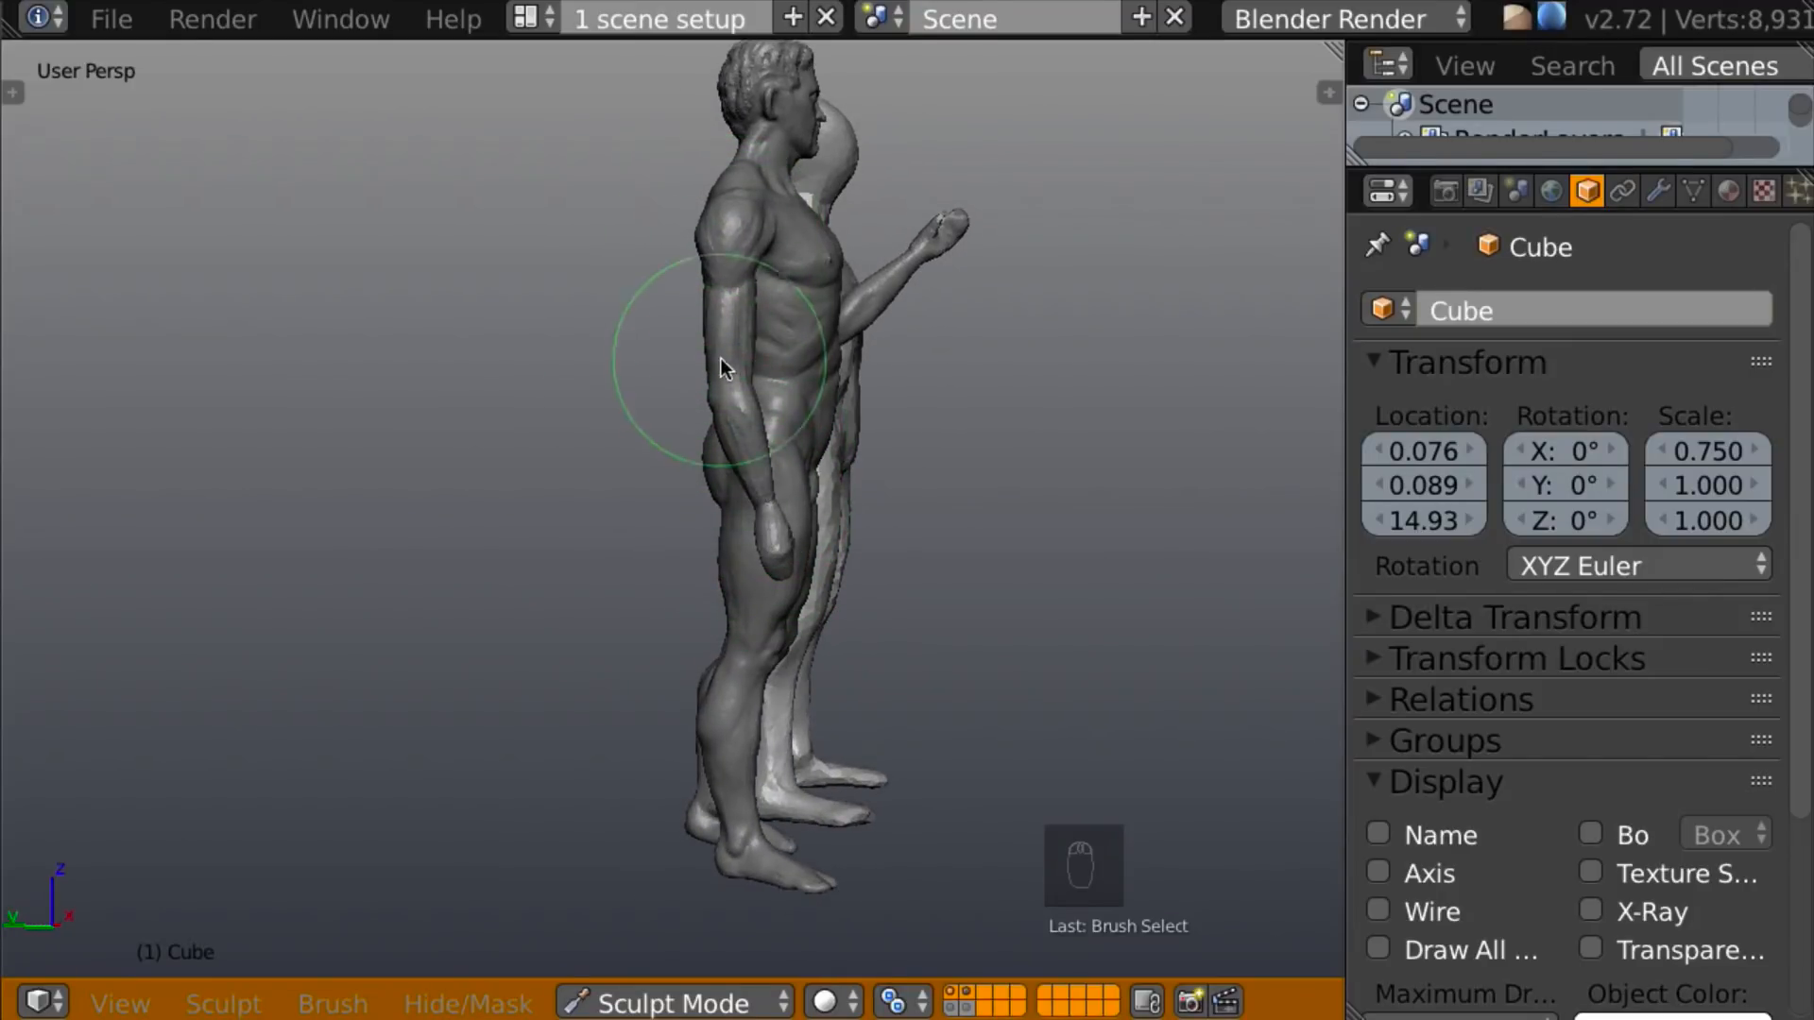
Inspect the rough figure from both sides and display the settings of the active sculpting brush.
{"action": "mouse_move", "coordinate": [849, 382]}
{"action": "middle_mouse_down"}
{"action": "mouse_move", "coordinate": [866, 379]}
{"action": "mouse_move", "coordinate": [750, 376]}
{"action": "middle_mouse_up"}
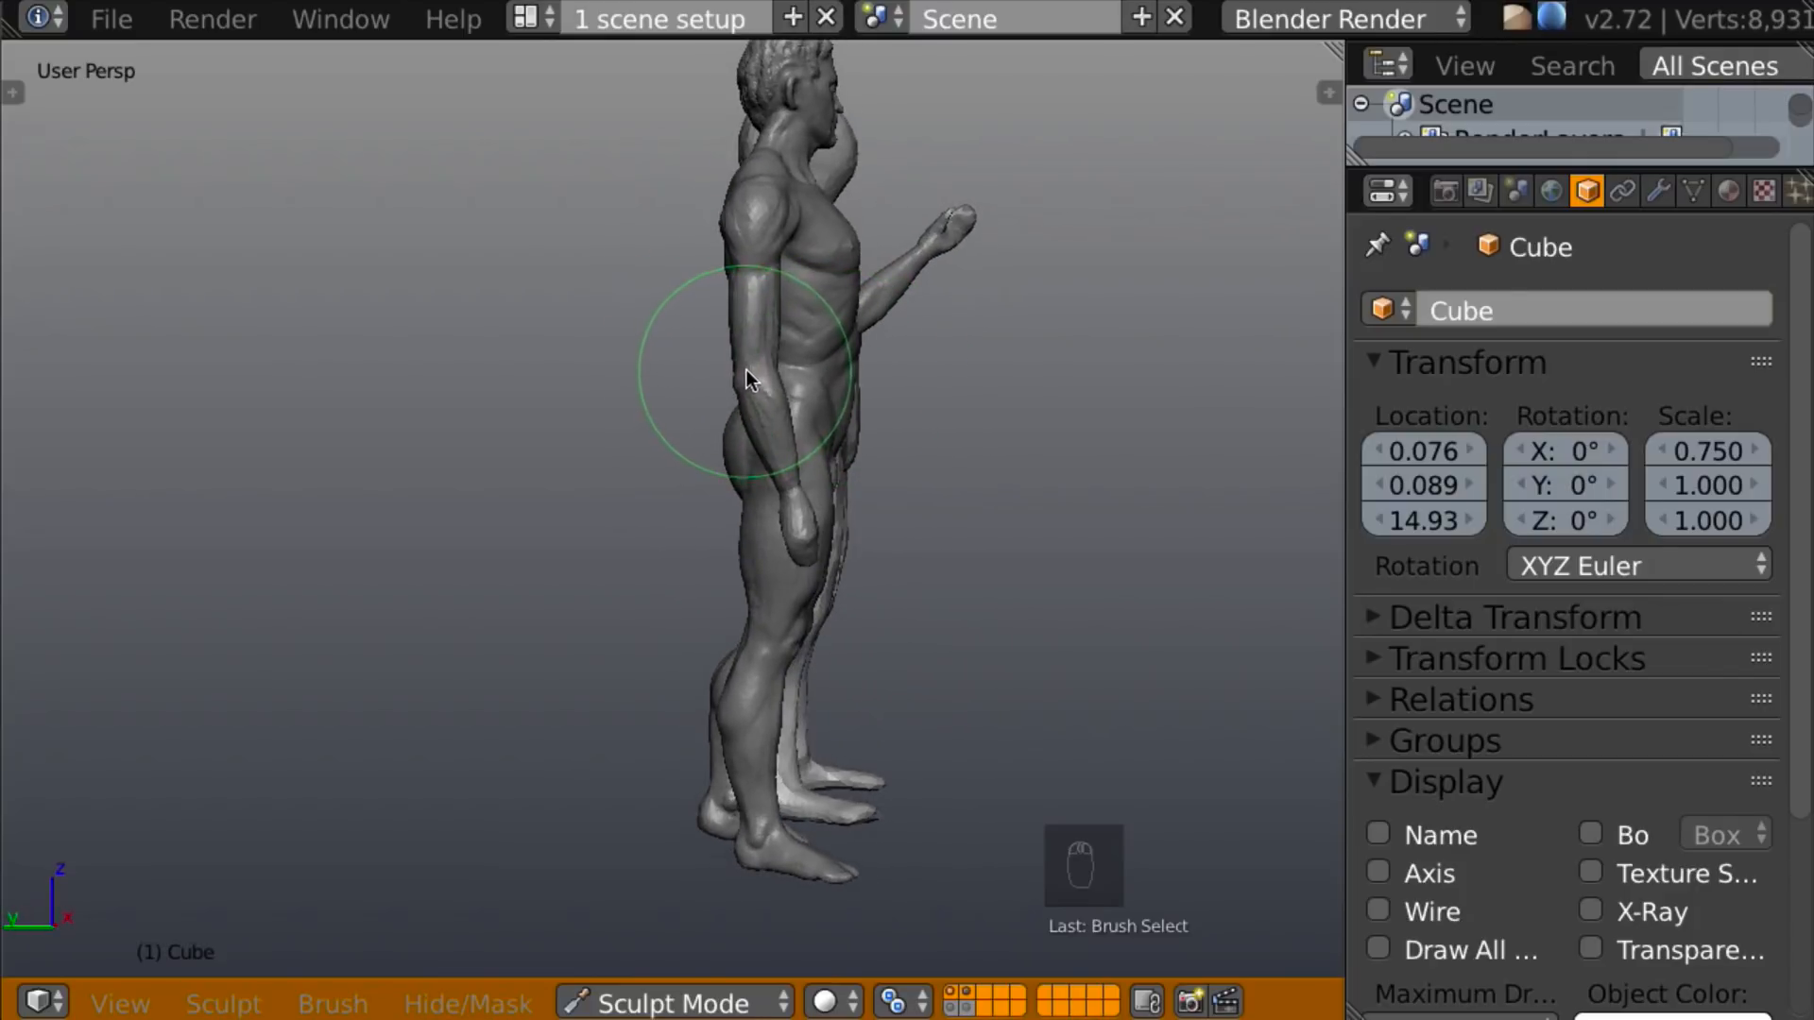
{"action": "mouse_move", "coordinate": [747, 378]}
{"action": "middle_mouse_down"}
{"action": "mouse_move", "coordinate": [1070, 366]}
{"action": "mouse_move", "coordinate": [598, 399]}
{"action": "mouse_move", "coordinate": [1164, 395]}
{"action": "middle_mouse_up"}
{"action": "mouse_move", "coordinate": [914, 411]}
{"action": "middle_mouse_down"}
{"action": "mouse_move", "coordinate": [1105, 404]}
{"action": "mouse_move", "coordinate": [1033, 405]}
{"action": "middle_mouse_up"}
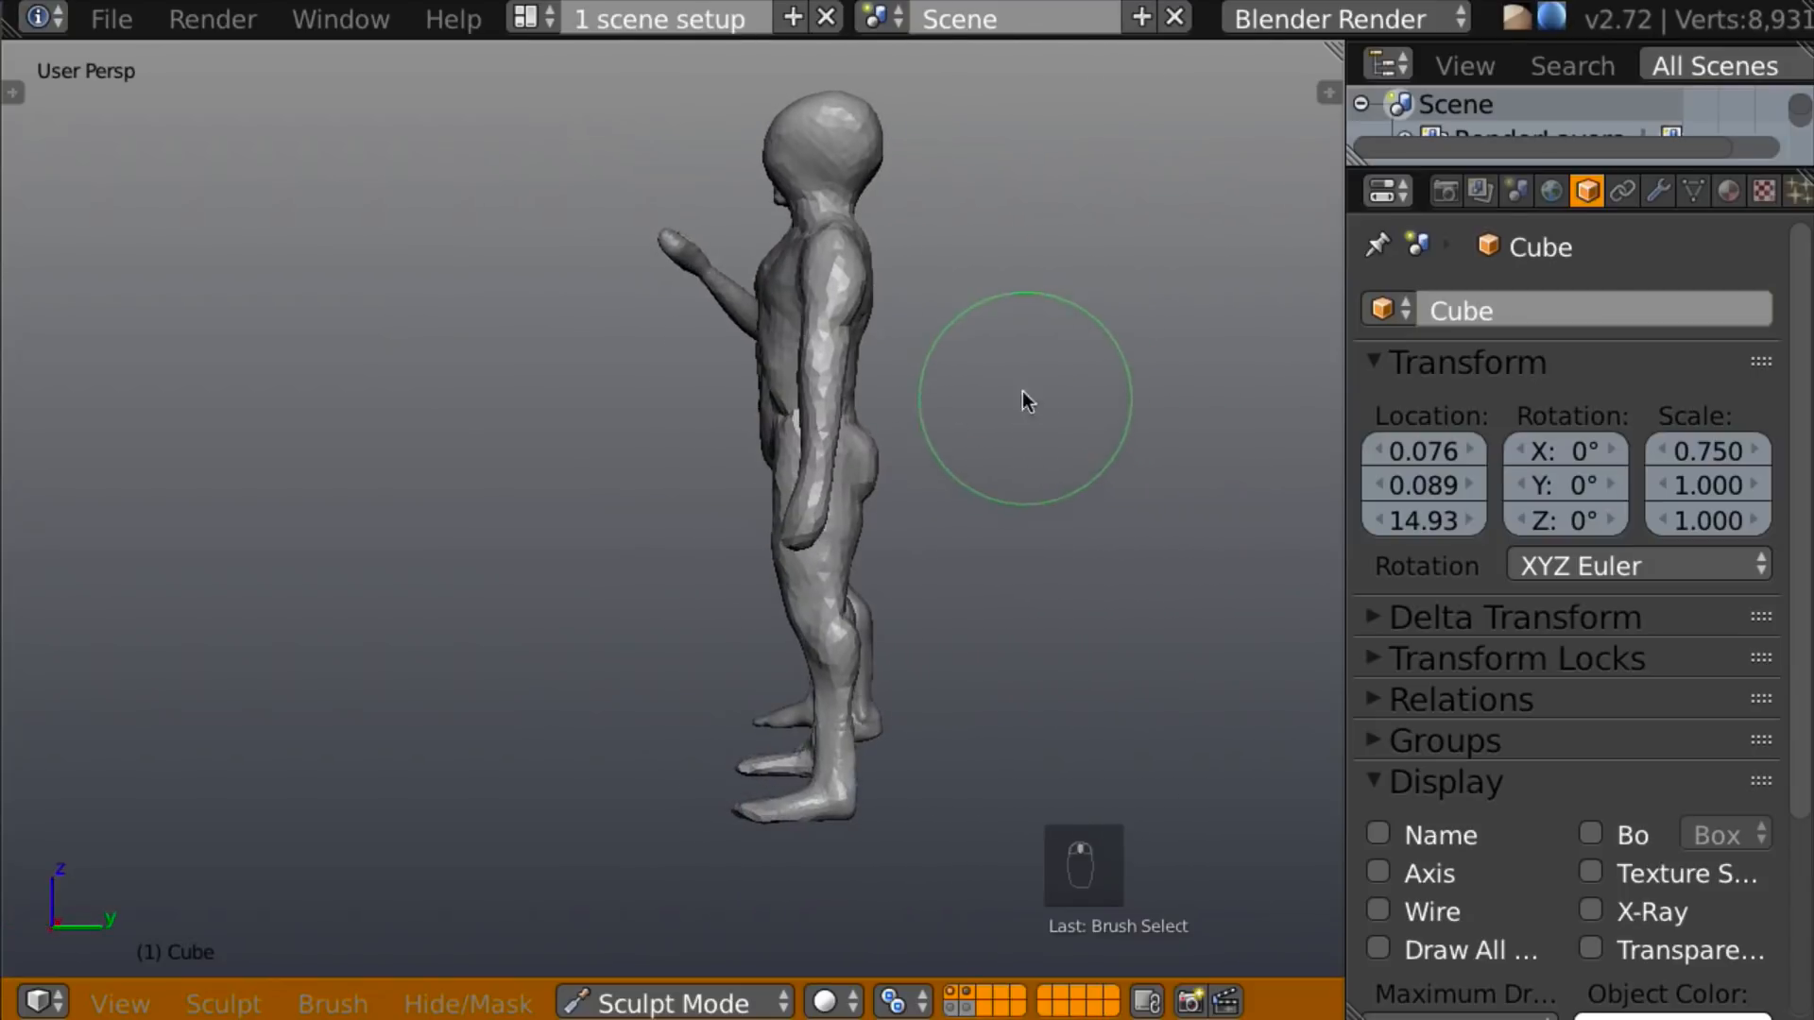
{"action": "scroll", "coordinate": [1036, 388], "scroll_direction": "up", "scroll_amount": 2}
{"action": "mouse_move", "coordinate": [1069, 343]}
{"action": "middle_mouse_down"}
{"action": "mouse_move", "coordinate": [977, 425]}
{"action": "mouse_move", "coordinate": [888, 409]}
{"action": "middle_mouse_up"}
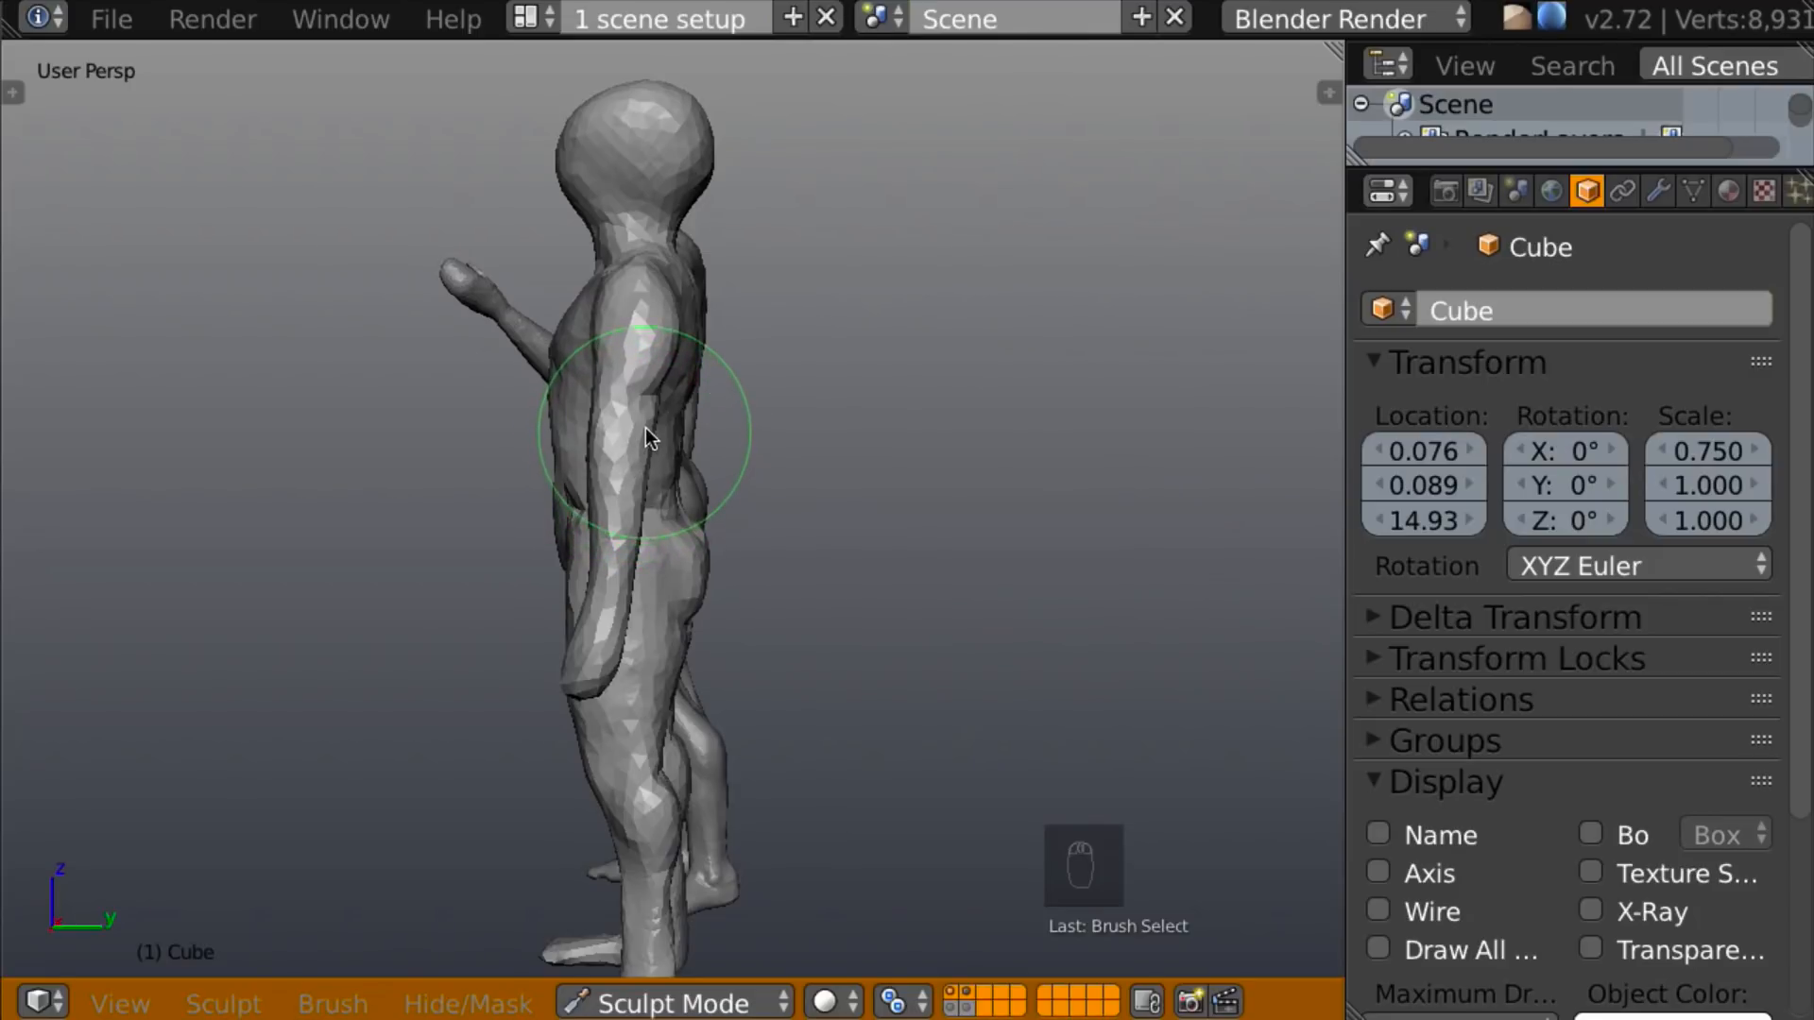
{"action": "key", "text": "t"}
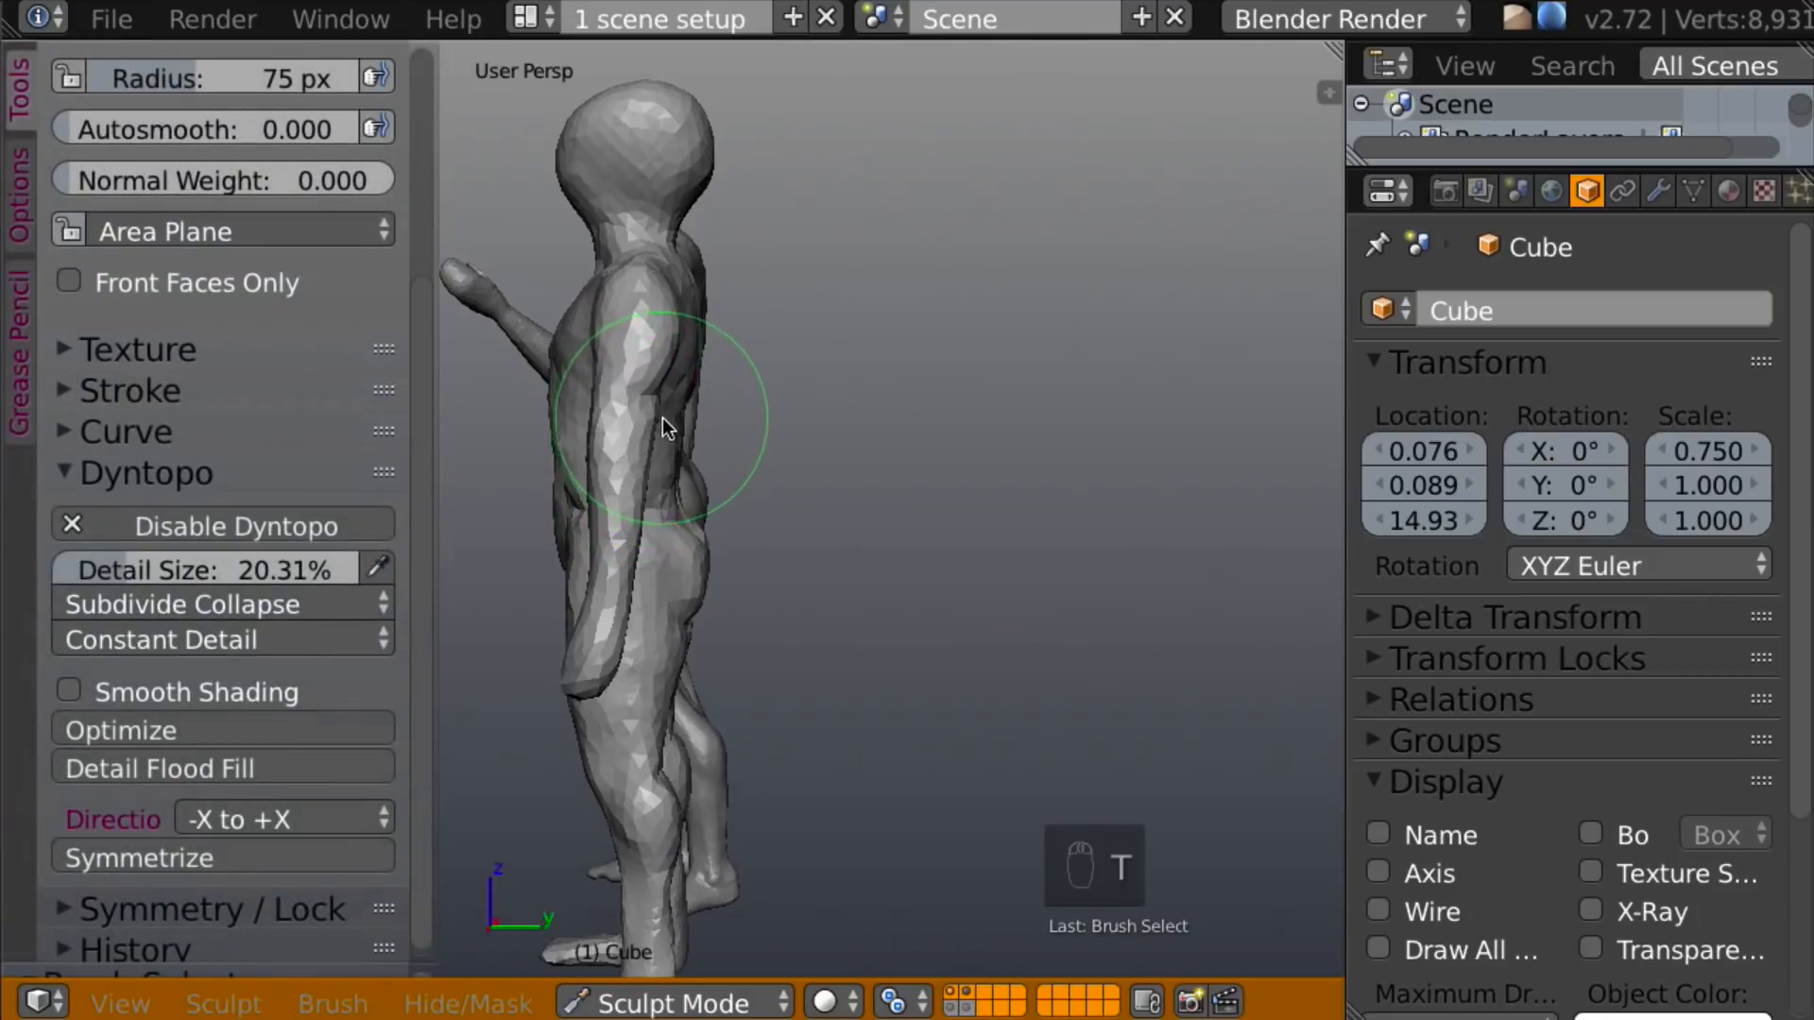
{"action": "scroll", "coordinate": [415, 338], "scroll_direction": "up", "scroll_amount": 5}
{"action": "scroll", "coordinate": [415, 338], "scroll_direction": "up", "scroll_amount": 3}
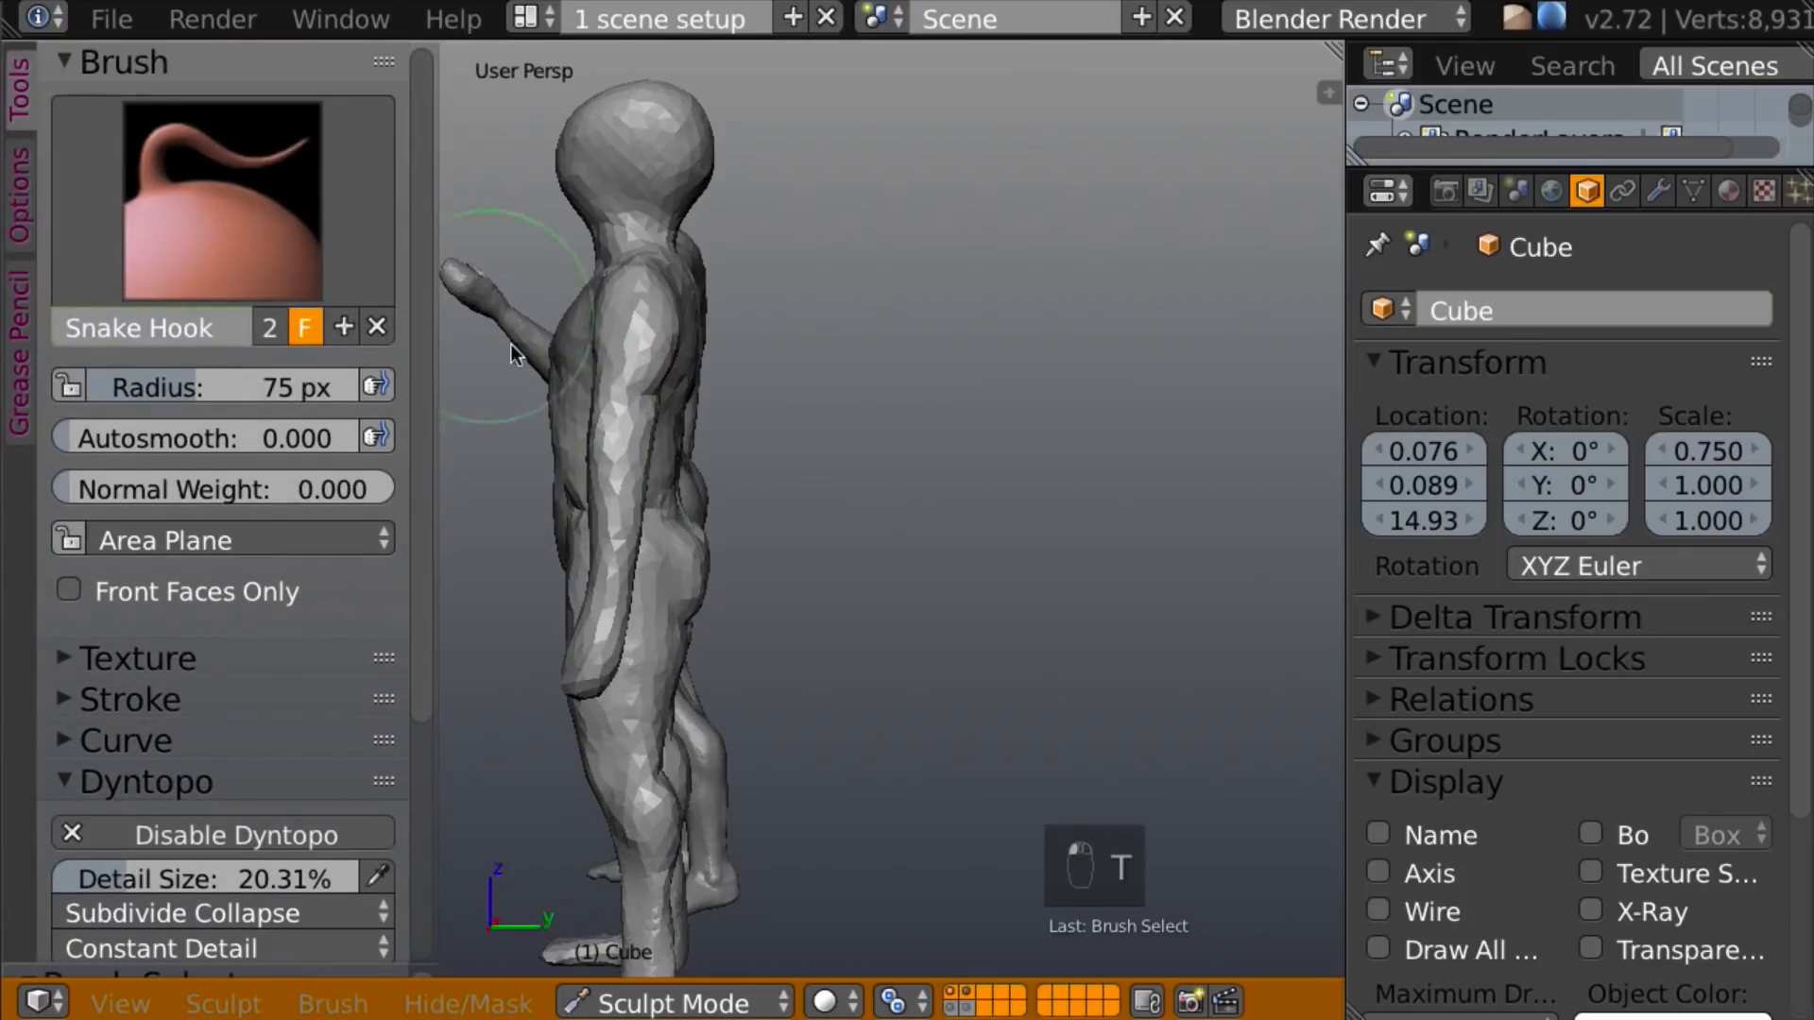
Pull the rough figure's lowered arm into a slightly bent side profile with the Snake Hook brush at 75 px radius.
{"action": "mouse_move", "coordinate": [949, 512]}
{"action": "middle_mouse_down", "text": "shift"}
{"action": "mouse_move", "coordinate": [1063, 524]}
{"action": "mouse_move", "coordinate": [1011, 493]}
{"action": "middle_mouse_up", "text": "shift"}
{"action": "key", "text": "k"}
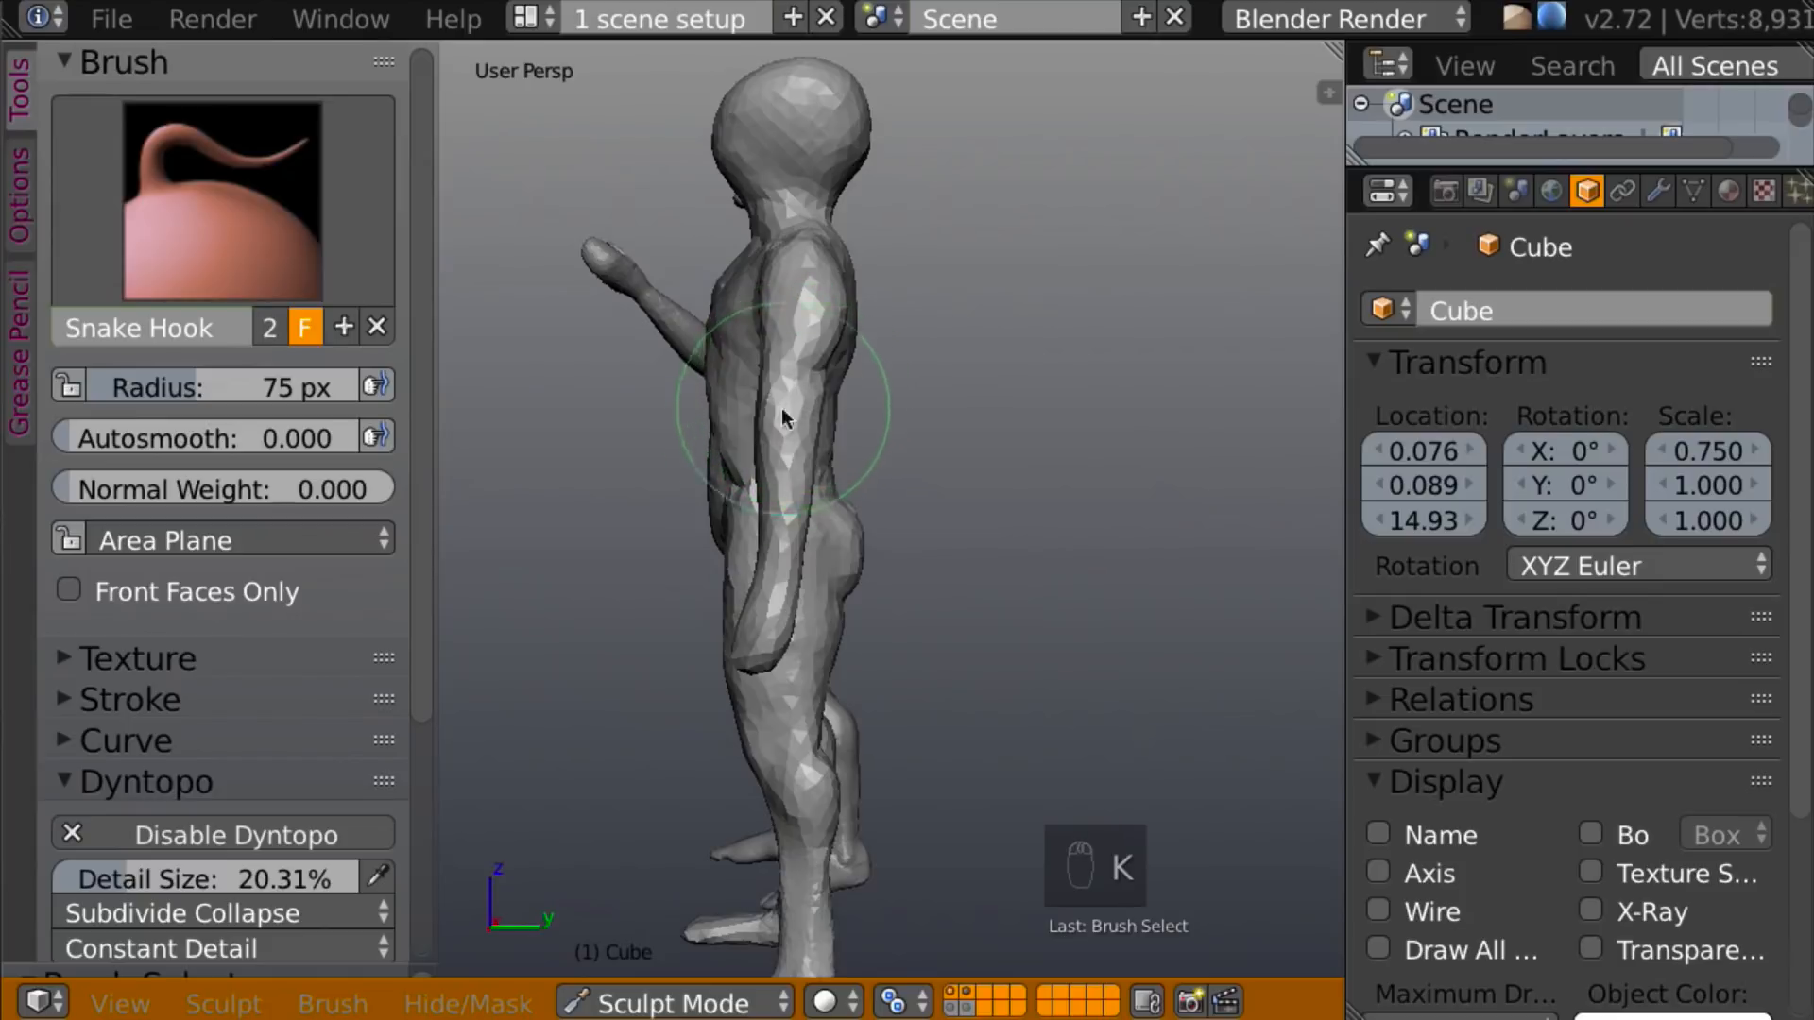
{"action": "mouse_move", "coordinate": [806, 444]}
{"action": "left_mouse_down"}
{"action": "mouse_move", "coordinate": [818, 398]}
{"action": "mouse_move", "coordinate": [790, 444]}
{"action": "mouse_move", "coordinate": [819, 431]}
{"action": "mouse_move", "coordinate": [780, 445]}
{"action": "mouse_move", "coordinate": [814, 388]}
{"action": "left_mouse_up"}
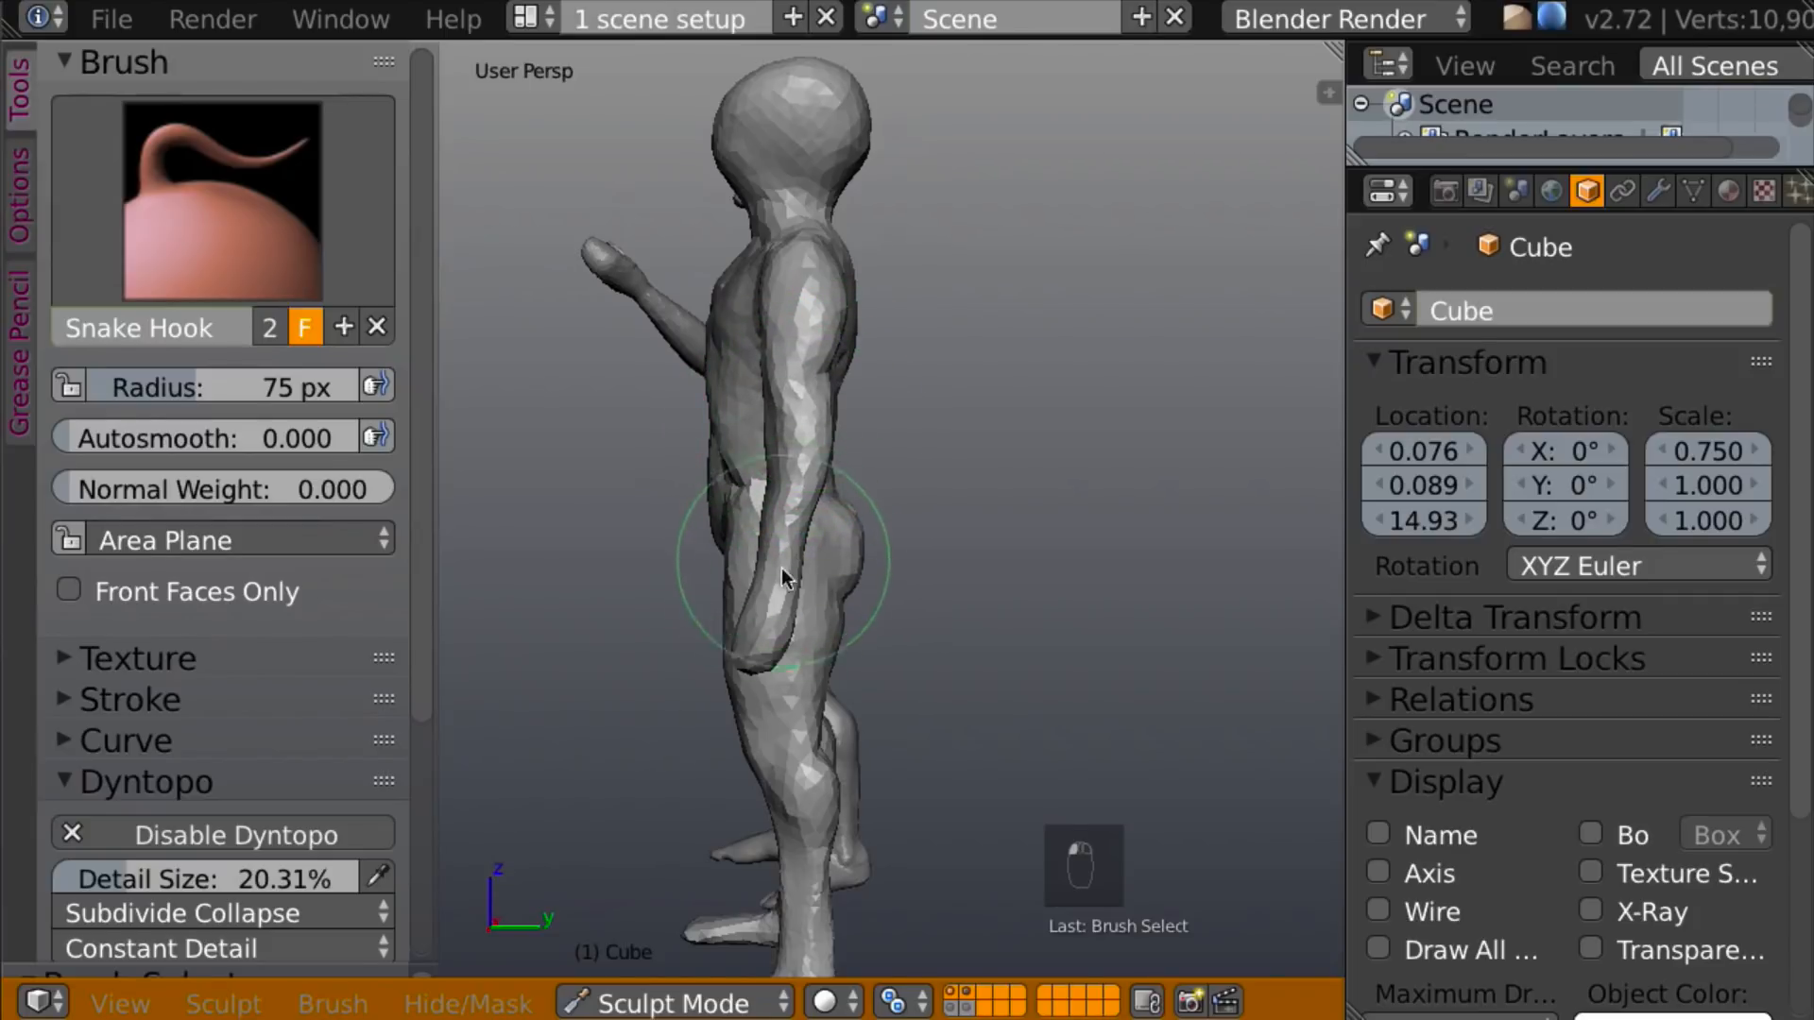
{"action": "mouse_move", "coordinate": [768, 633]}
{"action": "left_mouse_down"}
{"action": "mouse_move", "coordinate": [756, 660]}
{"action": "mouse_move", "coordinate": [764, 636]}
{"action": "left_mouse_up"}
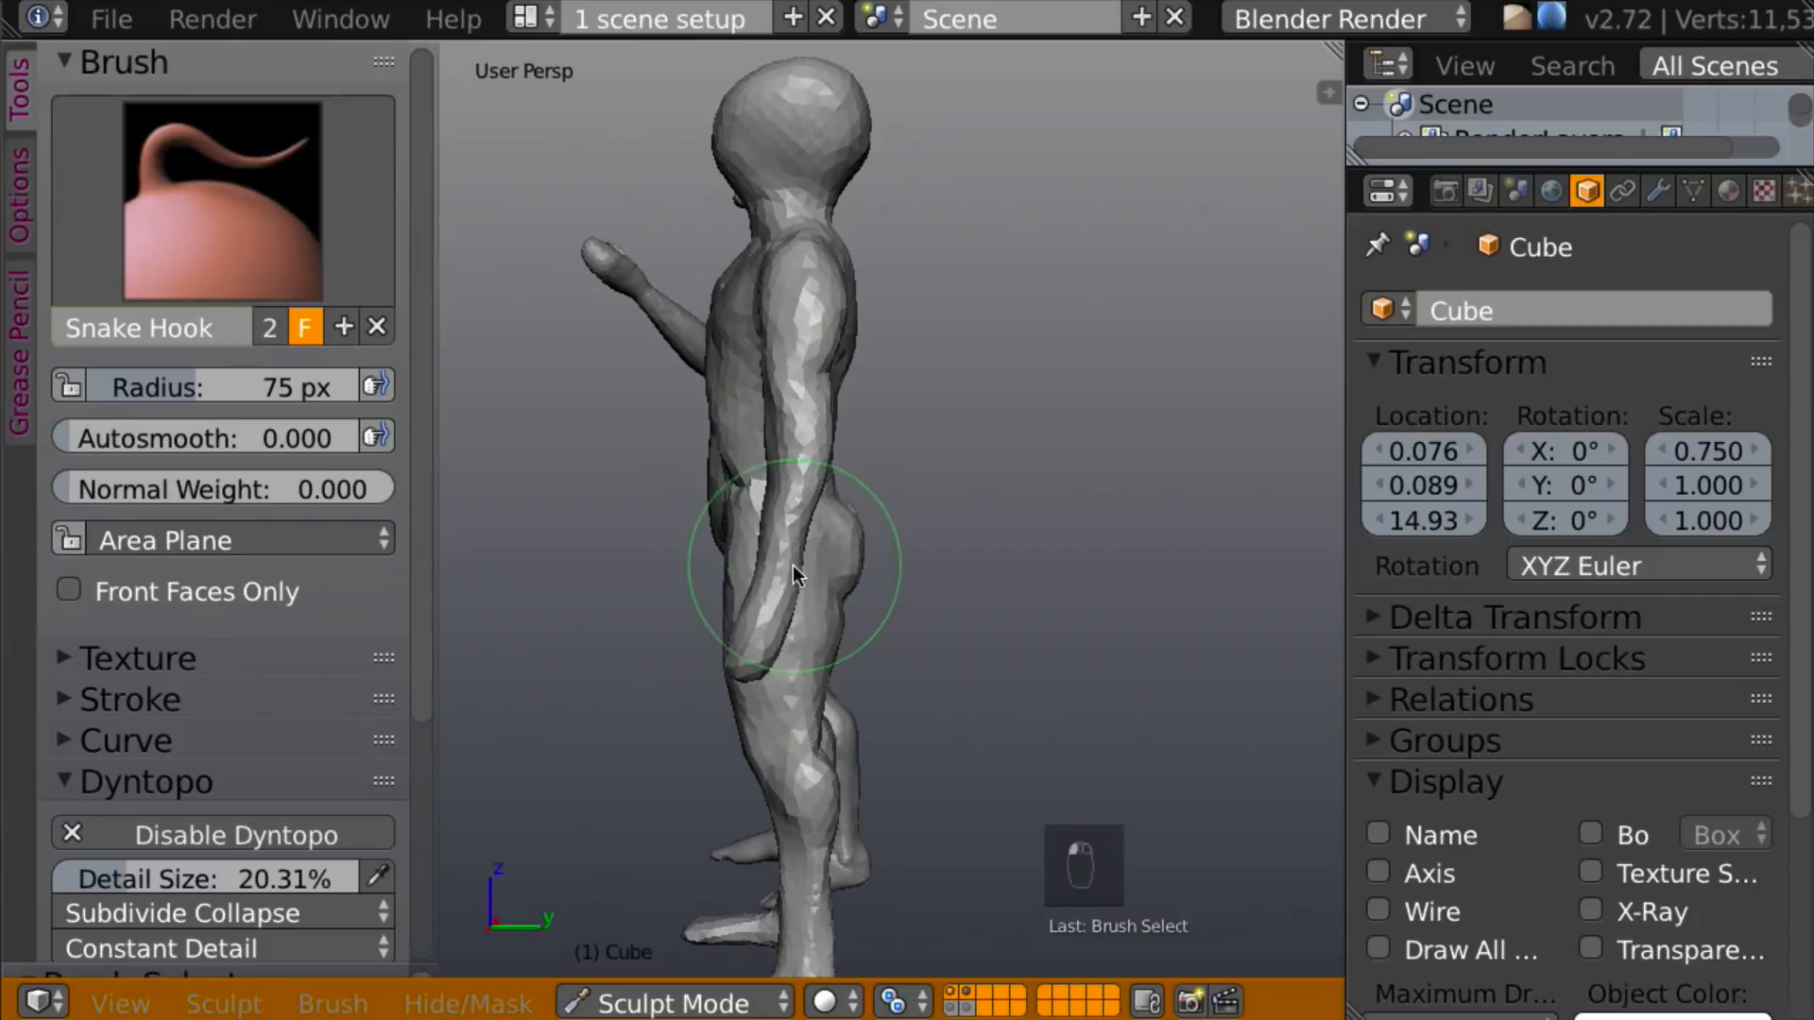
{"action": "left_click_drag", "start_coordinate": [812, 501], "coordinate": [799, 493]}
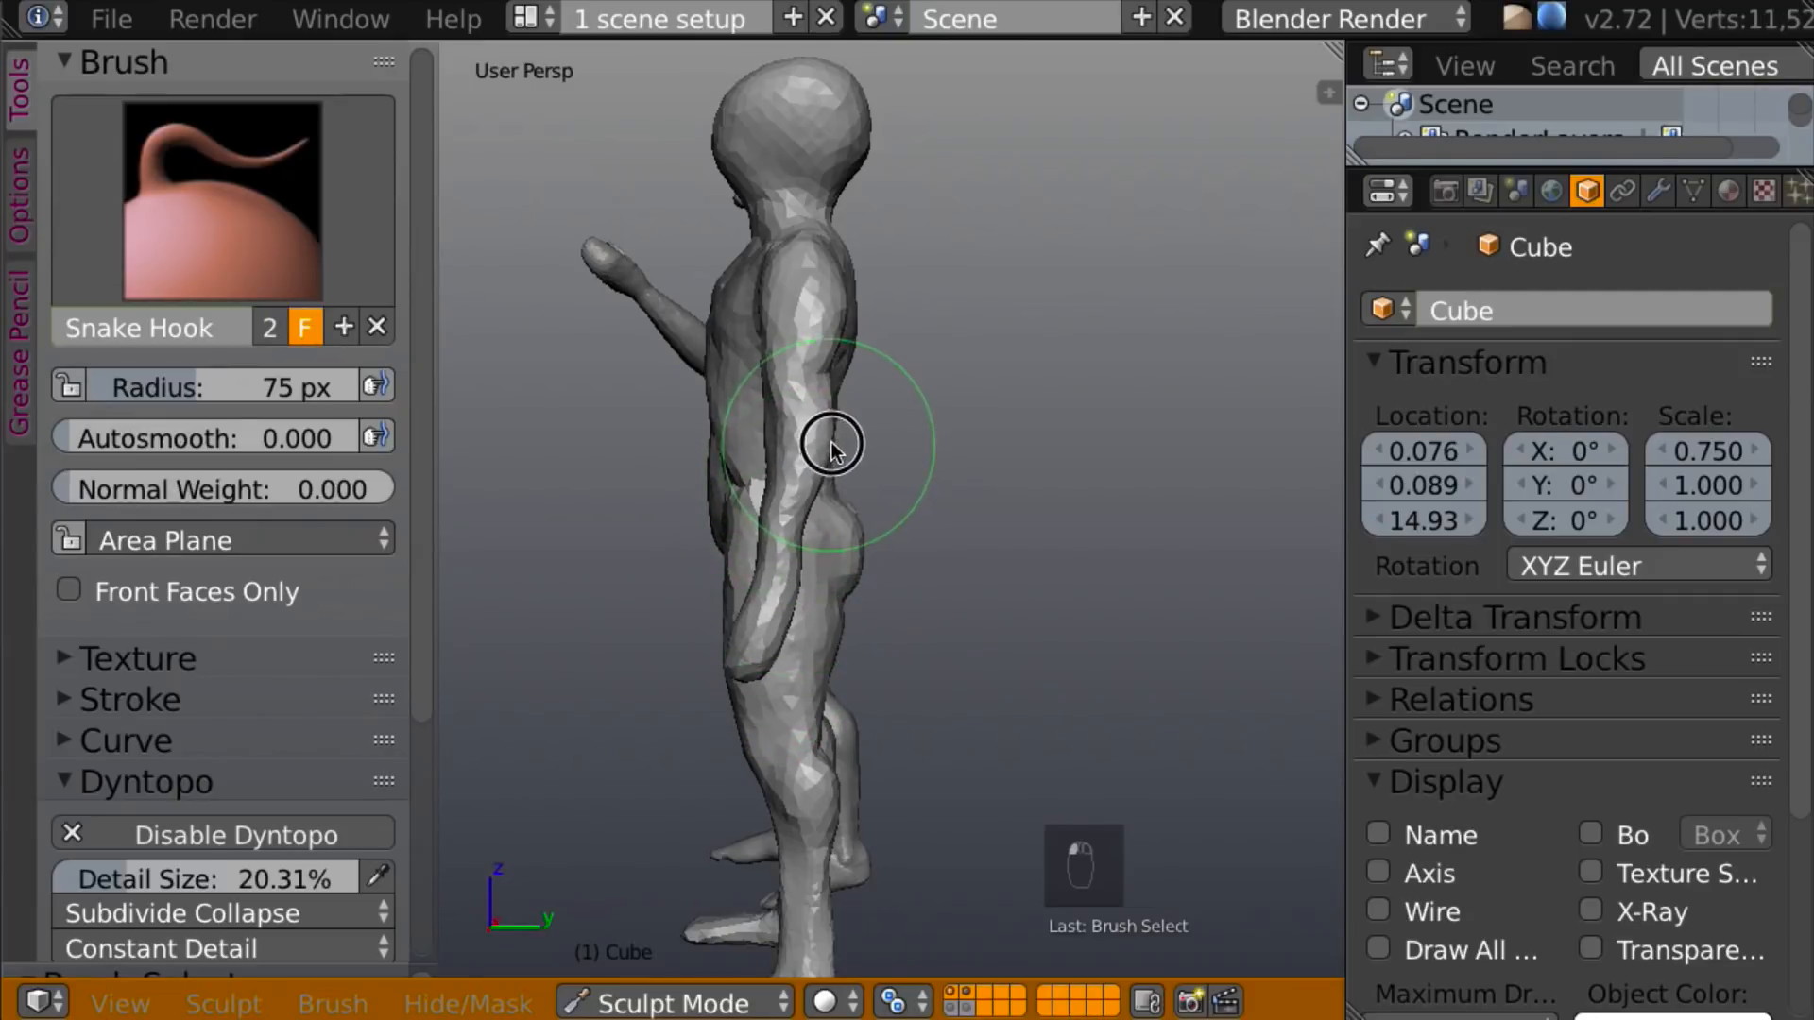
Add volume to the elbow and along the back of the forearm with the Draw brush at 35 px radius.
{"action": "key", "text": "x"}
{"action": "middle_click_drag", "start_coordinate": [933, 389], "coordinate": [853, 463]}
{"action": "scroll", "coordinate": [815, 450], "scroll_direction": "up", "scroll_amount": 5}
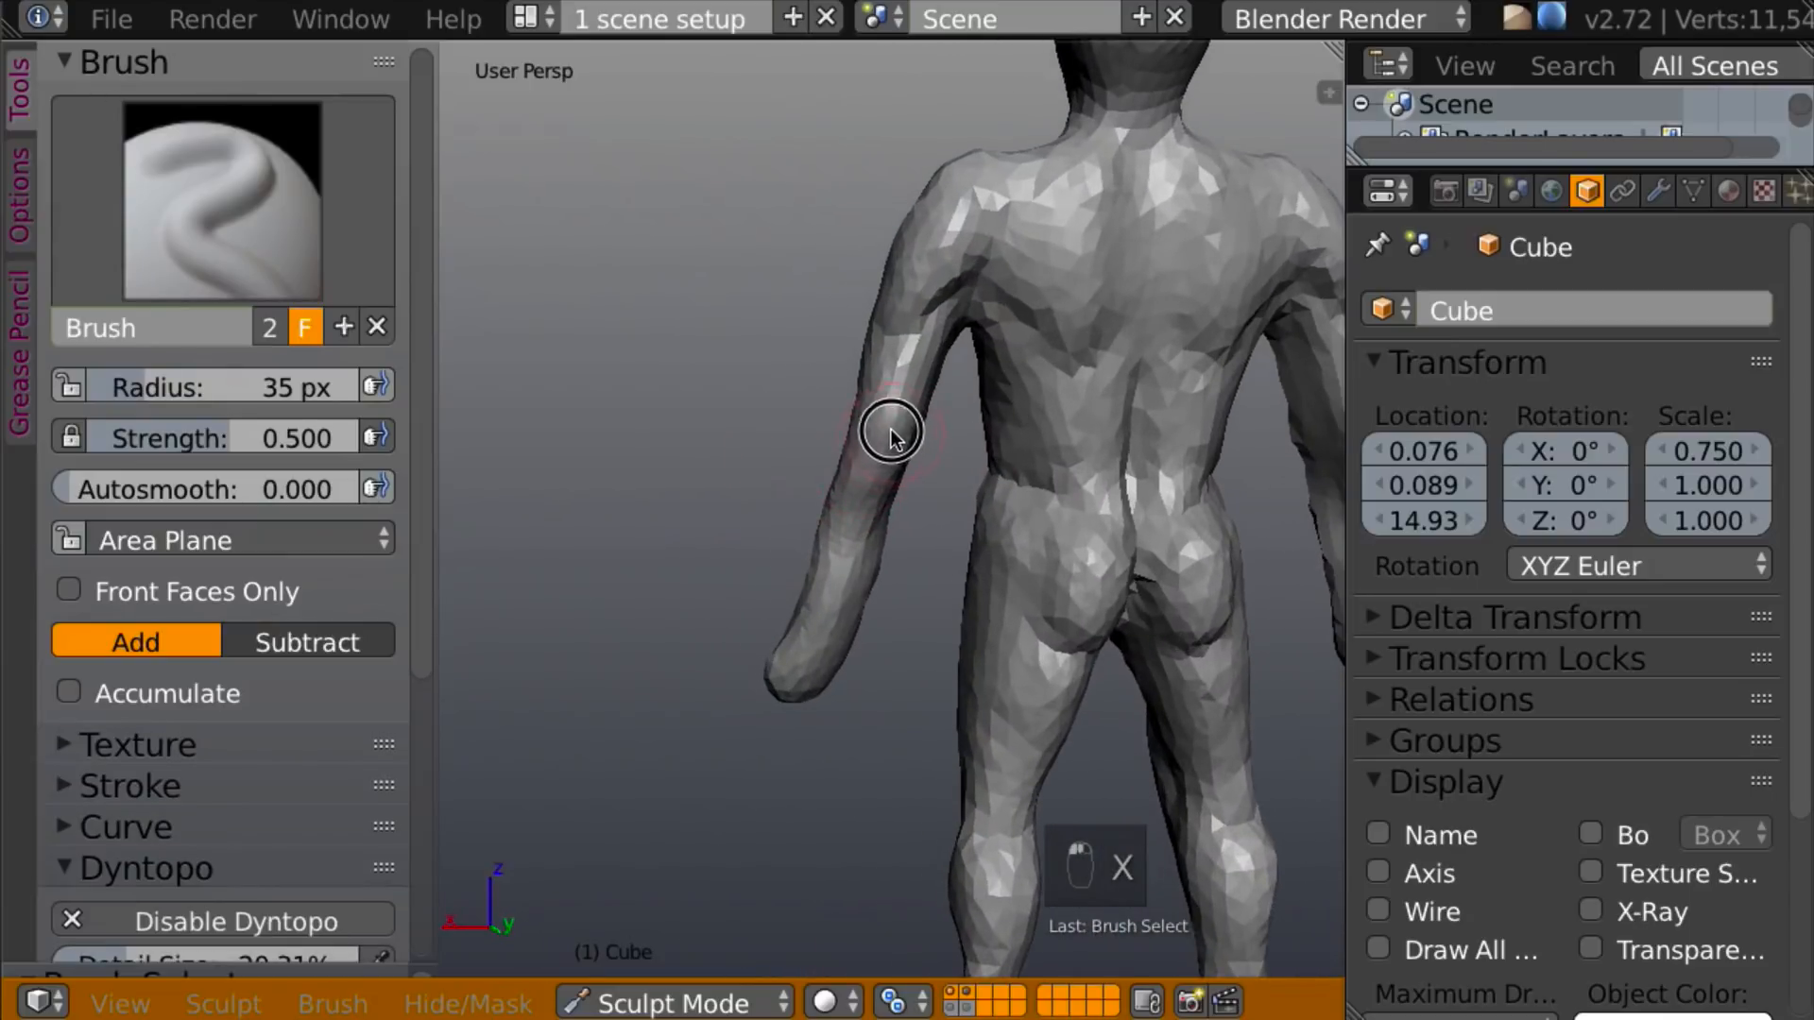
{"action": "middle_click_drag", "start_coordinate": [1007, 484], "coordinate": [994, 435]}
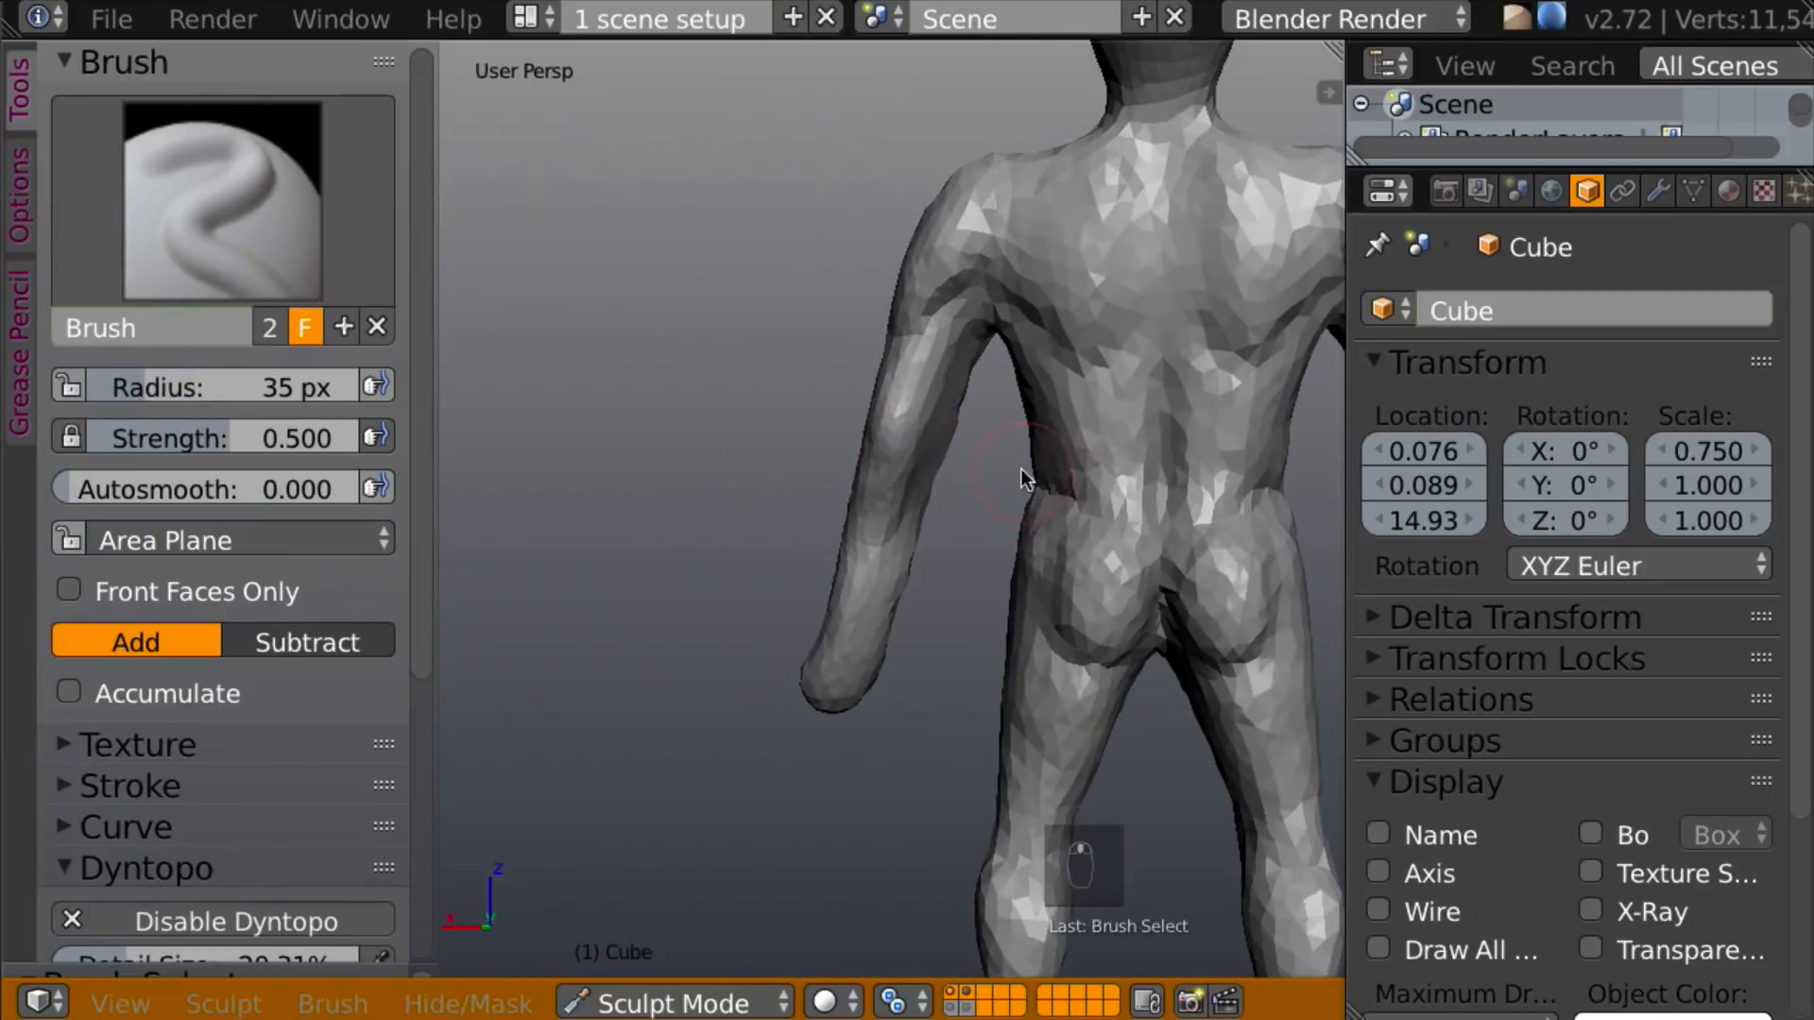
{"action": "mouse_move", "coordinate": [885, 444]}
{"action": "middle_mouse_down"}
{"action": "mouse_move", "coordinate": [1137, 438]}
{"action": "mouse_move", "coordinate": [1037, 446]}
{"action": "mouse_move", "coordinate": [1113, 466]}
{"action": "mouse_move", "coordinate": [887, 422]}
{"action": "middle_mouse_up"}
{"action": "left_click_drag", "start_coordinate": [856, 479], "coordinate": [809, 637]}
{"action": "mouse_move", "coordinate": [809, 637]}
{"action": "middle_mouse_down"}
{"action": "mouse_move", "coordinate": [1052, 553]}
{"action": "mouse_move", "coordinate": [1044, 569]}
{"action": "mouse_move", "coordinate": [971, 520]}
{"action": "mouse_move", "coordinate": [815, 515]}
{"action": "middle_mouse_up"}
Build up the forearm, elbow and back of the upper arm with the Clay brush at full strength.
{"action": "key", "text": "c"}
{"action": "left_click_drag", "start_coordinate": [843, 587], "coordinate": [818, 623]}
{"action": "mouse_move", "coordinate": [902, 487]}
{"action": "middle_mouse_down"}
{"action": "mouse_move", "coordinate": [864, 474]}
{"action": "mouse_move", "coordinate": [786, 492]}
{"action": "middle_mouse_up"}
{"action": "left_click_drag", "start_coordinate": [870, 540], "coordinate": [881, 512]}
{"action": "mouse_move", "coordinate": [865, 554]}
{"action": "middle_mouse_down"}
{"action": "mouse_move", "coordinate": [843, 491]}
{"action": "mouse_move", "coordinate": [916, 422]}
{"action": "middle_mouse_up"}
{"action": "mouse_move", "coordinate": [917, 421]}
{"action": "left_mouse_down"}
{"action": "mouse_move", "coordinate": [906, 361]}
{"action": "mouse_move", "coordinate": [917, 372]}
{"action": "left_mouse_up"}
{"action": "mouse_move", "coordinate": [917, 371]}
{"action": "middle_mouse_down"}
{"action": "mouse_move", "coordinate": [1012, 338]}
{"action": "mouse_move", "coordinate": [955, 395]}
{"action": "middle_mouse_up"}
{"action": "left_click_drag", "start_coordinate": [954, 395], "coordinate": [956, 350]}
{"action": "mouse_move", "coordinate": [956, 350]}
{"action": "middle_mouse_down"}
{"action": "mouse_move", "coordinate": [1393, 455]}
{"action": "mouse_move", "coordinate": [1285, 403]}
{"action": "mouse_move", "coordinate": [1124, 389]}
{"action": "middle_mouse_up"}
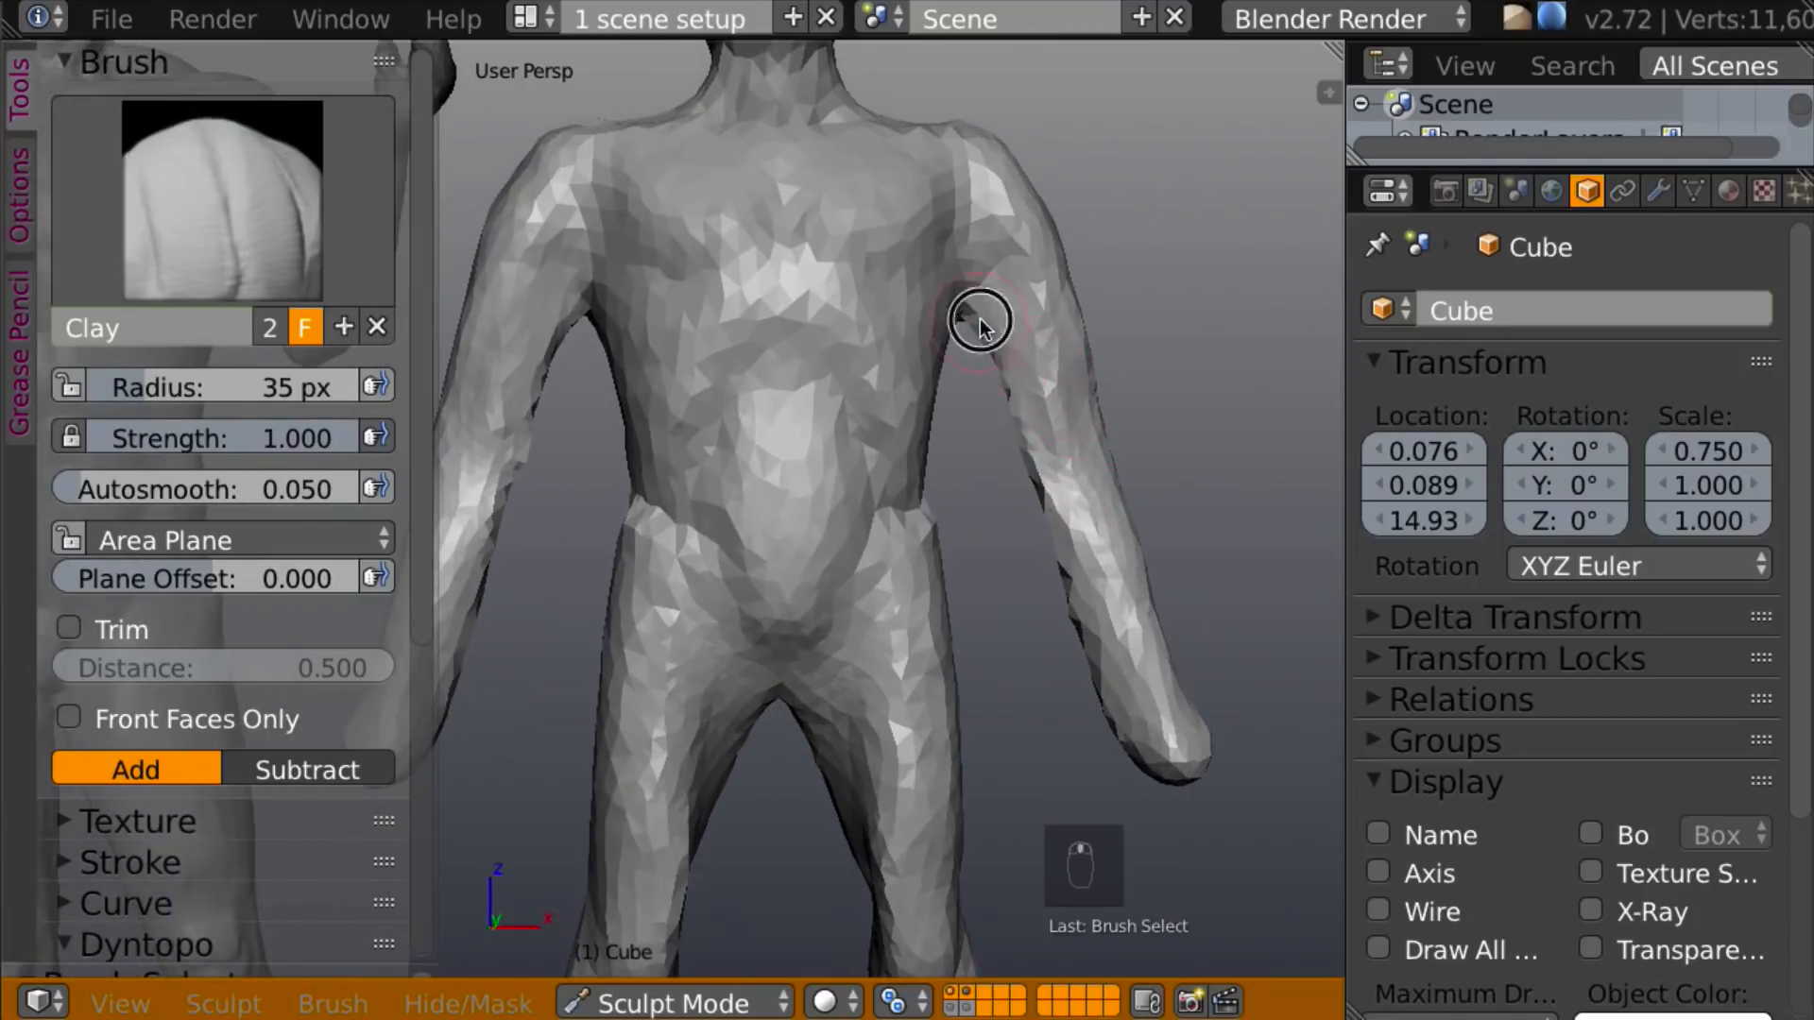
Carve in below the armpit and shape the front and outside of the upper arm with the Clay brush.
{"action": "mouse_move", "coordinate": [983, 325]}
{"action": "left_mouse_down", "text": "ctrl"}
{"action": "mouse_move", "coordinate": [1029, 438]}
{"action": "mouse_move", "coordinate": [1043, 345]}
{"action": "mouse_move", "coordinate": [1029, 393]}
{"action": "left_mouse_up", "text": "ctrl"}
{"action": "middle_click_drag", "start_coordinate": [1029, 393], "coordinate": [1036, 430]}
{"action": "mouse_move", "coordinate": [1037, 422]}
{"action": "left_mouse_down"}
{"action": "mouse_move", "coordinate": [1005, 343]}
{"action": "mouse_move", "coordinate": [1032, 322]}
{"action": "mouse_move", "coordinate": [1040, 364]}
{"action": "left_mouse_up"}
{"action": "mouse_move", "coordinate": [1057, 353]}
{"action": "middle_mouse_down"}
{"action": "mouse_move", "coordinate": [971, 325]}
{"action": "mouse_move", "coordinate": [1041, 240]}
{"action": "middle_mouse_up"}
{"action": "left_click_drag", "start_coordinate": [1041, 240], "coordinate": [1113, 269]}
{"action": "middle_click_drag", "start_coordinate": [1113, 269], "coordinate": [1080, 330]}
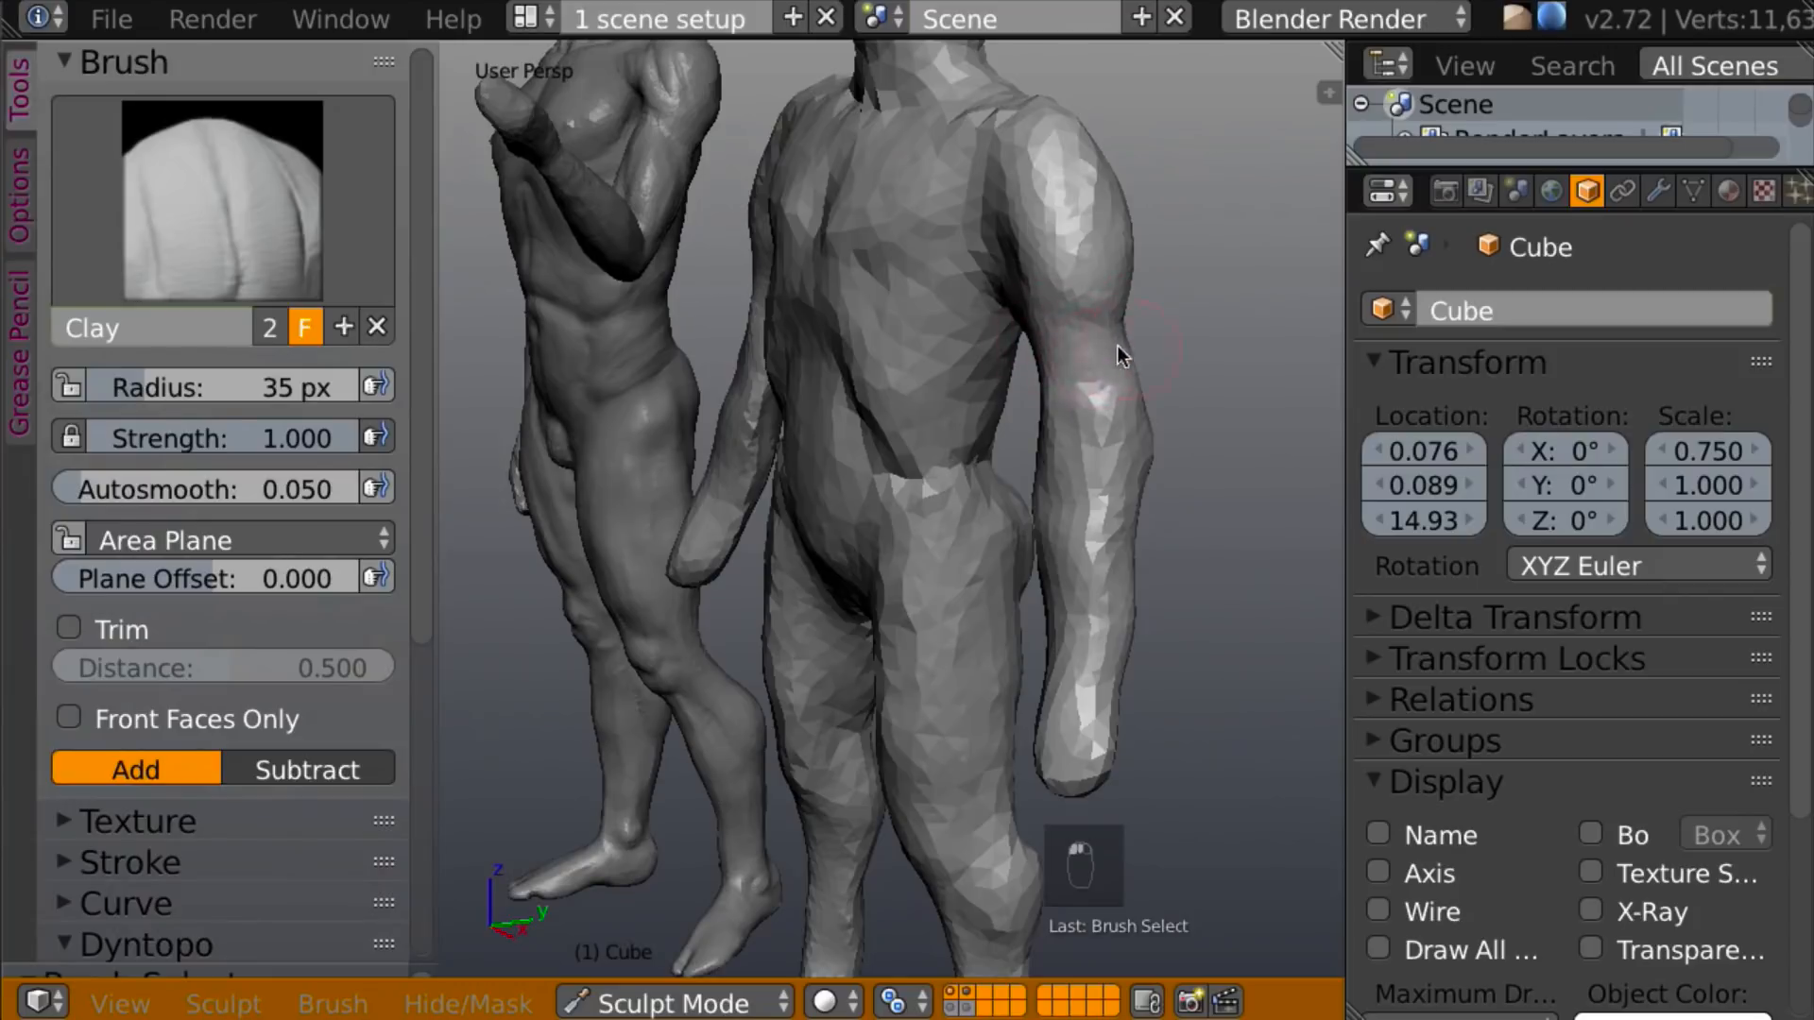
Define the back of the upper arm and the lower edge of the shoulder muscle with Clay strokes.
{"action": "mouse_move", "coordinate": [1191, 316]}
{"action": "middle_mouse_down"}
{"action": "mouse_move", "coordinate": [1176, 281]}
{"action": "mouse_move", "coordinate": [1160, 314]}
{"action": "middle_mouse_up"}
{"action": "mouse_move", "coordinate": [1017, 280]}
{"action": "left_mouse_down"}
{"action": "mouse_move", "coordinate": [996, 259]}
{"action": "mouse_move", "coordinate": [1000, 304]}
{"action": "left_mouse_up"}
{"action": "middle_click_drag", "start_coordinate": [999, 304], "coordinate": [985, 270]}
{"action": "left_click_drag", "start_coordinate": [984, 270], "coordinate": [977, 296]}
{"action": "mouse_move", "coordinate": [977, 296]}
{"action": "middle_mouse_down"}
{"action": "mouse_move", "coordinate": [737, 221]}
{"action": "mouse_move", "coordinate": [695, 327]}
{"action": "mouse_move", "coordinate": [928, 325]}
{"action": "middle_mouse_up"}
{"action": "mouse_move", "coordinate": [927, 325]}
{"action": "left_mouse_down"}
{"action": "mouse_move", "coordinate": [943, 296]}
{"action": "mouse_move", "coordinate": [916, 283]}
{"action": "left_mouse_up"}
{"action": "middle_click_drag", "start_coordinate": [917, 284], "coordinate": [964, 308]}
{"action": "left_click_drag", "start_coordinate": [964, 308], "coordinate": [955, 299]}
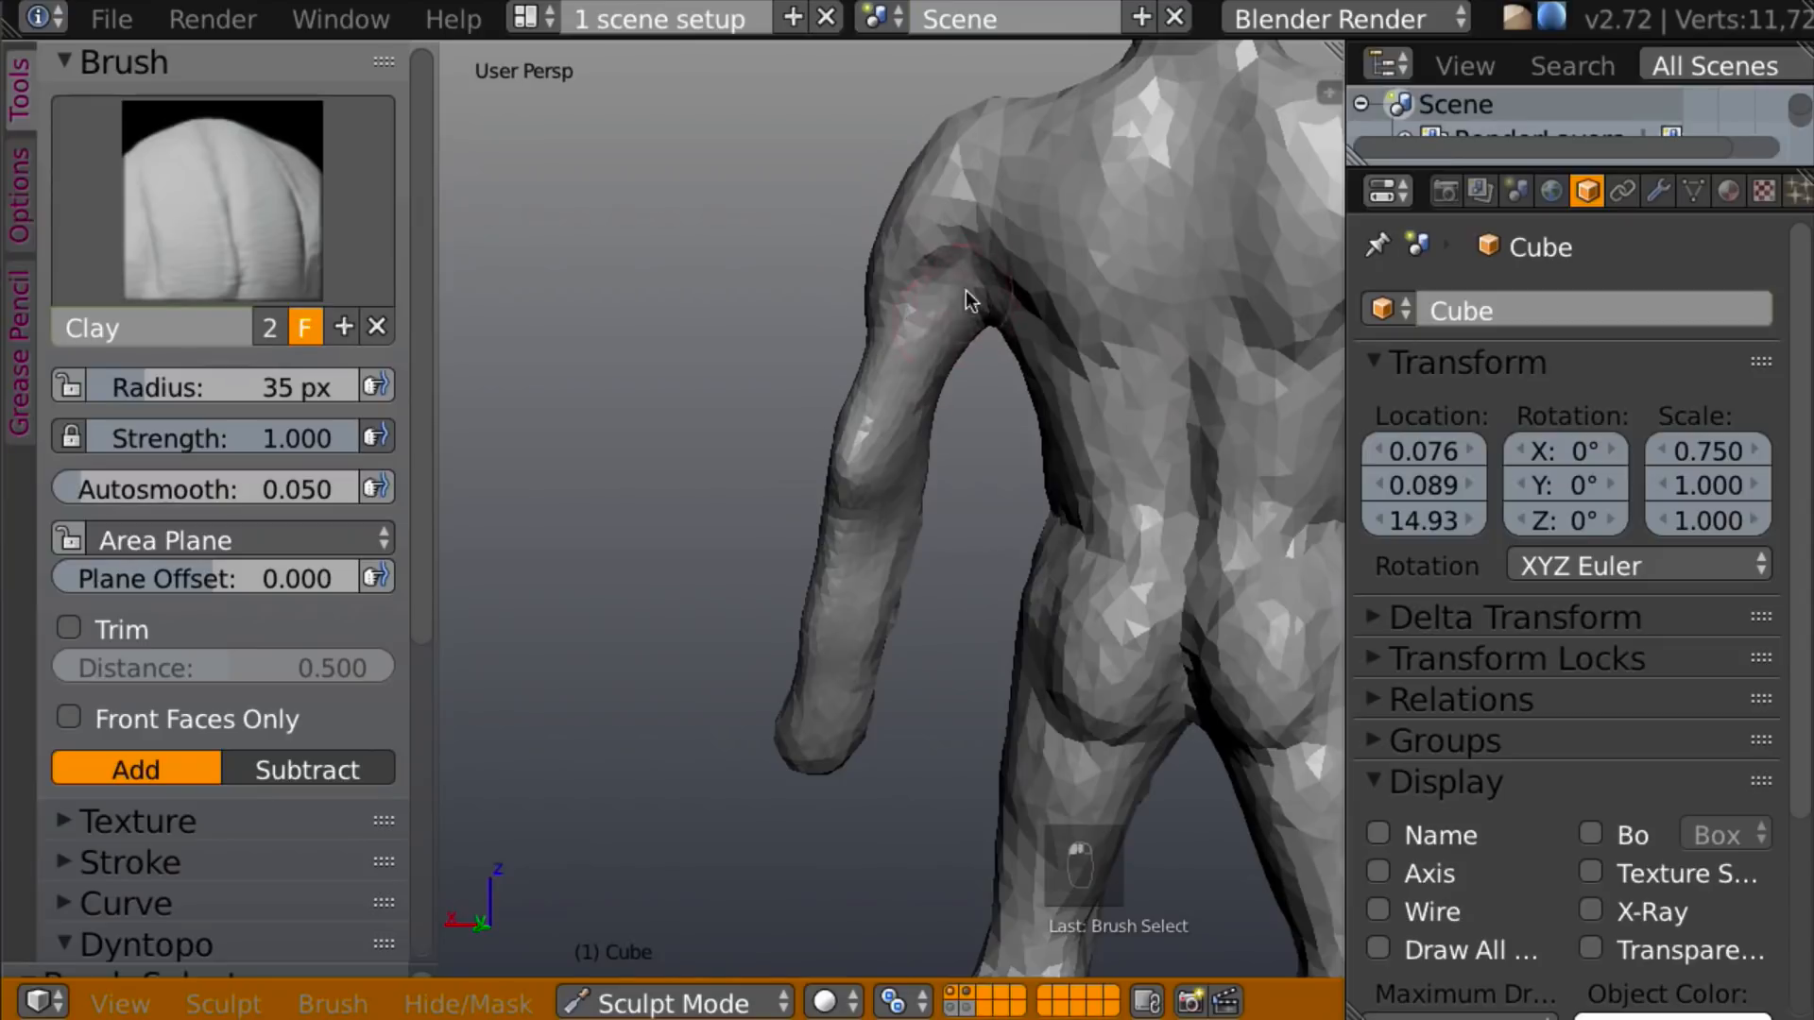
Shape the front of the elbow and the upper forearm with Clay strokes.
{"action": "mouse_move", "coordinate": [1002, 354]}
{"action": "middle_mouse_down"}
{"action": "mouse_move", "coordinate": [1072, 331]}
{"action": "mouse_move", "coordinate": [1133, 356]}
{"action": "mouse_move", "coordinate": [1092, 391]}
{"action": "mouse_move", "coordinate": [1041, 366]}
{"action": "mouse_move", "coordinate": [990, 412]}
{"action": "middle_mouse_up"}
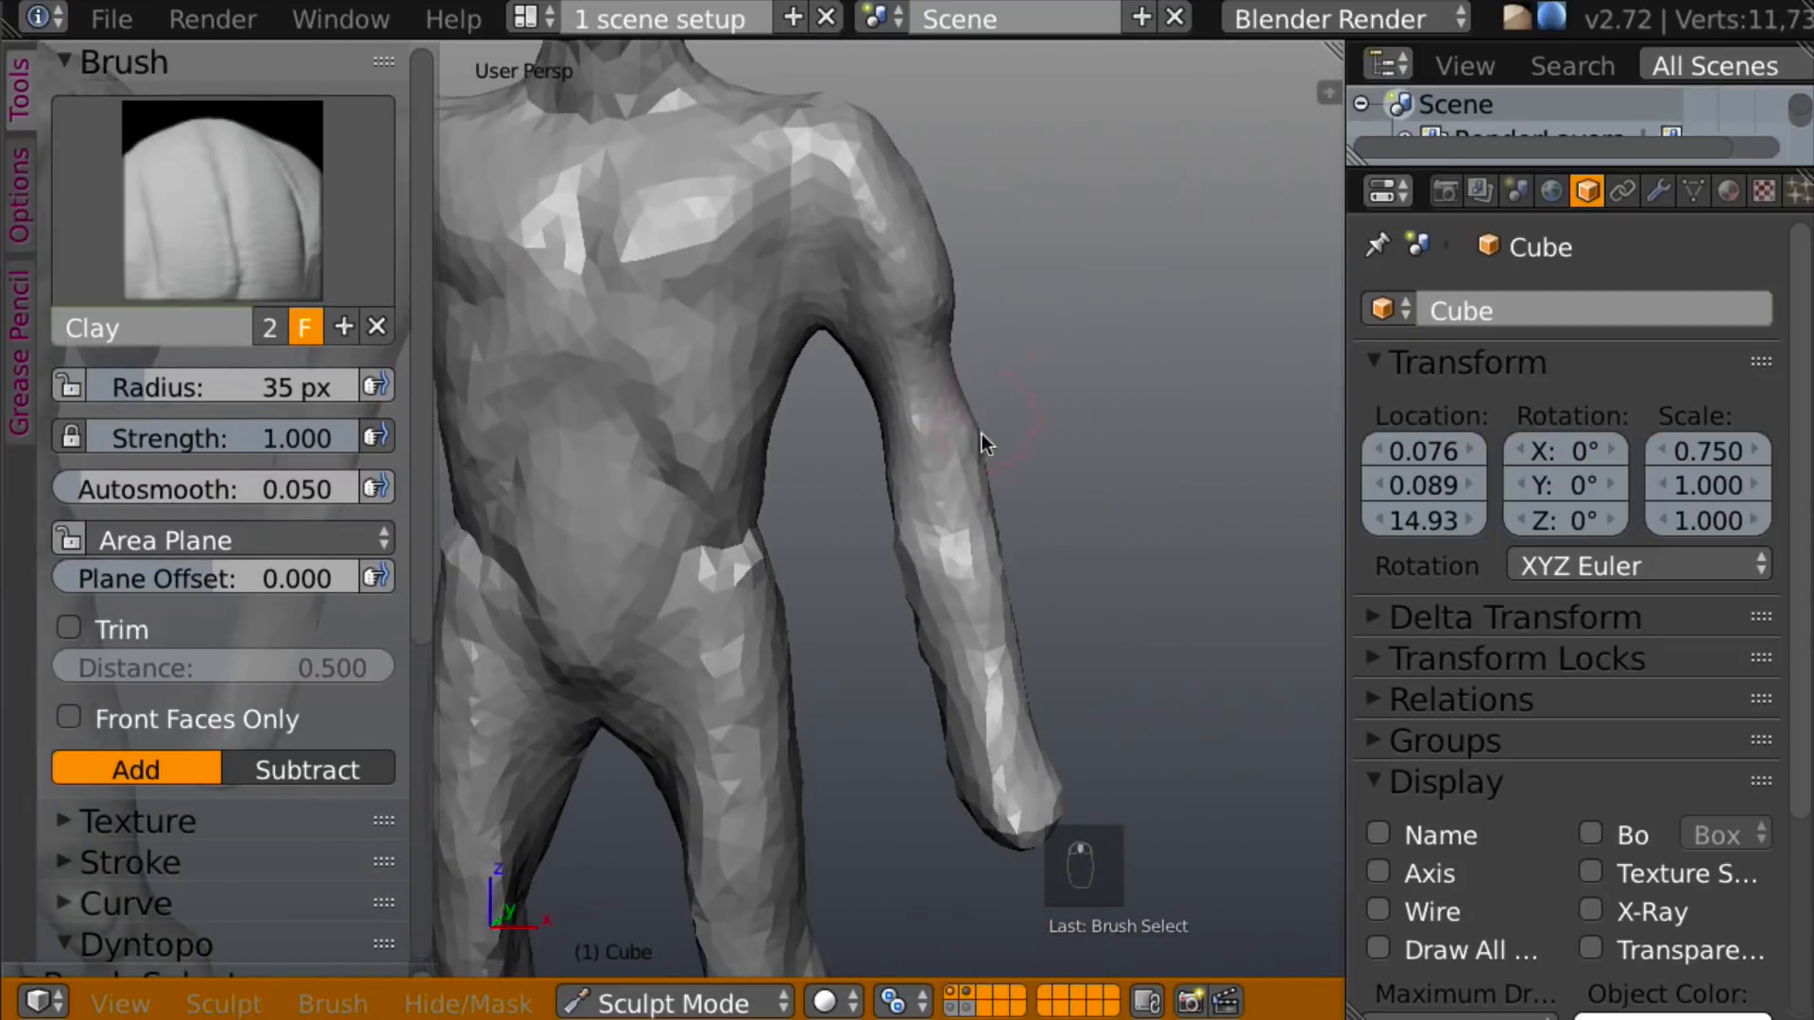
{"action": "left_click_drag", "start_coordinate": [900, 483], "coordinate": [898, 485]}
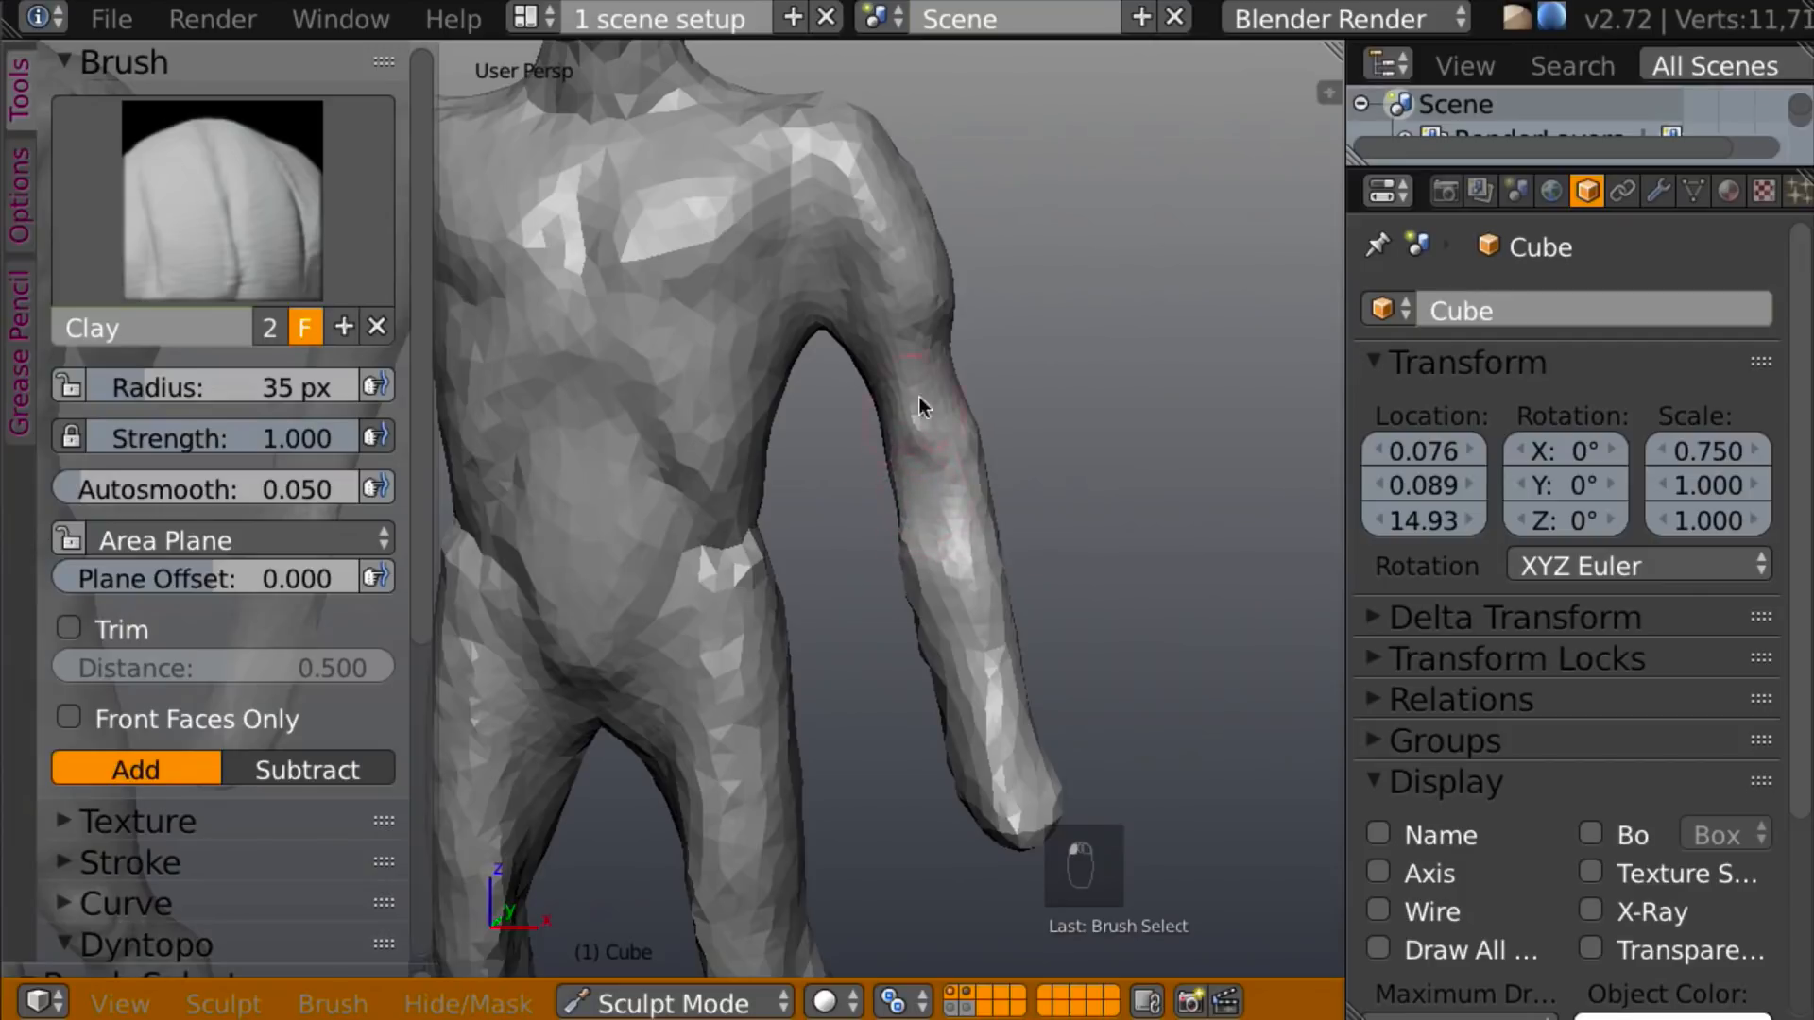
{"action": "middle_click_drag", "start_coordinate": [916, 406], "coordinate": [879, 360]}
{"action": "left_click_drag", "start_coordinate": [862, 371], "coordinate": [877, 406]}
{"action": "middle_click_drag", "start_coordinate": [877, 406], "coordinate": [899, 441]}
{"action": "left_click_drag", "start_coordinate": [927, 474], "coordinate": [905, 535]}
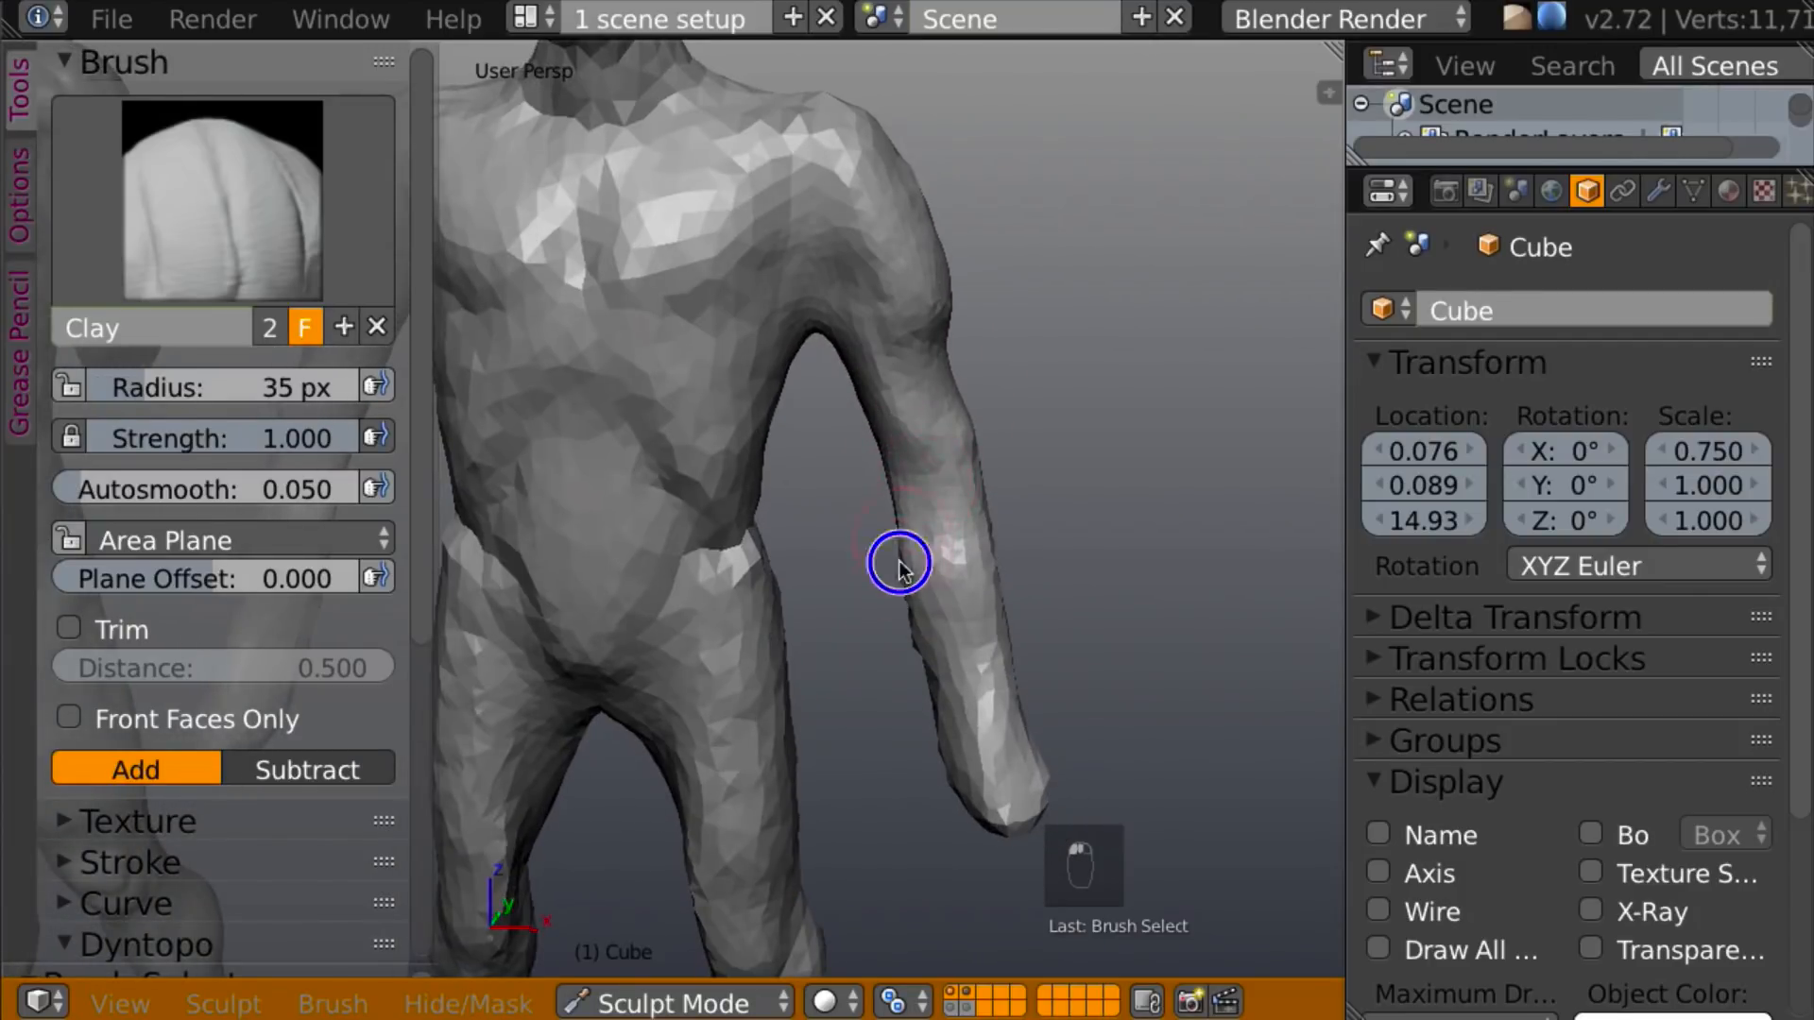
Refine and smooth the forearm's contours from the elbow down to the wrist.
{"action": "mouse_move", "coordinate": [918, 497]}
{"action": "middle_mouse_down"}
{"action": "mouse_move", "coordinate": [882, 510]}
{"action": "mouse_move", "coordinate": [1078, 445]}
{"action": "mouse_move", "coordinate": [992, 458]}
{"action": "mouse_move", "coordinate": [947, 626]}
{"action": "middle_mouse_up"}
{"action": "mouse_move", "coordinate": [947, 625]}
{"action": "left_mouse_down"}
{"action": "mouse_move", "coordinate": [903, 587]}
{"action": "mouse_move", "coordinate": [956, 668]}
{"action": "mouse_move", "coordinate": [897, 501]}
{"action": "left_mouse_up"}
{"action": "mouse_move", "coordinate": [898, 501]}
{"action": "middle_mouse_down"}
{"action": "mouse_move", "coordinate": [825, 648]}
{"action": "mouse_move", "coordinate": [915, 622]}
{"action": "mouse_move", "coordinate": [968, 524]}
{"action": "middle_mouse_up"}
{"action": "mouse_move", "coordinate": [968, 524]}
{"action": "left_mouse_down"}
{"action": "mouse_move", "coordinate": [915, 567]}
{"action": "mouse_move", "coordinate": [950, 517]}
{"action": "left_mouse_up"}
{"action": "mouse_move", "coordinate": [950, 516]}
{"action": "middle_mouse_down"}
{"action": "mouse_move", "coordinate": [924, 514]}
{"action": "mouse_move", "coordinate": [919, 535]}
{"action": "middle_mouse_up"}
{"action": "mouse_move", "coordinate": [920, 535]}
{"action": "left_mouse_down"}
{"action": "mouse_move", "coordinate": [935, 599]}
{"action": "mouse_move", "coordinate": [919, 654]}
{"action": "left_mouse_up"}
{"action": "middle_click_drag", "start_coordinate": [918, 654], "coordinate": [978, 563]}
{"action": "mouse_move", "coordinate": [907, 631]}
{"action": "left_mouse_down"}
{"action": "mouse_move", "coordinate": [920, 510]}
{"action": "mouse_move", "coordinate": [899, 579]}
{"action": "mouse_move", "coordinate": [917, 565]}
{"action": "left_mouse_up"}
{"action": "mouse_move", "coordinate": [939, 537]}
{"action": "middle_mouse_down"}
{"action": "mouse_move", "coordinate": [921, 473]}
{"action": "mouse_move", "coordinate": [882, 461]}
{"action": "mouse_move", "coordinate": [908, 744]}
{"action": "middle_mouse_up"}
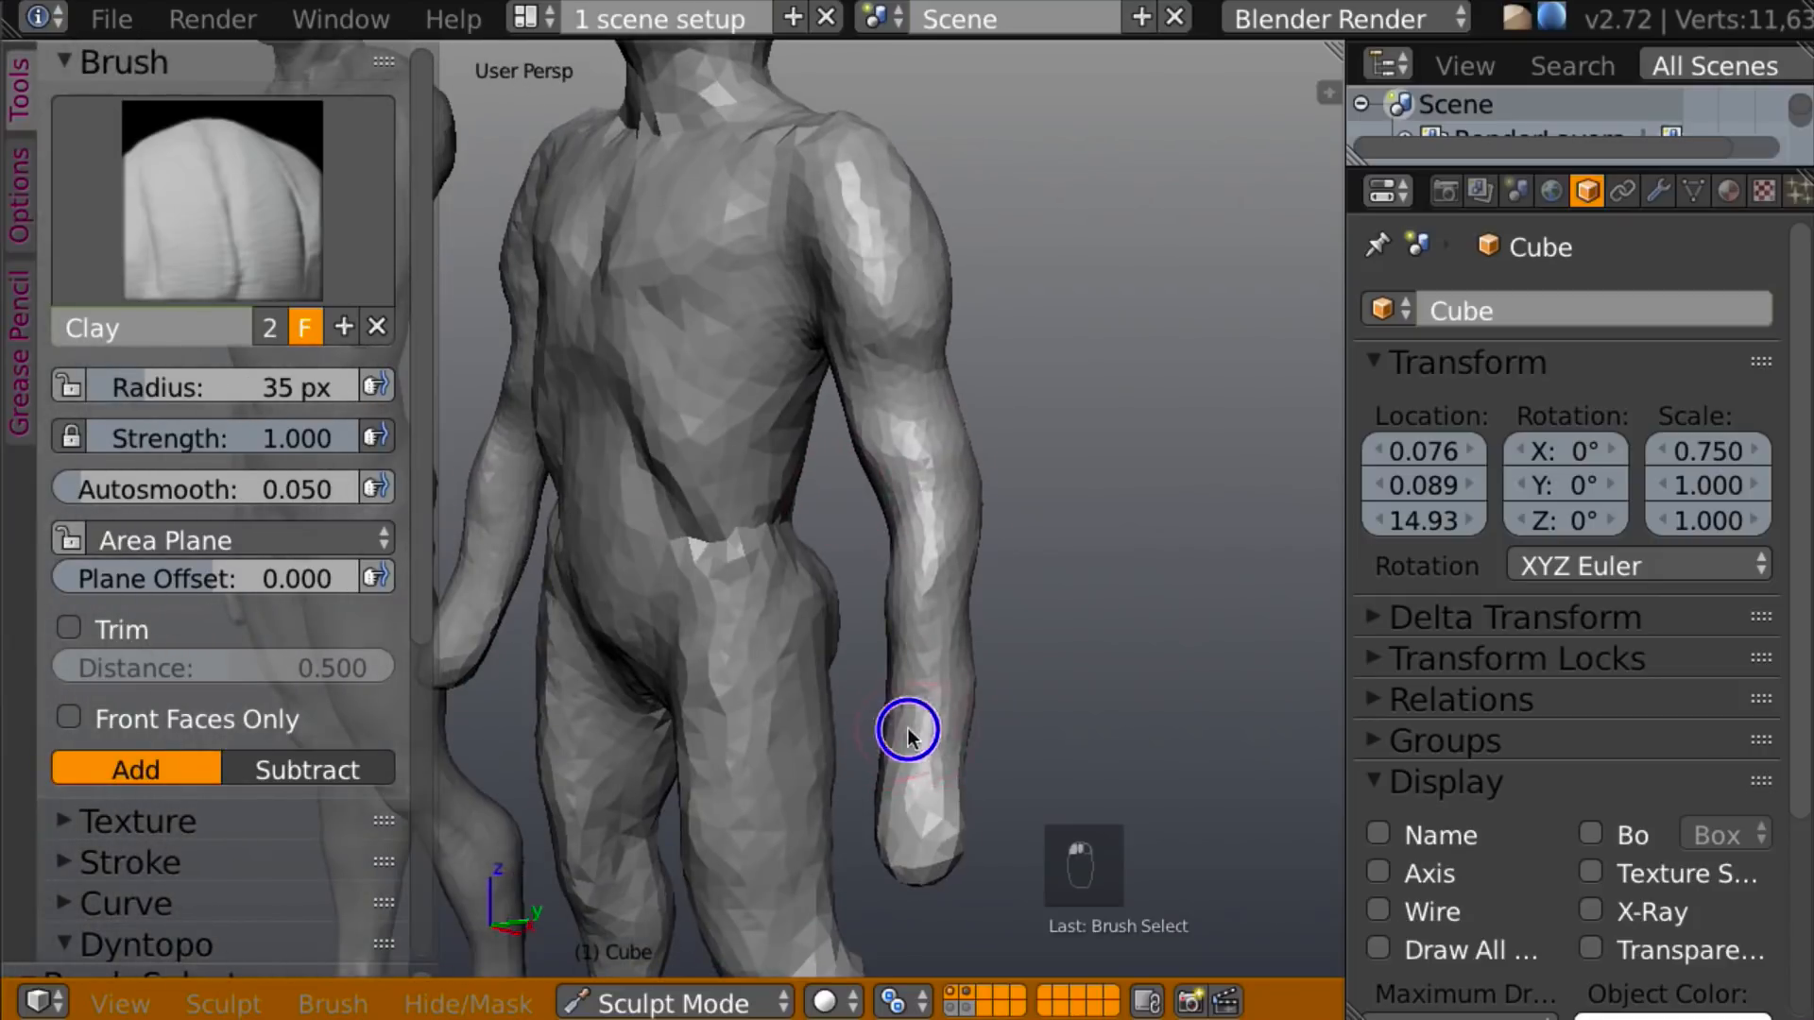
Reshape the end of the hand with the Snake Hook brush at 75 px radius.
{"action": "mouse_move", "coordinate": [1043, 604]}
{"action": "middle_mouse_down"}
{"action": "mouse_move", "coordinate": [1124, 482]}
{"action": "mouse_move", "coordinate": [1253, 435]}
{"action": "mouse_move", "coordinate": [1326, 433]}
{"action": "mouse_move", "coordinate": [1329, 458]}
{"action": "mouse_move", "coordinate": [1165, 461]}
{"action": "mouse_move", "coordinate": [1077, 513]}
{"action": "mouse_move", "coordinate": [1105, 506]}
{"action": "mouse_move", "coordinate": [1094, 464]}
{"action": "mouse_move", "coordinate": [1070, 581]}
{"action": "mouse_move", "coordinate": [1063, 531]}
{"action": "mouse_move", "coordinate": [1143, 518]}
{"action": "mouse_move", "coordinate": [931, 508]}
{"action": "middle_mouse_up"}
{"action": "key", "text": "k"}
{"action": "mouse_move", "coordinate": [1051, 548]}
{"action": "left_mouse_down"}
{"action": "mouse_move", "coordinate": [1075, 540]}
{"action": "mouse_move", "coordinate": [1059, 605]}
{"action": "mouse_move", "coordinate": [1105, 445]}
{"action": "mouse_move", "coordinate": [1031, 447]}
{"action": "mouse_move", "coordinate": [1084, 453]}
{"action": "left_mouse_up"}
{"action": "middle_click_drag", "start_coordinate": [1047, 457], "coordinate": [1198, 410]}
{"action": "scroll", "coordinate": [1198, 412], "scroll_direction": "down", "scroll_amount": 6}
{"action": "middle_click_drag", "start_coordinate": [1052, 520], "coordinate": [1179, 522]}
{"action": "scroll", "coordinate": [1150, 484], "scroll_direction": "up", "scroll_amount": 5}
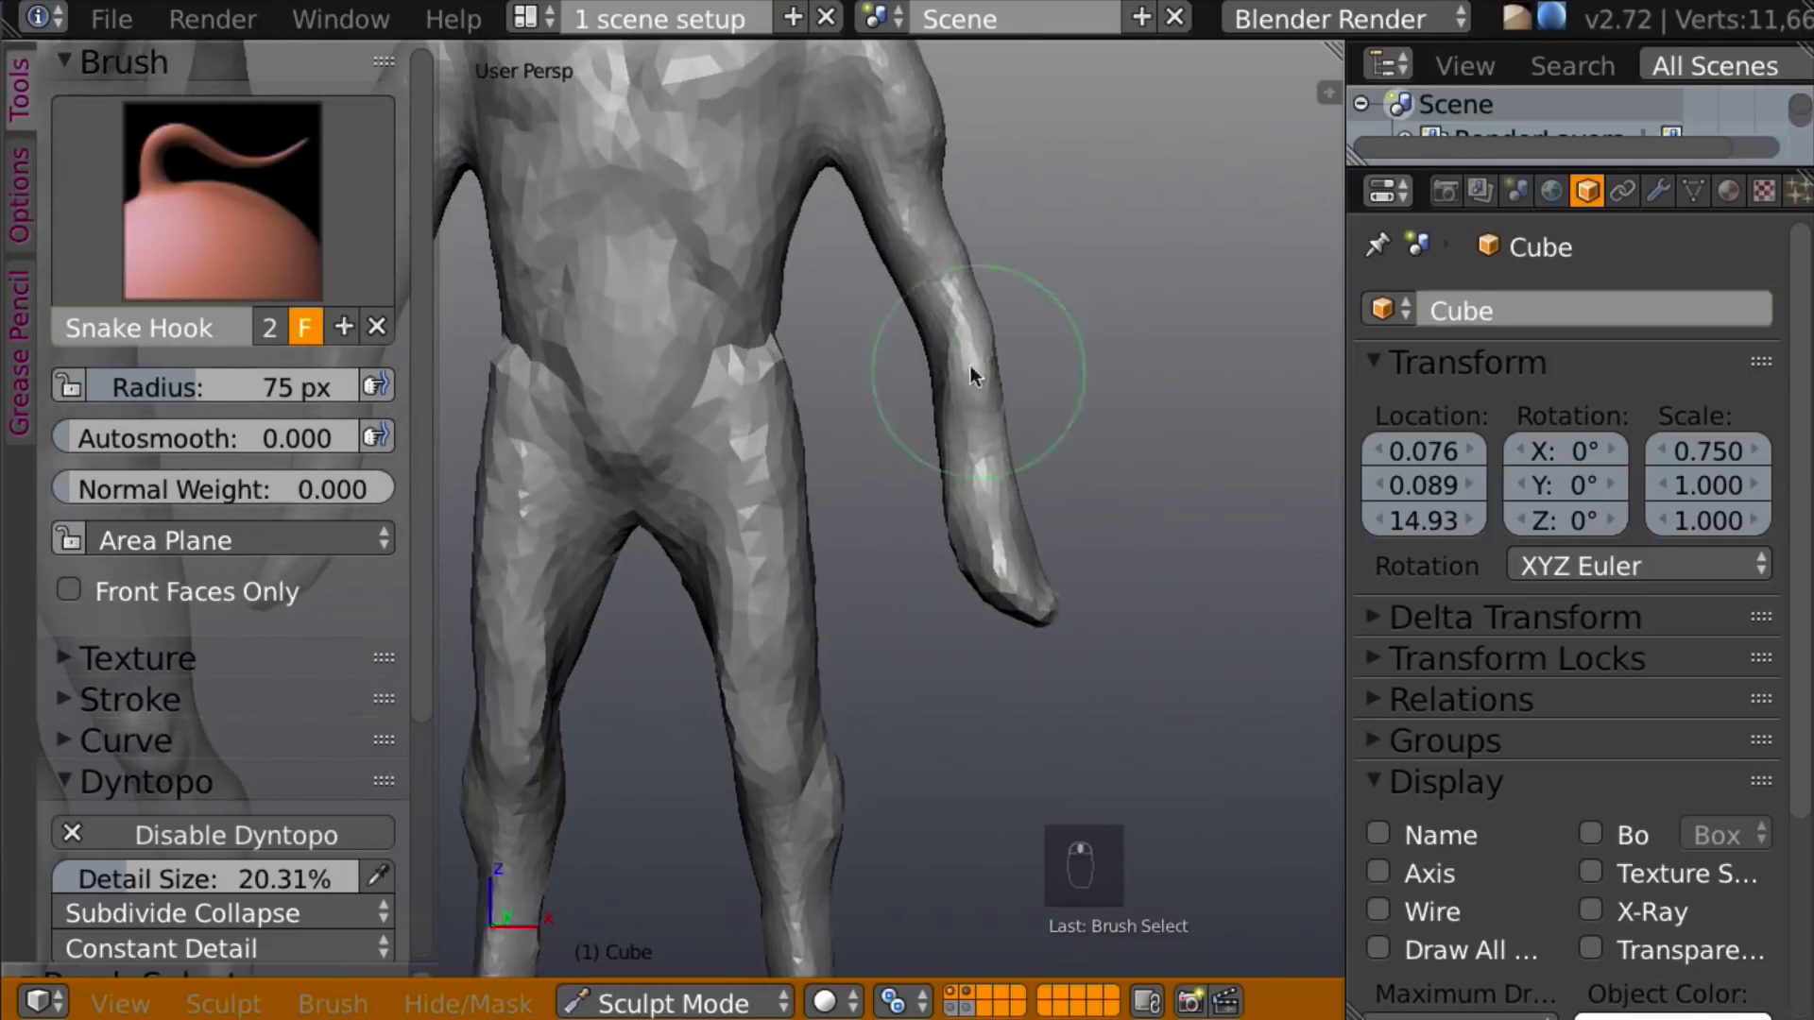
Pull the elbow, wrist and hand inward toward the body with the Snake Hook brush.
{"action": "left_click", "coordinate": [958, 331]}
{"action": "left_click_drag", "start_coordinate": [959, 333], "coordinate": [951, 338]}
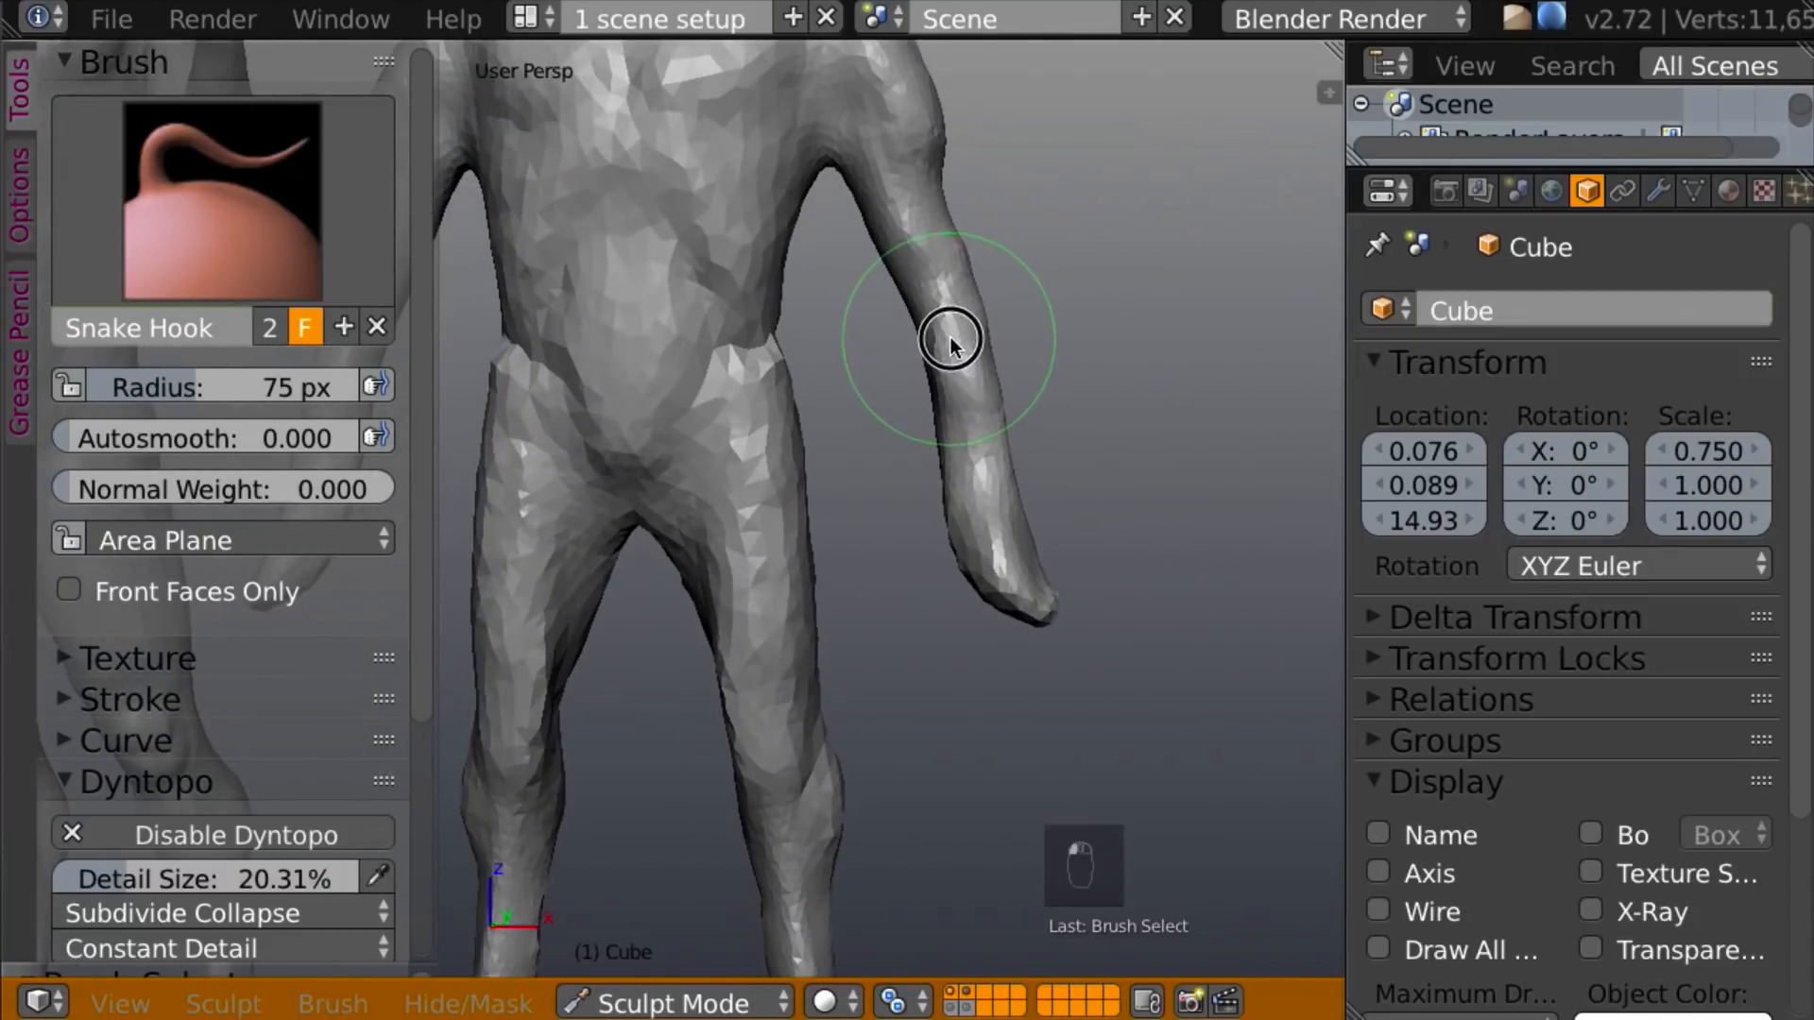
{"action": "left_click_drag", "start_coordinate": [1014, 478], "coordinate": [959, 488]}
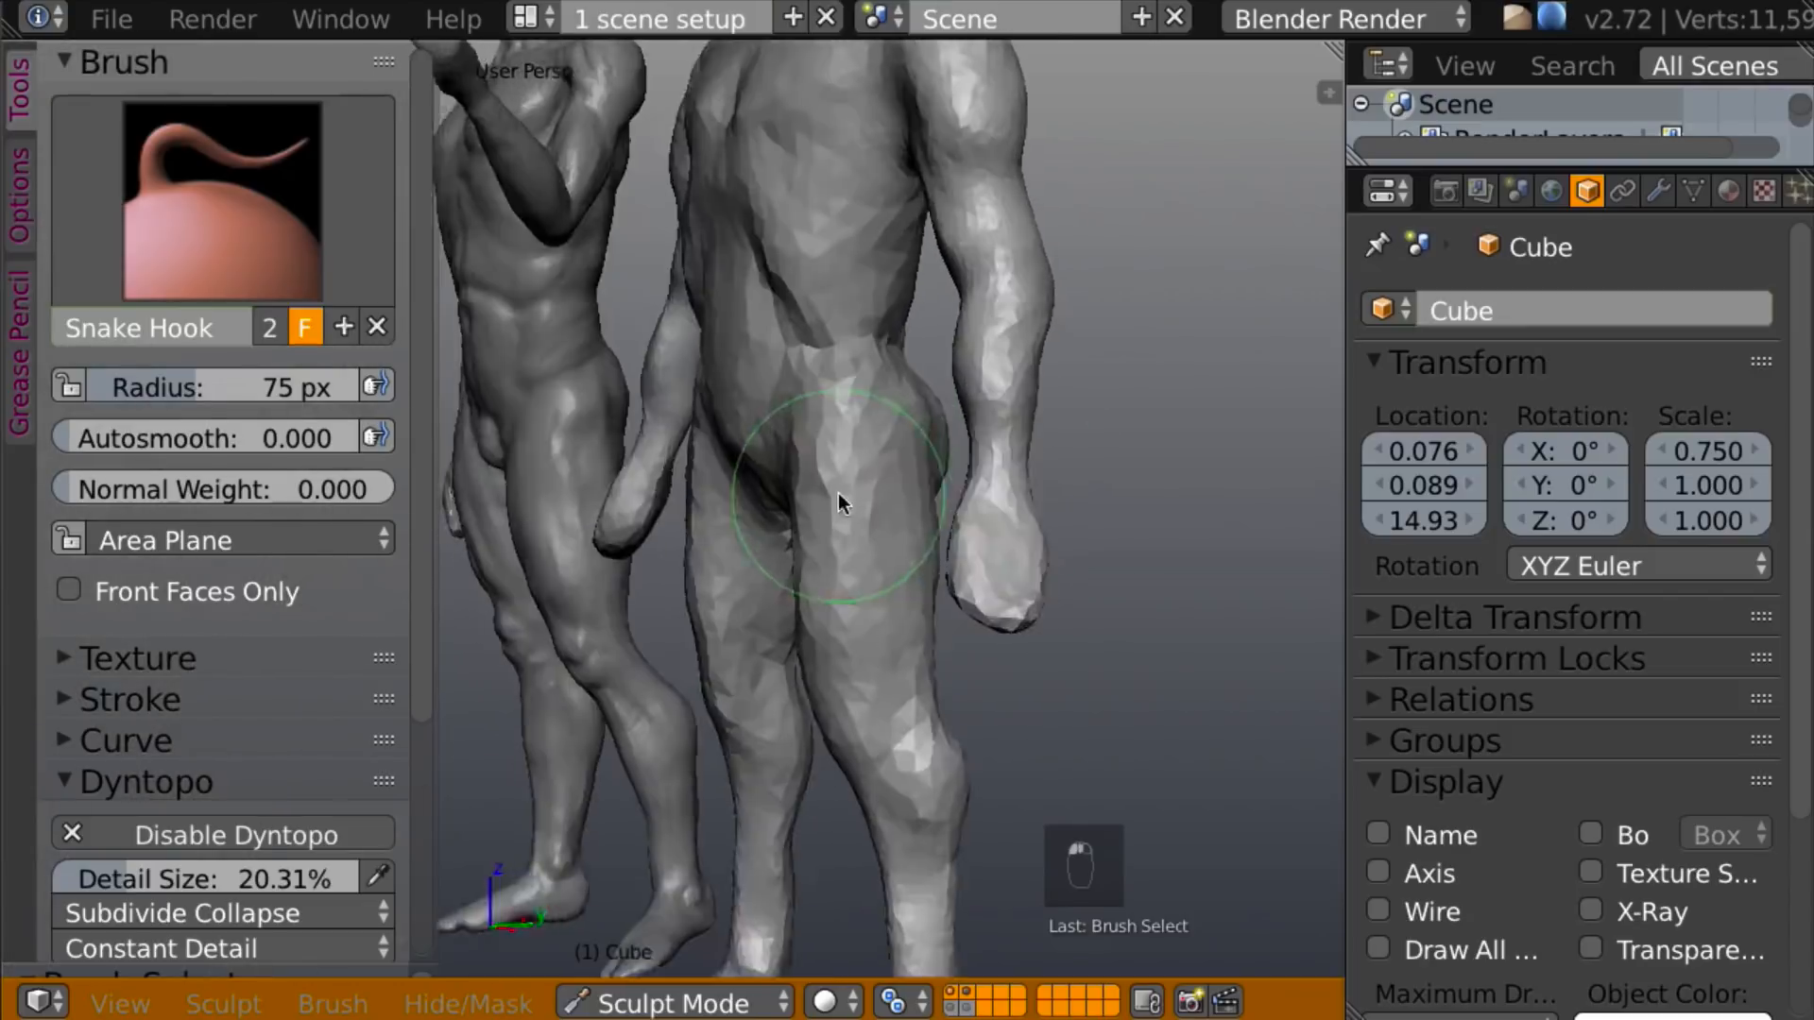
{"action": "mouse_move", "coordinate": [837, 492]}
{"action": "middle_mouse_down"}
{"action": "mouse_move", "coordinate": [860, 475]}
{"action": "mouse_move", "coordinate": [1057, 545]}
{"action": "mouse_move", "coordinate": [983, 542]}
{"action": "mouse_move", "coordinate": [1017, 597]}
{"action": "mouse_move", "coordinate": [1226, 582]}
{"action": "mouse_move", "coordinate": [1106, 597]}
{"action": "middle_mouse_up"}
{"action": "left_click_drag", "start_coordinate": [1052, 615], "coordinate": [1036, 623]}
{"action": "middle_click_drag", "start_coordinate": [1003, 569], "coordinate": [1115, 580]}
{"action": "left_click_drag", "start_coordinate": [1017, 628], "coordinate": [973, 640]}
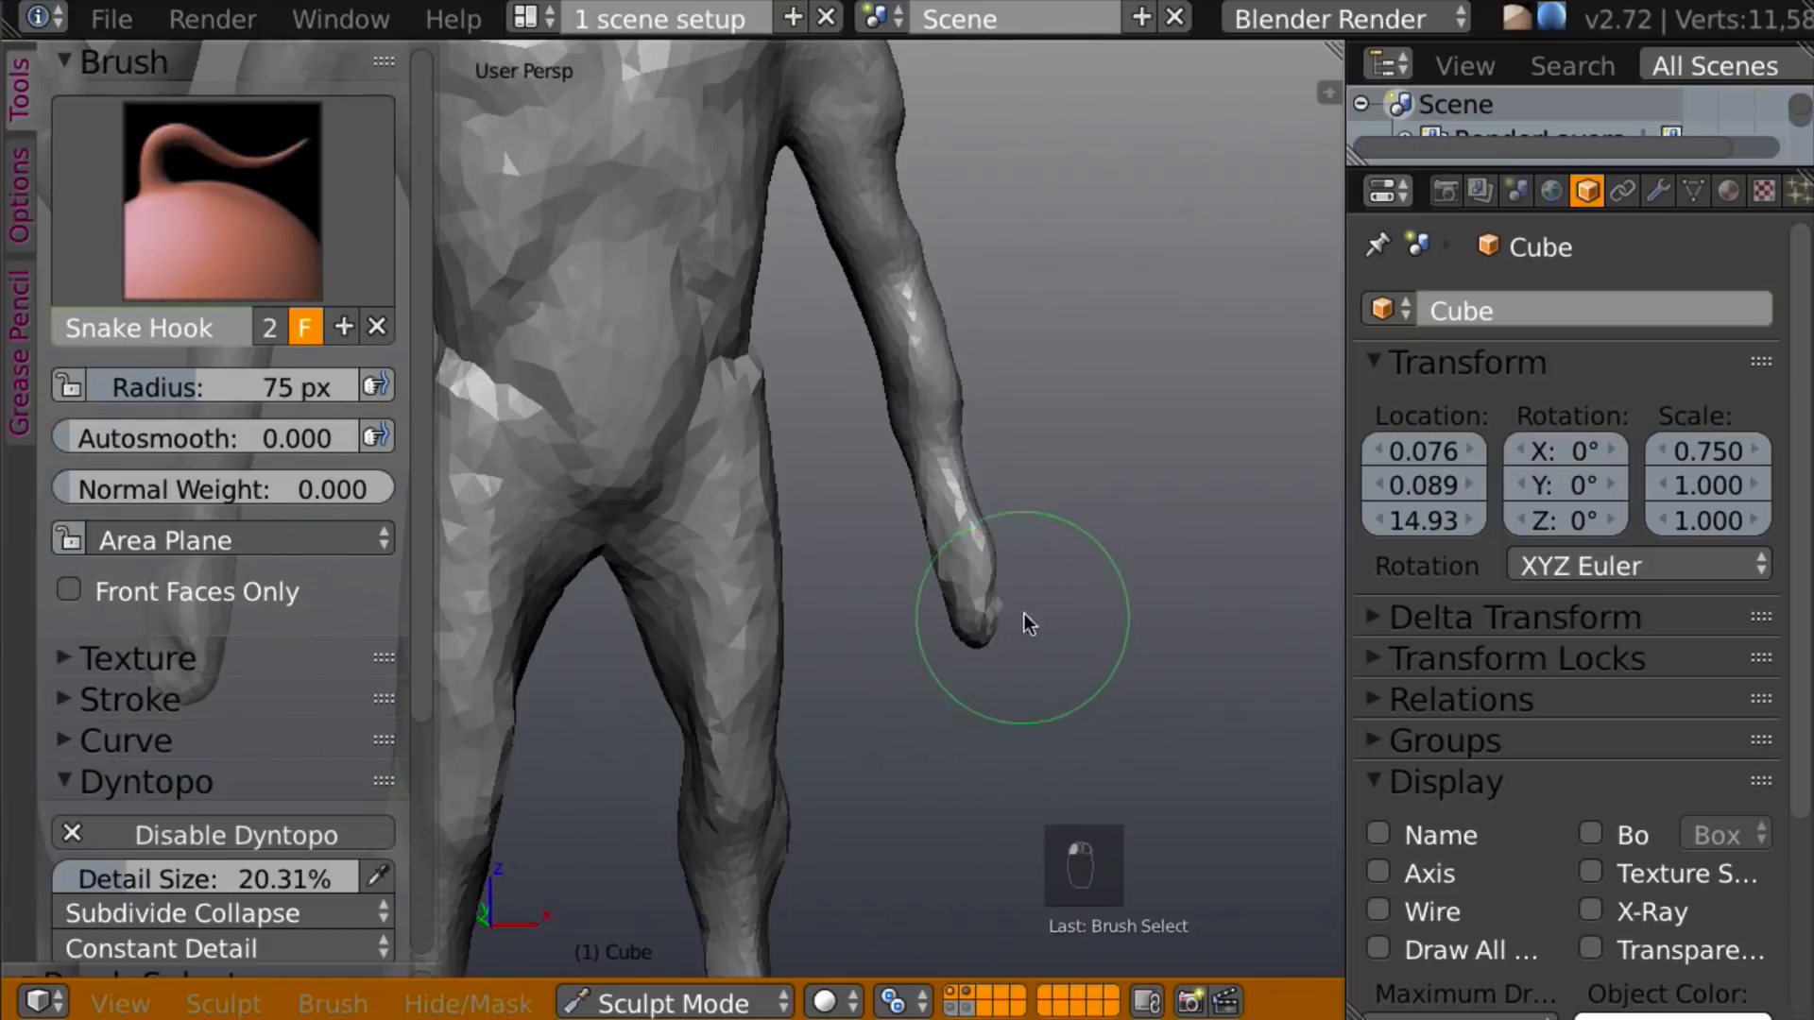
Sculpt the lower part of the hand with the Draw brush.
{"action": "middle_click_drag", "start_coordinate": [1024, 628], "coordinate": [794, 608]}
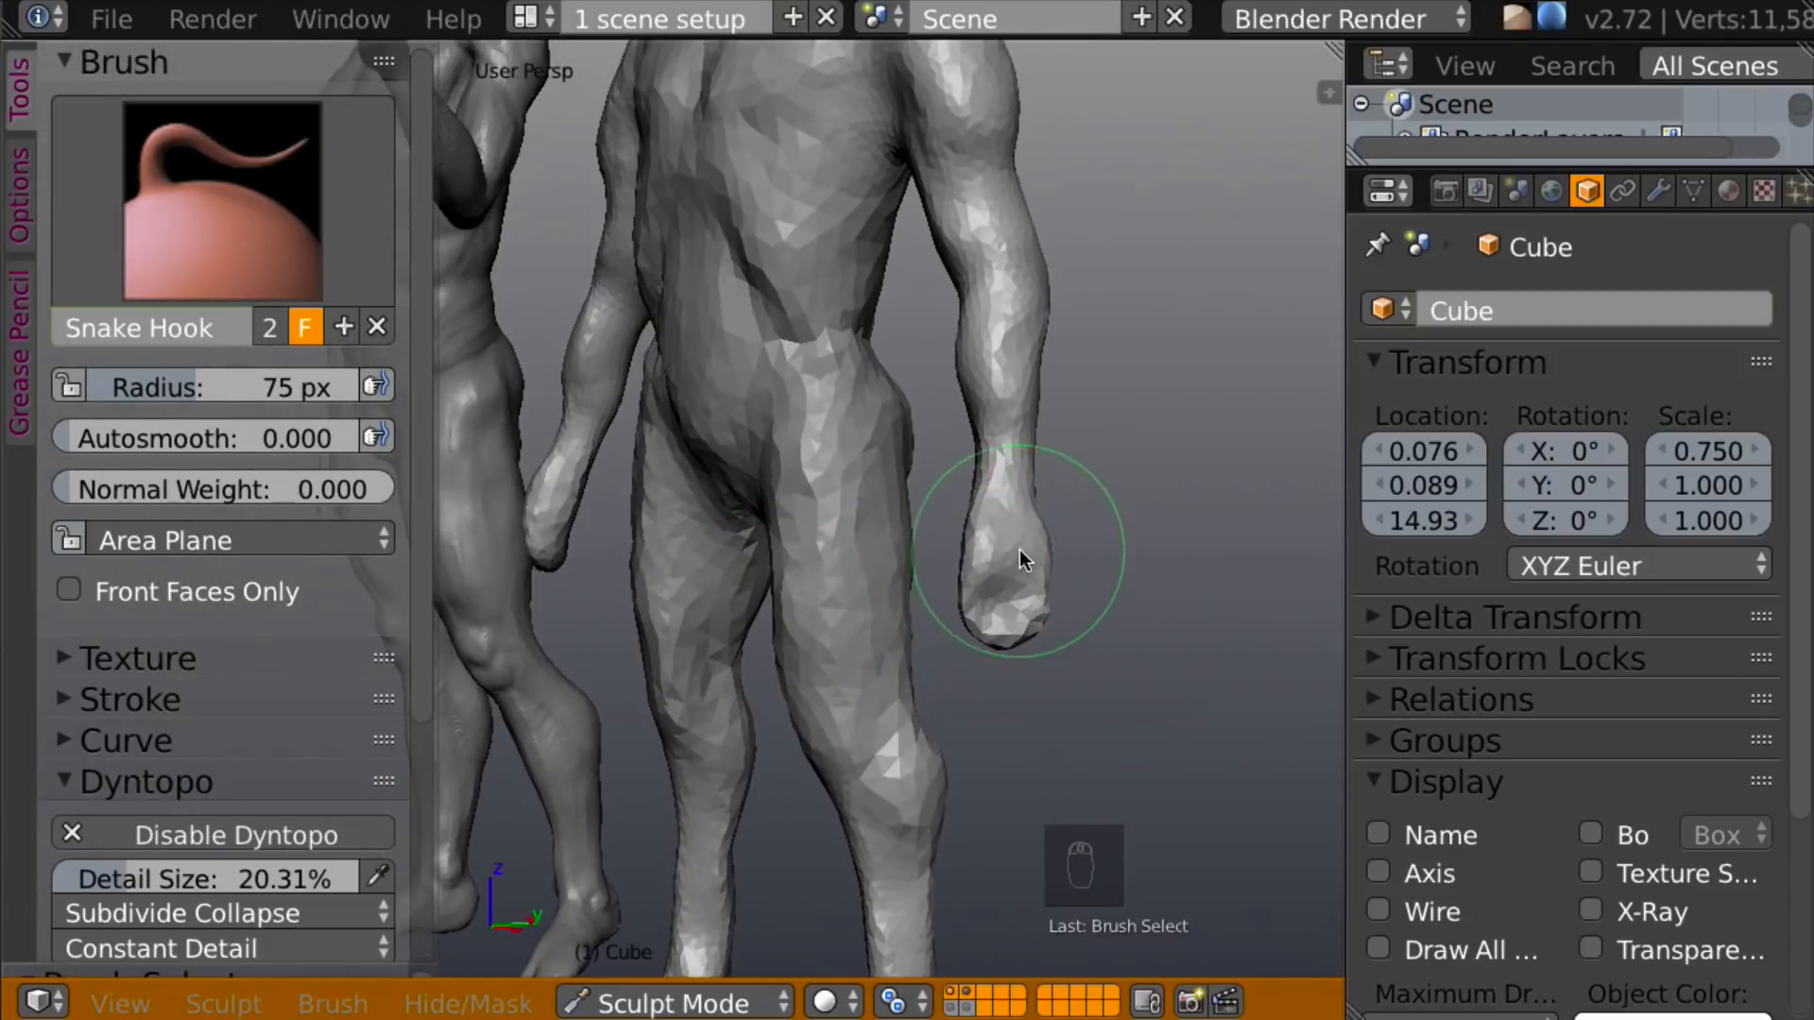
{"action": "key", "text": "x"}
{"action": "mouse_move", "coordinate": [1047, 542]}
{"action": "middle_mouse_down"}
{"action": "mouse_move", "coordinate": [1086, 648]}
{"action": "mouse_move", "coordinate": [1137, 588]}
{"action": "mouse_move", "coordinate": [1103, 529]}
{"action": "middle_mouse_up"}
{"action": "mouse_move", "coordinate": [994, 633]}
{"action": "left_mouse_down"}
{"action": "mouse_move", "coordinate": [1024, 620]}
{"action": "mouse_move", "coordinate": [976, 627]}
{"action": "mouse_move", "coordinate": [996, 635]}
{"action": "left_mouse_up"}
{"action": "mouse_move", "coordinate": [996, 638]}
{"action": "middle_mouse_down"}
{"action": "mouse_move", "coordinate": [1288, 636]}
{"action": "mouse_move", "coordinate": [1077, 526]}
{"action": "mouse_move", "coordinate": [964, 615]}
{"action": "mouse_move", "coordinate": [860, 596]}
{"action": "mouse_move", "coordinate": [944, 661]}
{"action": "mouse_move", "coordinate": [1074, 627]}
{"action": "mouse_move", "coordinate": [1065, 579]}
{"action": "middle_mouse_up"}
Shape the lower end of the hand, where the fingers curl, with the Clay brush.
{"action": "key", "text": "c"}
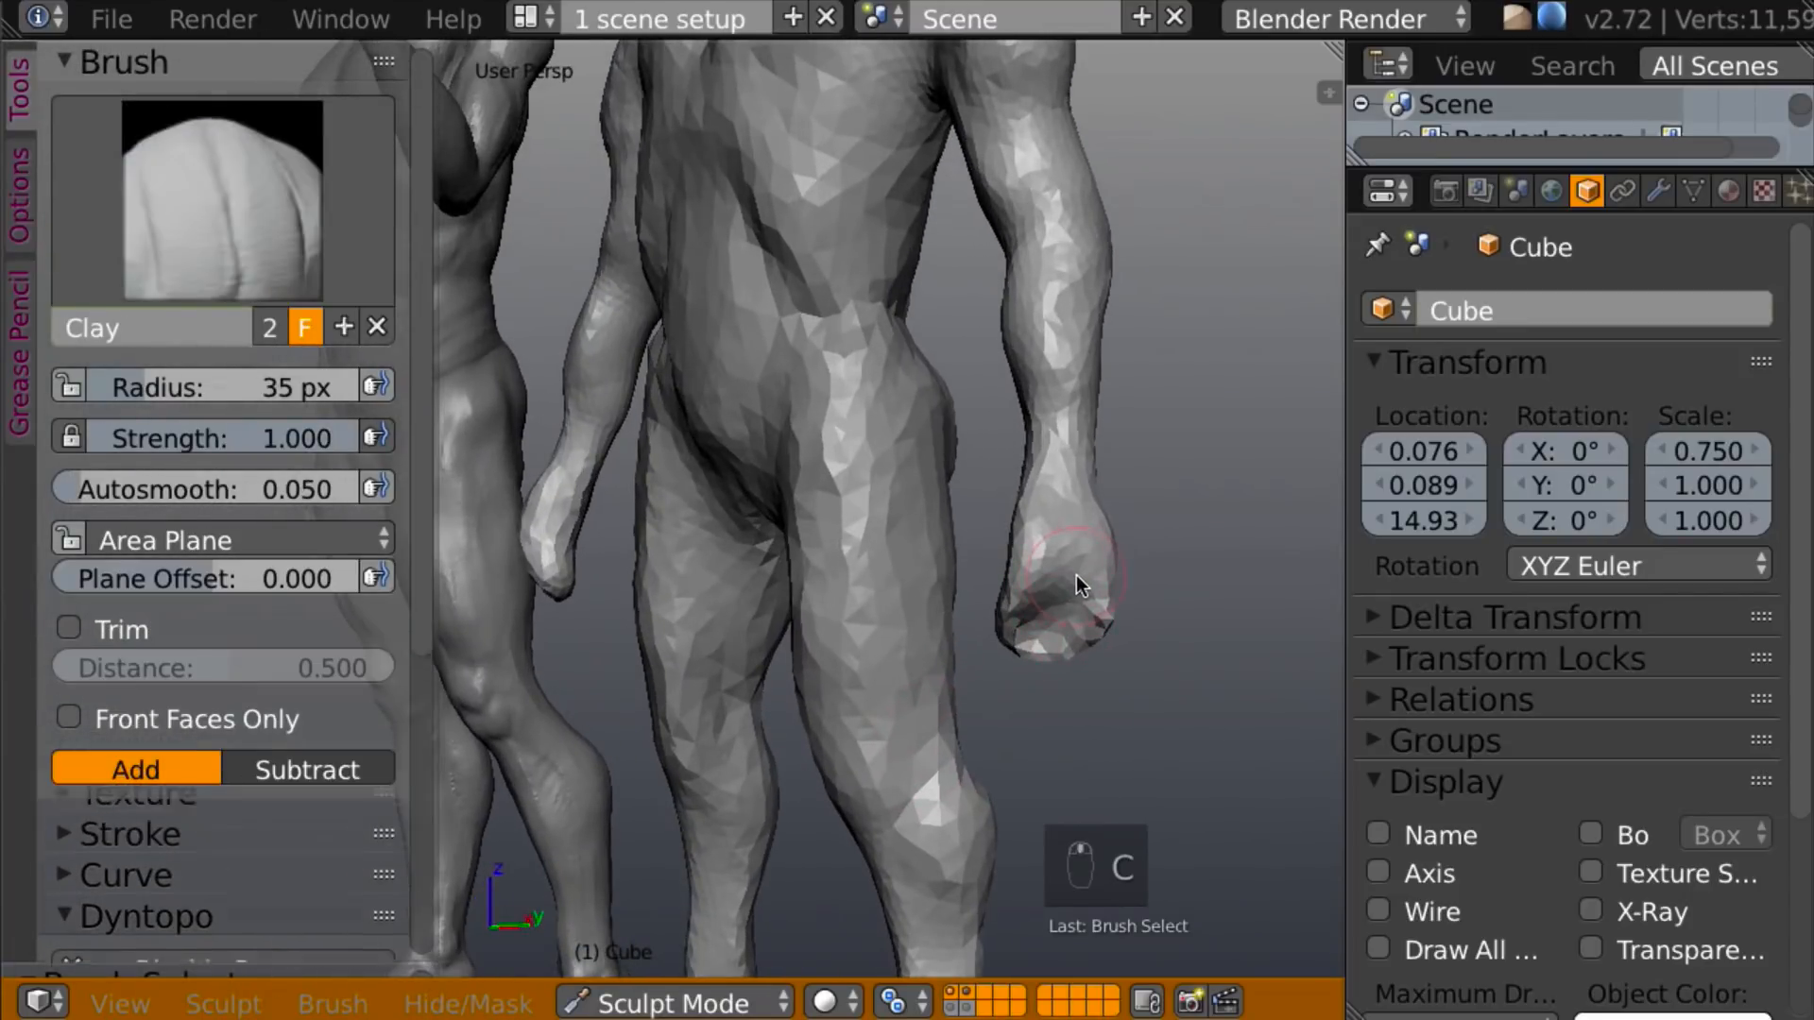
{"action": "scroll", "coordinate": [1192, 679], "scroll_direction": "up", "scroll_amount": 6}
{"action": "mouse_move", "coordinate": [1177, 665]}
{"action": "left_mouse_down"}
{"action": "mouse_move", "coordinate": [1244, 658]}
{"action": "mouse_move", "coordinate": [1200, 705]}
{"action": "mouse_move", "coordinate": [1304, 688]}
{"action": "mouse_move", "coordinate": [1210, 708]}
{"action": "mouse_move", "coordinate": [1272, 665]}
{"action": "left_mouse_up"}
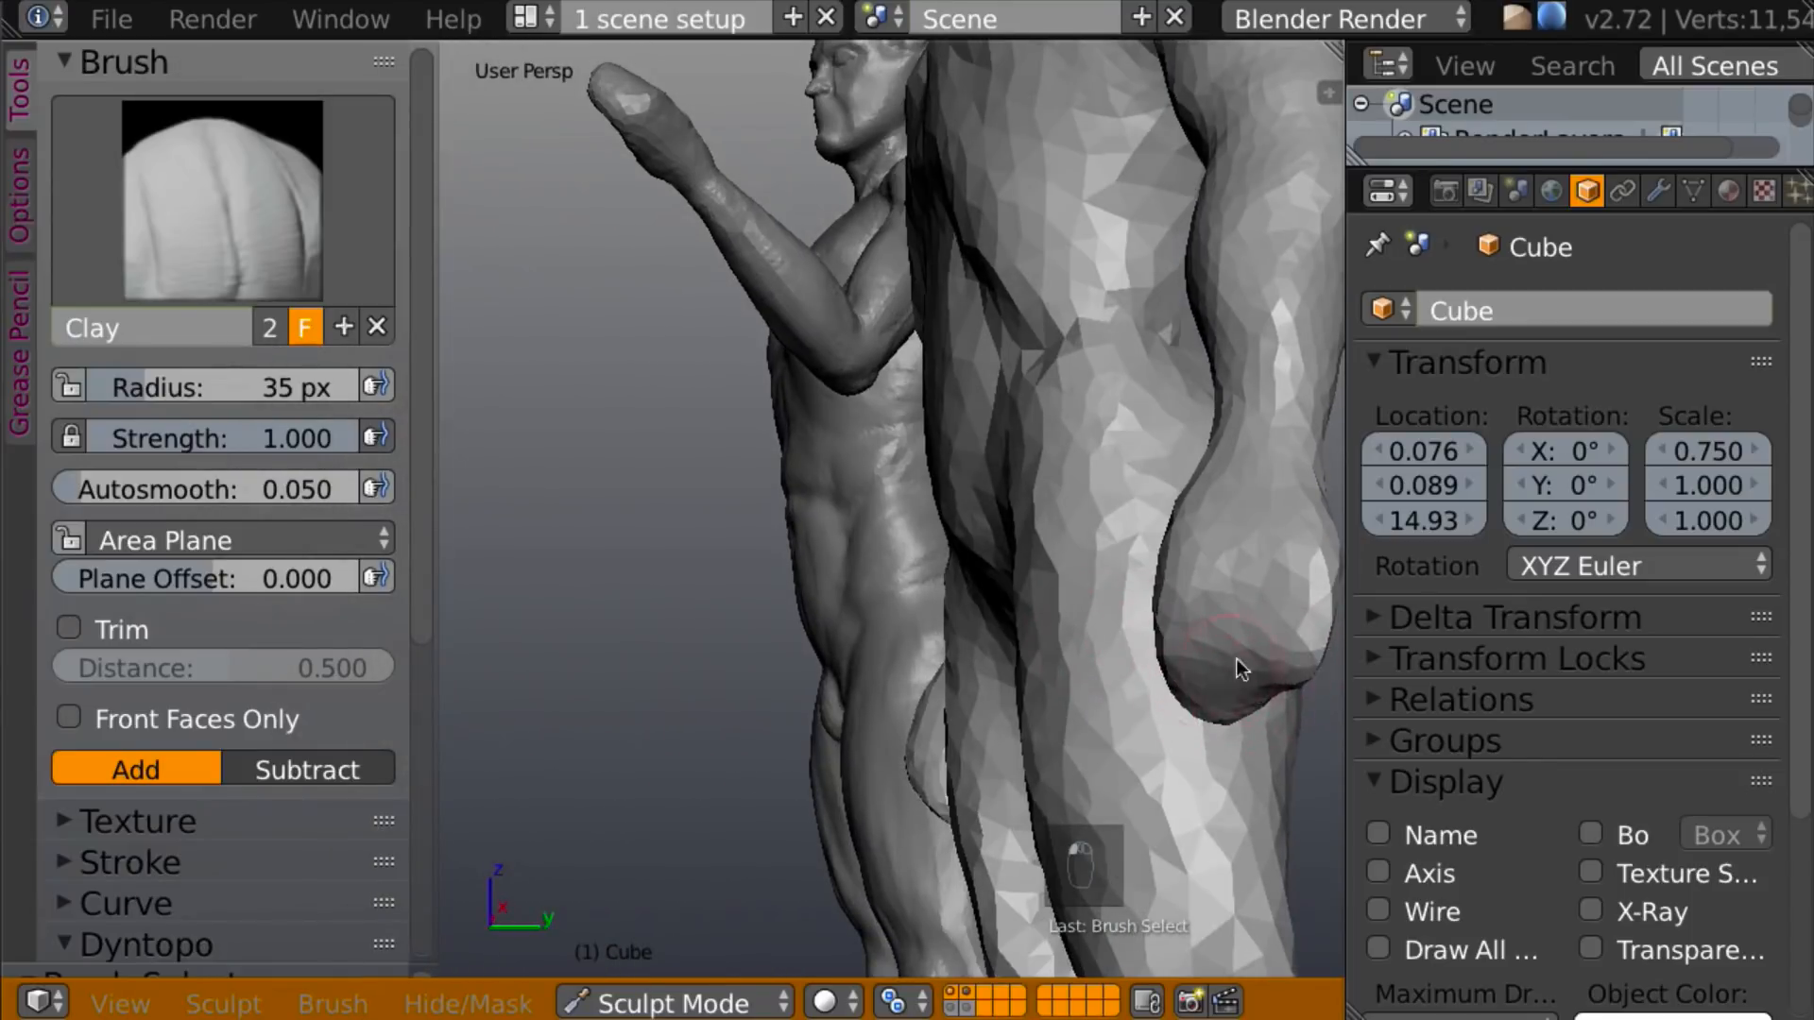
Set the Snake Hook brush radius to 46 px and pull a thumb out of the side of the hand.
{"action": "mouse_move", "coordinate": [1247, 656]}
{"action": "middle_mouse_down"}
{"action": "mouse_move", "coordinate": [1249, 727]}
{"action": "mouse_move", "coordinate": [1348, 680]}
{"action": "mouse_move", "coordinate": [1340, 654]}
{"action": "mouse_move", "coordinate": [1148, 604]}
{"action": "mouse_move", "coordinate": [1317, 574]}
{"action": "mouse_move", "coordinate": [1150, 577]}
{"action": "mouse_move", "coordinate": [1077, 650]}
{"action": "mouse_move", "coordinate": [860, 696]}
{"action": "mouse_move", "coordinate": [1165, 582]}
{"action": "middle_mouse_up"}
{"action": "key", "text": "k"}
{"action": "key", "text": "f"}
{"action": "left_click", "coordinate": [1059, 592]}
{"action": "mouse_move", "coordinate": [1191, 535]}
{"action": "left_mouse_down"}
{"action": "mouse_move", "coordinate": [1177, 565]}
{"action": "mouse_move", "coordinate": [1183, 549]}
{"action": "left_mouse_up"}
{"action": "mouse_move", "coordinate": [1168, 567]}
{"action": "middle_mouse_down"}
{"action": "mouse_move", "coordinate": [1127, 594]}
{"action": "mouse_move", "coordinate": [1175, 546]}
{"action": "middle_mouse_up"}
{"action": "mouse_move", "coordinate": [1193, 563]}
{"action": "left_mouse_down"}
{"action": "mouse_move", "coordinate": [1154, 604]}
{"action": "mouse_move", "coordinate": [1163, 582]}
{"action": "left_mouse_up"}
{"action": "mouse_move", "coordinate": [1162, 582]}
{"action": "middle_mouse_down"}
{"action": "mouse_move", "coordinate": [977, 502]}
{"action": "mouse_move", "coordinate": [1160, 548]}
{"action": "mouse_move", "coordinate": [994, 406]}
{"action": "mouse_move", "coordinate": [1131, 637]}
{"action": "mouse_move", "coordinate": [1200, 667]}
{"action": "mouse_move", "coordinate": [1293, 627]}
{"action": "mouse_move", "coordinate": [1209, 560]}
{"action": "middle_mouse_up"}
Smooth the surface of the hand beside the base of the thumb.
{"action": "key", "text": "c"}
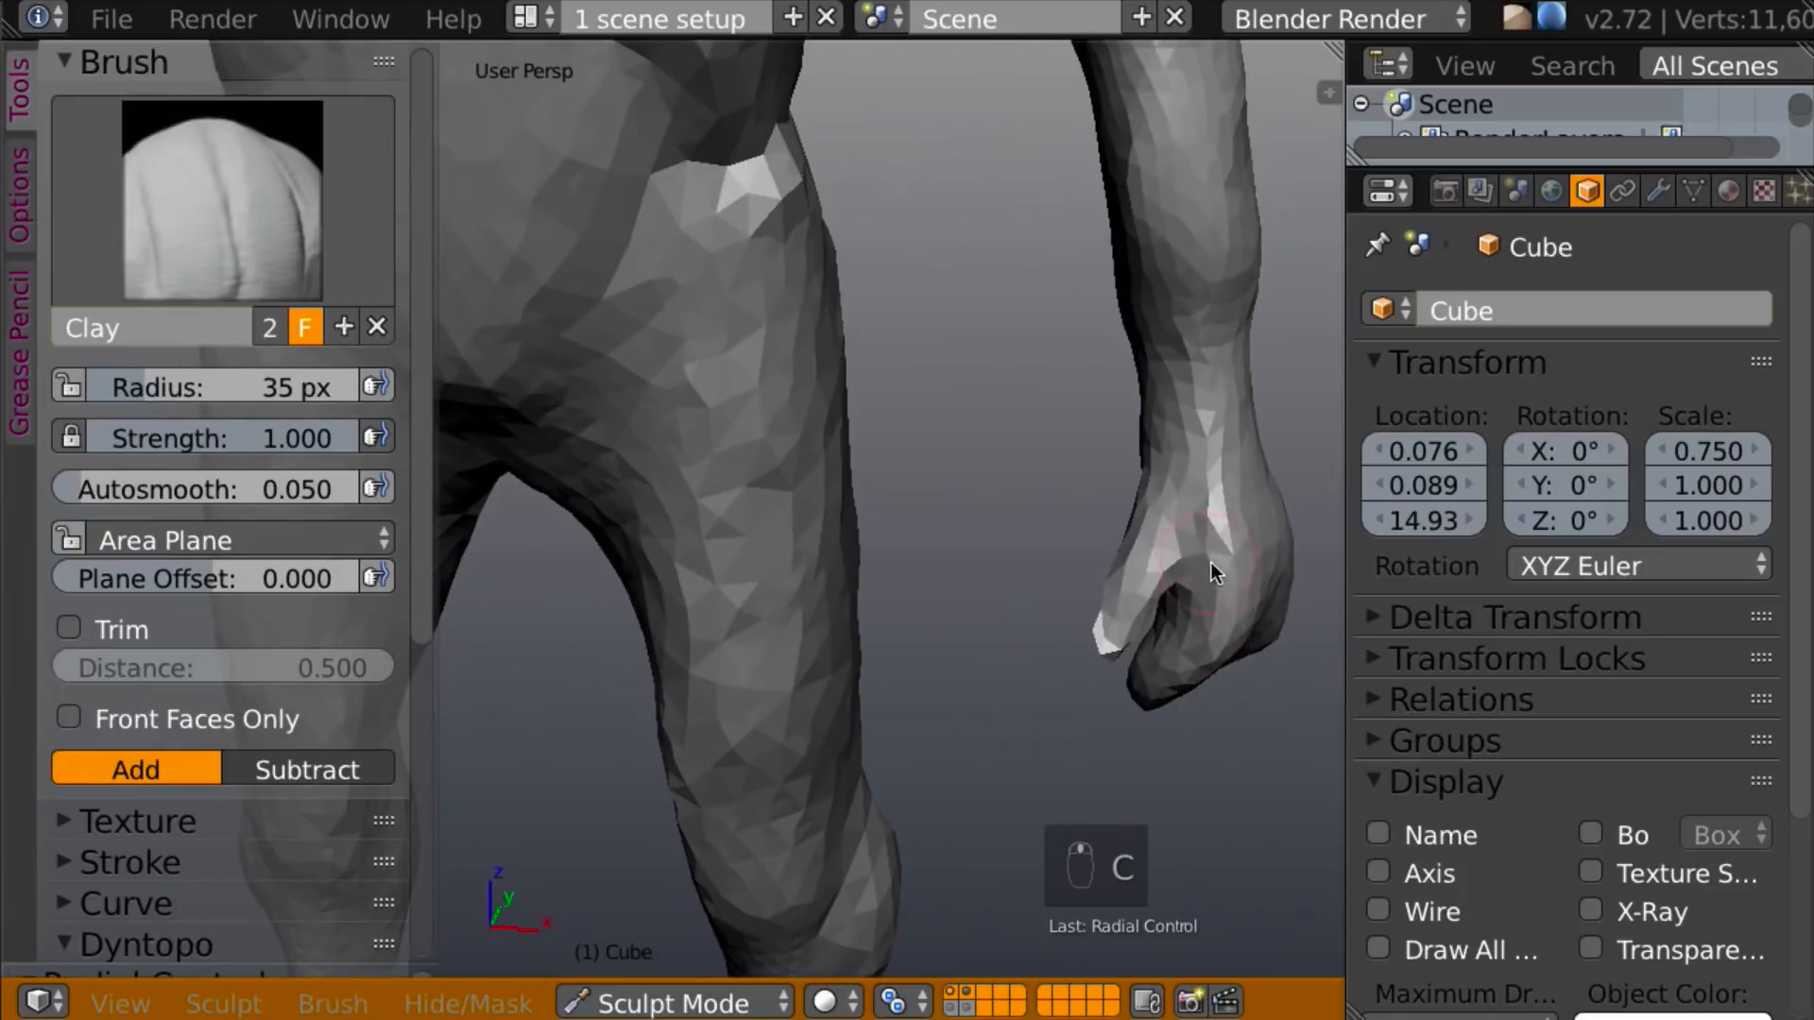
{"action": "mouse_move", "coordinate": [1203, 458]}
{"action": "middle_mouse_down"}
{"action": "mouse_move", "coordinate": [926, 508]}
{"action": "mouse_move", "coordinate": [1200, 559]}
{"action": "mouse_move", "coordinate": [1047, 473]}
{"action": "mouse_move", "coordinate": [1105, 496]}
{"action": "mouse_move", "coordinate": [1085, 431]}
{"action": "mouse_move", "coordinate": [1009, 426]}
{"action": "mouse_move", "coordinate": [1006, 393]}
{"action": "middle_mouse_up"}
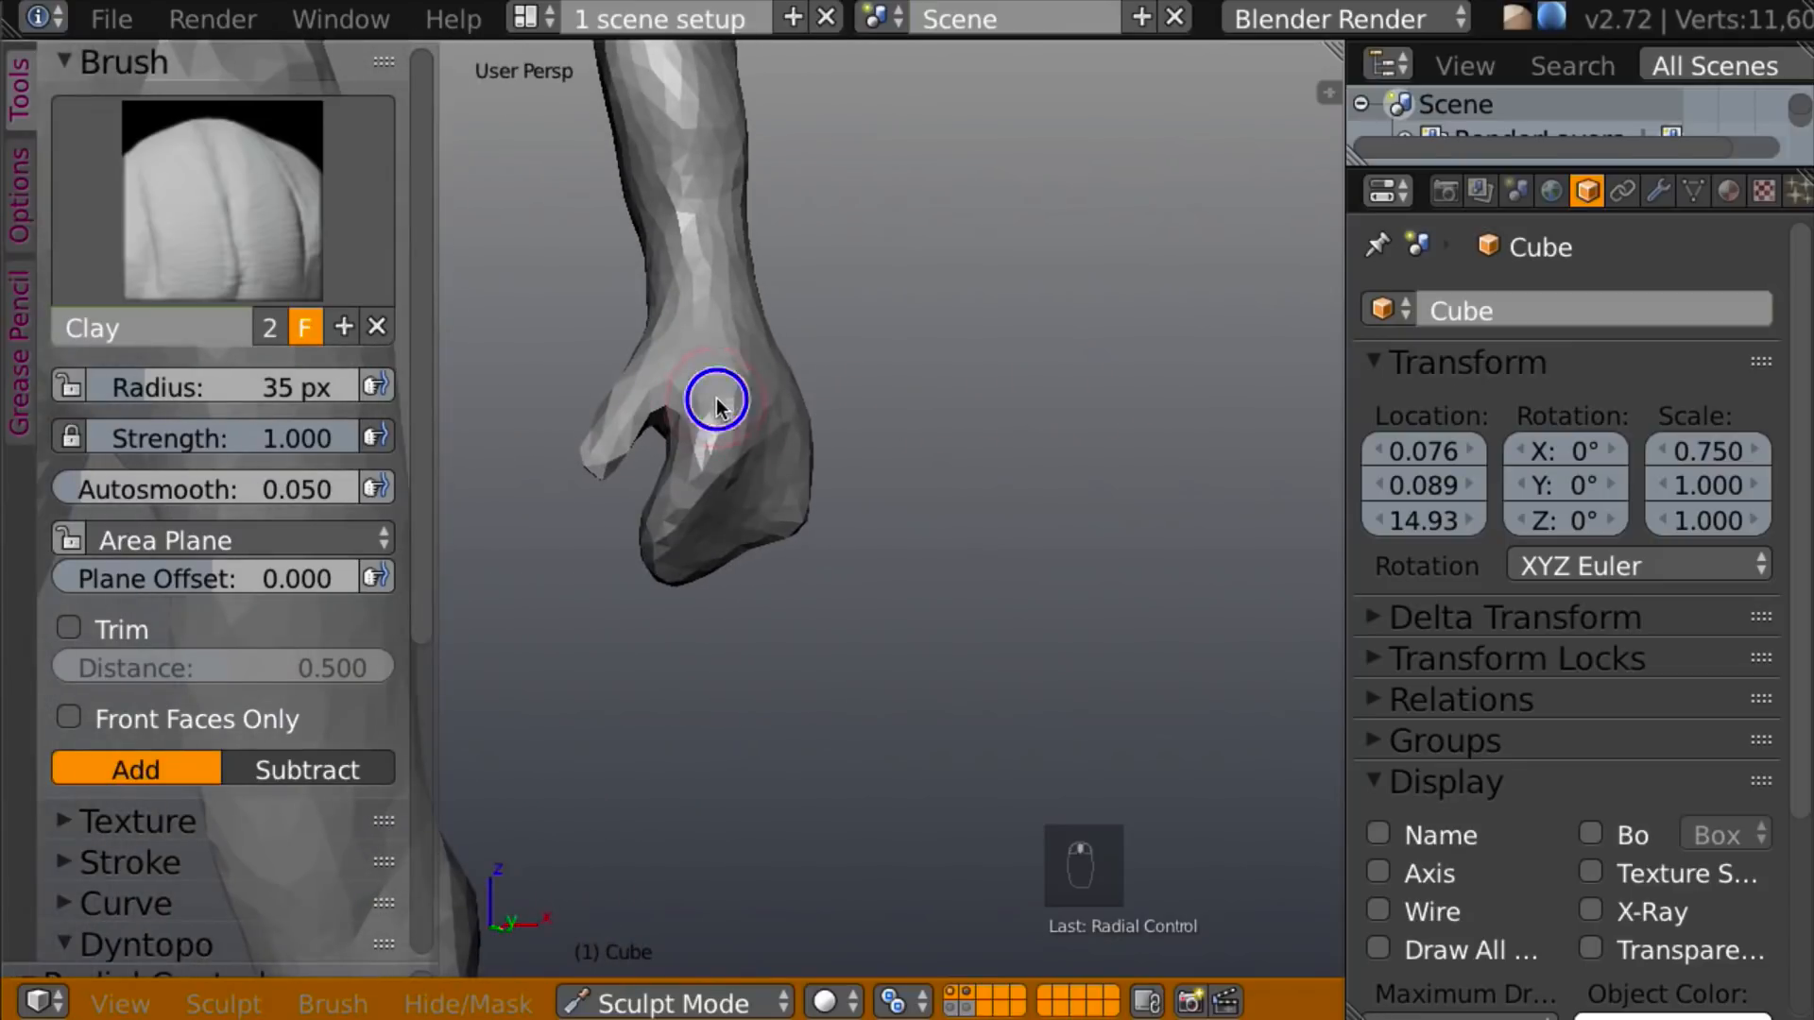
{"action": "mouse_move", "coordinate": [745, 473]}
{"action": "middle_mouse_down"}
{"action": "mouse_move", "coordinate": [474, 498]}
{"action": "mouse_move", "coordinate": [807, 409]}
{"action": "mouse_move", "coordinate": [807, 475]}
{"action": "middle_mouse_up"}
{"action": "mouse_move", "coordinate": [821, 402]}
{"action": "middle_mouse_down"}
{"action": "mouse_move", "coordinate": [797, 478]}
{"action": "mouse_move", "coordinate": [952, 478]}
{"action": "mouse_move", "coordinate": [948, 392]}
{"action": "middle_mouse_up"}
Pull the finger mass at the end of the hand into shape with the Snake Hook brush.
{"action": "key", "text": "k"}
{"action": "mouse_move", "coordinate": [831, 497]}
{"action": "middle_mouse_down"}
{"action": "mouse_move", "coordinate": [907, 430]}
{"action": "mouse_move", "coordinate": [774, 513]}
{"action": "middle_mouse_up"}
{"action": "left_click_drag", "start_coordinate": [798, 484], "coordinate": [739, 540]}
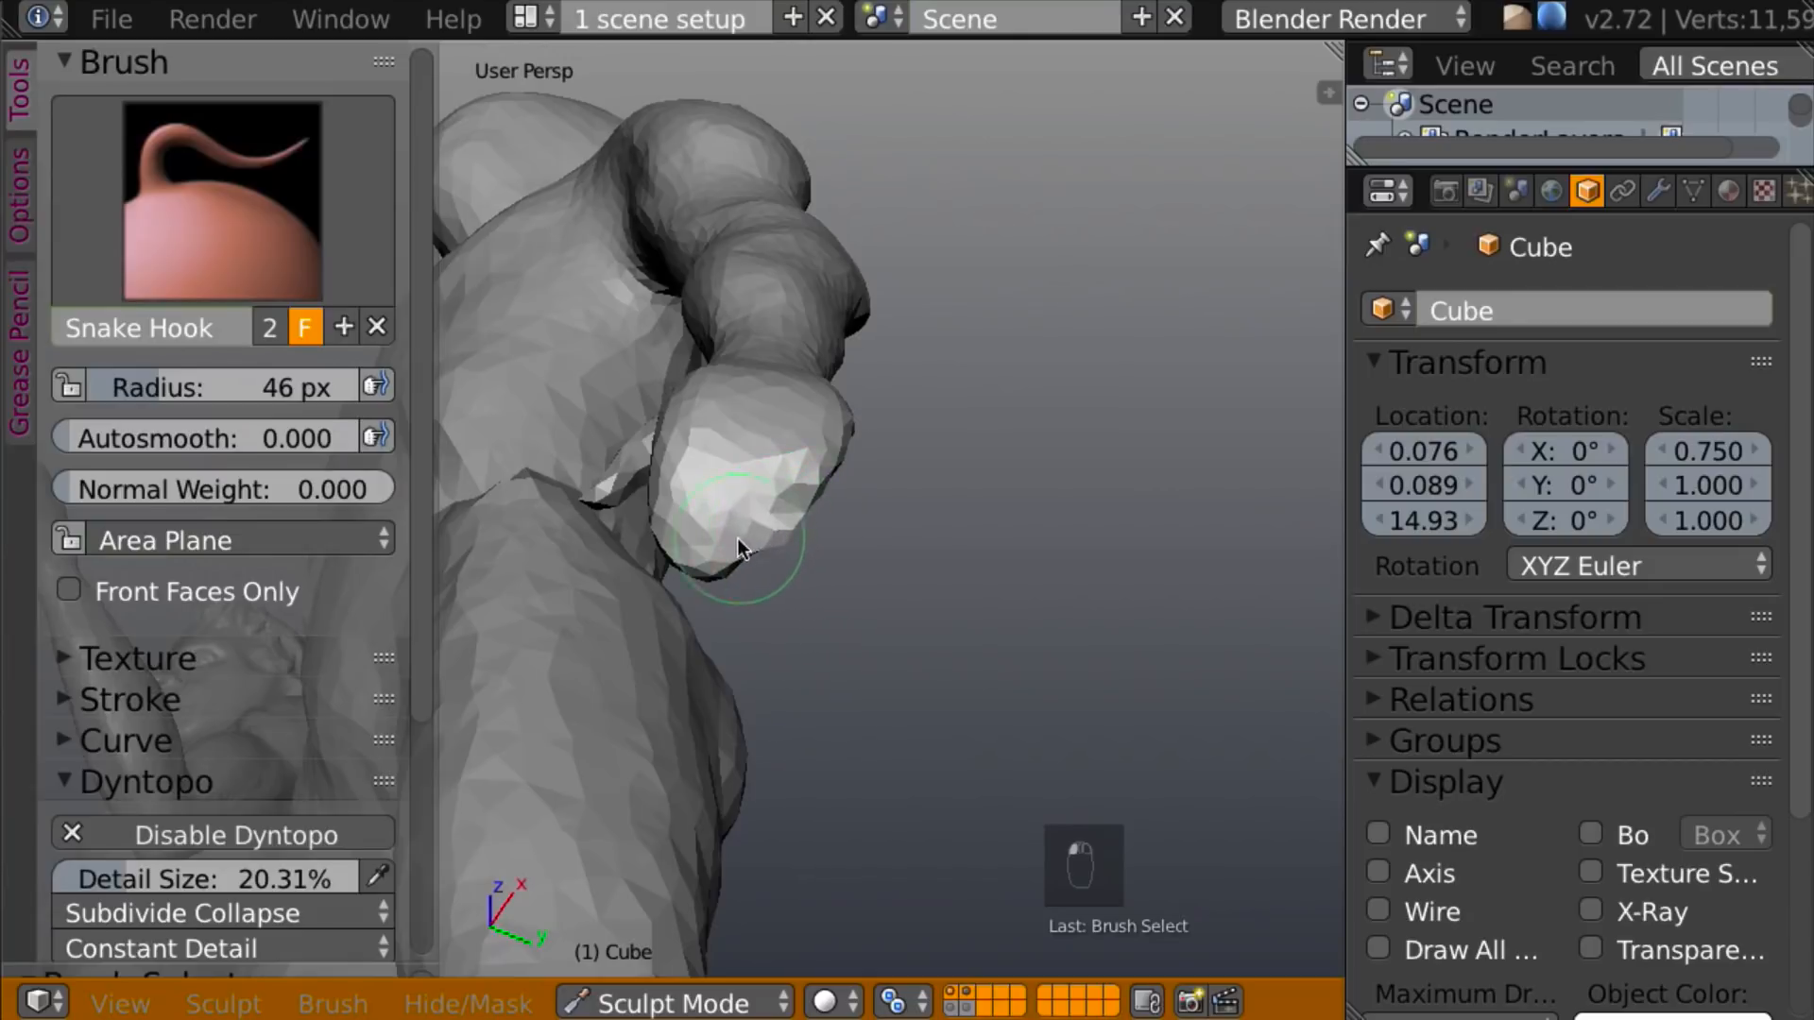
{"action": "mouse_move", "coordinate": [770, 506]}
{"action": "middle_mouse_down"}
{"action": "mouse_move", "coordinate": [681, 636]}
{"action": "mouse_move", "coordinate": [627, 586]}
{"action": "mouse_move", "coordinate": [686, 554]}
{"action": "mouse_move", "coordinate": [599, 538]}
{"action": "middle_mouse_up"}
Sculpt the palm and finger area of the hand with the Clay brush at 35 px radius.
{"action": "key", "text": "c"}
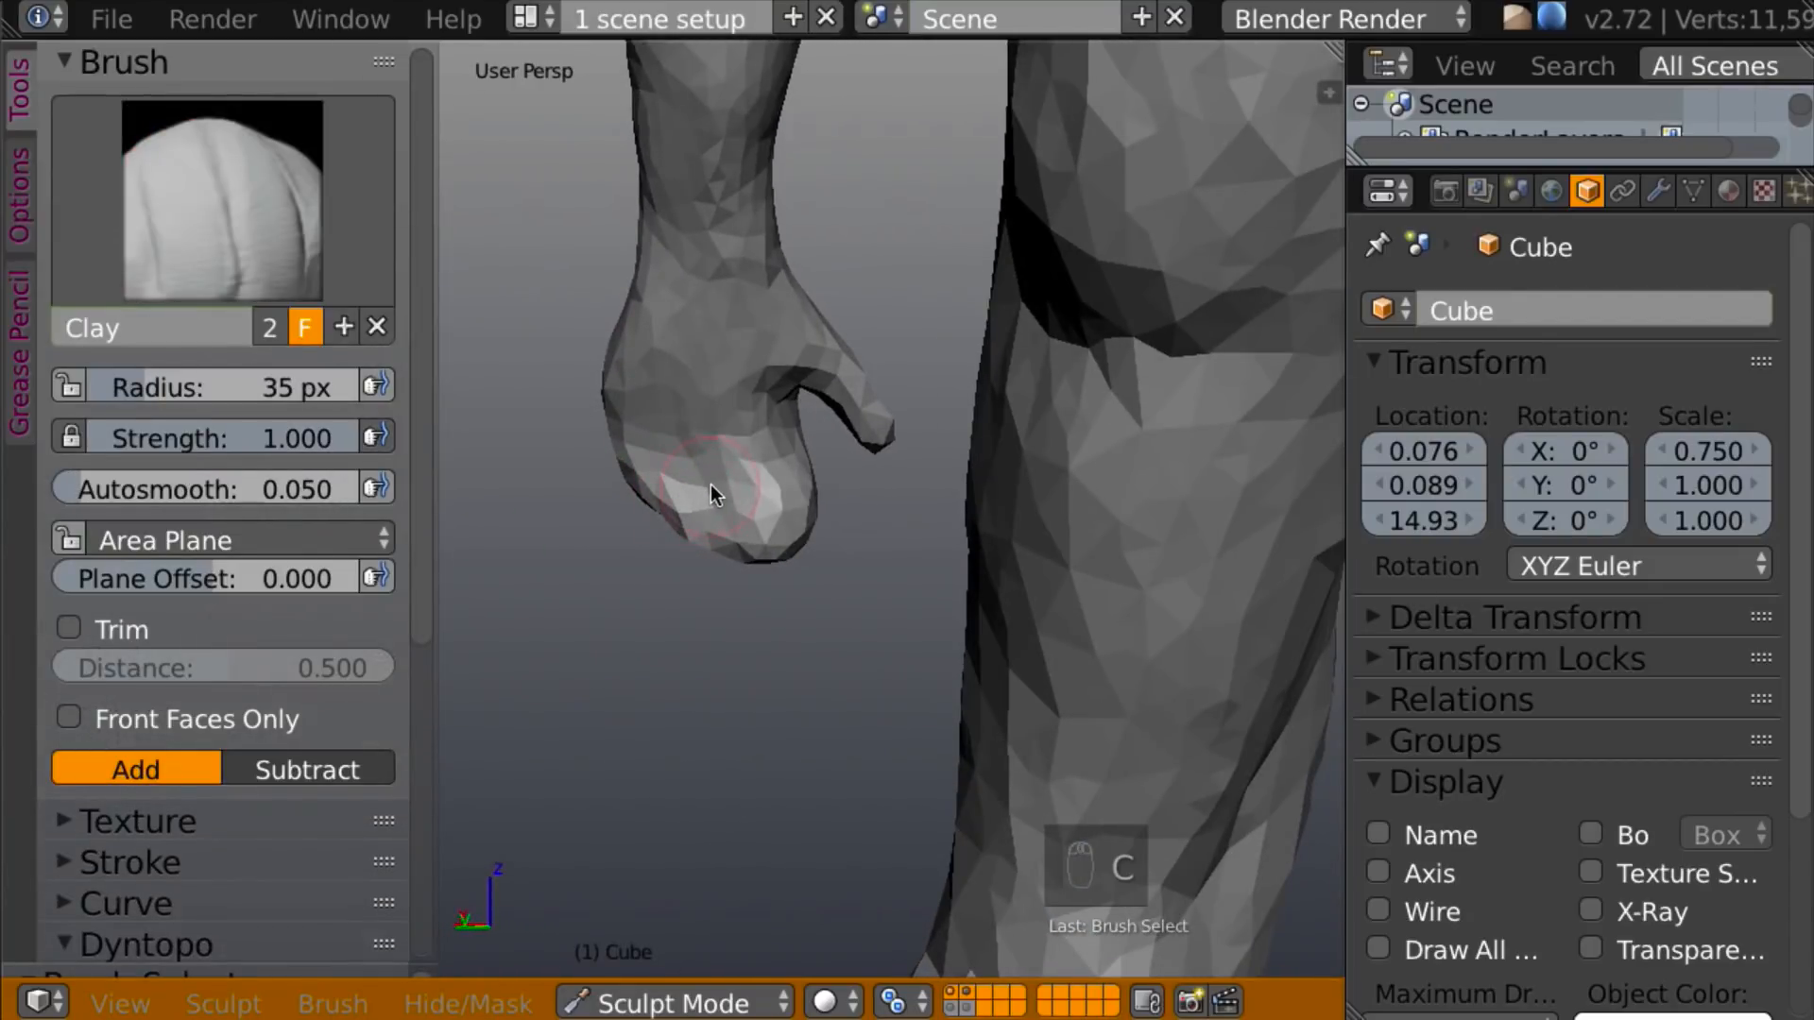
{"action": "mouse_move", "coordinate": [694, 432]}
{"action": "left_mouse_down"}
{"action": "mouse_move", "coordinate": [749, 417]}
{"action": "mouse_move", "coordinate": [718, 431]}
{"action": "mouse_move", "coordinate": [717, 458]}
{"action": "mouse_move", "coordinate": [751, 479]}
{"action": "mouse_move", "coordinate": [721, 470]}
{"action": "mouse_move", "coordinate": [708, 422]}
{"action": "mouse_move", "coordinate": [757, 401]}
{"action": "mouse_move", "coordinate": [720, 324]}
{"action": "mouse_move", "coordinate": [756, 345]}
{"action": "left_mouse_up"}
{"action": "middle_click_drag", "start_coordinate": [655, 338], "coordinate": [868, 331]}
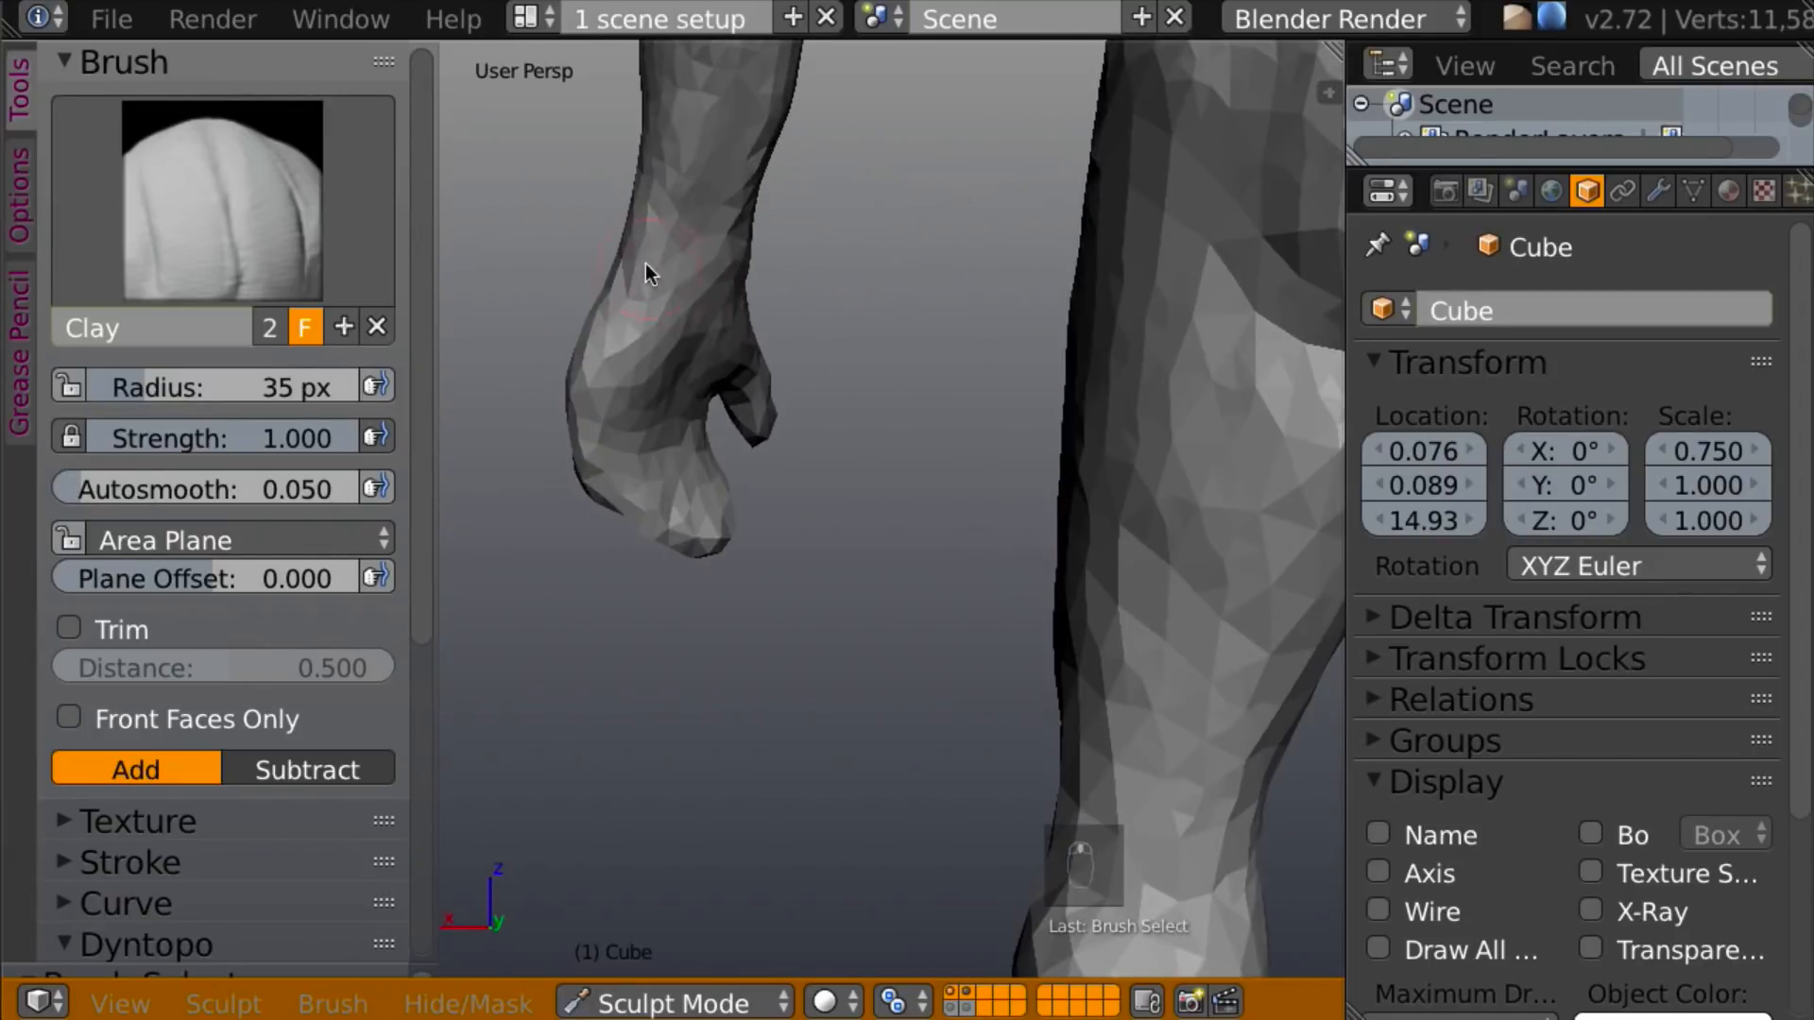
{"action": "mouse_move", "coordinate": [665, 249]}
{"action": "middle_mouse_down"}
{"action": "mouse_move", "coordinate": [535, 259]}
{"action": "mouse_move", "coordinate": [883, 257]}
{"action": "mouse_move", "coordinate": [753, 243]}
{"action": "middle_mouse_up"}
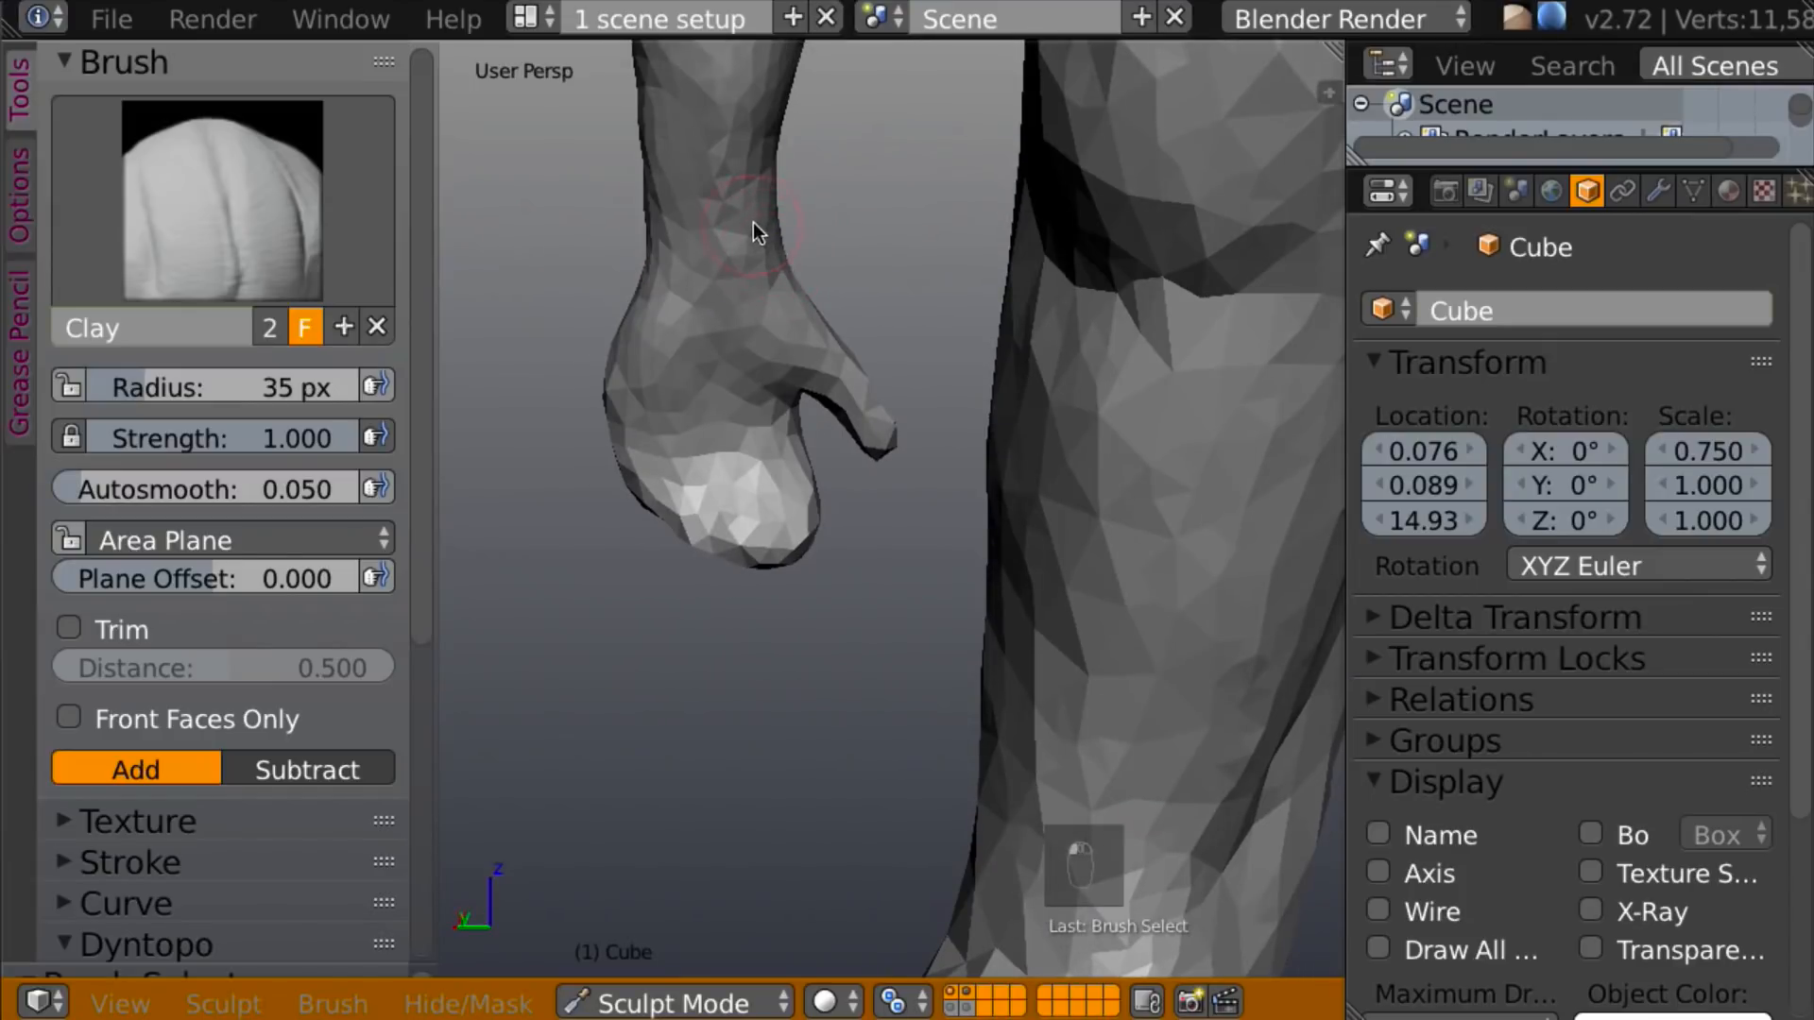
Crease the folds where the palm and the back of the hand meet the fingers with the Crease brush.
{"action": "key", "text": "shift+c"}
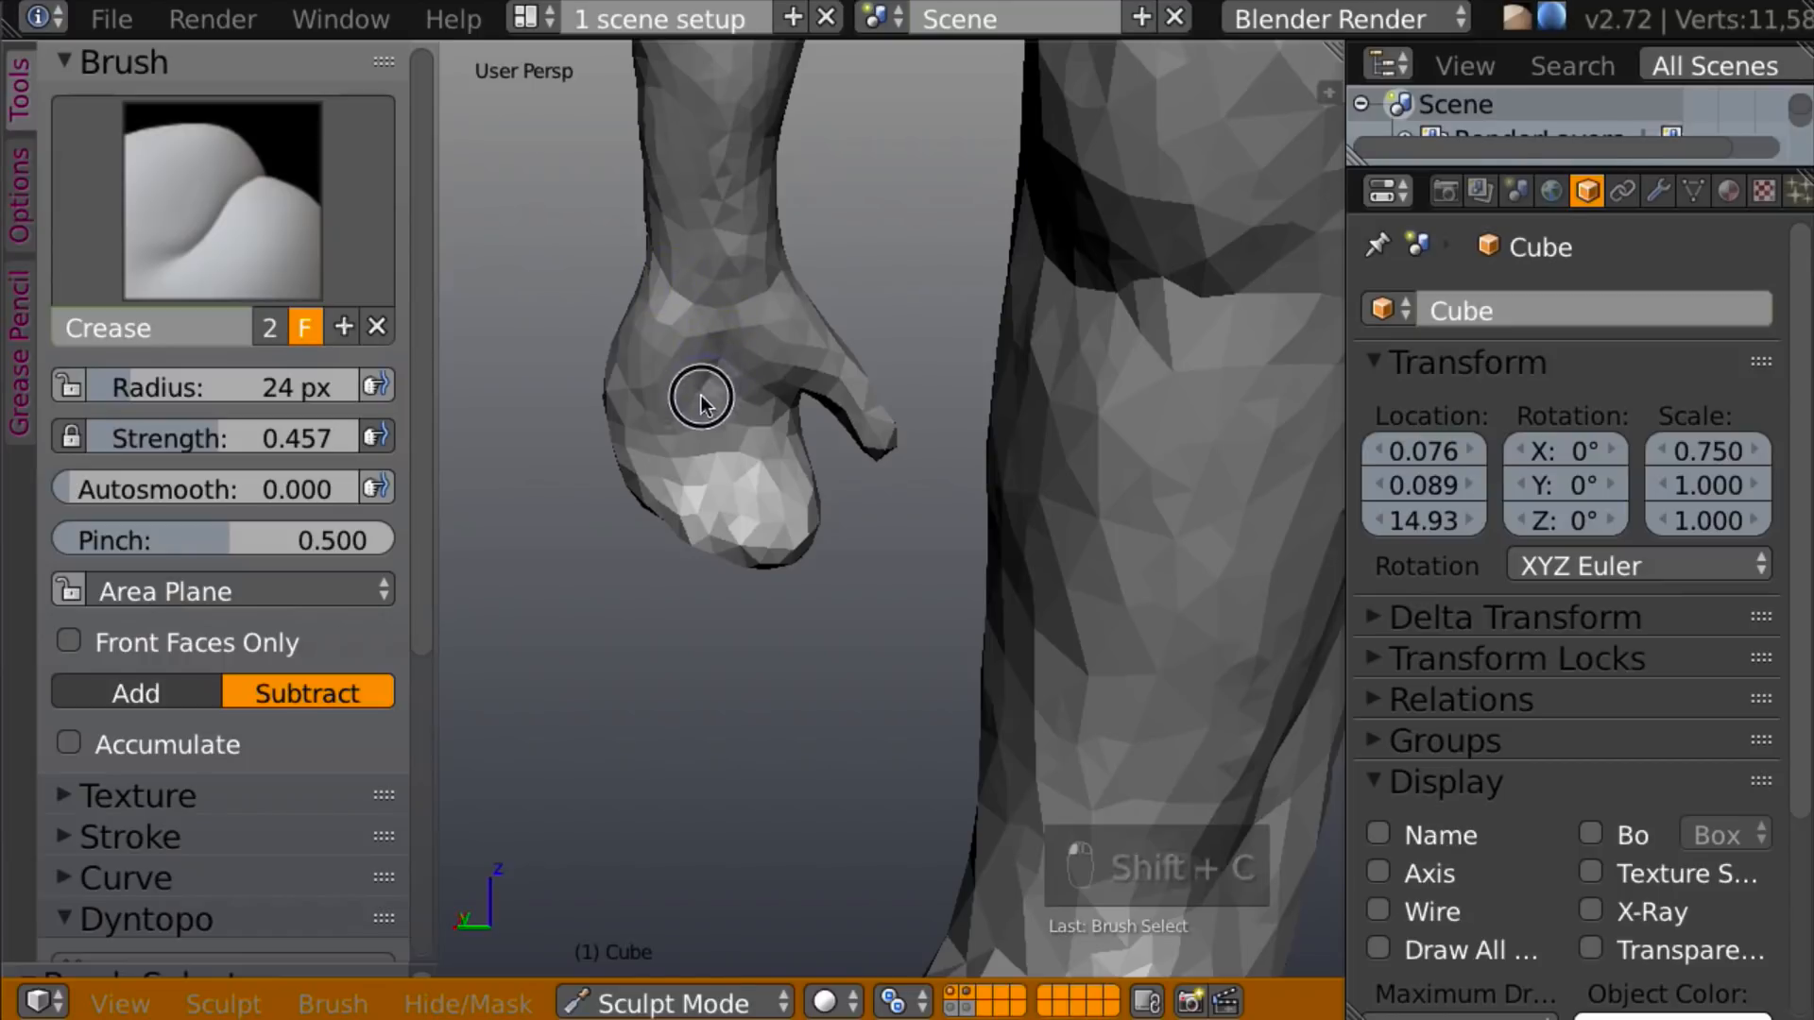
{"action": "mouse_move", "coordinate": [737, 378]}
{"action": "middle_mouse_down"}
{"action": "mouse_move", "coordinate": [778, 451]}
{"action": "mouse_move", "coordinate": [699, 443]}
{"action": "middle_mouse_up"}
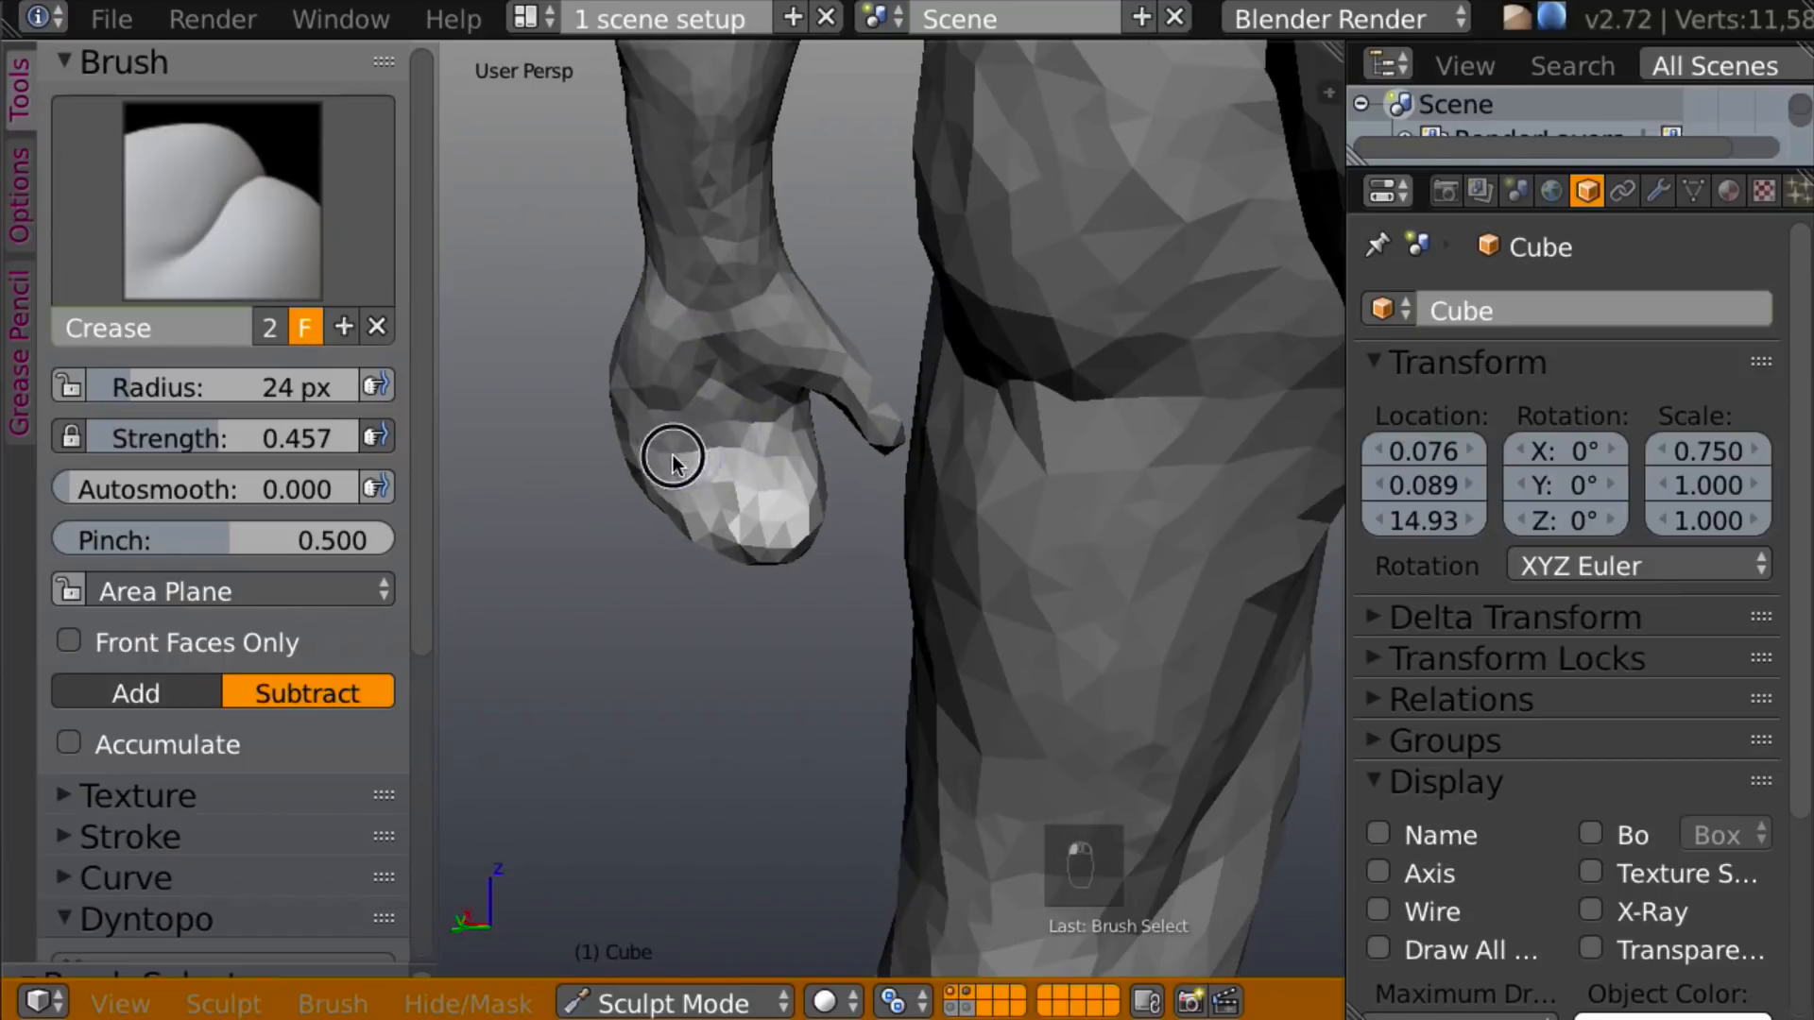
{"action": "mouse_move", "coordinate": [694, 431]}
{"action": "middle_mouse_down"}
{"action": "mouse_move", "coordinate": [966, 298]}
{"action": "mouse_move", "coordinate": [1113, 376]}
{"action": "mouse_move", "coordinate": [1199, 361]}
{"action": "mouse_move", "coordinate": [1018, 370]}
{"action": "mouse_move", "coordinate": [1018, 305]}
{"action": "mouse_move", "coordinate": [951, 348]}
{"action": "middle_mouse_up"}
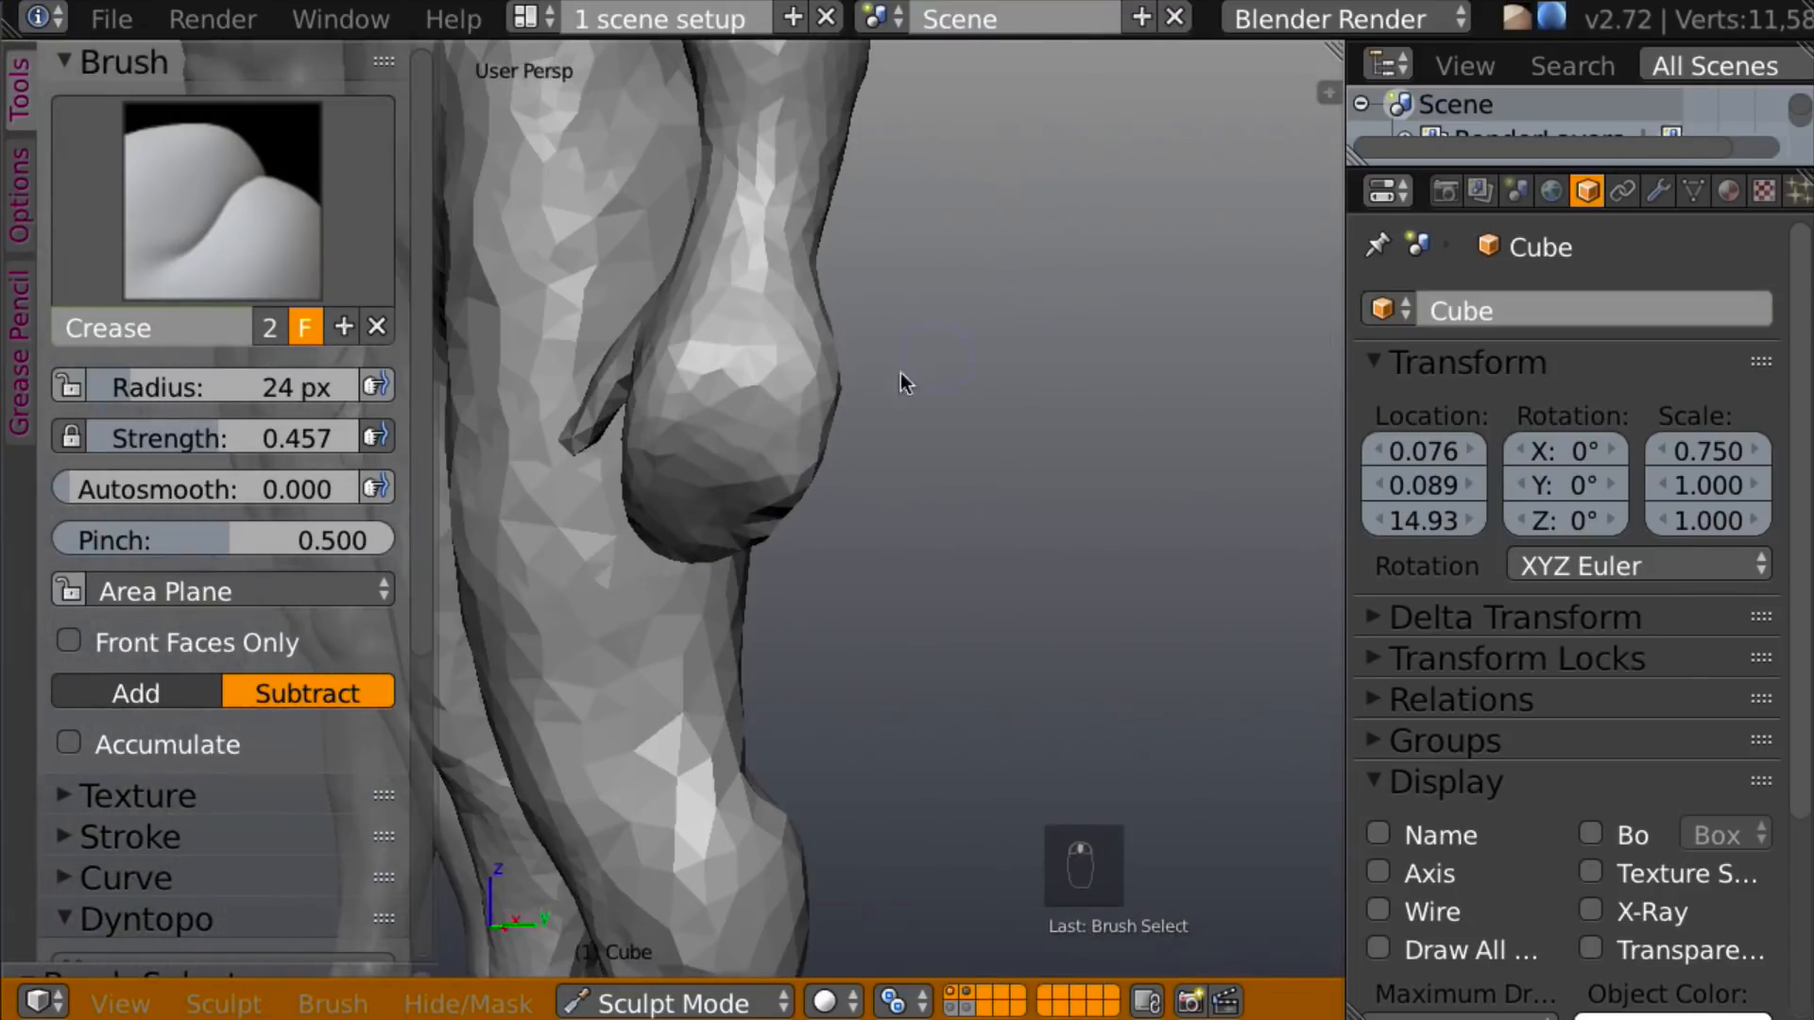
{"action": "mouse_move", "coordinate": [656, 432]}
{"action": "left_mouse_down"}
{"action": "mouse_move", "coordinate": [636, 446]}
{"action": "mouse_move", "coordinate": [741, 473]}
{"action": "mouse_move", "coordinate": [806, 457]}
{"action": "mouse_move", "coordinate": [659, 455]}
{"action": "left_mouse_up"}
Flatten the back of the hand below the wrist with the Scrape/Peaks brush at 35 px radius.
{"action": "mouse_move", "coordinate": [659, 455]}
{"action": "middle_mouse_down"}
{"action": "mouse_move", "coordinate": [994, 397]}
{"action": "mouse_move", "coordinate": [809, 435]}
{"action": "mouse_move", "coordinate": [816, 382]}
{"action": "mouse_move", "coordinate": [807, 457]}
{"action": "mouse_move", "coordinate": [742, 361]}
{"action": "middle_mouse_up"}
{"action": "key", "text": "l"}
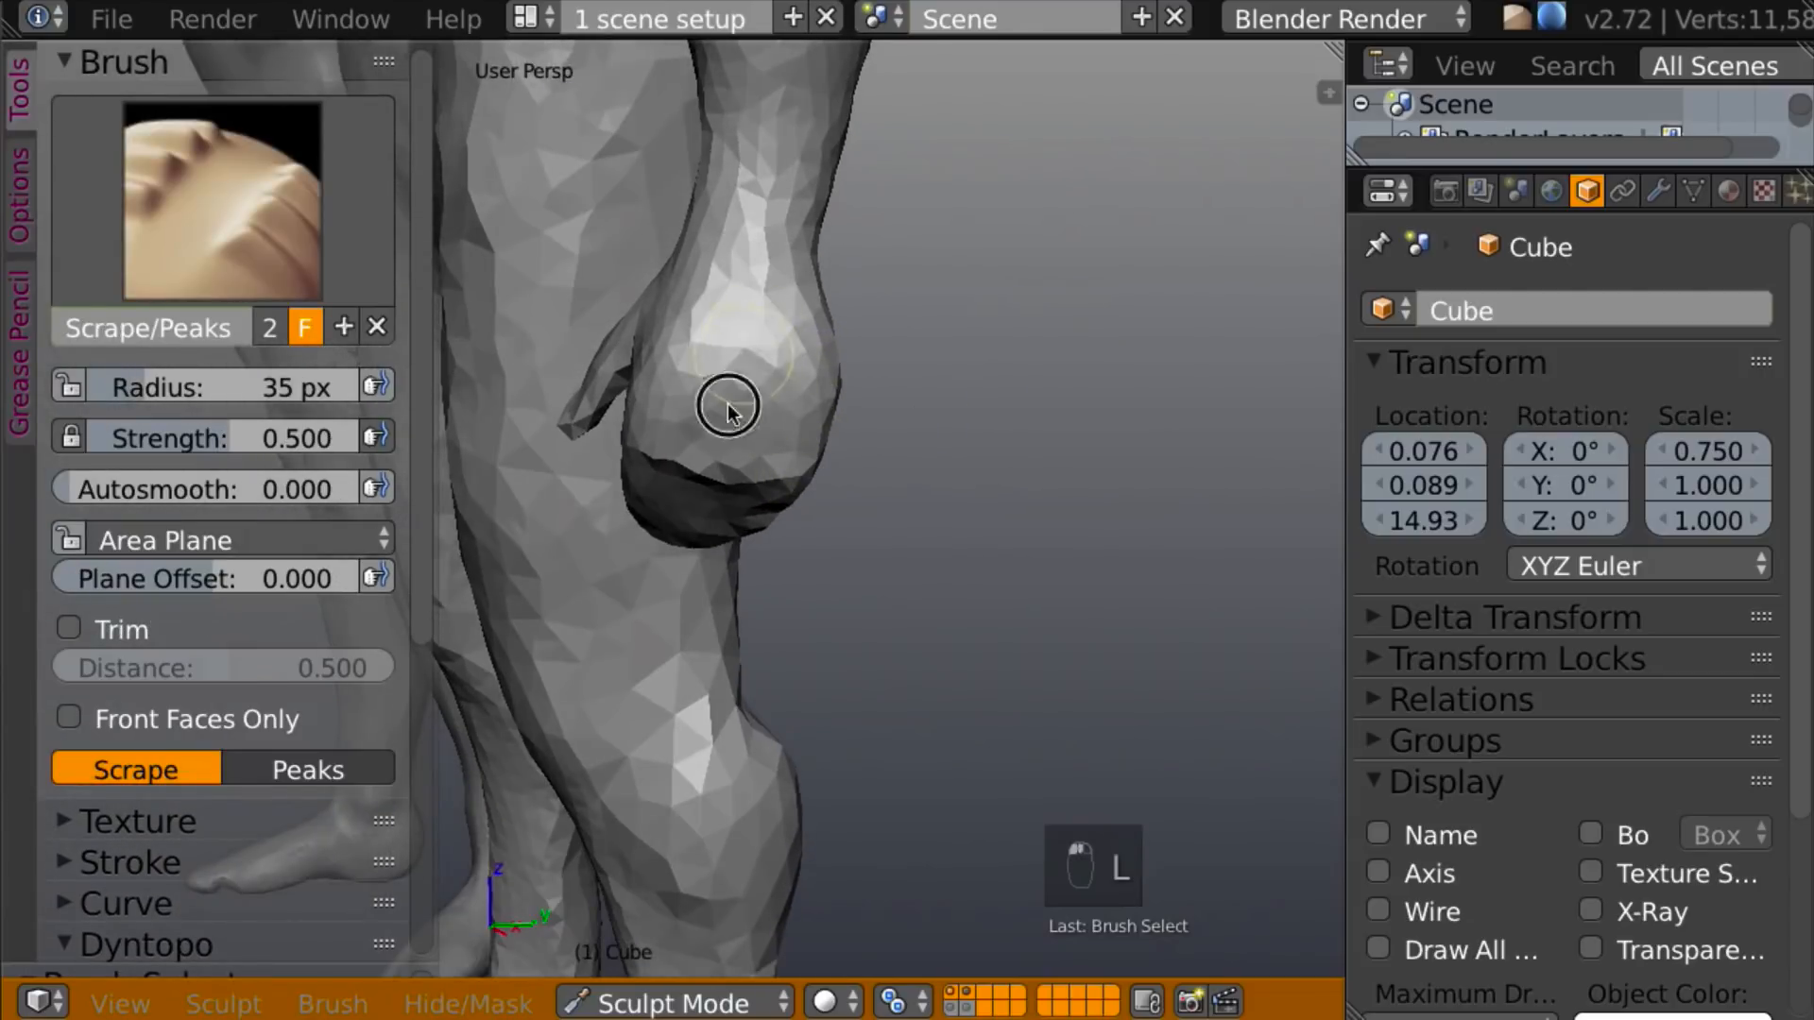
{"action": "mouse_move", "coordinate": [707, 389]}
{"action": "left_mouse_down"}
{"action": "mouse_move", "coordinate": [712, 409]}
{"action": "mouse_move", "coordinate": [762, 369]}
{"action": "mouse_move", "coordinate": [724, 331]}
{"action": "left_mouse_up"}
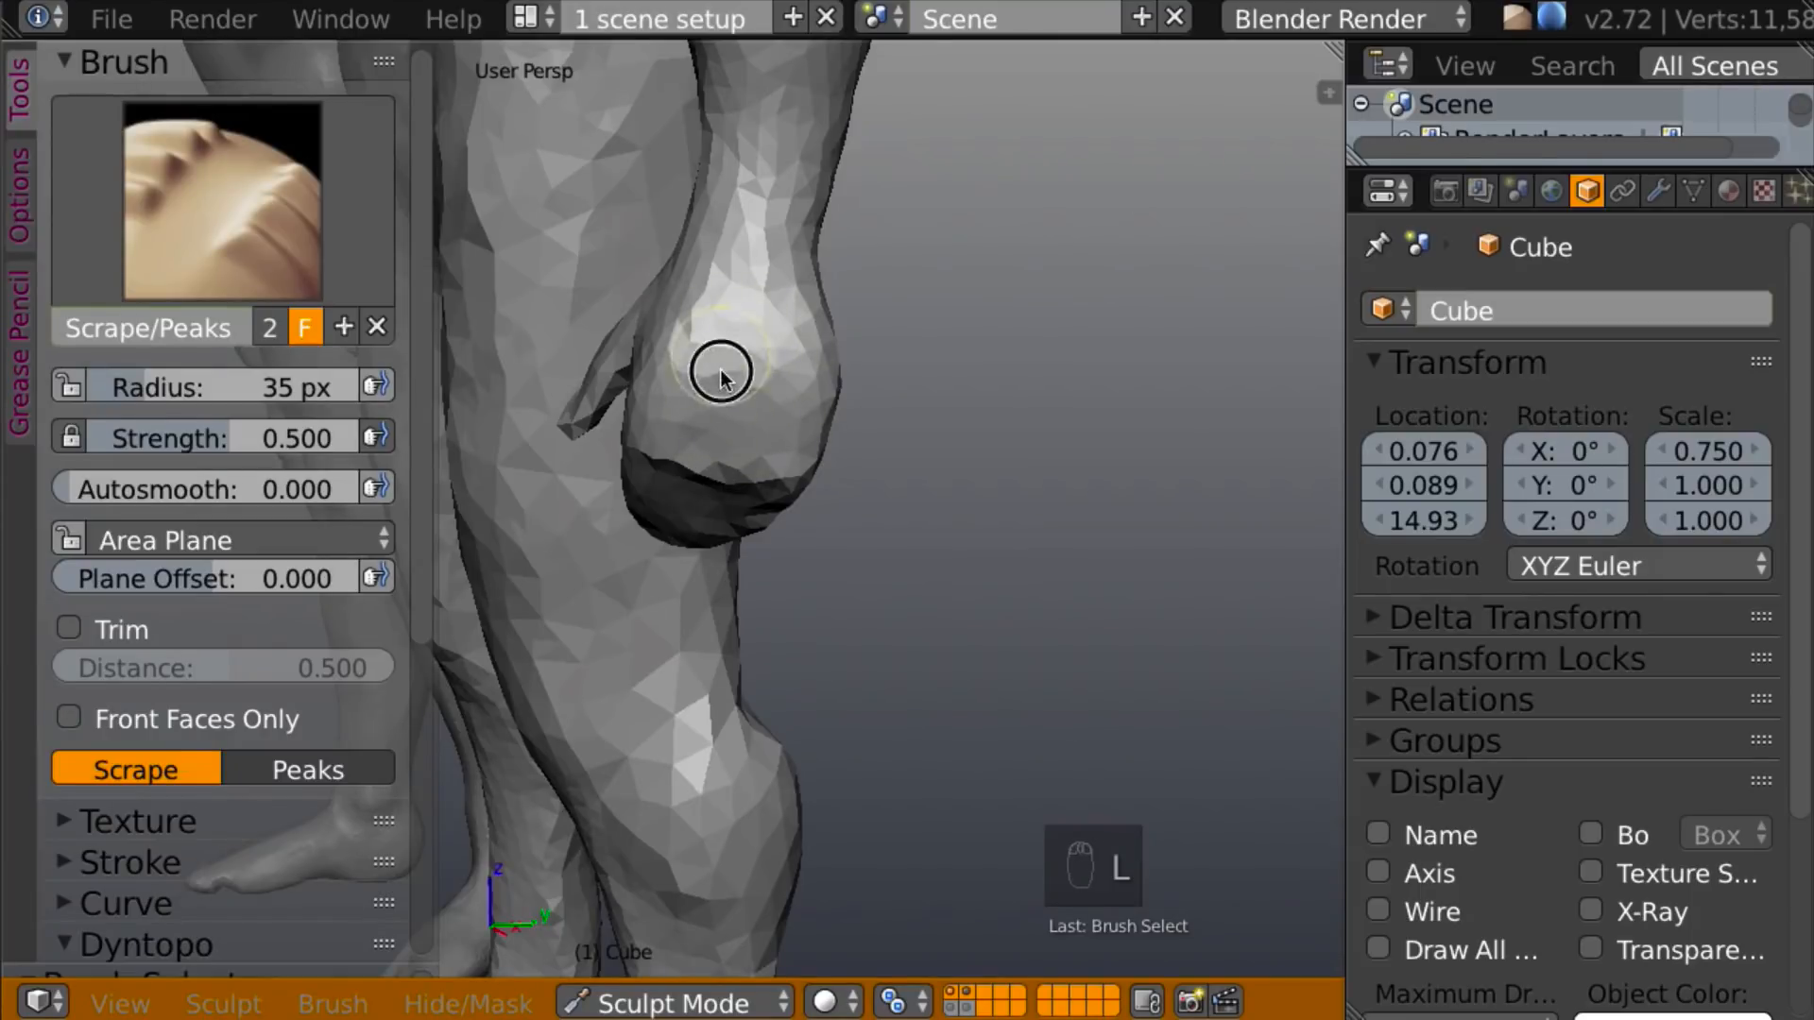
{"action": "mouse_move", "coordinate": [761, 371]}
{"action": "middle_mouse_down"}
{"action": "mouse_move", "coordinate": [1079, 310]}
{"action": "mouse_move", "coordinate": [1097, 343]}
{"action": "mouse_move", "coordinate": [695, 372]}
{"action": "middle_mouse_up"}
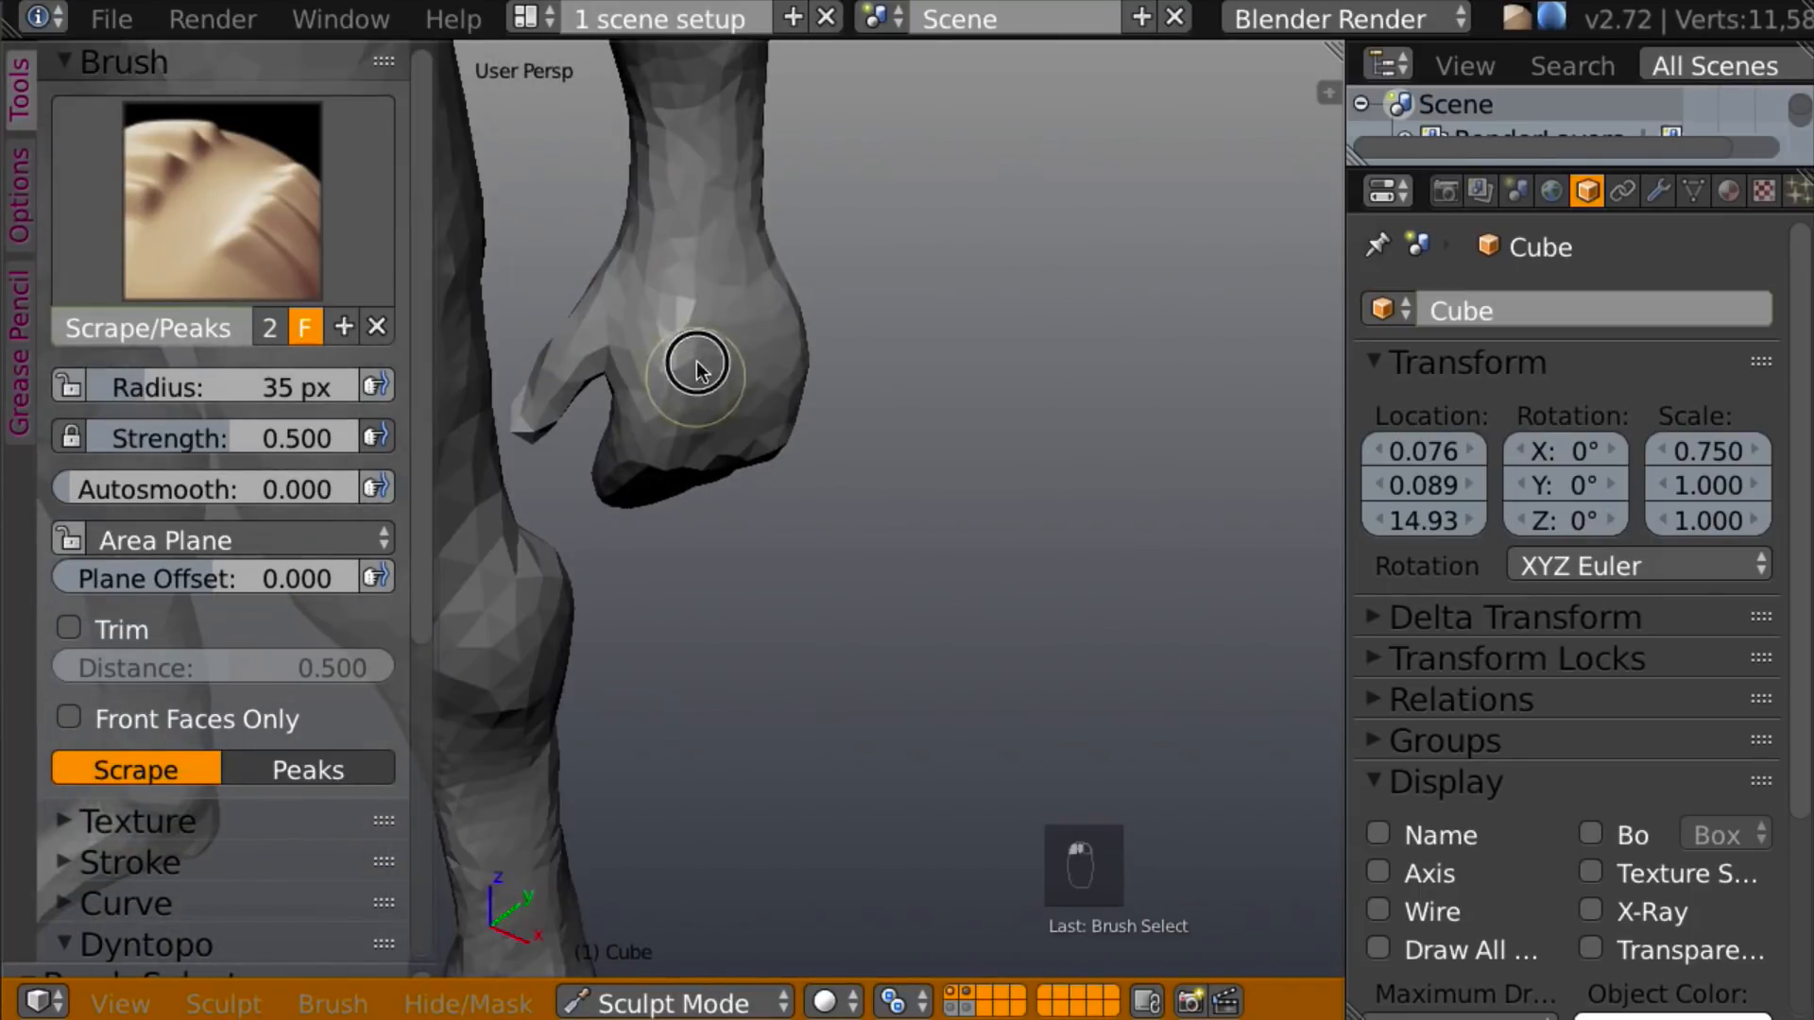
{"action": "mouse_move", "coordinate": [690, 374]}
{"action": "left_mouse_down"}
{"action": "mouse_move", "coordinate": [728, 365]}
{"action": "mouse_move", "coordinate": [717, 406]}
{"action": "mouse_move", "coordinate": [737, 381]}
{"action": "left_mouse_up"}
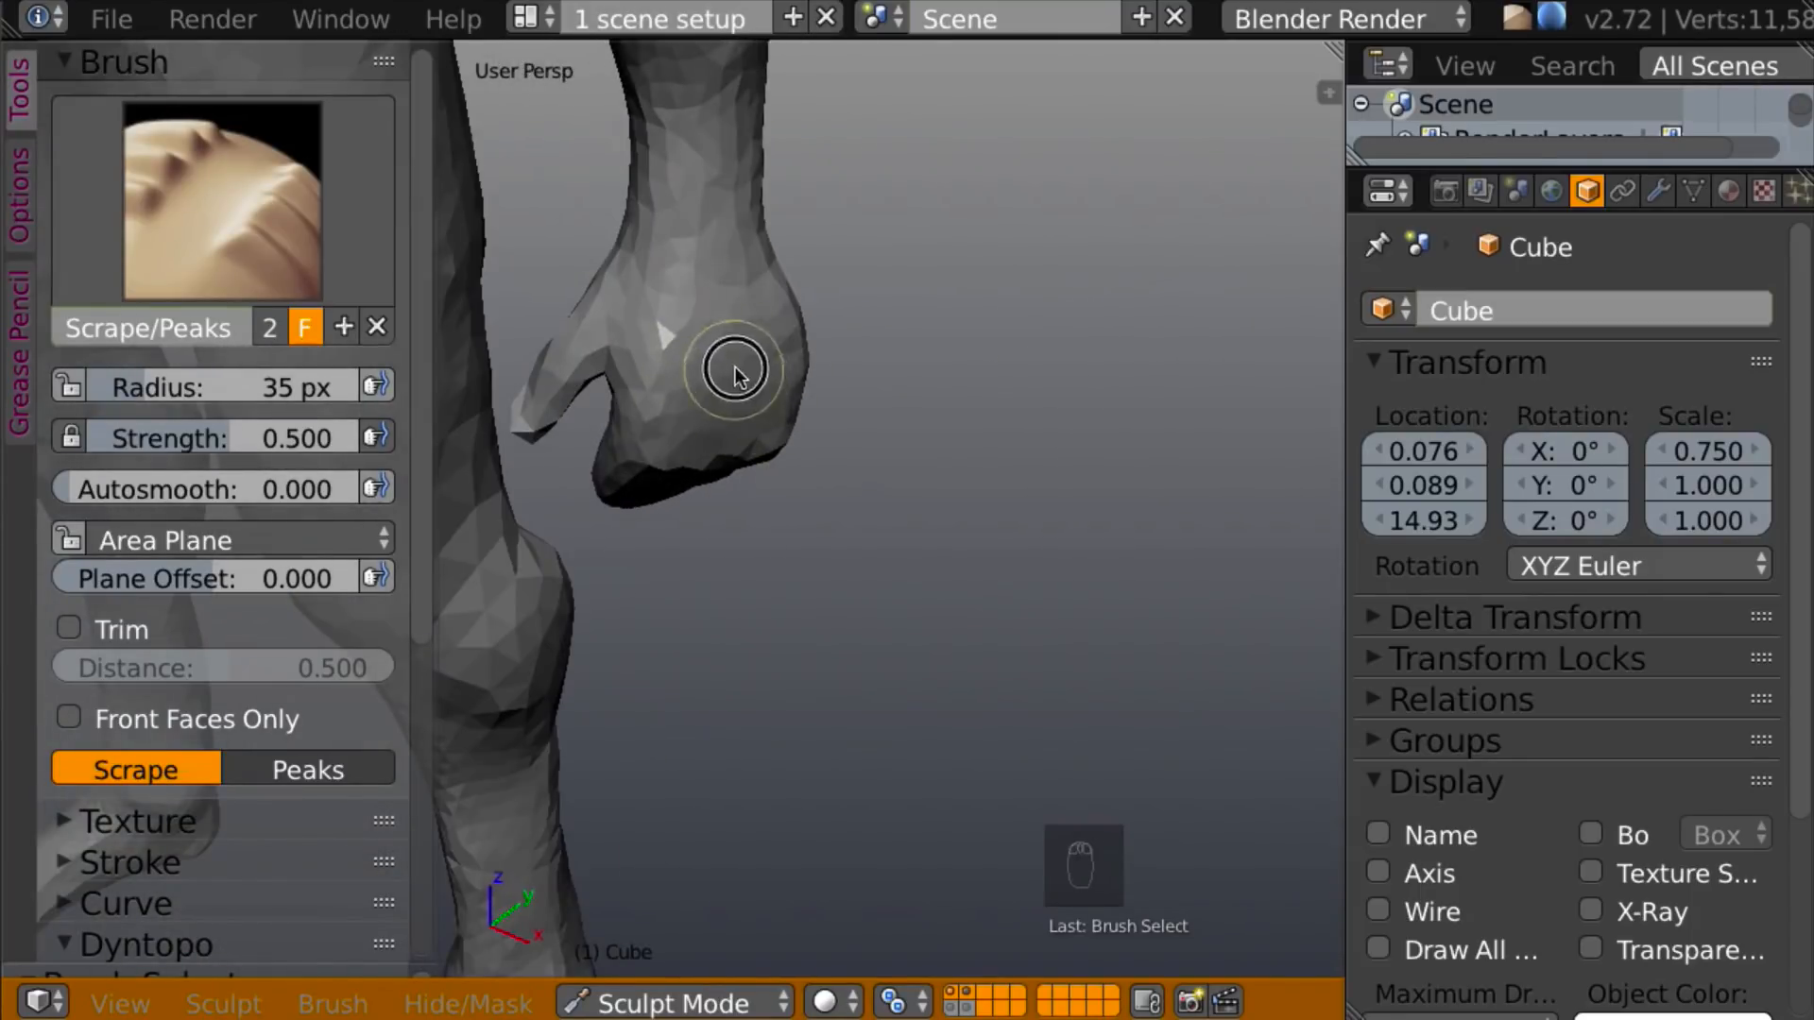
Flatten the finger mass and the outer side of the hand with the Scrape/Peaks brush.
{"action": "mouse_move", "coordinate": [739, 303]}
{"action": "middle_mouse_down"}
{"action": "mouse_move", "coordinate": [923, 275]}
{"action": "mouse_move", "coordinate": [955, 215]}
{"action": "mouse_move", "coordinate": [665, 393]}
{"action": "mouse_move", "coordinate": [466, 231]}
{"action": "mouse_move", "coordinate": [753, 239]}
{"action": "mouse_move", "coordinate": [609, 274]}
{"action": "middle_mouse_up"}
{"action": "mouse_move", "coordinate": [644, 446]}
{"action": "left_mouse_down"}
{"action": "mouse_move", "coordinate": [705, 342]}
{"action": "mouse_move", "coordinate": [699, 416]}
{"action": "left_mouse_up"}
{"action": "mouse_move", "coordinate": [720, 385]}
{"action": "middle_mouse_down"}
{"action": "mouse_move", "coordinate": [780, 380]}
{"action": "mouse_move", "coordinate": [718, 327]}
{"action": "mouse_move", "coordinate": [552, 342]}
{"action": "mouse_move", "coordinate": [1193, 393]}
{"action": "mouse_move", "coordinate": [985, 342]}
{"action": "mouse_move", "coordinate": [621, 484]}
{"action": "middle_mouse_up"}
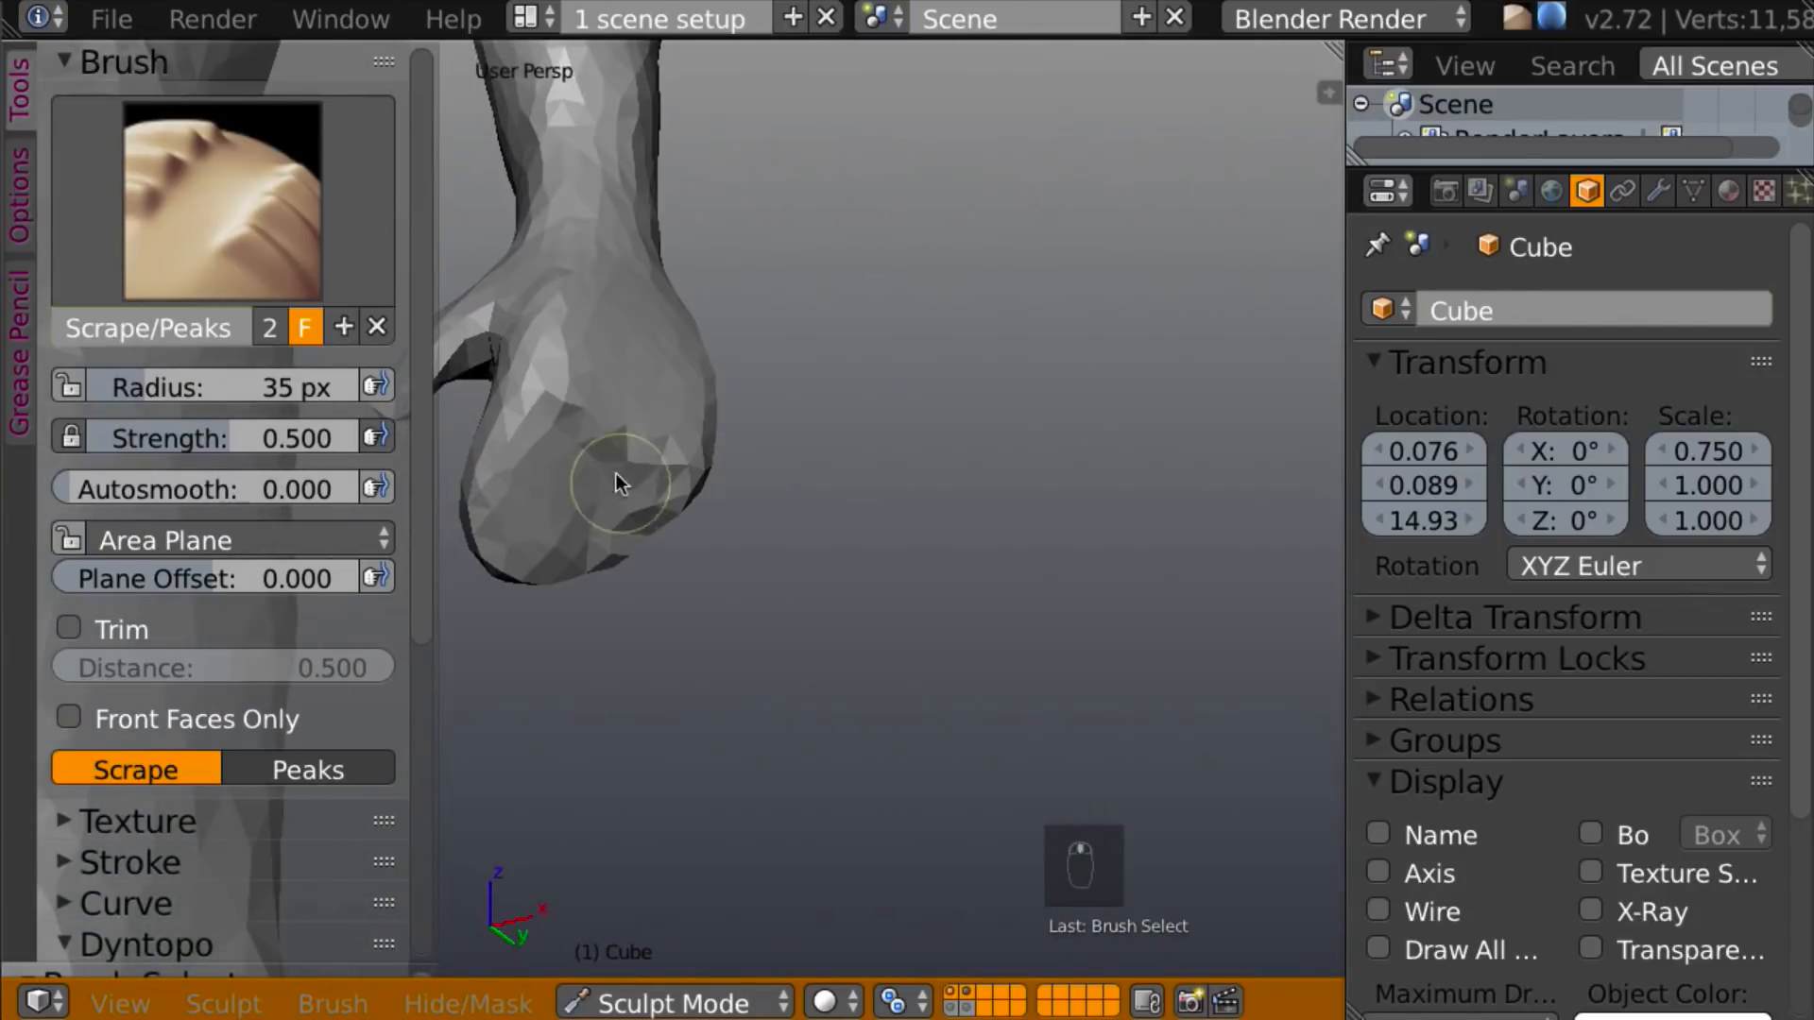
{"action": "mouse_move", "coordinate": [554, 445]}
{"action": "left_mouse_down"}
{"action": "mouse_move", "coordinate": [603, 523]}
{"action": "mouse_move", "coordinate": [643, 529]}
{"action": "left_mouse_up"}
Hide the tool shelf to free the viewport for sculpting the figure's head.
{"action": "mouse_move", "coordinate": [851, 482]}
{"action": "middle_mouse_down"}
{"action": "mouse_move", "coordinate": [688, 489]}
{"action": "mouse_move", "coordinate": [739, 672]}
{"action": "mouse_move", "coordinate": [977, 548]}
{"action": "mouse_move", "coordinate": [947, 494]}
{"action": "mouse_move", "coordinate": [1074, 494]}
{"action": "mouse_move", "coordinate": [1005, 474]}
{"action": "mouse_move", "coordinate": [1144, 274]}
{"action": "mouse_move", "coordinate": [1098, 291]}
{"action": "mouse_move", "coordinate": [1141, 348]}
{"action": "mouse_move", "coordinate": [1145, 308]}
{"action": "mouse_move", "coordinate": [1139, 349]}
{"action": "mouse_move", "coordinate": [1159, 314]}
{"action": "mouse_move", "coordinate": [831, 352]}
{"action": "mouse_move", "coordinate": [1183, 321]}
{"action": "mouse_move", "coordinate": [1124, 287]}
{"action": "mouse_move", "coordinate": [1181, 371]}
{"action": "mouse_move", "coordinate": [1165, 265]}
{"action": "mouse_move", "coordinate": [1054, 271]}
{"action": "mouse_move", "coordinate": [1166, 313]}
{"action": "mouse_move", "coordinate": [990, 274]}
{"action": "mouse_move", "coordinate": [1057, 314]}
{"action": "mouse_move", "coordinate": [973, 322]}
{"action": "mouse_move", "coordinate": [964, 308]}
{"action": "mouse_move", "coordinate": [1098, 287]}
{"action": "mouse_move", "coordinate": [898, 337]}
{"action": "mouse_move", "coordinate": [1118, 308]}
{"action": "mouse_move", "coordinate": [1115, 349]}
{"action": "mouse_move", "coordinate": [1018, 316]}
{"action": "middle_mouse_up"}
{"action": "key", "text": "c"}
{"action": "scroll", "coordinate": [1172, 321], "scroll_direction": "up", "scroll_amount": 2}
{"action": "key", "text": "t"}
{"action": "middle_click_drag", "start_coordinate": [909, 341], "coordinate": [955, 344]}
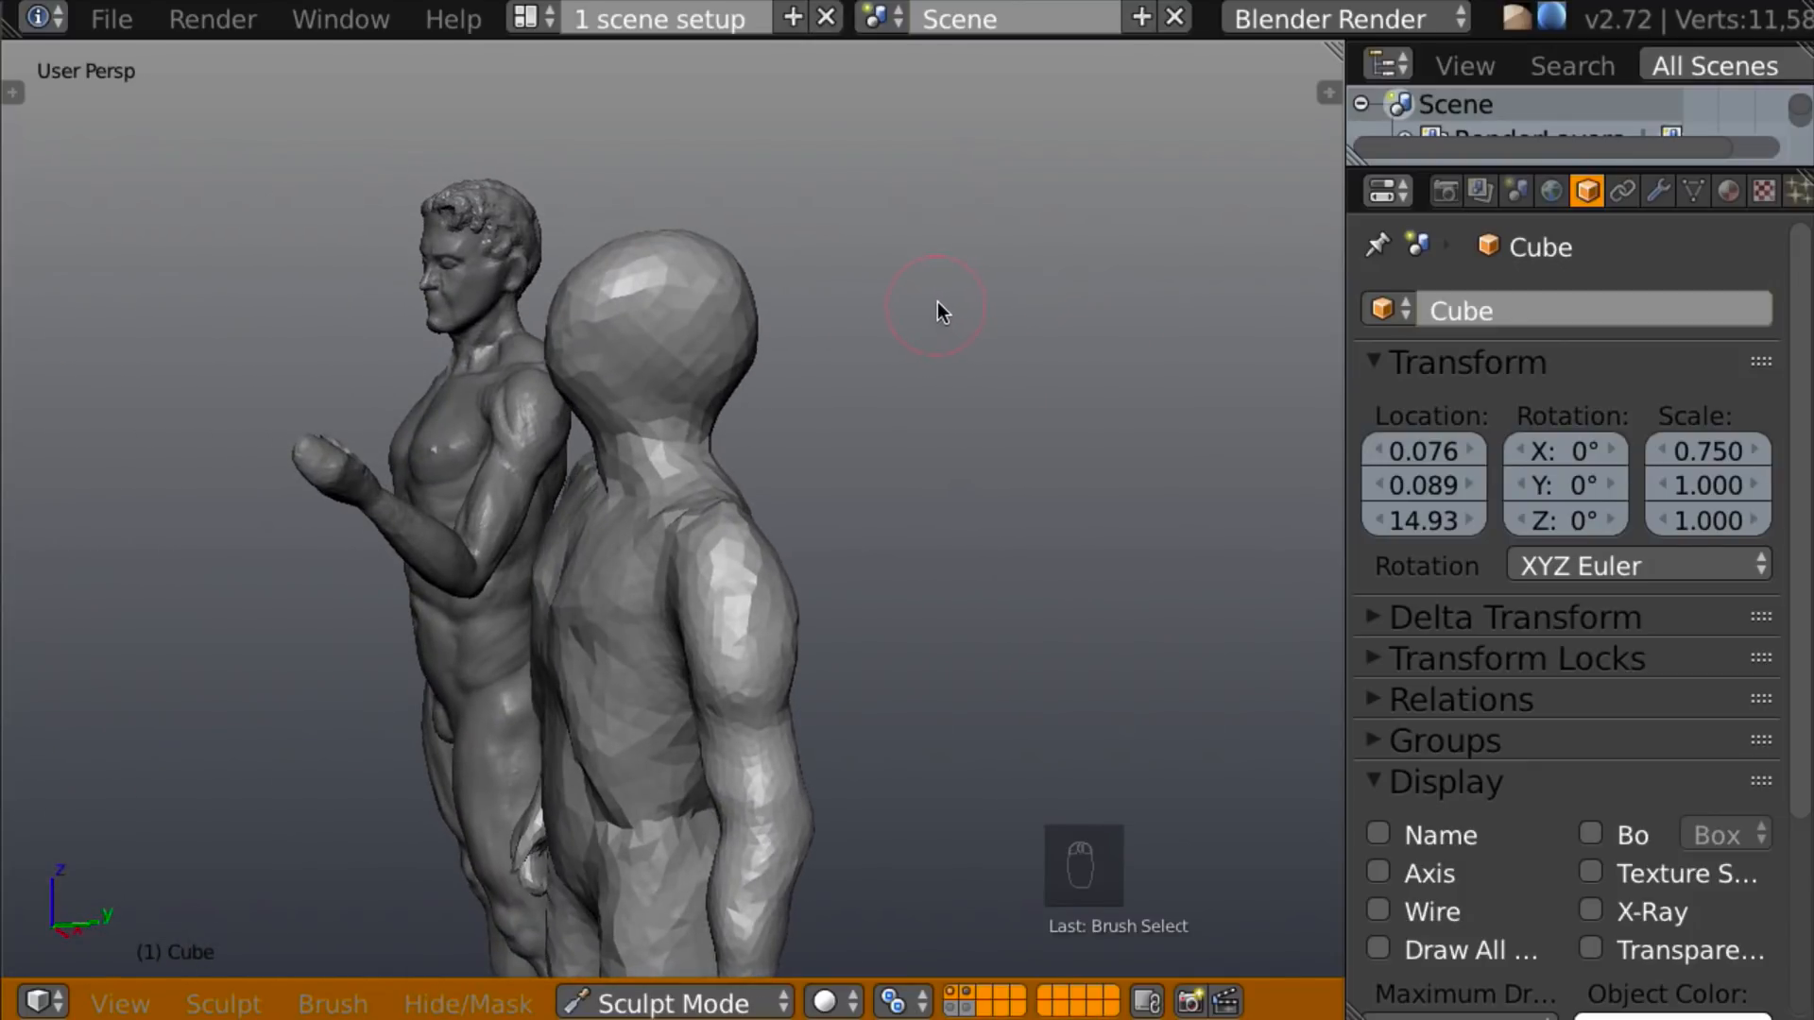
Enlarge the Snake Hook brush and pull the face, the top and the back of the head into a skull profile.
{"action": "key", "text": "k"}
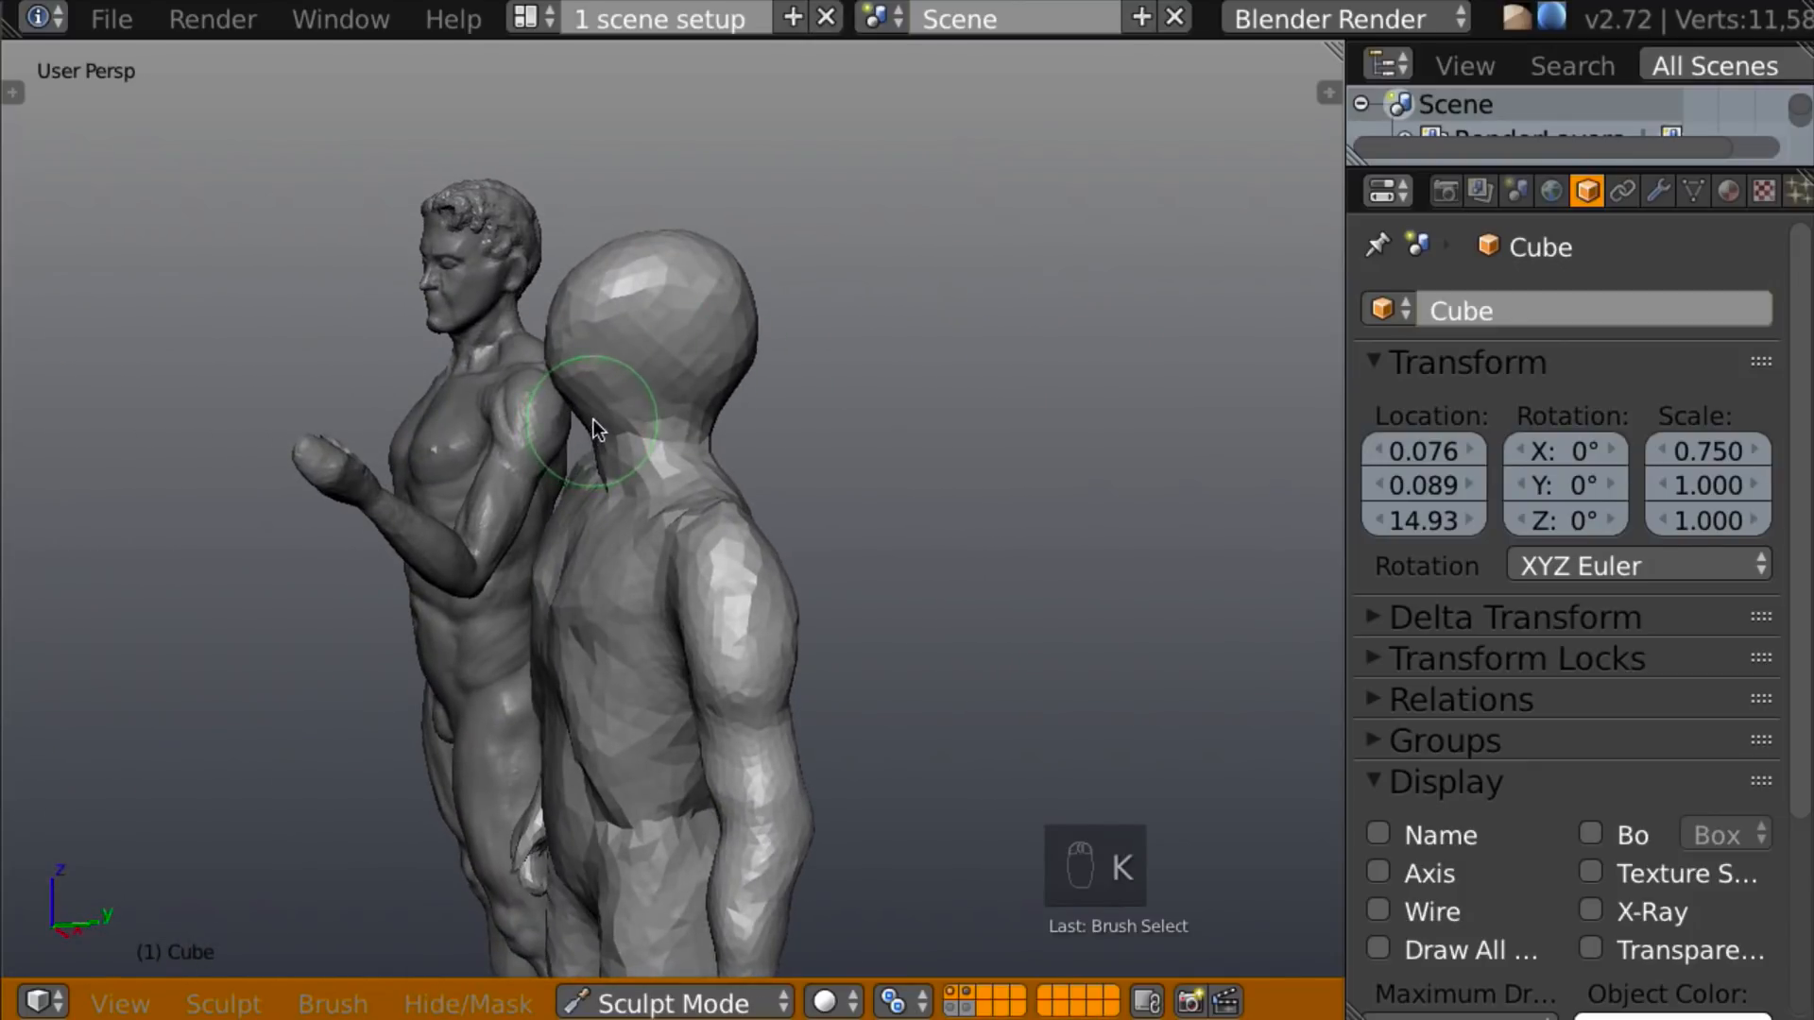
{"action": "key", "text": "f"}
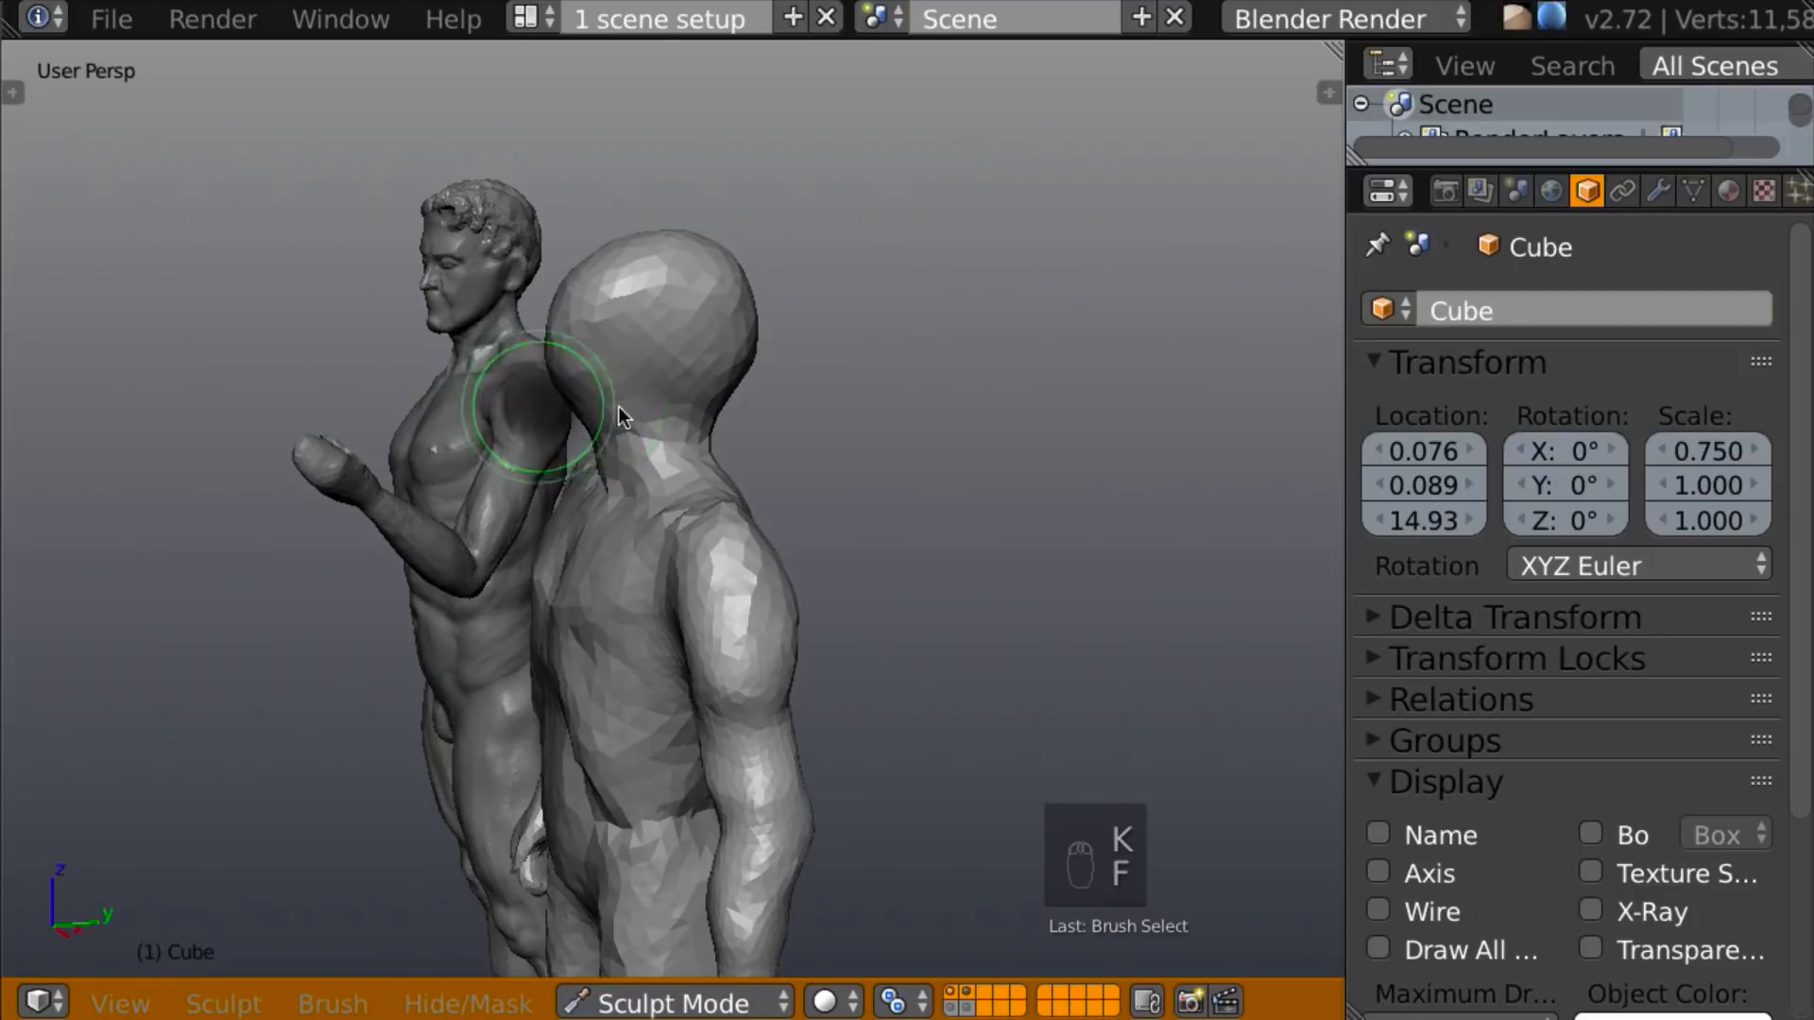
{"action": "left_click", "coordinate": [634, 419]}
{"action": "left_click_drag", "start_coordinate": [552, 376], "coordinate": [557, 399]}
{"action": "mouse_move", "coordinate": [576, 399]}
{"action": "middle_mouse_down"}
{"action": "mouse_move", "coordinate": [537, 376]}
{"action": "mouse_move", "coordinate": [594, 410]}
{"action": "middle_mouse_up"}
{"action": "left_click_drag", "start_coordinate": [568, 406], "coordinate": [574, 405]}
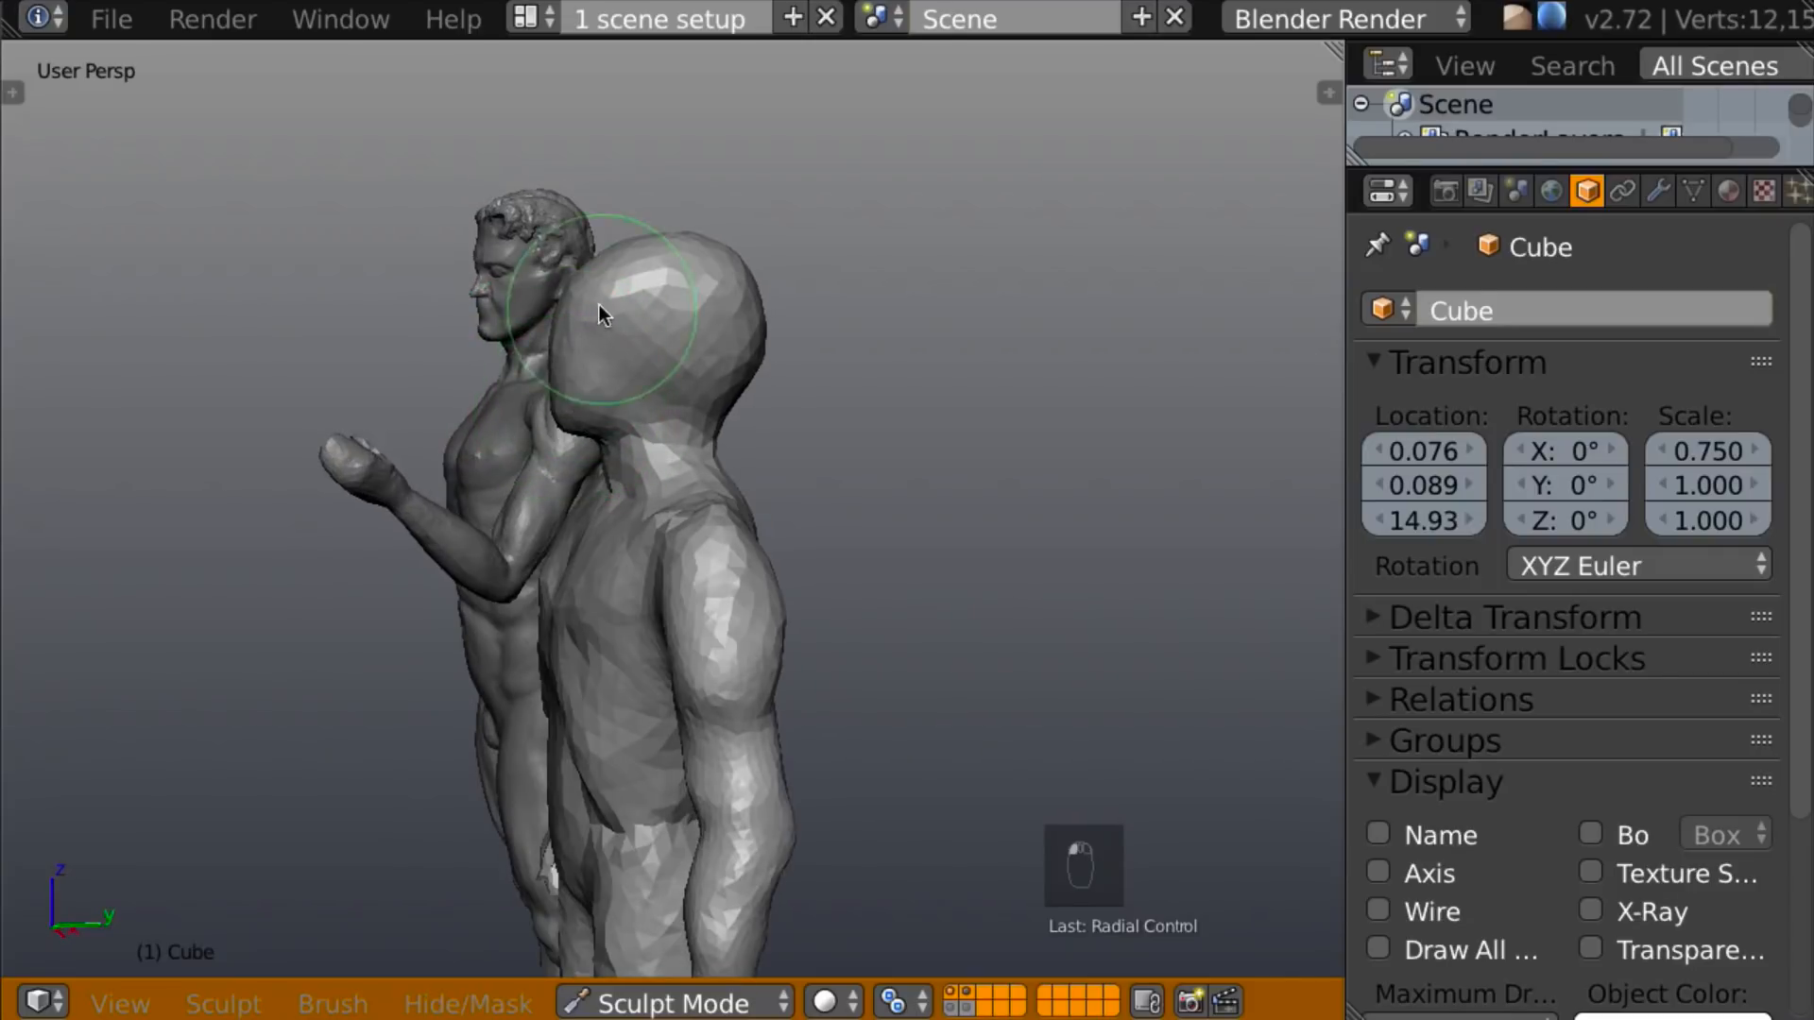
{"action": "mouse_move", "coordinate": [576, 291]}
{"action": "left_mouse_down"}
{"action": "mouse_move", "coordinate": [619, 276]}
{"action": "mouse_move", "coordinate": [603, 267]}
{"action": "left_mouse_up"}
{"action": "mouse_move", "coordinate": [873, 314]}
{"action": "middle_mouse_down"}
{"action": "mouse_move", "coordinate": [849, 284]}
{"action": "mouse_move", "coordinate": [1069, 377]}
{"action": "mouse_move", "coordinate": [964, 340]}
{"action": "mouse_move", "coordinate": [798, 349]}
{"action": "mouse_move", "coordinate": [753, 406]}
{"action": "middle_mouse_up"}
{"action": "mouse_move", "coordinate": [729, 429]}
{"action": "left_mouse_down"}
{"action": "mouse_move", "coordinate": [713, 449]}
{"action": "mouse_move", "coordinate": [745, 398]}
{"action": "left_mouse_up"}
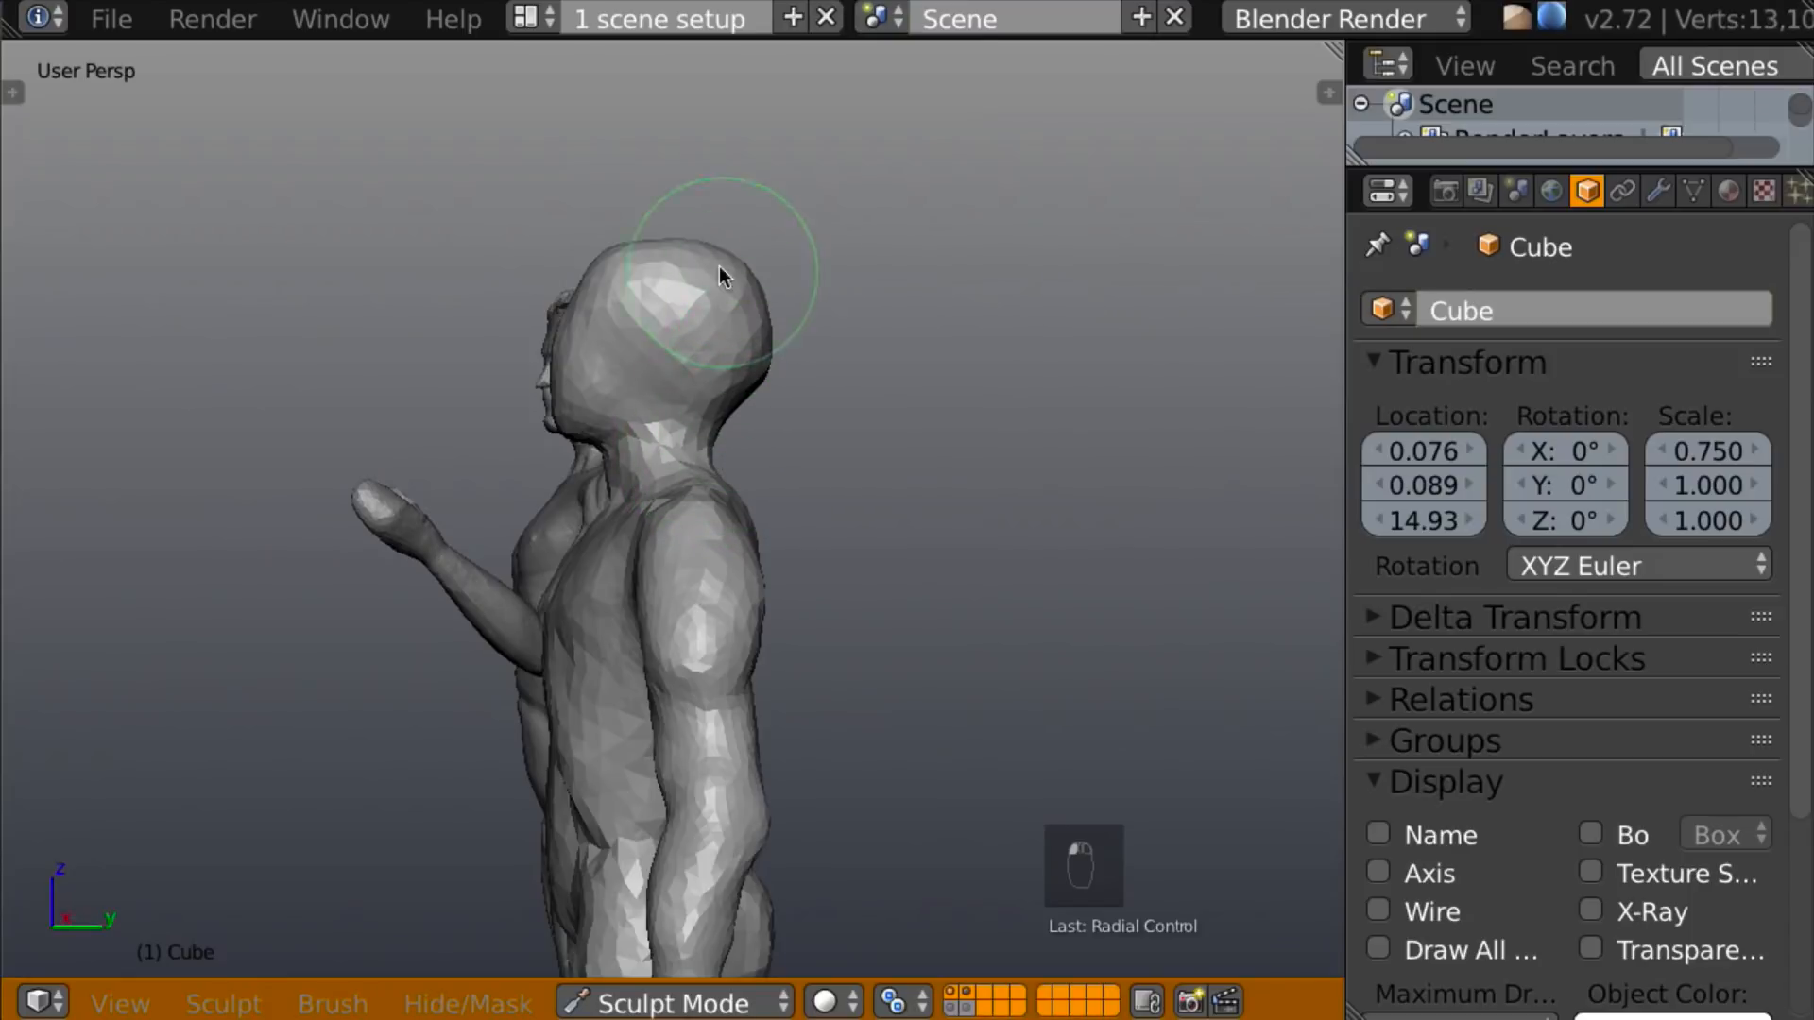
Carve the jawline and the base of the skull from the ear area with the Crease brush.
{"action": "middle_click_drag", "start_coordinate": [688, 296], "coordinate": [1009, 323]}
{"action": "key", "text": "shift+c"}
{"action": "mouse_move", "coordinate": [944, 264]}
{"action": "middle_mouse_down"}
{"action": "mouse_move", "coordinate": [717, 346]}
{"action": "mouse_move", "coordinate": [646, 327]}
{"action": "mouse_move", "coordinate": [818, 424]}
{"action": "mouse_move", "coordinate": [767, 355]}
{"action": "mouse_move", "coordinate": [706, 333]}
{"action": "middle_mouse_up"}
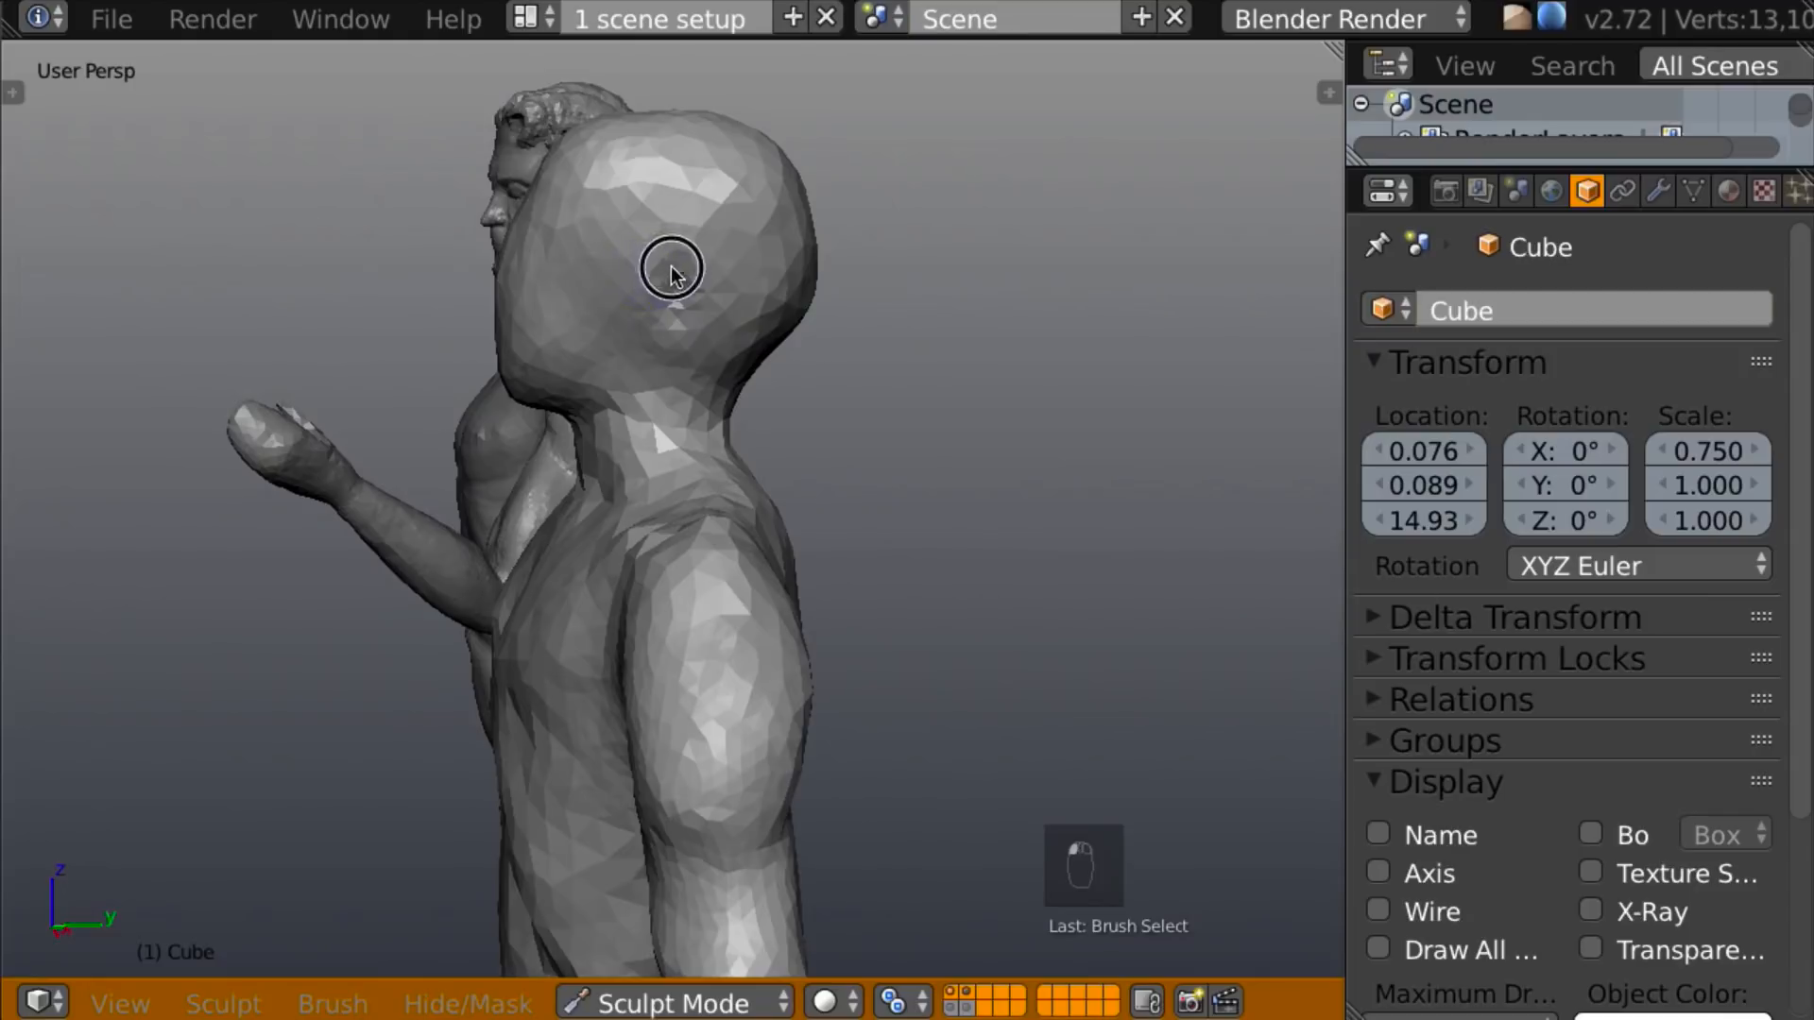
{"action": "mouse_move", "coordinate": [664, 319]}
{"action": "left_mouse_down"}
{"action": "mouse_move", "coordinate": [681, 266]}
{"action": "mouse_move", "coordinate": [659, 338]}
{"action": "mouse_move", "coordinate": [600, 380]}
{"action": "left_mouse_up"}
{"action": "mouse_move", "coordinate": [654, 306]}
{"action": "left_mouse_down"}
{"action": "mouse_move", "coordinate": [678, 277]}
{"action": "mouse_move", "coordinate": [677, 324]}
{"action": "mouse_move", "coordinate": [713, 369]}
{"action": "mouse_move", "coordinate": [753, 378]}
{"action": "left_mouse_up"}
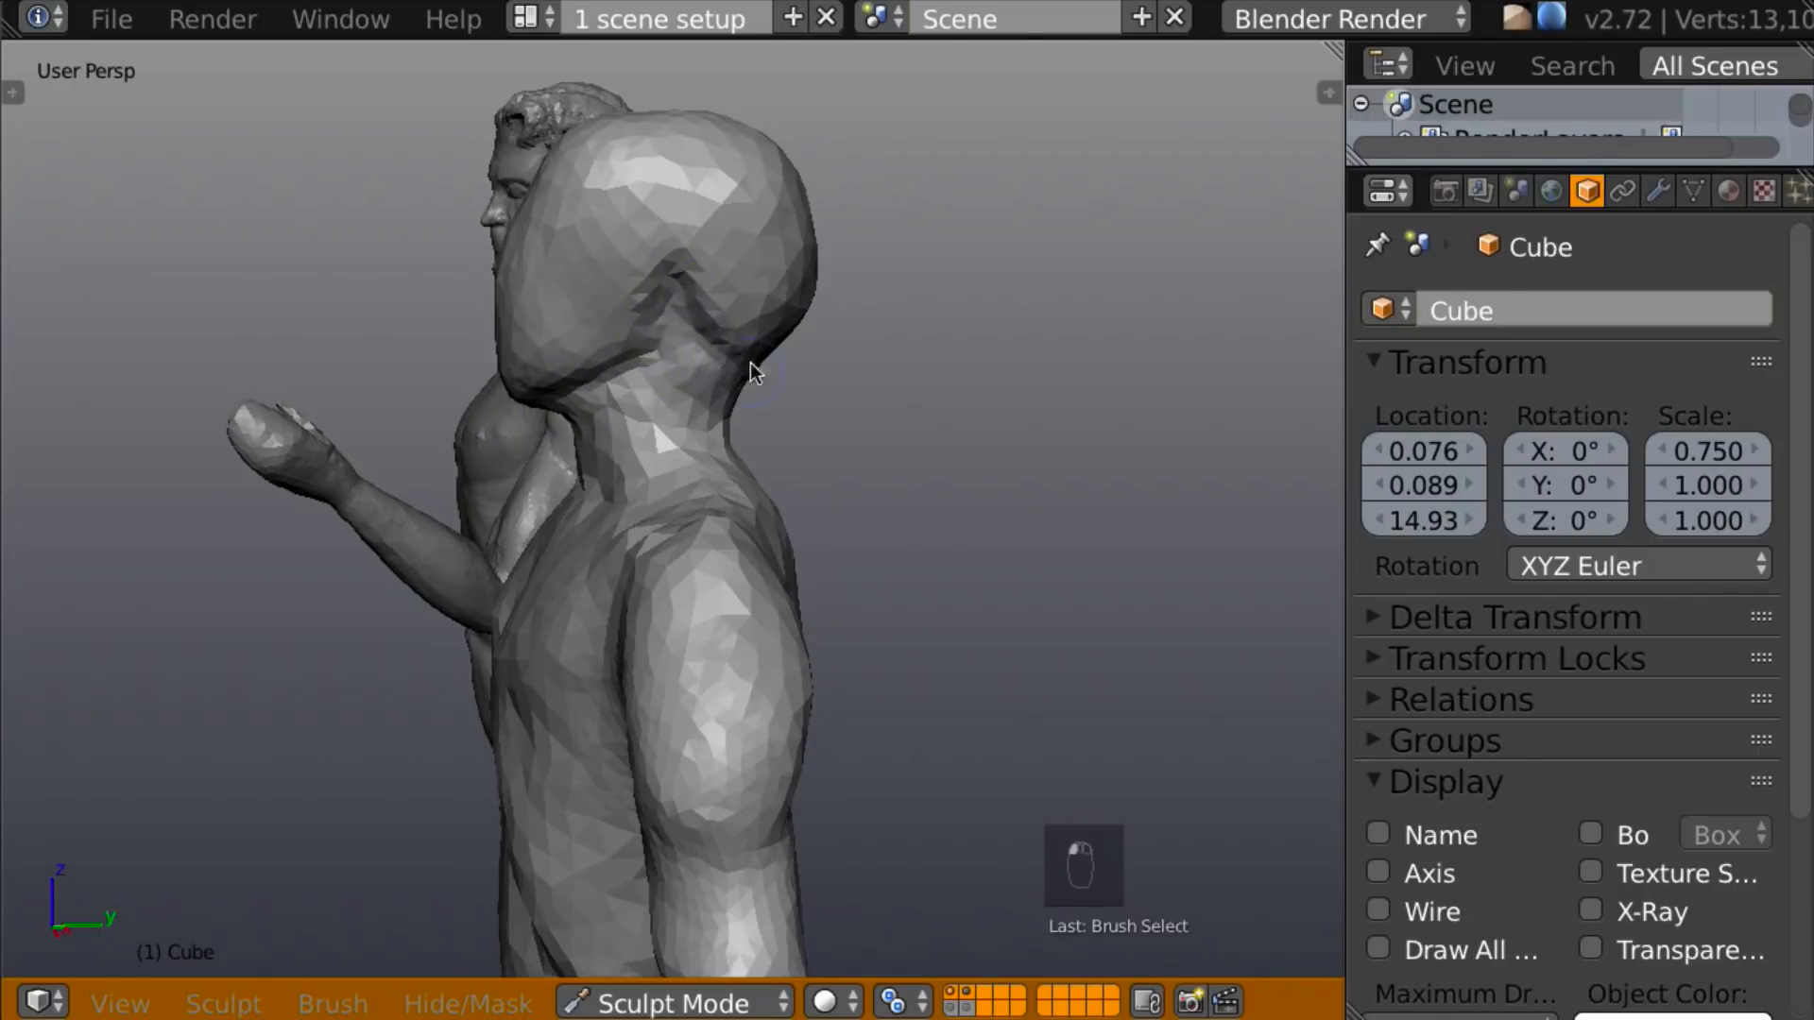
{"action": "mouse_move", "coordinate": [650, 344]}
{"action": "middle_mouse_down"}
{"action": "mouse_move", "coordinate": [758, 365]}
{"action": "mouse_move", "coordinate": [921, 343]}
{"action": "mouse_move", "coordinate": [628, 324]}
{"action": "middle_mouse_up"}
{"action": "middle_click_drag", "start_coordinate": [810, 377], "coordinate": [889, 349]}
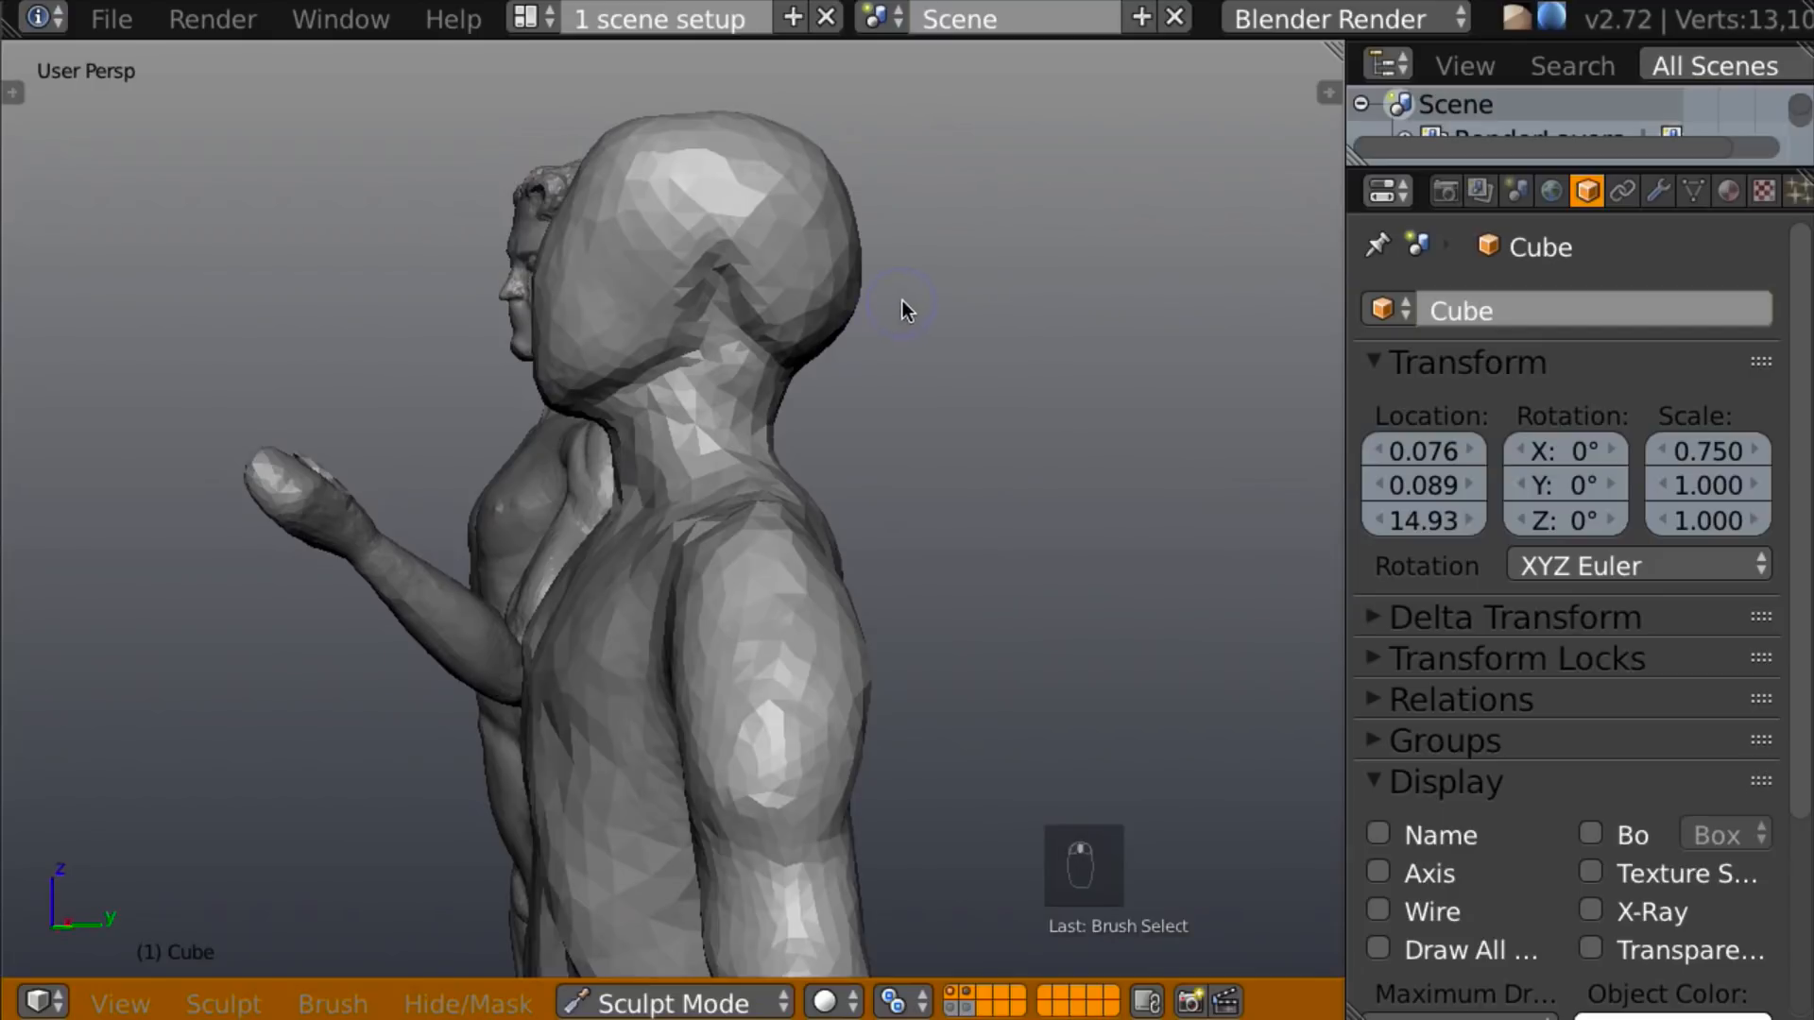
Carve a horizontal brow and eye line across the front of the head with the Crease brush.
{"action": "key", "text": "c"}
{"action": "middle_click_drag", "start_coordinate": [890, 279], "coordinate": [738, 372]}
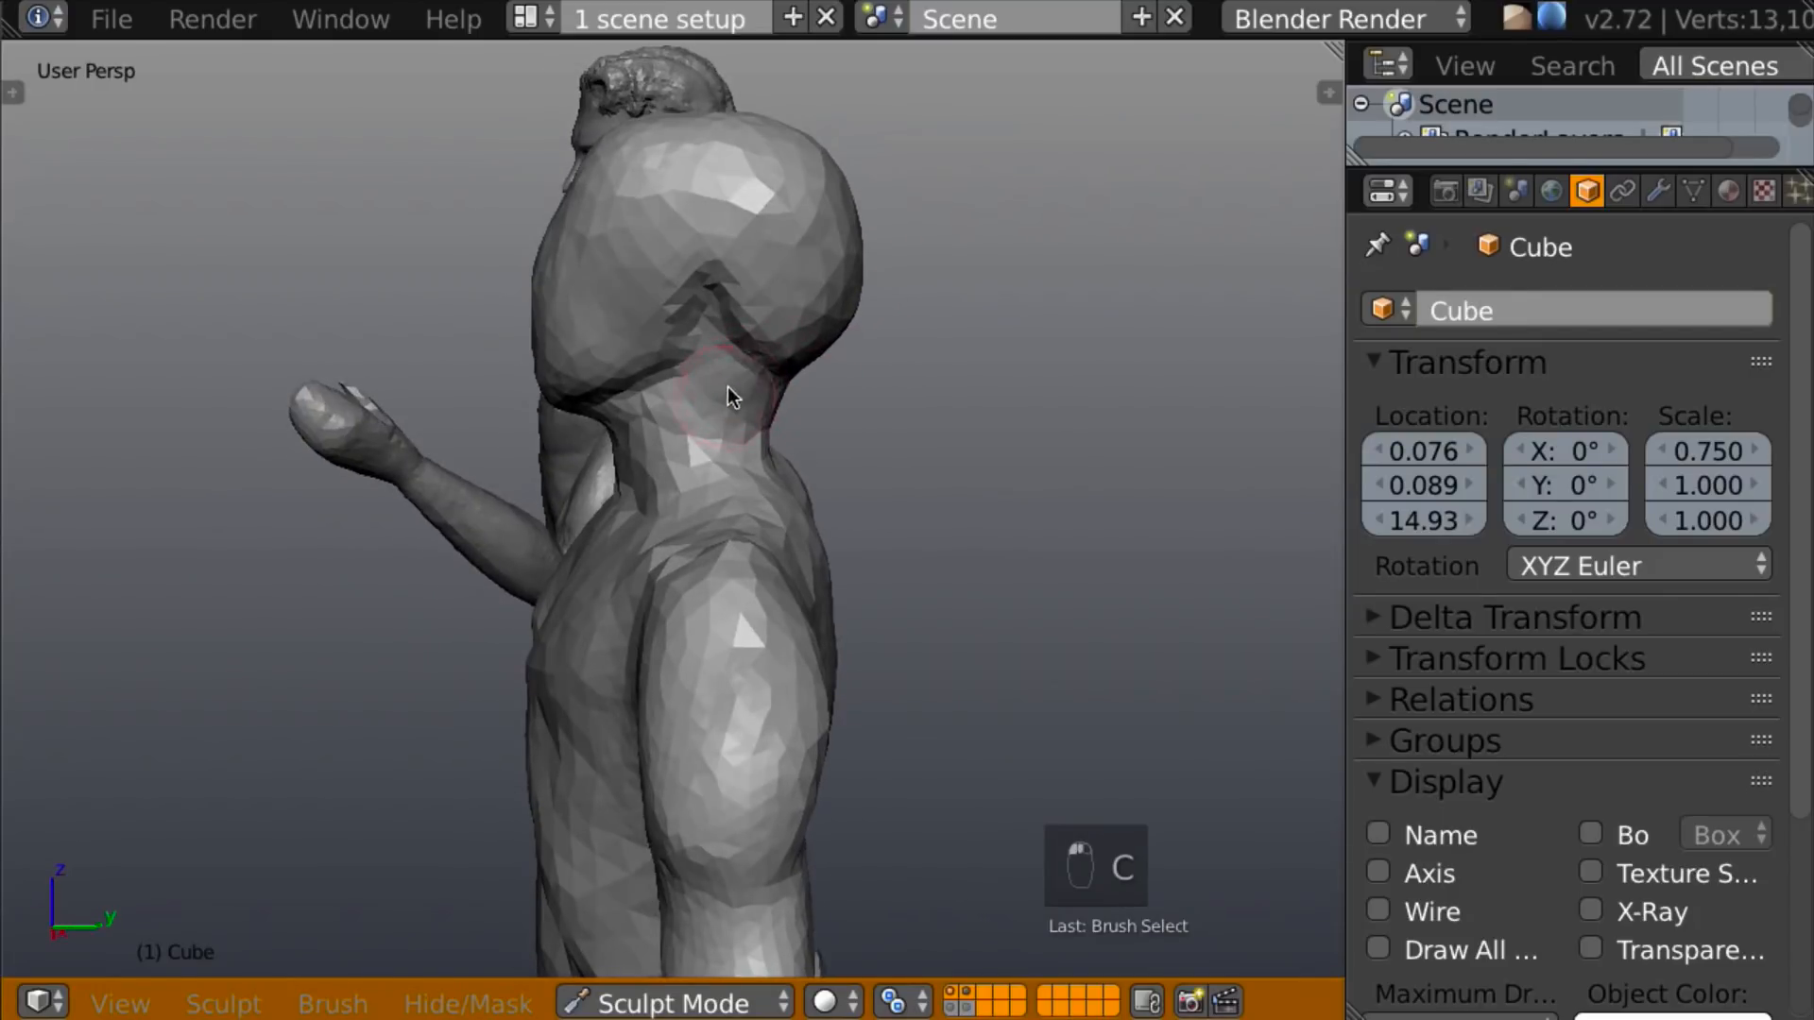
{"action": "middle_click_drag", "start_coordinate": [660, 427], "coordinate": [839, 314]}
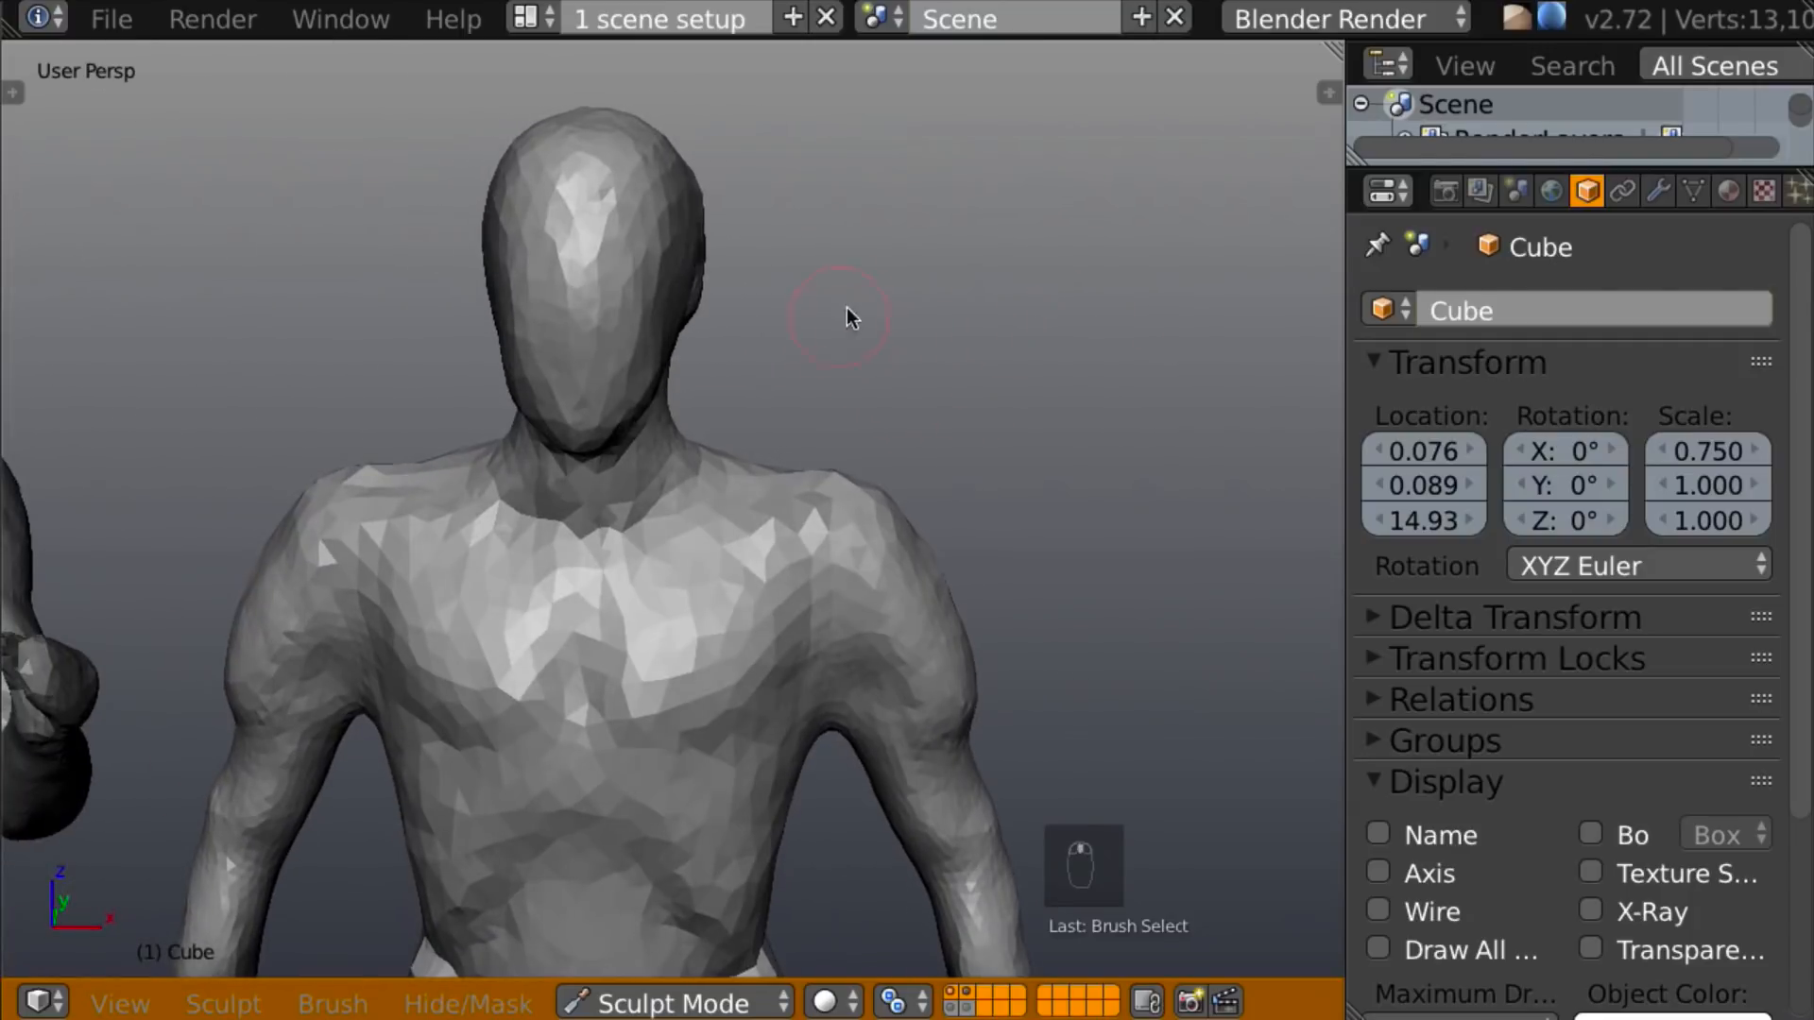
{"action": "key", "text": "shift+c"}
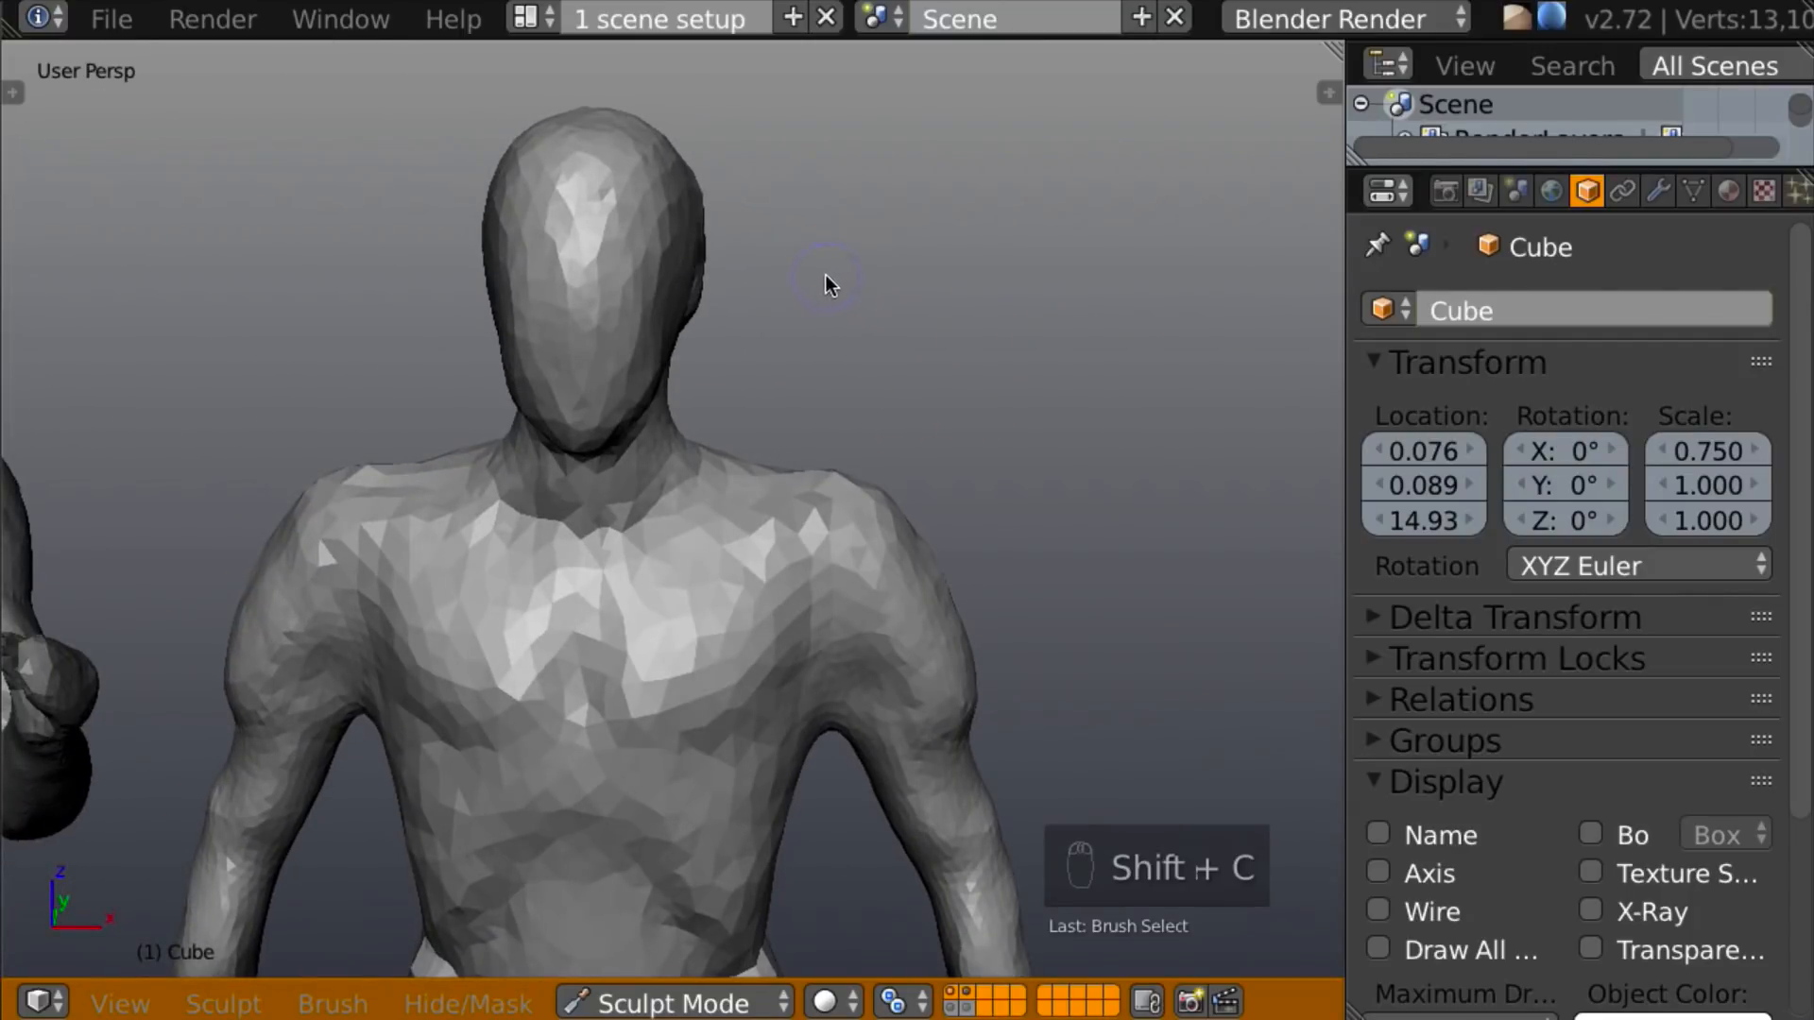
{"action": "middle_click_drag", "start_coordinate": [807, 266], "coordinate": [794, 287]}
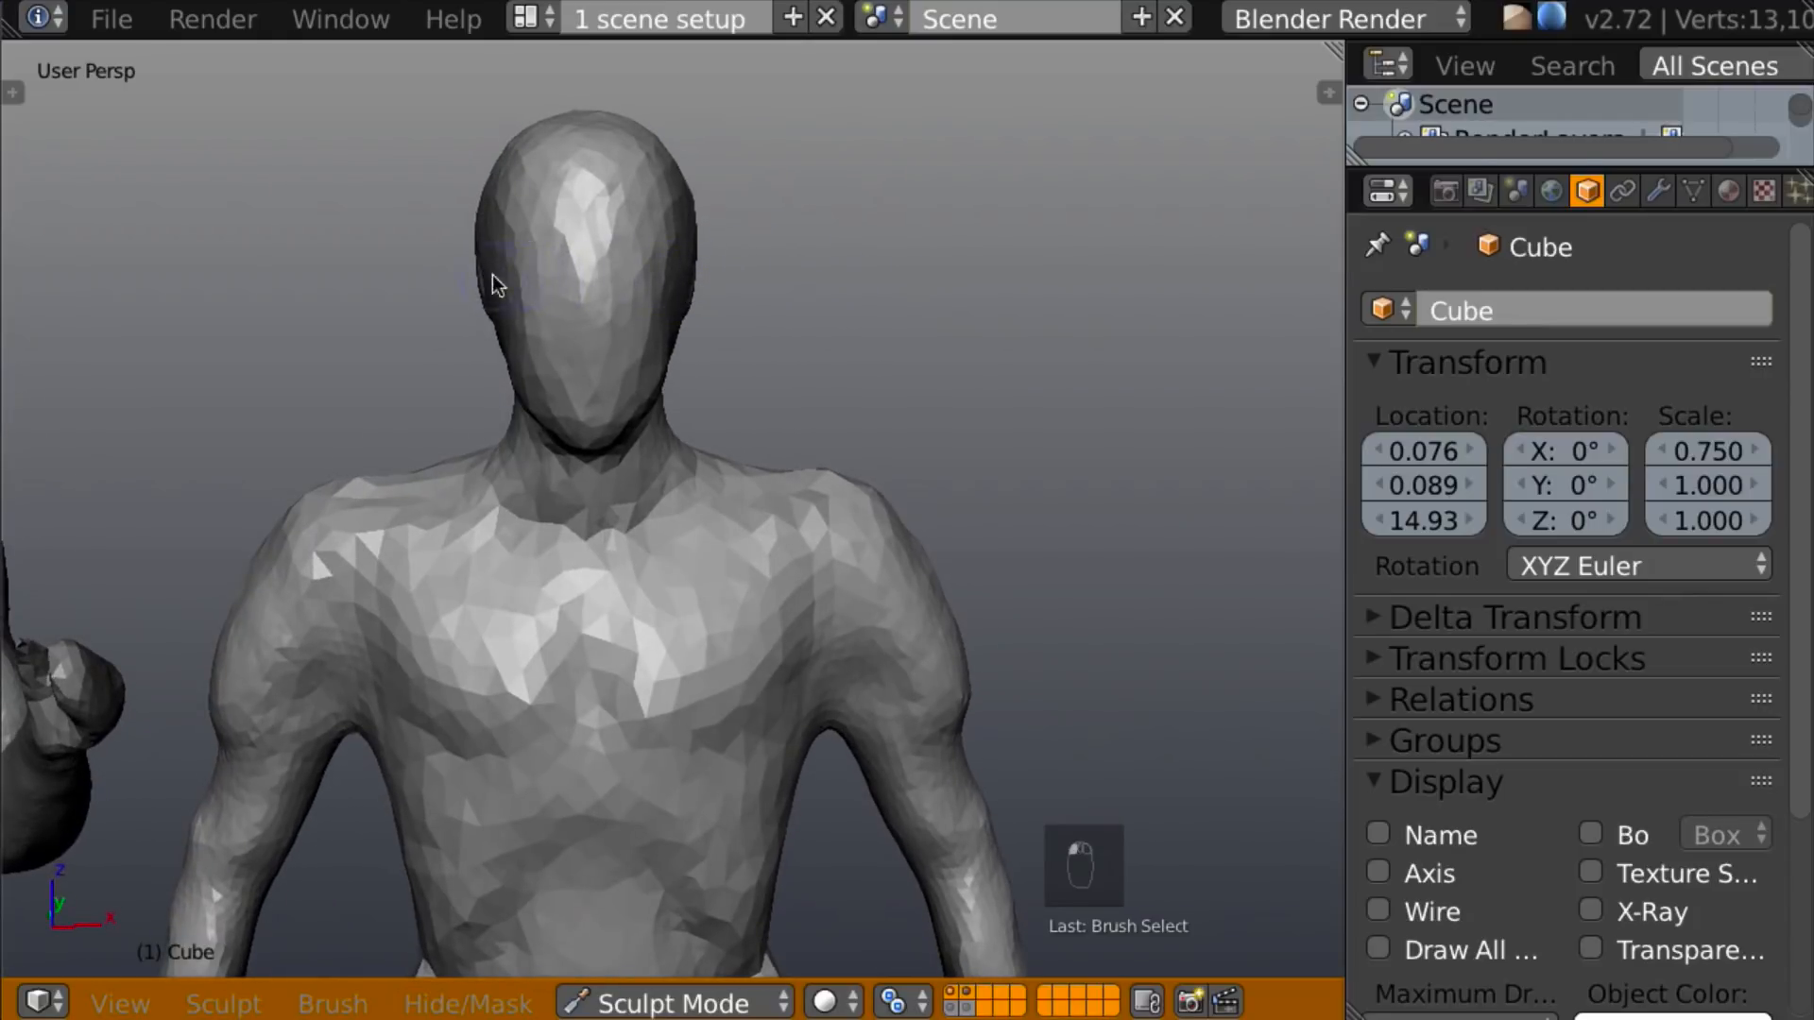
{"action": "left_click_drag", "start_coordinate": [586, 279], "coordinate": [639, 274]}
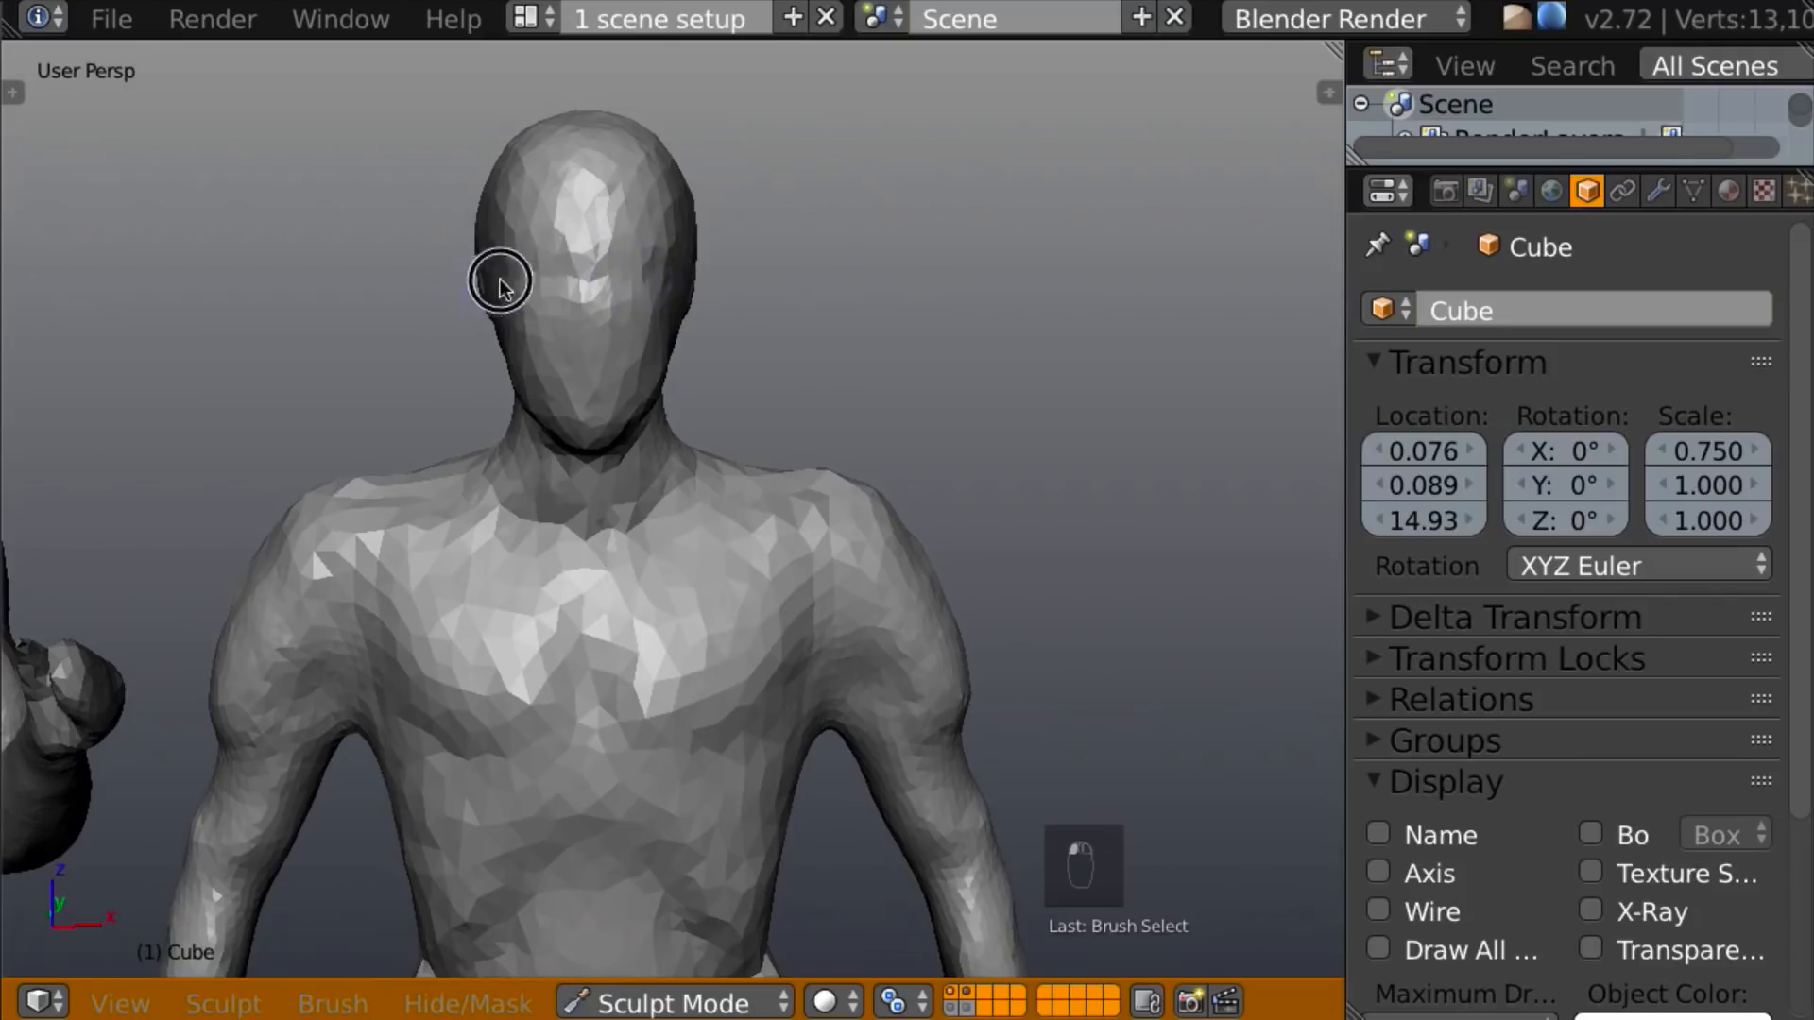
{"action": "middle_click_drag", "start_coordinate": [622, 272], "coordinate": [765, 280]}
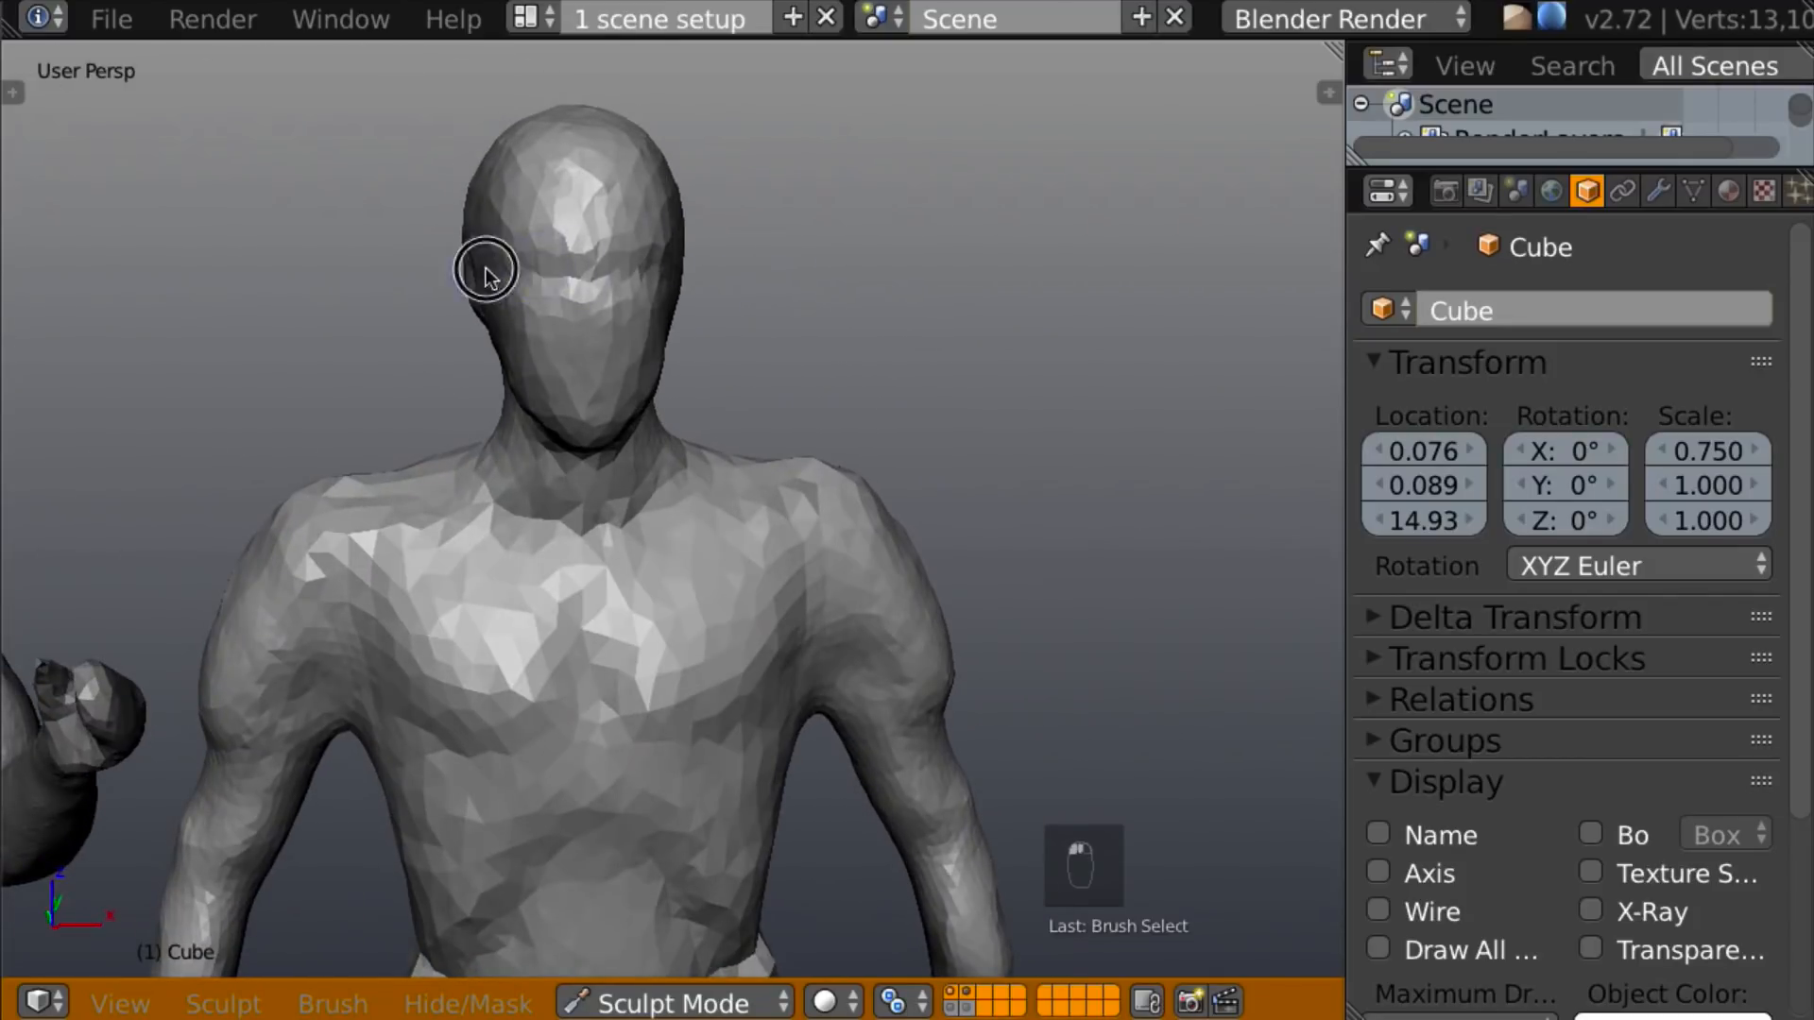
{"action": "mouse_move", "coordinate": [495, 274]}
{"action": "middle_mouse_down"}
{"action": "mouse_move", "coordinate": [242, 235]}
{"action": "mouse_move", "coordinate": [467, 270]}
{"action": "mouse_move", "coordinate": [728, 275]}
{"action": "mouse_move", "coordinate": [660, 251]}
{"action": "mouse_move", "coordinate": [330, 245]}
{"action": "mouse_move", "coordinate": [384, 207]}
{"action": "mouse_move", "coordinate": [355, 219]}
{"action": "mouse_move", "coordinate": [552, 242]}
{"action": "mouse_move", "coordinate": [580, 291]}
{"action": "mouse_move", "coordinate": [714, 263]}
{"action": "middle_mouse_up"}
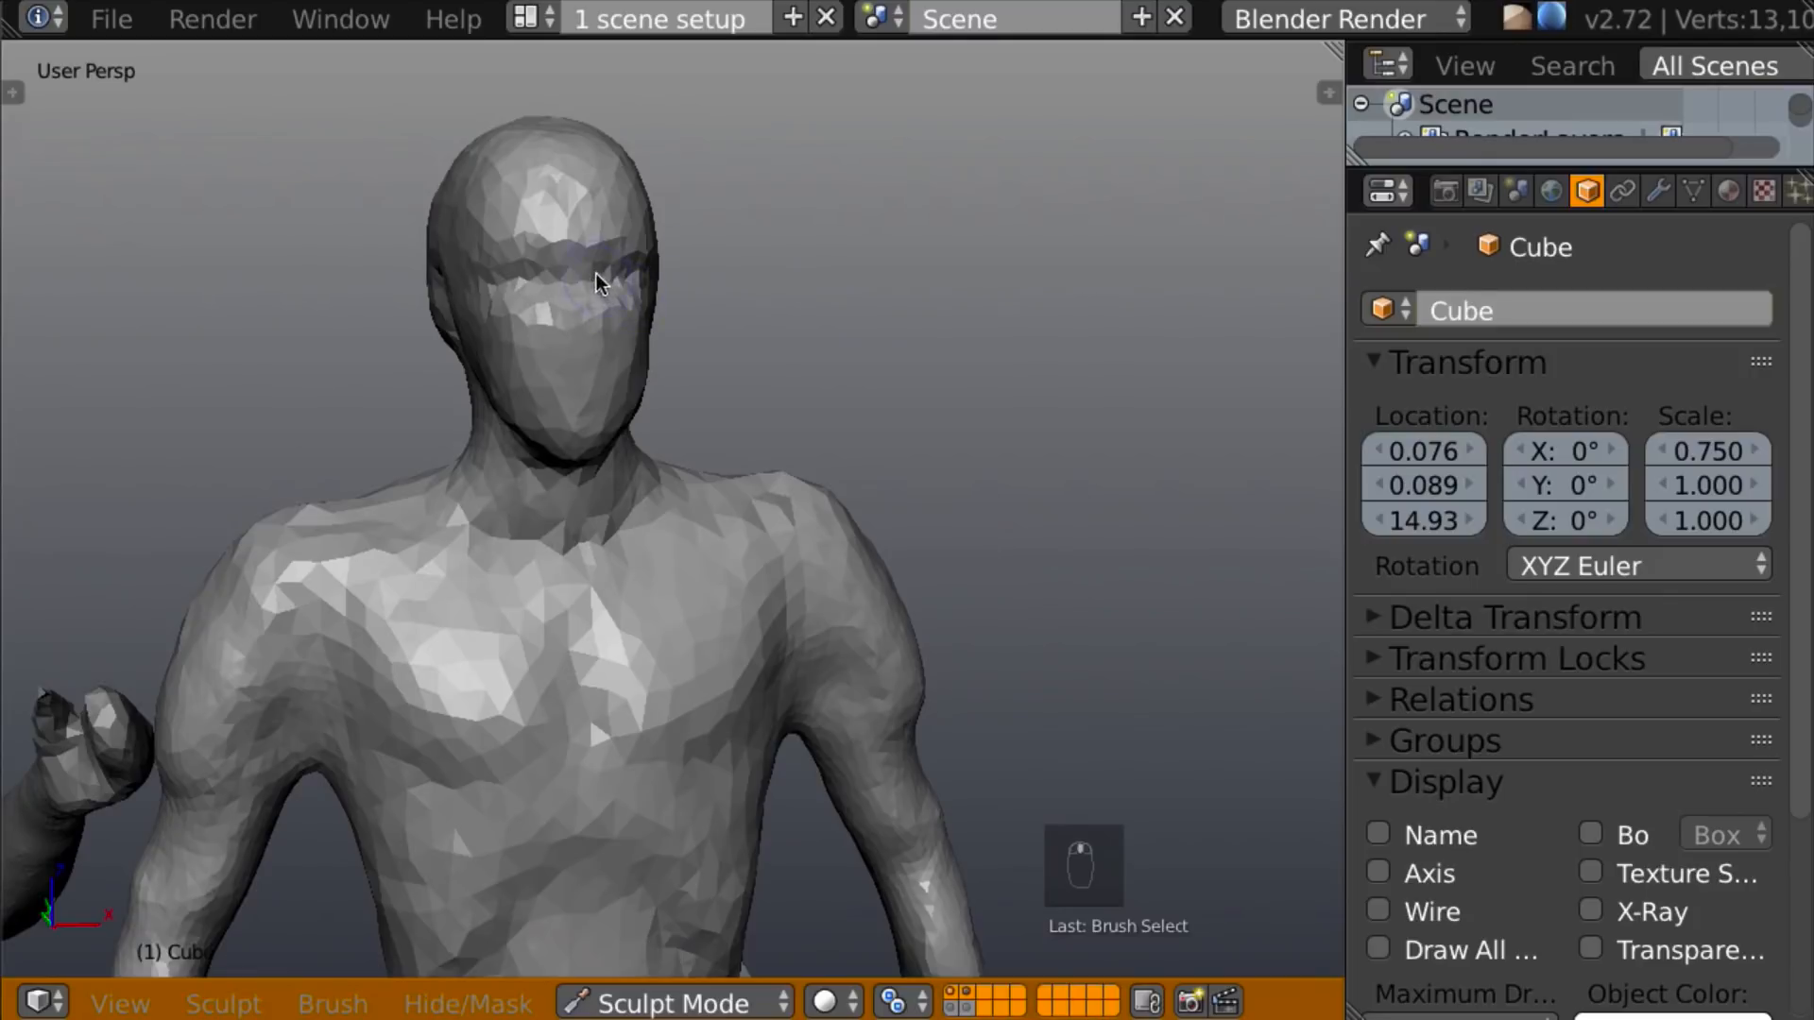
Crease both sides of the nose and the inner eye sockets below the brow.
{"action": "mouse_move", "coordinate": [591, 296]}
{"action": "middle_mouse_down"}
{"action": "mouse_move", "coordinate": [518, 326]}
{"action": "mouse_move", "coordinate": [608, 275]}
{"action": "middle_mouse_up"}
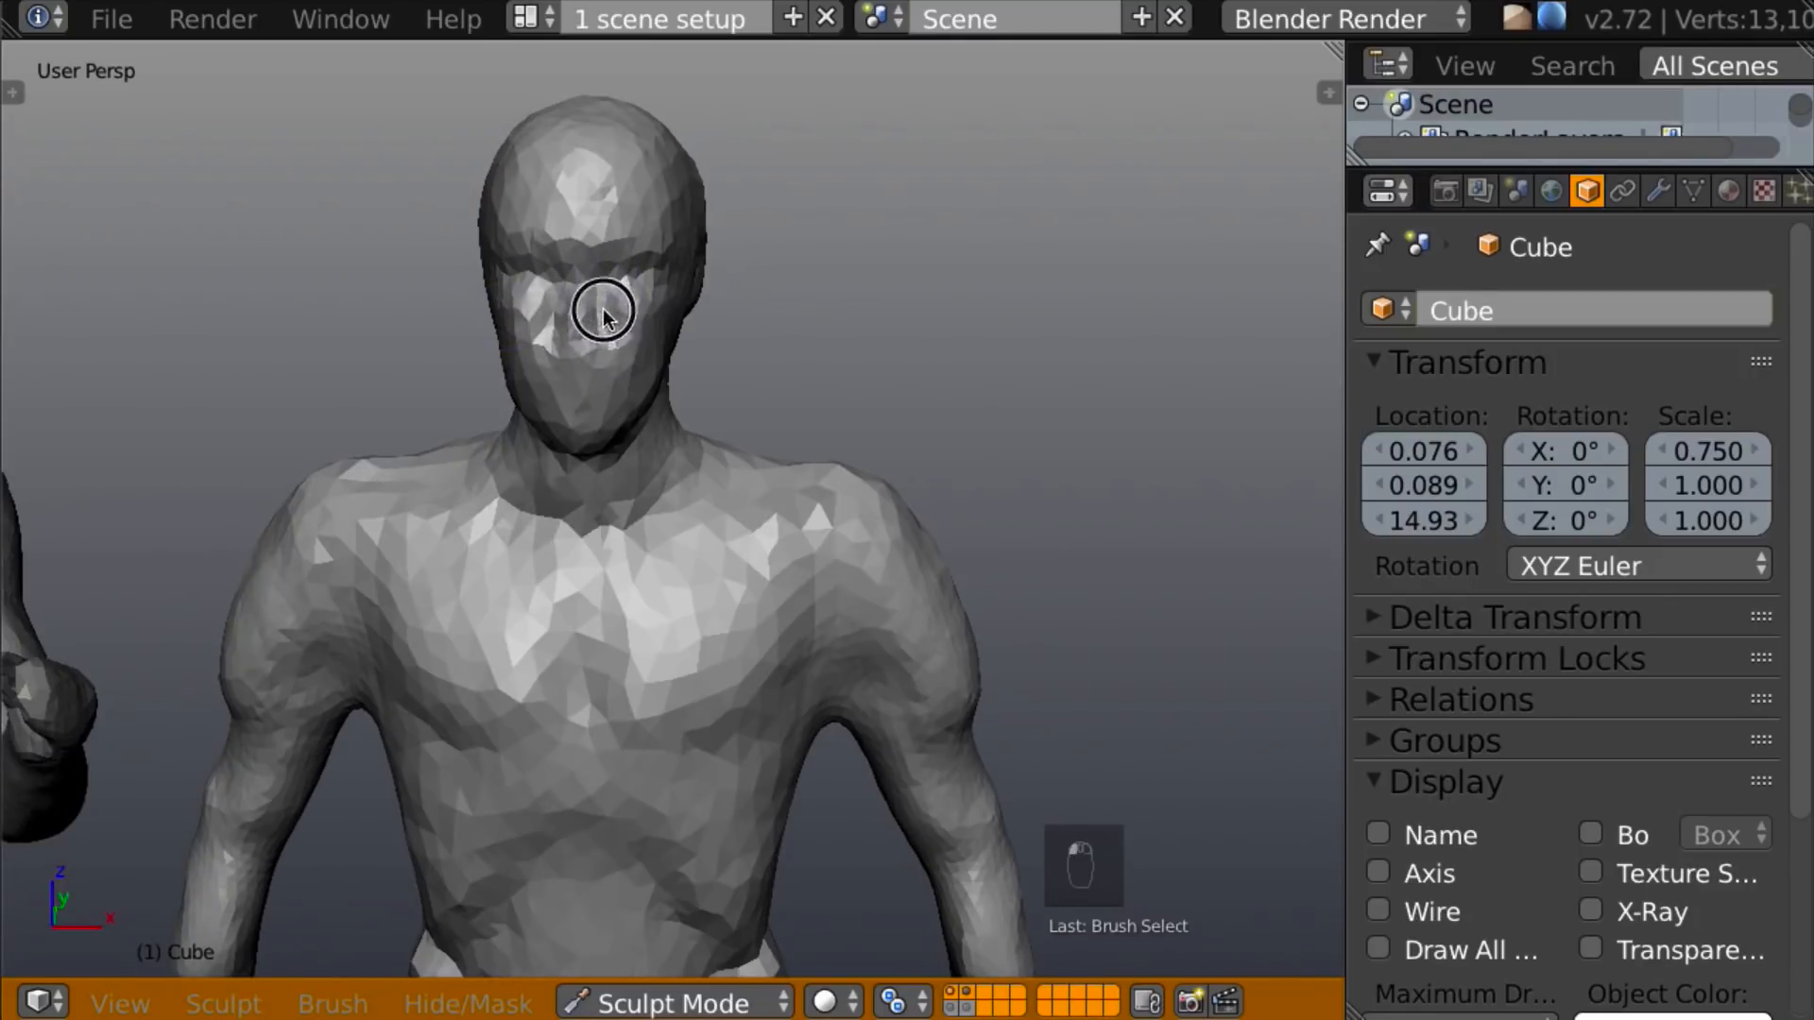
{"action": "mouse_move", "coordinate": [638, 304]}
{"action": "middle_mouse_down"}
{"action": "mouse_move", "coordinate": [551, 232]}
{"action": "mouse_move", "coordinate": [694, 237]}
{"action": "middle_mouse_up"}
{"action": "mouse_move", "coordinate": [804, 327]}
{"action": "middle_mouse_down", "text": "ctrl"}
{"action": "mouse_move", "coordinate": [909, 344]}
{"action": "mouse_move", "coordinate": [881, 276]}
{"action": "mouse_move", "coordinate": [919, 324]}
{"action": "mouse_move", "coordinate": [733, 396]}
{"action": "middle_mouse_up", "text": "ctrl"}
{"action": "mouse_move", "coordinate": [680, 401]}
{"action": "left_mouse_down"}
{"action": "mouse_move", "coordinate": [717, 337]}
{"action": "mouse_move", "coordinate": [697, 344]}
{"action": "mouse_move", "coordinate": [718, 336]}
{"action": "left_mouse_up"}
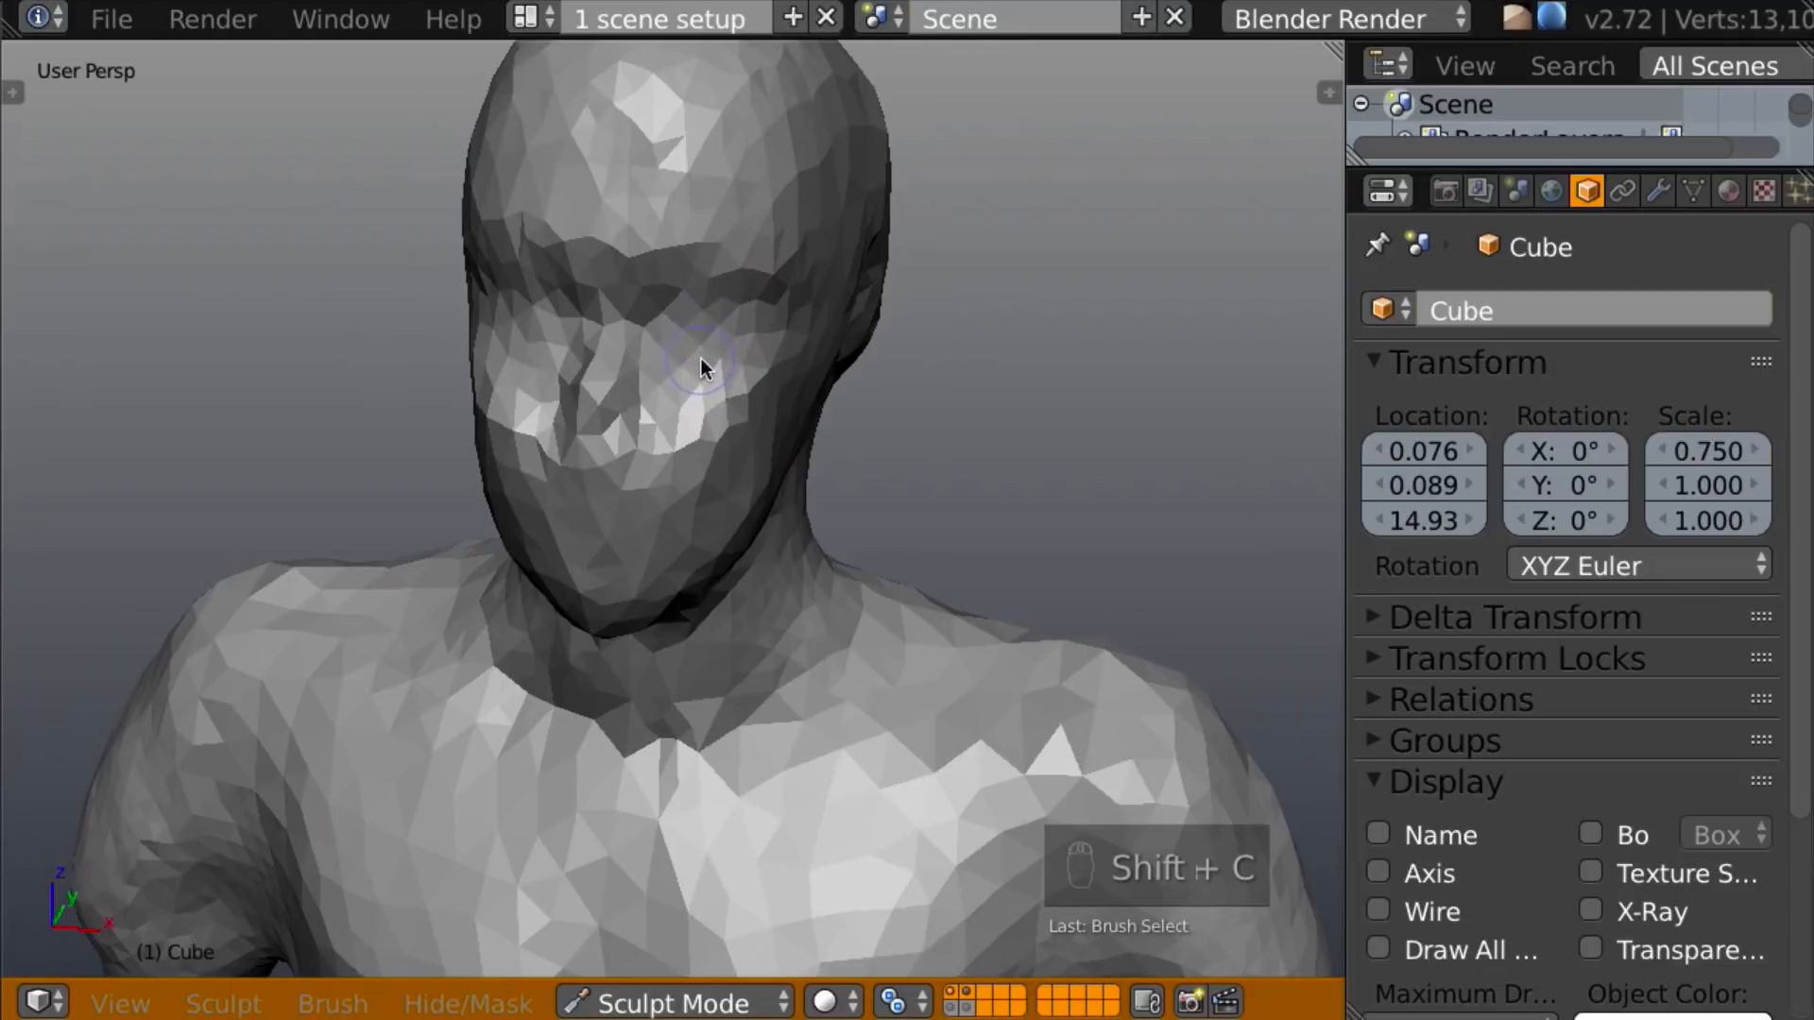
{"action": "key", "text": "c"}
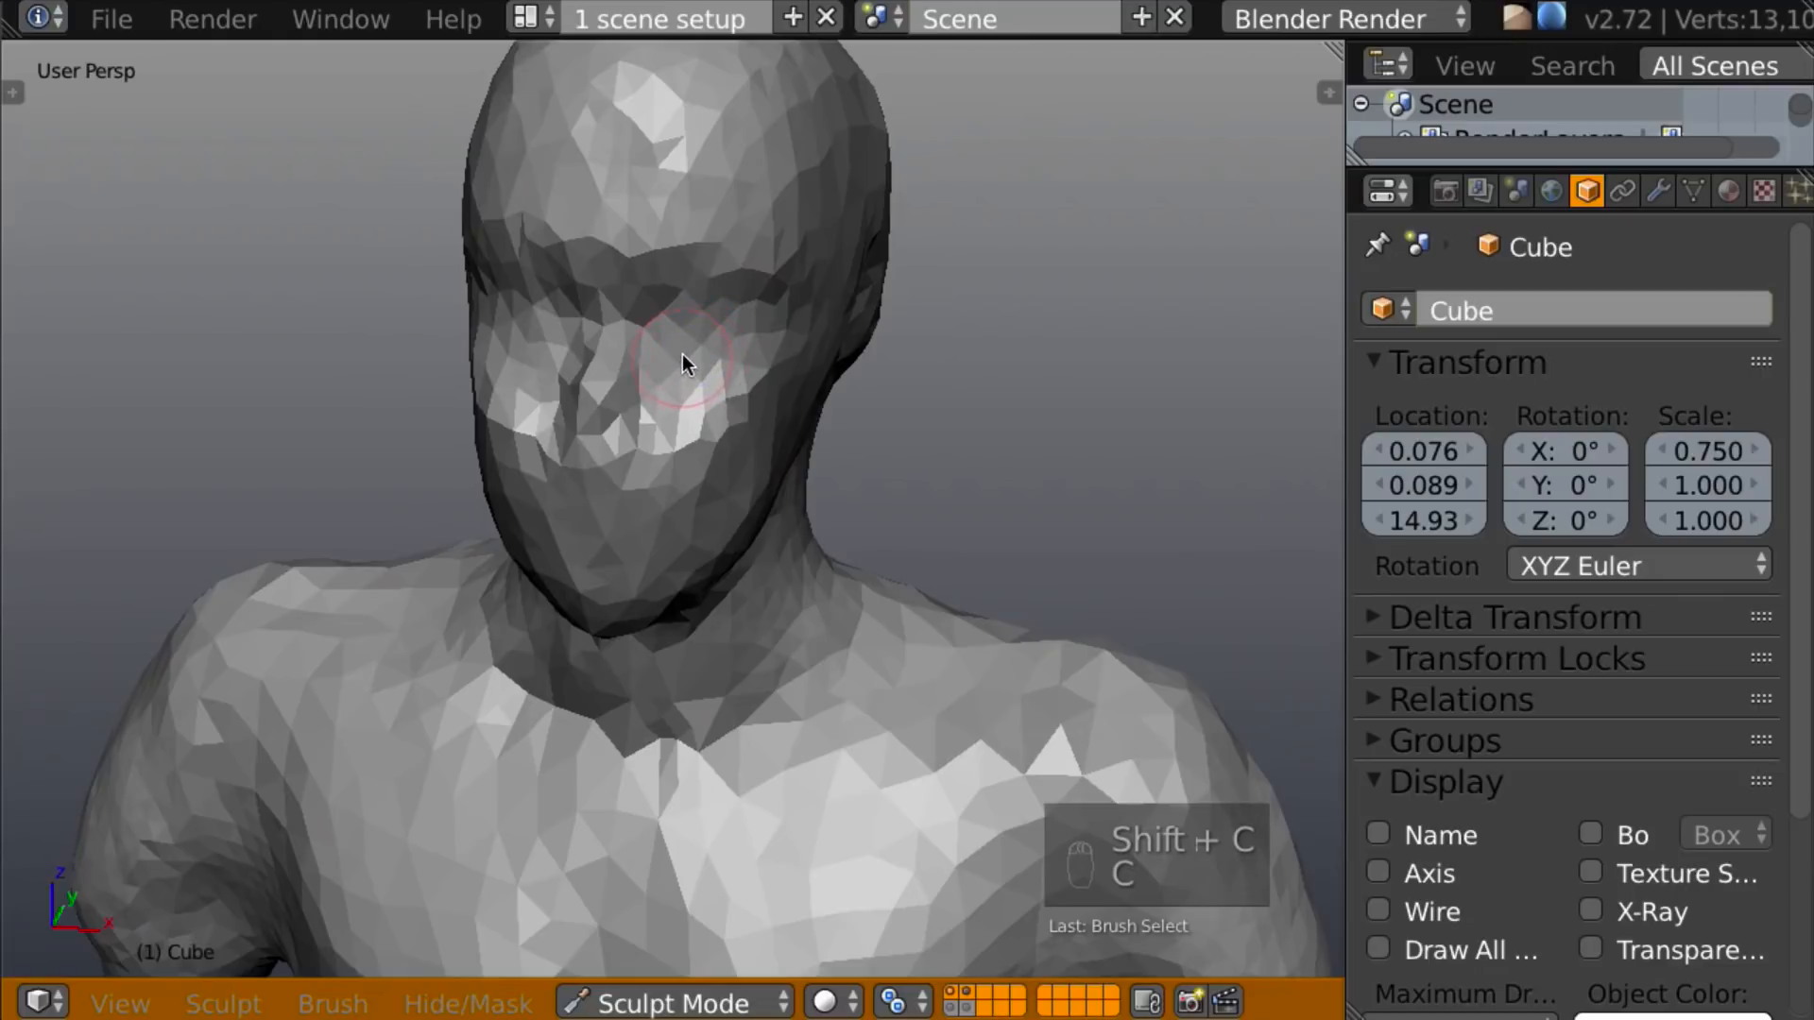
{"action": "key", "text": "shift+c"}
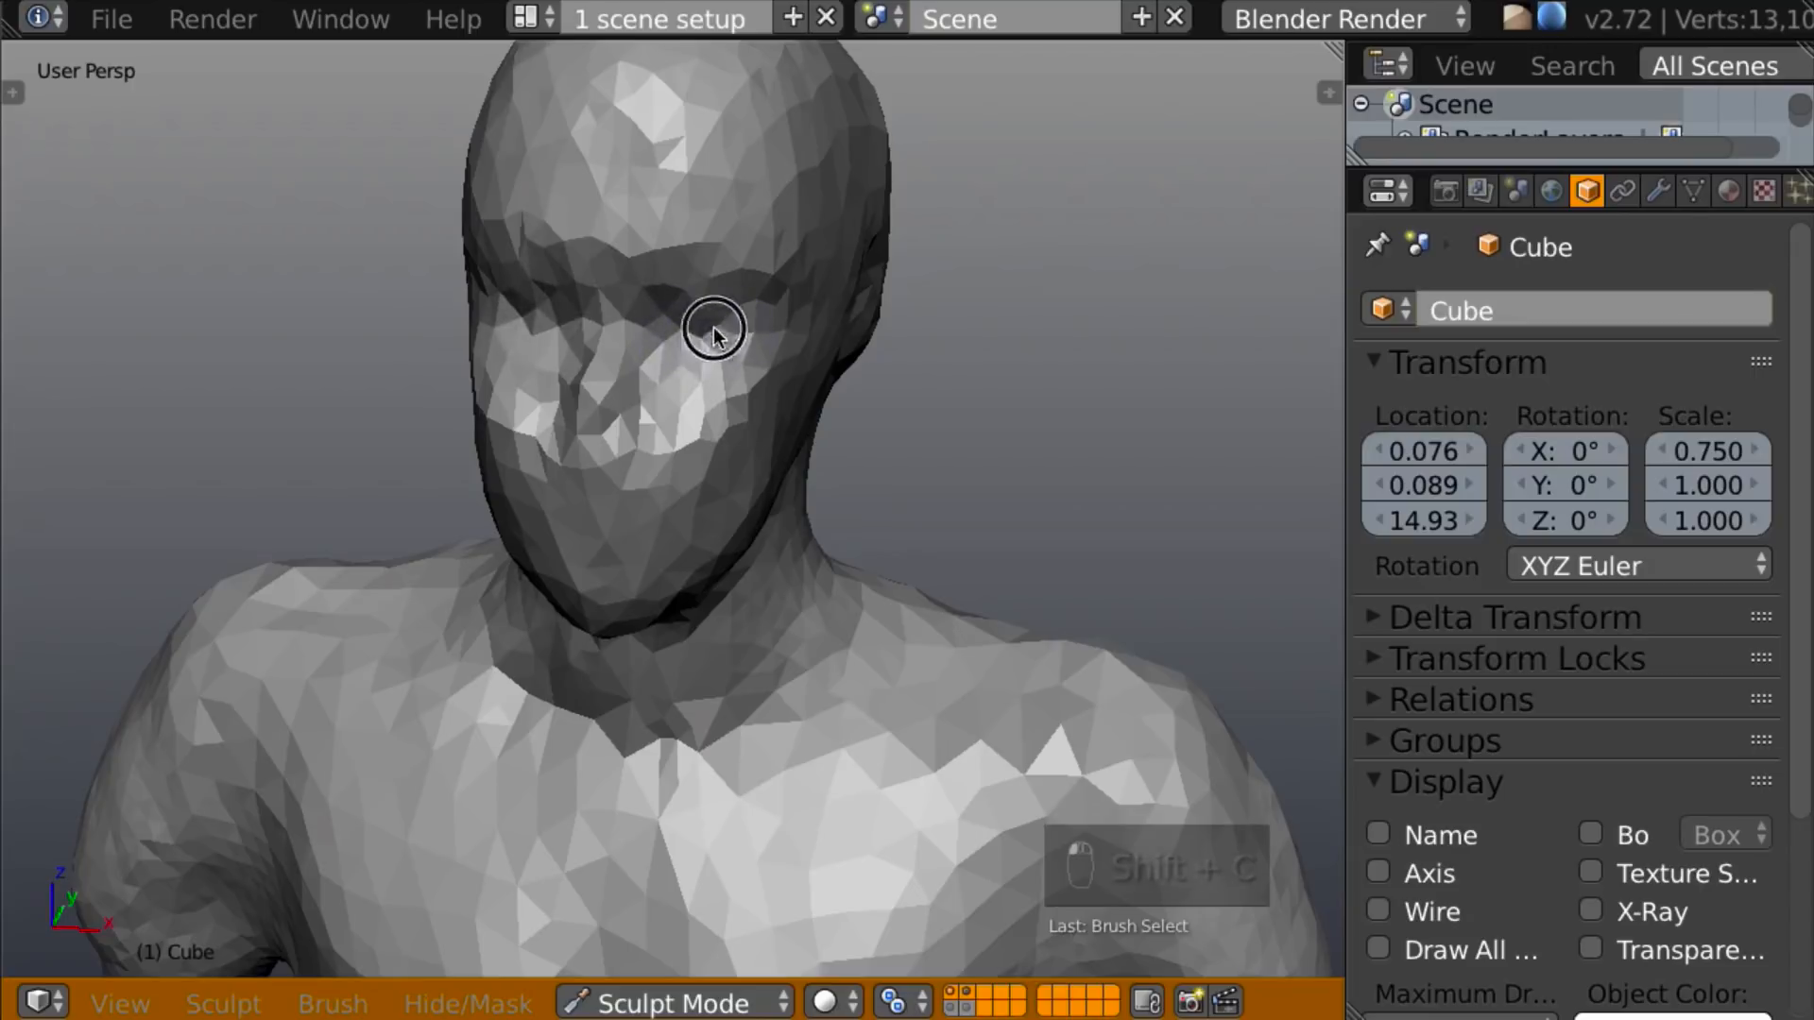
Deepen the eye sockets and refine the nose, cheek and mouth area with the Crease brush.
{"action": "middle_click_drag", "start_coordinate": [728, 315], "coordinate": [395, 237]}
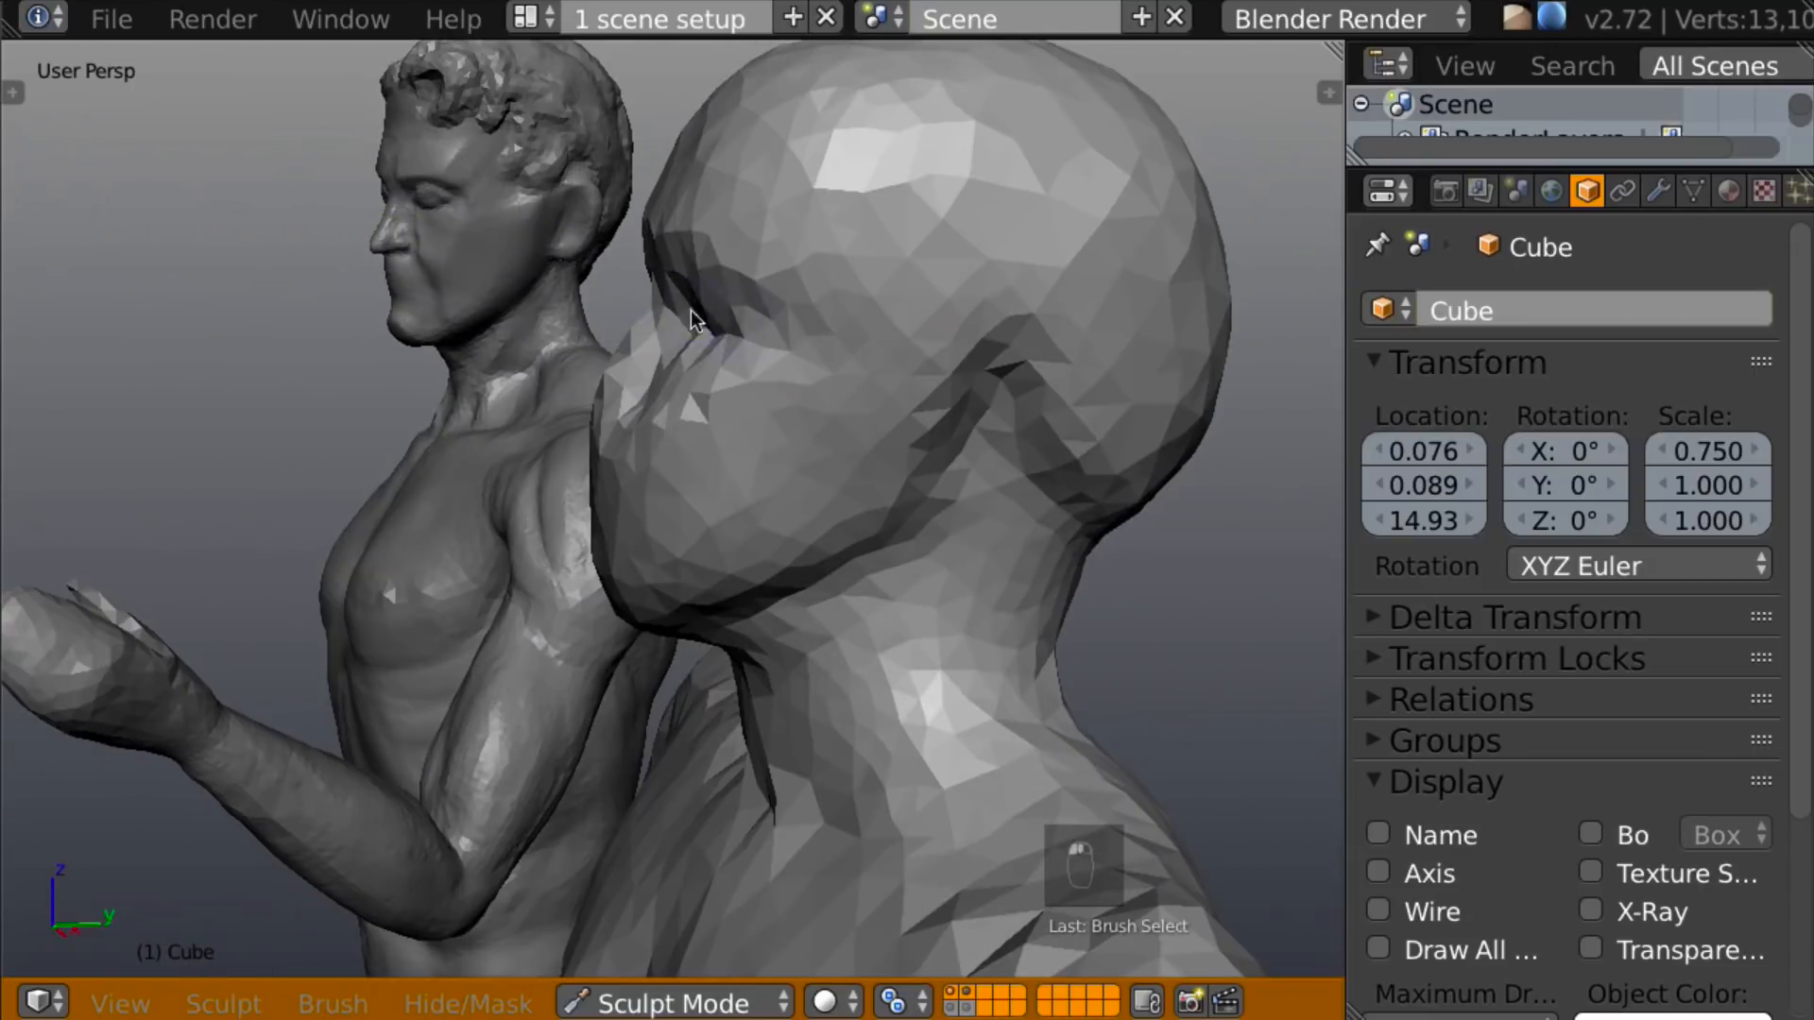
{"action": "mouse_move", "coordinate": [737, 297]}
{"action": "middle_mouse_down"}
{"action": "mouse_move", "coordinate": [775, 310]}
{"action": "mouse_move", "coordinate": [659, 303]}
{"action": "mouse_move", "coordinate": [648, 353]}
{"action": "mouse_move", "coordinate": [670, 355]}
{"action": "middle_mouse_up"}
{"action": "mouse_move", "coordinate": [647, 433]}
{"action": "middle_mouse_down"}
{"action": "mouse_move", "coordinate": [424, 378]}
{"action": "mouse_move", "coordinate": [648, 391]}
{"action": "mouse_move", "coordinate": [582, 370]}
{"action": "middle_mouse_up"}
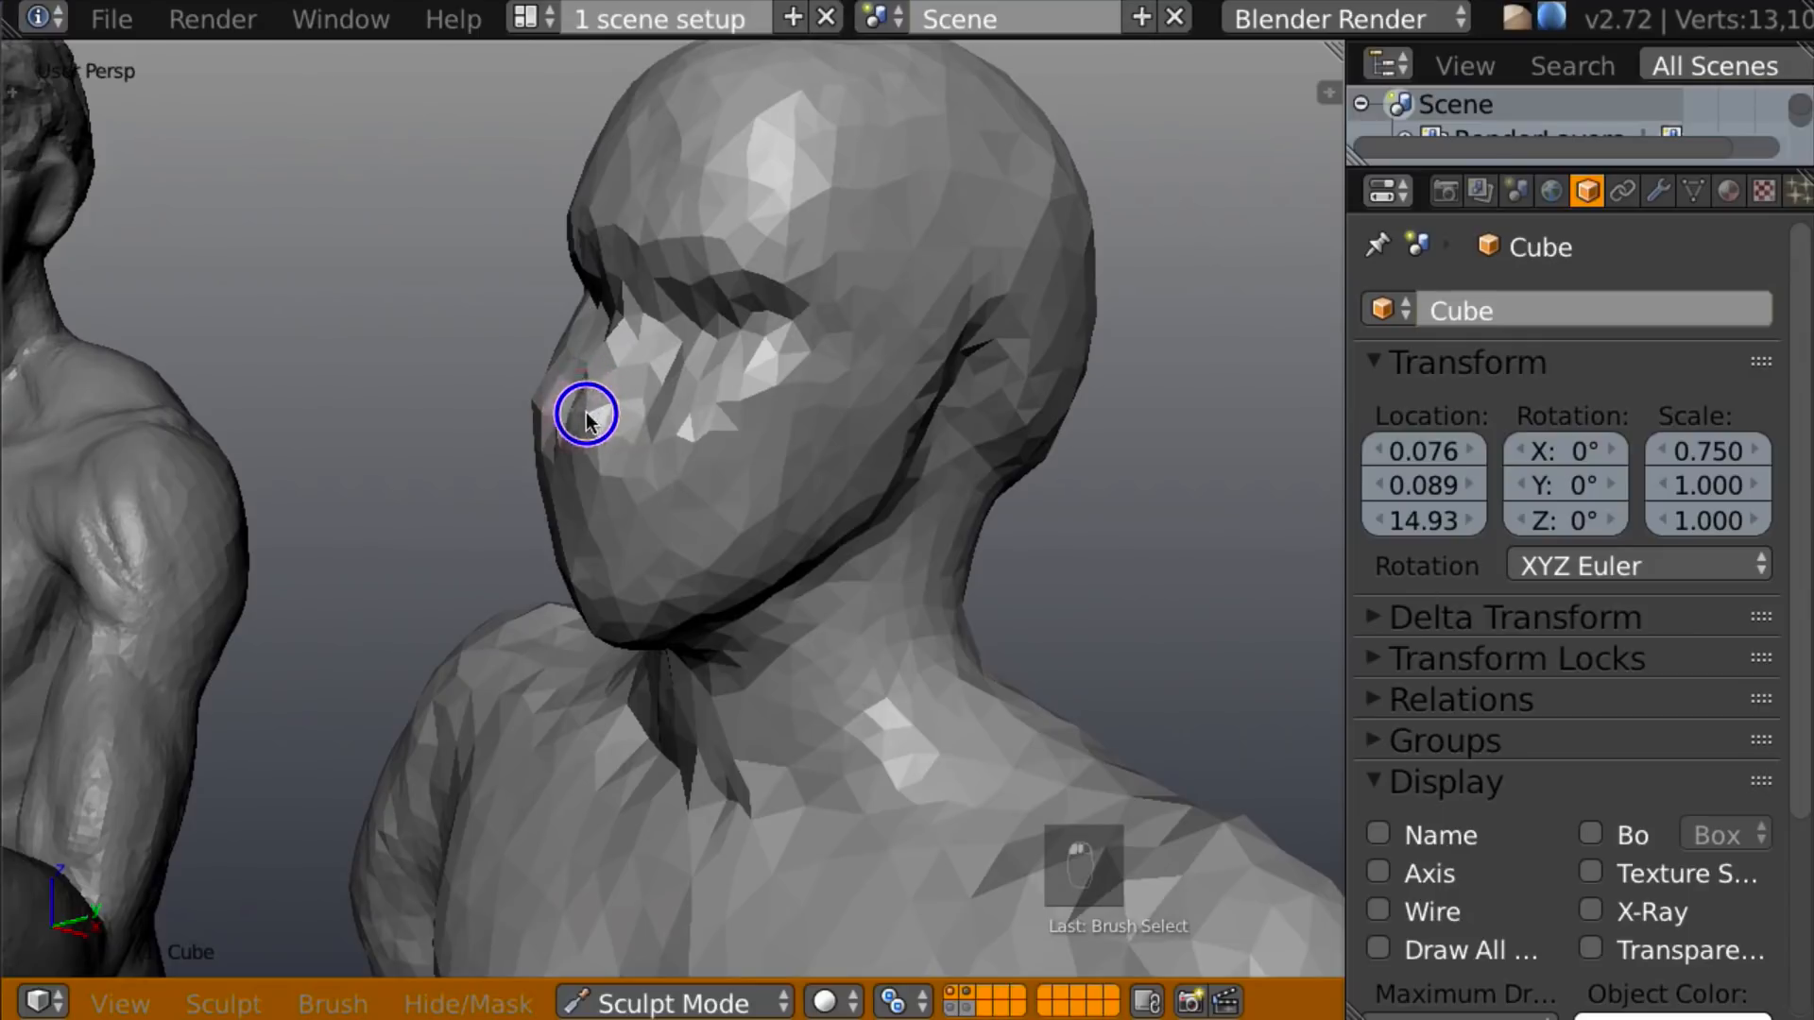
{"action": "mouse_move", "coordinate": [611, 365]}
{"action": "middle_mouse_down"}
{"action": "mouse_move", "coordinate": [803, 359]}
{"action": "mouse_move", "coordinate": [599, 384]}
{"action": "mouse_move", "coordinate": [373, 349]}
{"action": "mouse_move", "coordinate": [412, 323]}
{"action": "mouse_move", "coordinate": [775, 350]}
{"action": "mouse_move", "coordinate": [655, 417]}
{"action": "middle_mouse_up"}
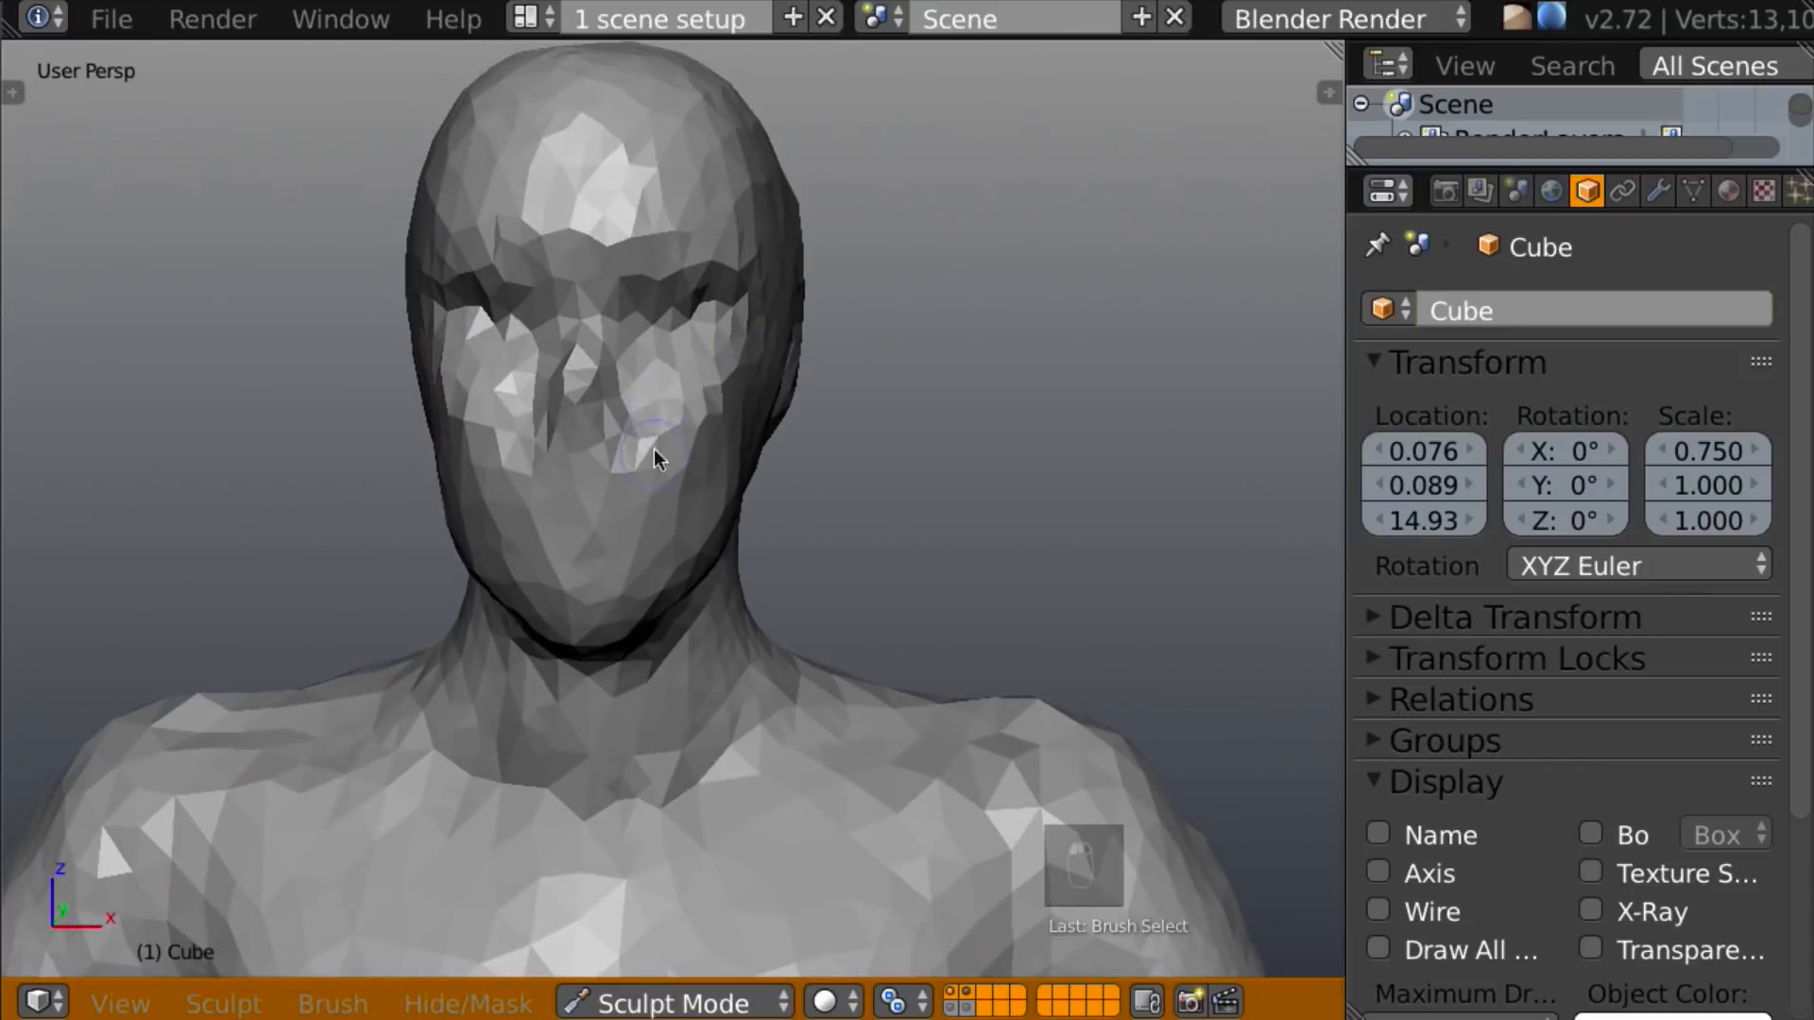
{"action": "mouse_move", "coordinate": [667, 524]}
{"action": "left_mouse_down"}
{"action": "mouse_move", "coordinate": [648, 425]}
{"action": "mouse_move", "coordinate": [697, 557]}
{"action": "mouse_move", "coordinate": [679, 511]}
{"action": "mouse_move", "coordinate": [672, 564]}
{"action": "left_mouse_up"}
{"action": "mouse_move", "coordinate": [671, 567]}
{"action": "middle_mouse_down"}
{"action": "mouse_move", "coordinate": [486, 496]}
{"action": "mouse_move", "coordinate": [497, 444]}
{"action": "mouse_move", "coordinate": [648, 494]}
{"action": "mouse_move", "coordinate": [690, 404]}
{"action": "mouse_move", "coordinate": [843, 474]}
{"action": "mouse_move", "coordinate": [697, 382]}
{"action": "middle_mouse_up"}
Carve away volume from the eye sockets and the cheeks beside the nose with the inverted Clay brush.
{"action": "key", "text": "c"}
{"action": "mouse_move", "coordinate": [679, 355]}
{"action": "left_mouse_down", "text": "ctrl"}
{"action": "mouse_move", "coordinate": [689, 538]}
{"action": "mouse_move", "coordinate": [695, 445]}
{"action": "left_mouse_up", "text": "ctrl"}
{"action": "middle_click_drag", "start_coordinate": [696, 445], "coordinate": [693, 343]}
{"action": "left_click_drag", "start_coordinate": [674, 347], "coordinate": [723, 331], "text": "ctrl"}
{"action": "mouse_move", "coordinate": [723, 331]}
{"action": "middle_mouse_down"}
{"action": "mouse_move", "coordinate": [907, 332]}
{"action": "mouse_move", "coordinate": [736, 307]}
{"action": "mouse_move", "coordinate": [763, 338]}
{"action": "middle_mouse_up"}
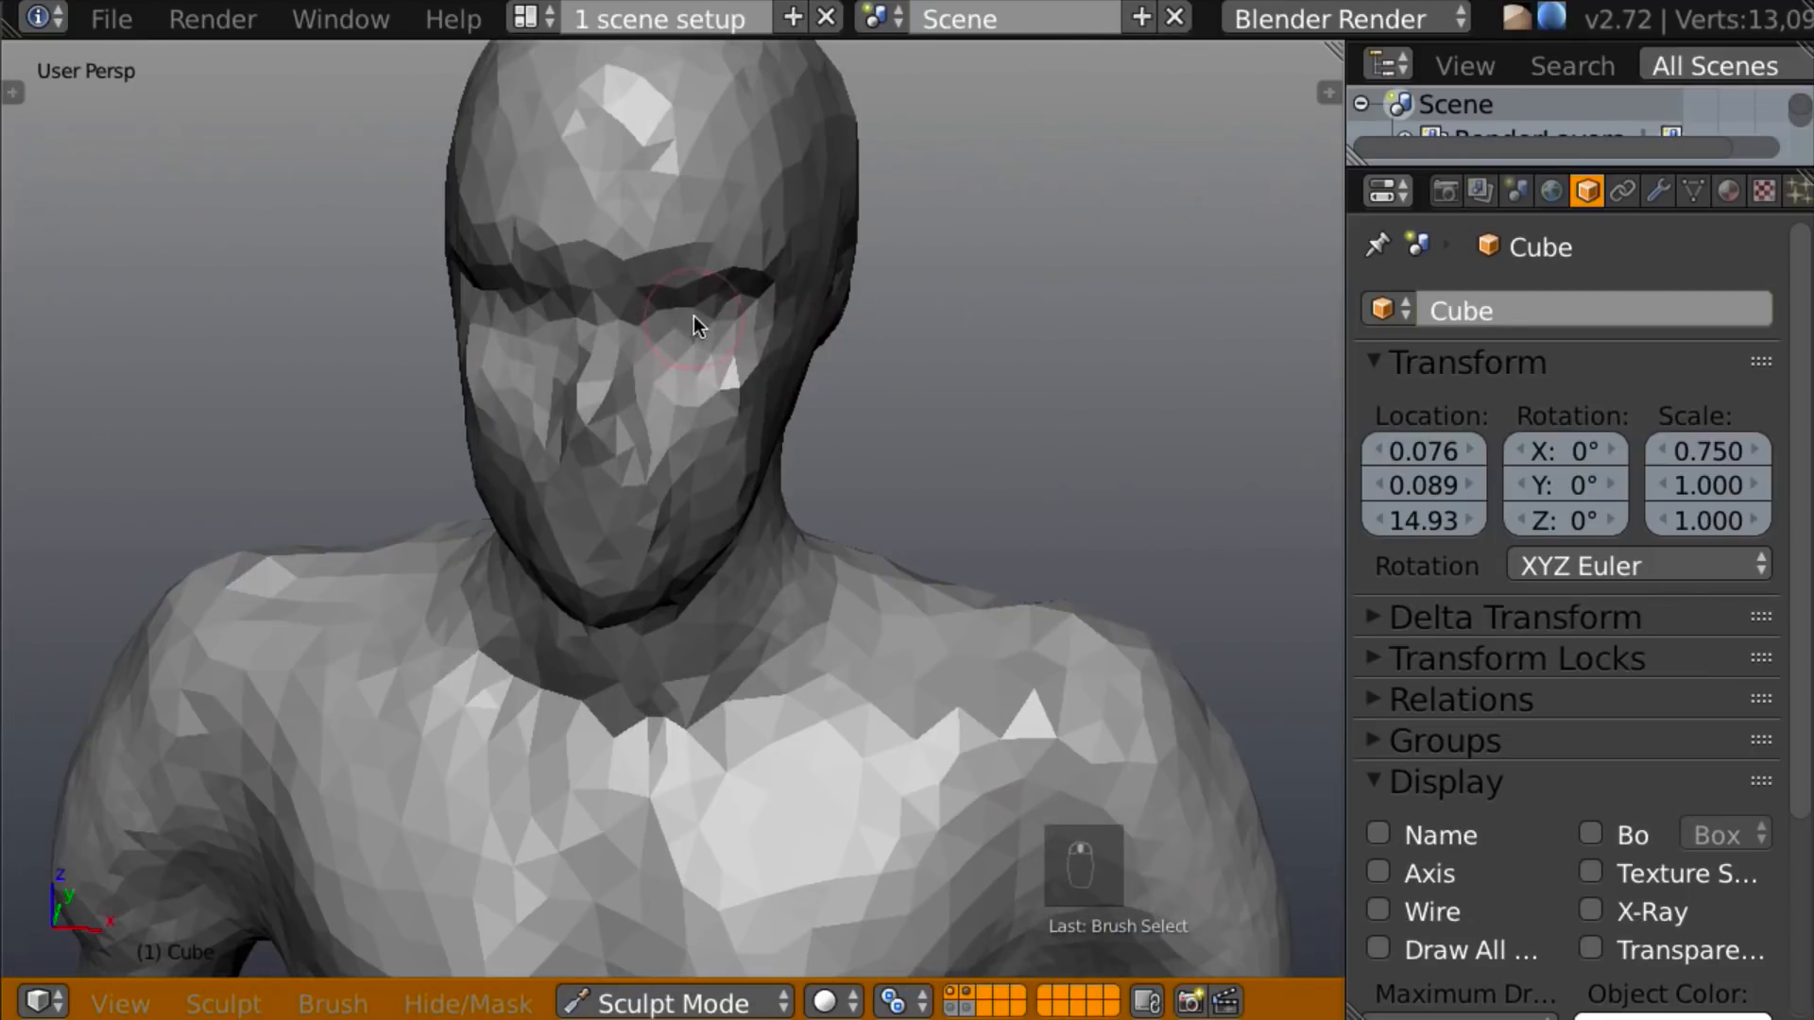
Sharpen the fold between the brow ridge and the eye sockets with the Crease brush.
{"action": "key", "text": "shift+c"}
{"action": "mouse_move", "coordinate": [654, 313]}
{"action": "left_mouse_down"}
{"action": "mouse_move", "coordinate": [653, 355]}
{"action": "mouse_move", "coordinate": [682, 314]}
{"action": "mouse_move", "coordinate": [726, 300]}
{"action": "left_mouse_up"}
{"action": "mouse_move", "coordinate": [728, 298]}
{"action": "middle_mouse_down"}
{"action": "mouse_move", "coordinate": [364, 274]}
{"action": "mouse_move", "coordinate": [456, 276]}
{"action": "middle_mouse_up"}
{"action": "key", "text": "c"}
{"action": "mouse_move", "coordinate": [679, 268]}
{"action": "middle_mouse_down"}
{"action": "mouse_move", "coordinate": [807, 472]}
{"action": "mouse_move", "coordinate": [994, 408]}
{"action": "mouse_move", "coordinate": [745, 444]}
{"action": "middle_mouse_up"}
Flatten the front of the cheek beside the nose and mouth with the Scrape/Peaks brush.
{"action": "key", "text": "k"}
{"action": "mouse_move", "coordinate": [792, 378]}
{"action": "middle_mouse_down"}
{"action": "mouse_move", "coordinate": [886, 429]}
{"action": "mouse_move", "coordinate": [865, 384]}
{"action": "middle_mouse_up"}
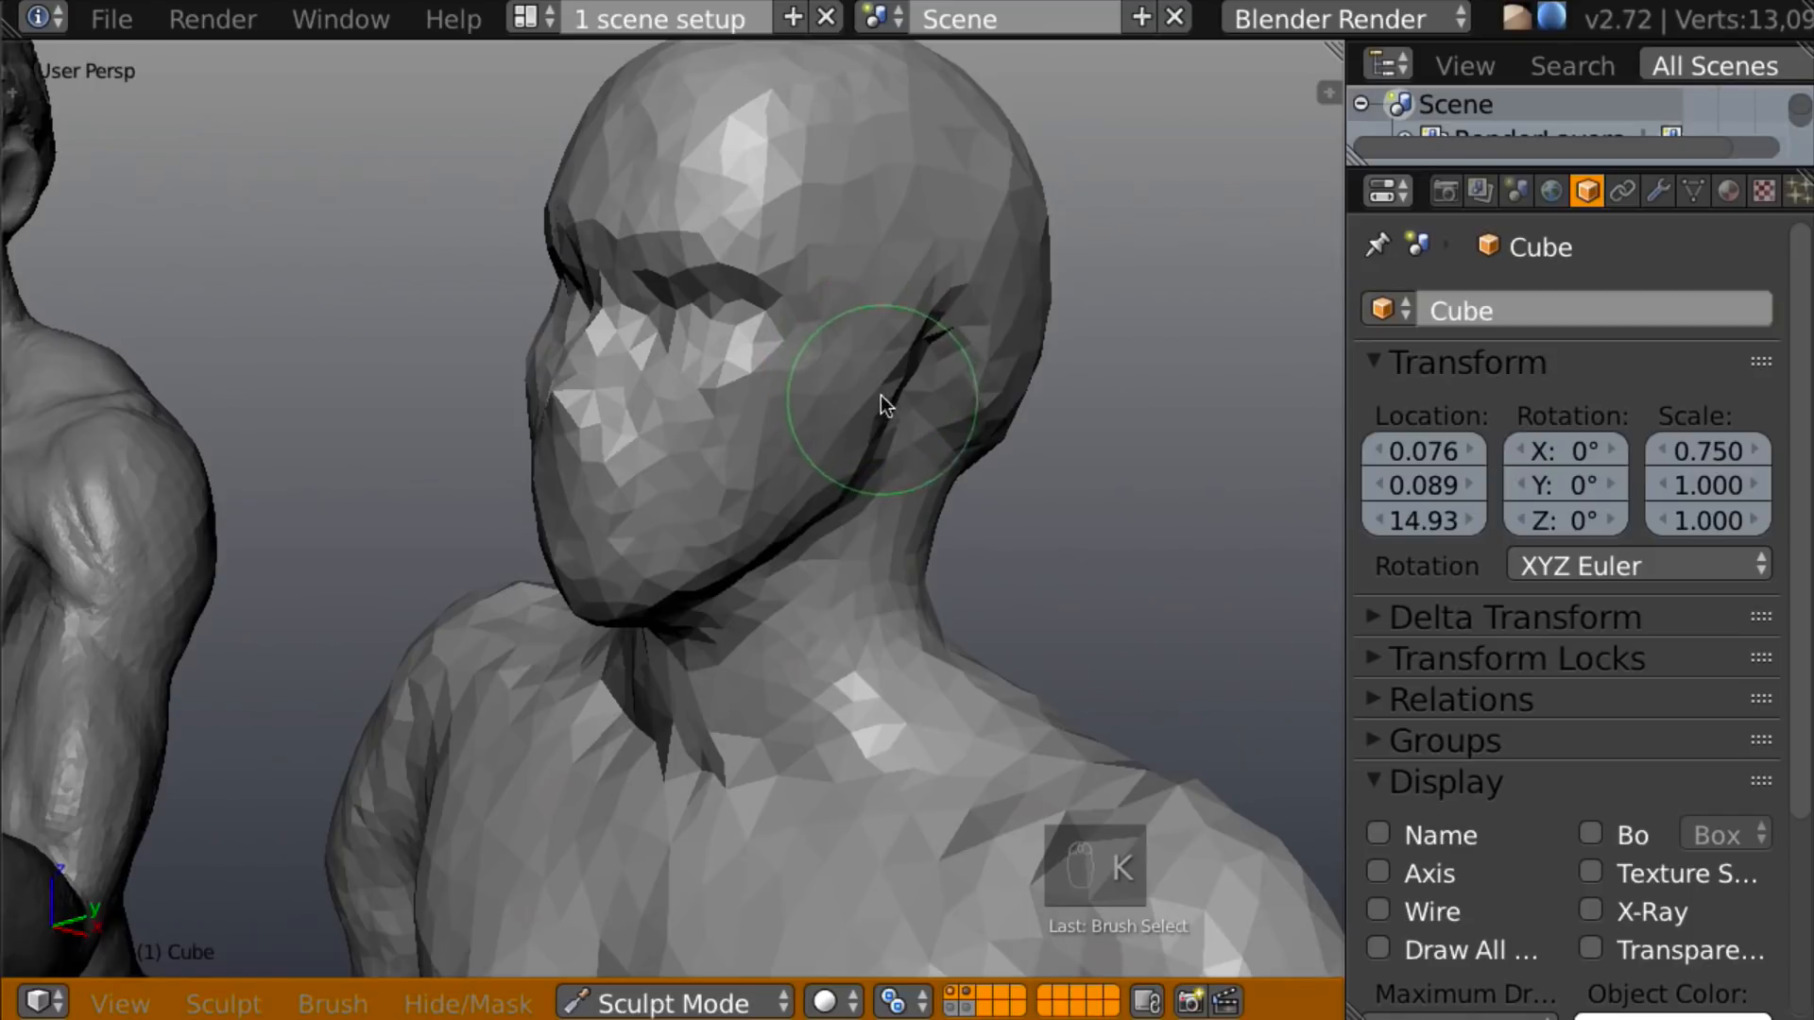
{"action": "key", "text": "l"}
{"action": "middle_click_drag", "start_coordinate": [813, 439], "coordinate": [733, 443]}
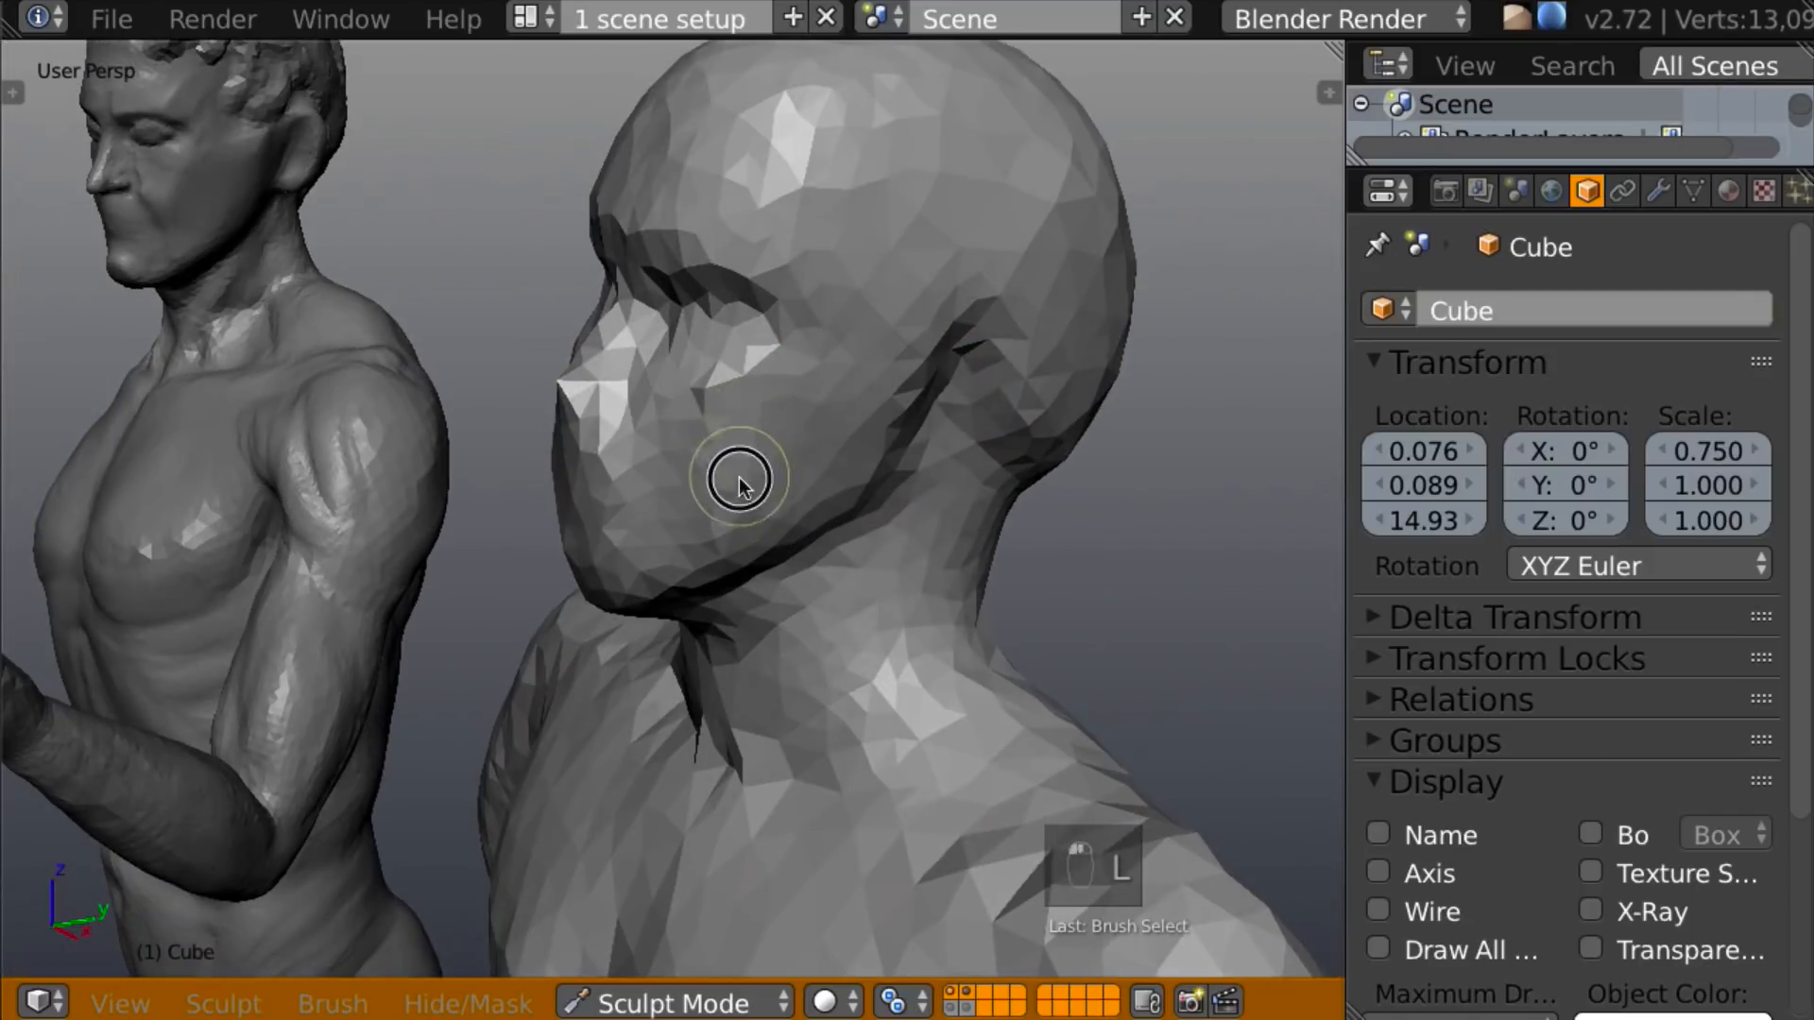
{"action": "mouse_move", "coordinate": [723, 486]}
{"action": "middle_mouse_down"}
{"action": "mouse_move", "coordinate": [1106, 389]}
{"action": "mouse_move", "coordinate": [741, 485]}
{"action": "middle_mouse_up"}
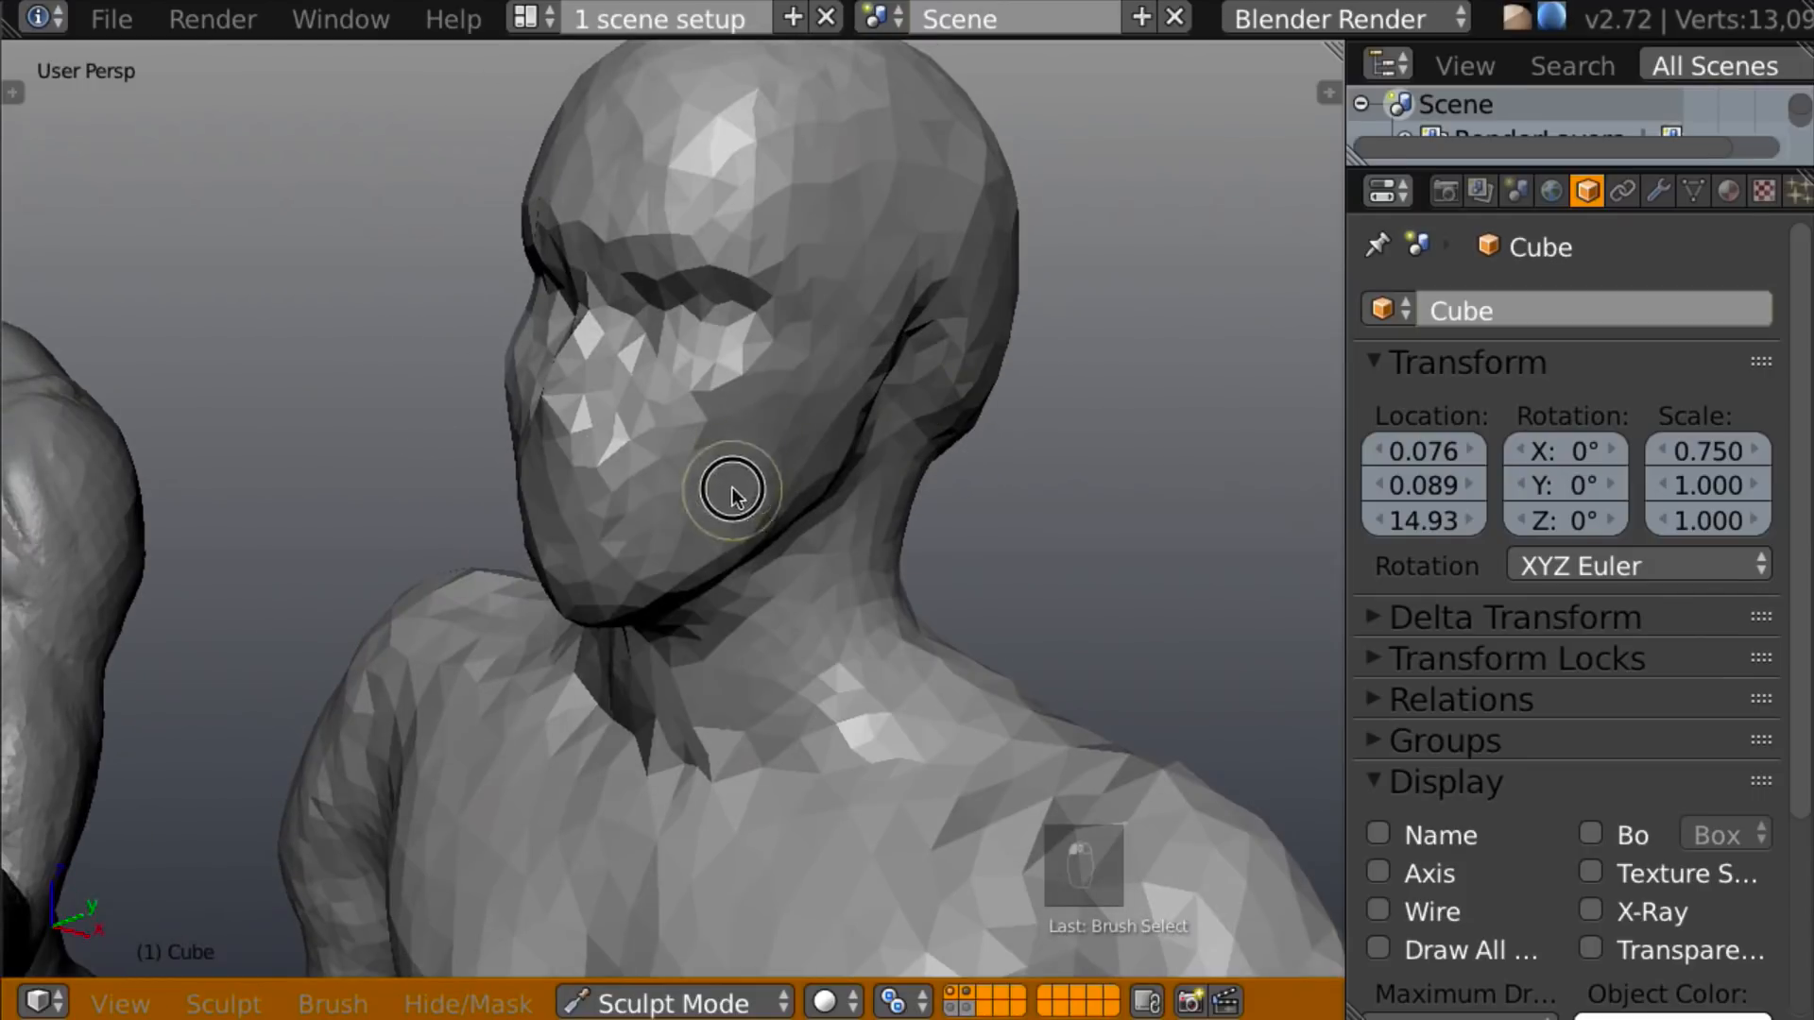
{"action": "mouse_move", "coordinate": [717, 455]}
{"action": "middle_mouse_down"}
{"action": "mouse_move", "coordinate": [1017, 361]}
{"action": "mouse_move", "coordinate": [843, 412]}
{"action": "mouse_move", "coordinate": [809, 455]}
{"action": "middle_mouse_up"}
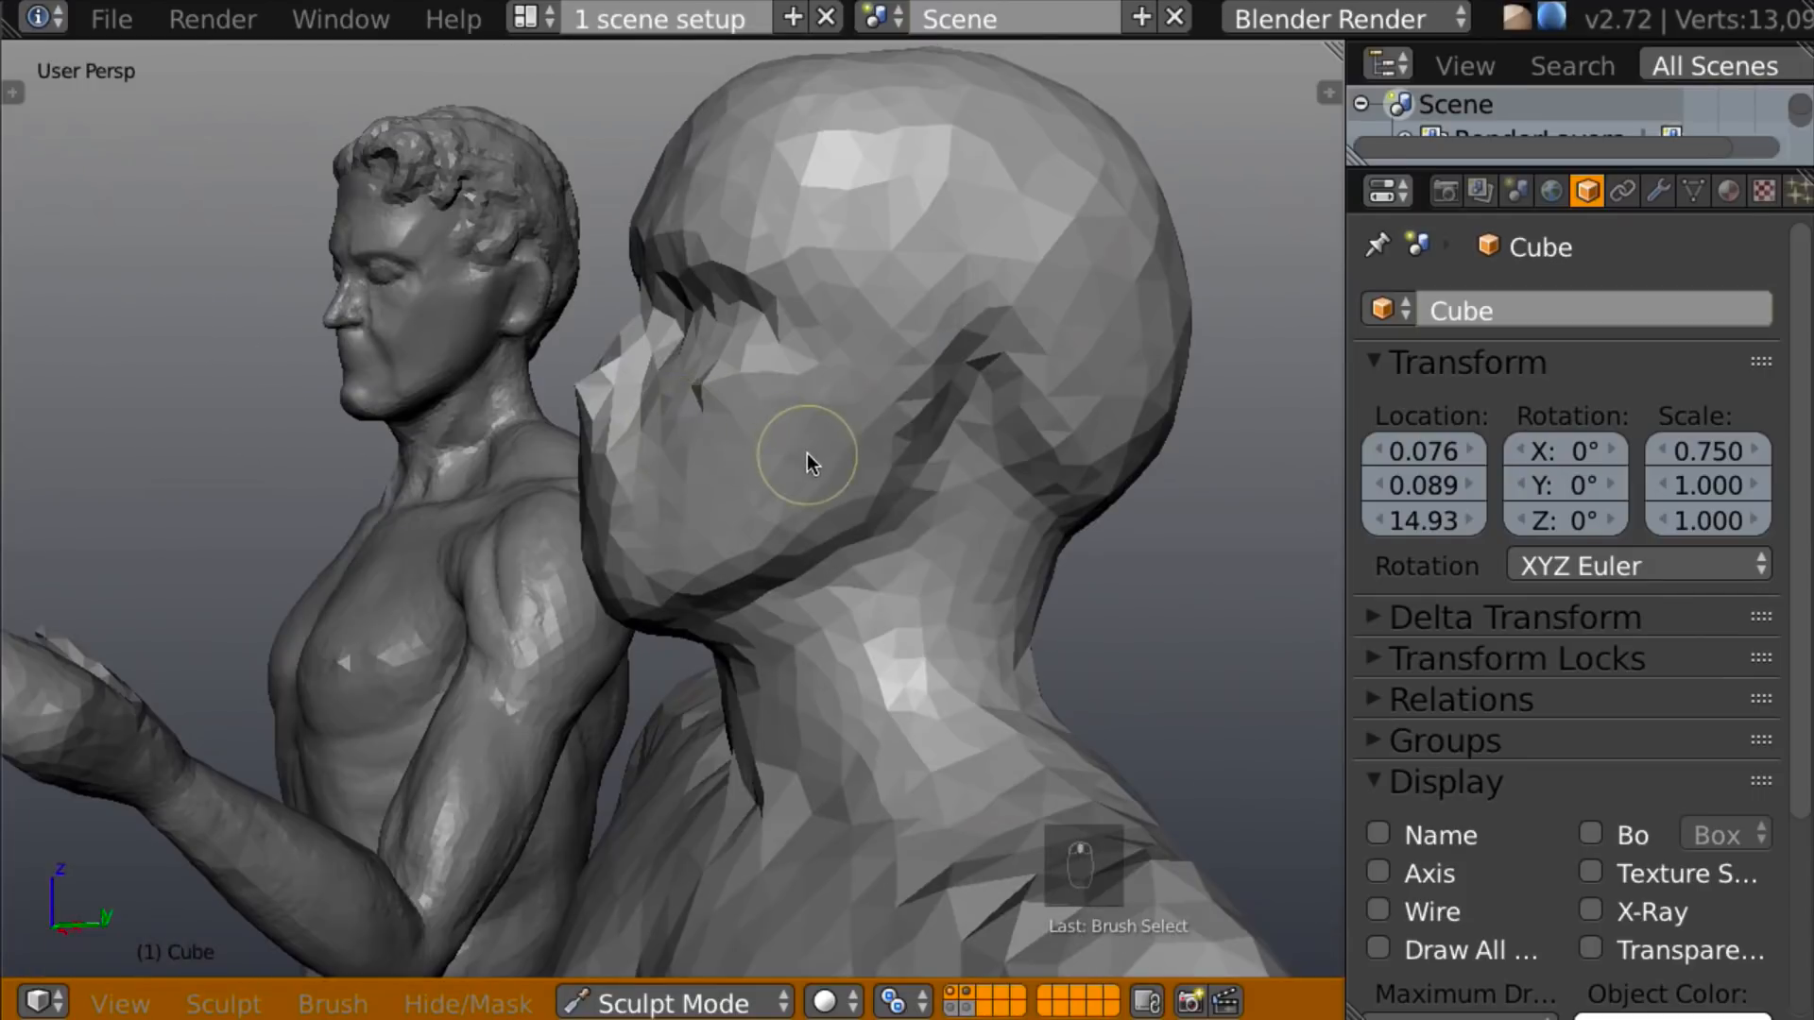
Shape the side of the face between the cheekbone and the jaw with the Clay and Scrape/Peaks brushes.
{"action": "key", "text": "c"}
{"action": "mouse_move", "coordinate": [835, 421]}
{"action": "left_mouse_down"}
{"action": "mouse_move", "coordinate": [829, 458]}
{"action": "mouse_move", "coordinate": [841, 442]}
{"action": "left_mouse_up"}
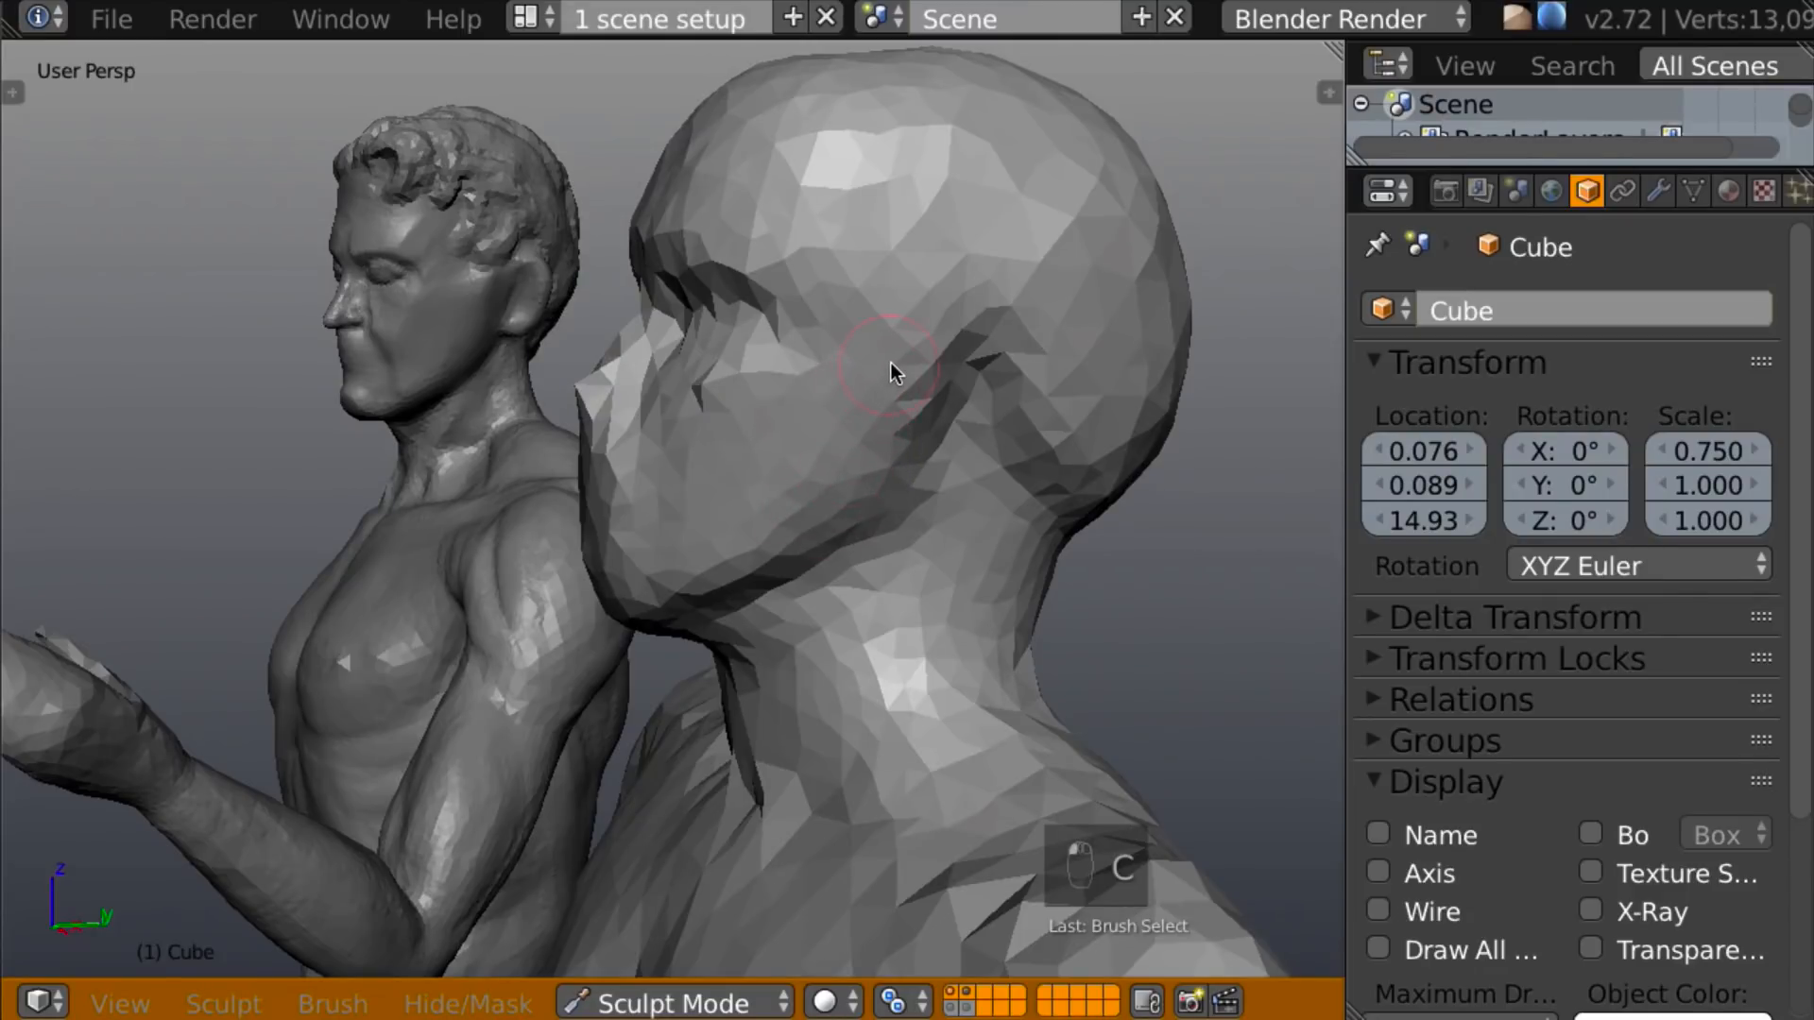
{"action": "key", "text": "l"}
{"action": "left_click_drag", "start_coordinate": [824, 457], "coordinate": [838, 422]}
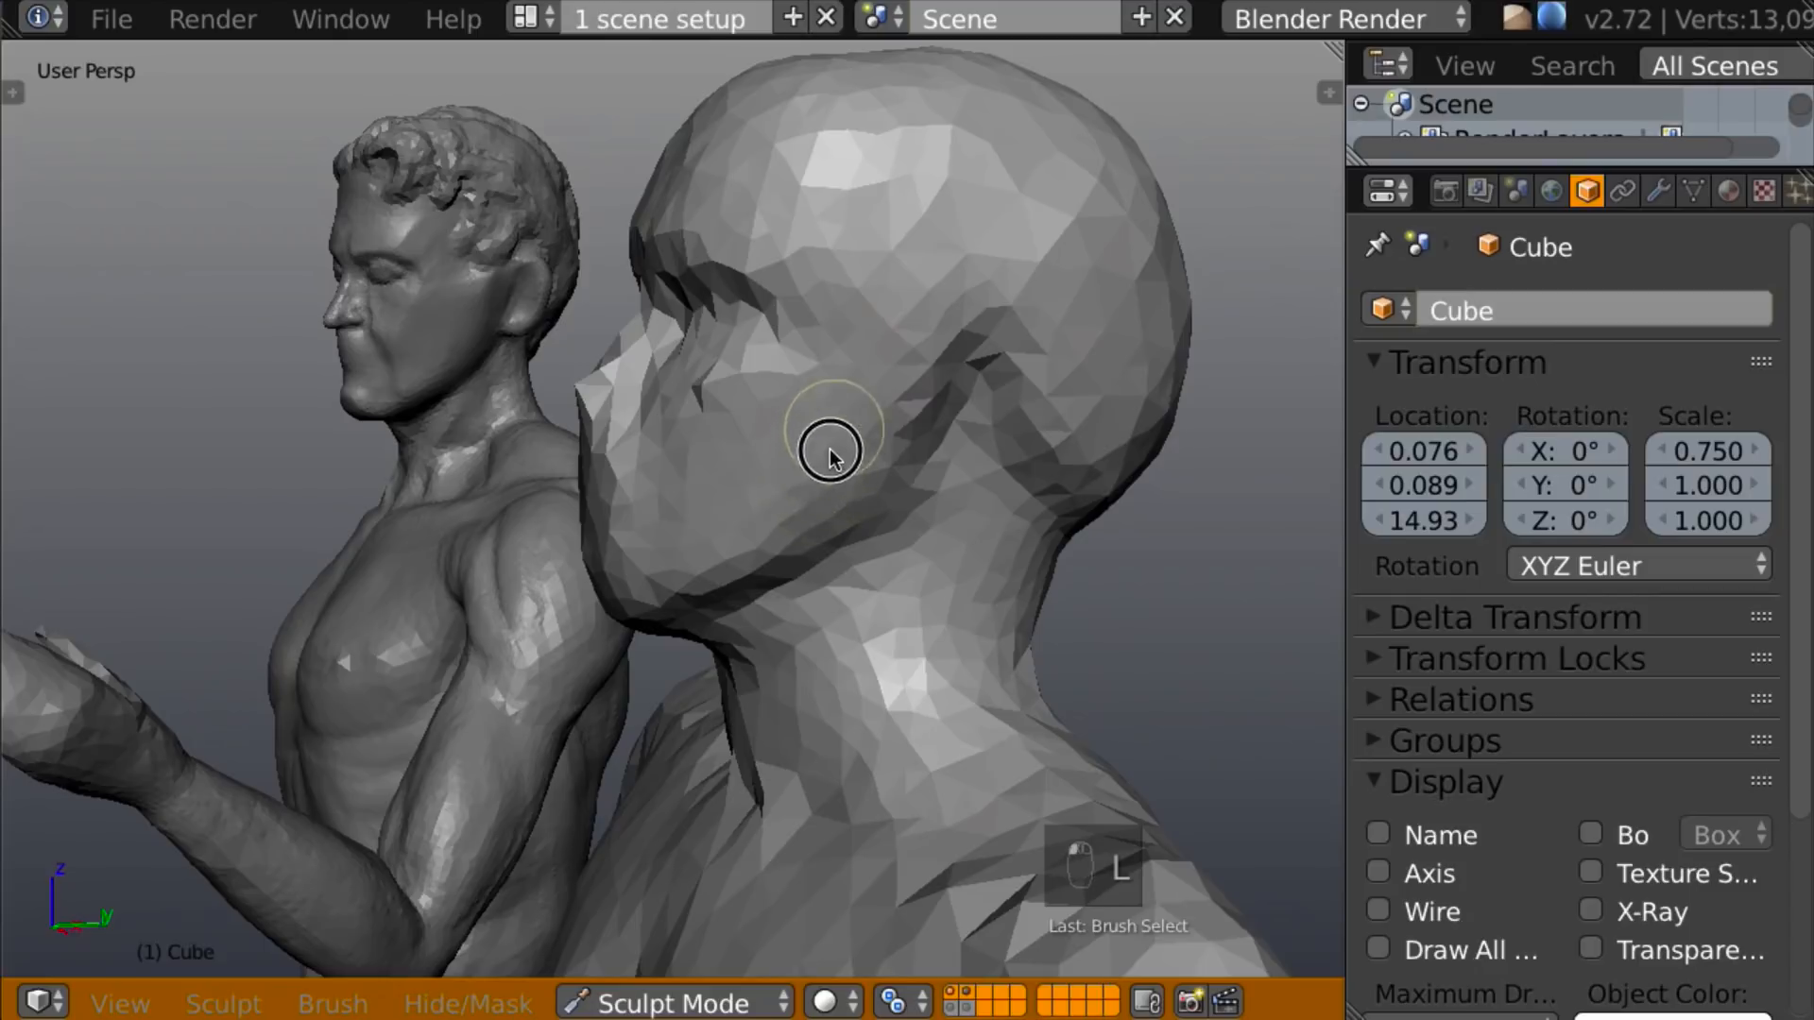
{"action": "middle_click_drag", "start_coordinate": [939, 412], "coordinate": [916, 490]}
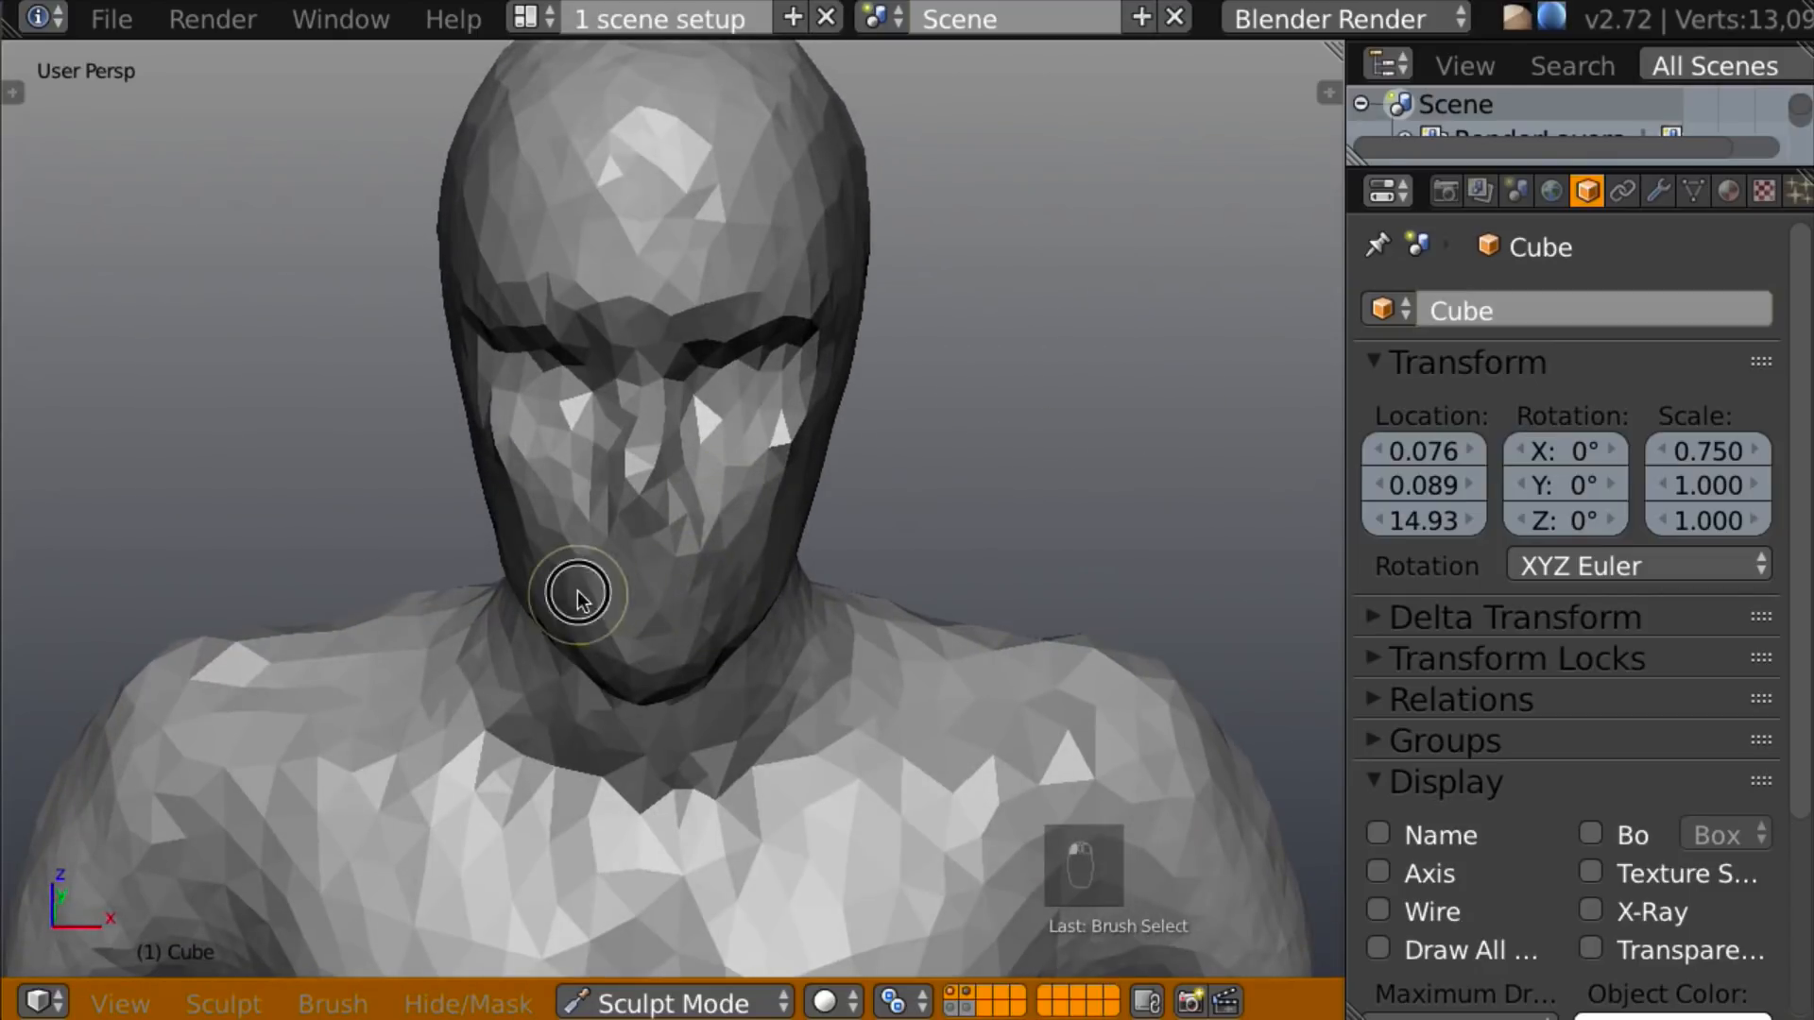
Refine the side of the chin and carve the mouth line and the fold beside it with the Crease brush.
{"action": "left_click_drag", "start_coordinate": [716, 574], "coordinate": [684, 632]}
{"action": "mouse_move", "coordinate": [492, 510]}
{"action": "middle_mouse_down"}
{"action": "mouse_move", "coordinate": [206, 426]}
{"action": "mouse_move", "coordinate": [314, 429]}
{"action": "mouse_move", "coordinate": [378, 376]}
{"action": "middle_mouse_up"}
{"action": "key", "text": "shift+c"}
{"action": "mouse_move", "coordinate": [571, 495]}
{"action": "middle_mouse_down"}
{"action": "mouse_move", "coordinate": [824, 529]}
{"action": "mouse_move", "coordinate": [642, 529]}
{"action": "mouse_move", "coordinate": [633, 356]}
{"action": "middle_mouse_up"}
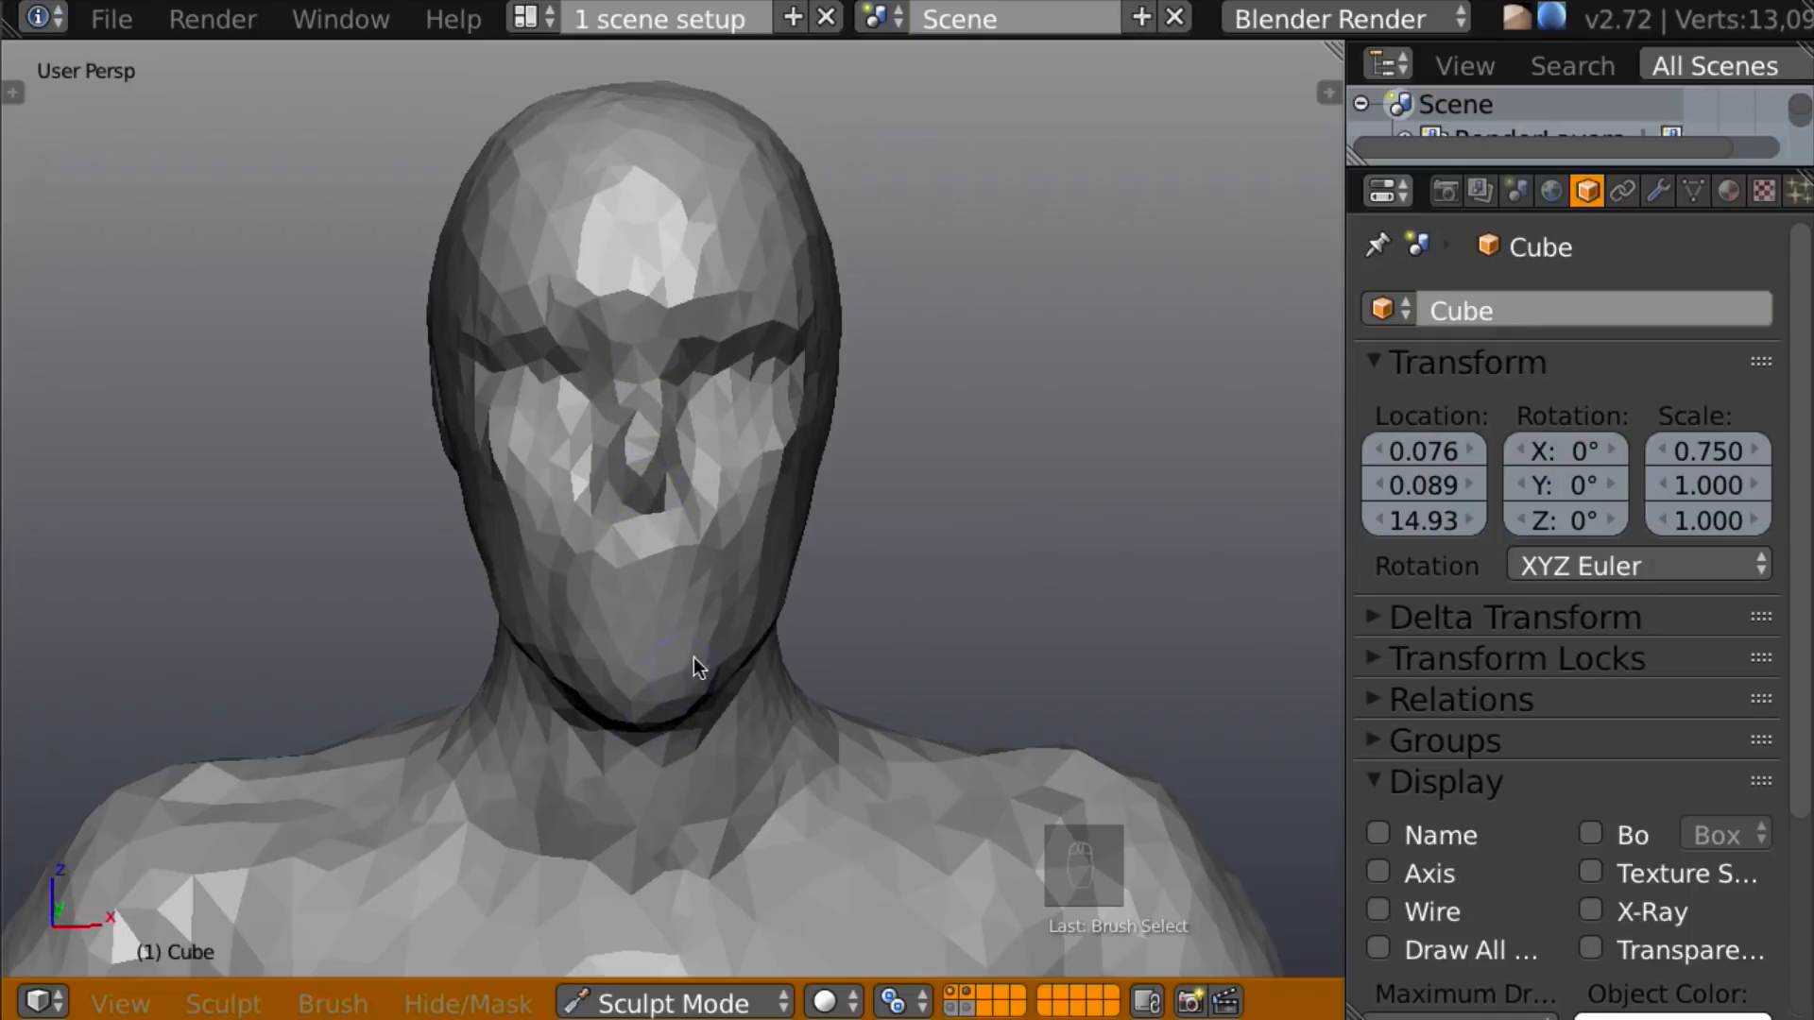
{"action": "mouse_move", "coordinate": [701, 527]}
{"action": "middle_mouse_down"}
{"action": "mouse_move", "coordinate": [708, 555]}
{"action": "mouse_move", "coordinate": [709, 539]}
{"action": "mouse_move", "coordinate": [586, 529]}
{"action": "mouse_move", "coordinate": [637, 589]}
{"action": "middle_mouse_up"}
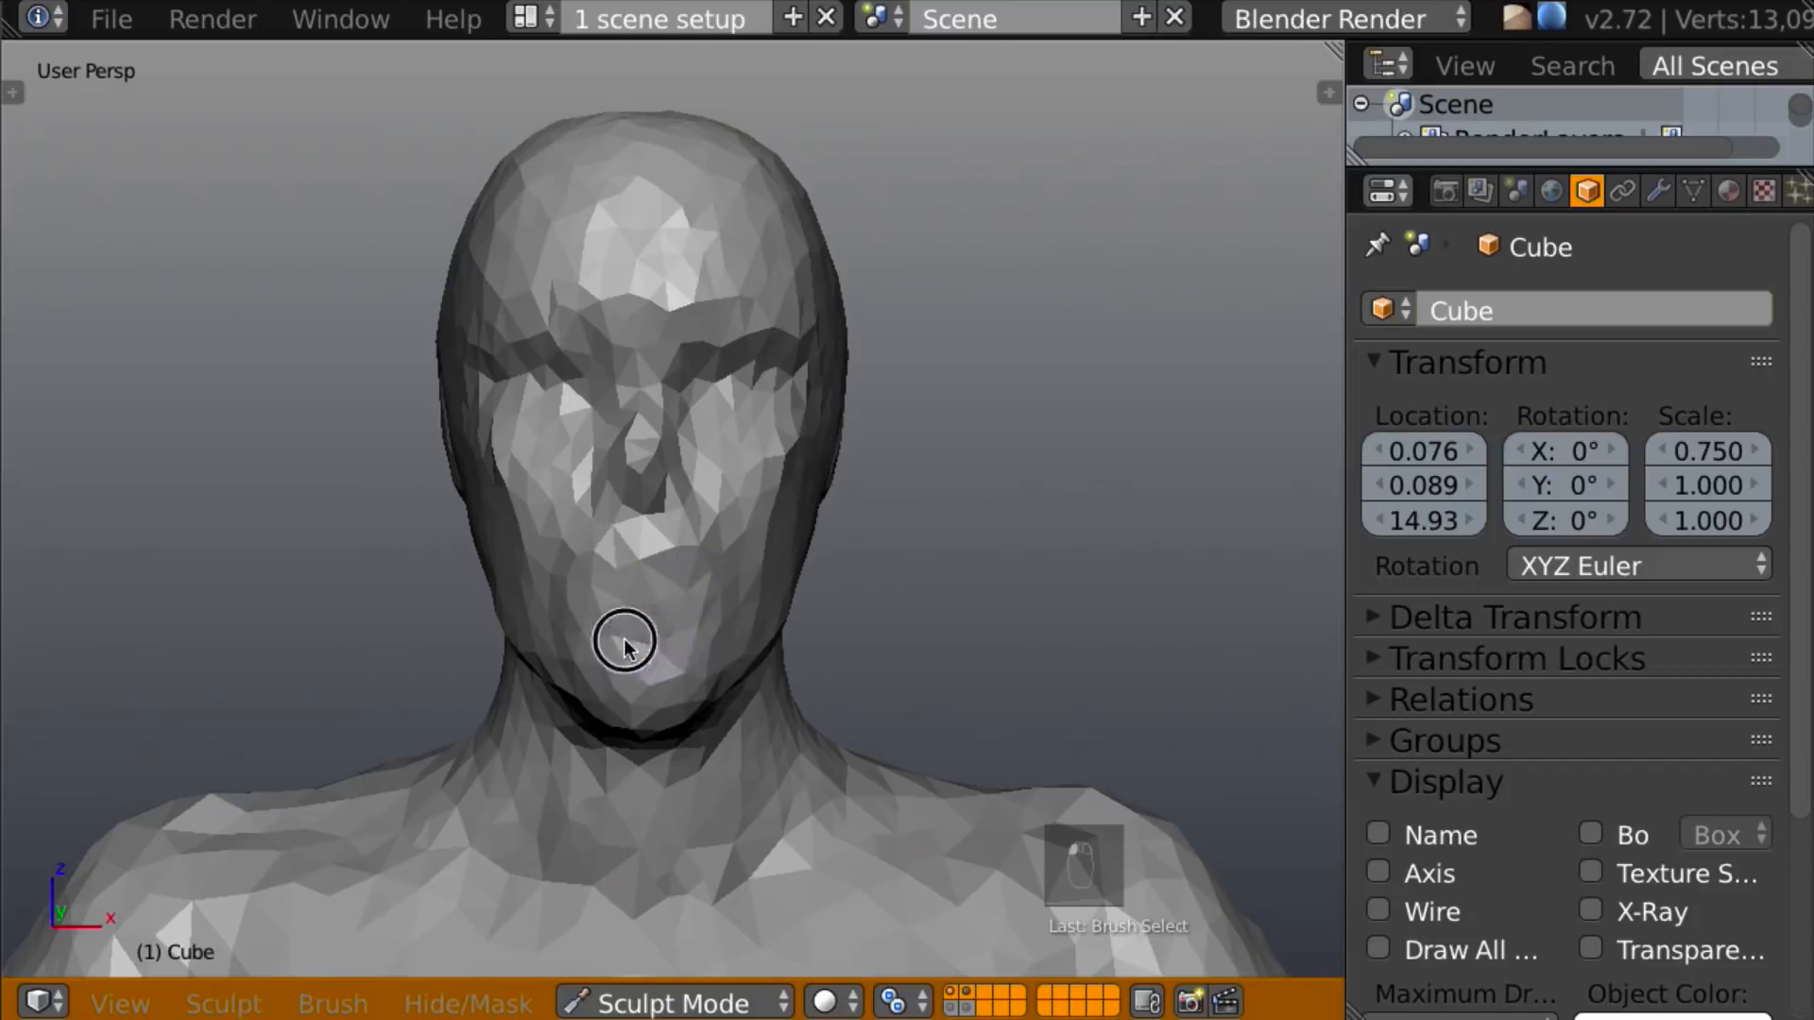
{"action": "mouse_move", "coordinate": [619, 641]}
{"action": "left_mouse_down"}
{"action": "mouse_move", "coordinate": [724, 652]}
{"action": "mouse_move", "coordinate": [652, 633]}
{"action": "left_mouse_up"}
{"action": "middle_click_drag", "start_coordinate": [682, 551], "coordinate": [716, 574]}
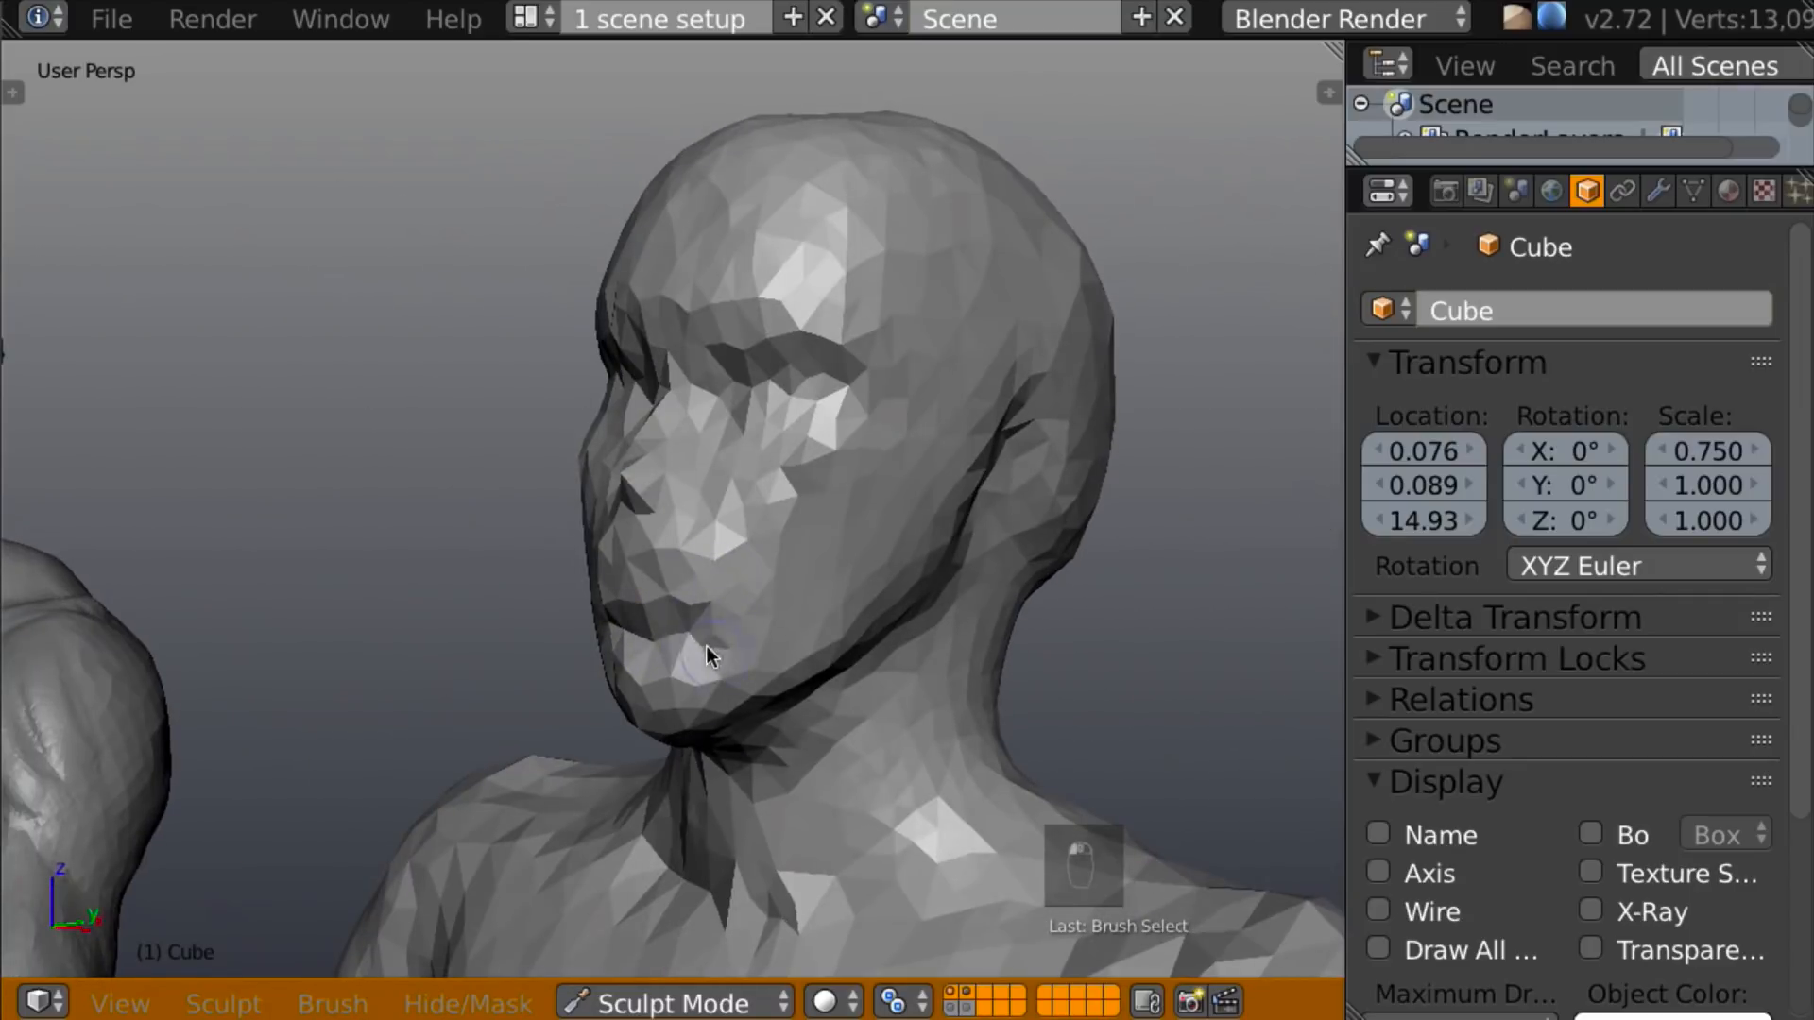
{"action": "middle_click_drag", "start_coordinate": [723, 665], "coordinate": [835, 535]}
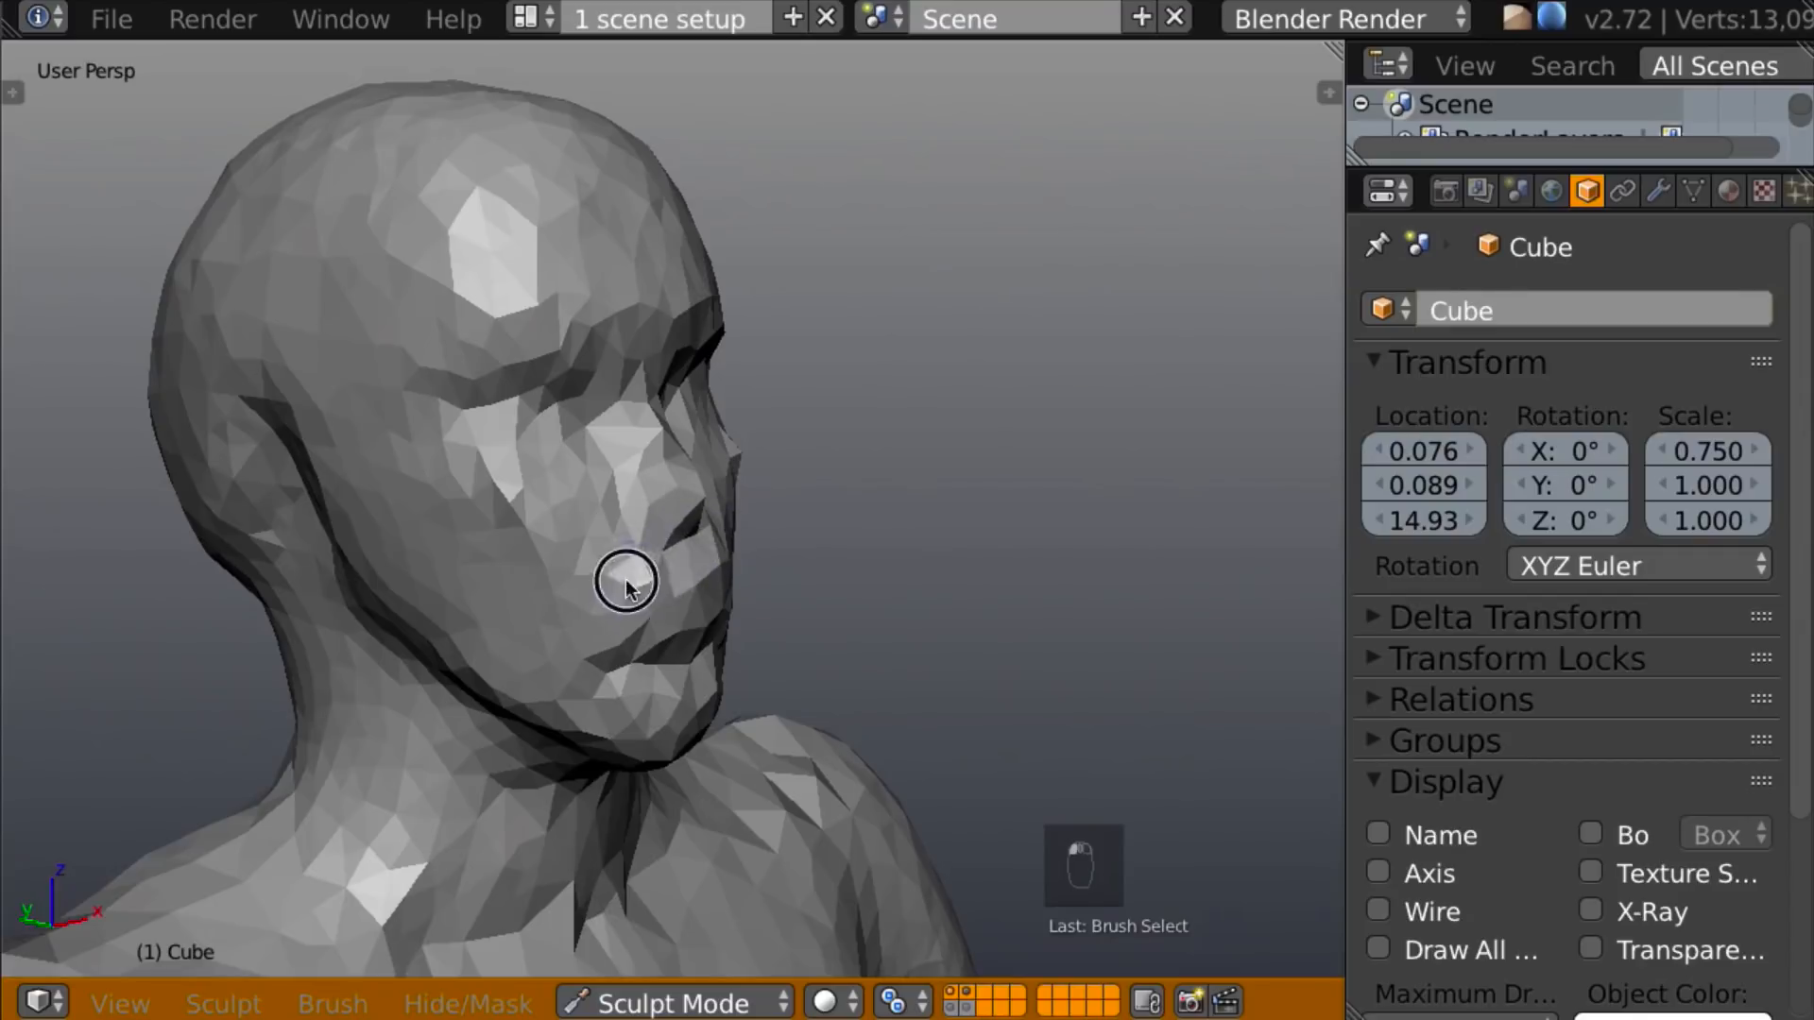
{"action": "mouse_move", "coordinate": [577, 628]}
{"action": "left_mouse_down"}
{"action": "mouse_move", "coordinate": [661, 565]}
{"action": "mouse_move", "coordinate": [637, 566]}
{"action": "left_mouse_up"}
Build up the lips and the area beside the mouth with a resized Clay brush.
{"action": "key", "text": "c"}
{"action": "mouse_move", "coordinate": [652, 480]}
{"action": "middle_mouse_down"}
{"action": "mouse_move", "coordinate": [807, 555]}
{"action": "mouse_move", "coordinate": [883, 529]}
{"action": "mouse_move", "coordinate": [983, 388]}
{"action": "middle_mouse_up"}
{"action": "key", "text": "f"}
{"action": "left_click", "coordinate": [734, 520]}
{"action": "scroll", "coordinate": [805, 538], "scroll_direction": "up", "scroll_amount": 4}
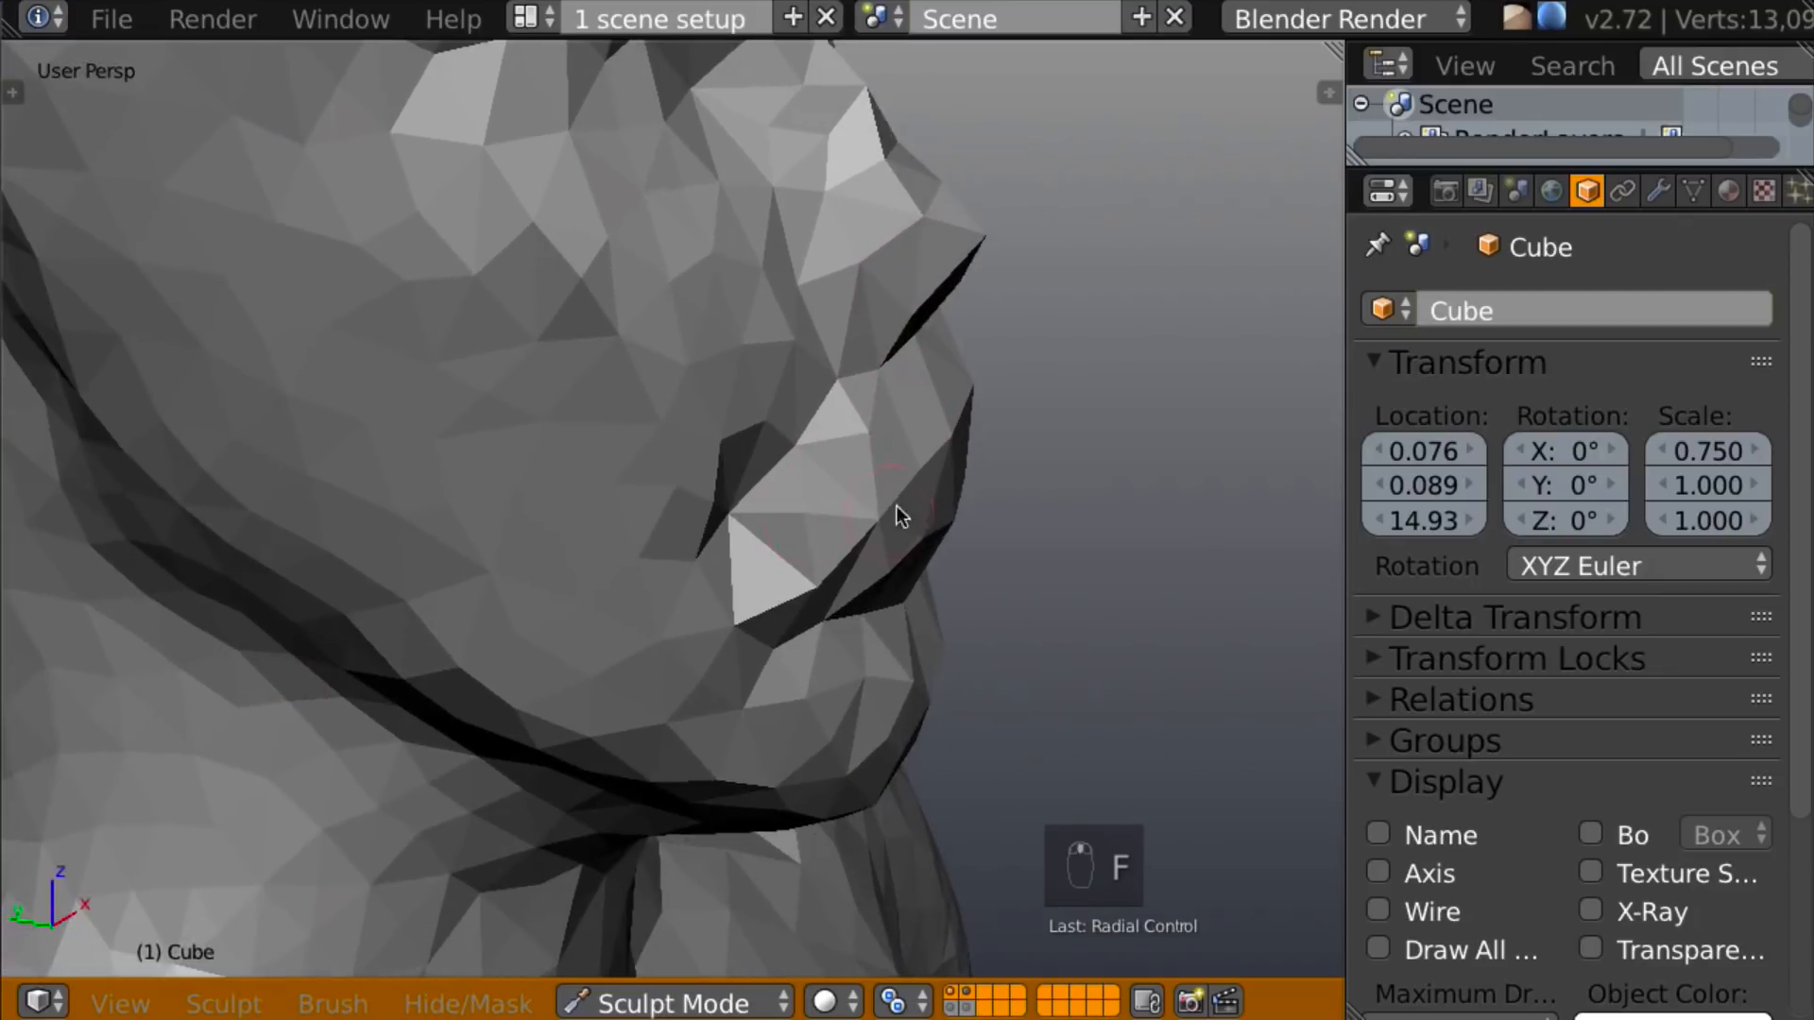
{"action": "middle_click_drag", "start_coordinate": [888, 507], "coordinate": [821, 538]}
{"action": "mouse_move", "coordinate": [893, 515]}
{"action": "left_mouse_down"}
{"action": "mouse_move", "coordinate": [883, 490]}
{"action": "mouse_move", "coordinate": [838, 502]}
{"action": "mouse_move", "coordinate": [773, 594]}
{"action": "mouse_move", "coordinate": [753, 558]}
{"action": "mouse_move", "coordinate": [721, 734]}
{"action": "mouse_move", "coordinate": [739, 529]}
{"action": "left_mouse_up"}
{"action": "middle_click_drag", "start_coordinate": [738, 529], "coordinate": [749, 315]}
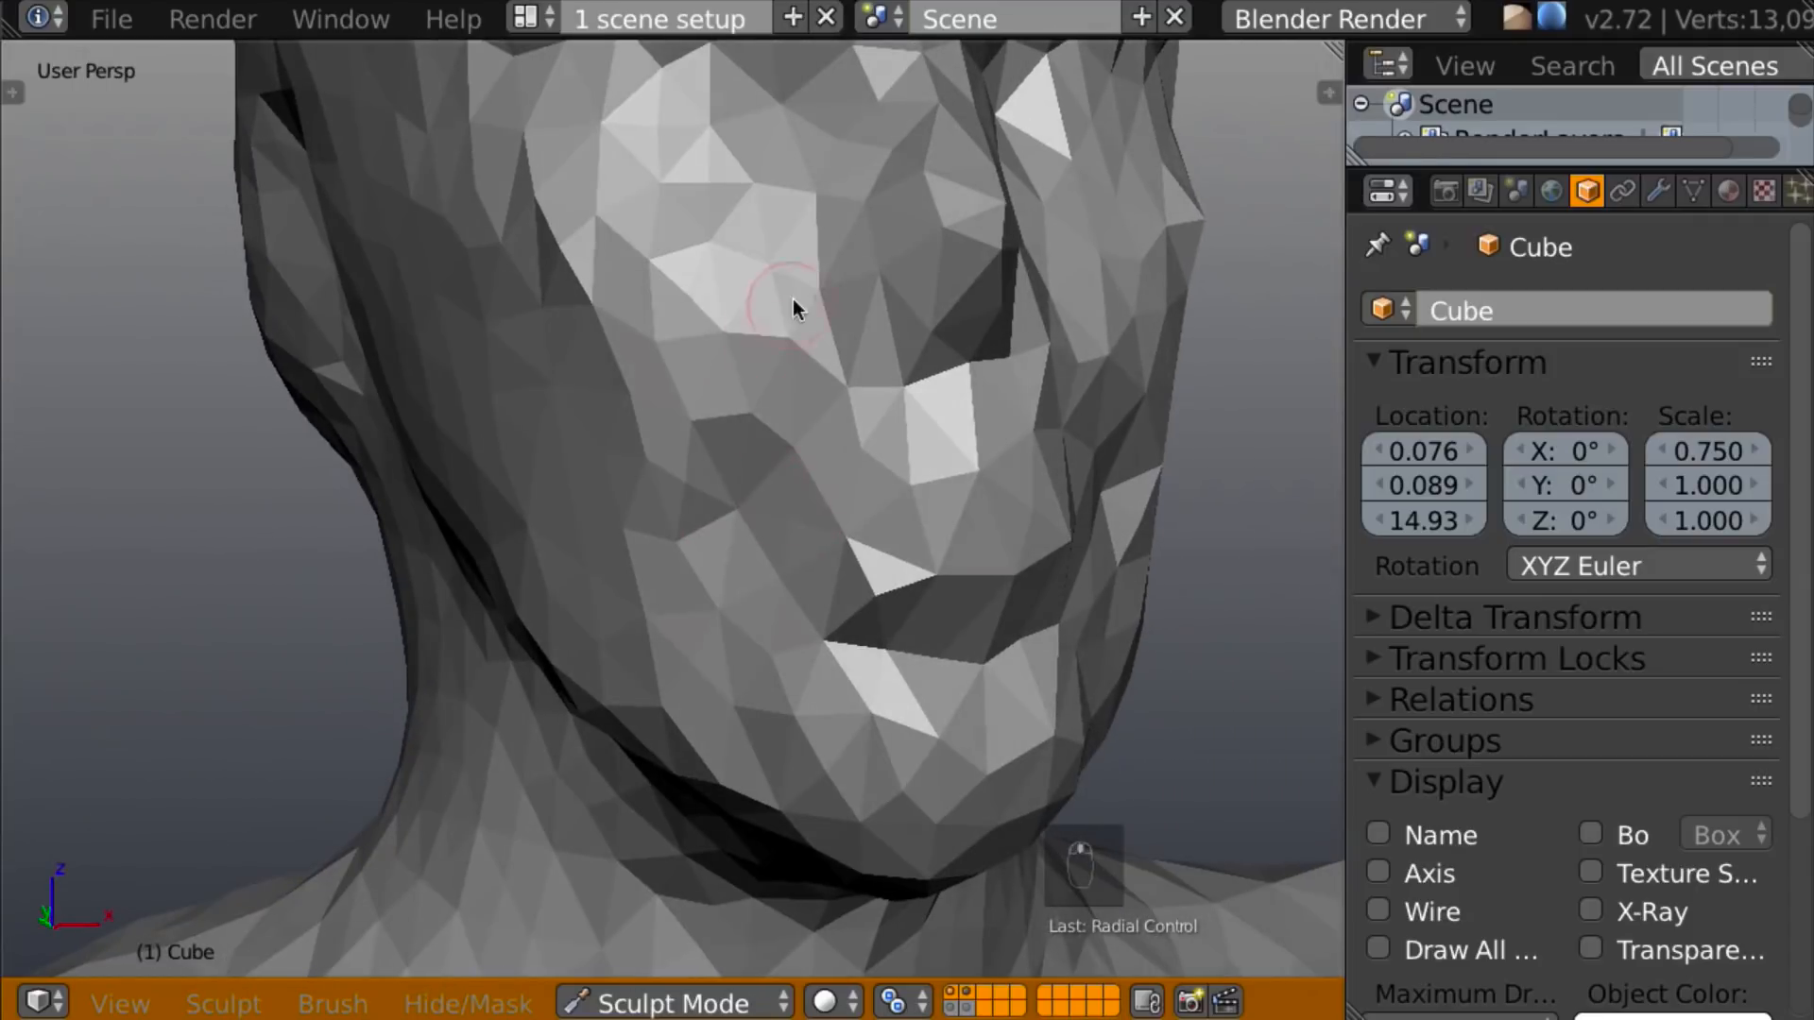
{"action": "left_click_drag", "start_coordinate": [706, 479], "coordinate": [693, 499]}
{"action": "mouse_move", "coordinate": [693, 499]}
{"action": "middle_mouse_down"}
{"action": "mouse_move", "coordinate": [981, 378]}
{"action": "mouse_move", "coordinate": [970, 368]}
{"action": "middle_mouse_up"}
Fill out the back of the skull behind the ear with the Clay brush.
{"action": "scroll", "coordinate": [920, 344], "scroll_direction": "down", "scroll_amount": 12}
{"action": "middle_click_drag", "start_coordinate": [870, 488], "coordinate": [718, 461]}
{"action": "middle_click_drag", "start_coordinate": [970, 461], "coordinate": [732, 429]}
{"action": "mouse_move", "coordinate": [722, 443]}
{"action": "left_mouse_down"}
{"action": "mouse_move", "coordinate": [713, 425]}
{"action": "mouse_move", "coordinate": [718, 458]}
{"action": "left_mouse_up"}
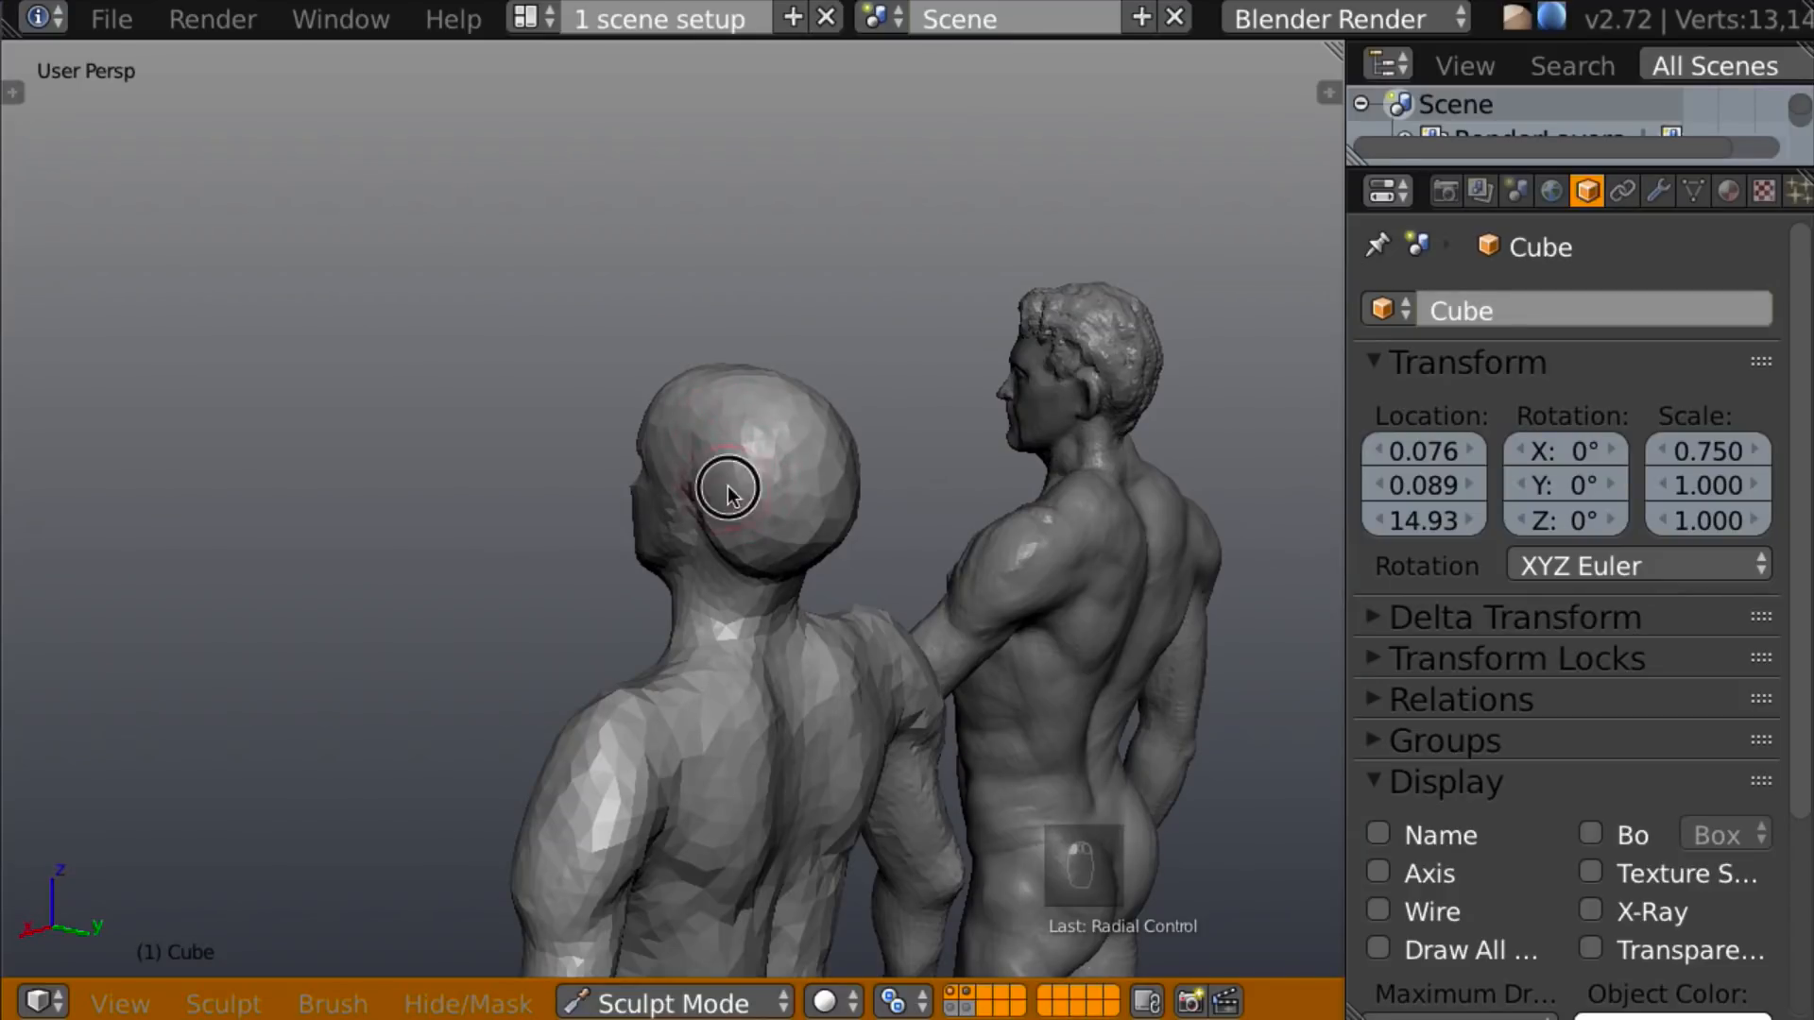
{"action": "mouse_move", "coordinate": [773, 463]}
{"action": "middle_mouse_down"}
{"action": "mouse_move", "coordinate": [684, 463]}
{"action": "mouse_move", "coordinate": [501, 393]}
{"action": "mouse_move", "coordinate": [560, 416]}
{"action": "mouse_move", "coordinate": [542, 445]}
{"action": "mouse_move", "coordinate": [802, 409]}
{"action": "mouse_move", "coordinate": [806, 425]}
{"action": "middle_mouse_up"}
{"action": "left_click_drag", "start_coordinate": [806, 425], "coordinate": [782, 501]}
{"action": "middle_click_drag", "start_coordinate": [782, 501], "coordinate": [1036, 516]}
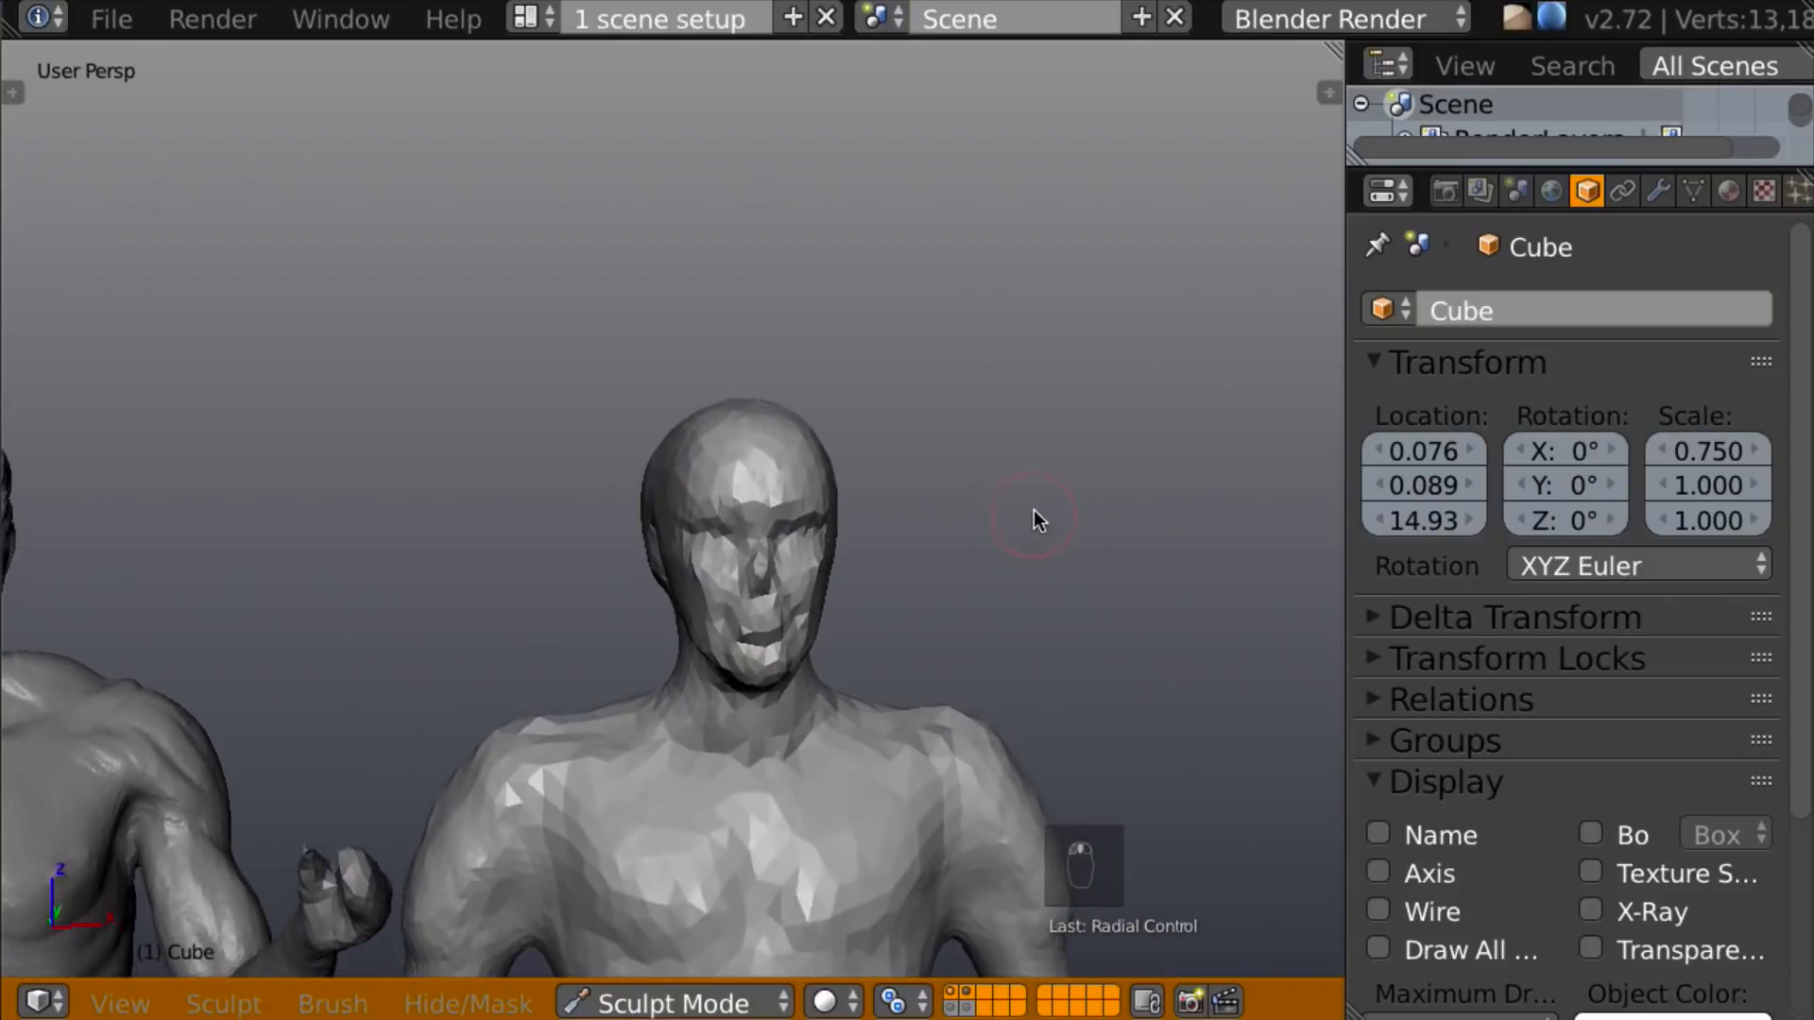
Carve a groove along the upper edge of the cheekbone toward the ear with the Crease brush.
{"action": "scroll", "coordinate": [1036, 516], "scroll_direction": "down", "scroll_amount": 5}
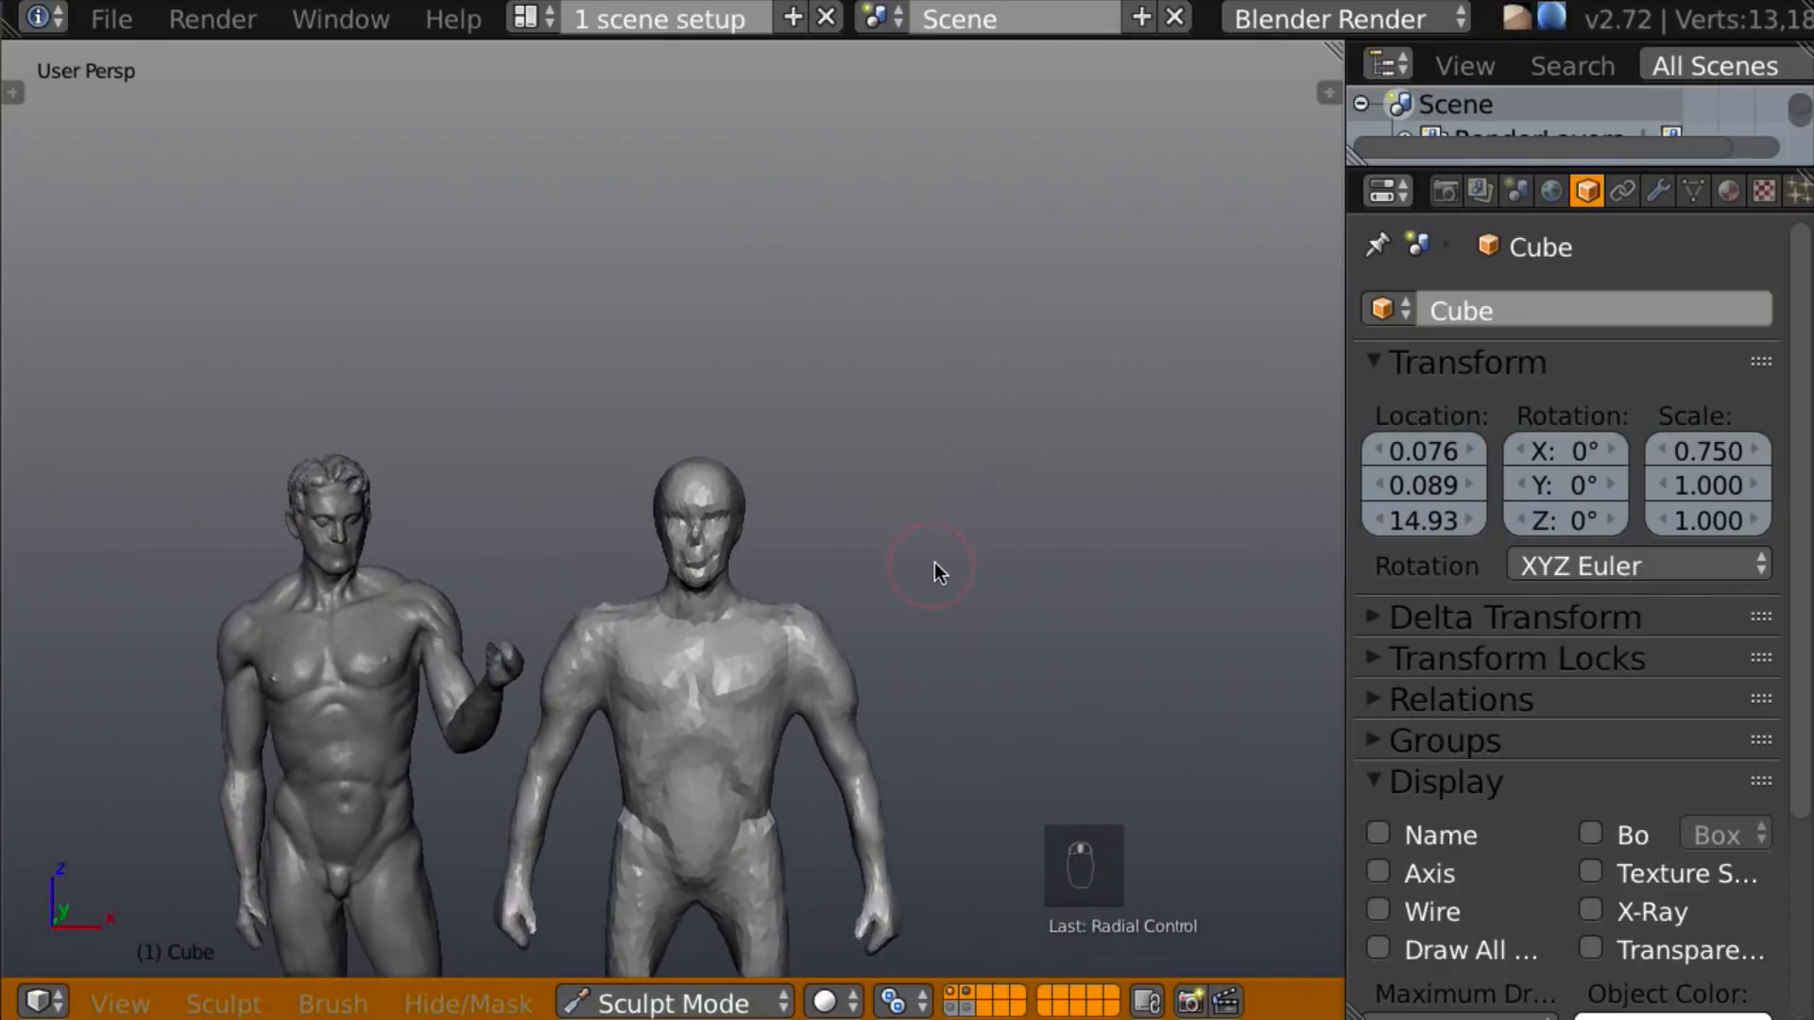
{"action": "middle_click_drag", "start_coordinate": [932, 564], "coordinate": [950, 559]}
{"action": "scroll", "coordinate": [951, 534], "scroll_direction": "up", "scroll_amount": 4}
{"action": "scroll", "coordinate": [964, 463], "scroll_direction": "up", "scroll_amount": 1}
{"action": "mouse_move", "coordinate": [984, 486]}
{"action": "middle_mouse_down"}
{"action": "mouse_move", "coordinate": [867, 559]}
{"action": "mouse_move", "coordinate": [923, 567]}
{"action": "mouse_move", "coordinate": [567, 567]}
{"action": "middle_mouse_up"}
{"action": "scroll", "coordinate": [899, 524], "scroll_direction": "up", "scroll_amount": 2}
{"action": "key", "text": "shift+c"}
{"action": "mouse_move", "coordinate": [567, 558]}
{"action": "left_mouse_down"}
{"action": "mouse_move", "coordinate": [630, 540]}
{"action": "mouse_move", "coordinate": [650, 543]}
{"action": "mouse_move", "coordinate": [595, 569]}
{"action": "mouse_move", "coordinate": [690, 567]}
{"action": "left_mouse_up"}
{"action": "mouse_move", "coordinate": [775, 567]}
{"action": "middle_mouse_down"}
{"action": "mouse_move", "coordinate": [1053, 535]}
{"action": "mouse_move", "coordinate": [802, 608]}
{"action": "mouse_move", "coordinate": [779, 548]}
{"action": "middle_mouse_up"}
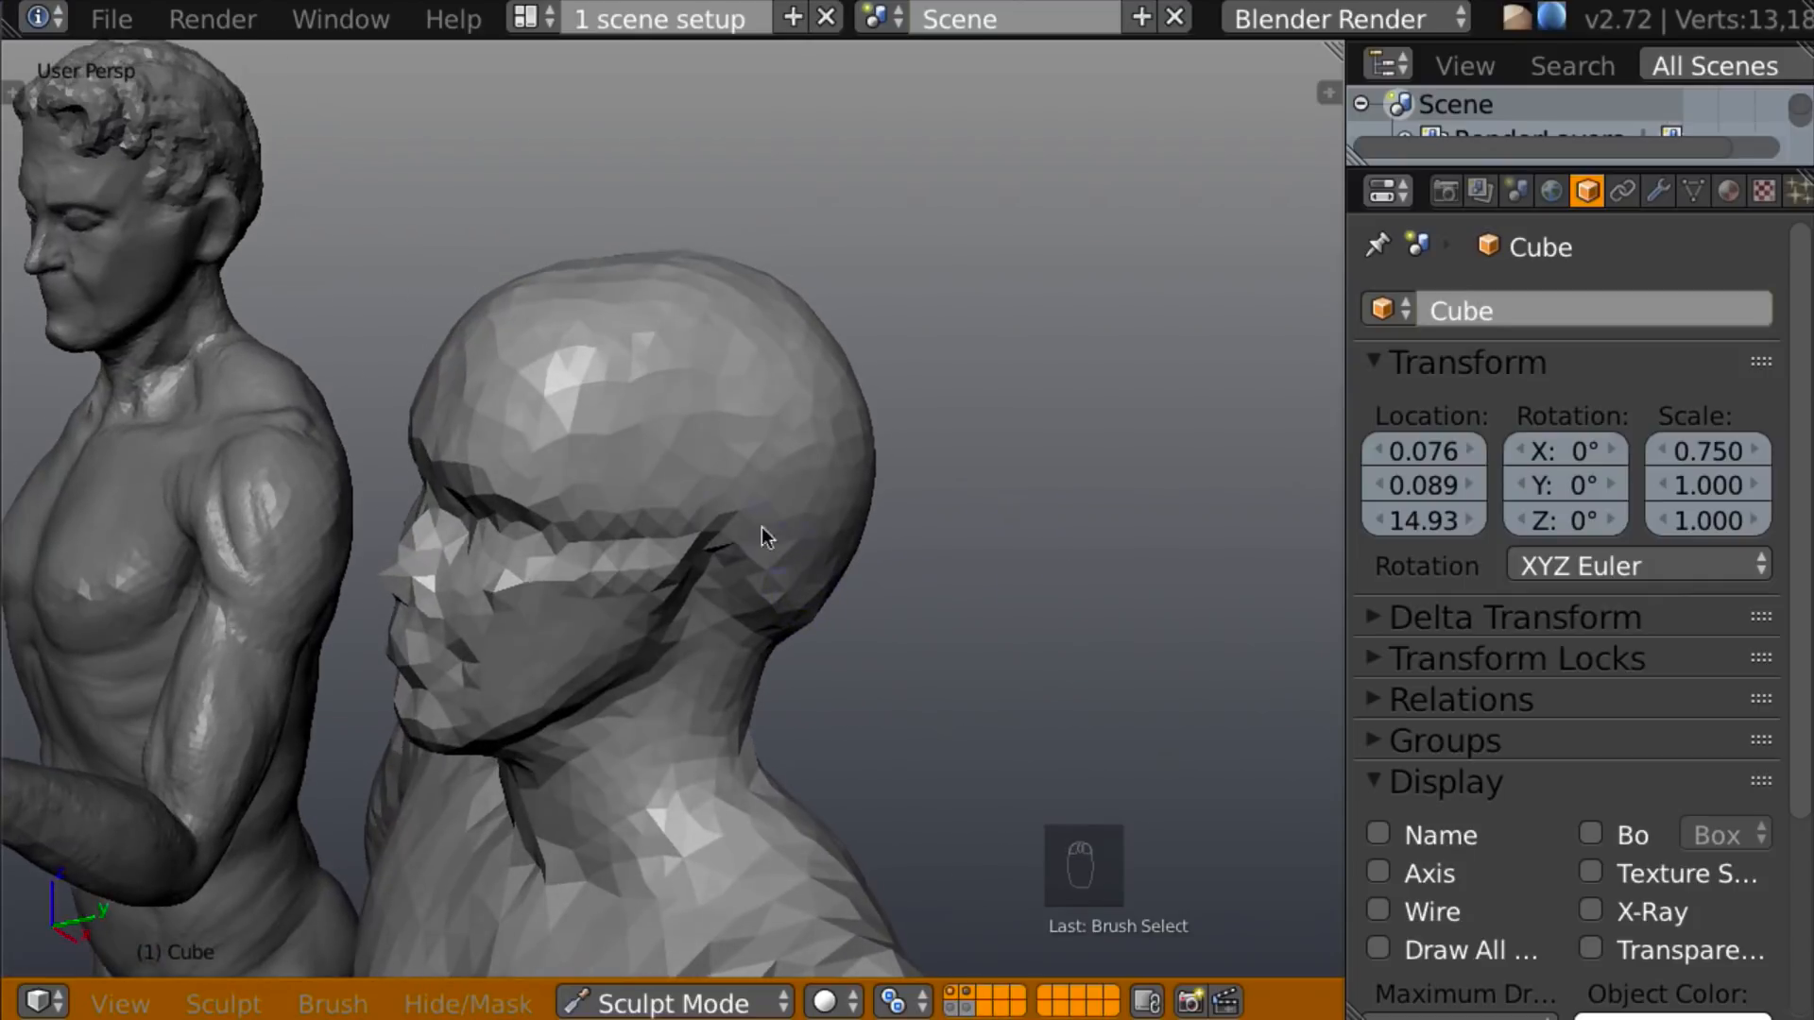
Fill in the temple above the cheekbone groove with the Clay brush.
{"action": "key", "text": "c"}
{"action": "mouse_move", "coordinate": [594, 500]}
{"action": "left_mouse_down"}
{"action": "mouse_move", "coordinate": [573, 508]}
{"action": "mouse_move", "coordinate": [591, 496]}
{"action": "left_mouse_up"}
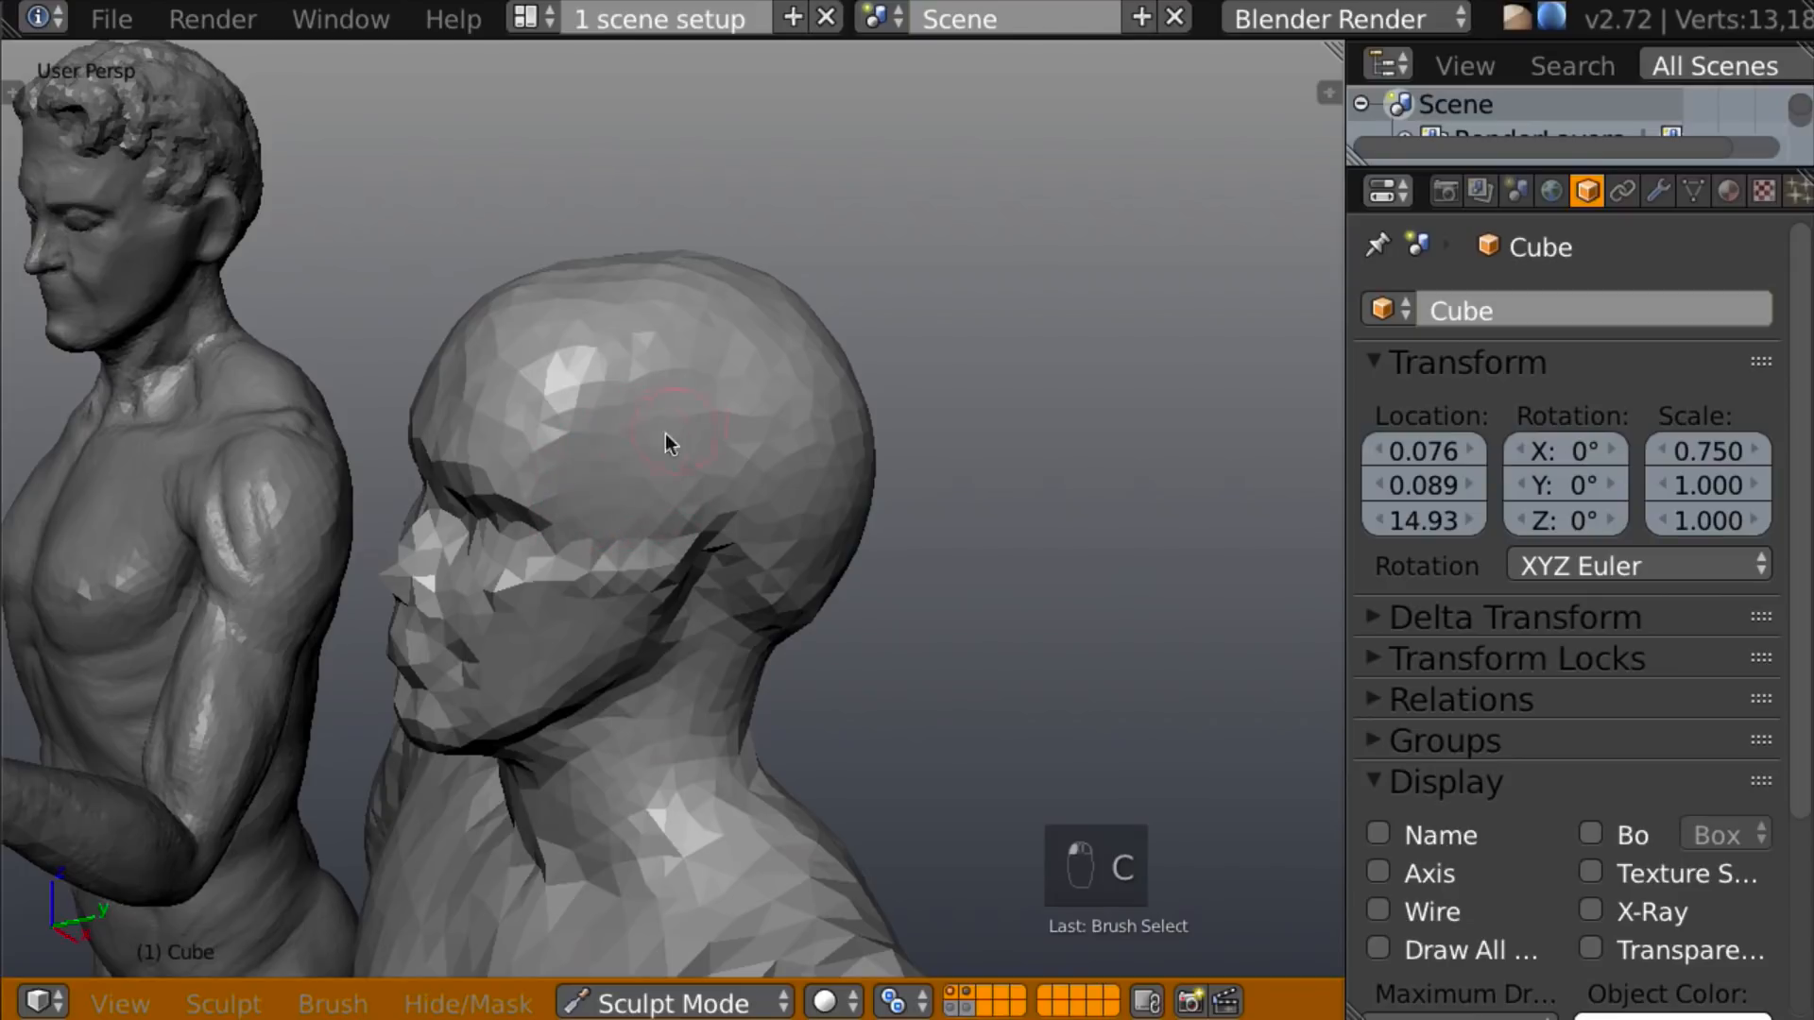
{"action": "mouse_move", "coordinate": [608, 437]}
{"action": "middle_mouse_down"}
{"action": "mouse_move", "coordinate": [802, 412]}
{"action": "mouse_move", "coordinate": [995, 355]}
{"action": "mouse_move", "coordinate": [705, 406]}
{"action": "middle_mouse_up"}
{"action": "mouse_move", "coordinate": [539, 461]}
{"action": "left_mouse_down"}
{"action": "mouse_move", "coordinate": [523, 490]}
{"action": "mouse_move", "coordinate": [535, 459]}
{"action": "left_mouse_up"}
Add Clay brush volume to the lower back beside the spine, using the reference figure's back as a guide.
{"action": "mouse_move", "coordinate": [624, 352]}
{"action": "middle_mouse_down"}
{"action": "mouse_move", "coordinate": [782, 231]}
{"action": "mouse_move", "coordinate": [740, 255]}
{"action": "mouse_move", "coordinate": [452, 266]}
{"action": "mouse_move", "coordinate": [773, 458]}
{"action": "mouse_move", "coordinate": [960, 406]}
{"action": "mouse_move", "coordinate": [951, 393]}
{"action": "mouse_move", "coordinate": [886, 454]}
{"action": "mouse_move", "coordinate": [899, 421]}
{"action": "mouse_move", "coordinate": [876, 399]}
{"action": "mouse_move", "coordinate": [850, 480]}
{"action": "mouse_move", "coordinate": [854, 448]}
{"action": "mouse_move", "coordinate": [888, 426]}
{"action": "middle_mouse_up"}
{"action": "scroll", "coordinate": [830, 497], "scroll_direction": "down", "scroll_amount": 5}
{"action": "mouse_move", "coordinate": [796, 510]}
{"action": "middle_mouse_down"}
{"action": "mouse_move", "coordinate": [892, 547]}
{"action": "mouse_move", "coordinate": [452, 524]}
{"action": "mouse_move", "coordinate": [783, 518]}
{"action": "mouse_move", "coordinate": [340, 531]}
{"action": "mouse_move", "coordinate": [198, 514]}
{"action": "mouse_move", "coordinate": [413, 538]}
{"action": "mouse_move", "coordinate": [529, 506]}
{"action": "middle_mouse_up"}
{"action": "scroll", "coordinate": [883, 565], "scroll_direction": "up", "scroll_amount": 4}
{"action": "scroll", "coordinate": [907, 518], "scroll_direction": "up", "scroll_amount": 3}
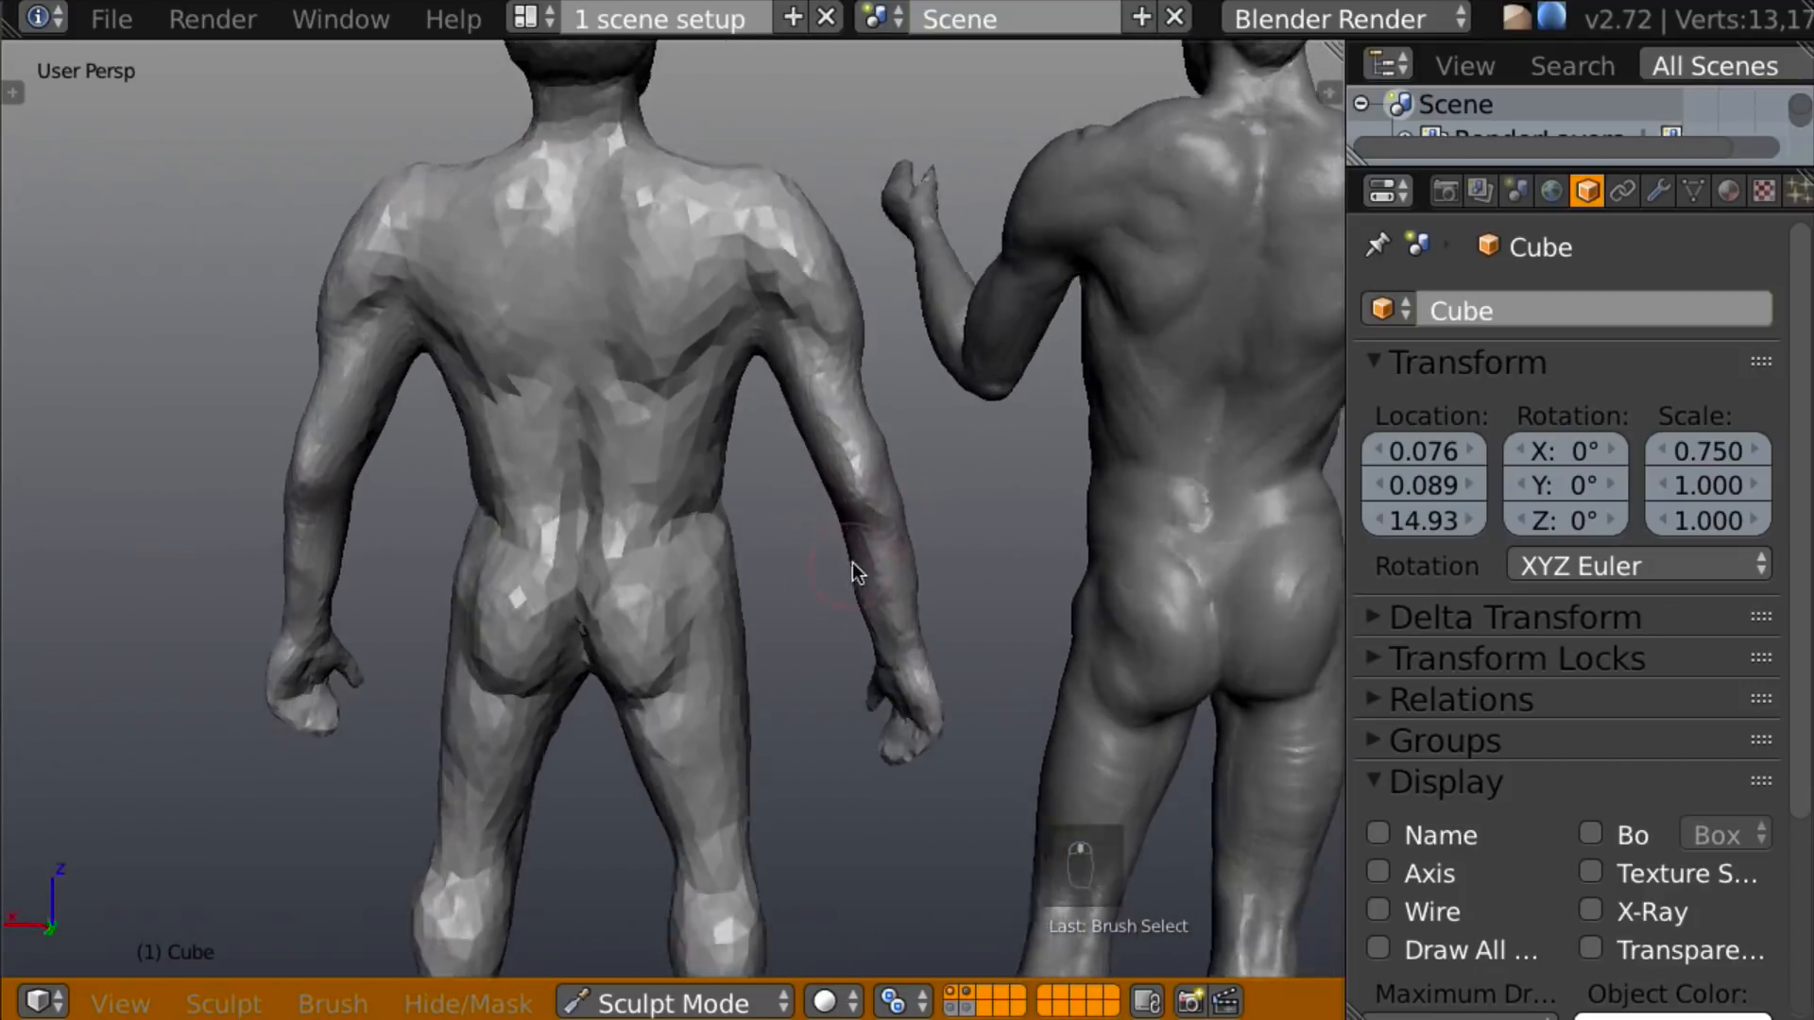
{"action": "middle_click_drag", "start_coordinate": [852, 563], "coordinate": [875, 557]}
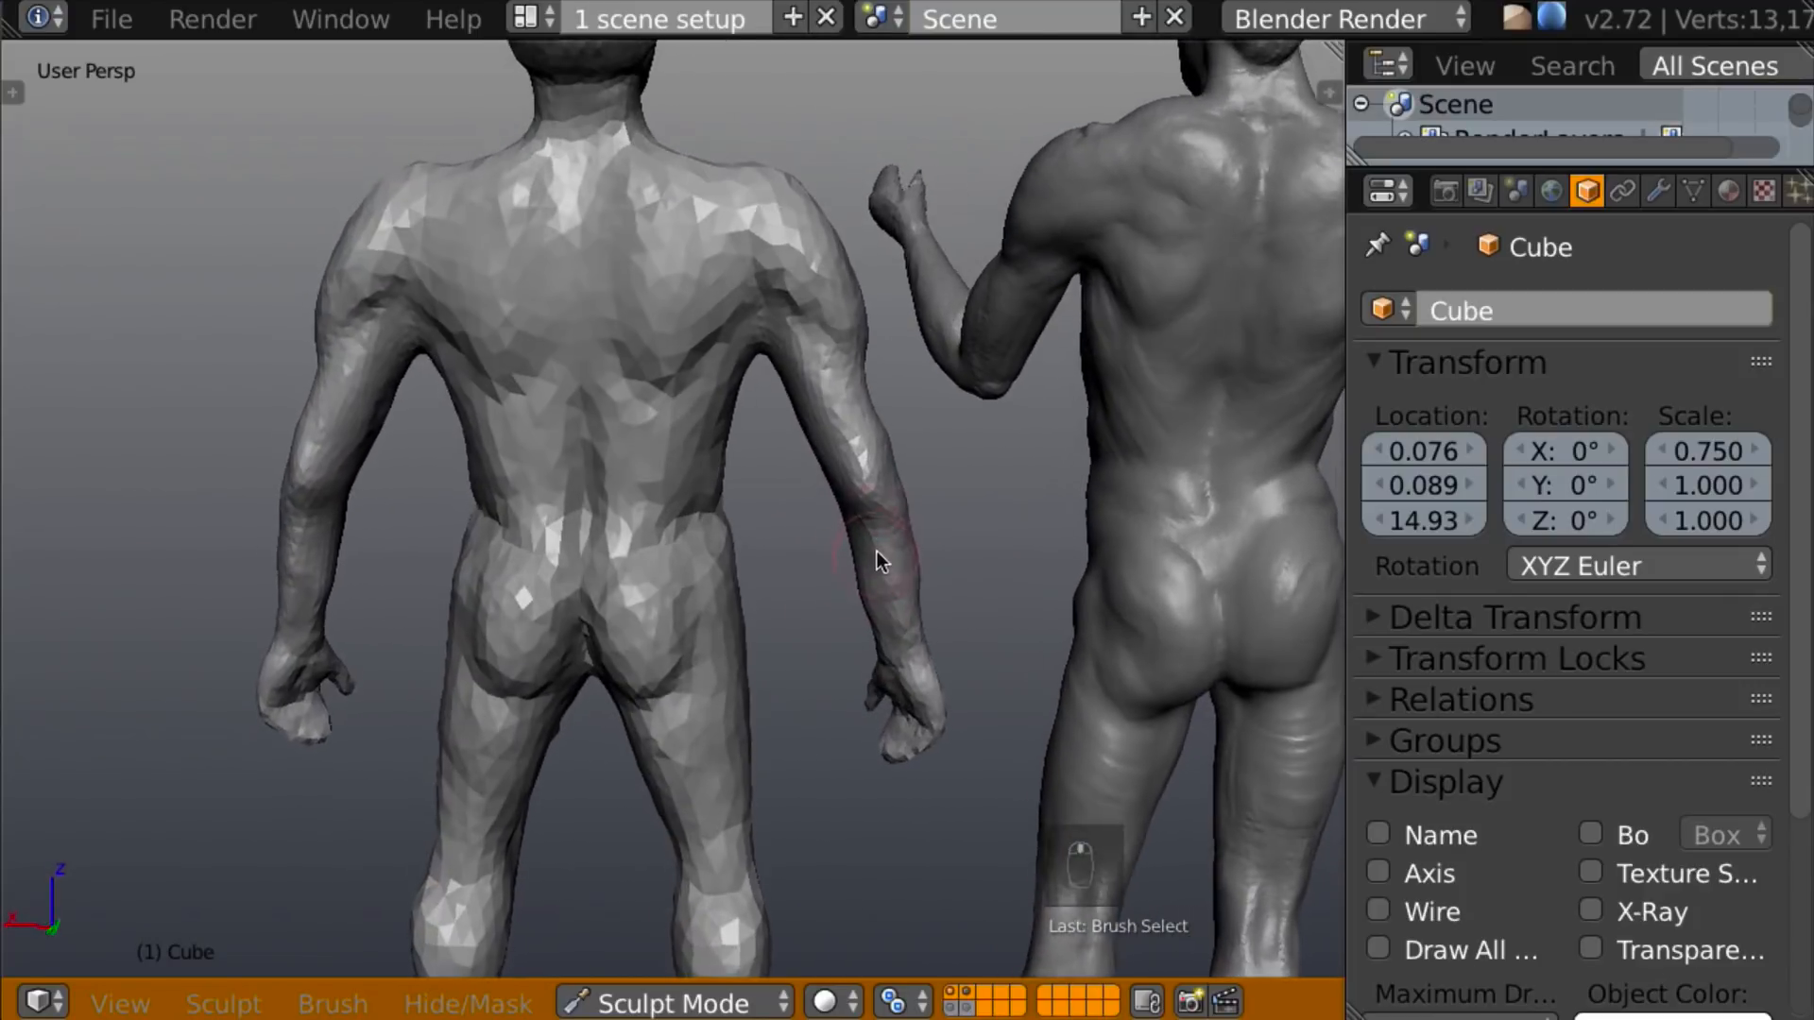
{"action": "left_click_drag", "start_coordinate": [655, 495], "coordinate": [631, 478]}
{"action": "mouse_move", "coordinate": [631, 479]}
{"action": "middle_mouse_down"}
{"action": "mouse_move", "coordinate": [815, 429]}
{"action": "mouse_move", "coordinate": [764, 395]}
{"action": "mouse_move", "coordinate": [807, 373]}
{"action": "mouse_move", "coordinate": [810, 485]}
{"action": "mouse_move", "coordinate": [700, 445]}
{"action": "mouse_move", "coordinate": [697, 473]}
{"action": "middle_mouse_up"}
{"action": "left_click_drag", "start_coordinate": [696, 474], "coordinate": [682, 518]}
{"action": "middle_click_drag", "start_coordinate": [762, 415], "coordinate": [737, 359]}
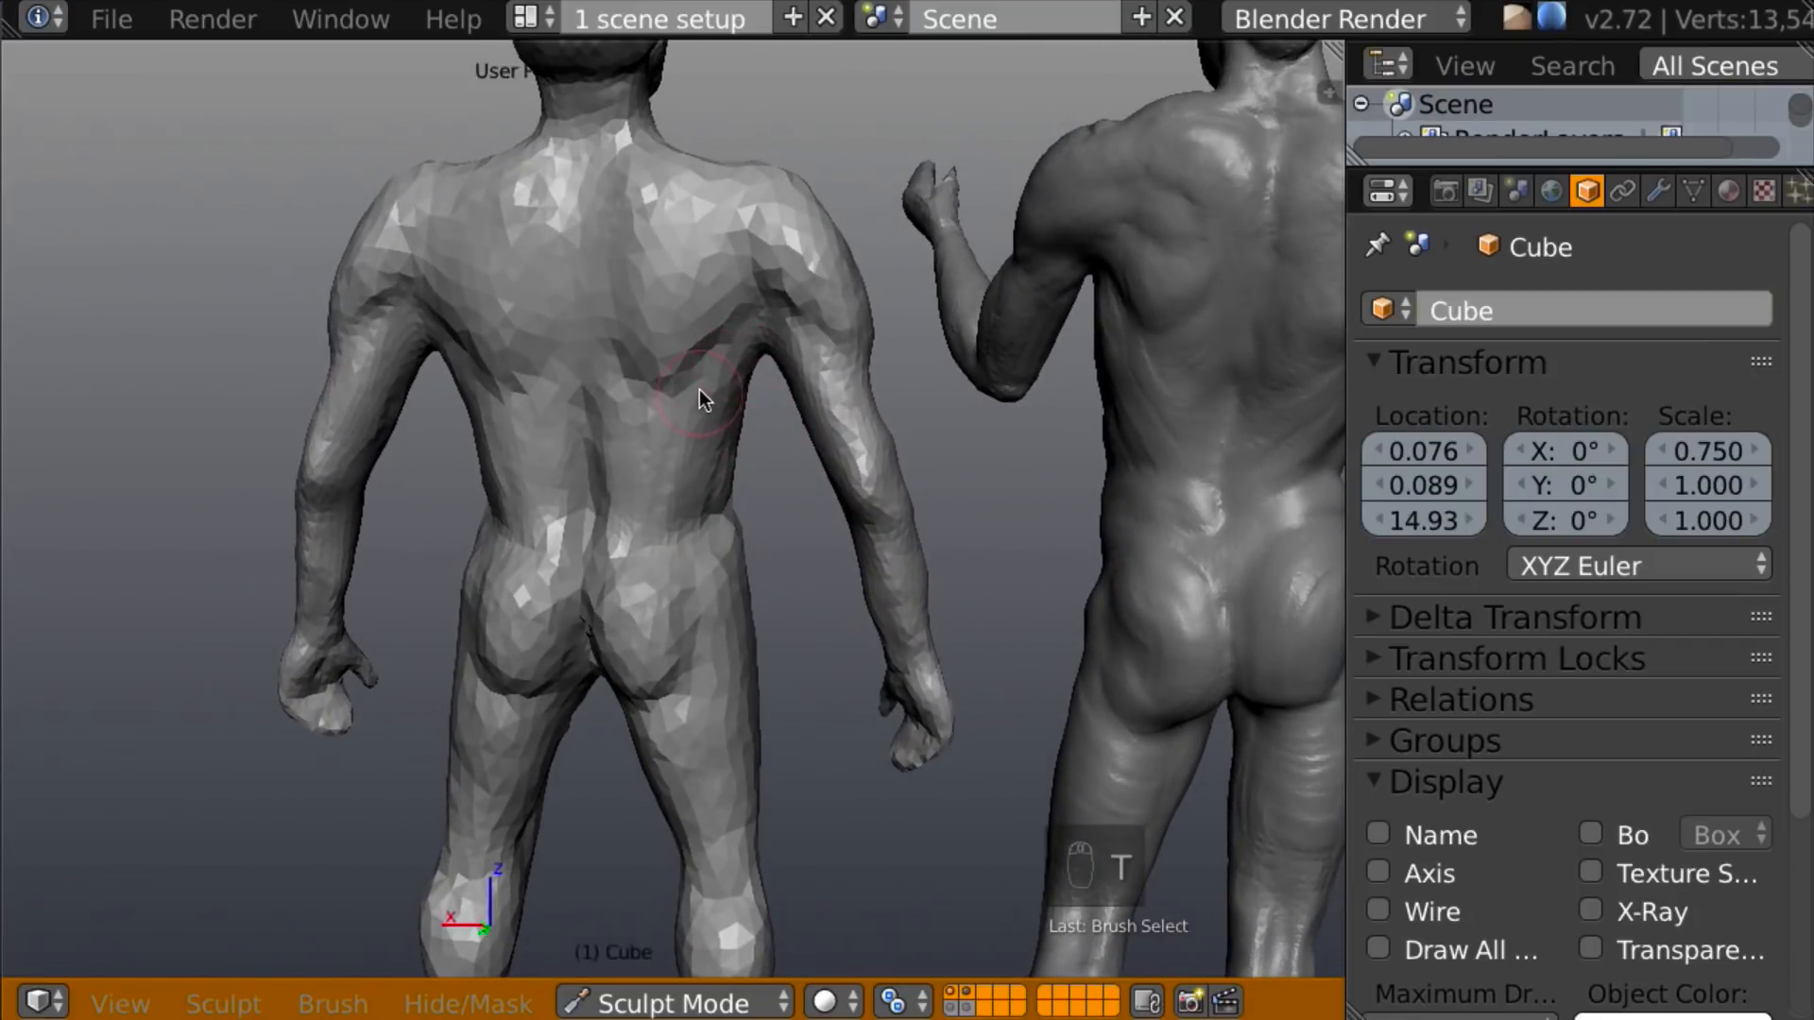
Set the dynamic topology detail size to 13.99%.
{"action": "key", "text": "t"}
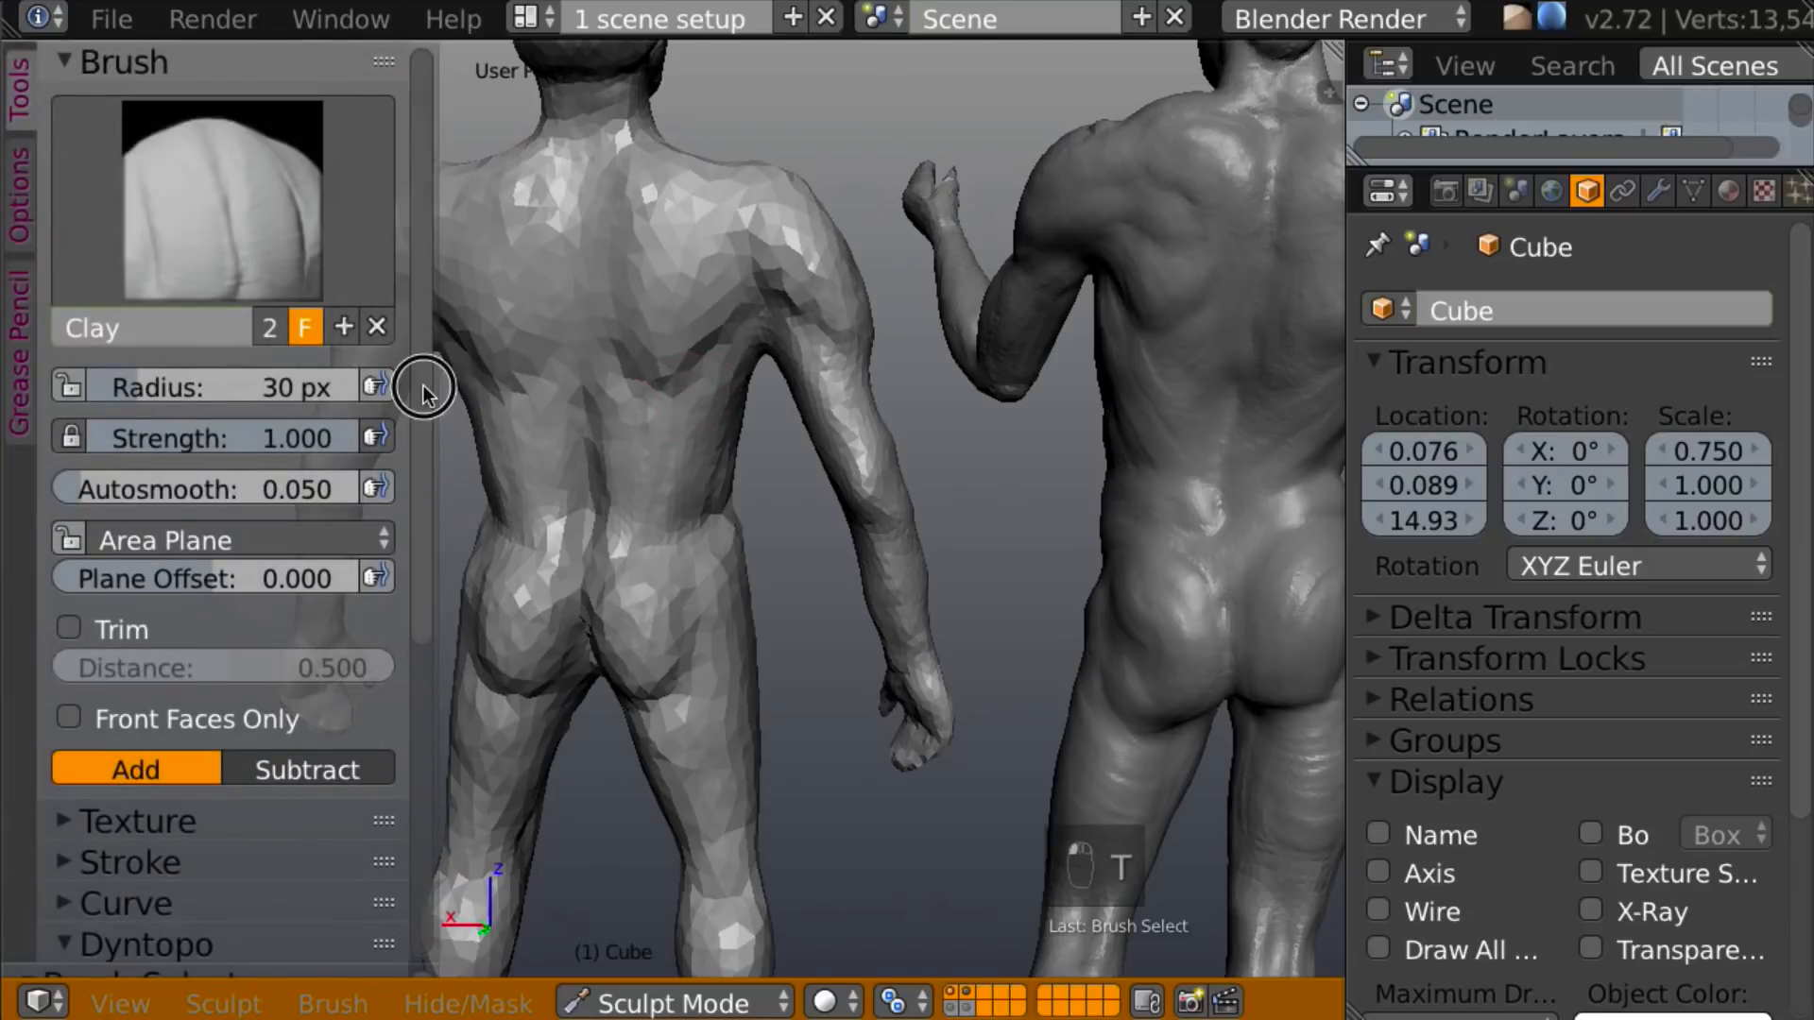
{"action": "scroll", "coordinate": [423, 384], "scroll_direction": "down", "scroll_amount": 6}
{"action": "mouse_move", "coordinate": [272, 720]}
{"action": "left_mouse_down"}
{"action": "mouse_move", "coordinate": [253, 725]}
{"action": "mouse_move", "coordinate": [274, 716]}
{"action": "left_mouse_up"}
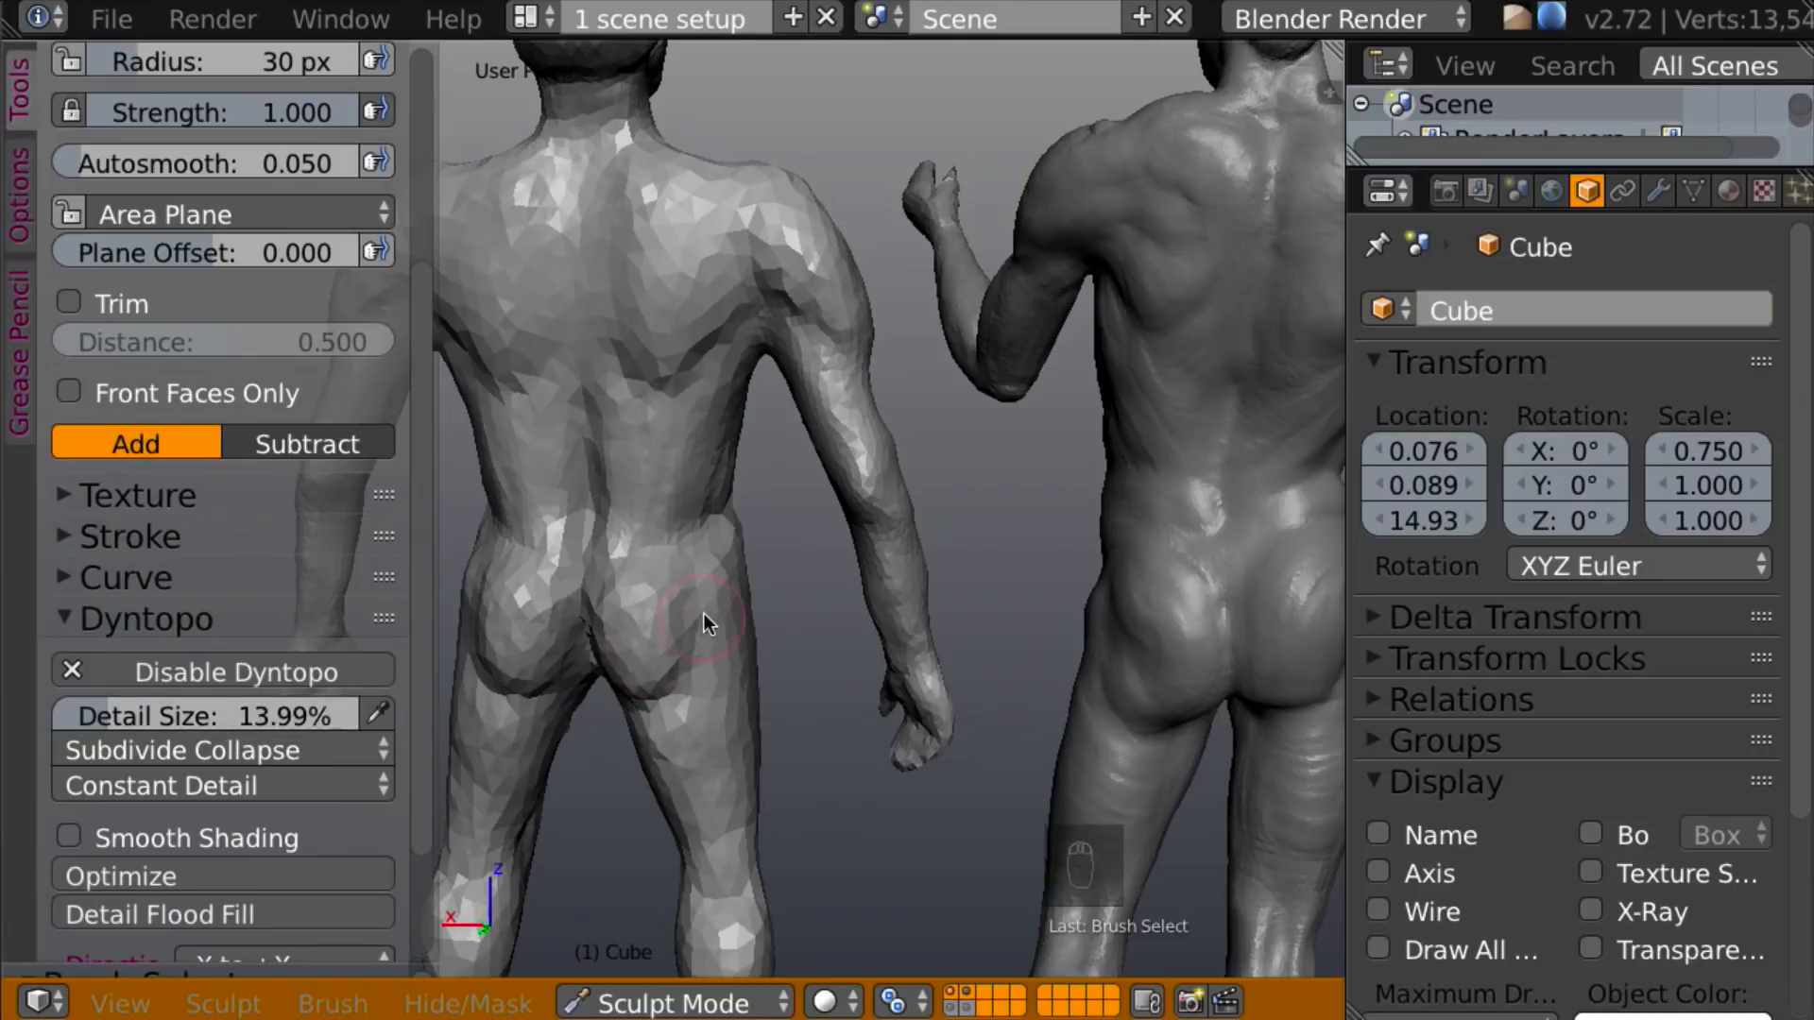
{"action": "key", "text": "t"}
Fill and smooth the lower back between the ribcage and the pelvis with the Clay brush.
{"action": "middle_click_drag", "start_coordinate": [699, 610], "coordinate": [836, 602]}
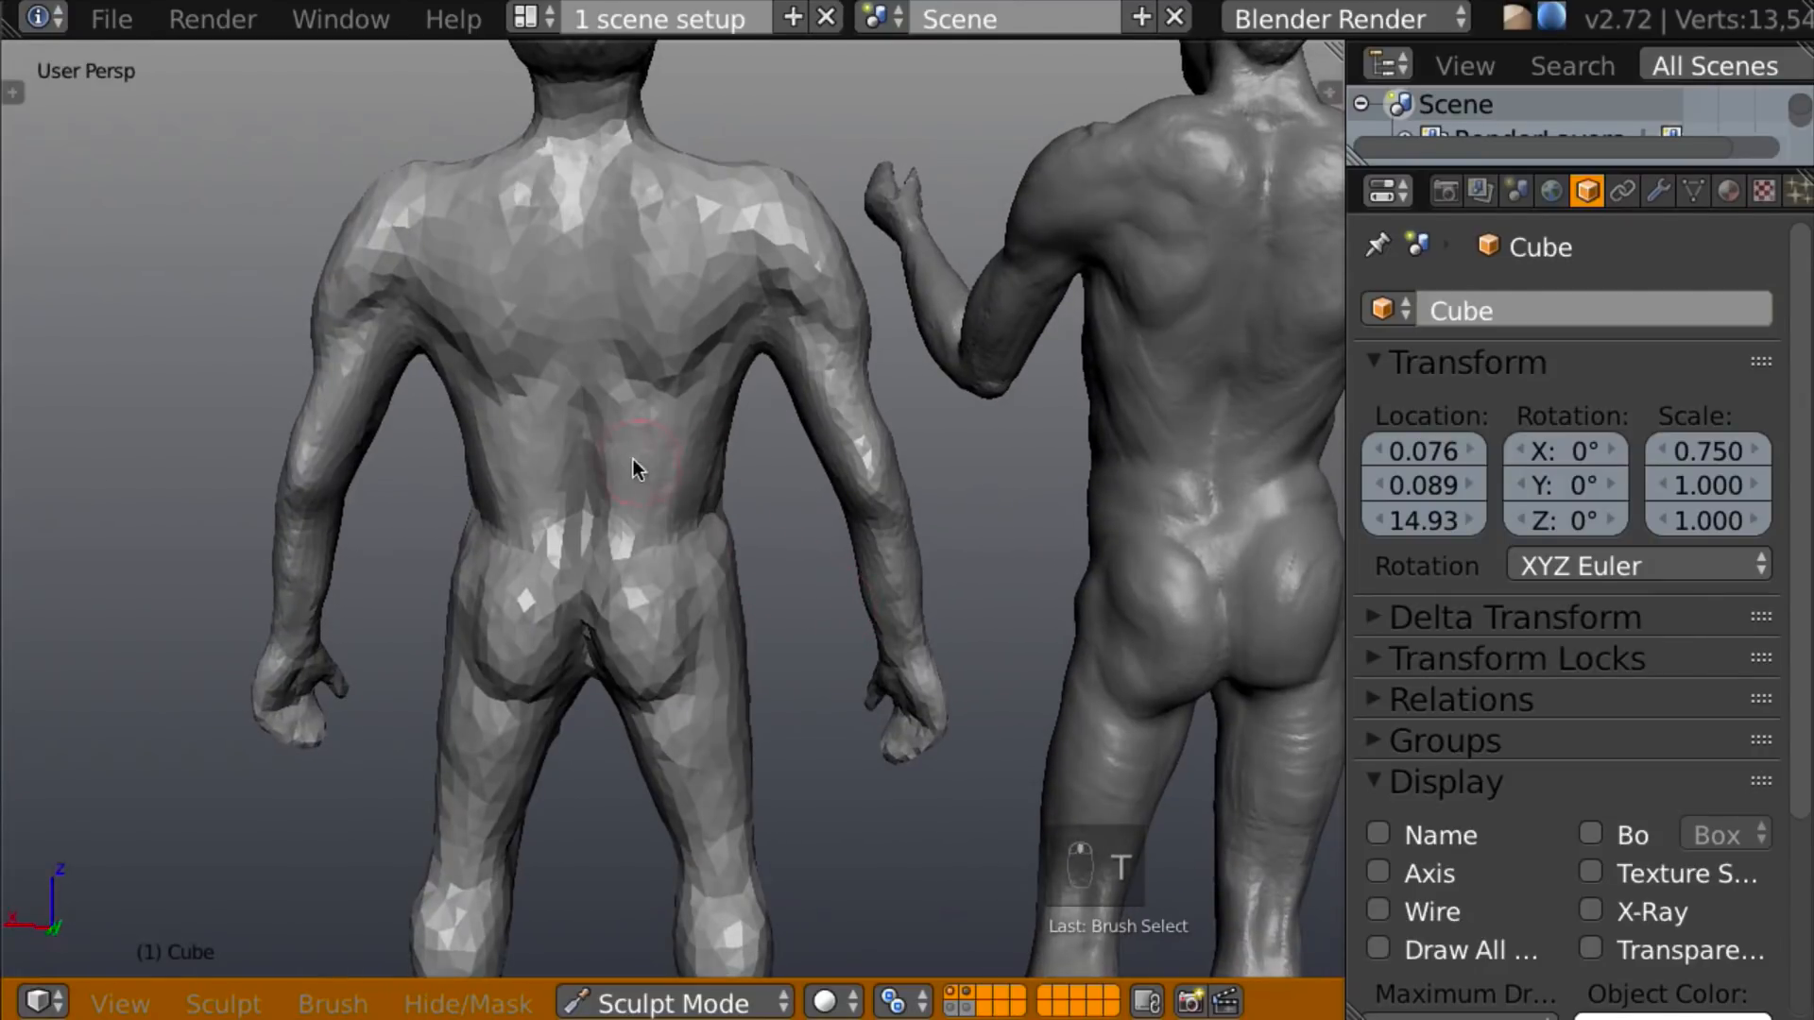
{"action": "middle_click_drag", "start_coordinate": [685, 430], "coordinate": [789, 428]}
{"action": "left_click_drag", "start_coordinate": [625, 412], "coordinate": [605, 479]}
{"action": "mouse_move", "coordinate": [609, 518]}
{"action": "middle_mouse_down"}
{"action": "mouse_move", "coordinate": [599, 291]}
{"action": "mouse_move", "coordinate": [592, 445]}
{"action": "mouse_move", "coordinate": [623, 445]}
{"action": "middle_mouse_up"}
{"action": "left_click_drag", "start_coordinate": [659, 431], "coordinate": [644, 433]}
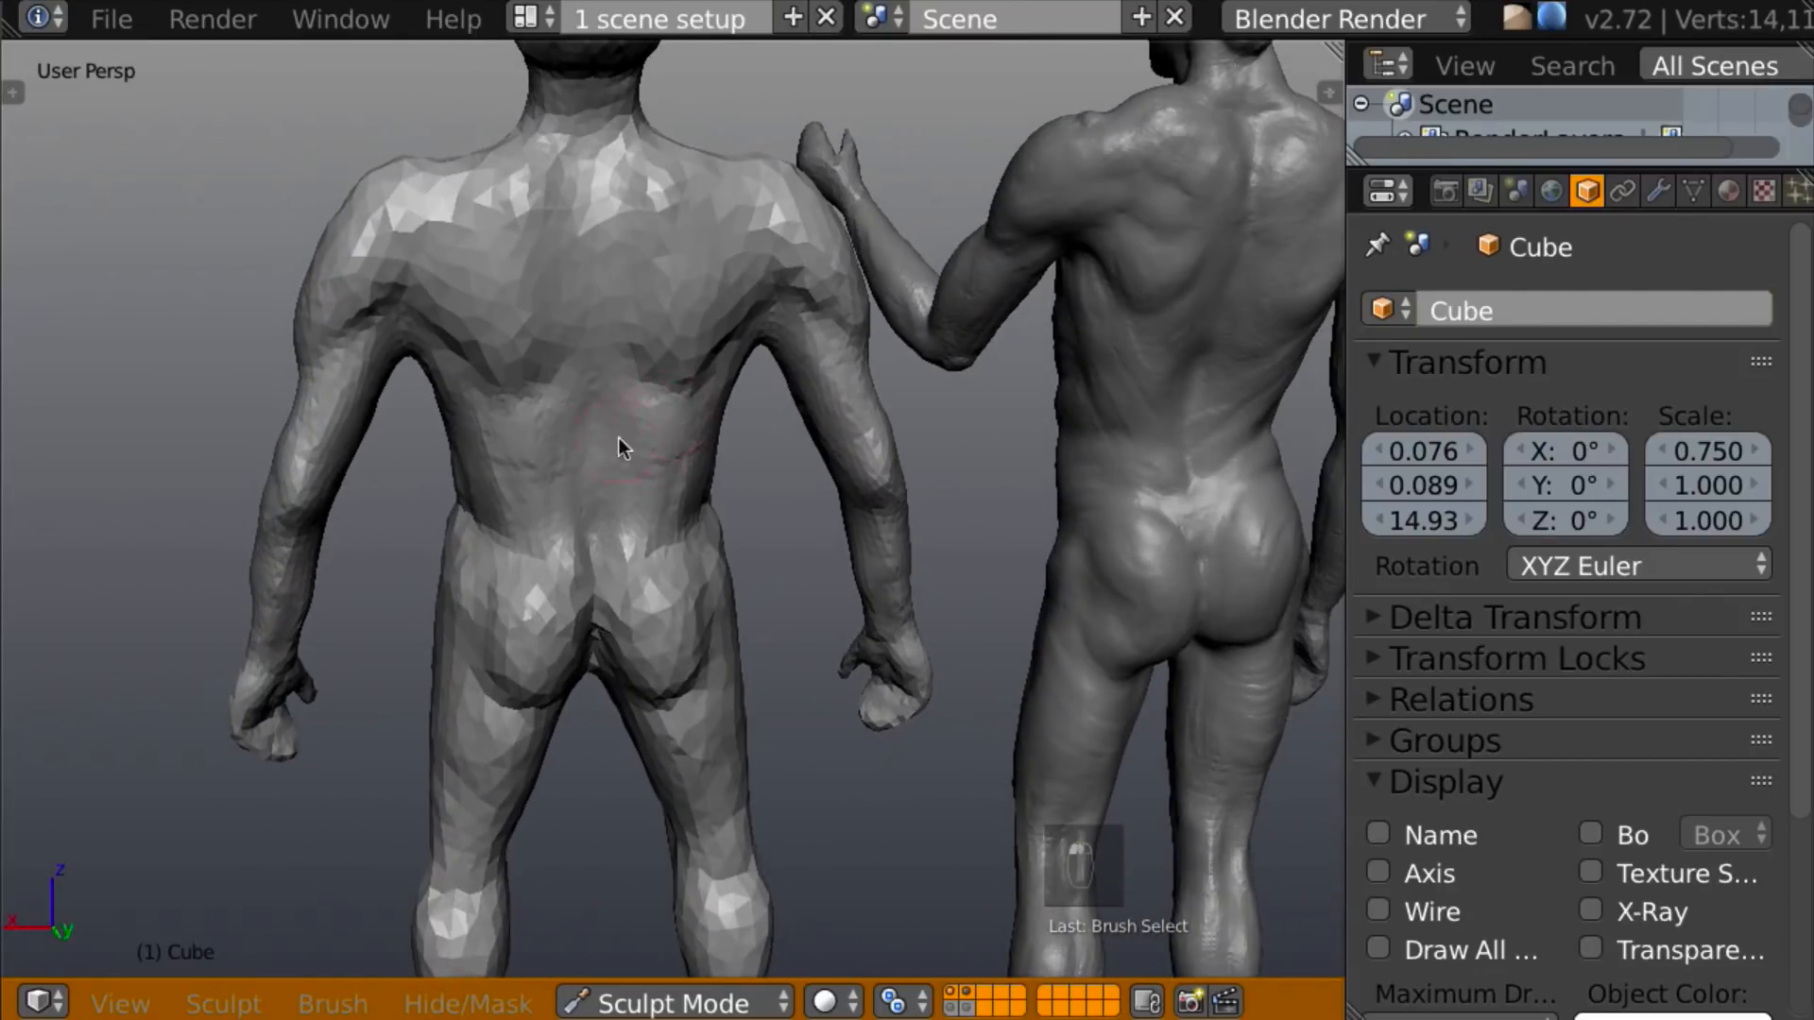
{"action": "middle_click_drag", "start_coordinate": [643, 433], "coordinate": [684, 449]}
{"action": "mouse_move", "coordinate": [684, 450]}
{"action": "left_mouse_down"}
{"action": "mouse_move", "coordinate": [636, 482]}
{"action": "mouse_move", "coordinate": [682, 491]}
{"action": "mouse_move", "coordinate": [665, 470]}
{"action": "left_mouse_up"}
{"action": "mouse_move", "coordinate": [664, 469]}
{"action": "middle_mouse_down"}
{"action": "mouse_move", "coordinate": [932, 434]}
{"action": "mouse_move", "coordinate": [603, 546]}
{"action": "middle_mouse_up"}
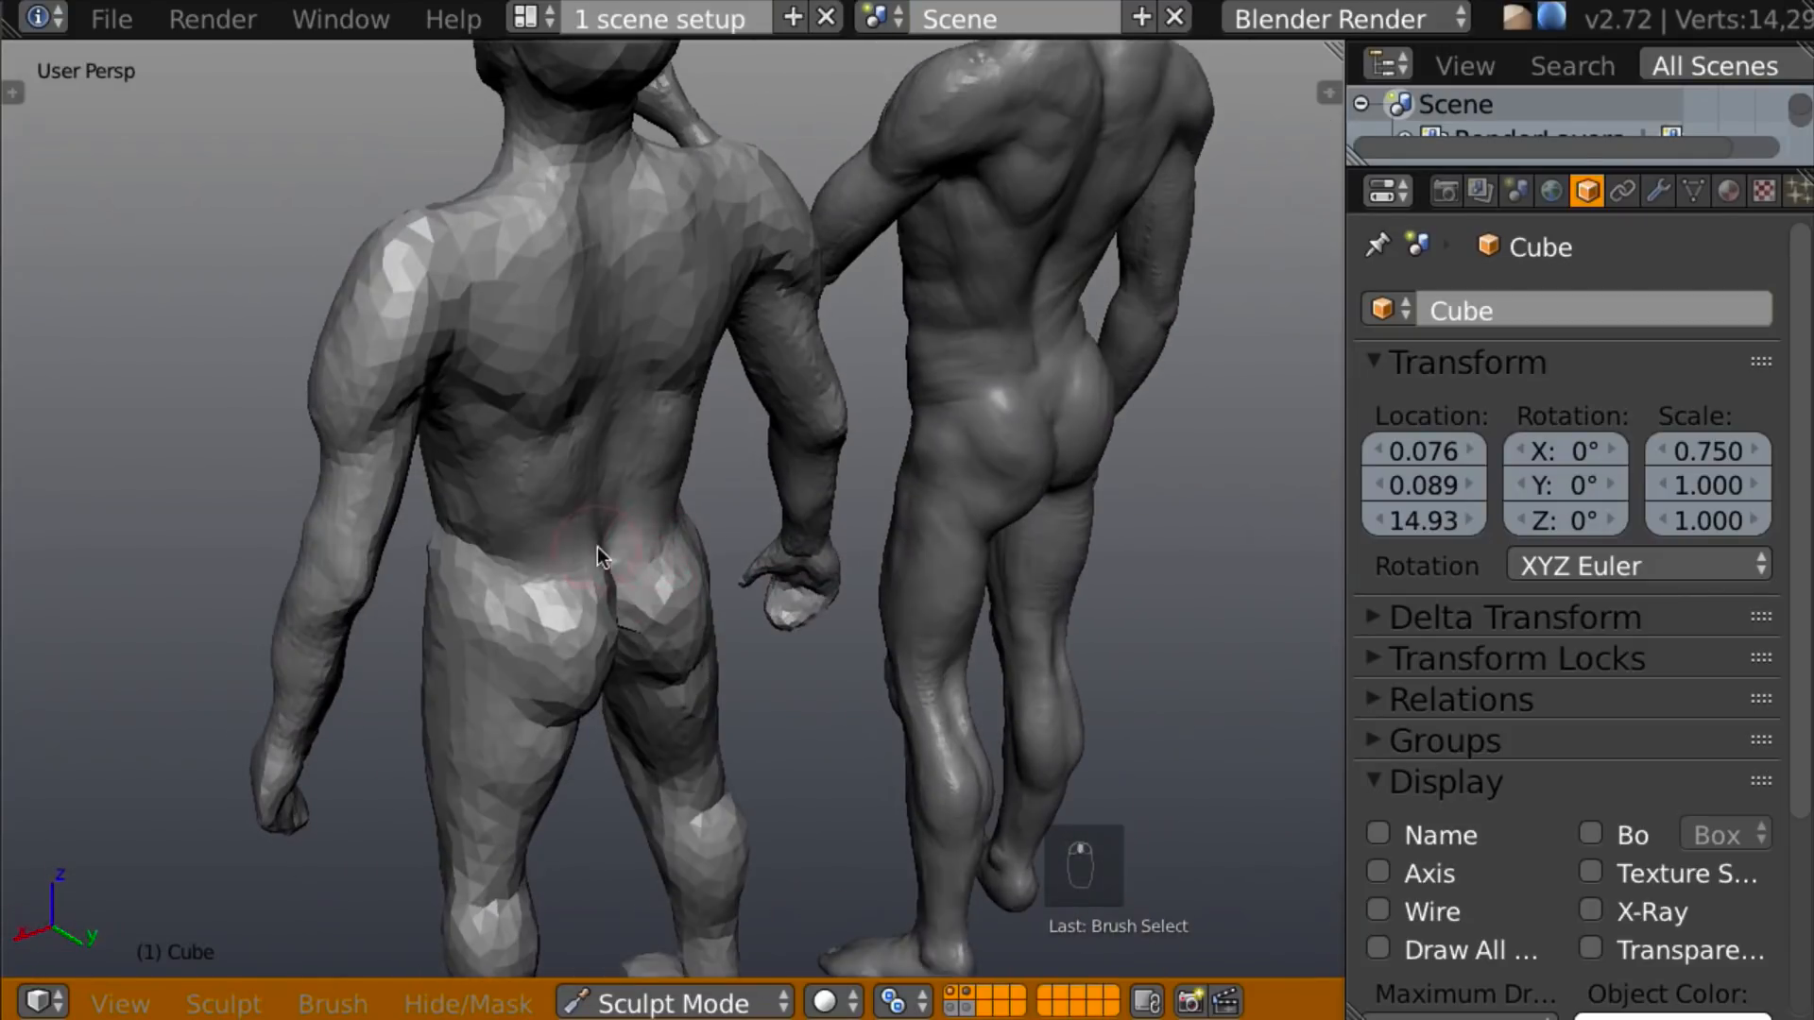
{"action": "mouse_move", "coordinate": [587, 546]}
{"action": "left_mouse_down"}
{"action": "mouse_move", "coordinate": [596, 564]}
{"action": "mouse_move", "coordinate": [562, 487]}
{"action": "left_mouse_up"}
Sculpt the sacrum area and the upper buttocks with the Clay brush, matching the reference figure.
{"action": "mouse_move", "coordinate": [562, 486]}
{"action": "middle_mouse_down"}
{"action": "mouse_move", "coordinate": [519, 385]}
{"action": "mouse_move", "coordinate": [778, 444]}
{"action": "mouse_move", "coordinate": [735, 473]}
{"action": "mouse_move", "coordinate": [1008, 512]}
{"action": "mouse_move", "coordinate": [1022, 457]}
{"action": "middle_mouse_up"}
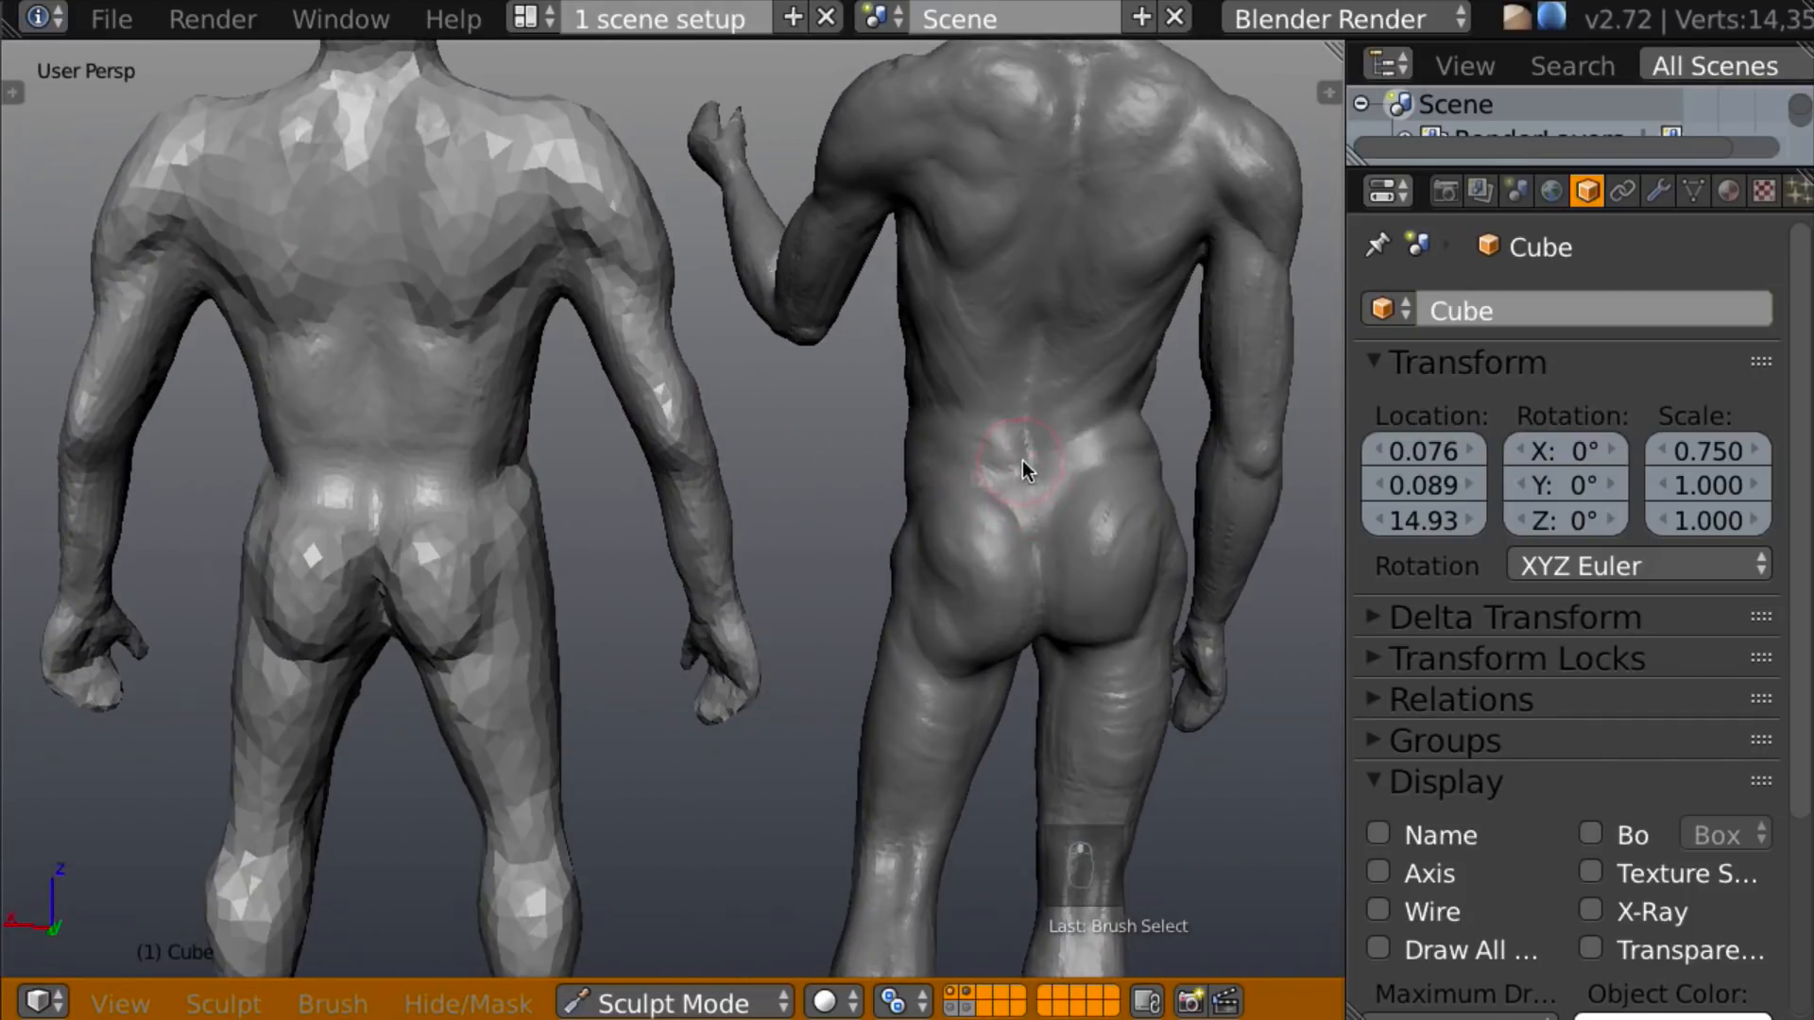
{"action": "mouse_move", "coordinate": [807, 536]}
{"action": "middle_mouse_down"}
{"action": "mouse_move", "coordinate": [858, 569]}
{"action": "mouse_move", "coordinate": [837, 565]}
{"action": "middle_mouse_up"}
{"action": "mouse_move", "coordinate": [424, 527]}
{"action": "left_mouse_down"}
{"action": "mouse_move", "coordinate": [427, 542]}
{"action": "mouse_move", "coordinate": [409, 508]}
{"action": "mouse_move", "coordinate": [450, 555]}
{"action": "left_mouse_up"}
{"action": "mouse_move", "coordinate": [450, 555]}
{"action": "middle_mouse_down"}
{"action": "mouse_move", "coordinate": [433, 541]}
{"action": "mouse_move", "coordinate": [543, 514]}
{"action": "mouse_move", "coordinate": [478, 582]}
{"action": "mouse_move", "coordinate": [529, 529]}
{"action": "middle_mouse_up"}
{"action": "left_click_drag", "start_coordinate": [529, 505], "coordinate": [473, 551]}
{"action": "mouse_move", "coordinate": [547, 502]}
{"action": "middle_mouse_down"}
{"action": "mouse_move", "coordinate": [530, 457]}
{"action": "mouse_move", "coordinate": [491, 619]}
{"action": "middle_mouse_up"}
{"action": "mouse_move", "coordinate": [492, 624]}
{"action": "left_mouse_down"}
{"action": "mouse_move", "coordinate": [470, 627]}
{"action": "mouse_move", "coordinate": [486, 596]}
{"action": "left_mouse_up"}
{"action": "middle_click_drag", "start_coordinate": [485, 596], "coordinate": [636, 532]}
{"action": "mouse_move", "coordinate": [407, 562]}
{"action": "left_mouse_down"}
{"action": "mouse_move", "coordinate": [397, 610]}
{"action": "mouse_move", "coordinate": [393, 566]}
{"action": "left_mouse_up"}
{"action": "mouse_move", "coordinate": [393, 565]}
{"action": "middle_mouse_down"}
{"action": "mouse_move", "coordinate": [369, 674]}
{"action": "mouse_move", "coordinate": [489, 491]}
{"action": "mouse_move", "coordinate": [486, 445]}
{"action": "mouse_move", "coordinate": [466, 445]}
{"action": "mouse_move", "coordinate": [584, 621]}
{"action": "mouse_move", "coordinate": [558, 595]}
{"action": "mouse_move", "coordinate": [486, 676]}
{"action": "mouse_move", "coordinate": [518, 616]}
{"action": "mouse_move", "coordinate": [718, 565]}
{"action": "mouse_move", "coordinate": [678, 609]}
{"action": "mouse_move", "coordinate": [393, 525]}
{"action": "mouse_move", "coordinate": [422, 472]}
{"action": "mouse_move", "coordinate": [983, 482]}
{"action": "mouse_move", "coordinate": [906, 546]}
{"action": "mouse_move", "coordinate": [1011, 531]}
{"action": "mouse_move", "coordinate": [943, 567]}
{"action": "mouse_move", "coordinate": [667, 619]}
{"action": "mouse_move", "coordinate": [897, 546]}
{"action": "mouse_move", "coordinate": [788, 614]}
{"action": "mouse_move", "coordinate": [461, 557]}
{"action": "mouse_move", "coordinate": [723, 633]}
{"action": "middle_mouse_up"}
Refine the outer sides of the hips and buttocks with the Clay brush.
{"action": "left_click", "coordinate": [542, 578]}
{"action": "left_click", "coordinate": [676, 605]}
{"action": "left_click_drag", "start_coordinate": [716, 656], "coordinate": [702, 690]}
{"action": "left_click_drag", "start_coordinate": [713, 580], "coordinate": [741, 605]}
{"action": "mouse_move", "coordinate": [754, 643]}
{"action": "middle_mouse_down"}
{"action": "mouse_move", "coordinate": [935, 580]}
{"action": "mouse_move", "coordinate": [943, 535]}
{"action": "mouse_move", "coordinate": [935, 620]}
{"action": "mouse_move", "coordinate": [724, 622]}
{"action": "mouse_move", "coordinate": [944, 571]}
{"action": "mouse_move", "coordinate": [972, 599]}
{"action": "mouse_move", "coordinate": [838, 590]}
{"action": "mouse_move", "coordinate": [949, 614]}
{"action": "middle_mouse_up"}
Shape the lower buttocks and the fold where they meet the backs of the thighs with the Clay brush.
{"action": "scroll", "coordinate": [952, 595], "scroll_direction": "up", "scroll_amount": 5}
{"action": "mouse_move", "coordinate": [853, 626]}
{"action": "left_mouse_down"}
{"action": "mouse_move", "coordinate": [847, 688]}
{"action": "mouse_move", "coordinate": [833, 648]}
{"action": "mouse_move", "coordinate": [859, 640]}
{"action": "mouse_move", "coordinate": [830, 636]}
{"action": "mouse_move", "coordinate": [832, 747]}
{"action": "mouse_move", "coordinate": [807, 724]}
{"action": "mouse_move", "coordinate": [824, 729]}
{"action": "left_mouse_up"}
{"action": "left_click_drag", "start_coordinate": [830, 632], "coordinate": [828, 679]}
{"action": "mouse_move", "coordinate": [846, 648]}
{"action": "middle_mouse_down"}
{"action": "mouse_move", "coordinate": [1036, 595]}
{"action": "mouse_move", "coordinate": [841, 652]}
{"action": "middle_mouse_up"}
{"action": "mouse_move", "coordinate": [797, 796]}
{"action": "left_mouse_down"}
{"action": "mouse_move", "coordinate": [756, 784]}
{"action": "mouse_move", "coordinate": [786, 855]}
{"action": "mouse_move", "coordinate": [797, 826]}
{"action": "left_mouse_up"}
{"action": "middle_click_drag", "start_coordinate": [797, 826], "coordinate": [701, 693]}
{"action": "scroll", "coordinate": [728, 661], "scroll_direction": "up", "scroll_amount": 5}
{"action": "left_click_drag", "start_coordinate": [769, 717], "coordinate": [799, 726]}
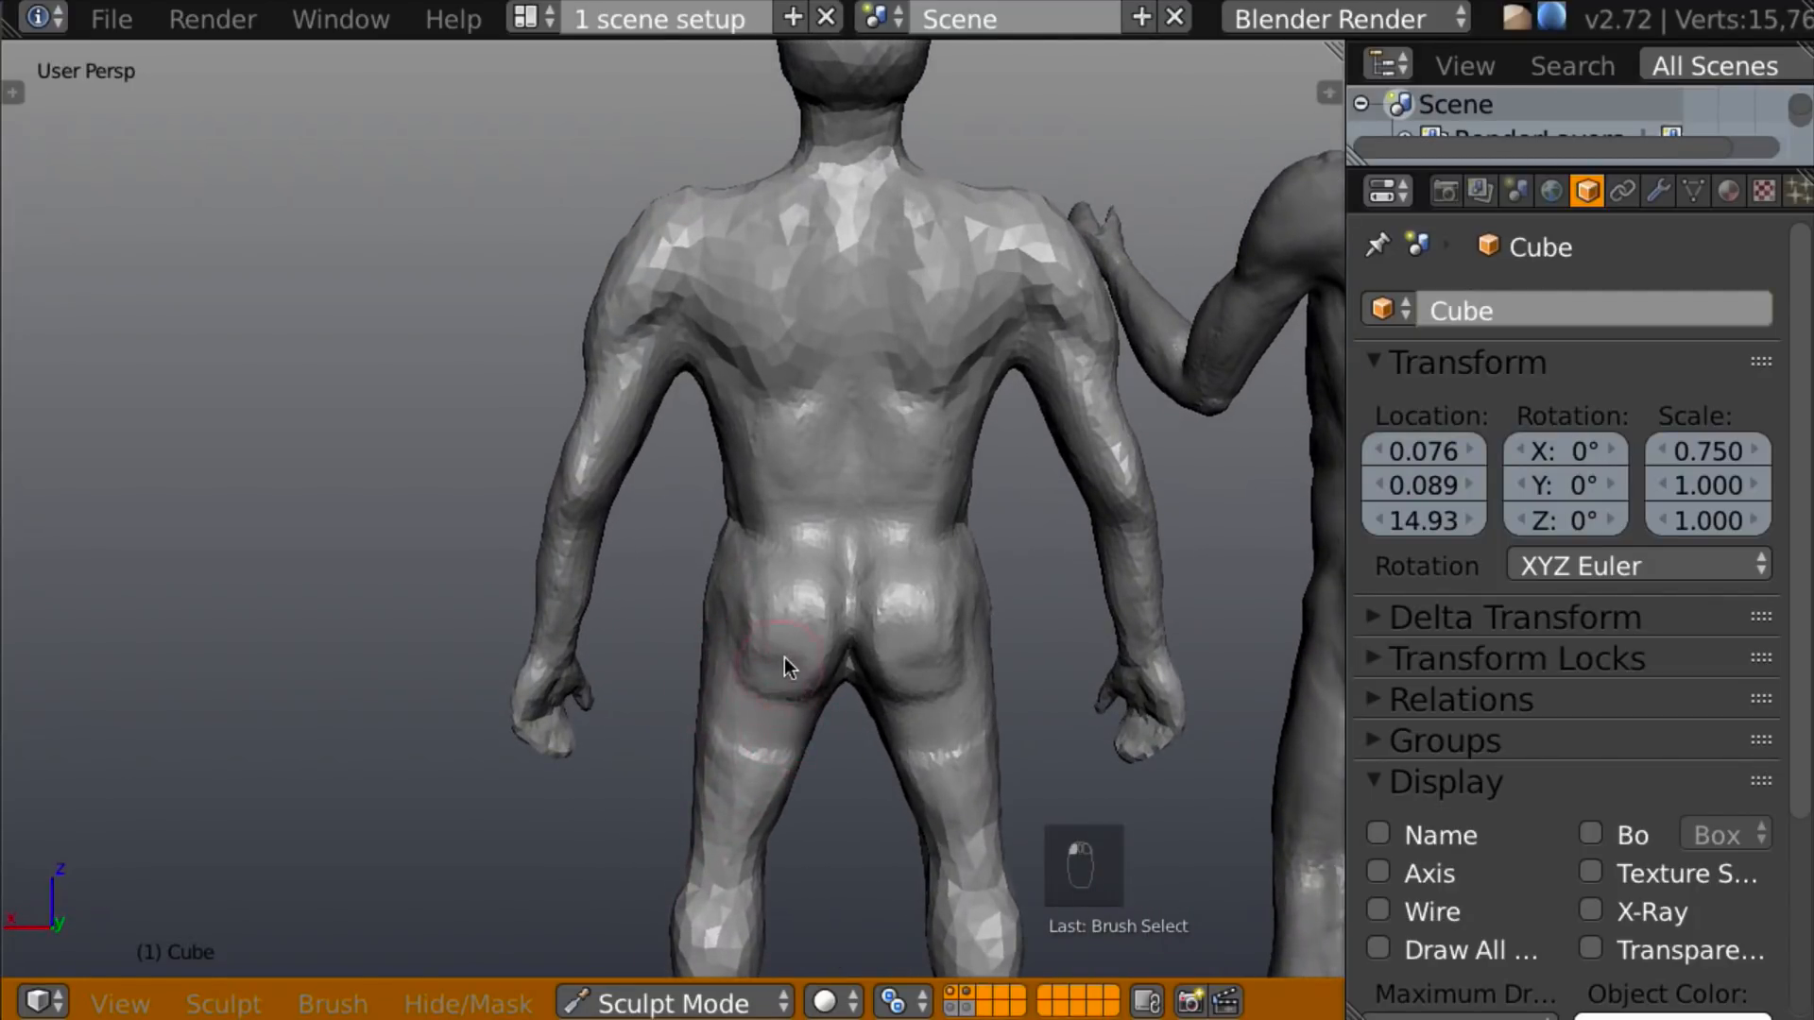
Build up the backs and outer sides of the upper thighs with the Clay brush.
{"action": "middle_click_drag", "start_coordinate": [767, 660], "coordinate": [786, 660]}
{"action": "left_click_drag", "start_coordinate": [784, 741], "coordinate": [769, 758]}
{"action": "middle_click_drag", "start_coordinate": [806, 662], "coordinate": [814, 677]}
{"action": "middle_click_drag", "start_coordinate": [815, 677], "coordinate": [728, 529], "text": "shift"}
{"action": "mouse_move", "coordinate": [826, 571]}
{"action": "middle_mouse_down"}
{"action": "mouse_move", "coordinate": [733, 624]}
{"action": "mouse_move", "coordinate": [700, 547]}
{"action": "mouse_move", "coordinate": [724, 478]}
{"action": "mouse_move", "coordinate": [750, 519]}
{"action": "mouse_move", "coordinate": [679, 520]}
{"action": "mouse_move", "coordinate": [718, 574]}
{"action": "middle_mouse_up"}
{"action": "left_click_drag", "start_coordinate": [718, 525], "coordinate": [698, 548]}
{"action": "mouse_move", "coordinate": [698, 548]}
{"action": "middle_mouse_down"}
{"action": "mouse_move", "coordinate": [689, 513]}
{"action": "mouse_move", "coordinate": [701, 605]}
{"action": "middle_mouse_up"}
{"action": "left_click_drag", "start_coordinate": [718, 552], "coordinate": [703, 531]}
{"action": "middle_click_drag", "start_coordinate": [703, 563], "coordinate": [690, 542]}
{"action": "left_click_drag", "start_coordinate": [663, 548], "coordinate": [663, 609]}
Show the red proportion guide layer alongside the figures and frame them in an orthographic front view.
{"action": "mouse_move", "coordinate": [690, 597]}
{"action": "middle_mouse_down"}
{"action": "mouse_move", "coordinate": [706, 648]}
{"action": "mouse_move", "coordinate": [727, 649]}
{"action": "mouse_move", "coordinate": [661, 605]}
{"action": "mouse_move", "coordinate": [932, 652]}
{"action": "mouse_move", "coordinate": [1043, 646]}
{"action": "mouse_move", "coordinate": [863, 660]}
{"action": "mouse_move", "coordinate": [923, 655]}
{"action": "mouse_move", "coordinate": [918, 591]}
{"action": "middle_mouse_up"}
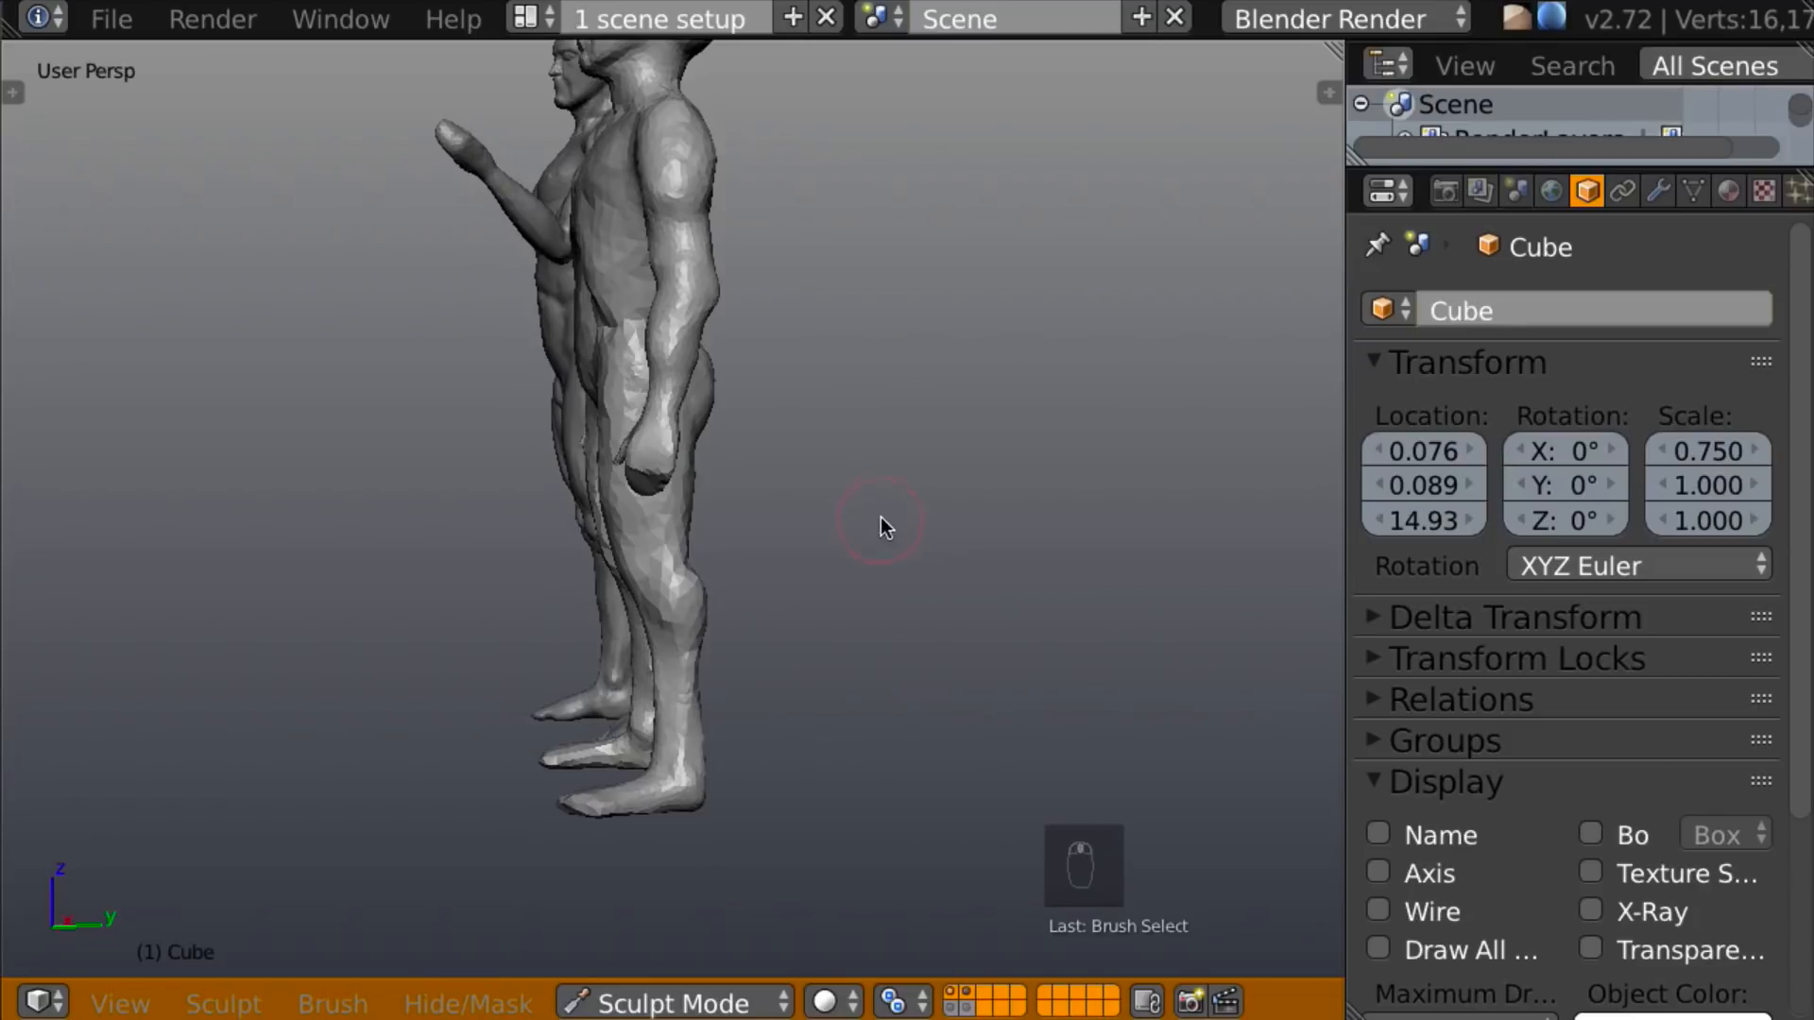
{"action": "left_click", "coordinate": [950, 1009], "text": "shift"}
{"action": "middle_click_drag", "start_coordinate": [964, 806], "coordinate": [935, 657]}
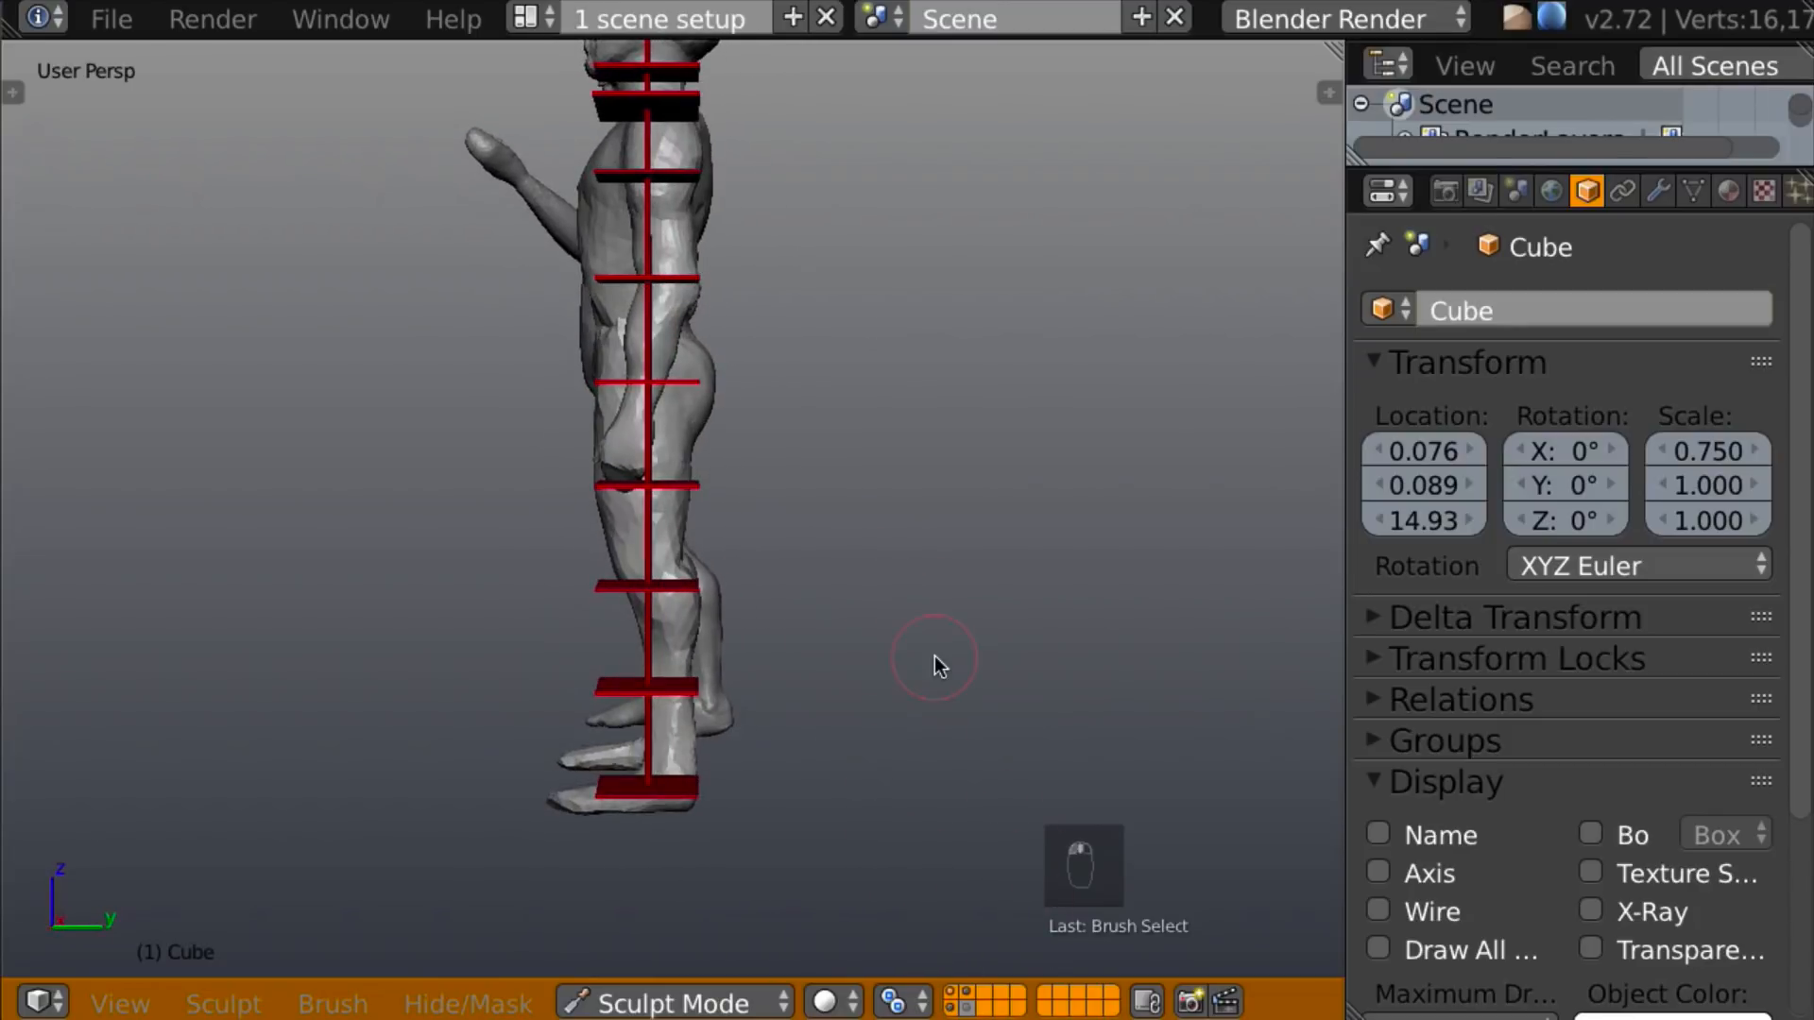
{"action": "key", "text": "KP_5"}
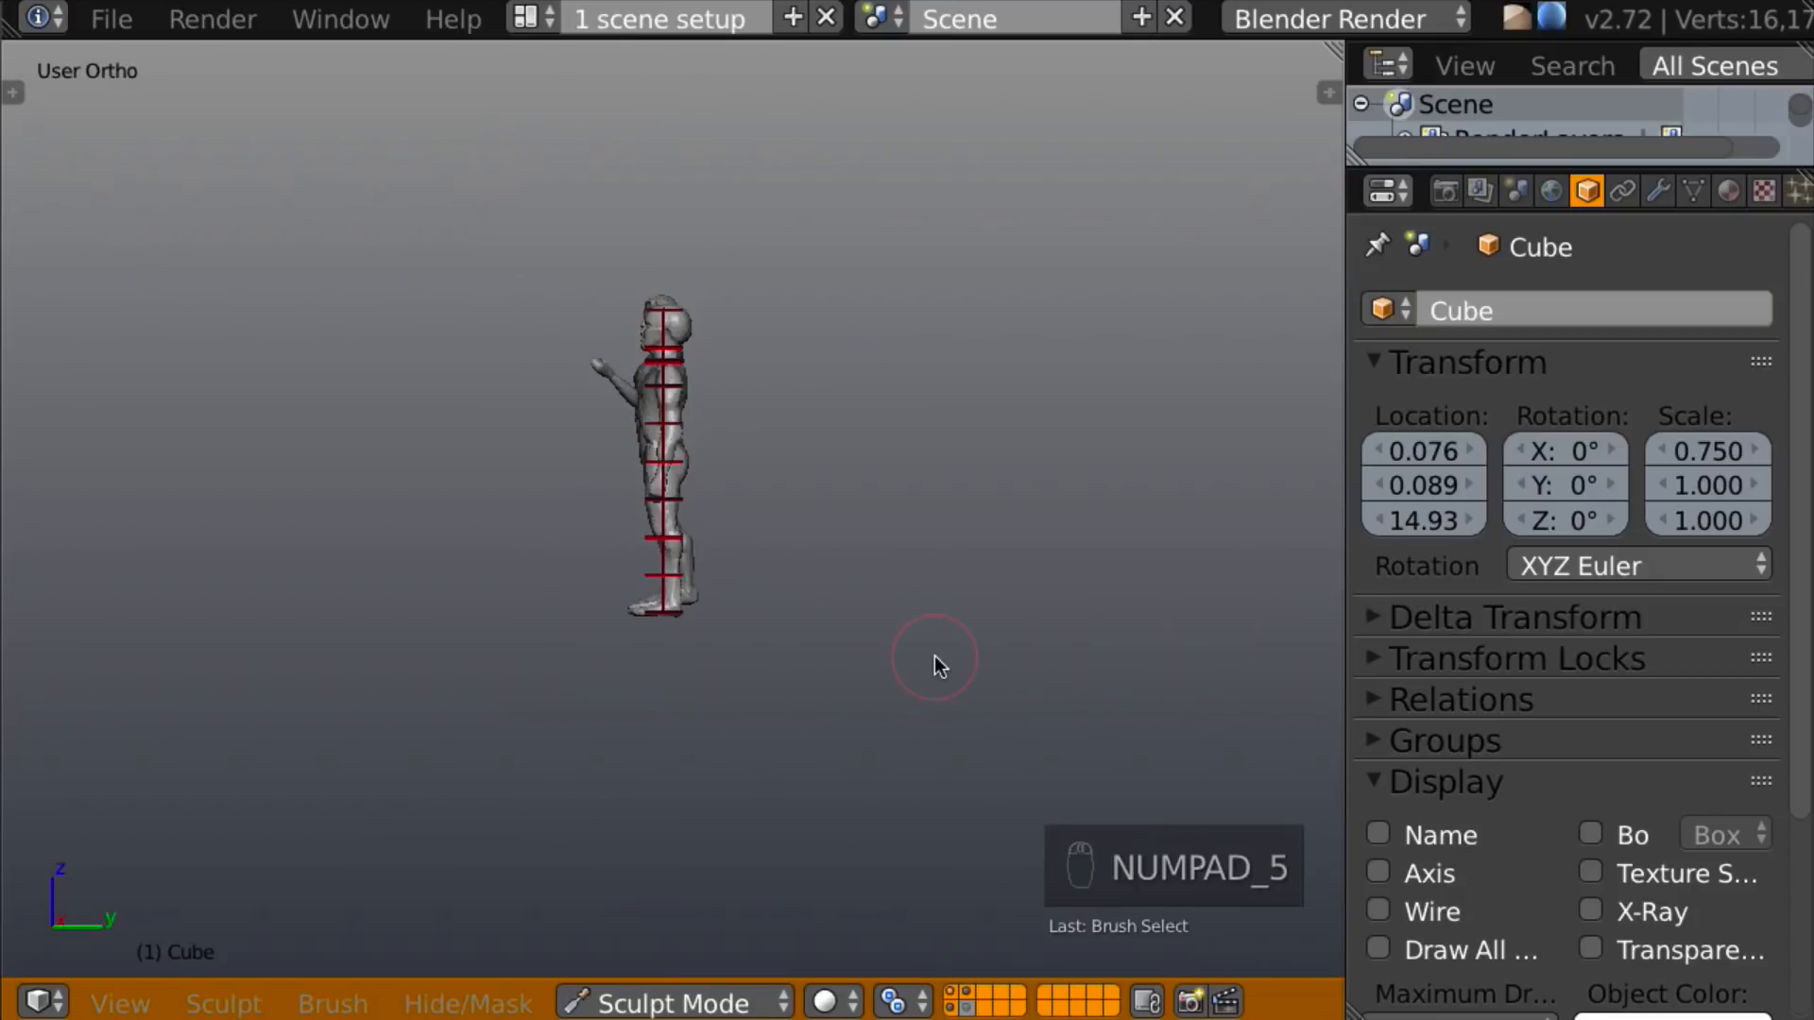
{"action": "key", "text": "Home"}
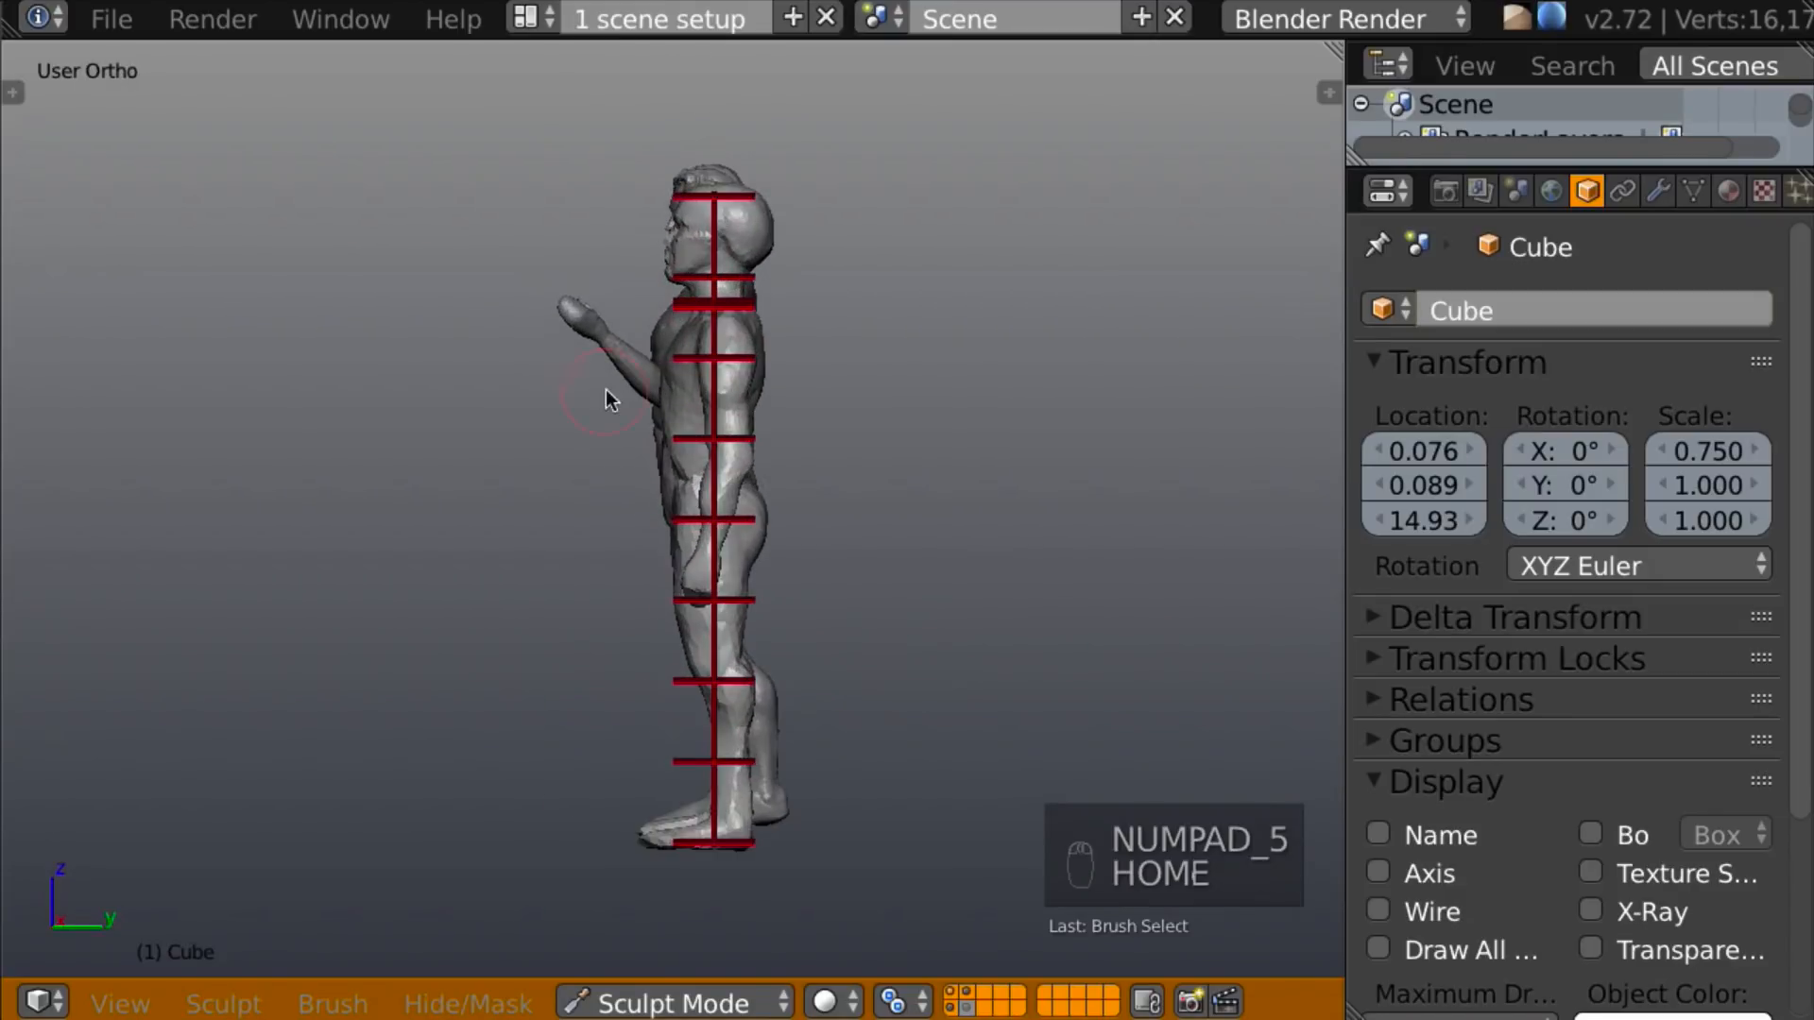
{"action": "scroll", "coordinate": [996, 644], "scroll_direction": "up", "scroll_amount": 2}
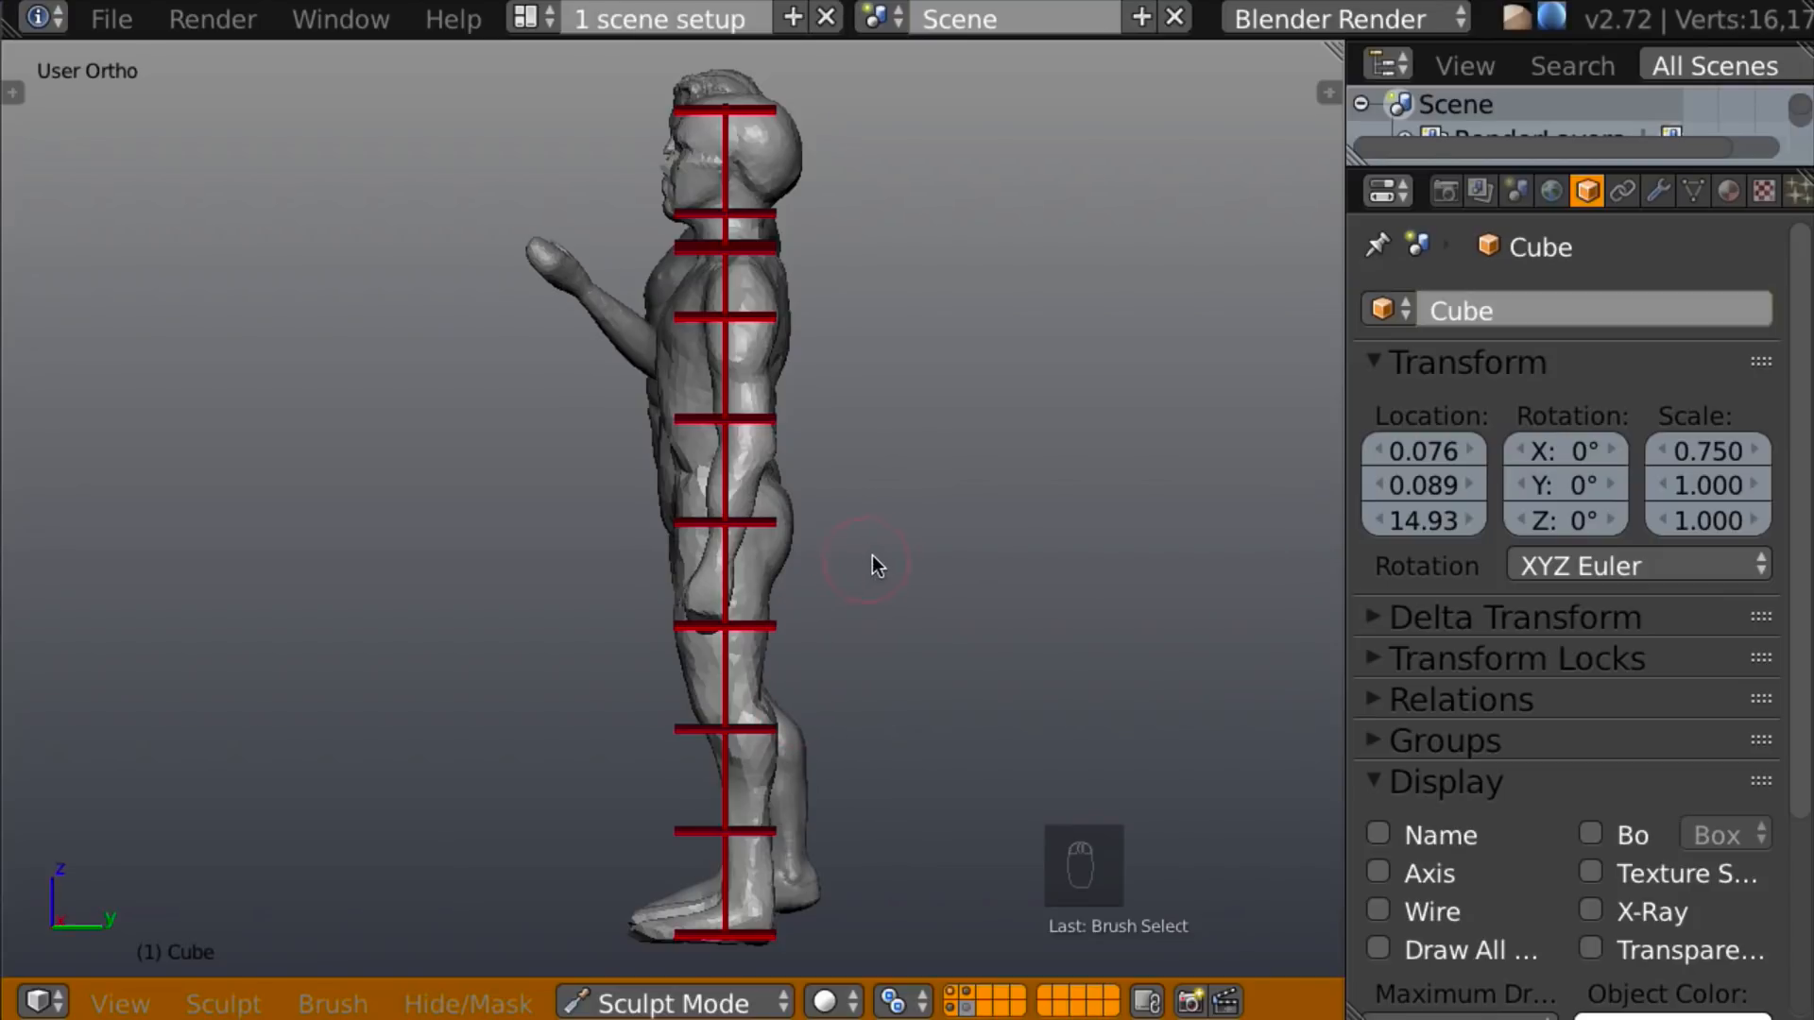
{"action": "key", "text": "KP_1"}
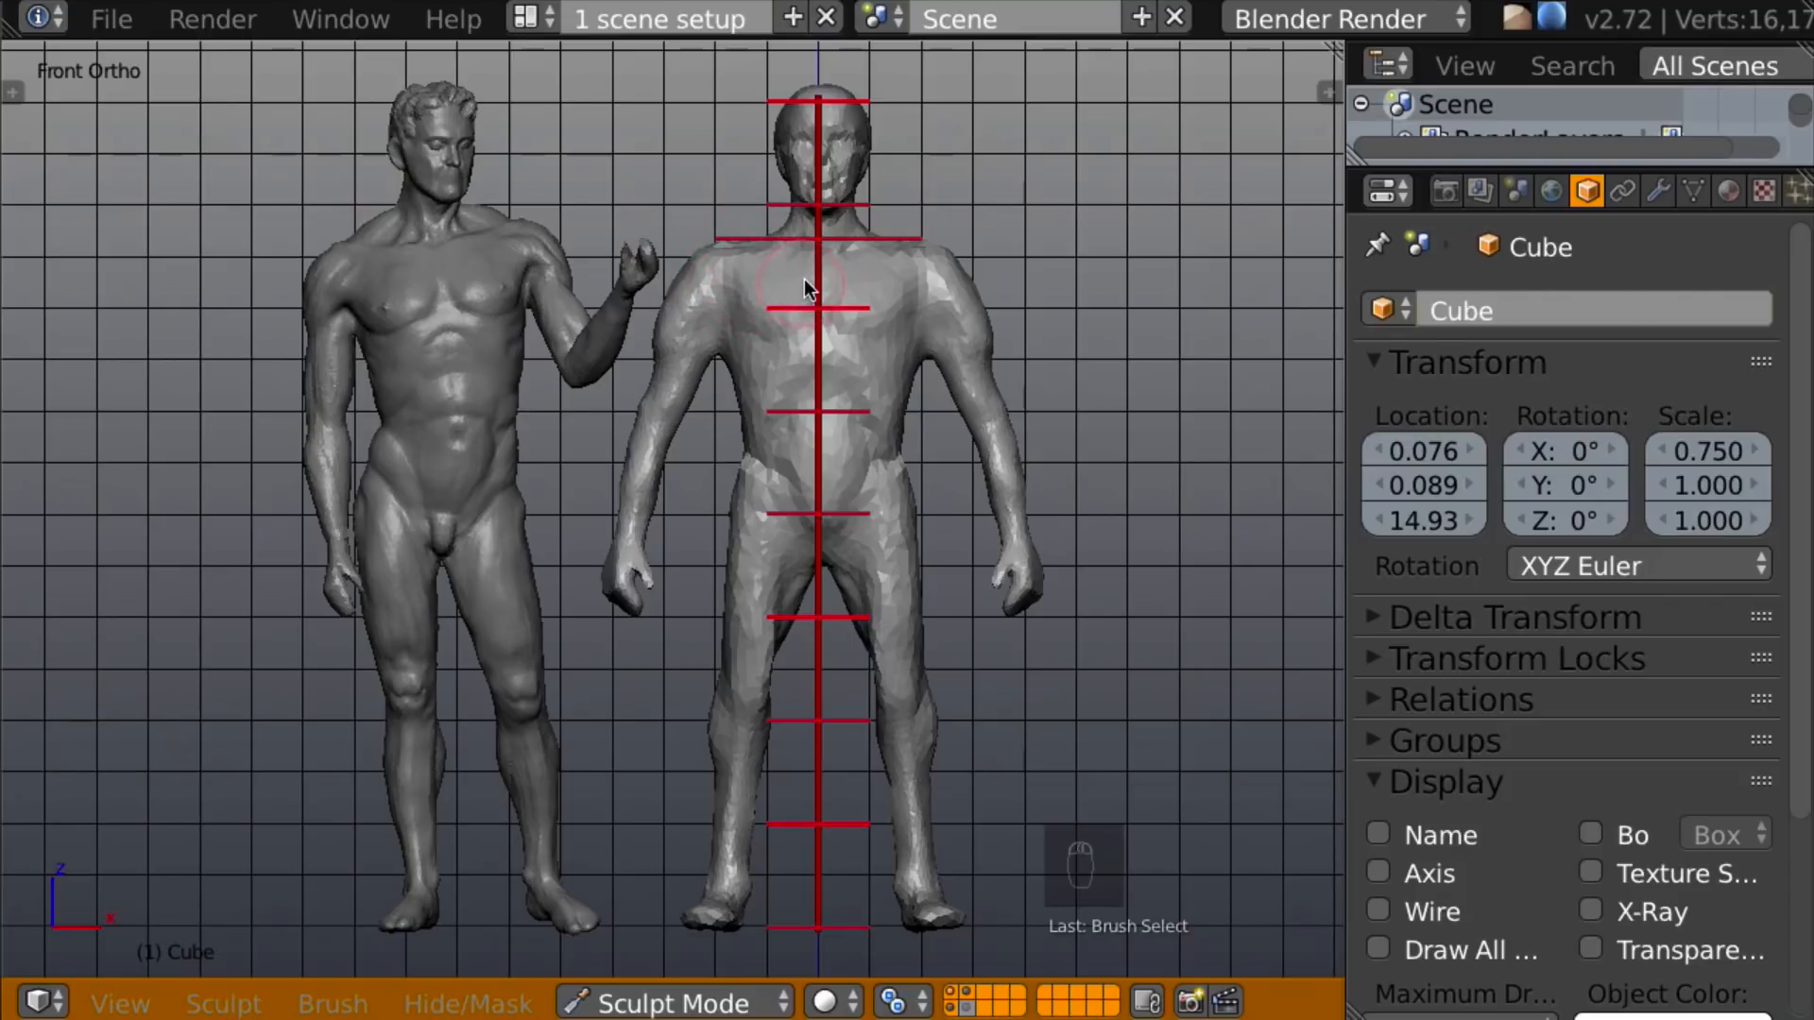
Pull the shoulders up to the shoulder guide line and the upper arms inward with a resized Snake Hook brush.
{"action": "key", "text": "k"}
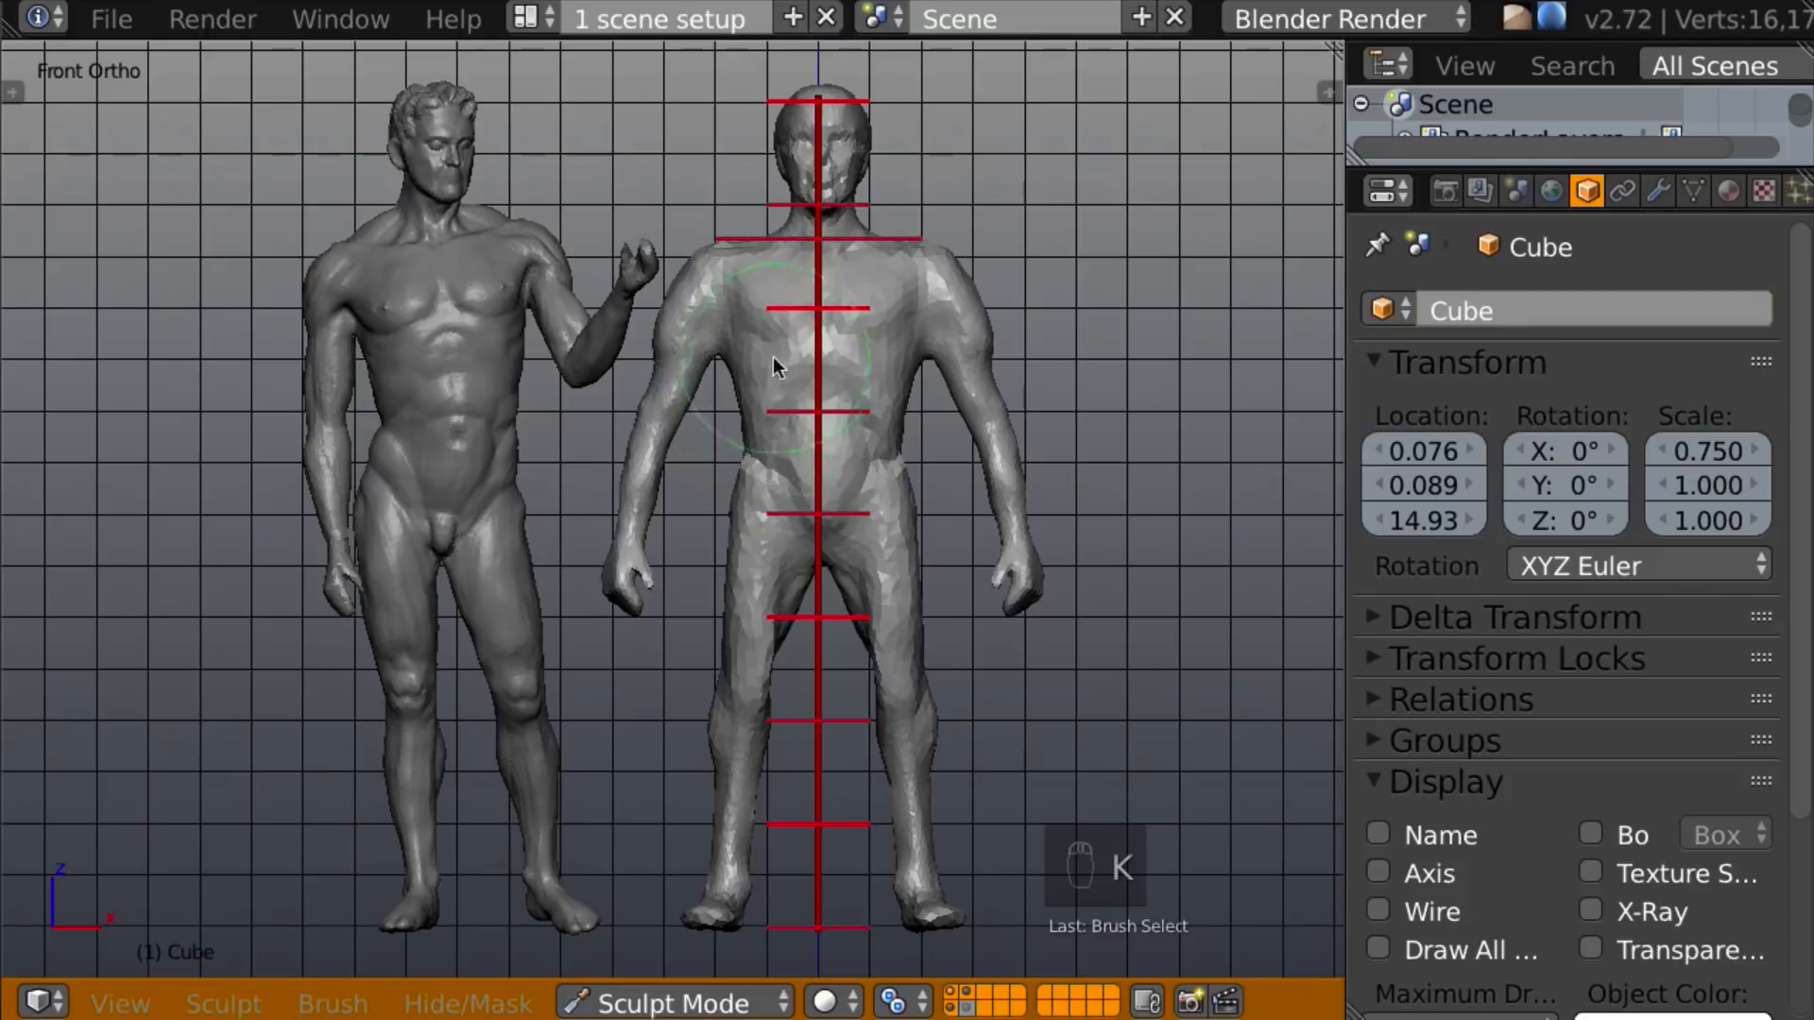
{"action": "key", "text": "f"}
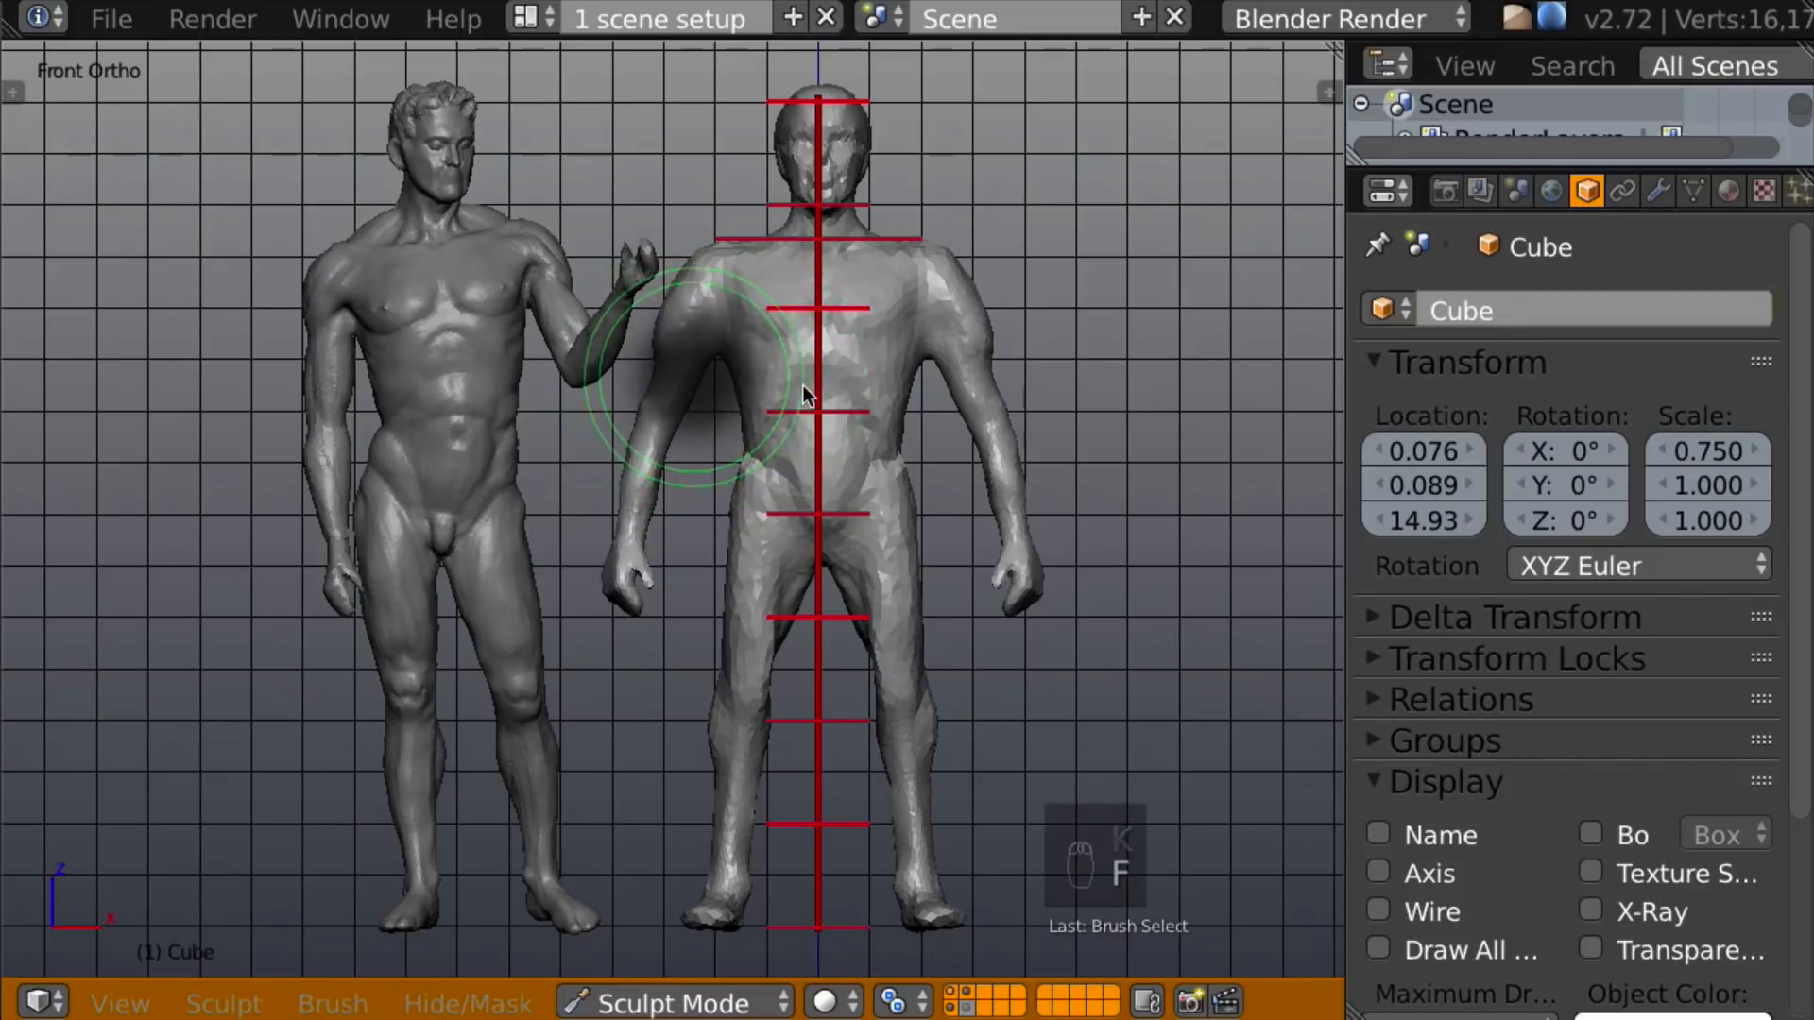
{"action": "left_click", "coordinate": [802, 384]}
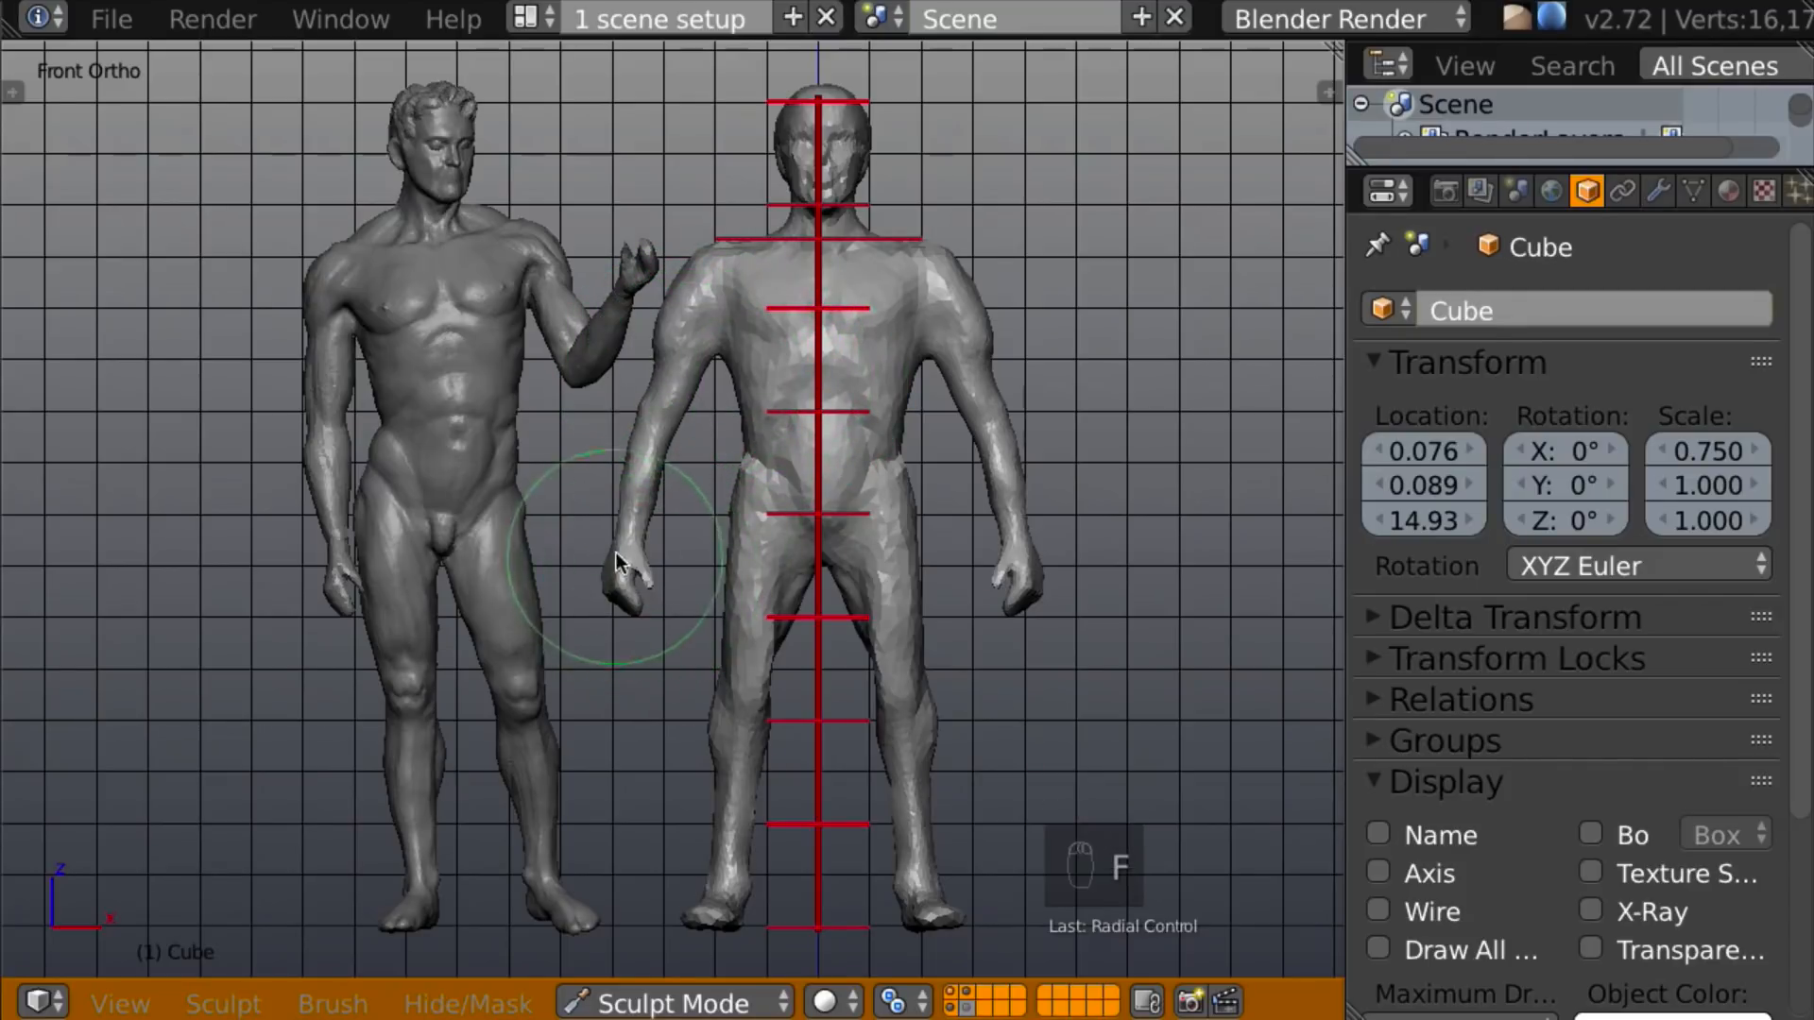
{"action": "left_click_drag", "start_coordinate": [718, 253], "coordinate": [781, 227]}
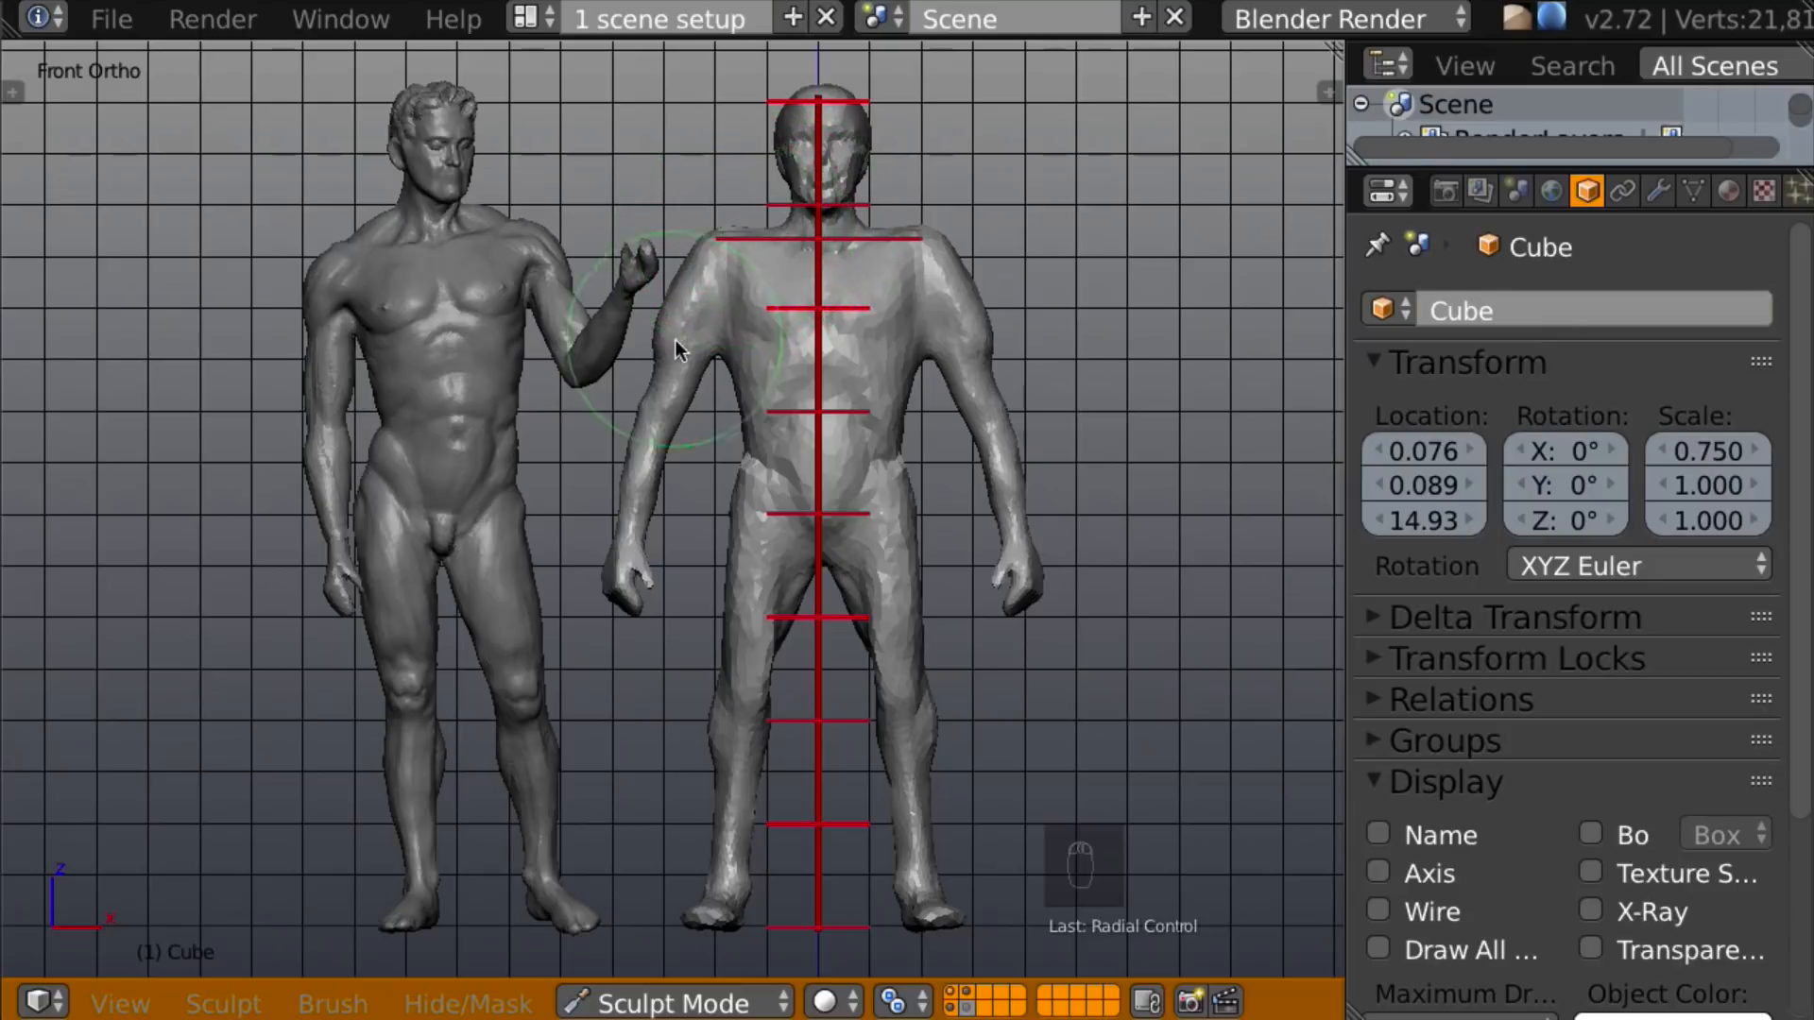
{"action": "mouse_move", "coordinate": [661, 340]}
{"action": "left_mouse_down"}
{"action": "mouse_move", "coordinate": [671, 314]}
{"action": "mouse_move", "coordinate": [771, 337]}
{"action": "mouse_move", "coordinate": [775, 316]}
{"action": "mouse_move", "coordinate": [735, 321]}
{"action": "left_mouse_up"}
{"action": "mouse_move", "coordinate": [642, 427]}
{"action": "left_mouse_down"}
{"action": "mouse_move", "coordinate": [761, 400]}
{"action": "mouse_move", "coordinate": [807, 346]}
{"action": "left_mouse_up"}
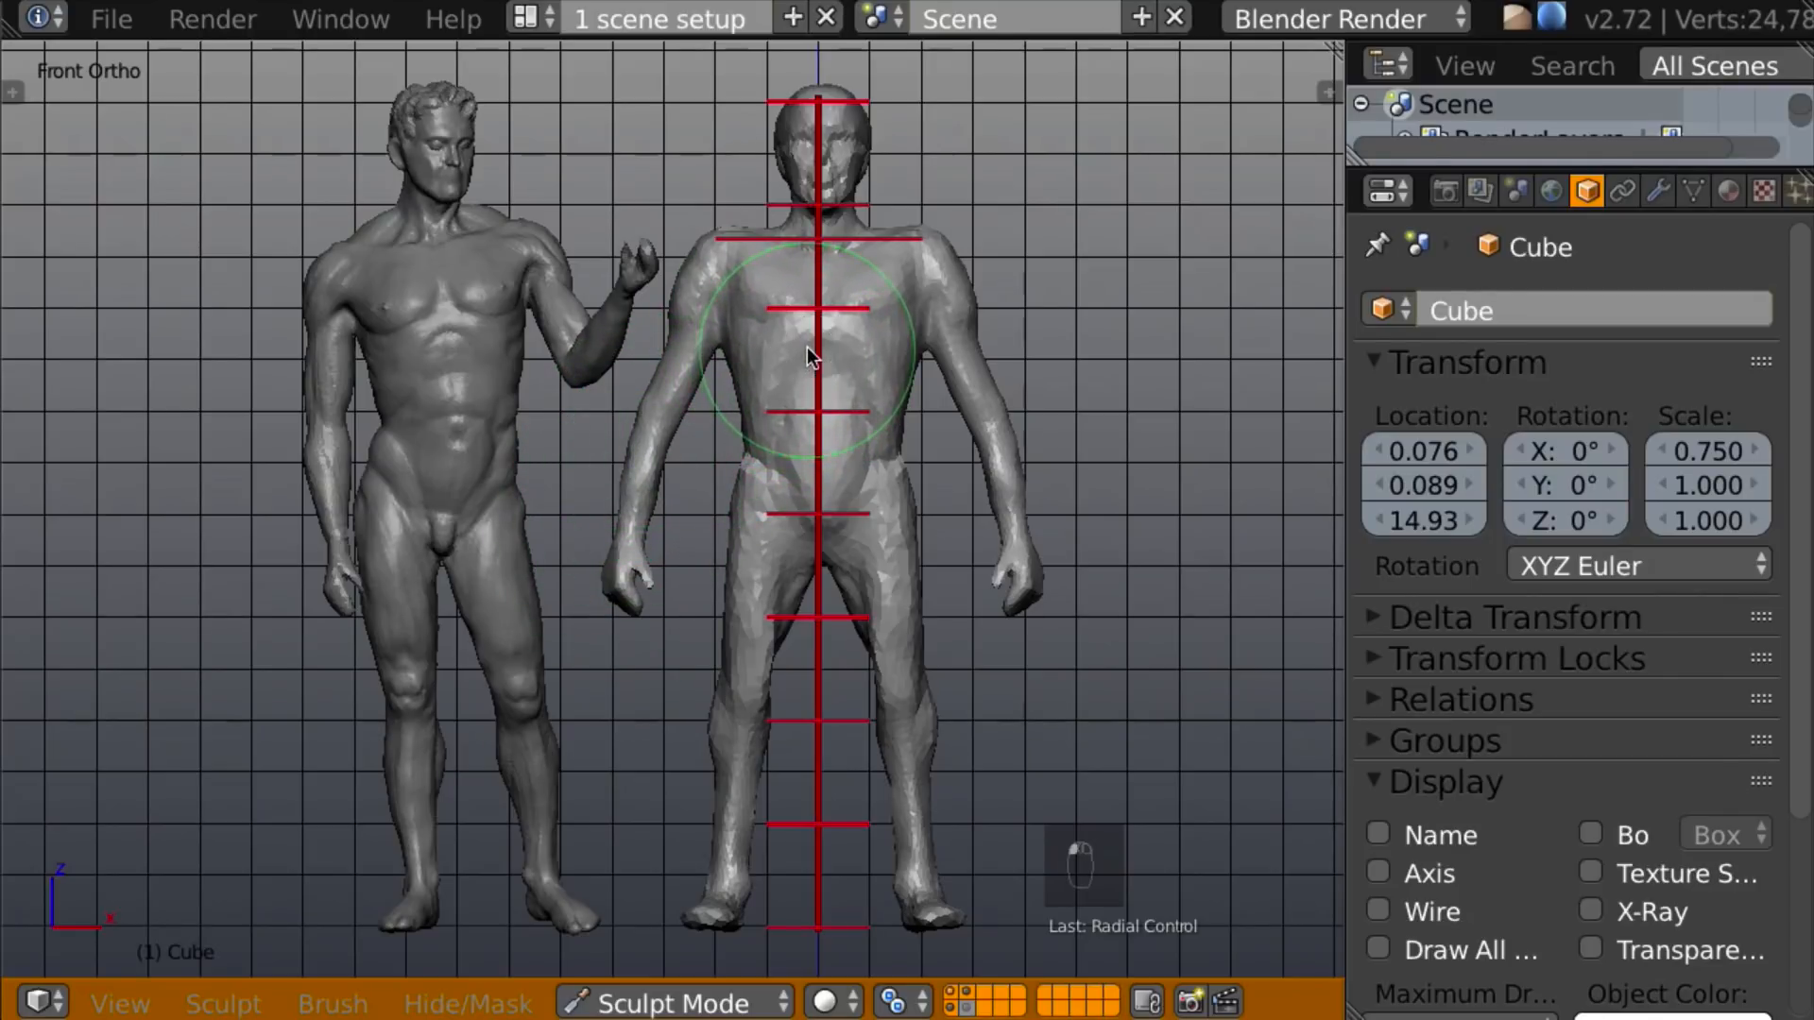
Enlarge the Snake Hook brush and pull the hands upward to shorten the arms.
{"action": "mouse_move", "coordinate": [628, 580]}
{"action": "left_mouse_down"}
{"action": "mouse_move", "coordinate": [642, 564]}
{"action": "mouse_move", "coordinate": [617, 543]}
{"action": "left_mouse_up"}
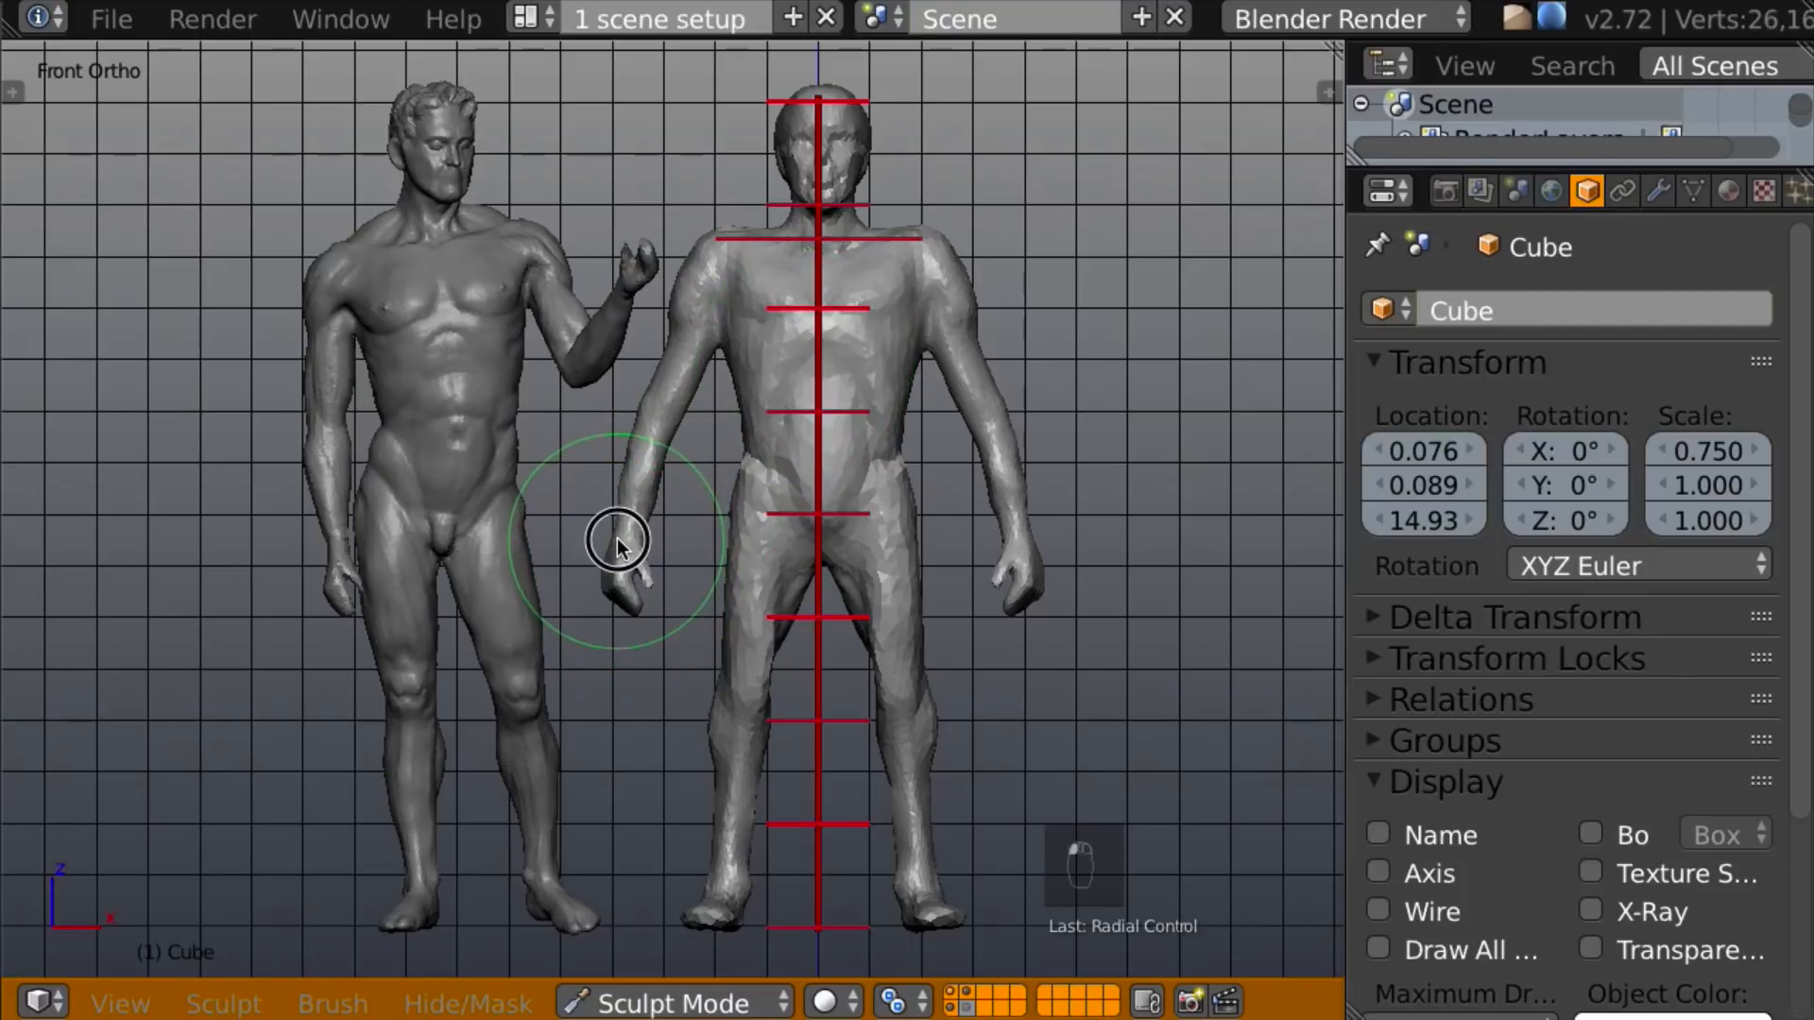
{"action": "key", "text": "f"}
{"action": "left_click", "coordinate": [689, 564]}
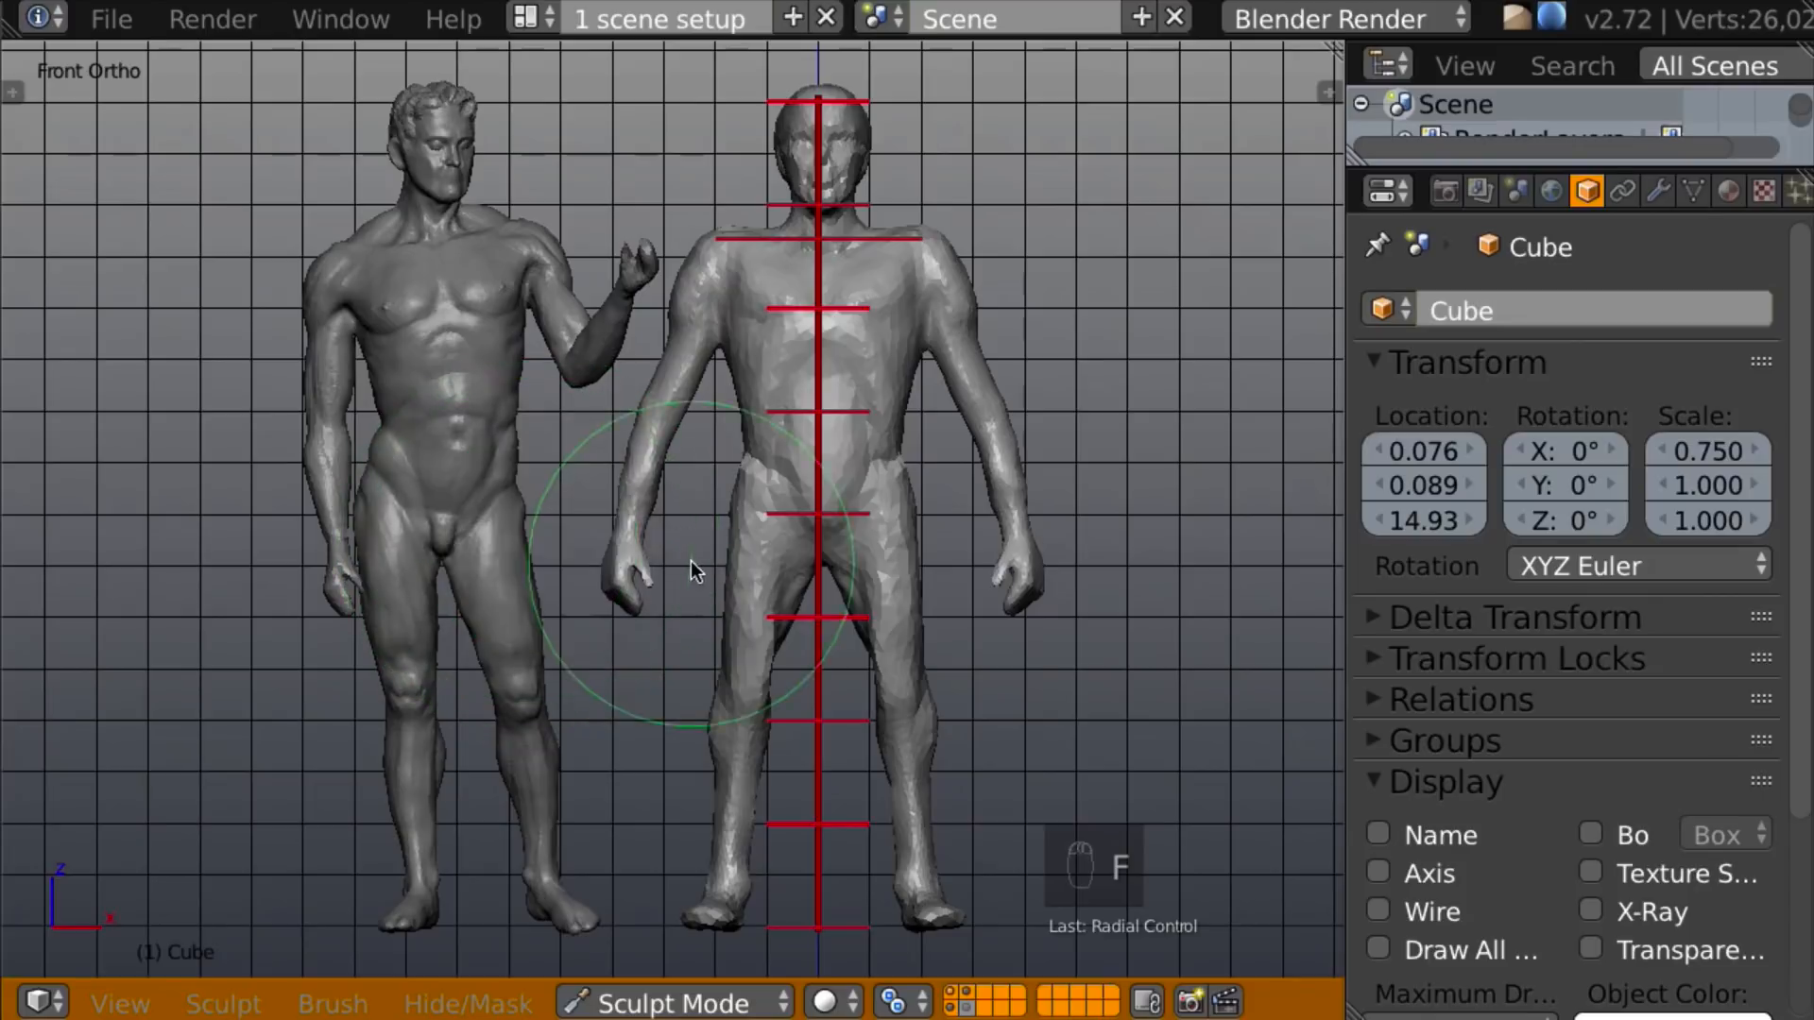
{"action": "left_click_drag", "start_coordinate": [618, 566], "coordinate": [619, 559]}
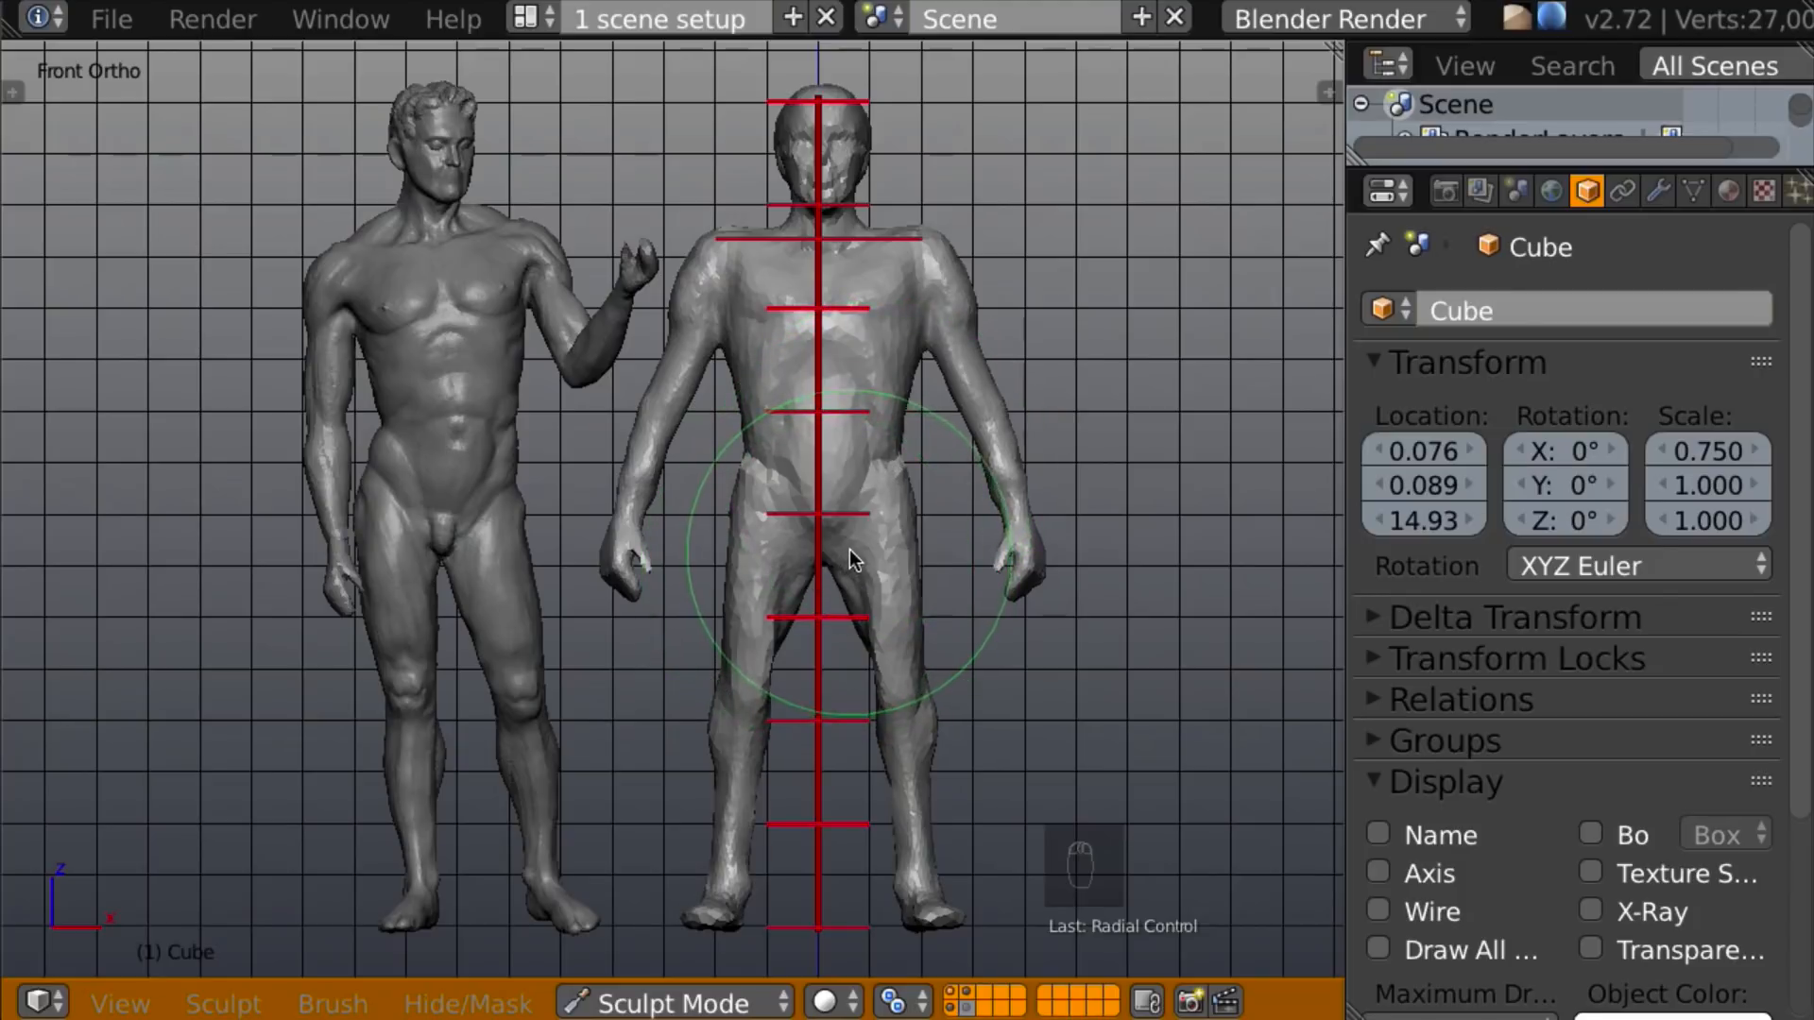
Reshape the waist, flanks and chest sides against the proportion guides with a progressively smaller Snake Hook brush.
{"action": "mouse_move", "coordinate": [894, 417]}
{"action": "left_mouse_down"}
{"action": "mouse_move", "coordinate": [893, 395]}
{"action": "mouse_move", "coordinate": [898, 444]}
{"action": "mouse_move", "coordinate": [879, 455]}
{"action": "mouse_move", "coordinate": [780, 461]}
{"action": "mouse_move", "coordinate": [792, 451]}
{"action": "left_mouse_up"}
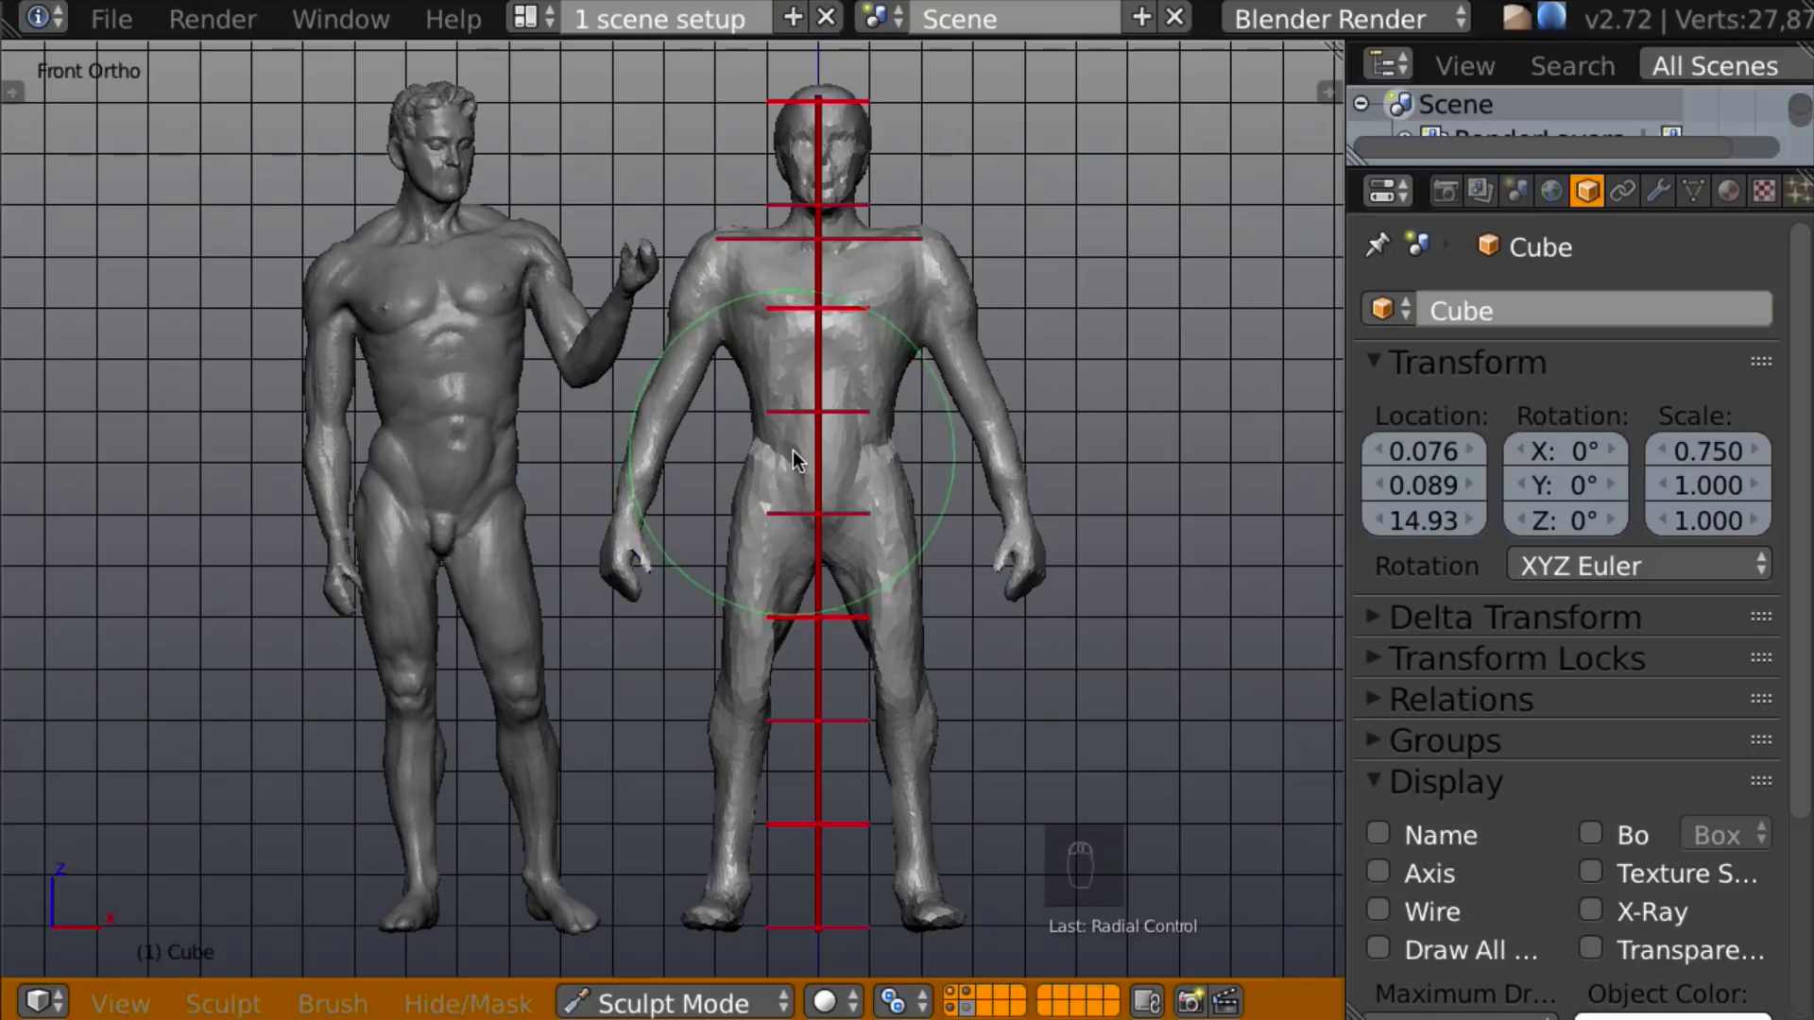
{"action": "key", "text": "f"}
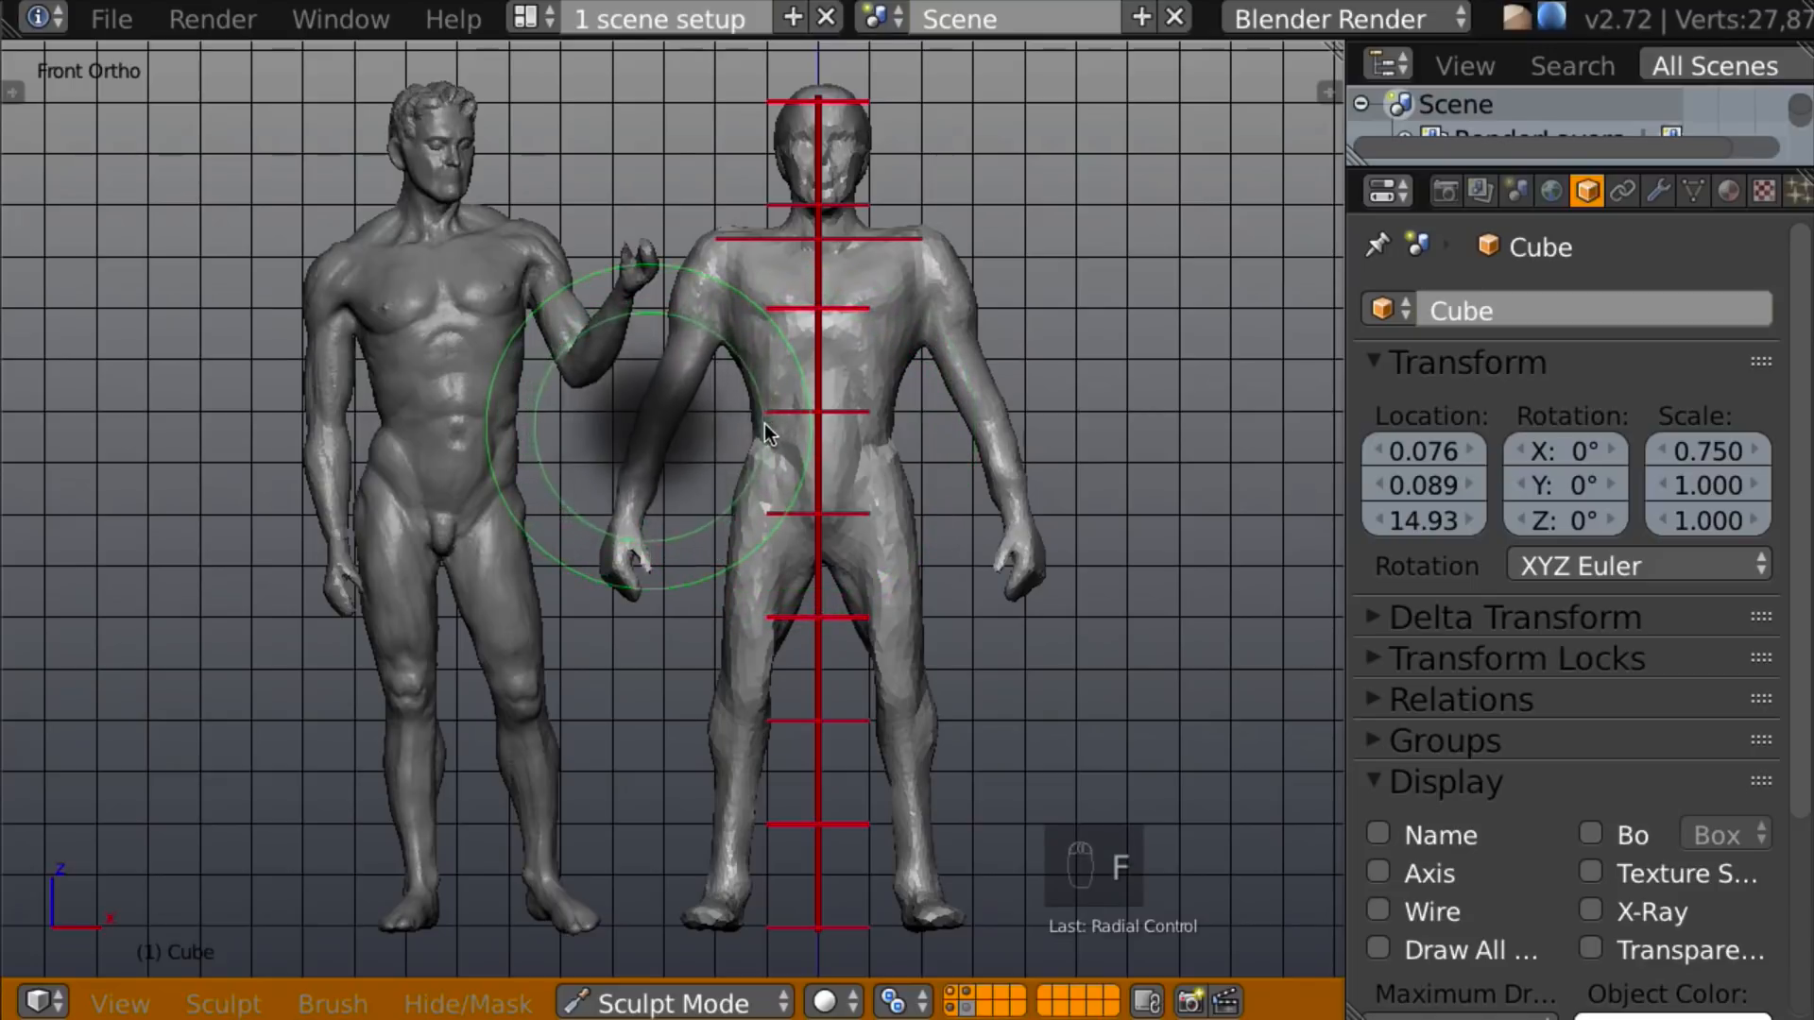
{"action": "left_click", "coordinate": [761, 429]}
{"action": "mouse_move", "coordinate": [758, 428]}
{"action": "left_mouse_down"}
{"action": "mouse_move", "coordinate": [749, 445]}
{"action": "mouse_move", "coordinate": [902, 487]}
{"action": "mouse_move", "coordinate": [886, 395]}
{"action": "mouse_move", "coordinate": [903, 316]}
{"action": "left_mouse_up"}
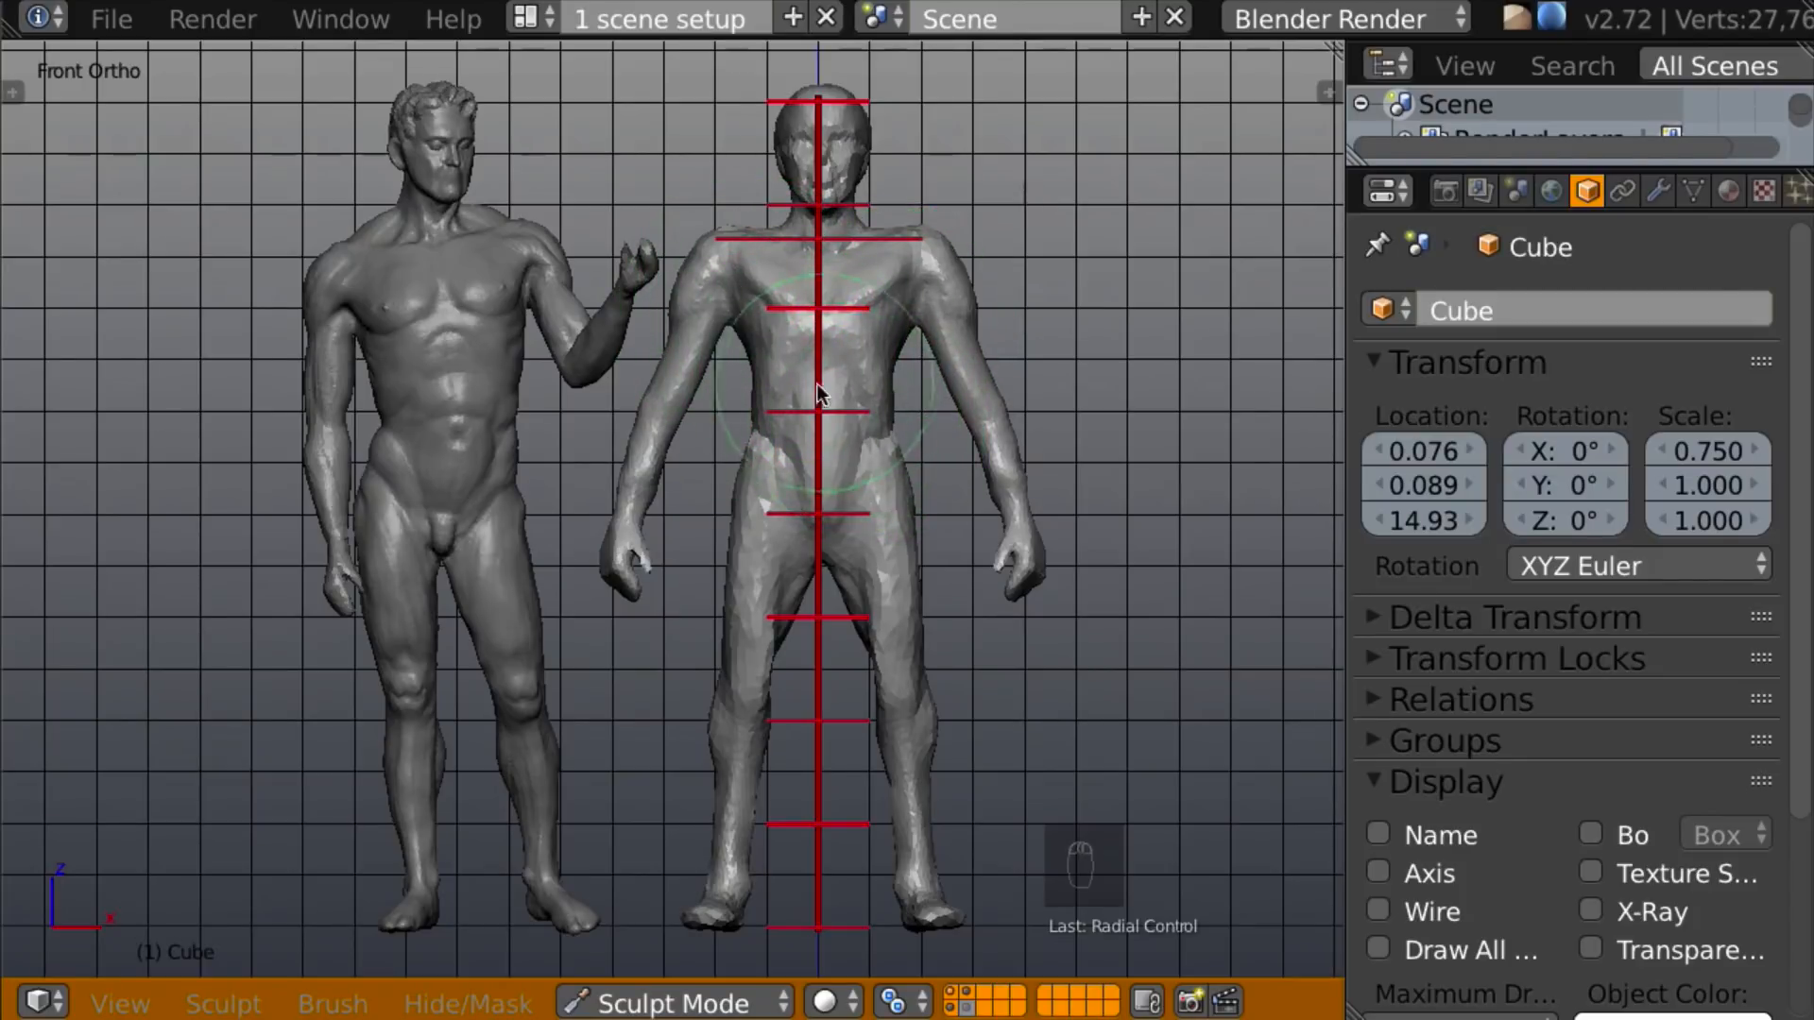
{"action": "mouse_move", "coordinate": [741, 342]}
{"action": "left_mouse_down"}
{"action": "mouse_move", "coordinate": [784, 344]}
{"action": "mouse_move", "coordinate": [741, 325]}
{"action": "left_mouse_up"}
{"action": "key", "text": "f"}
{"action": "left_click", "coordinate": [728, 338]}
{"action": "mouse_move", "coordinate": [884, 295]}
{"action": "left_mouse_down"}
{"action": "mouse_move", "coordinate": [922, 259]}
{"action": "mouse_move", "coordinate": [938, 291]}
{"action": "mouse_move", "coordinate": [931, 259]}
{"action": "mouse_move", "coordinate": [898, 270]}
{"action": "left_mouse_up"}
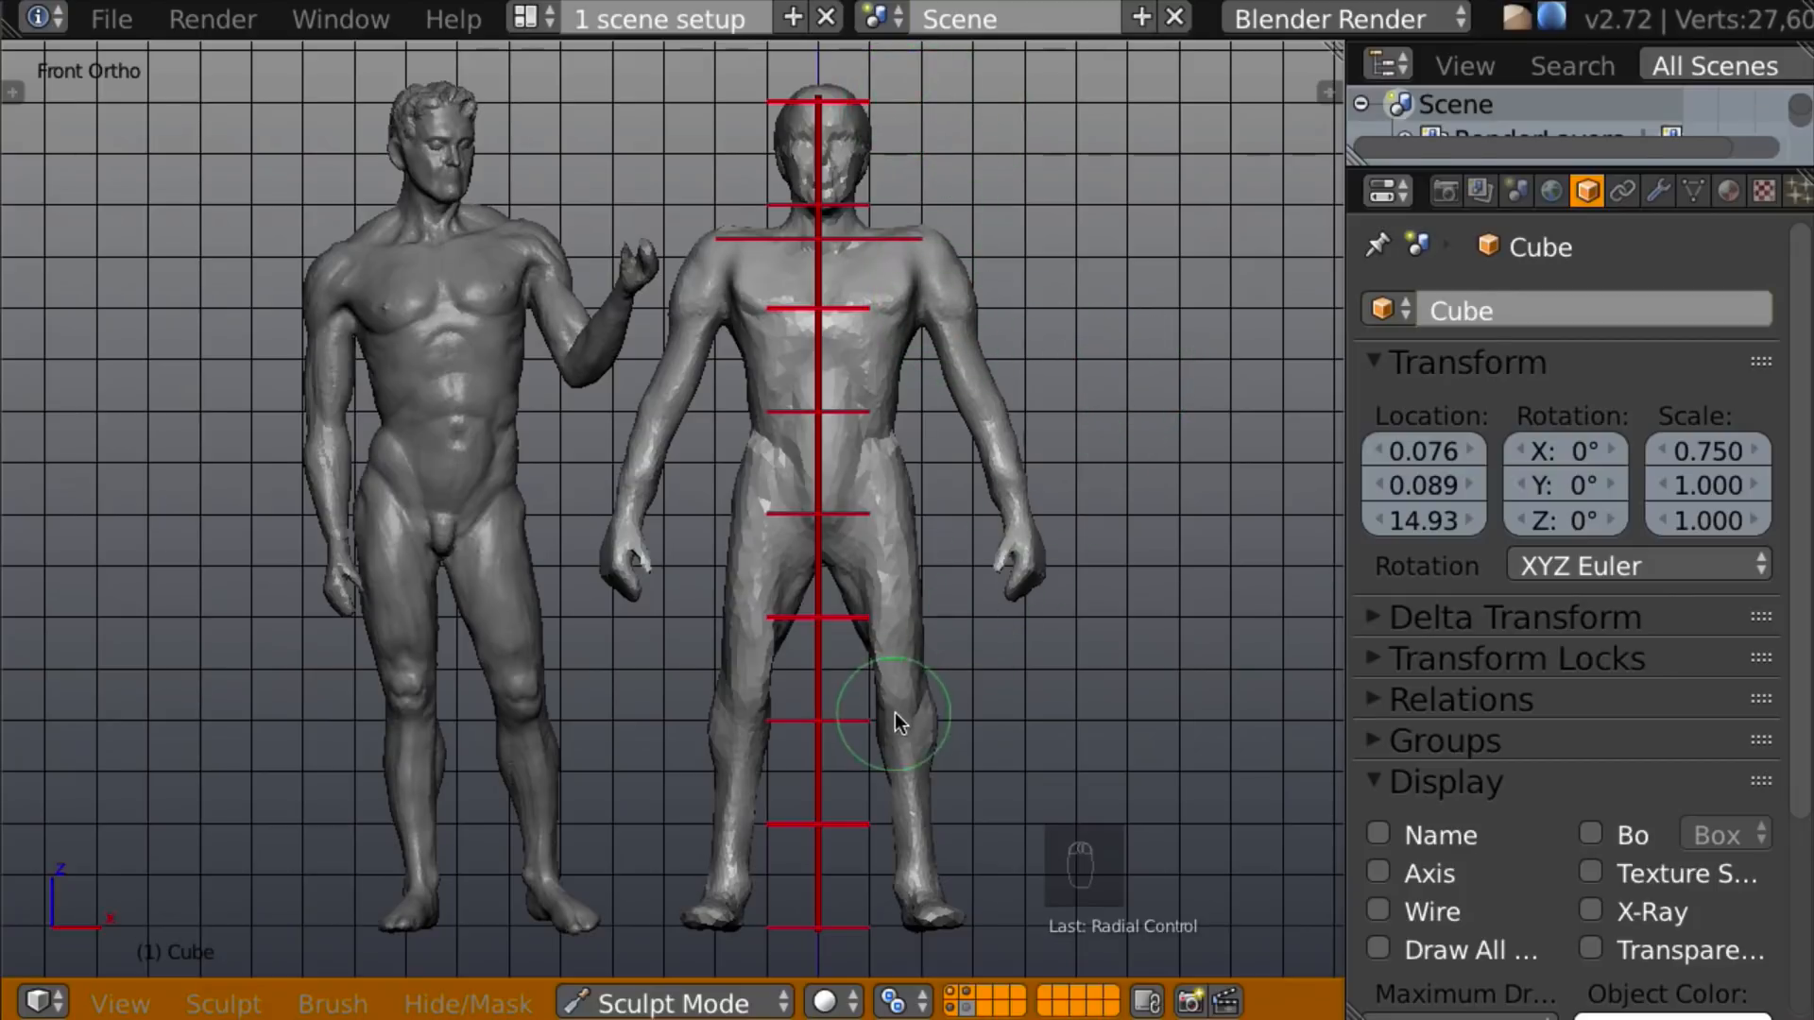
Adjust the hips, sides of the back and elbows with the Snake Hook brush in an orthographic back view.
{"action": "mouse_move", "coordinate": [1114, 624]}
{"action": "middle_mouse_down"}
{"action": "mouse_move", "coordinate": [478, 625]}
{"action": "mouse_move", "coordinate": [282, 543]}
{"action": "middle_mouse_up"}
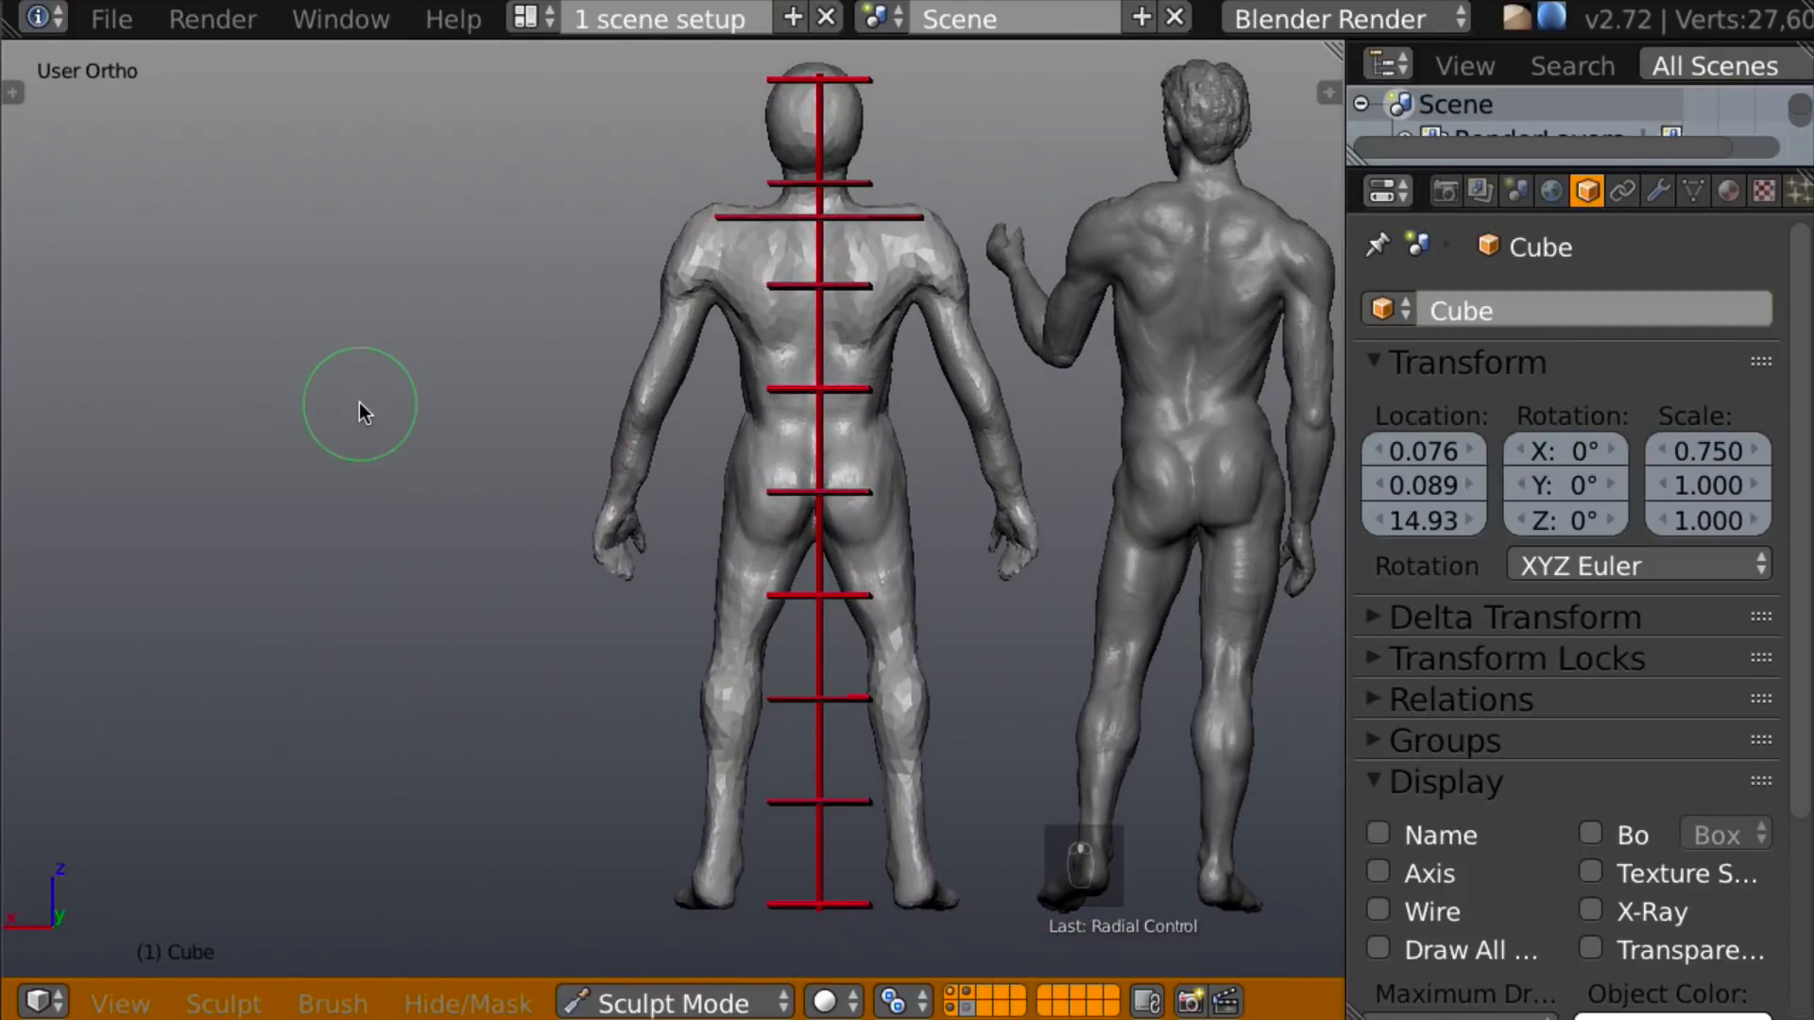
{"action": "key", "text": "ctrl+KP_1"}
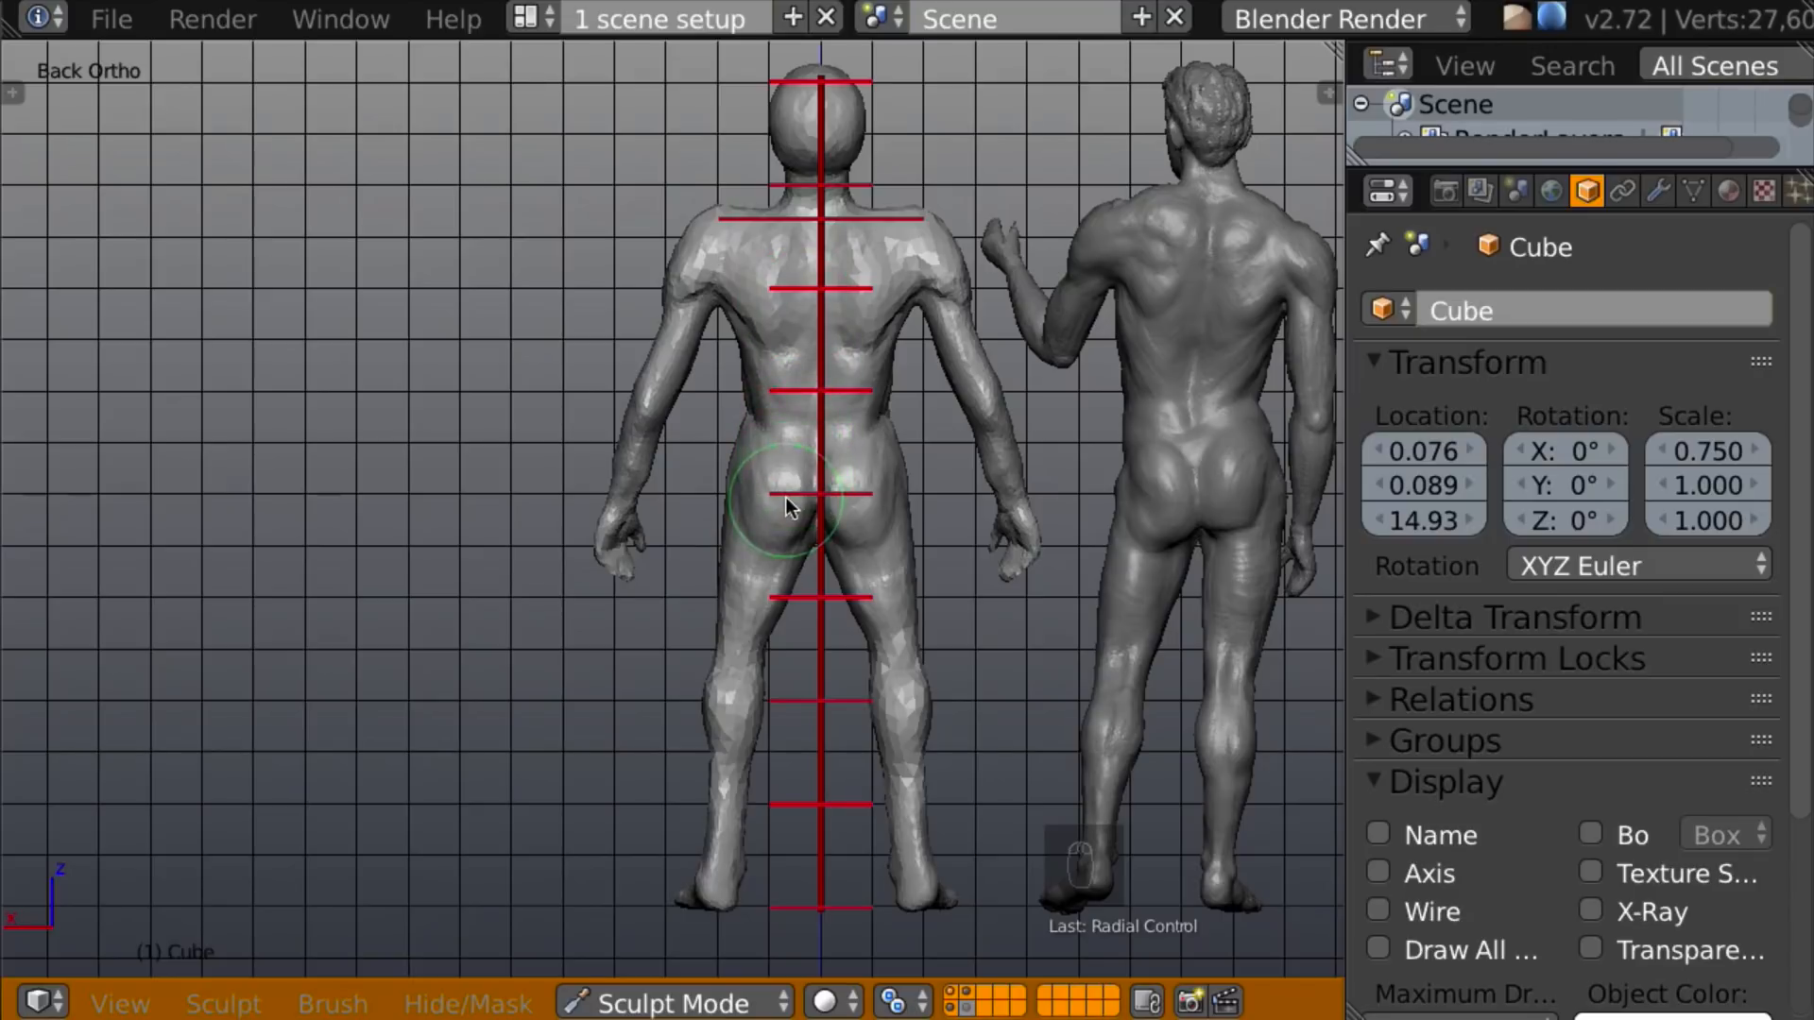
{"action": "mouse_move", "coordinate": [759, 547]}
{"action": "left_mouse_down"}
{"action": "mouse_move", "coordinate": [790, 531]}
{"action": "mouse_move", "coordinate": [740, 524]}
{"action": "left_mouse_up"}
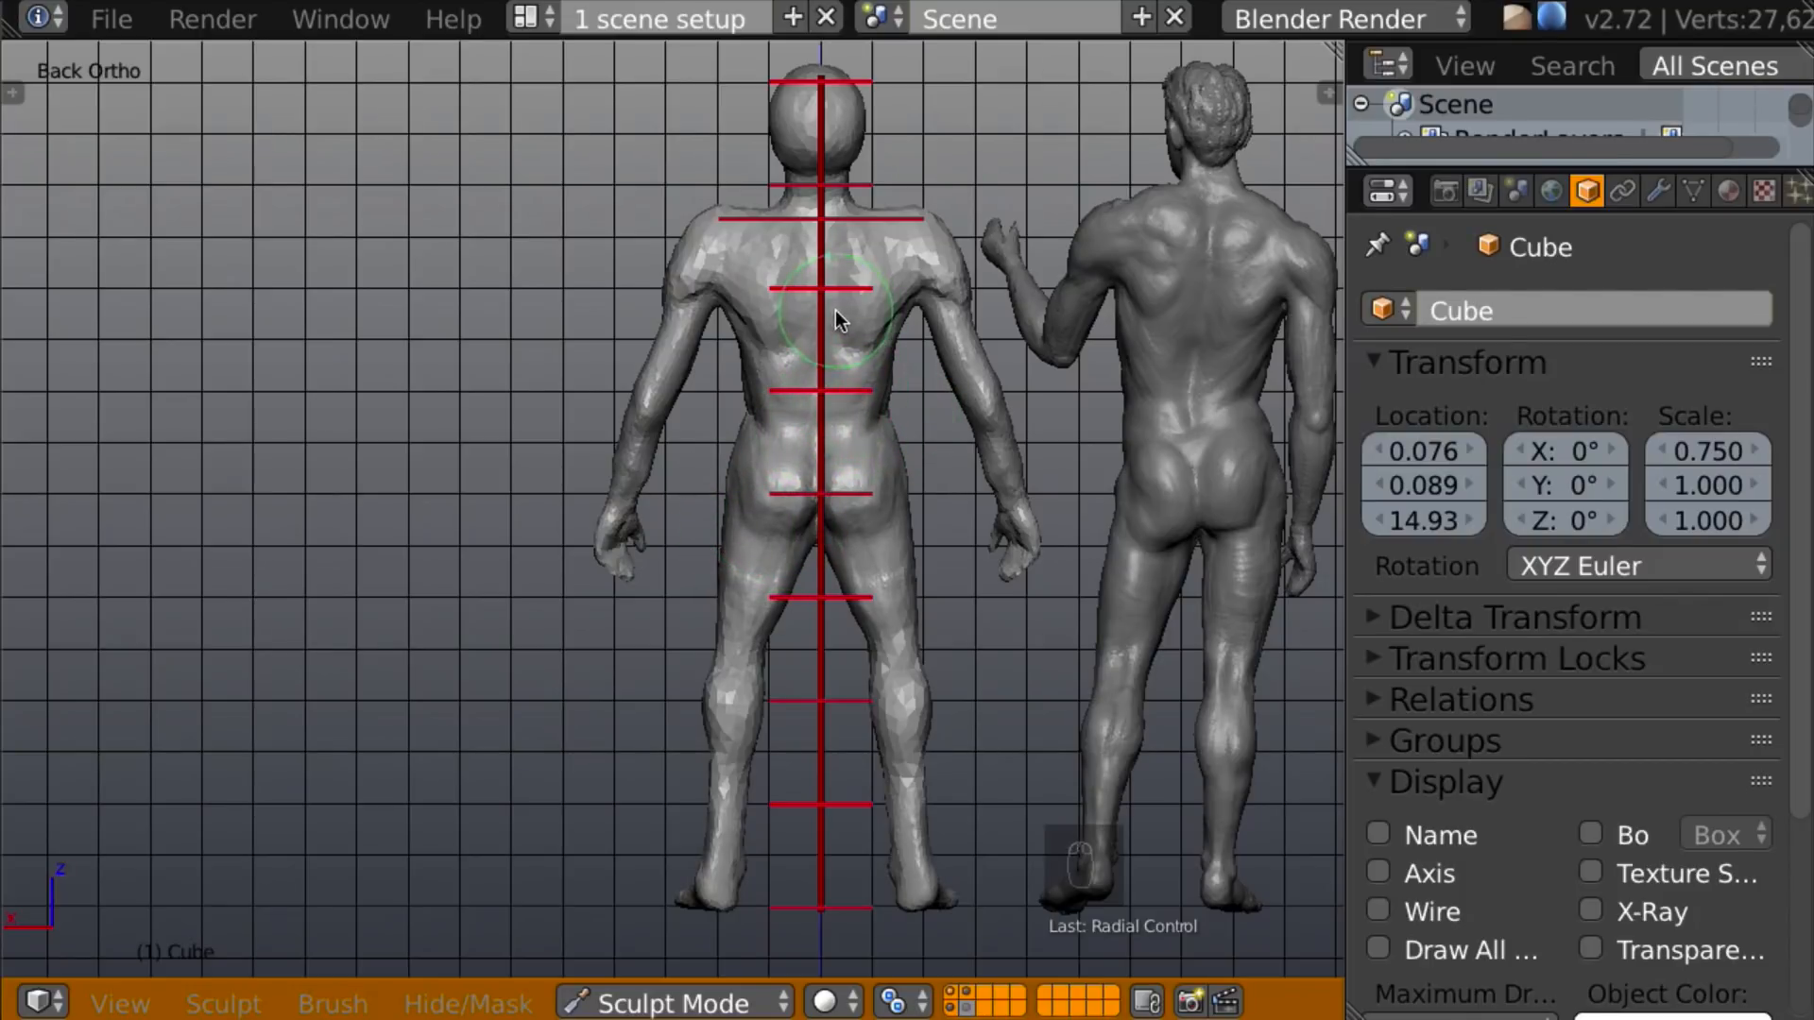
{"action": "mouse_move", "coordinate": [784, 342]}
{"action": "left_mouse_down"}
{"action": "mouse_move", "coordinate": [740, 283]}
{"action": "mouse_move", "coordinate": [892, 297]}
{"action": "left_mouse_up"}
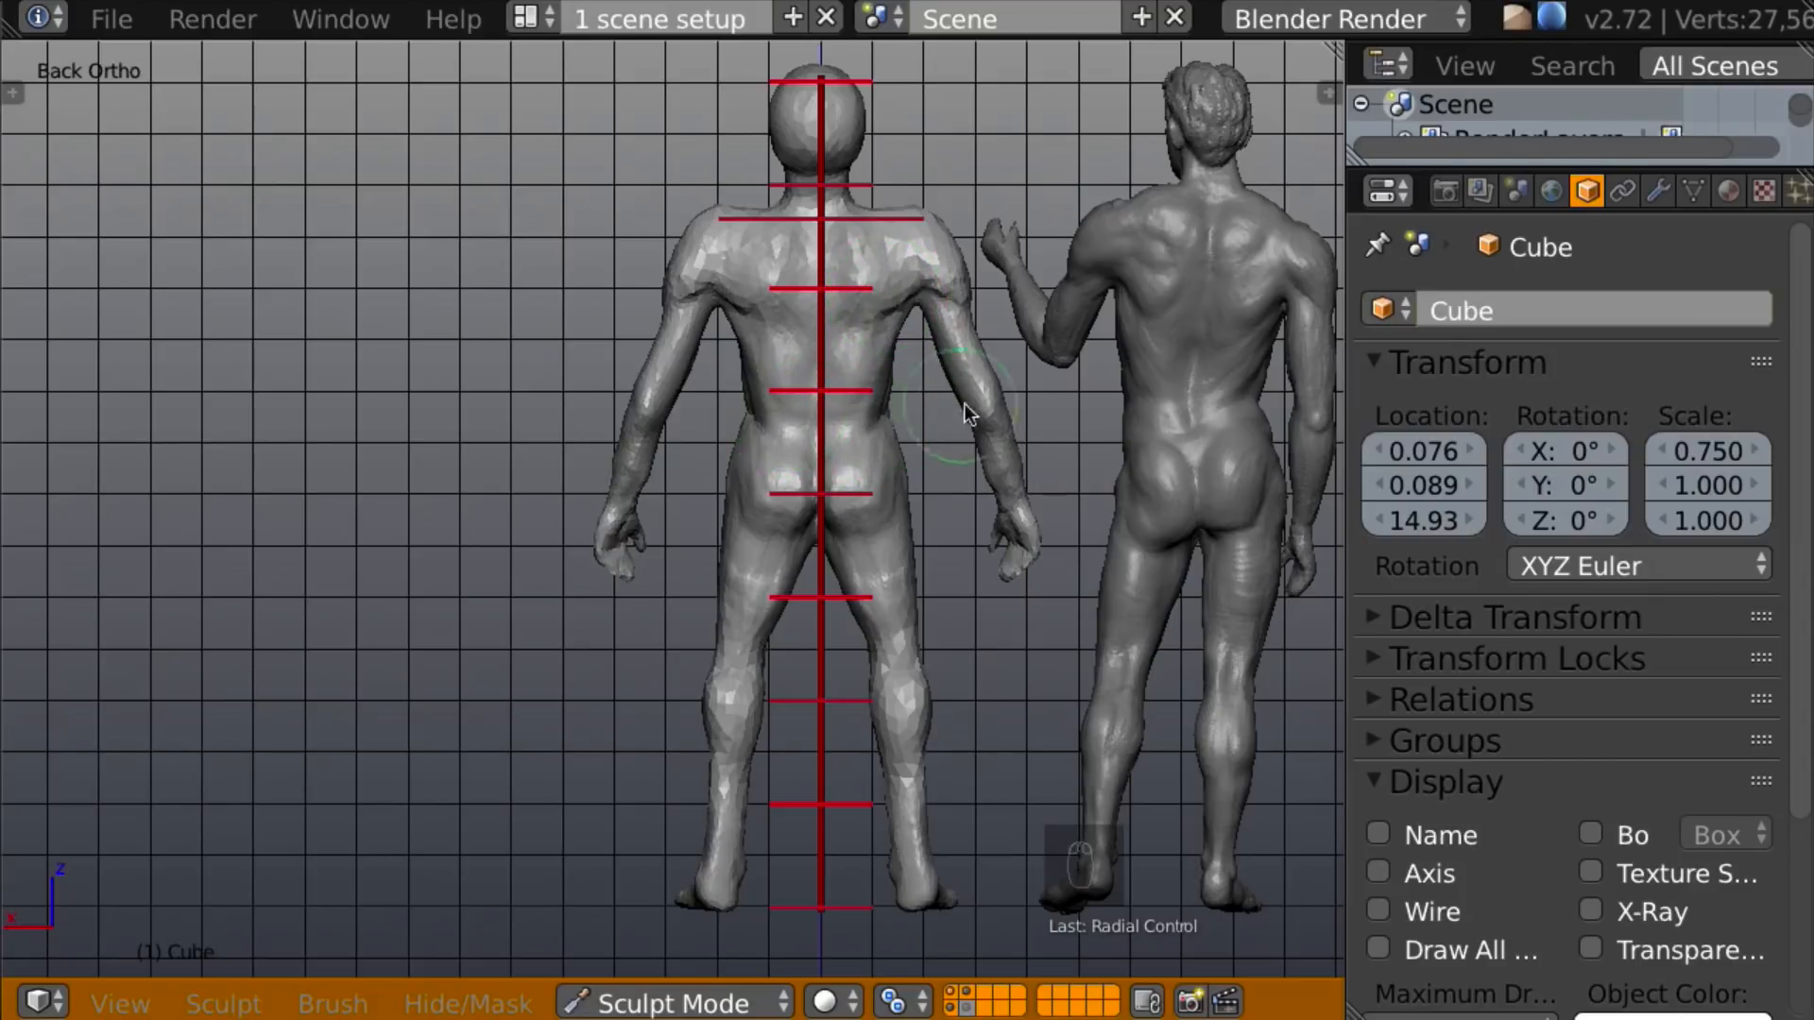
{"action": "left_click_drag", "start_coordinate": [986, 420], "coordinate": [984, 405]}
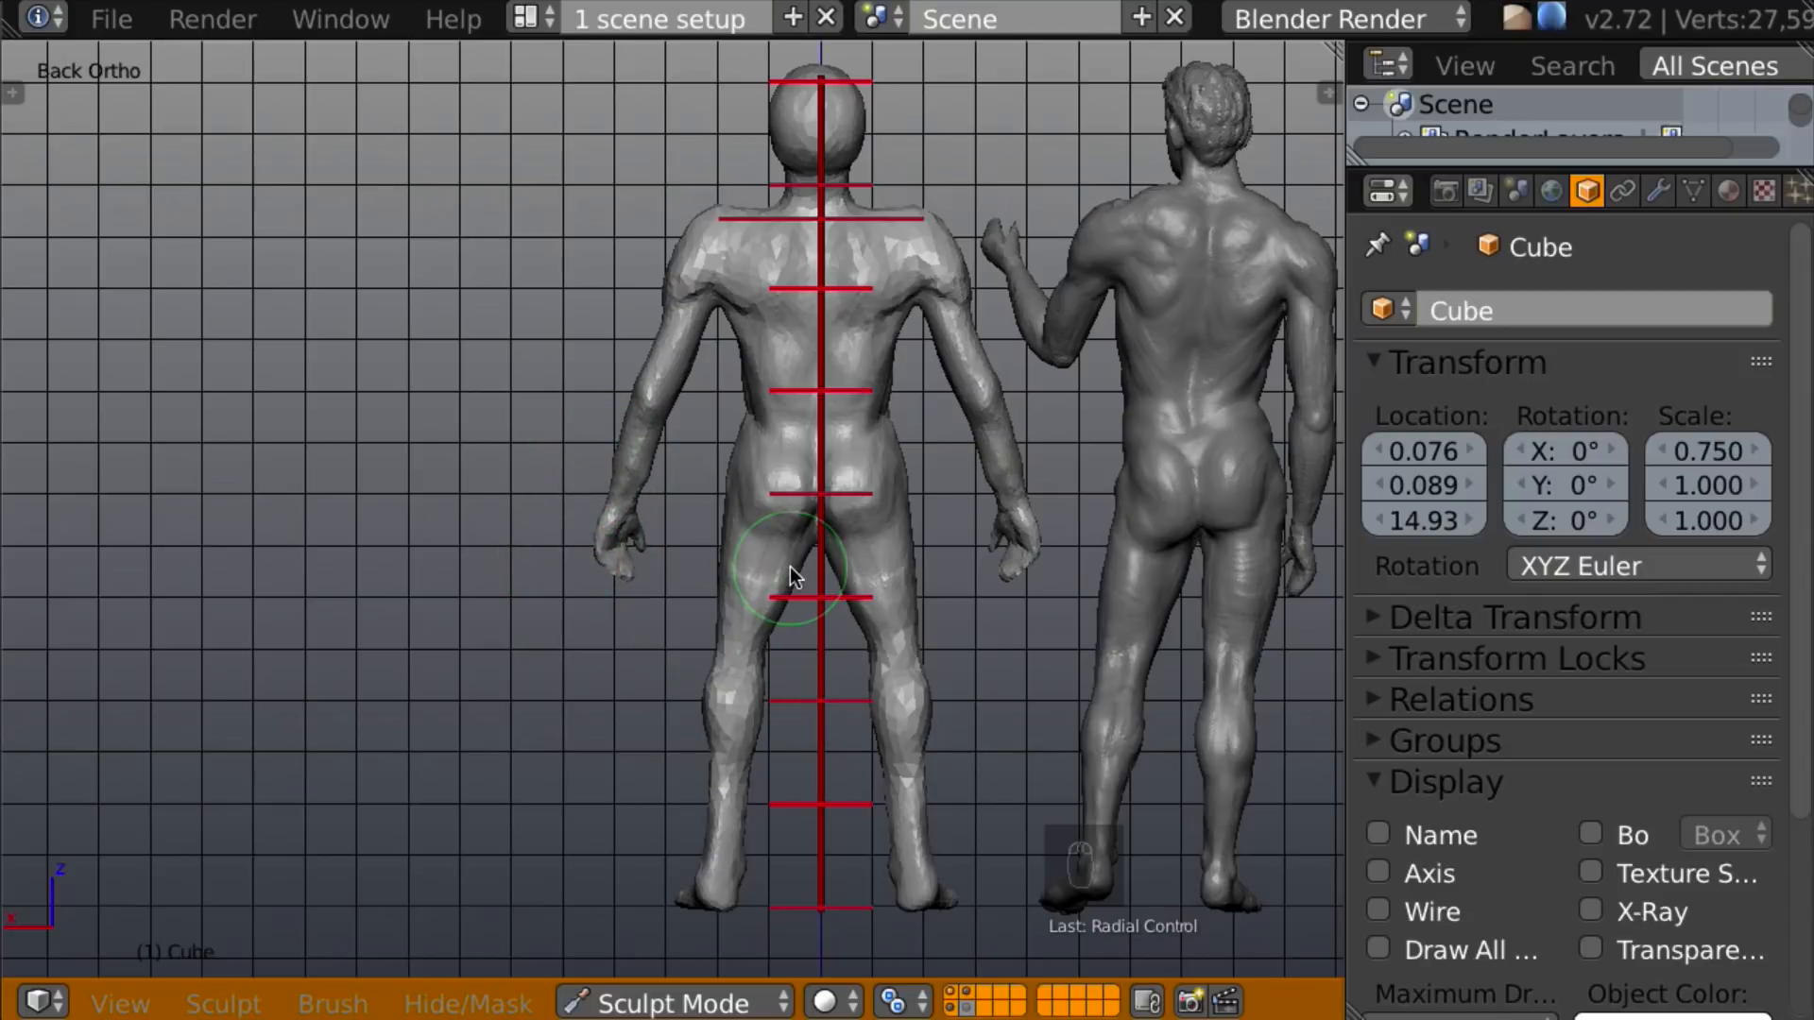
Compare the sculpted figure's proportions with the reference figure in perspective from several angles without the guides.
{"action": "key", "text": "KP_5"}
{"action": "middle_click_drag", "start_coordinate": [543, 595], "coordinate": [1107, 515]}
{"action": "mouse_move", "coordinate": [1143, 455]}
{"action": "middle_mouse_down"}
{"action": "mouse_move", "coordinate": [1148, 511]}
{"action": "mouse_move", "coordinate": [1143, 414]}
{"action": "mouse_move", "coordinate": [842, 425]}
{"action": "mouse_move", "coordinate": [854, 401]}
{"action": "mouse_move", "coordinate": [1178, 393]}
{"action": "mouse_move", "coordinate": [1092, 383]}
{"action": "mouse_move", "coordinate": [1153, 359]}
{"action": "mouse_move", "coordinate": [1133, 352]}
{"action": "mouse_move", "coordinate": [778, 363]}
{"action": "mouse_move", "coordinate": [1113, 332]}
{"action": "mouse_move", "coordinate": [1153, 361]}
{"action": "middle_mouse_up"}
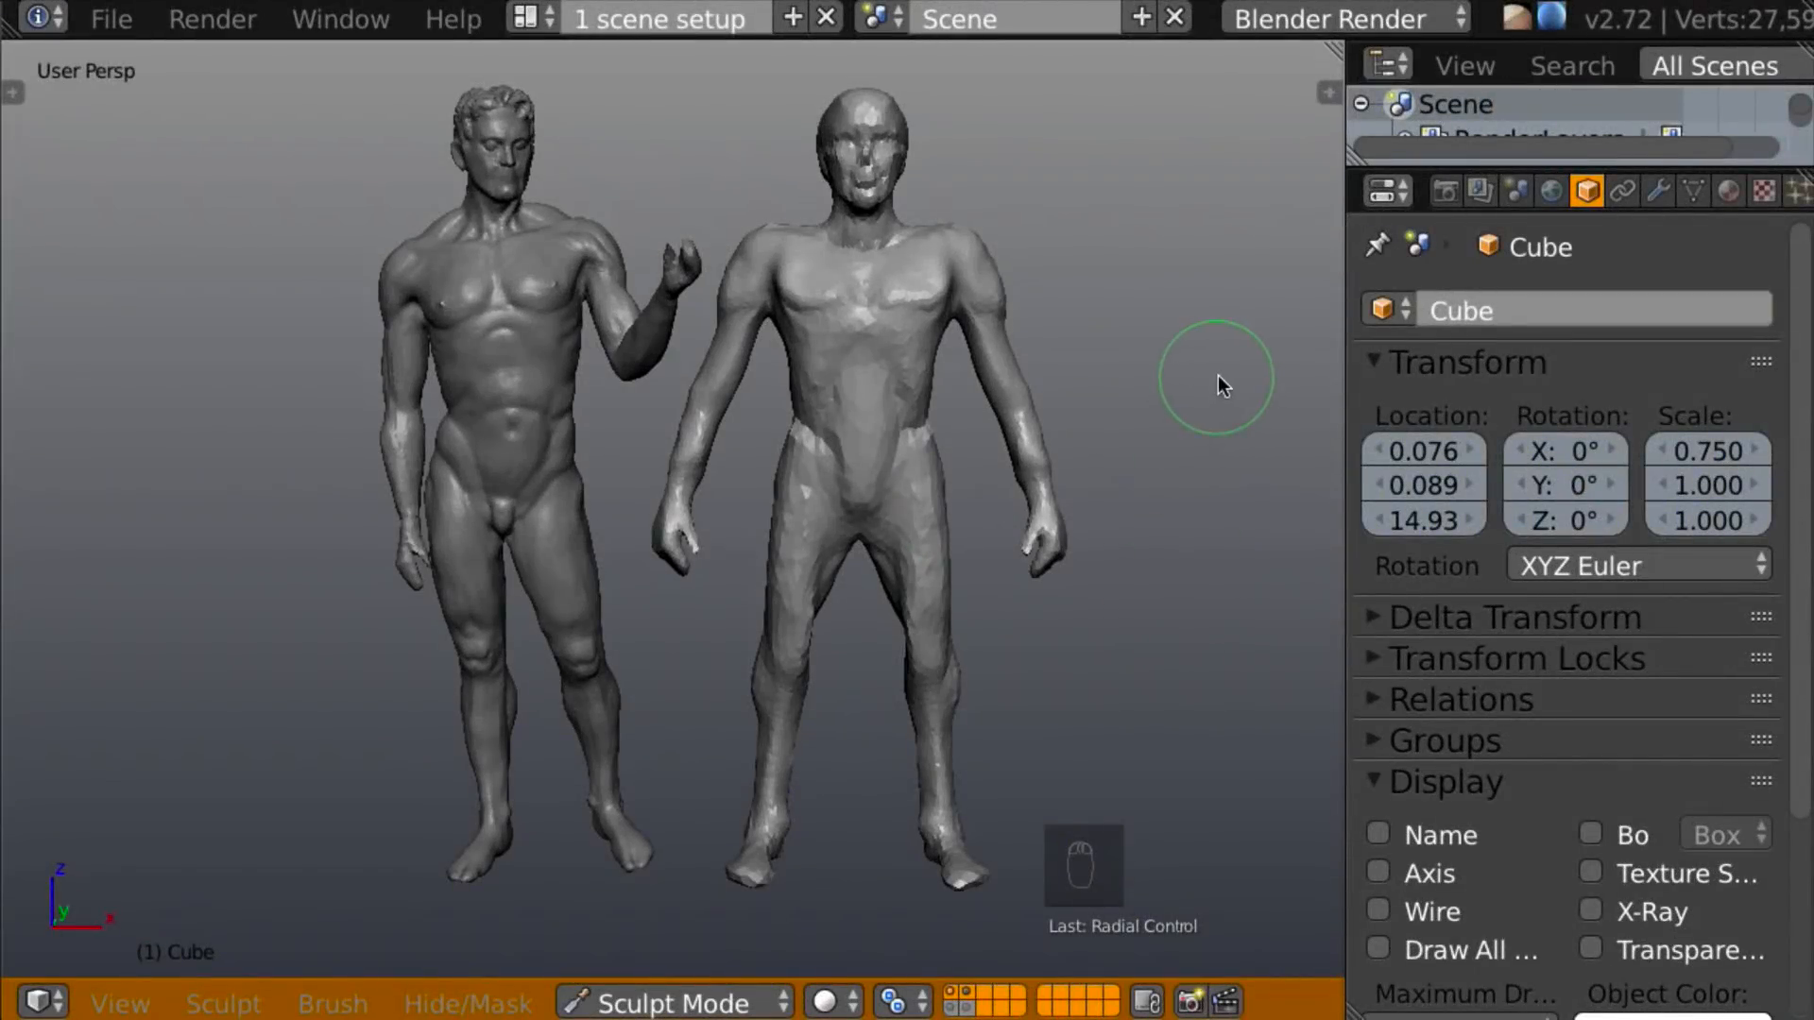
{"action": "mouse_move", "coordinate": [1157, 380]}
{"action": "middle_mouse_down"}
{"action": "mouse_move", "coordinate": [1159, 399]}
{"action": "mouse_move", "coordinate": [1103, 396]}
{"action": "mouse_move", "coordinate": [1191, 383]}
{"action": "mouse_move", "coordinate": [522, 390]}
{"action": "mouse_move", "coordinate": [672, 424]}
{"action": "mouse_move", "coordinate": [1228, 416]}
{"action": "mouse_move", "coordinate": [1176, 427]}
{"action": "mouse_move", "coordinate": [1181, 399]}
{"action": "mouse_move", "coordinate": [1137, 426]}
{"action": "middle_mouse_up"}
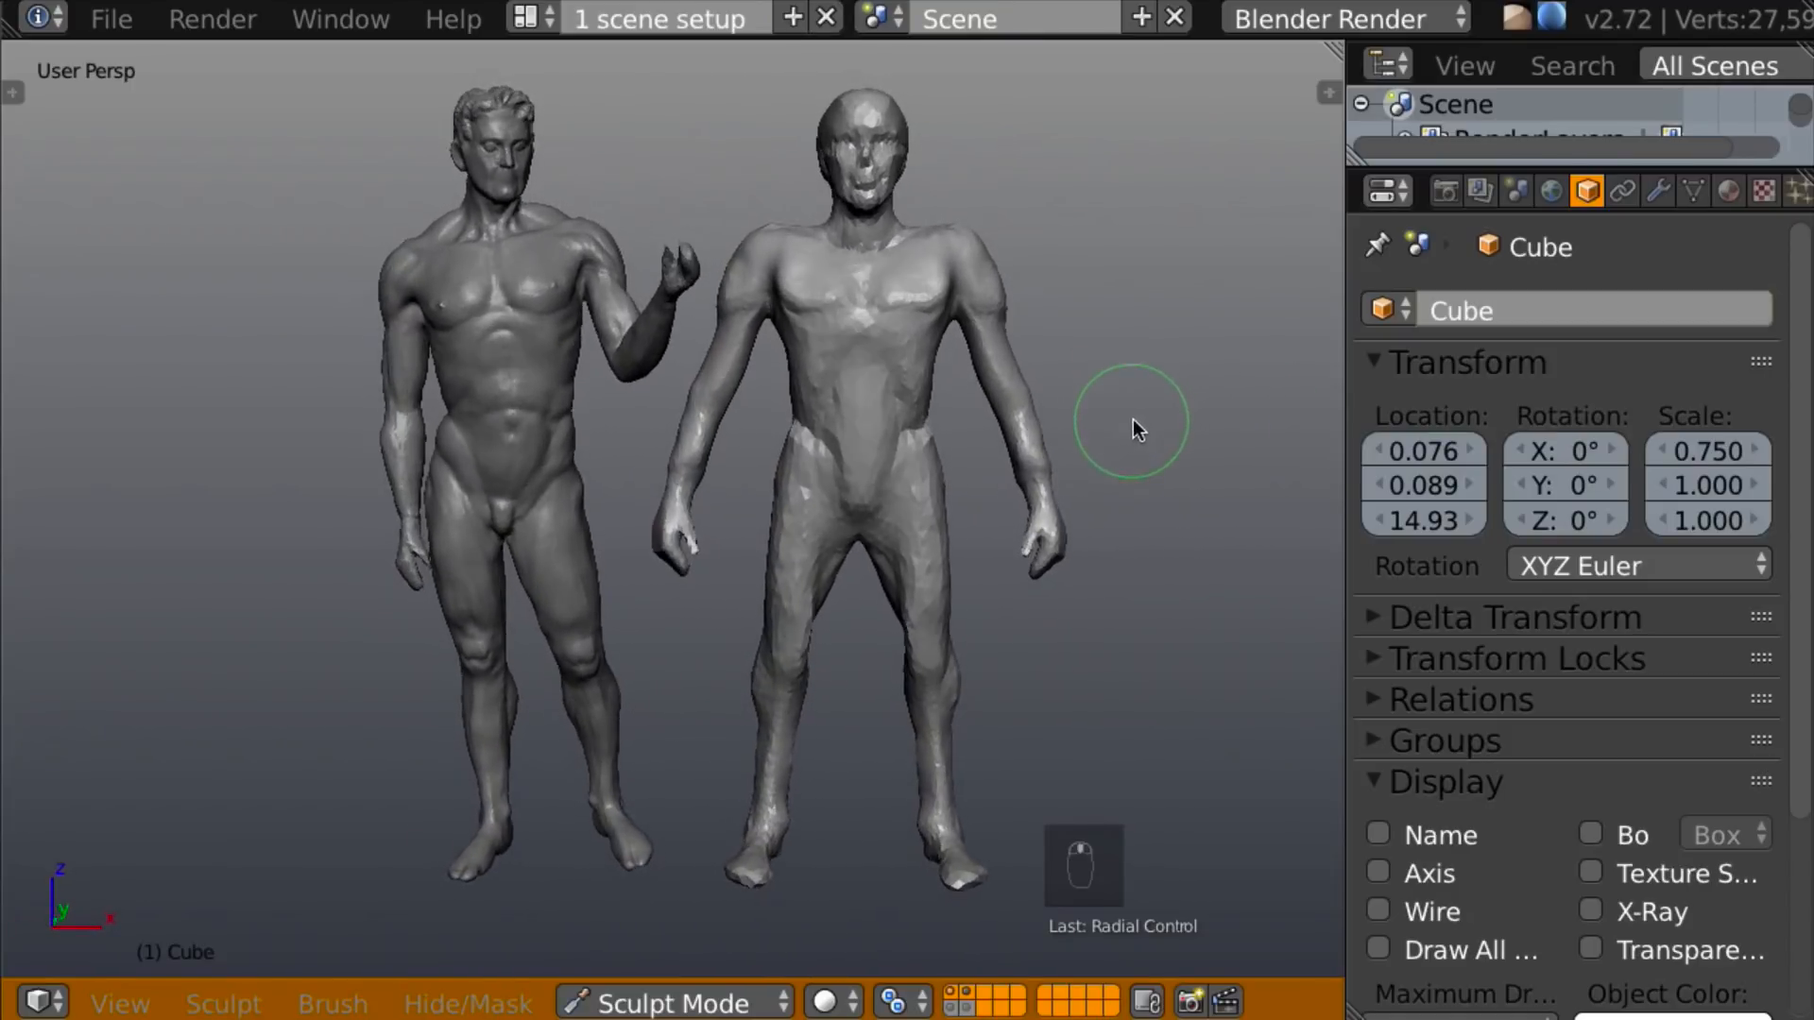
{"action": "mouse_move", "coordinate": [997, 433]}
{"action": "middle_mouse_down"}
{"action": "mouse_move", "coordinate": [985, 406]}
{"action": "mouse_move", "coordinate": [1013, 410]}
{"action": "mouse_move", "coordinate": [931, 404]}
{"action": "middle_mouse_up"}
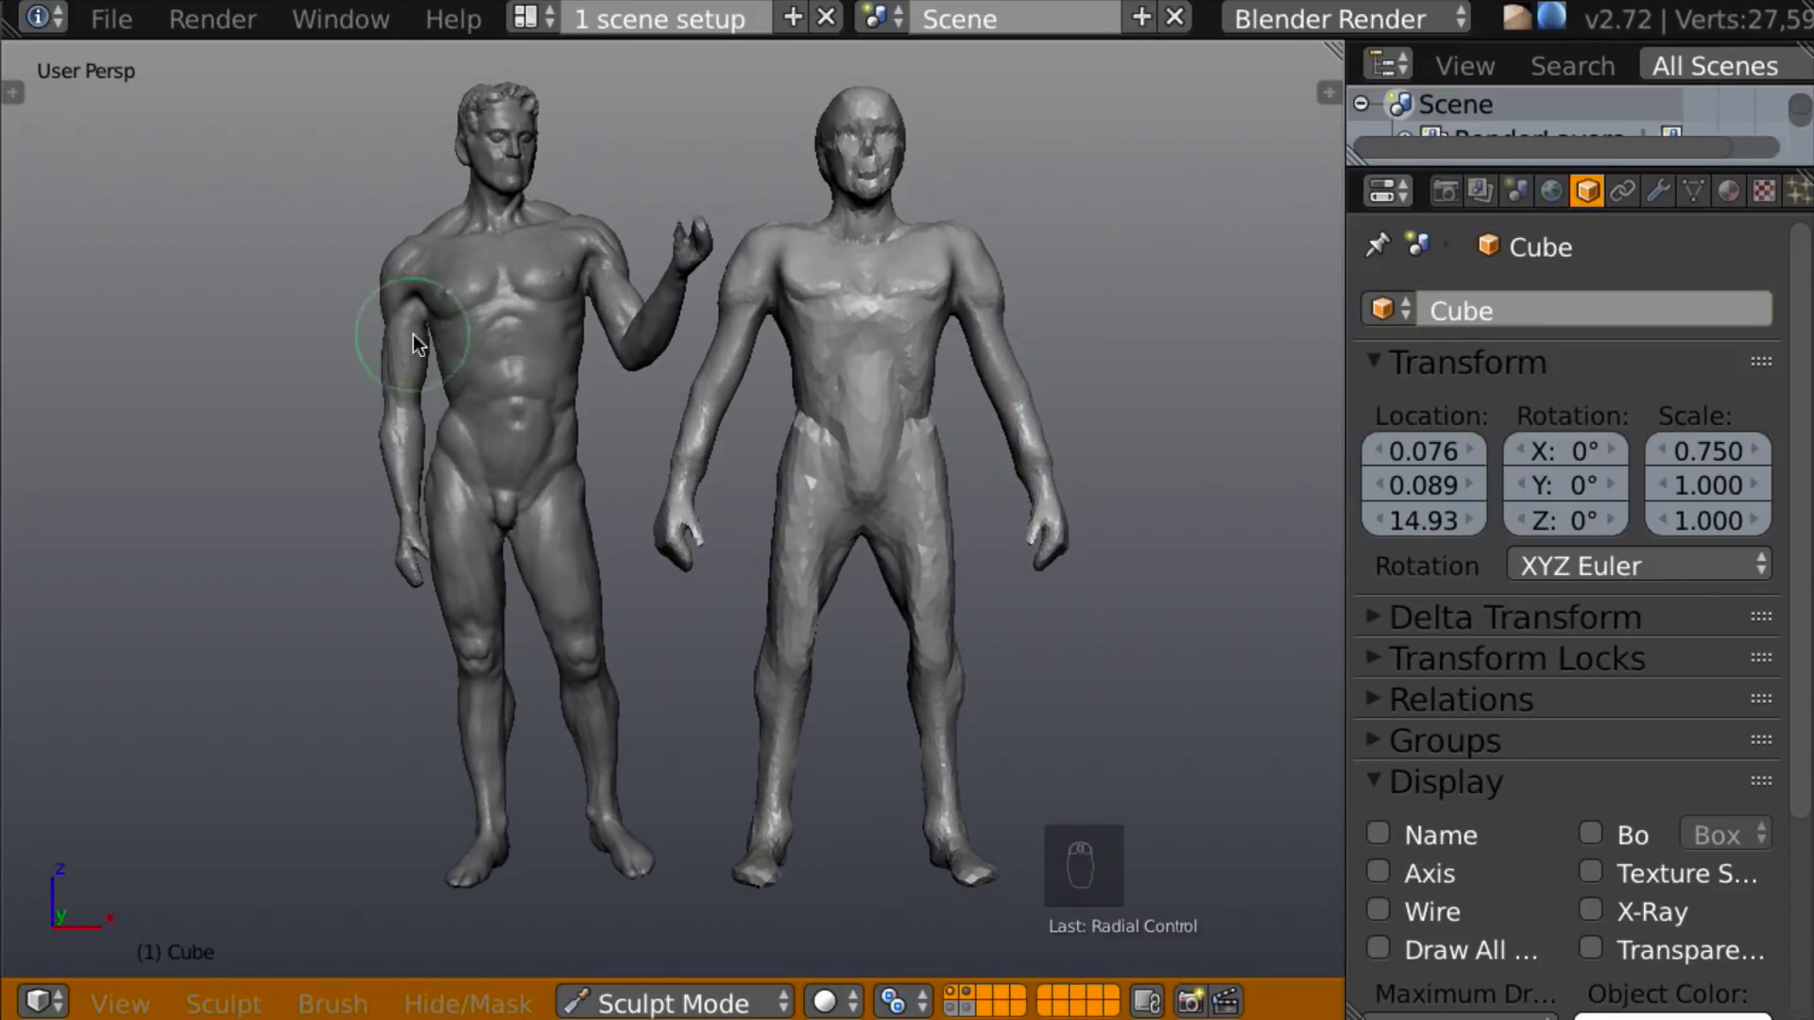
{"action": "mouse_move", "coordinate": [648, 473]}
{"action": "middle_mouse_down"}
{"action": "mouse_move", "coordinate": [640, 526]}
{"action": "mouse_move", "coordinate": [632, 478]}
{"action": "mouse_move", "coordinate": [531, 490]}
{"action": "mouse_move", "coordinate": [643, 494]}
{"action": "middle_mouse_up"}
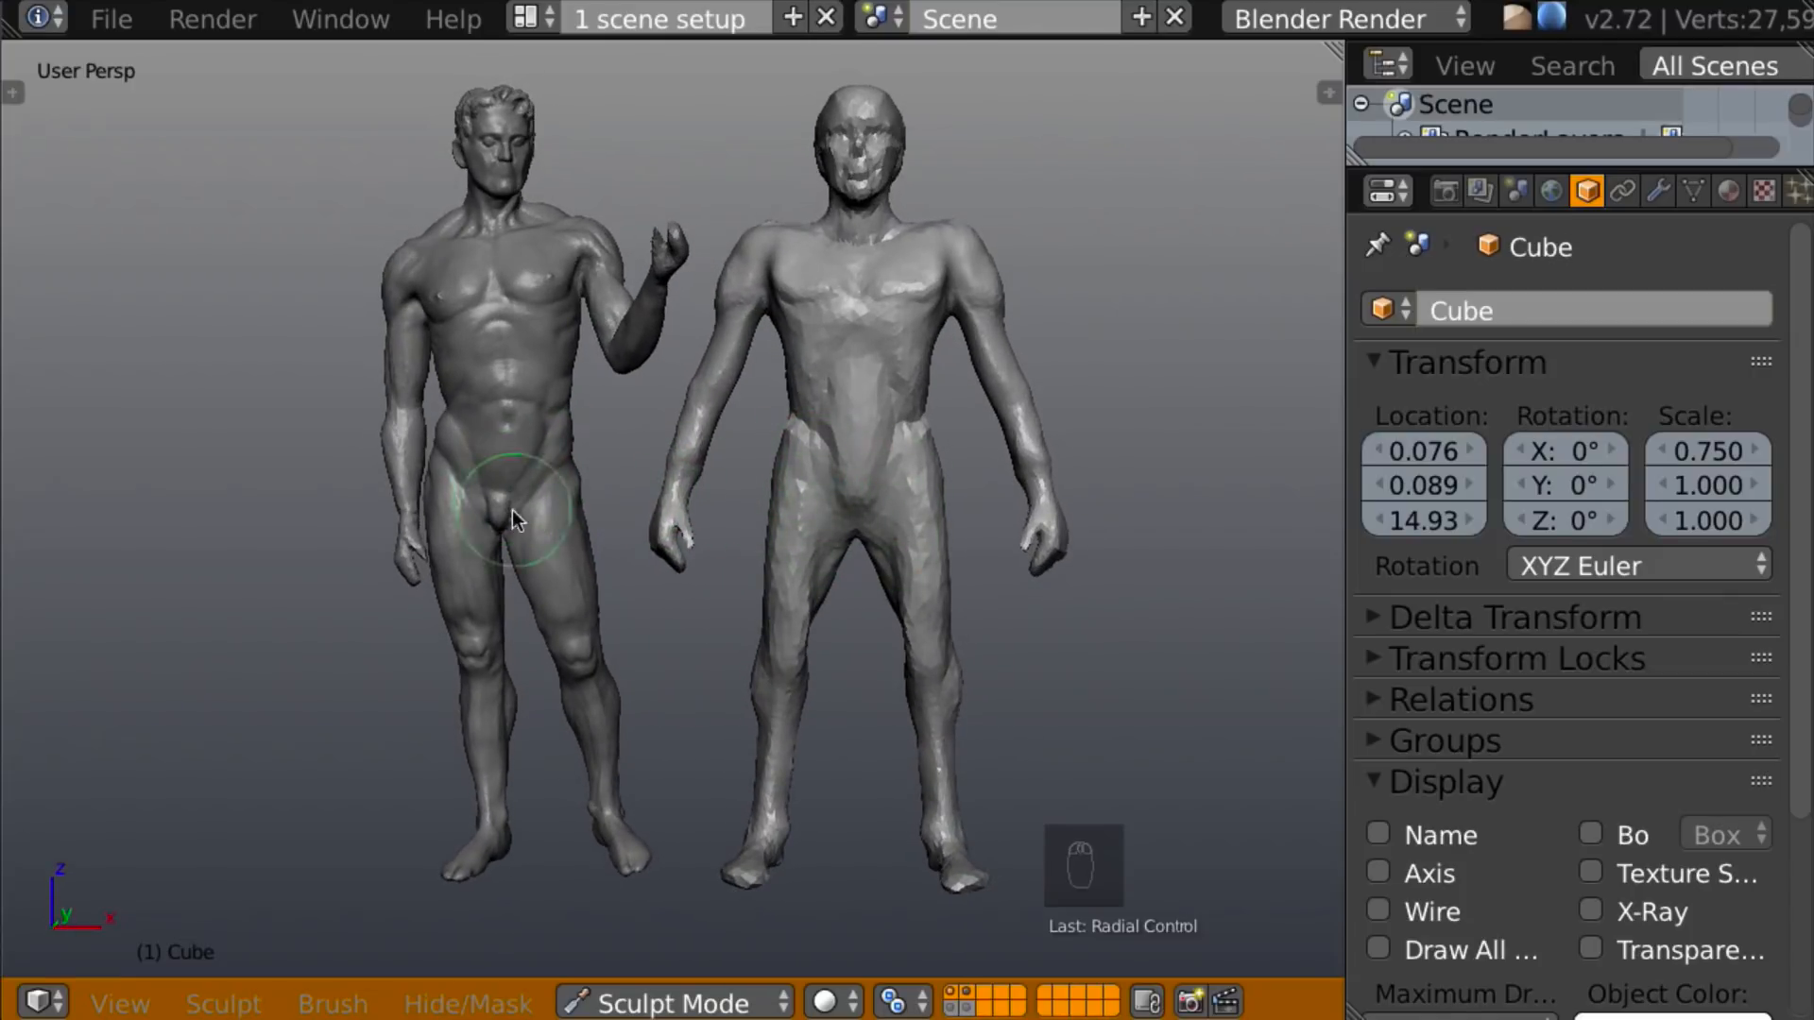
{"action": "mouse_move", "coordinate": [892, 497]}
{"action": "middle_mouse_down"}
{"action": "mouse_move", "coordinate": [979, 586]}
{"action": "mouse_move", "coordinate": [1062, 550]}
{"action": "mouse_move", "coordinate": [694, 542]}
{"action": "mouse_move", "coordinate": [1009, 539]}
{"action": "mouse_move", "coordinate": [967, 559]}
{"action": "mouse_move", "coordinate": [941, 509]}
{"action": "mouse_move", "coordinate": [974, 496]}
{"action": "middle_mouse_up"}
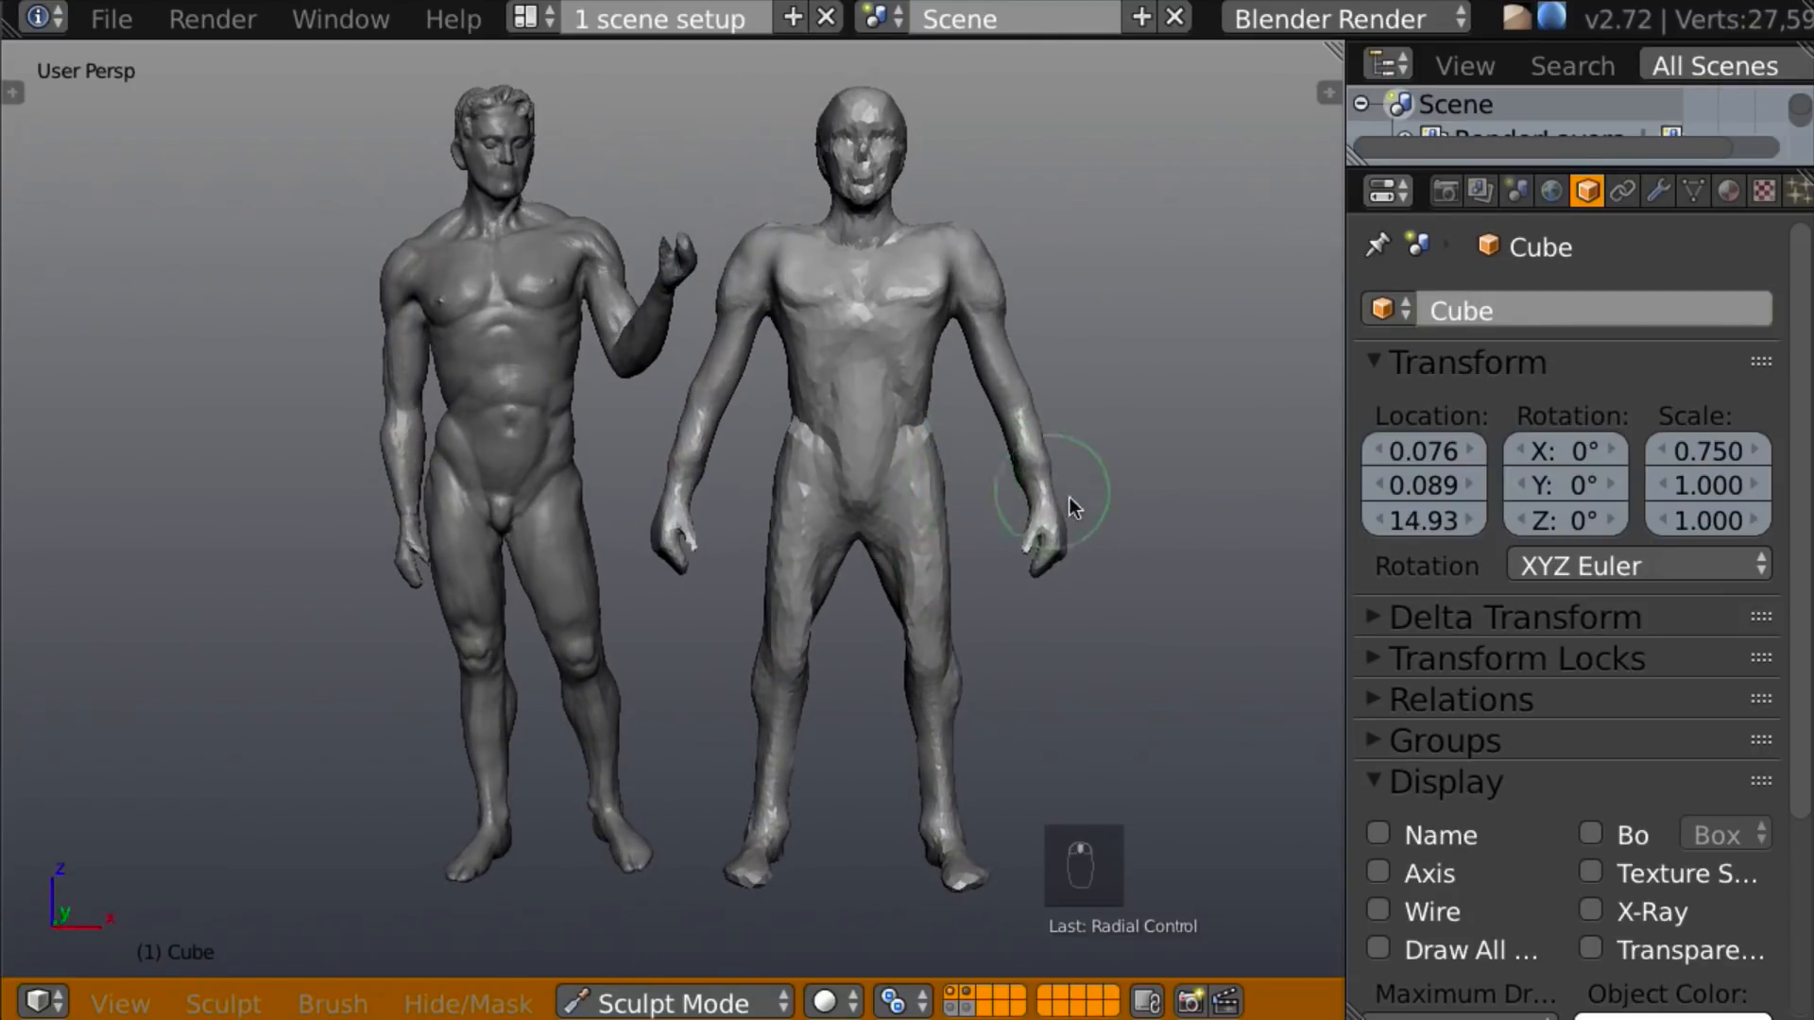
{"action": "middle_click_drag", "start_coordinate": [1166, 541], "coordinate": [1195, 510]}
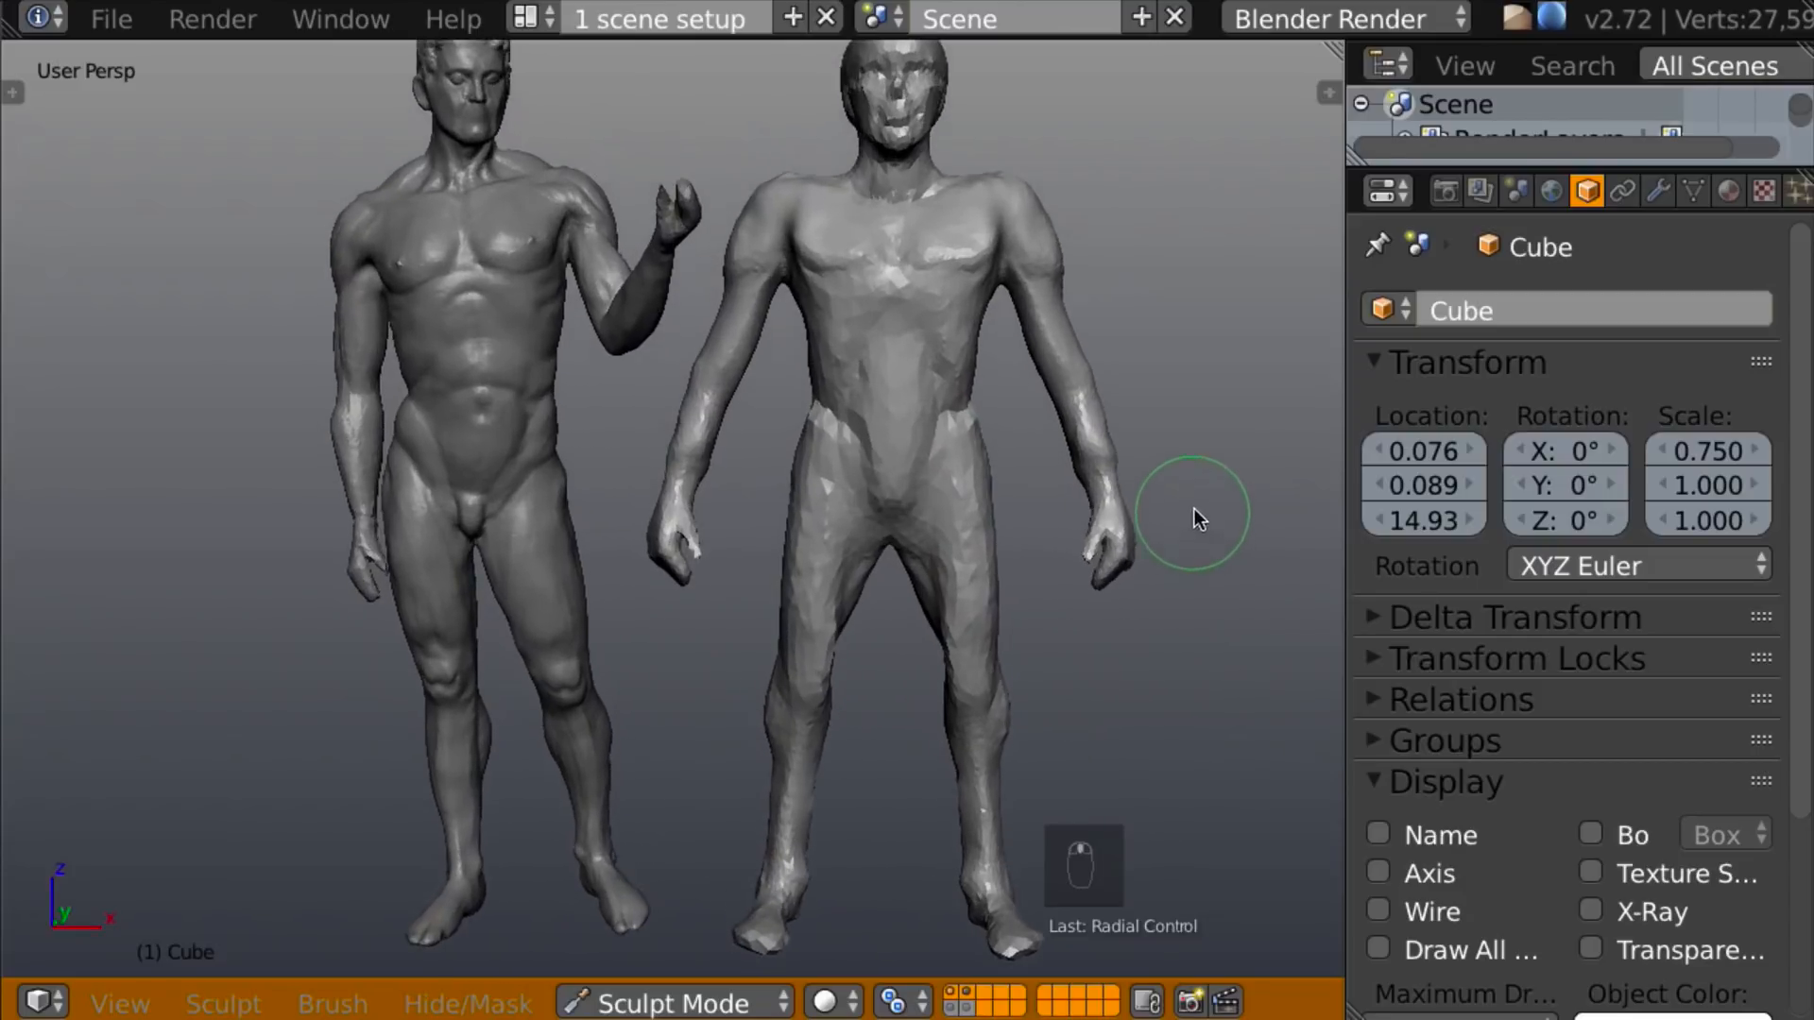
Flatten the cheeks, temples and sides of the head with a flattening brush.
{"action": "middle_click_drag", "start_coordinate": [1200, 400], "coordinate": [1145, 553], "text": "shift"}
{"action": "mouse_move", "coordinate": [1138, 480]}
{"action": "middle_mouse_down"}
{"action": "mouse_move", "coordinate": [1144, 538]}
{"action": "mouse_move", "coordinate": [1172, 461]}
{"action": "mouse_move", "coordinate": [1114, 581]}
{"action": "mouse_move", "coordinate": [1045, 580]}
{"action": "mouse_move", "coordinate": [1030, 540]}
{"action": "middle_mouse_up"}
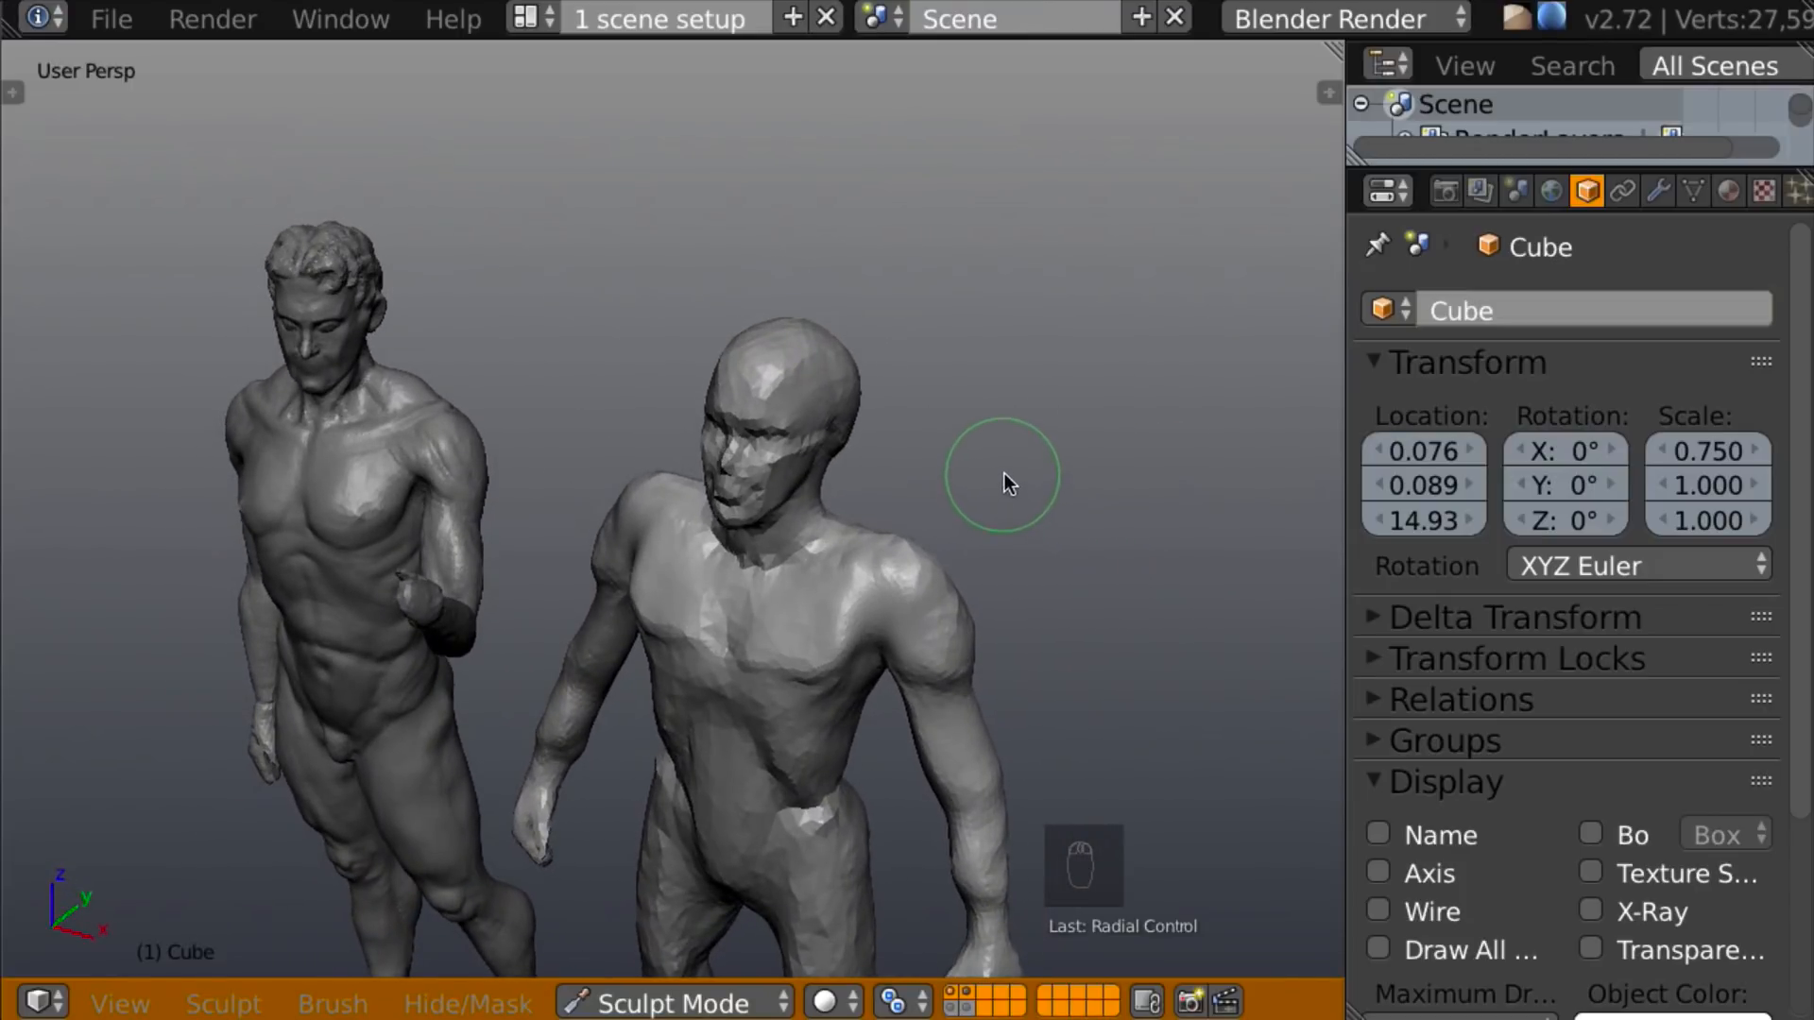
{"action": "key", "text": "l"}
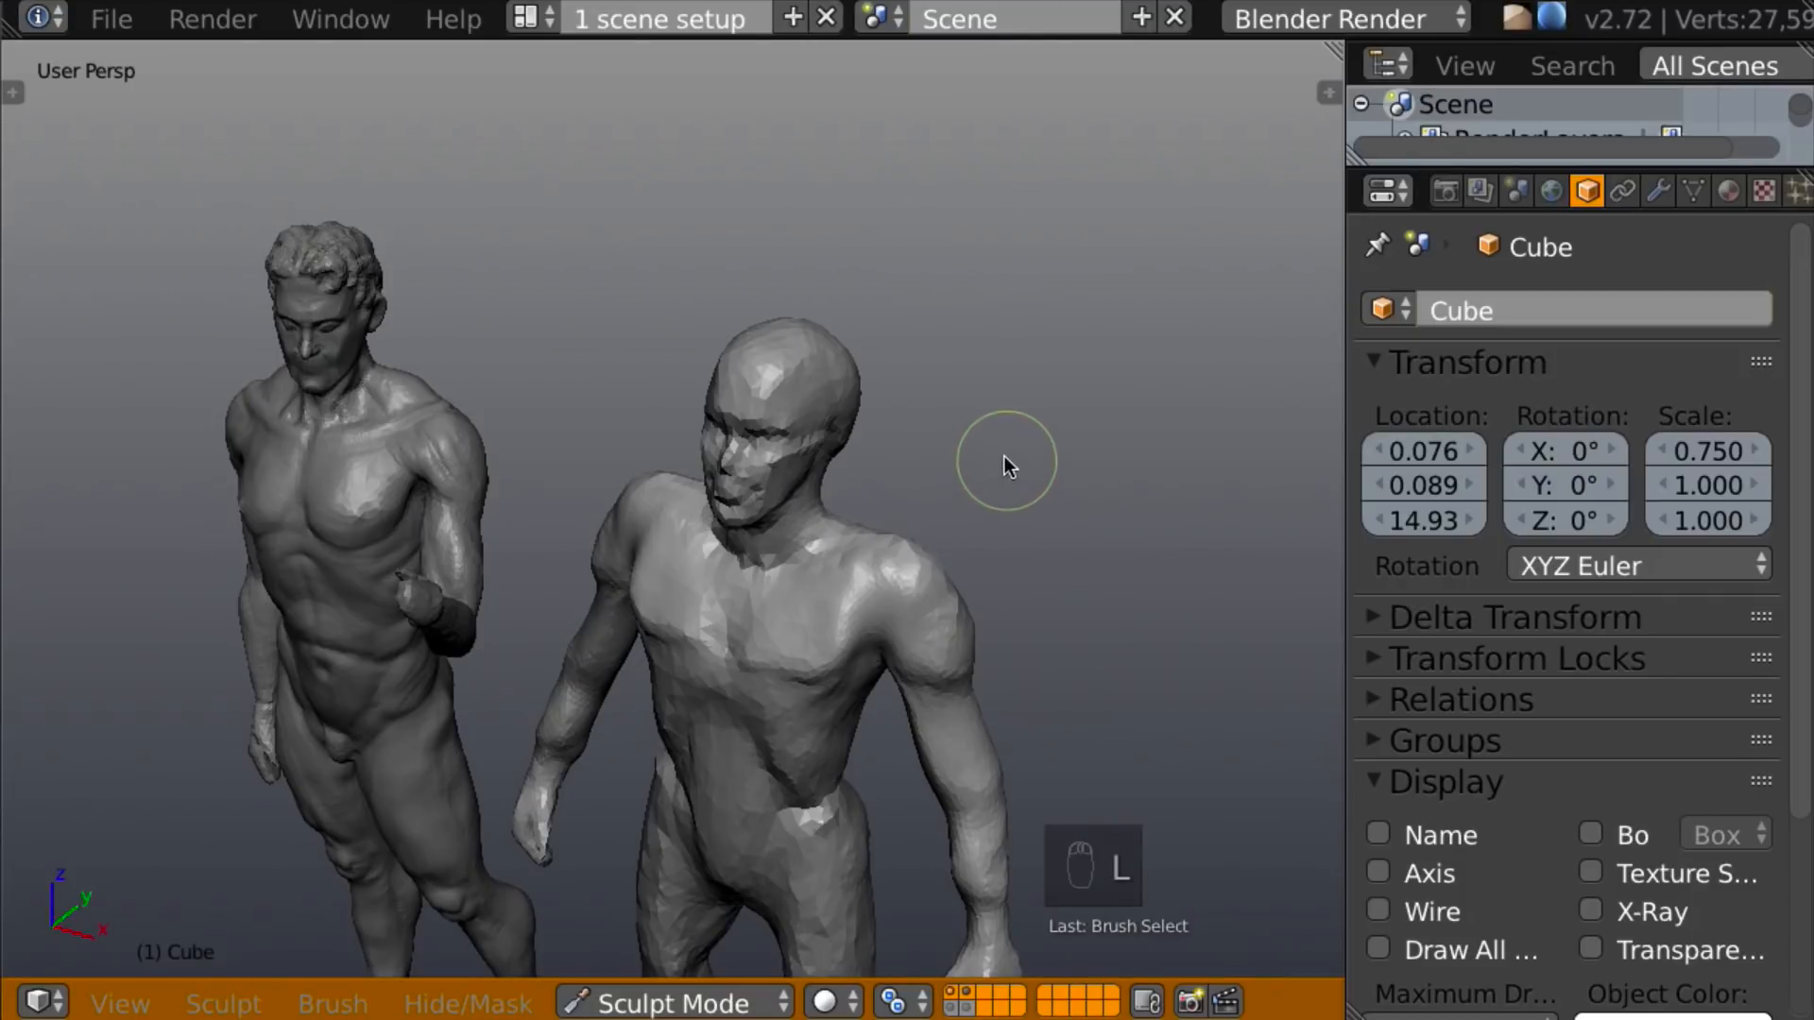
{"action": "mouse_move", "coordinate": [935, 408]}
{"action": "middle_mouse_down"}
{"action": "mouse_move", "coordinate": [1036, 421]}
{"action": "mouse_move", "coordinate": [1009, 409]}
{"action": "mouse_move", "coordinate": [1043, 395]}
{"action": "mouse_move", "coordinate": [1062, 333]}
{"action": "mouse_move", "coordinate": [1032, 375]}
{"action": "mouse_move", "coordinate": [949, 352]}
{"action": "middle_mouse_up"}
{"action": "mouse_move", "coordinate": [770, 366]}
{"action": "left_mouse_down"}
{"action": "mouse_move", "coordinate": [766, 392]}
{"action": "mouse_move", "coordinate": [741, 393]}
{"action": "mouse_move", "coordinate": [767, 397]}
{"action": "left_mouse_up"}
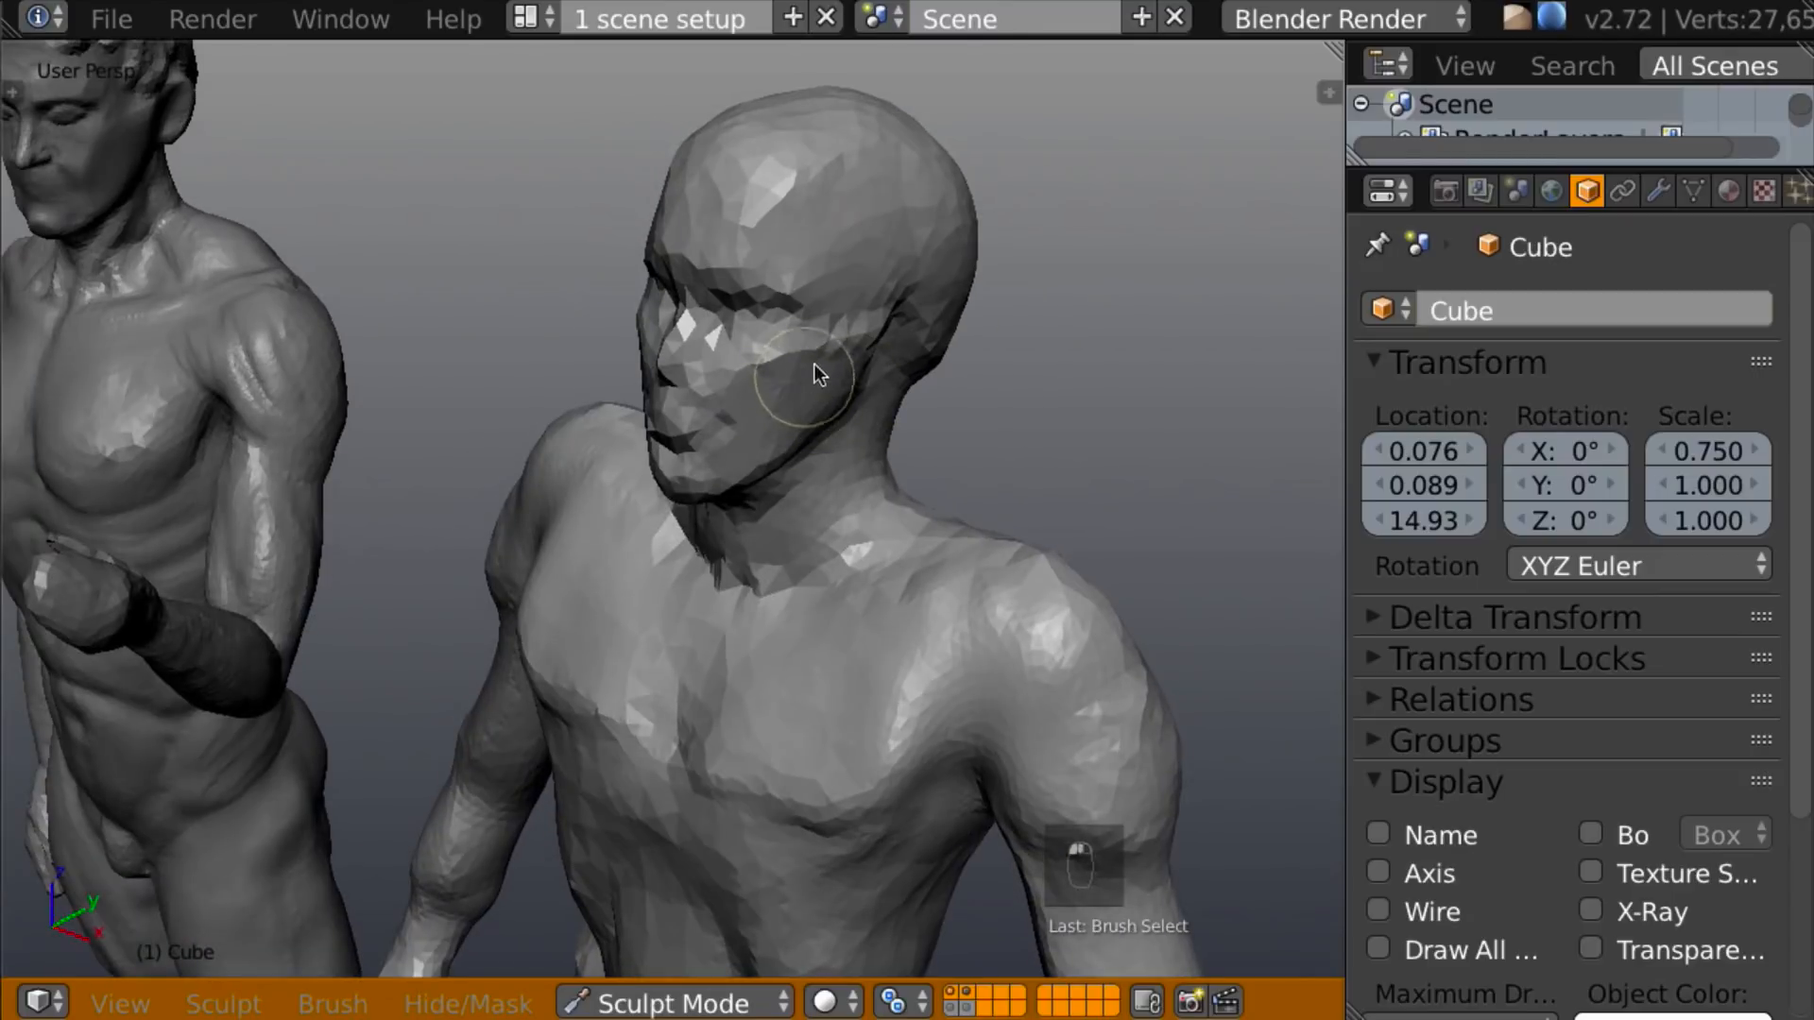
{"action": "middle_click_drag", "start_coordinate": [851, 366], "coordinate": [926, 320]}
{"action": "left_click_drag", "start_coordinate": [801, 403], "coordinate": [798, 385]}
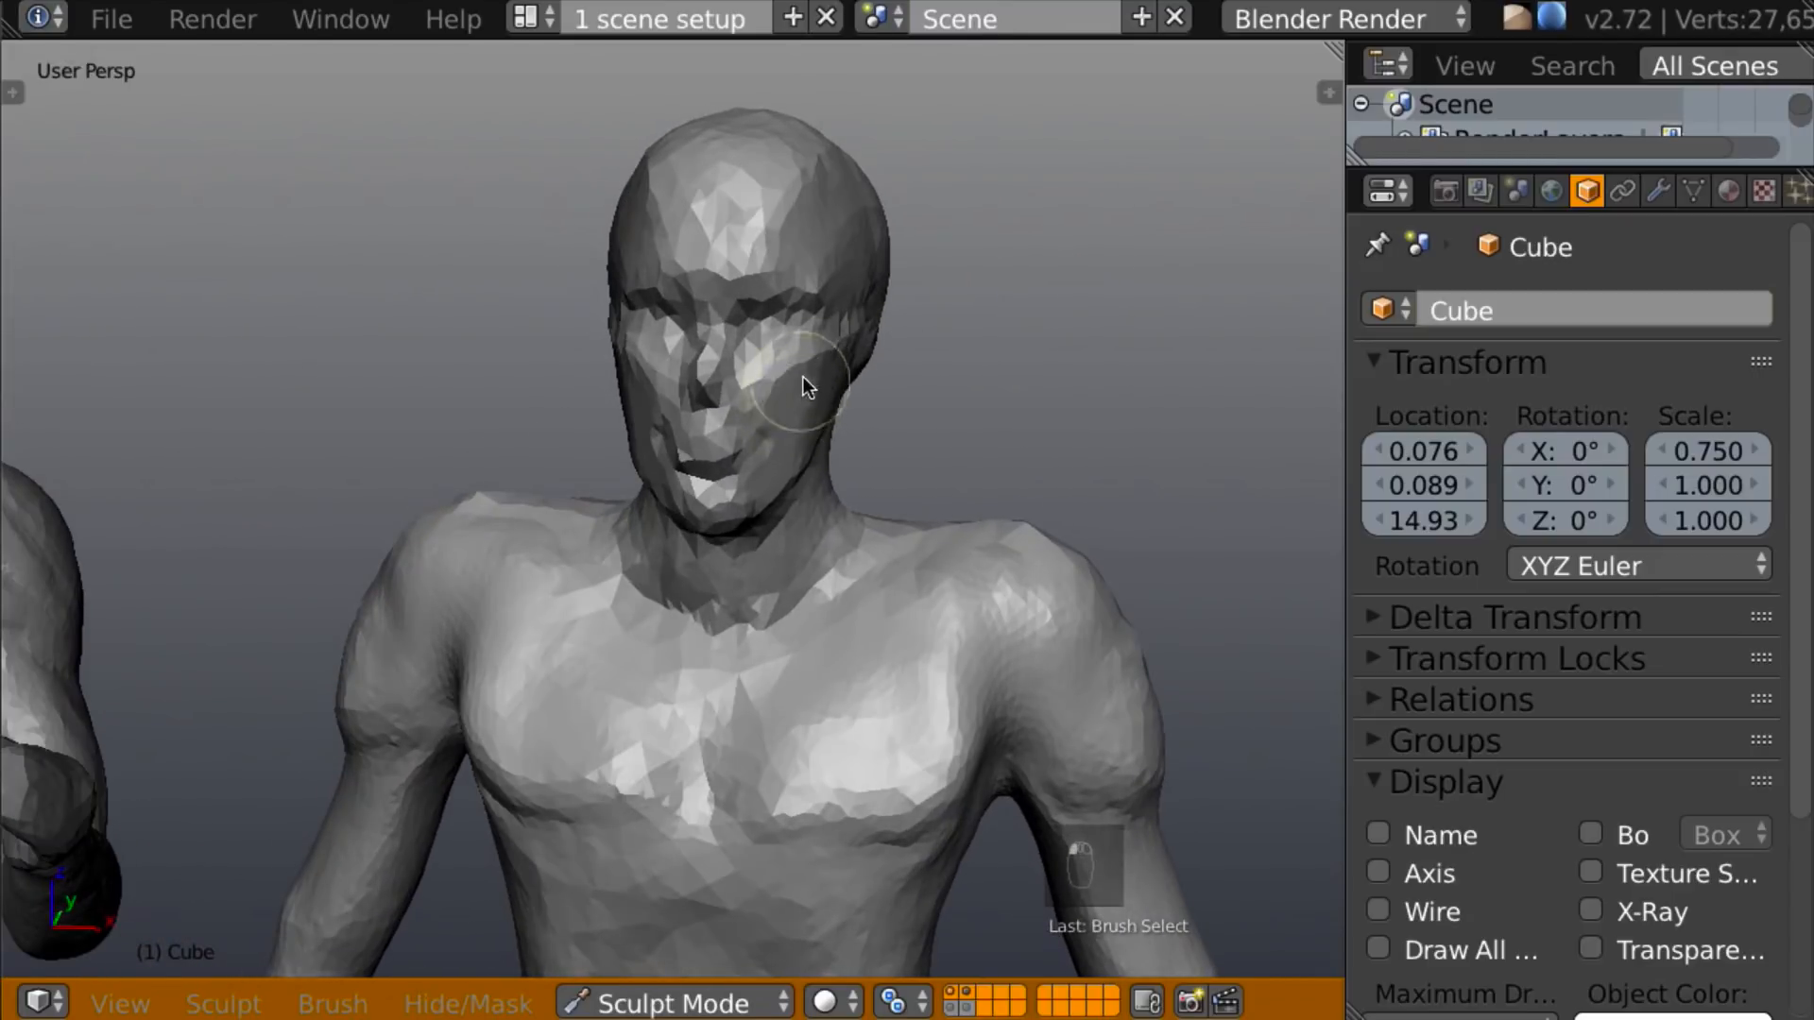
{"action": "middle_click_drag", "start_coordinate": [926, 247], "coordinate": [875, 296]}
{"action": "mouse_move", "coordinate": [872, 299]}
{"action": "left_mouse_down"}
{"action": "mouse_move", "coordinate": [833, 302]}
{"action": "mouse_move", "coordinate": [877, 280]}
{"action": "mouse_move", "coordinate": [850, 291]}
{"action": "left_mouse_up"}
{"action": "mouse_move", "coordinate": [879, 258]}
{"action": "middle_mouse_down"}
{"action": "mouse_move", "coordinate": [1045, 138]}
{"action": "mouse_move", "coordinate": [973, 156]}
{"action": "mouse_move", "coordinate": [889, 247]}
{"action": "middle_mouse_up"}
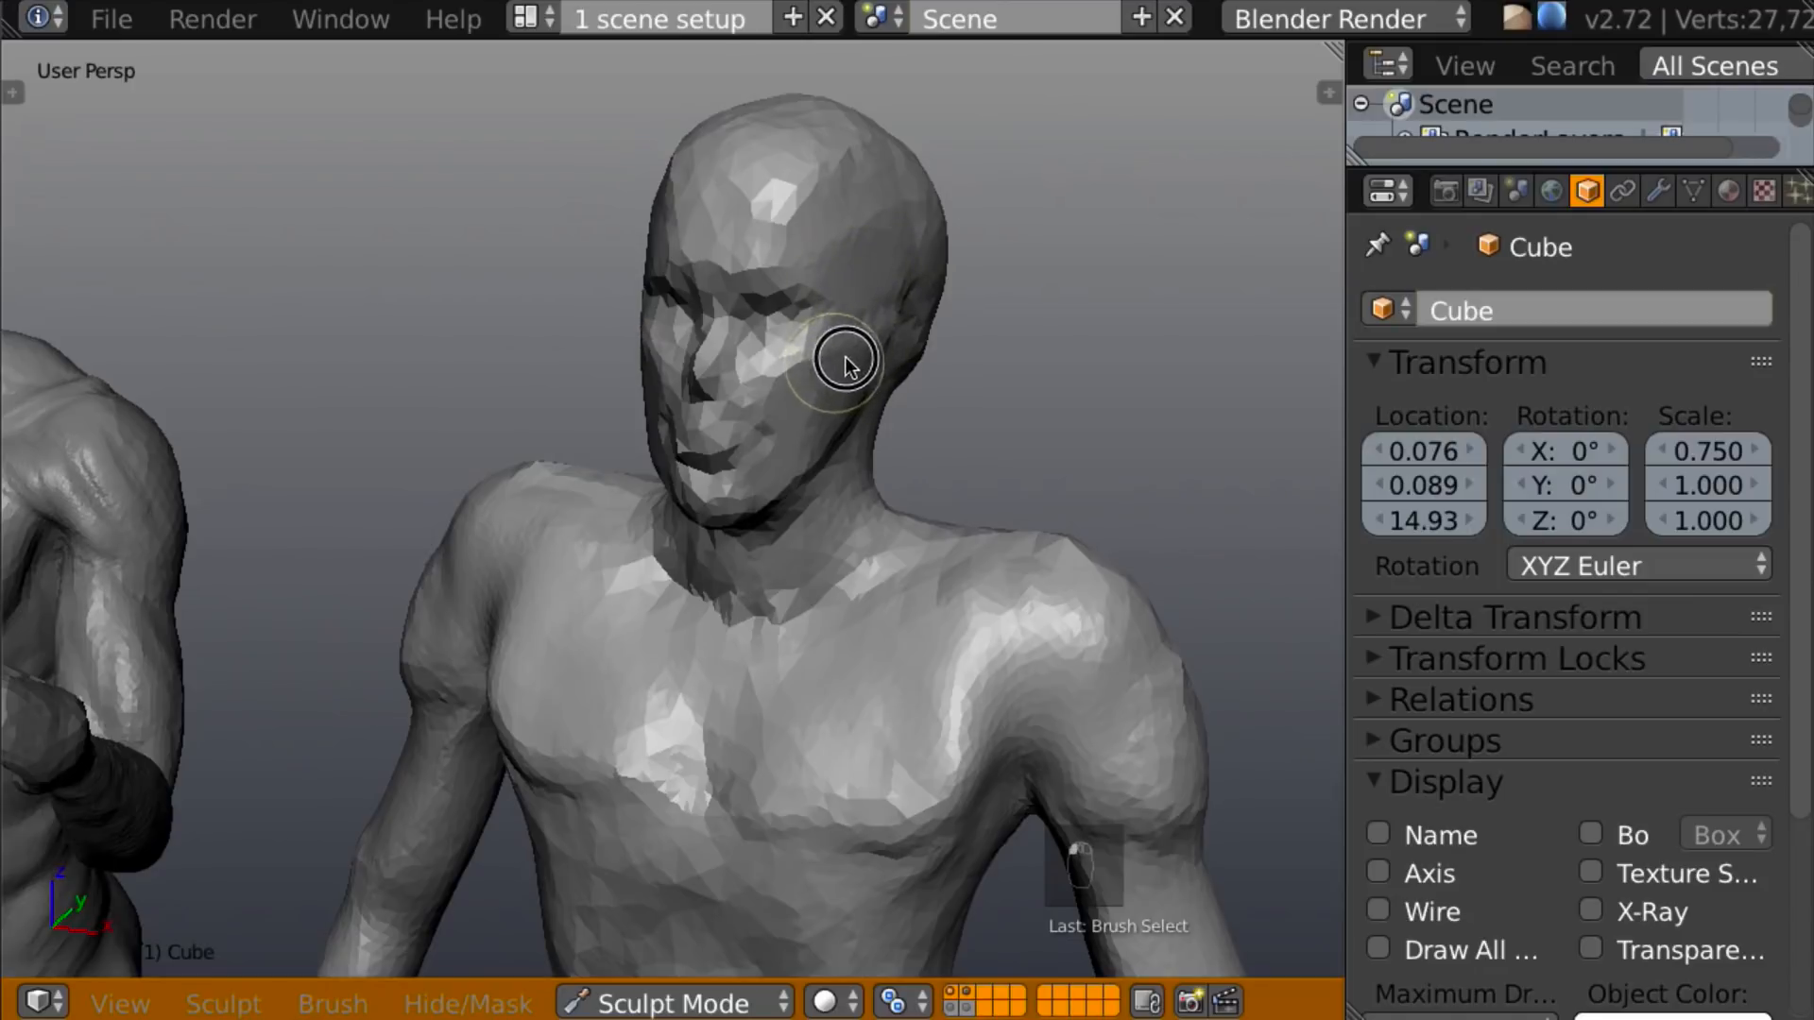
{"action": "mouse_move", "coordinate": [899, 327]}
{"action": "middle_mouse_down"}
{"action": "mouse_move", "coordinate": [1002, 283]}
{"action": "mouse_move", "coordinate": [948, 296]}
{"action": "mouse_move", "coordinate": [939, 255]}
{"action": "mouse_move", "coordinate": [810, 393]}
{"action": "mouse_move", "coordinate": [847, 243]}
{"action": "middle_mouse_up"}
{"action": "left_click_drag", "start_coordinate": [846, 243], "coordinate": [841, 236]}
{"action": "mouse_move", "coordinate": [939, 166]}
{"action": "middle_mouse_down"}
{"action": "mouse_move", "coordinate": [1024, 69]}
{"action": "mouse_move", "coordinate": [940, 133]}
{"action": "mouse_move", "coordinate": [1085, 122]}
{"action": "mouse_move", "coordinate": [1024, 151]}
{"action": "mouse_move", "coordinate": [1045, 304]}
{"action": "mouse_move", "coordinate": [1057, 275]}
{"action": "mouse_move", "coordinate": [879, 312]}
{"action": "mouse_move", "coordinate": [821, 287]}
{"action": "mouse_move", "coordinate": [739, 304]}
{"action": "middle_mouse_up"}
Build up the brow ridges and forehead with the Clay brush.
{"action": "key", "text": "c"}
{"action": "mouse_move", "coordinate": [731, 281]}
{"action": "left_mouse_down"}
{"action": "mouse_move", "coordinate": [711, 285]}
{"action": "mouse_move", "coordinate": [726, 269]}
{"action": "mouse_move", "coordinate": [747, 284]}
{"action": "mouse_move", "coordinate": [682, 290]}
{"action": "left_mouse_up"}
{"action": "middle_click_drag", "start_coordinate": [705, 279], "coordinate": [774, 246]}
{"action": "mouse_move", "coordinate": [689, 272]}
{"action": "left_mouse_down"}
{"action": "mouse_move", "coordinate": [689, 255]}
{"action": "mouse_move", "coordinate": [719, 257]}
{"action": "mouse_move", "coordinate": [687, 231]}
{"action": "left_mouse_up"}
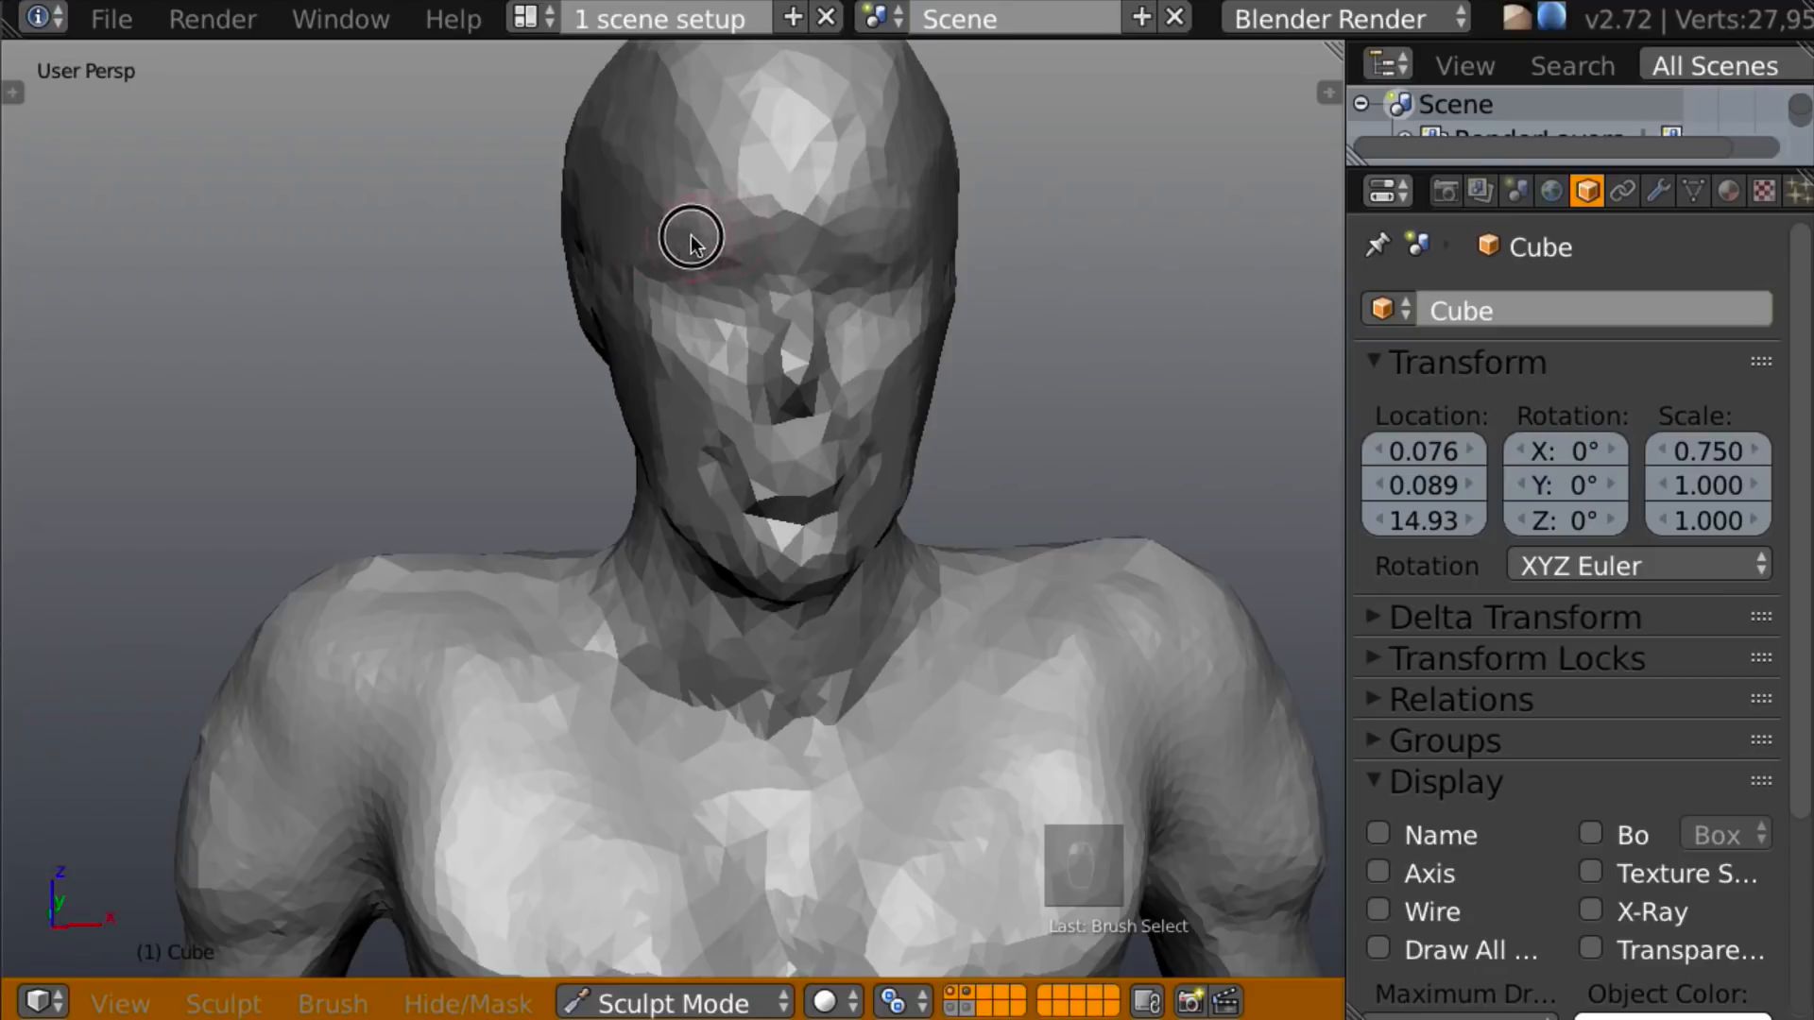
{"action": "middle_click_drag", "start_coordinate": [677, 243], "coordinate": [847, 193]}
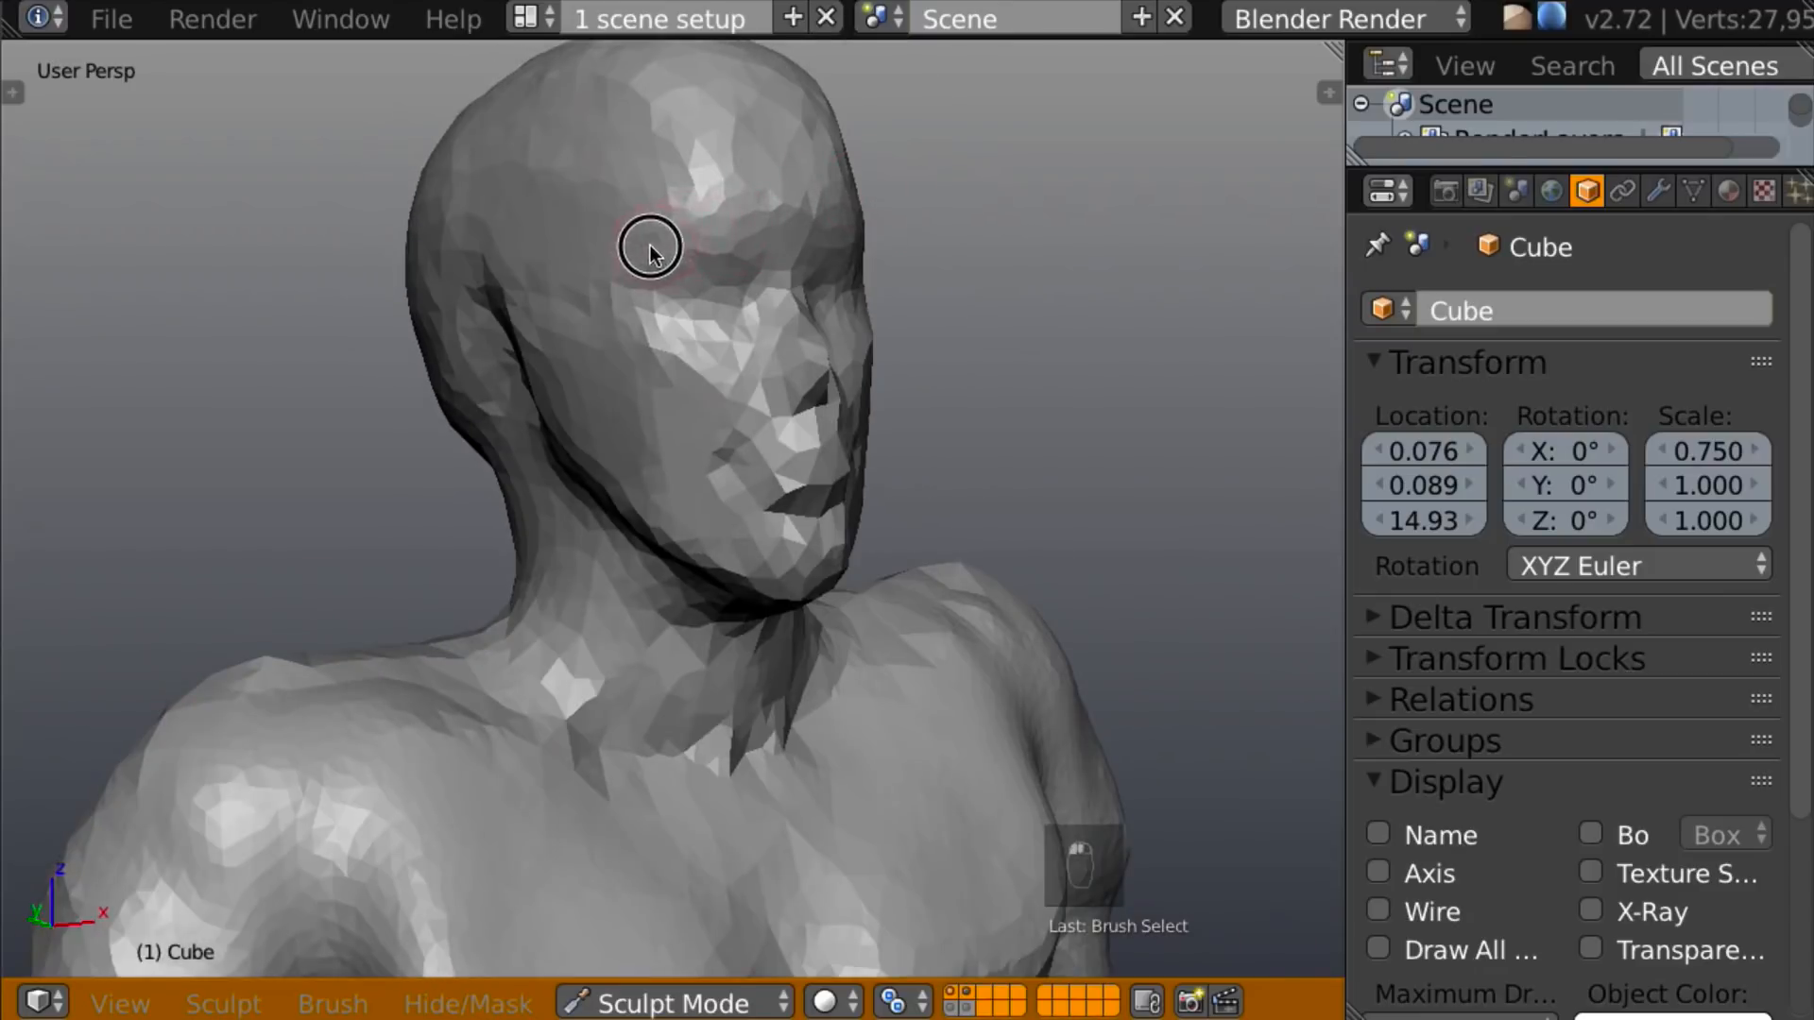
{"action": "middle_click_drag", "start_coordinate": [693, 231], "coordinate": [563, 352]}
{"action": "mouse_move", "coordinate": [721, 184]}
{"action": "left_mouse_down"}
{"action": "mouse_move", "coordinate": [681, 186]}
{"action": "mouse_move", "coordinate": [729, 167]}
{"action": "left_mouse_up"}
{"action": "mouse_move", "coordinate": [729, 166]}
{"action": "middle_mouse_down"}
{"action": "mouse_move", "coordinate": [1086, 122]}
{"action": "mouse_move", "coordinate": [1192, 71]}
{"action": "mouse_move", "coordinate": [893, 110]}
{"action": "middle_mouse_up"}
{"action": "left_click_drag", "start_coordinate": [795, 333], "coordinate": [798, 312]}
{"action": "mouse_move", "coordinate": [798, 312]}
{"action": "middle_mouse_down"}
{"action": "mouse_move", "coordinate": [923, 262]}
{"action": "mouse_move", "coordinate": [1052, 314]}
{"action": "mouse_move", "coordinate": [1145, 310]}
{"action": "mouse_move", "coordinate": [605, 333]}
{"action": "mouse_move", "coordinate": [998, 338]}
{"action": "mouse_move", "coordinate": [841, 342]}
{"action": "middle_mouse_up"}
{"action": "key", "text": "ctrl+z"}
{"action": "key", "text": "ctrl+z"}
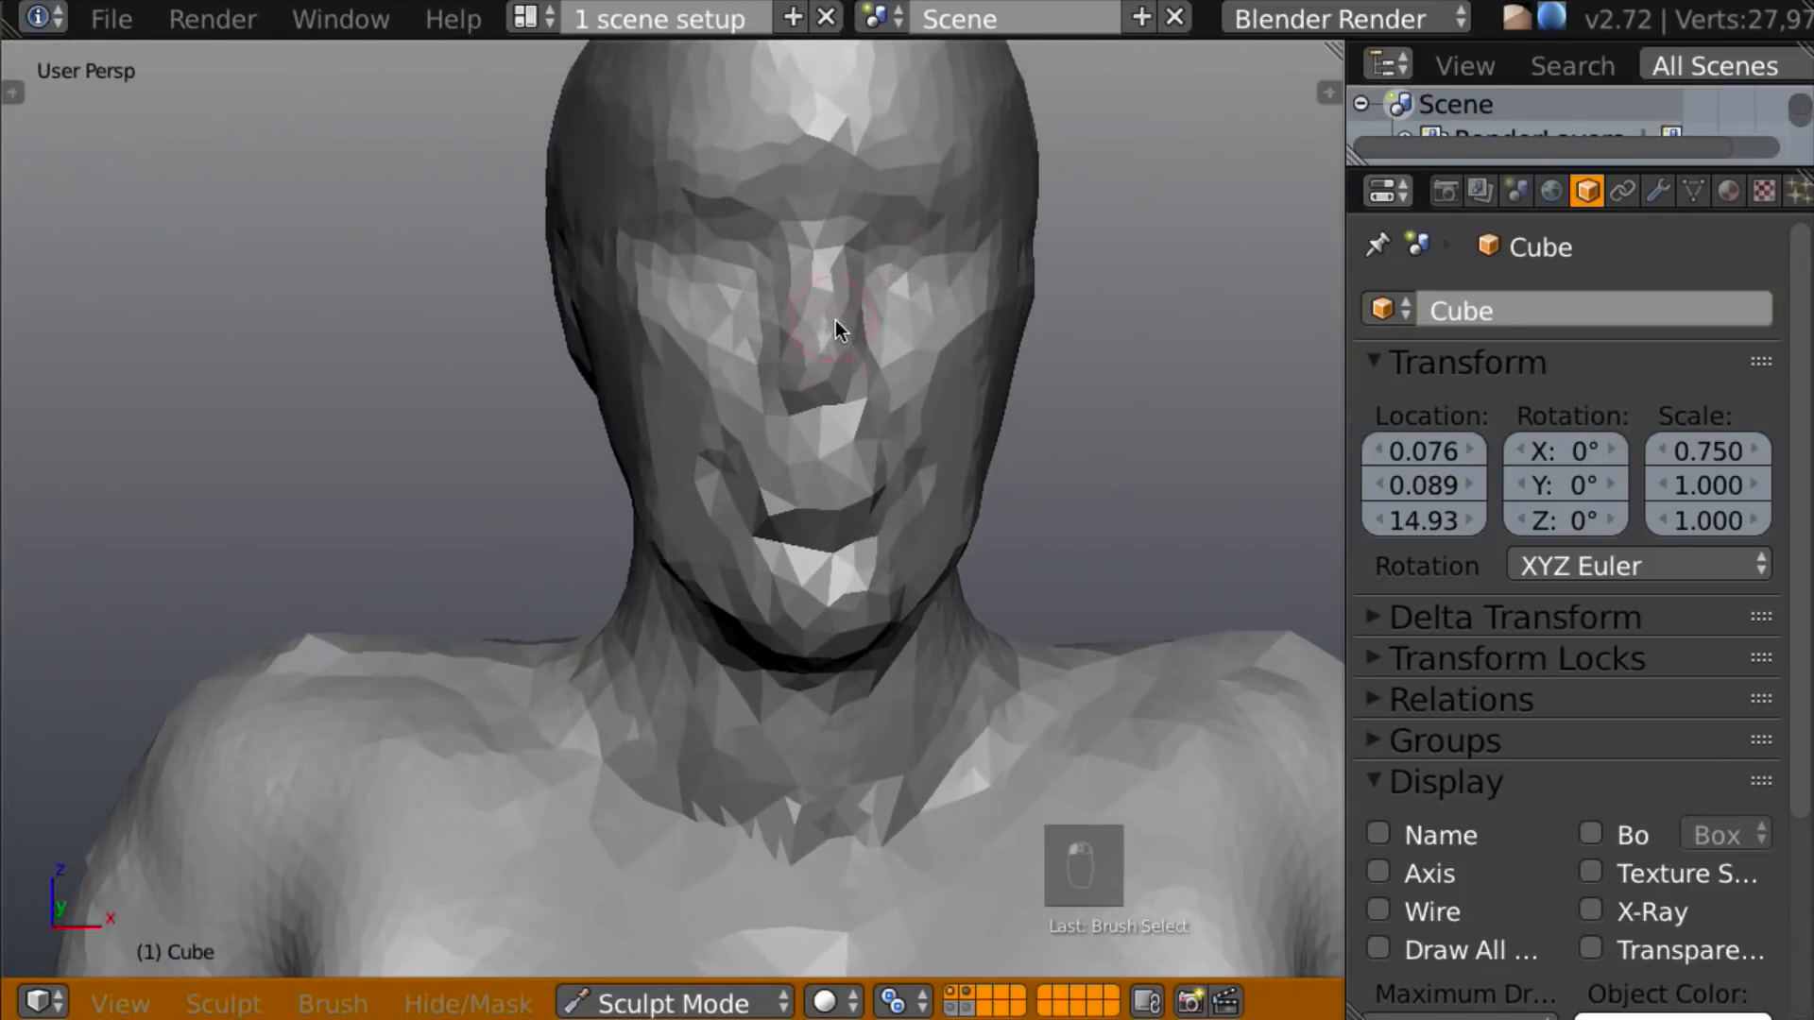
Carve the sides of the nose and the eye sockets below the brows with the Crease brush.
{"action": "middle_click_drag", "start_coordinate": [922, 281], "coordinate": [1022, 258]}
{"action": "key", "text": "shift+c"}
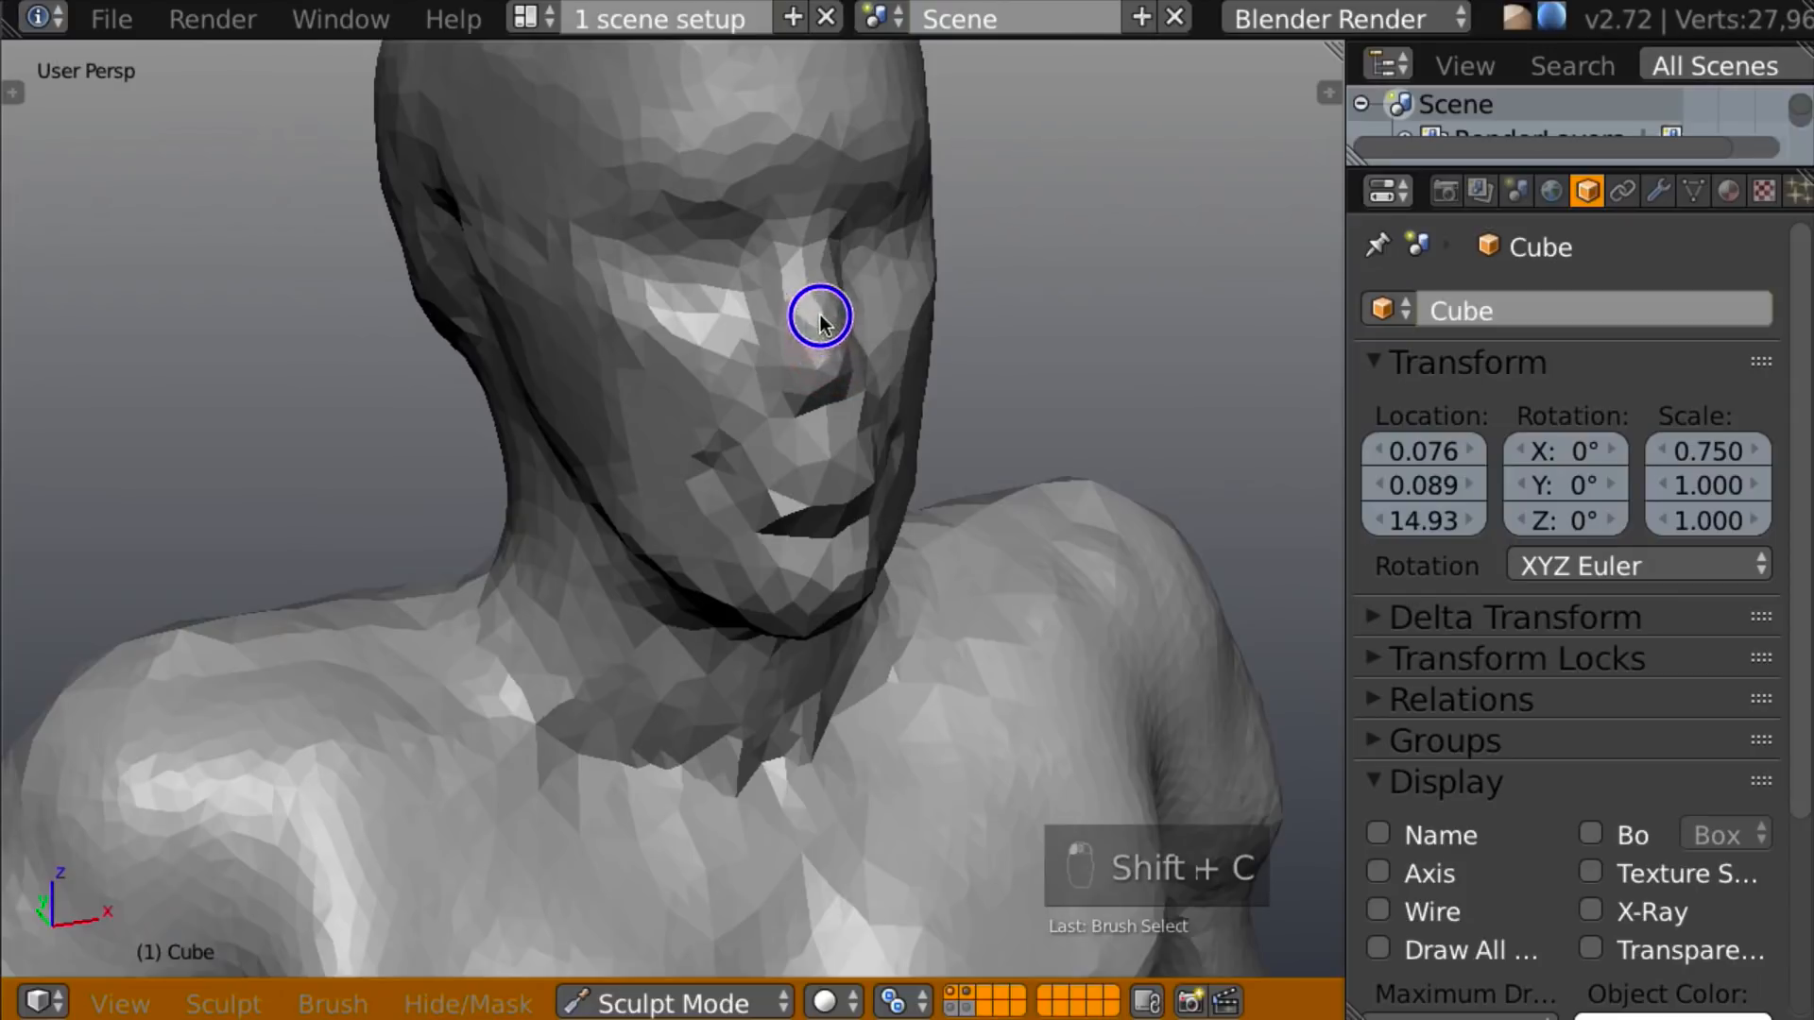
{"action": "middle_click_drag", "start_coordinate": [869, 338], "coordinate": [837, 321]}
{"action": "left_click_drag", "start_coordinate": [875, 297], "coordinate": [877, 367]}
{"action": "mouse_move", "coordinate": [892, 276]}
{"action": "left_mouse_down"}
{"action": "mouse_move", "coordinate": [899, 252]}
{"action": "mouse_move", "coordinate": [1027, 265]}
{"action": "mouse_move", "coordinate": [960, 262]}
{"action": "left_mouse_up"}
{"action": "mouse_move", "coordinate": [960, 261]}
{"action": "middle_mouse_down"}
{"action": "mouse_move", "coordinate": [843, 228]}
{"action": "mouse_move", "coordinate": [943, 236]}
{"action": "middle_mouse_up"}
{"action": "left_click_drag", "start_coordinate": [943, 237], "coordinate": [1013, 259]}
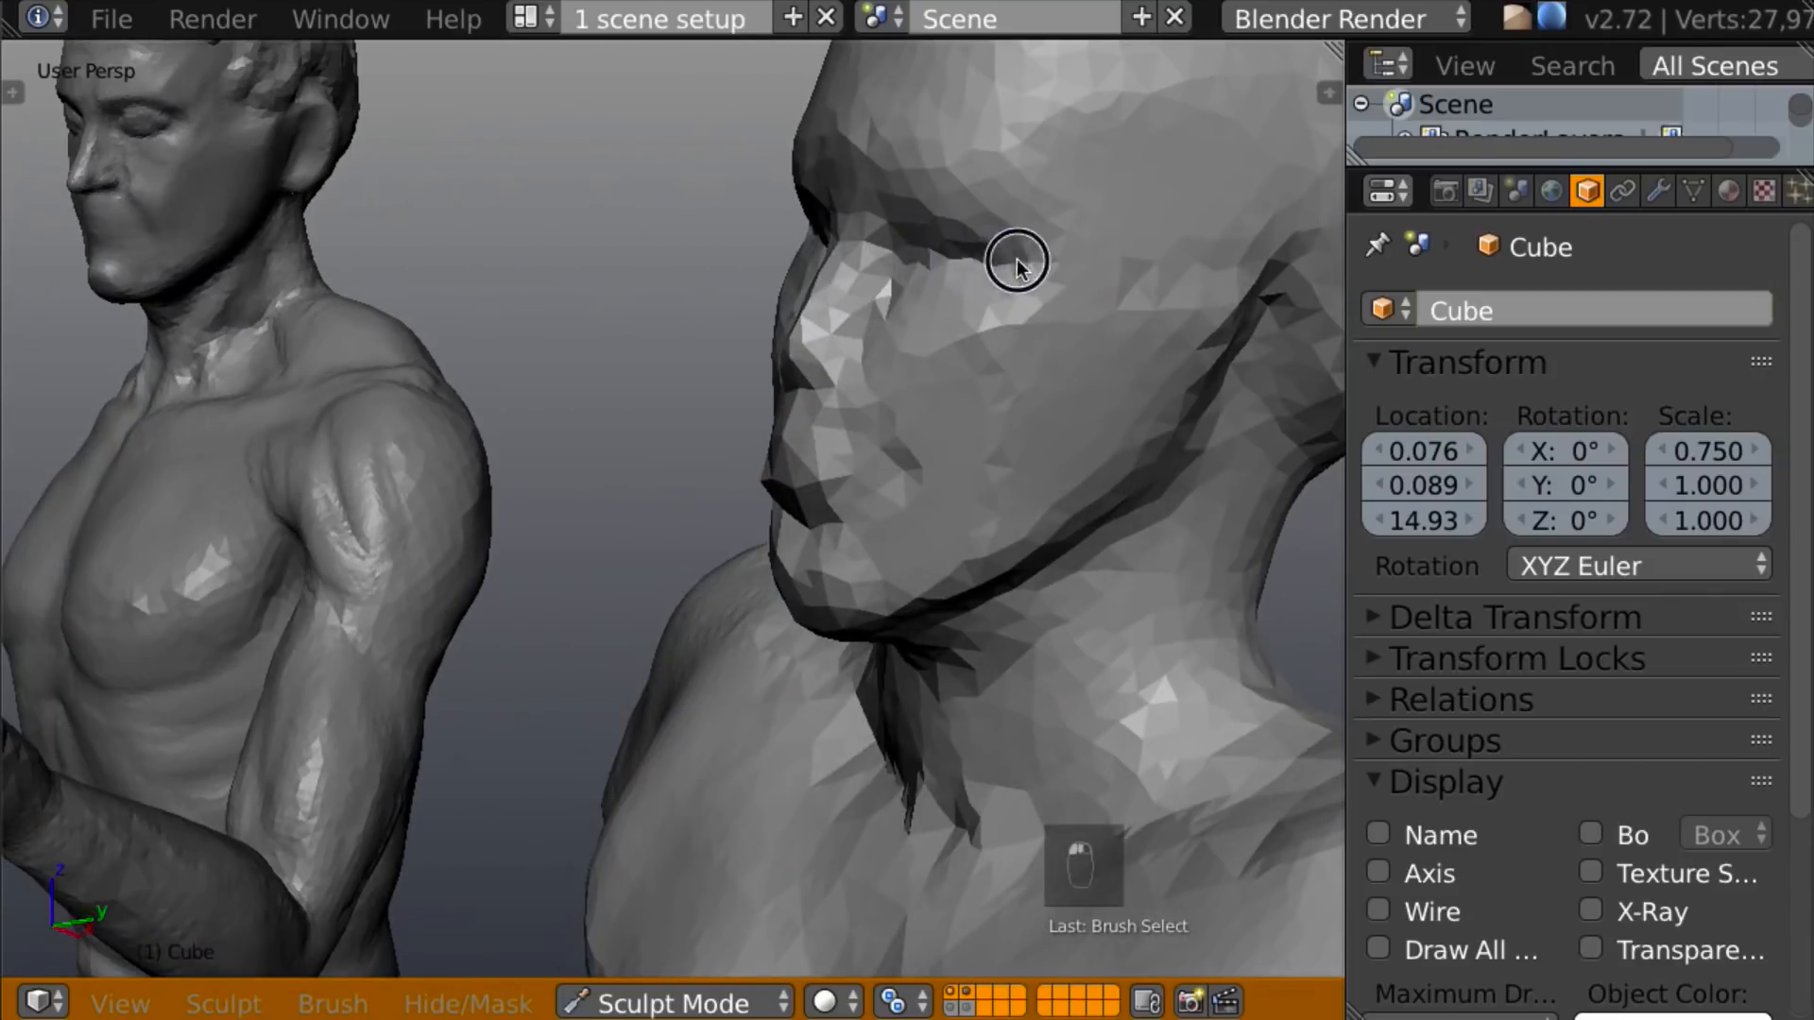
Add clay around the eye area and crease the transition between the nose and cheek.
{"action": "mouse_move", "coordinate": [999, 257]}
{"action": "middle_mouse_down"}
{"action": "mouse_move", "coordinate": [824, 242]}
{"action": "mouse_move", "coordinate": [905, 233]}
{"action": "mouse_move", "coordinate": [1065, 274]}
{"action": "mouse_move", "coordinate": [1102, 343]}
{"action": "mouse_move", "coordinate": [914, 297]}
{"action": "mouse_move", "coordinate": [712, 213]}
{"action": "mouse_move", "coordinate": [916, 283]}
{"action": "middle_mouse_up"}
{"action": "key", "text": "c"}
{"action": "mouse_move", "coordinate": [917, 279]}
{"action": "left_mouse_down"}
{"action": "mouse_move", "coordinate": [943, 259]}
{"action": "mouse_move", "coordinate": [923, 259]}
{"action": "left_mouse_up"}
{"action": "key", "text": "shift+c"}
{"action": "mouse_move", "coordinate": [923, 259]}
{"action": "middle_mouse_down"}
{"action": "mouse_move", "coordinate": [822, 243]}
{"action": "mouse_move", "coordinate": [819, 225]}
{"action": "mouse_move", "coordinate": [944, 272]}
{"action": "mouse_move", "coordinate": [1066, 277]}
{"action": "mouse_move", "coordinate": [883, 329]}
{"action": "middle_mouse_up"}
{"action": "mouse_move", "coordinate": [879, 373]}
{"action": "left_mouse_down"}
{"action": "mouse_move", "coordinate": [859, 324]}
{"action": "mouse_move", "coordinate": [898, 494]}
{"action": "mouse_move", "coordinate": [881, 444]}
{"action": "left_mouse_up"}
{"action": "mouse_move", "coordinate": [881, 444]}
{"action": "middle_mouse_down"}
{"action": "mouse_move", "coordinate": [756, 393]}
{"action": "mouse_move", "coordinate": [988, 361]}
{"action": "mouse_move", "coordinate": [1162, 421]}
{"action": "mouse_move", "coordinate": [923, 311]}
{"action": "middle_mouse_up"}
Fill out the cheeks from below the eyes down to the mouth with the Clay brush.
{"action": "key", "text": "c"}
{"action": "left_click_drag", "start_coordinate": [902, 331], "coordinate": [923, 512]}
{"action": "mouse_move", "coordinate": [923, 512]}
{"action": "middle_mouse_down"}
{"action": "mouse_move", "coordinate": [593, 437]}
{"action": "mouse_move", "coordinate": [815, 433]}
{"action": "mouse_move", "coordinate": [926, 340]}
{"action": "middle_mouse_up"}
{"action": "left_click_drag", "start_coordinate": [910, 331], "coordinate": [904, 550]}
{"action": "middle_click_drag", "start_coordinate": [904, 548], "coordinate": [1030, 451]}
{"action": "middle_click_drag", "start_coordinate": [875, 454], "coordinate": [784, 394]}
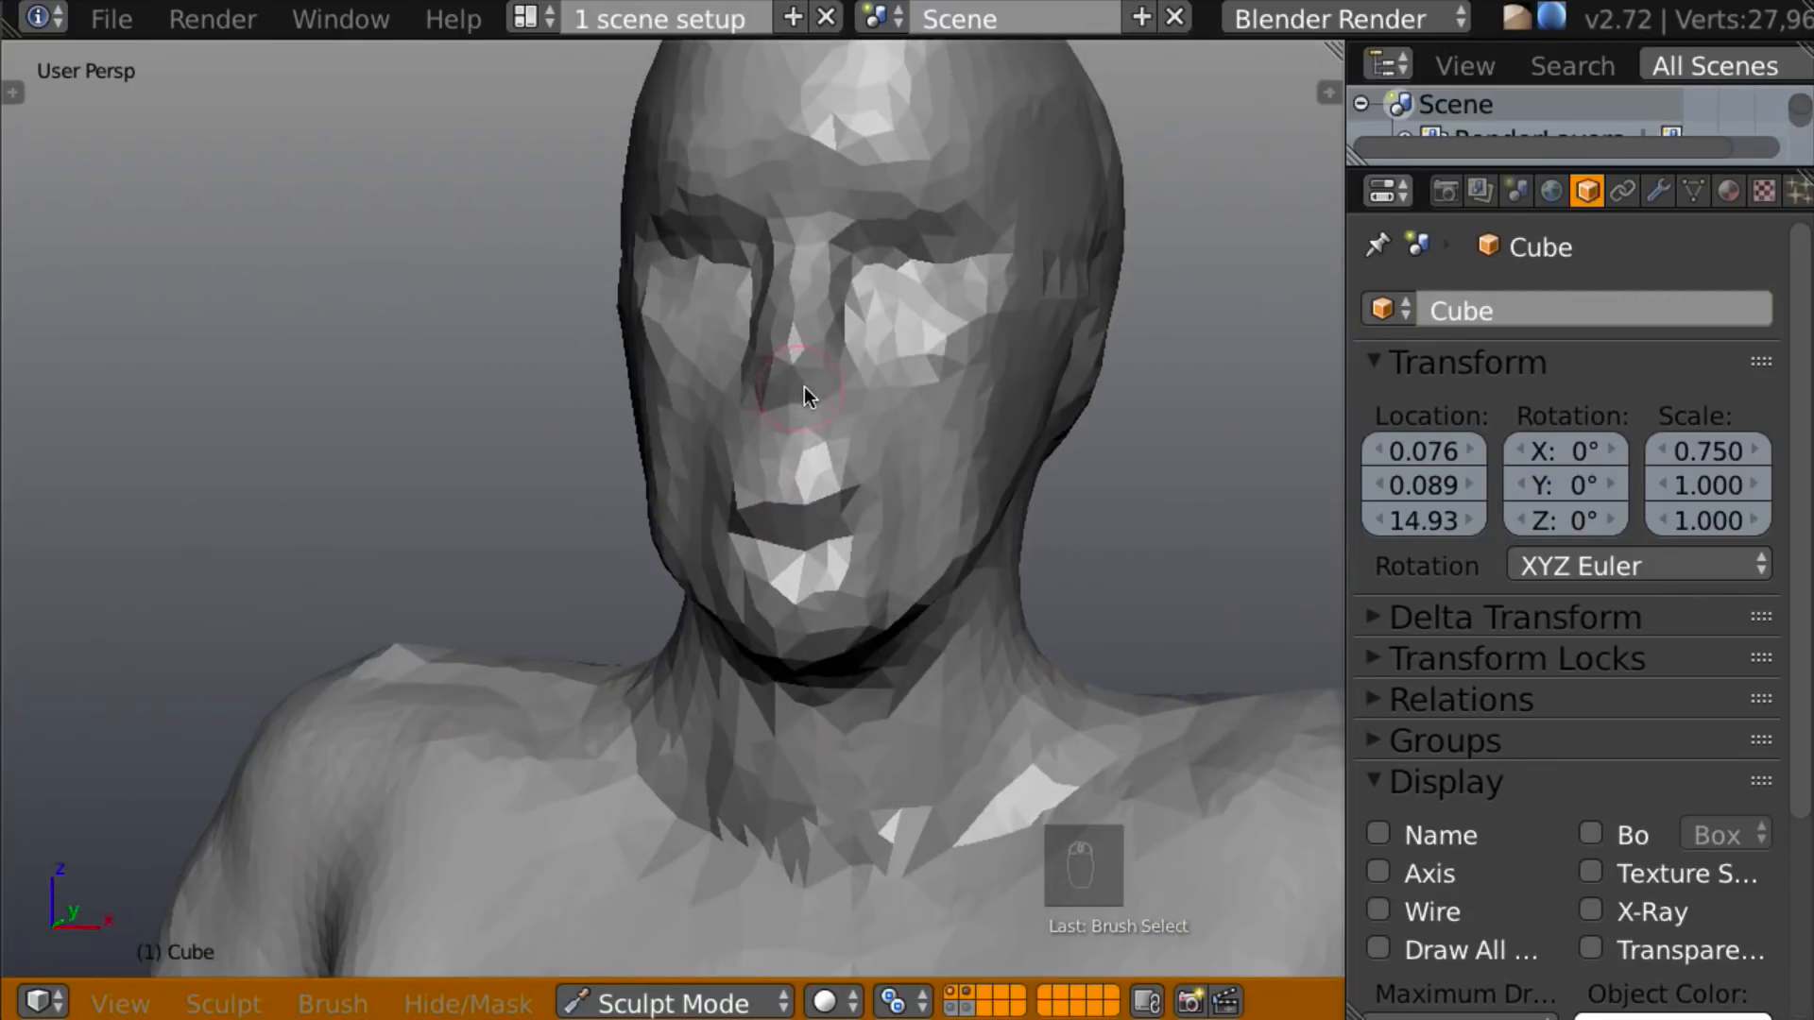
Define the underside and wings of the nose with the Crease brush.
{"action": "key", "text": "shift+c"}
{"action": "middle_click_drag", "start_coordinate": [849, 423], "coordinate": [669, 400]}
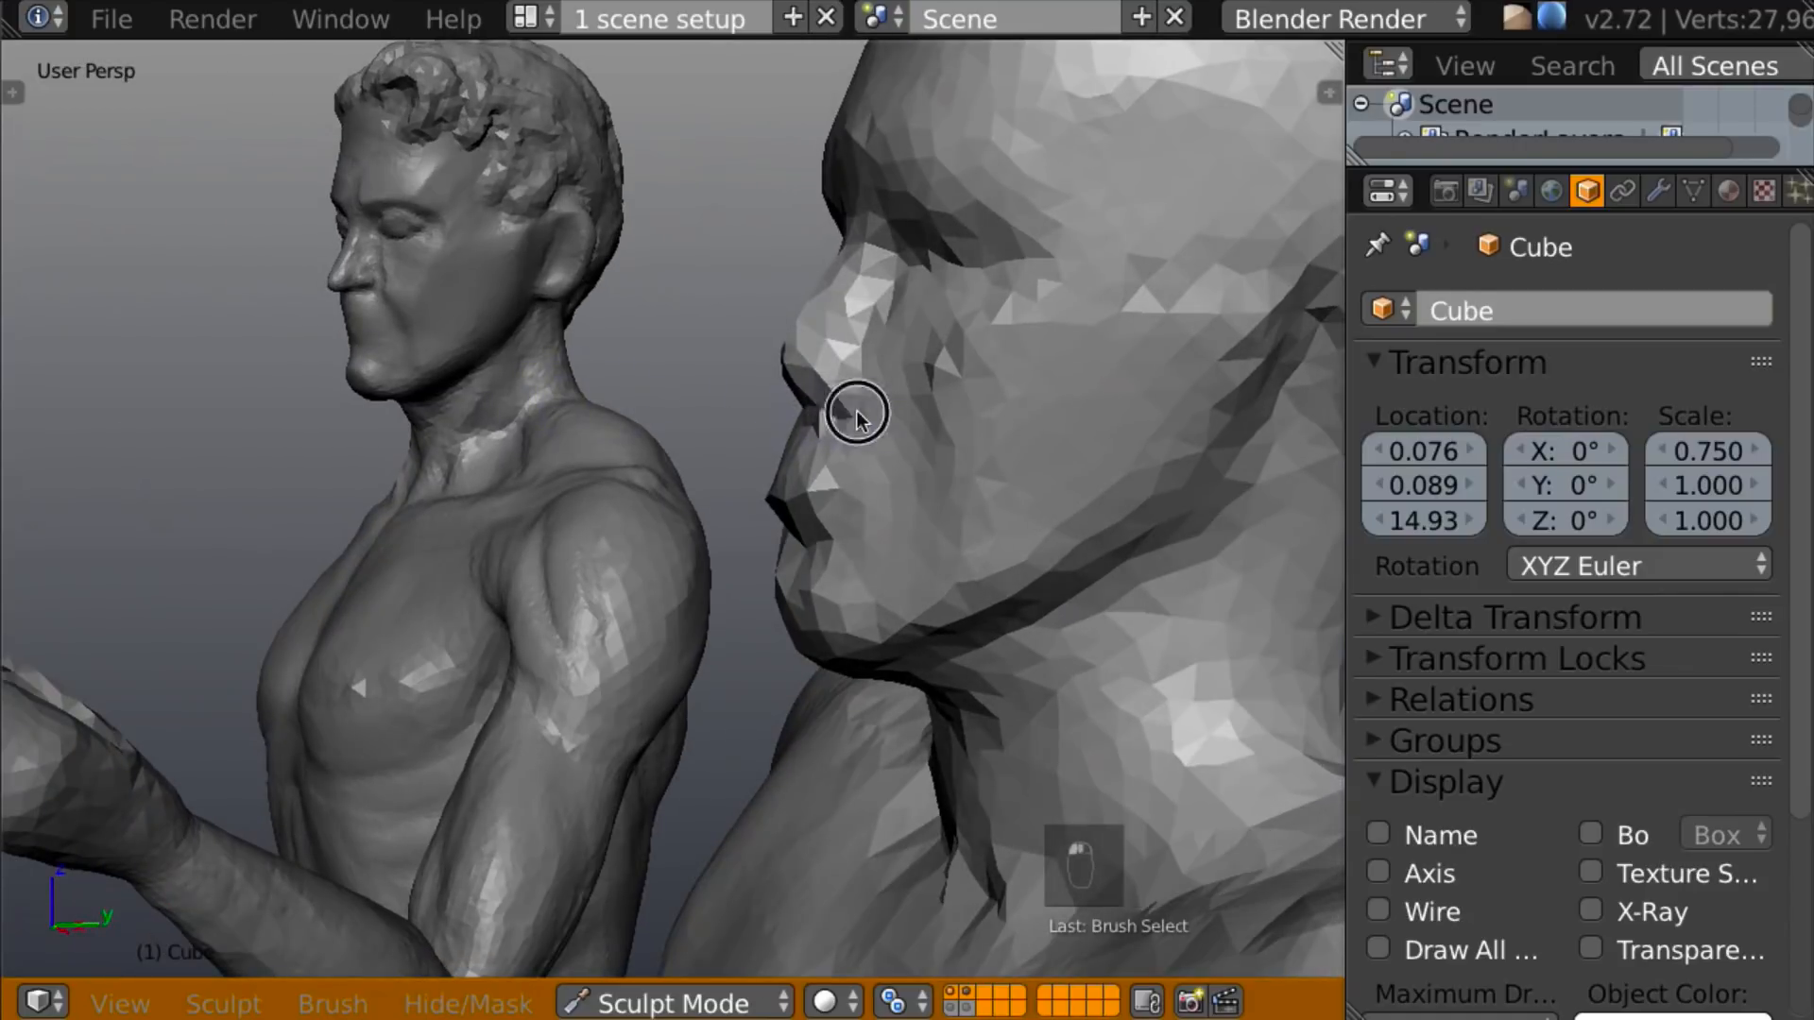
{"action": "middle_click_drag", "start_coordinate": [832, 405], "coordinate": [881, 389]}
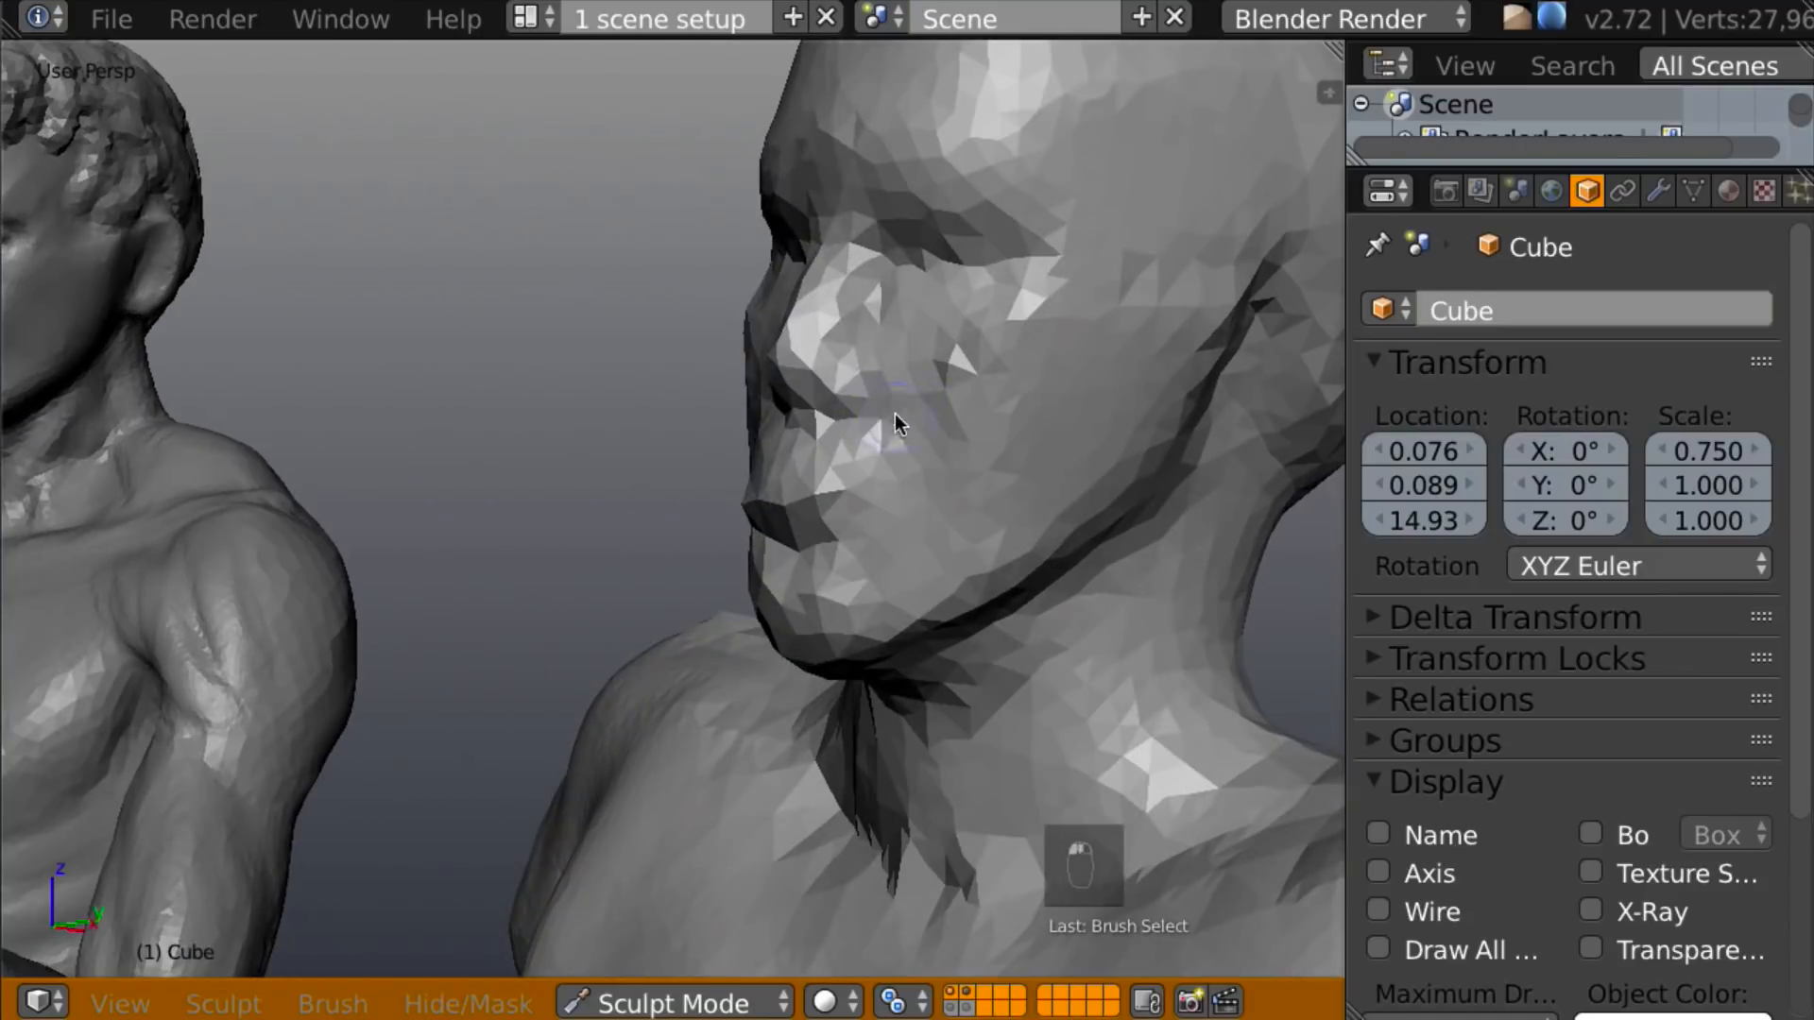
{"action": "mouse_move", "coordinate": [1004, 401]}
{"action": "middle_mouse_down"}
{"action": "mouse_move", "coordinate": [1024, 365]}
{"action": "mouse_move", "coordinate": [1057, 394]}
{"action": "mouse_move", "coordinate": [1048, 349]}
{"action": "mouse_move", "coordinate": [960, 446]}
{"action": "mouse_move", "coordinate": [1198, 410]}
{"action": "mouse_move", "coordinate": [835, 509]}
{"action": "mouse_move", "coordinate": [1226, 462]}
{"action": "mouse_move", "coordinate": [949, 496]}
{"action": "middle_mouse_up"}
{"action": "key", "text": "c"}
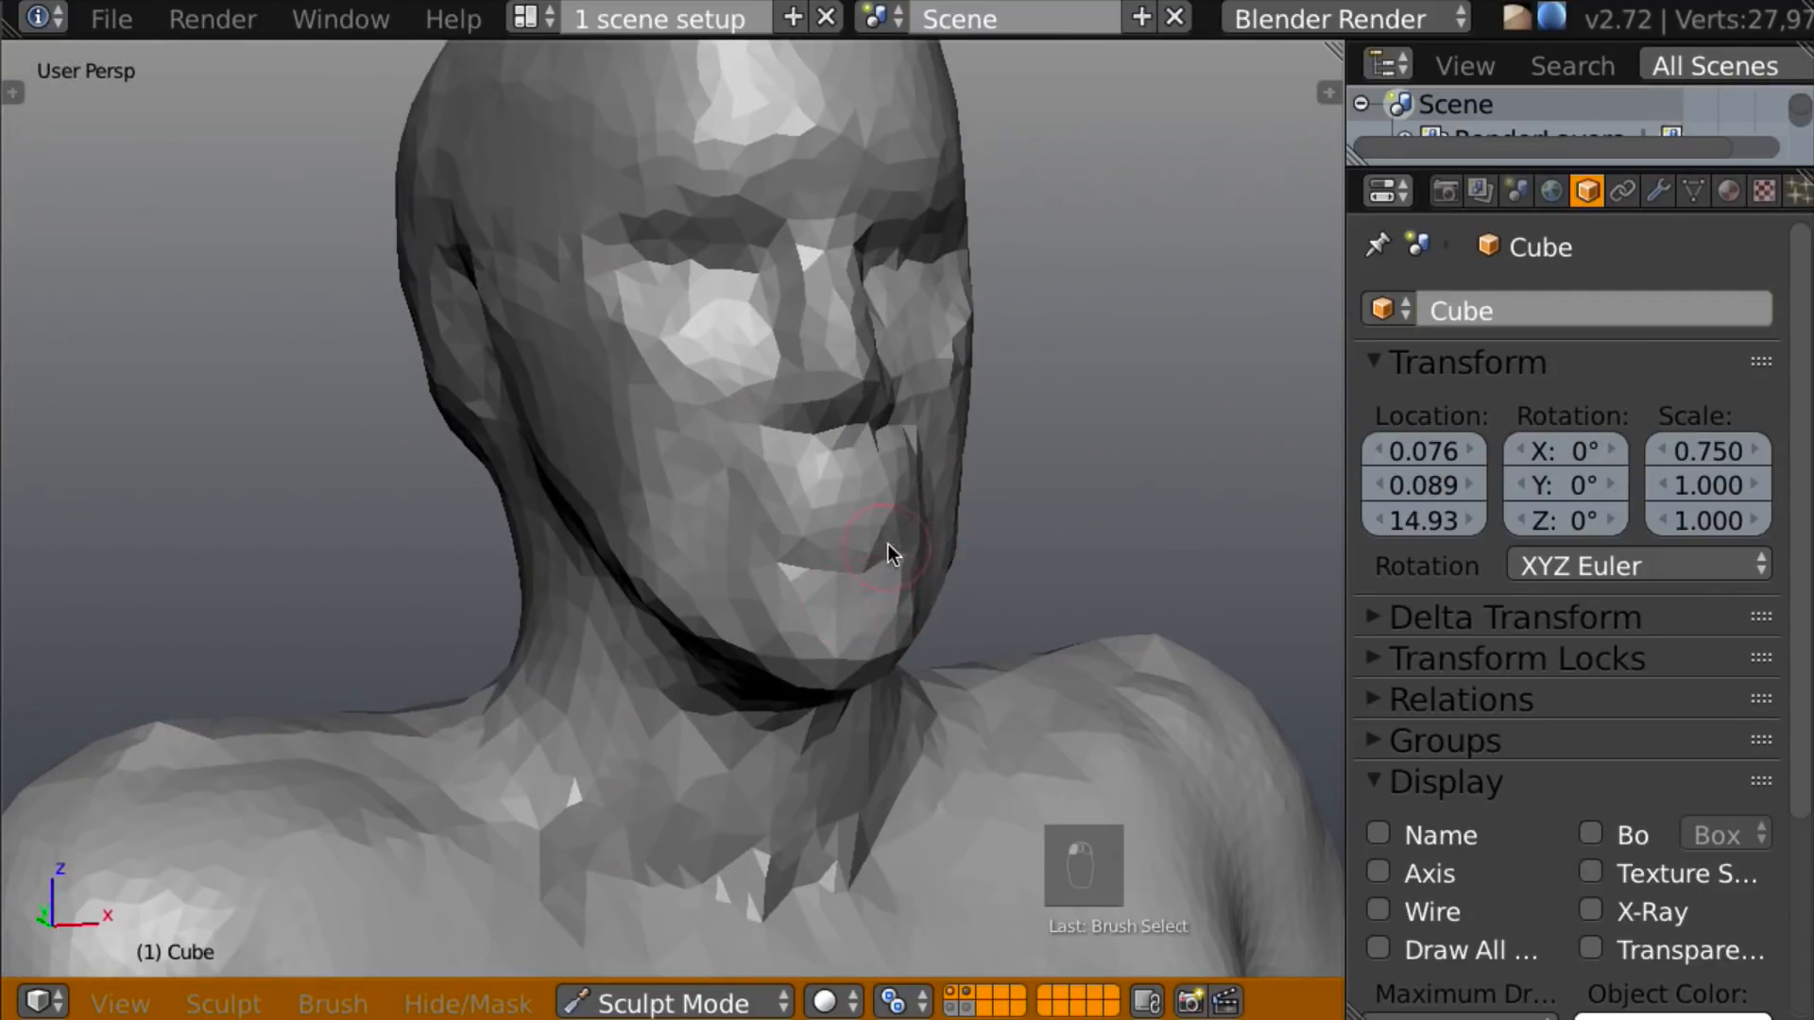
Carve the line between the lips out to the mouth corners with the Crease brush.
{"action": "key", "text": "shift+c"}
{"action": "mouse_move", "coordinate": [915, 582]}
{"action": "left_mouse_down"}
{"action": "mouse_move", "coordinate": [792, 582]}
{"action": "mouse_move", "coordinate": [763, 619]}
{"action": "mouse_move", "coordinate": [804, 537]}
{"action": "left_mouse_up"}
{"action": "key", "text": "c"}
{"action": "middle_click_drag", "start_coordinate": [801, 626], "coordinate": [944, 406]}
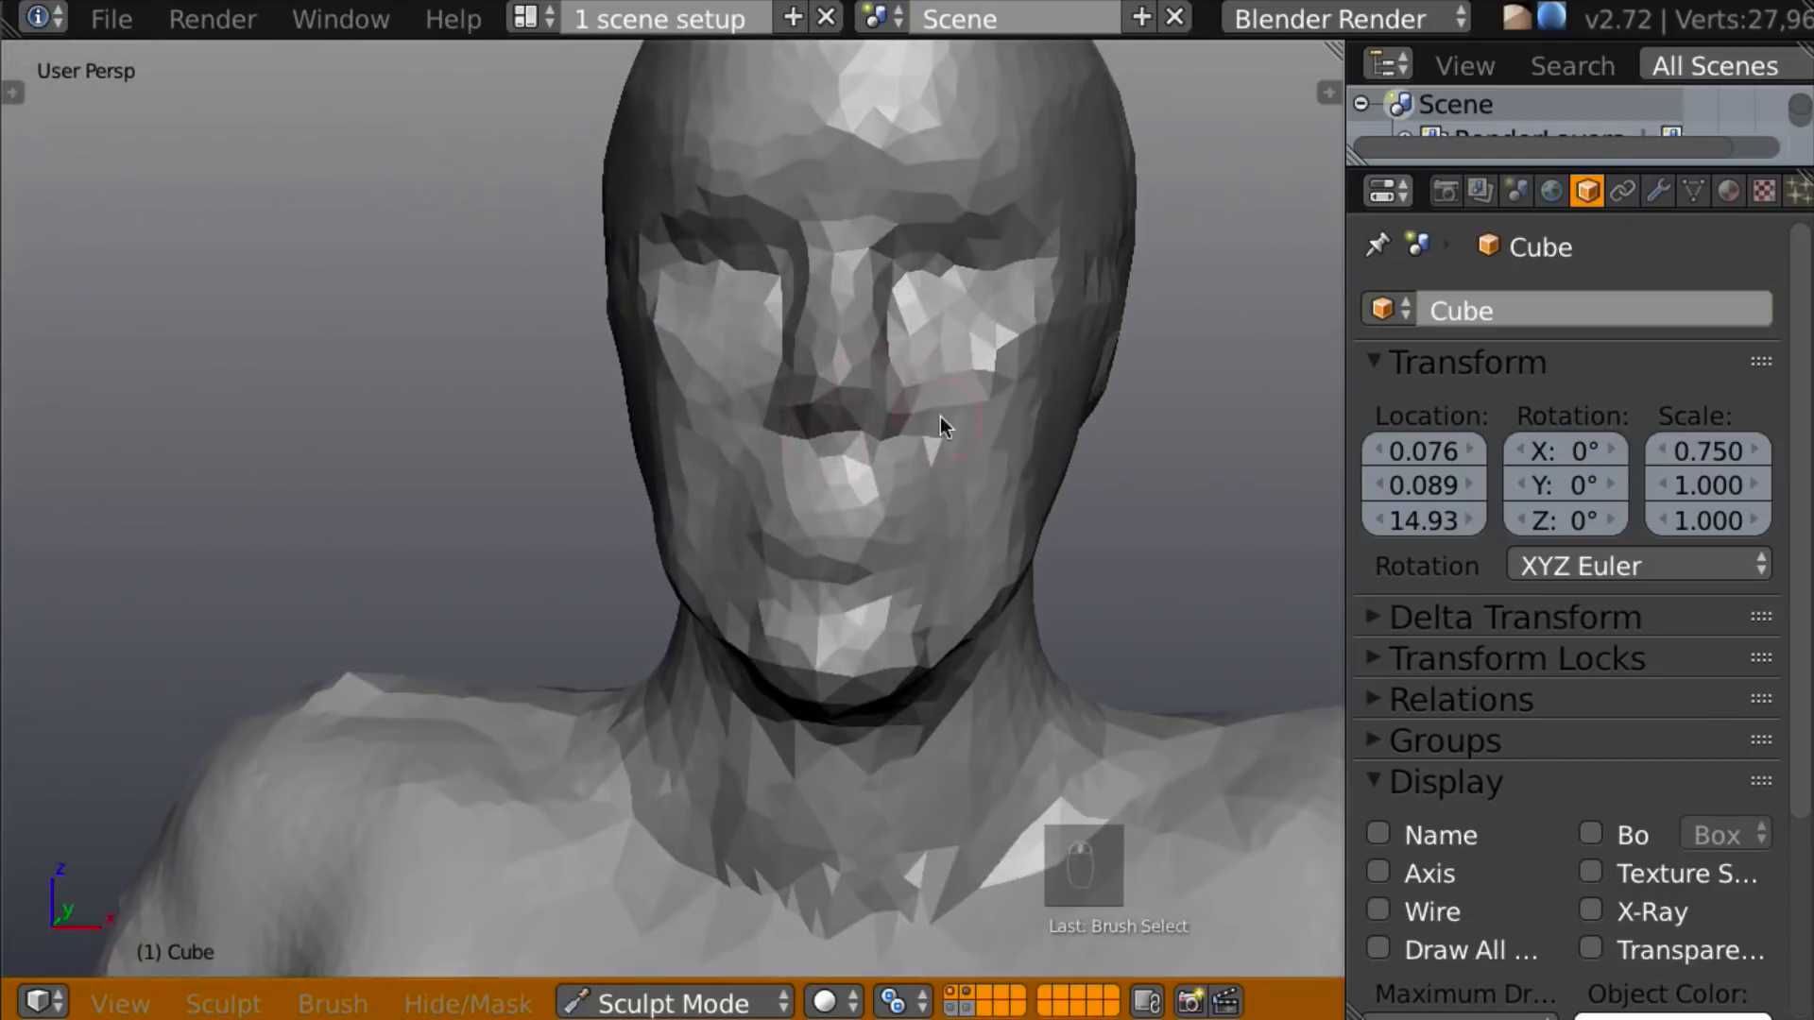
Build up the back and lower sides of the skull behind the ears with the Clay brush.
{"action": "scroll", "coordinate": [894, 490], "scroll_direction": "down", "scroll_amount": 4}
{"action": "middle_click_drag", "start_coordinate": [894, 490], "coordinate": [951, 478]}
{"action": "scroll", "coordinate": [915, 529], "scroll_direction": "down", "scroll_amount": 4}
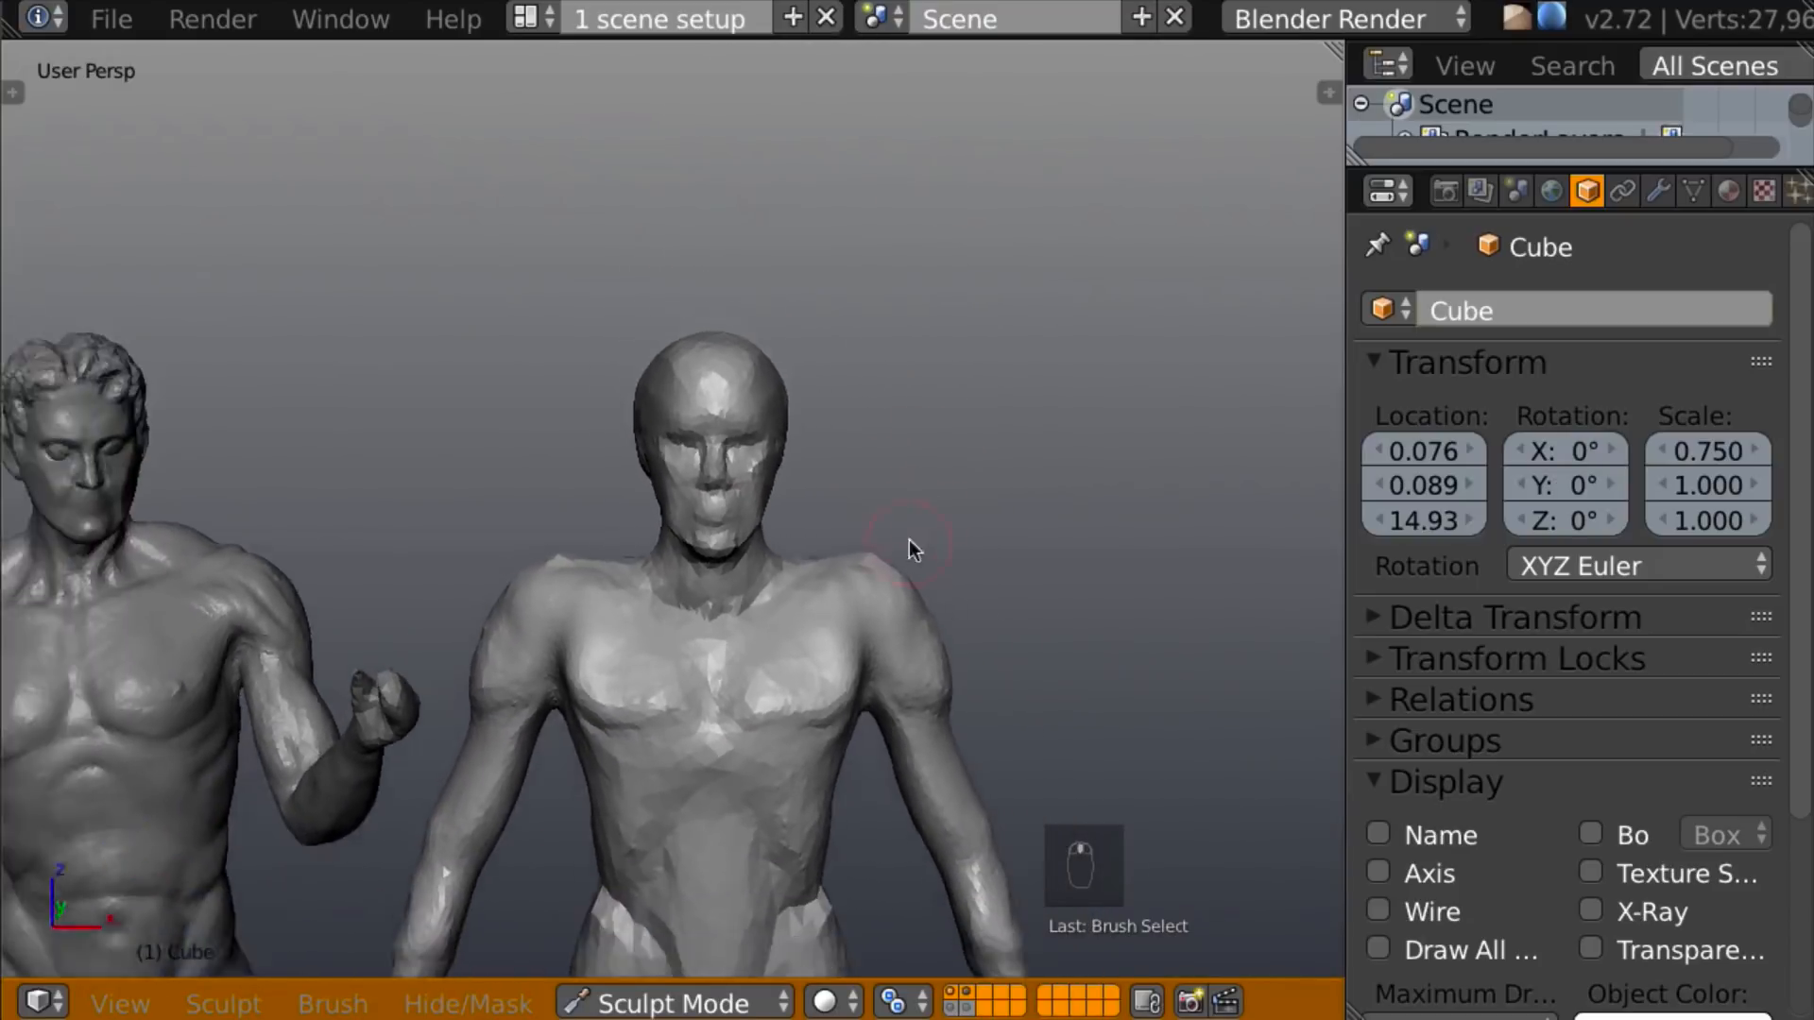
{"action": "middle_click_drag", "start_coordinate": [841, 553], "coordinate": [973, 438]}
{"action": "scroll", "coordinate": [883, 501], "scroll_direction": "up", "scroll_amount": 4}
{"action": "middle_click_drag", "start_coordinate": [883, 501], "coordinate": [880, 482]}
{"action": "mouse_move", "coordinate": [832, 491]}
{"action": "left_mouse_down"}
{"action": "mouse_move", "coordinate": [818, 507]}
{"action": "mouse_move", "coordinate": [883, 583]}
{"action": "mouse_move", "coordinate": [850, 587]}
{"action": "mouse_move", "coordinate": [883, 522]}
{"action": "mouse_move", "coordinate": [838, 570]}
{"action": "mouse_move", "coordinate": [840, 482]}
{"action": "mouse_move", "coordinate": [873, 537]}
{"action": "left_mouse_up"}
{"action": "middle_click_drag", "start_coordinate": [874, 537], "coordinate": [852, 615]}
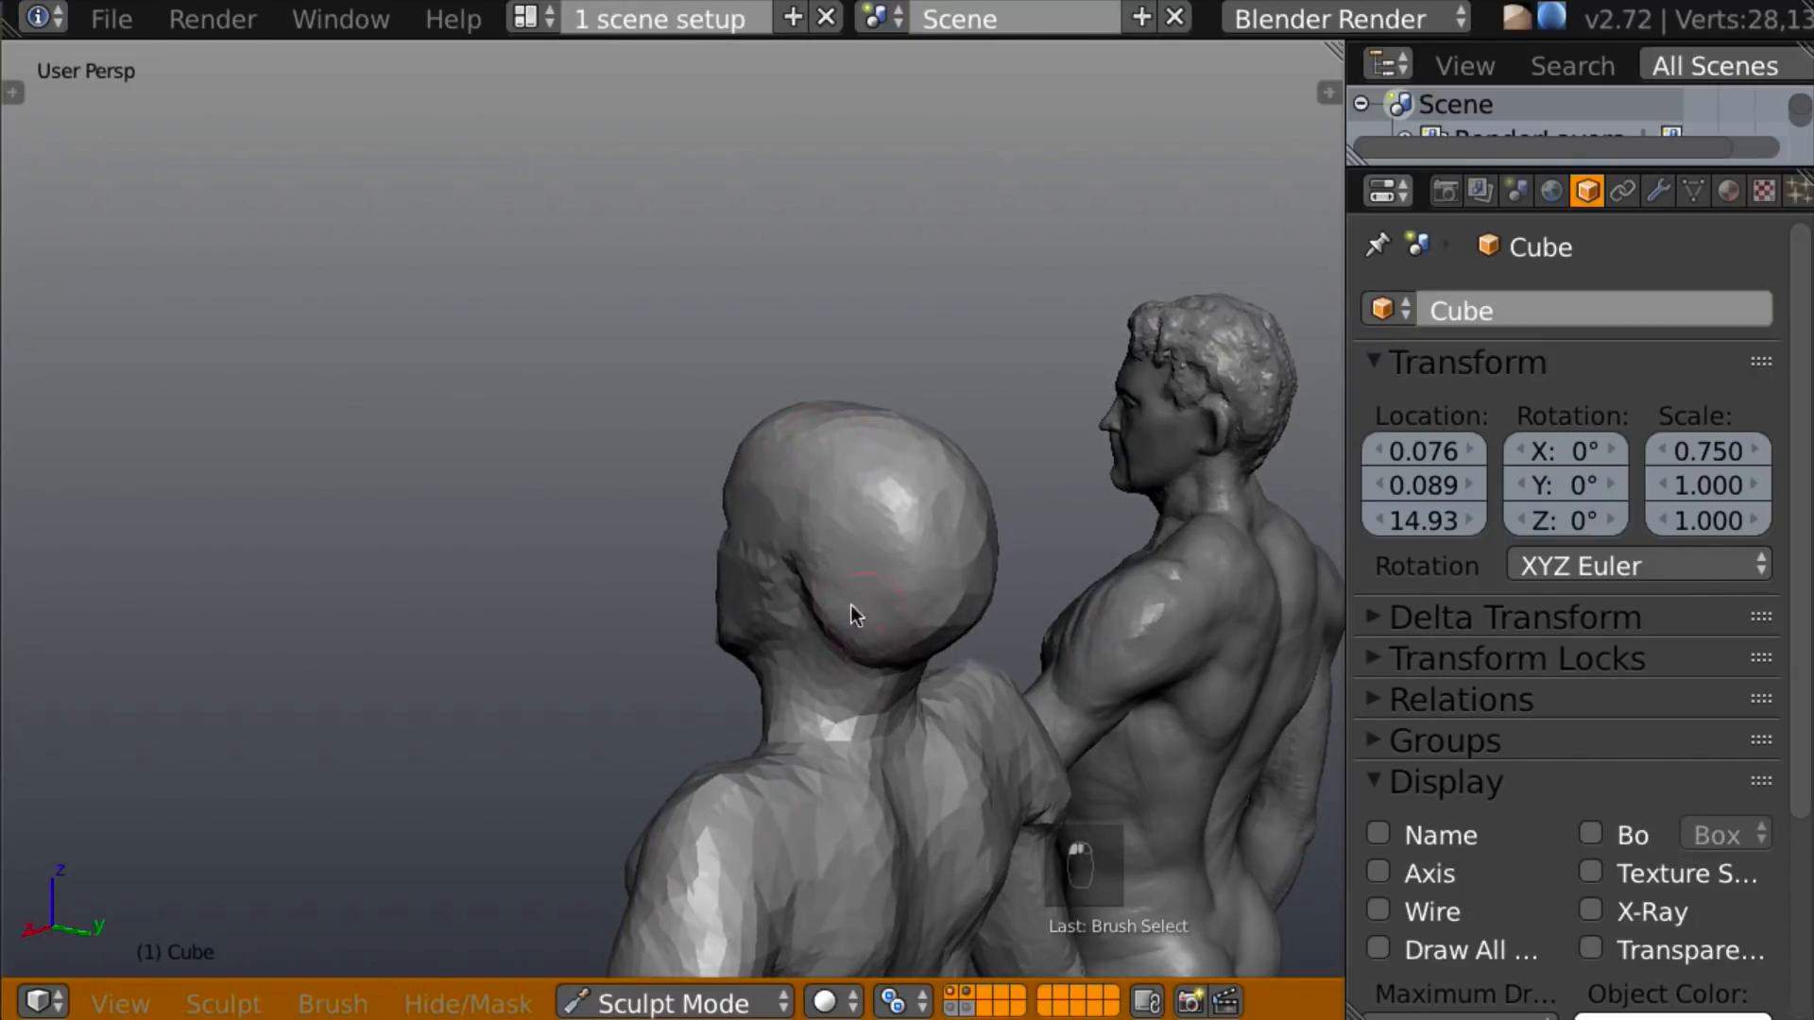
{"action": "left_click_drag", "start_coordinate": [933, 616], "coordinate": [849, 574]}
{"action": "middle_click_drag", "start_coordinate": [848, 575], "coordinate": [678, 508]}
{"action": "mouse_move", "coordinate": [964, 511]}
{"action": "middle_mouse_down"}
{"action": "mouse_move", "coordinate": [1012, 463]}
{"action": "mouse_move", "coordinate": [987, 464]}
{"action": "middle_mouse_up"}
{"action": "left_click_drag", "start_coordinate": [999, 626], "coordinate": [930, 622]}
{"action": "mouse_move", "coordinate": [930, 622]}
{"action": "middle_mouse_down"}
{"action": "mouse_move", "coordinate": [1313, 594]}
{"action": "mouse_move", "coordinate": [1124, 679]}
{"action": "mouse_move", "coordinate": [1081, 615]}
{"action": "mouse_move", "coordinate": [1033, 636]}
{"action": "mouse_move", "coordinate": [1074, 628]}
{"action": "mouse_move", "coordinate": [1035, 633]}
{"action": "mouse_move", "coordinate": [1012, 565]}
{"action": "middle_mouse_up"}
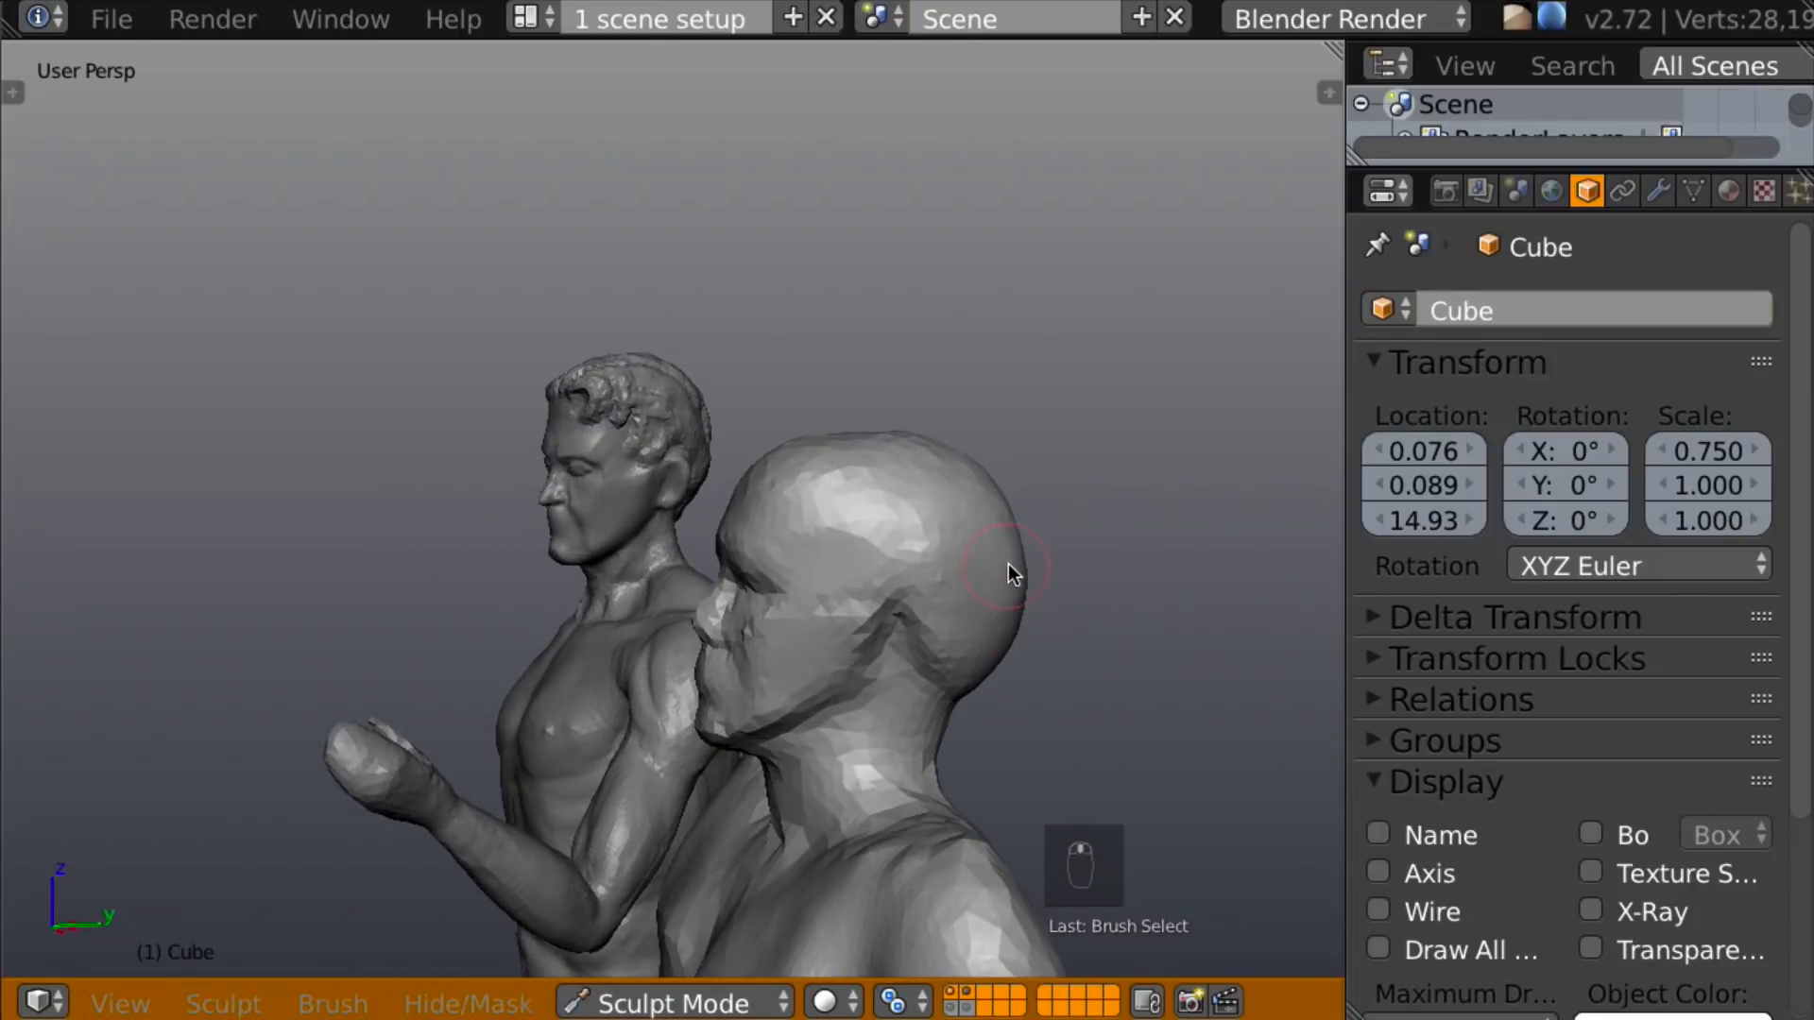
Carve the outline of the ears and the hollow behind them with the Crease brush.
{"action": "key", "text": "shift+c"}
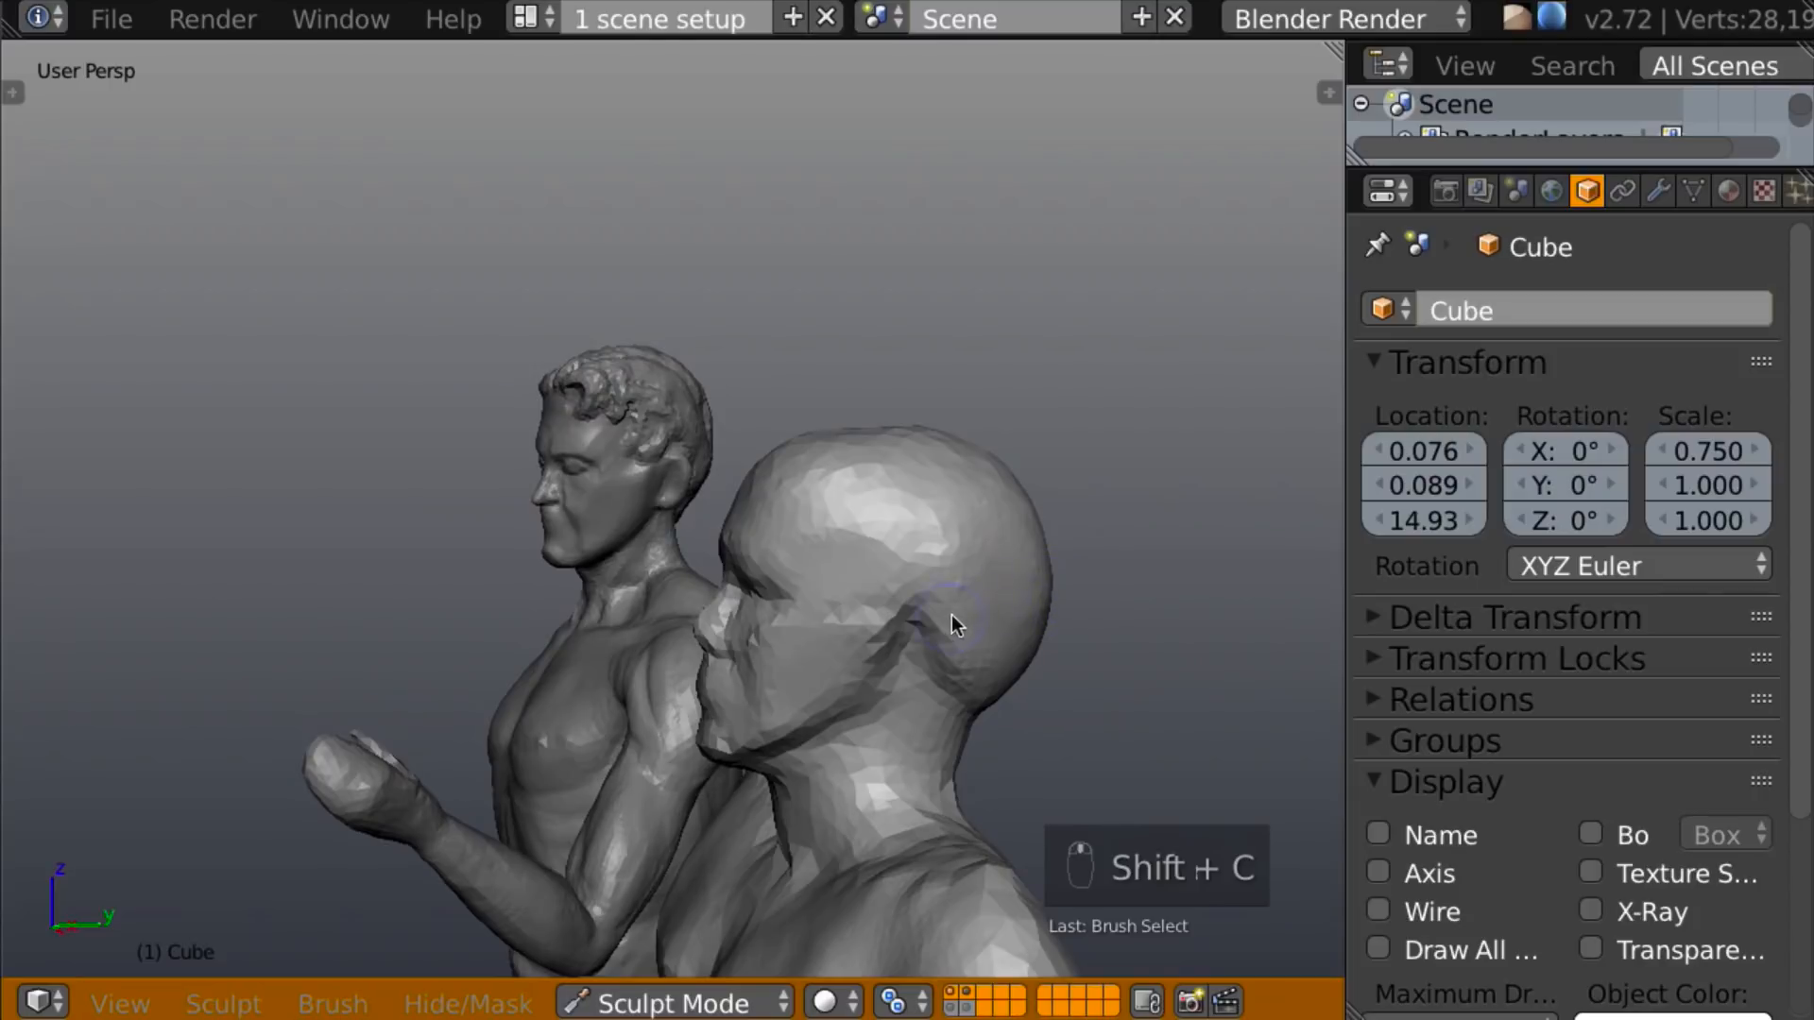
{"action": "mouse_move", "coordinate": [911, 569]}
{"action": "middle_mouse_down"}
{"action": "mouse_move", "coordinate": [896, 546]}
{"action": "mouse_move", "coordinate": [745, 542]}
{"action": "middle_mouse_up"}
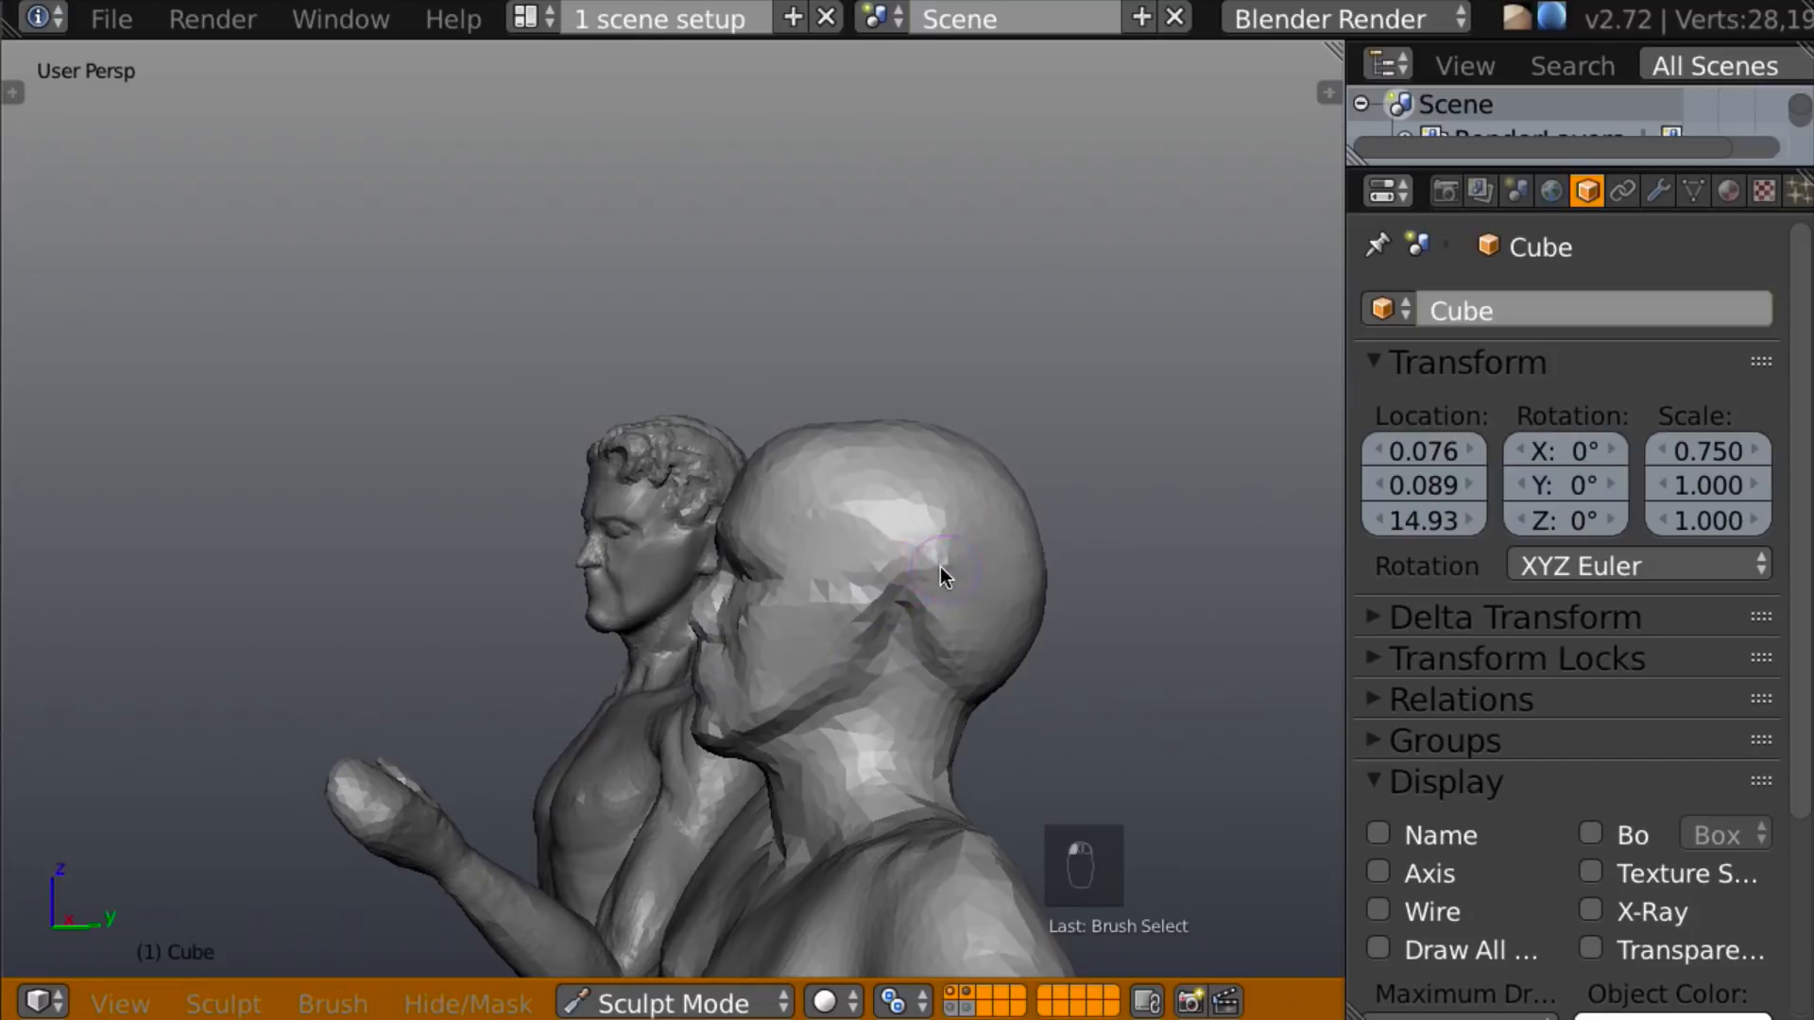
{"action": "mouse_move", "coordinate": [938, 630]}
{"action": "left_mouse_down"}
{"action": "mouse_move", "coordinate": [962, 582]}
{"action": "mouse_move", "coordinate": [898, 661]}
{"action": "mouse_move", "coordinate": [956, 583]}
{"action": "mouse_move", "coordinate": [915, 636]}
{"action": "left_mouse_up"}
{"action": "mouse_move", "coordinate": [916, 636]}
{"action": "middle_mouse_down"}
{"action": "mouse_move", "coordinate": [611, 539]}
{"action": "mouse_move", "coordinate": [563, 555]}
{"action": "mouse_move", "coordinate": [924, 628]}
{"action": "mouse_move", "coordinate": [1049, 542]}
{"action": "mouse_move", "coordinate": [1043, 563]}
{"action": "mouse_move", "coordinate": [972, 588]}
{"action": "middle_mouse_up"}
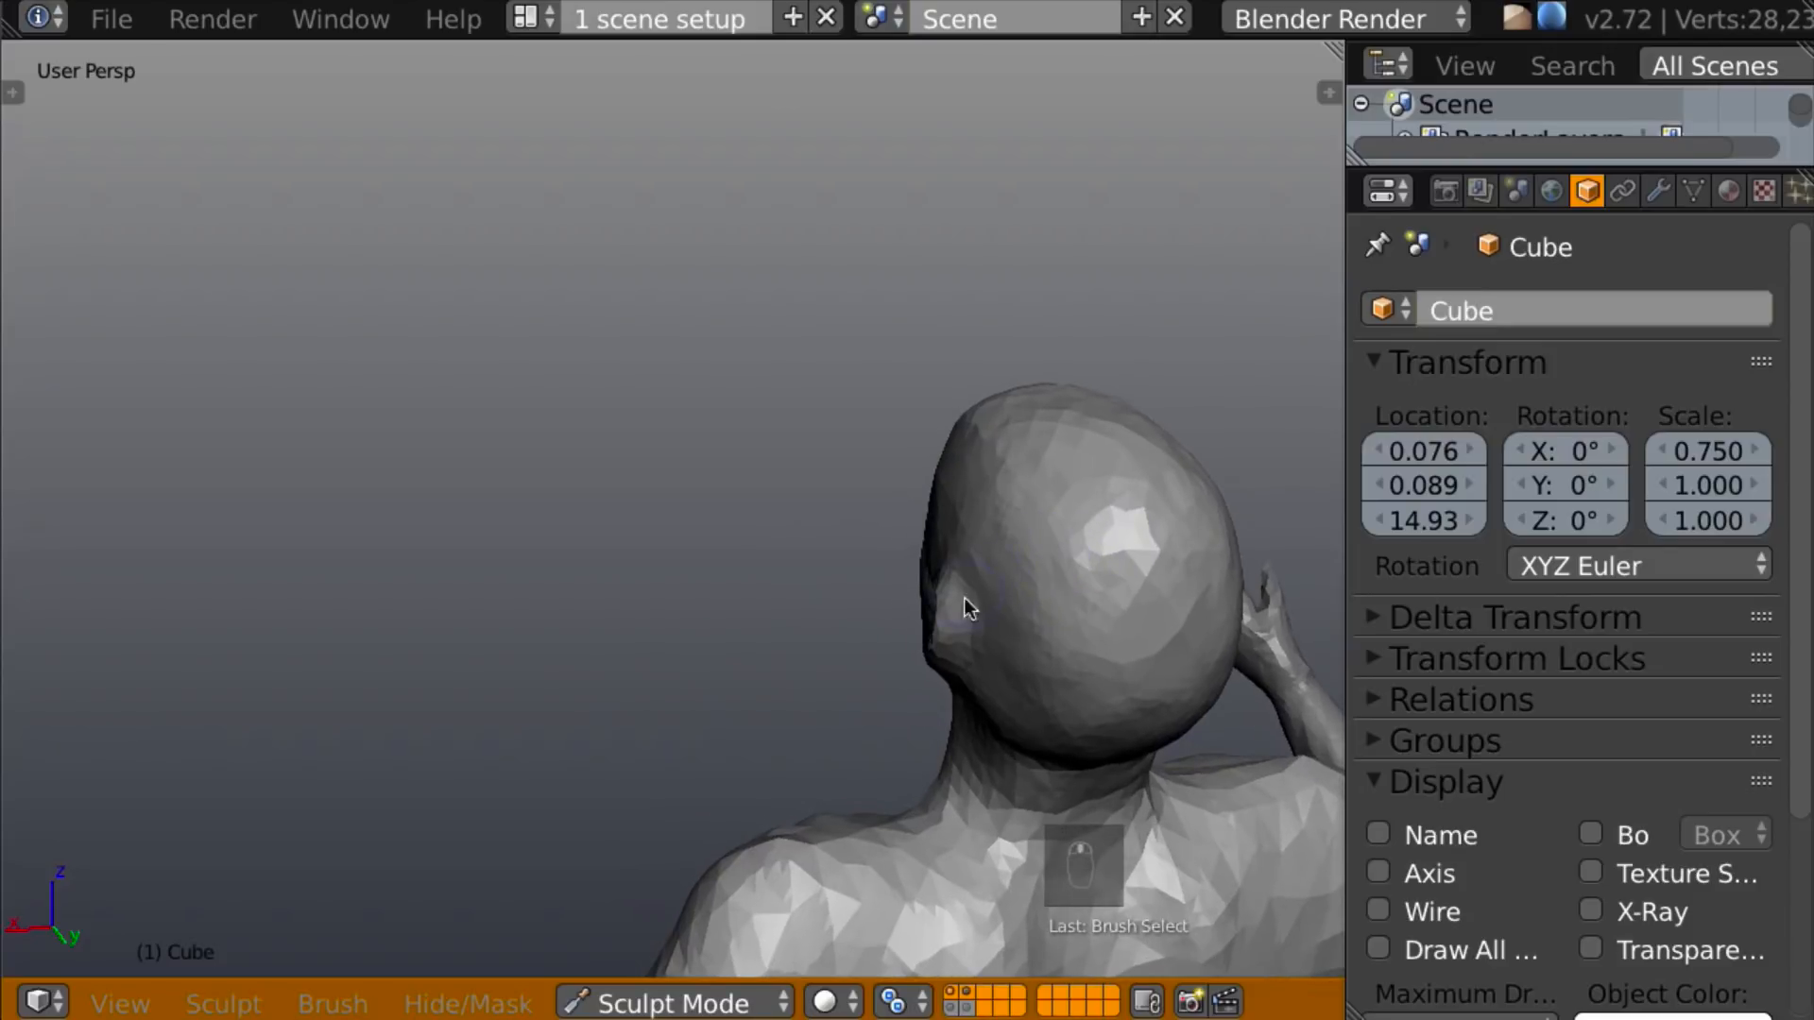
{"action": "left_click_drag", "start_coordinate": [968, 635], "coordinate": [952, 591]}
{"action": "mouse_move", "coordinate": [987, 594]}
{"action": "middle_mouse_down"}
{"action": "mouse_move", "coordinate": [1199, 510]}
{"action": "mouse_move", "coordinate": [1279, 576]}
{"action": "mouse_move", "coordinate": [1039, 597]}
{"action": "mouse_move", "coordinate": [949, 656]}
{"action": "mouse_move", "coordinate": [977, 581]}
{"action": "mouse_move", "coordinate": [996, 618]}
{"action": "middle_mouse_up"}
{"action": "left_click_drag", "start_coordinate": [968, 615], "coordinate": [881, 644]}
{"action": "mouse_move", "coordinate": [880, 644]}
{"action": "middle_mouse_down"}
{"action": "mouse_move", "coordinate": [977, 502]}
{"action": "mouse_move", "coordinate": [938, 506]}
{"action": "mouse_move", "coordinate": [1086, 544]}
{"action": "mouse_move", "coordinate": [1096, 496]}
{"action": "mouse_move", "coordinate": [1008, 567]}
{"action": "middle_mouse_up"}
Build up the ears and fill out the temples beside the forehead with the Clay brush.
{"action": "key", "text": "c"}
{"action": "left_click", "coordinate": [947, 621]}
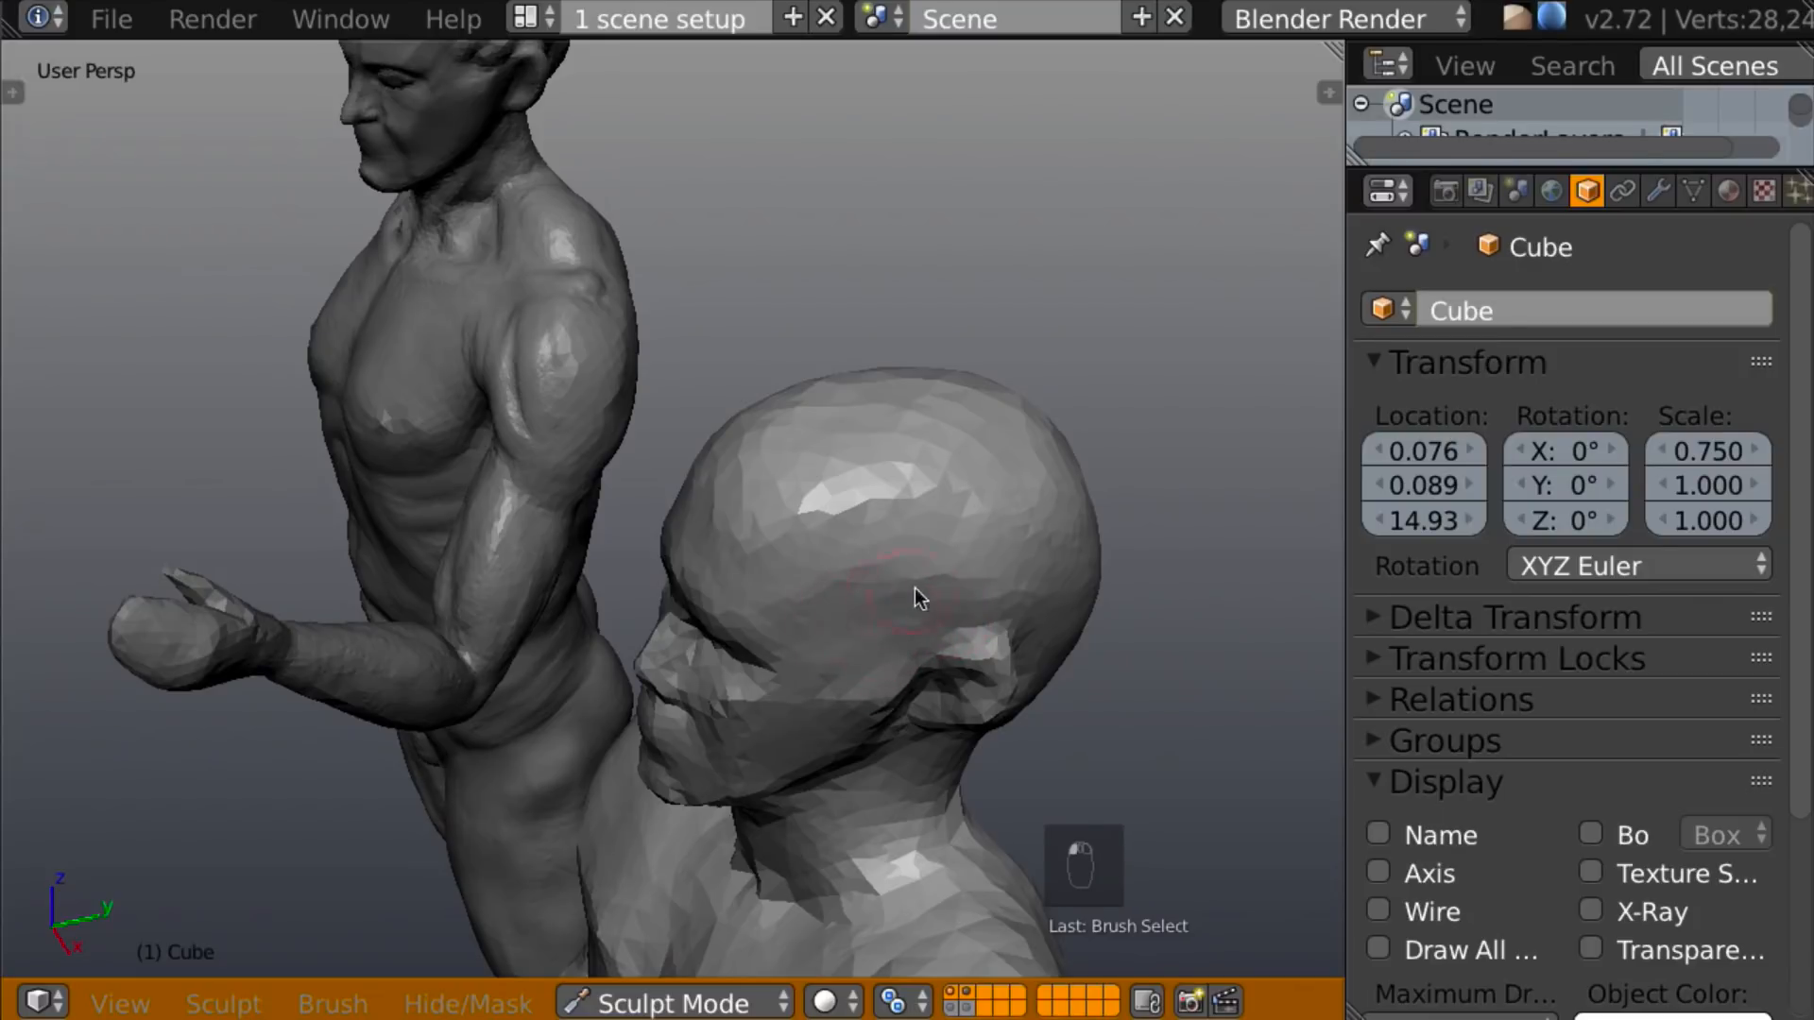
{"action": "middle_click_drag", "start_coordinate": [992, 595], "coordinate": [1283, 470]}
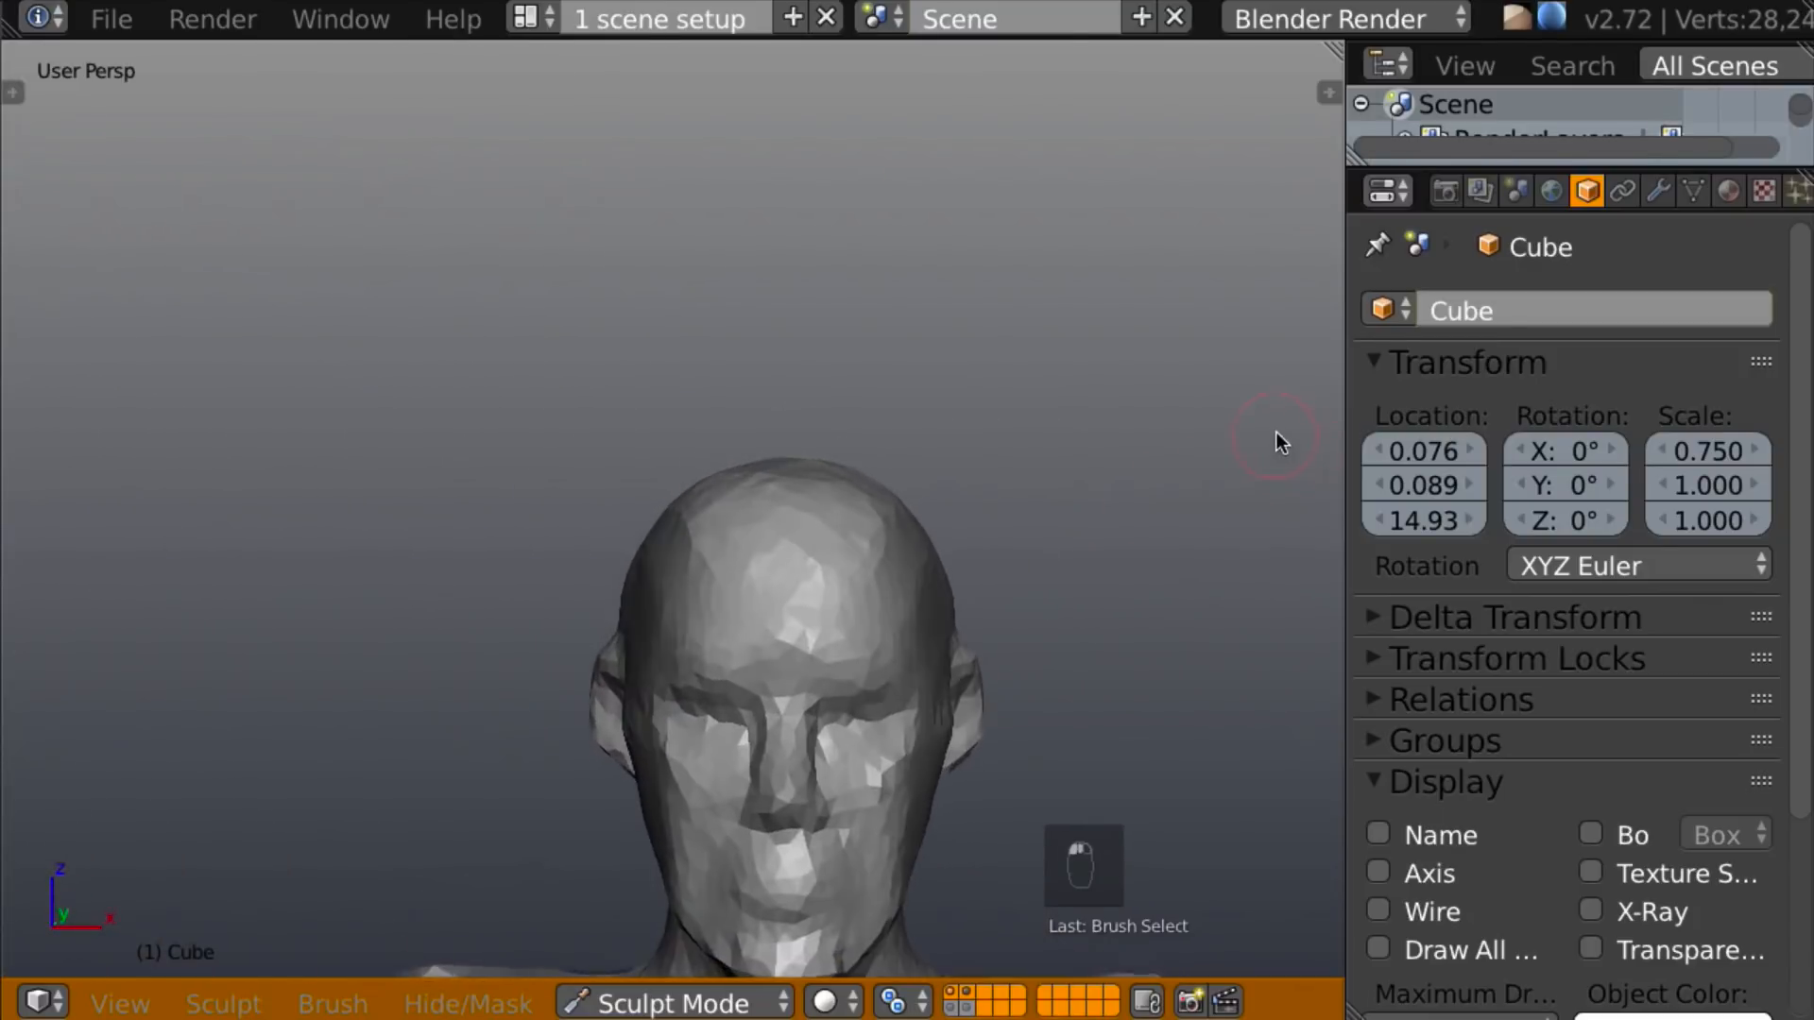
{"action": "middle_click_drag", "start_coordinate": [1189, 436], "coordinate": [923, 612]}
{"action": "mouse_move", "coordinate": [850, 650]}
{"action": "left_mouse_down"}
{"action": "mouse_move", "coordinate": [873, 684]}
{"action": "mouse_move", "coordinate": [885, 600]}
{"action": "left_mouse_up"}
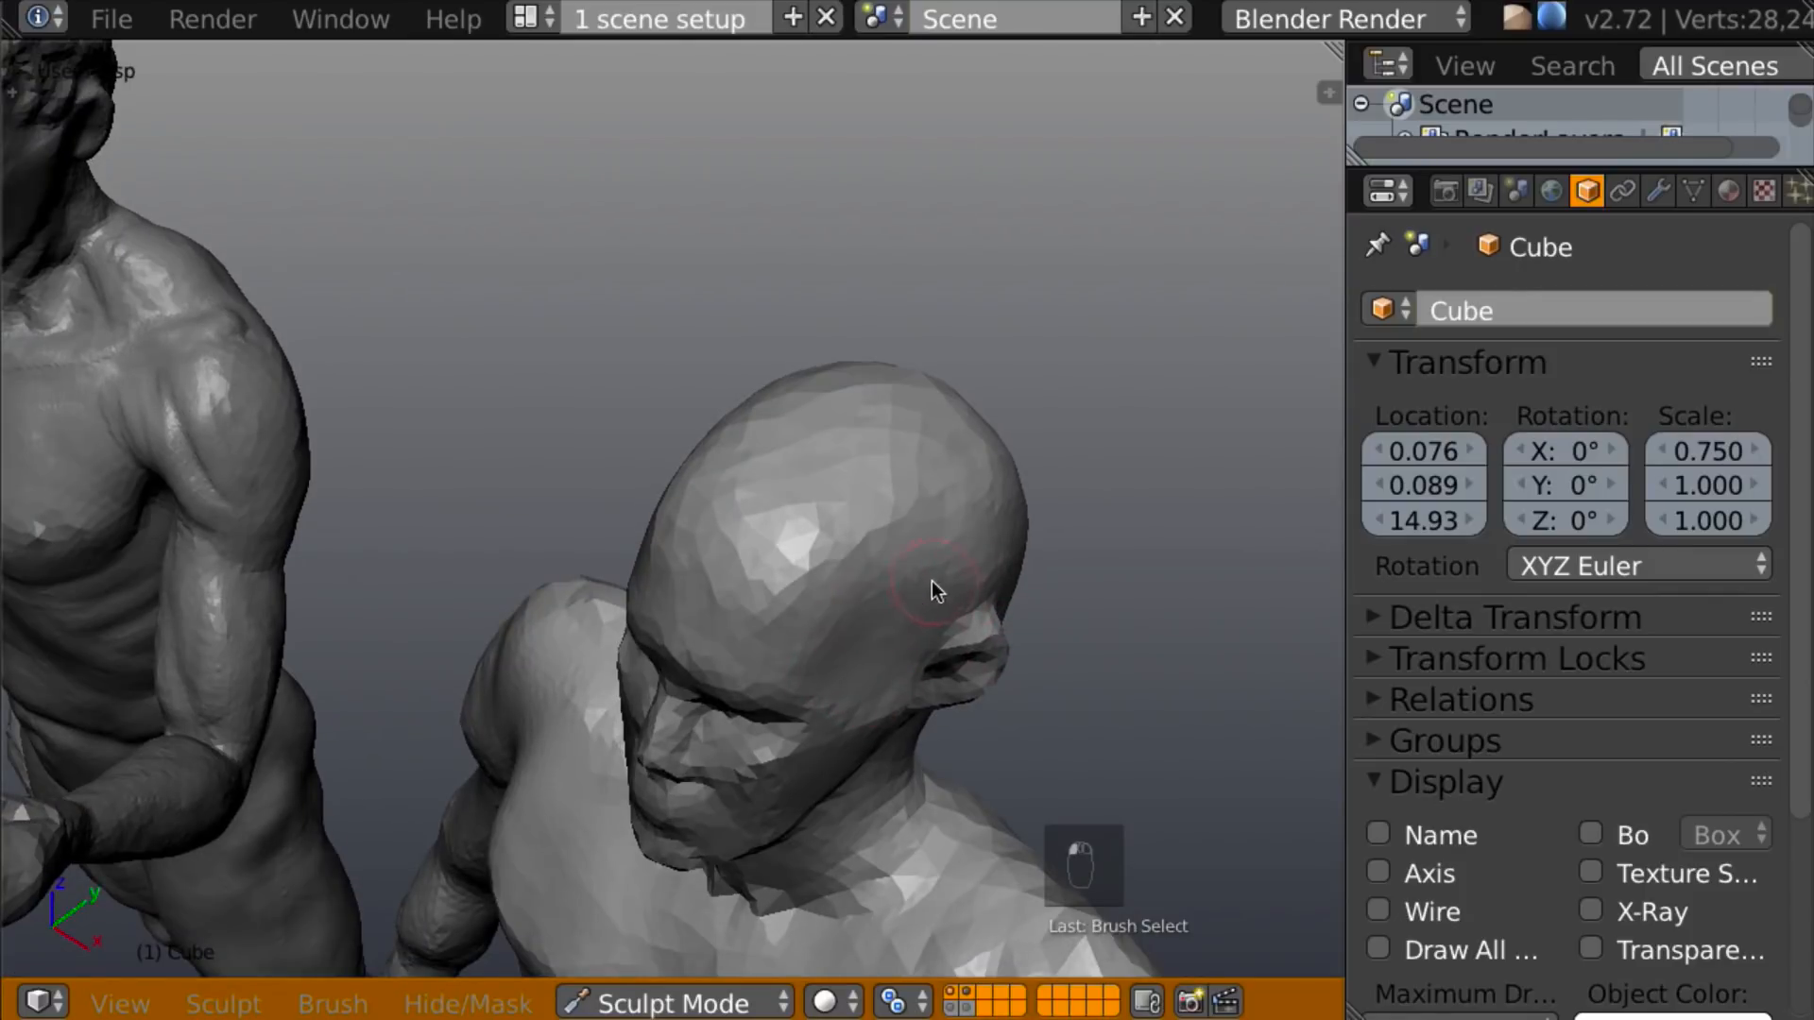
{"action": "middle_click_drag", "start_coordinate": [960, 542], "coordinate": [1057, 434]}
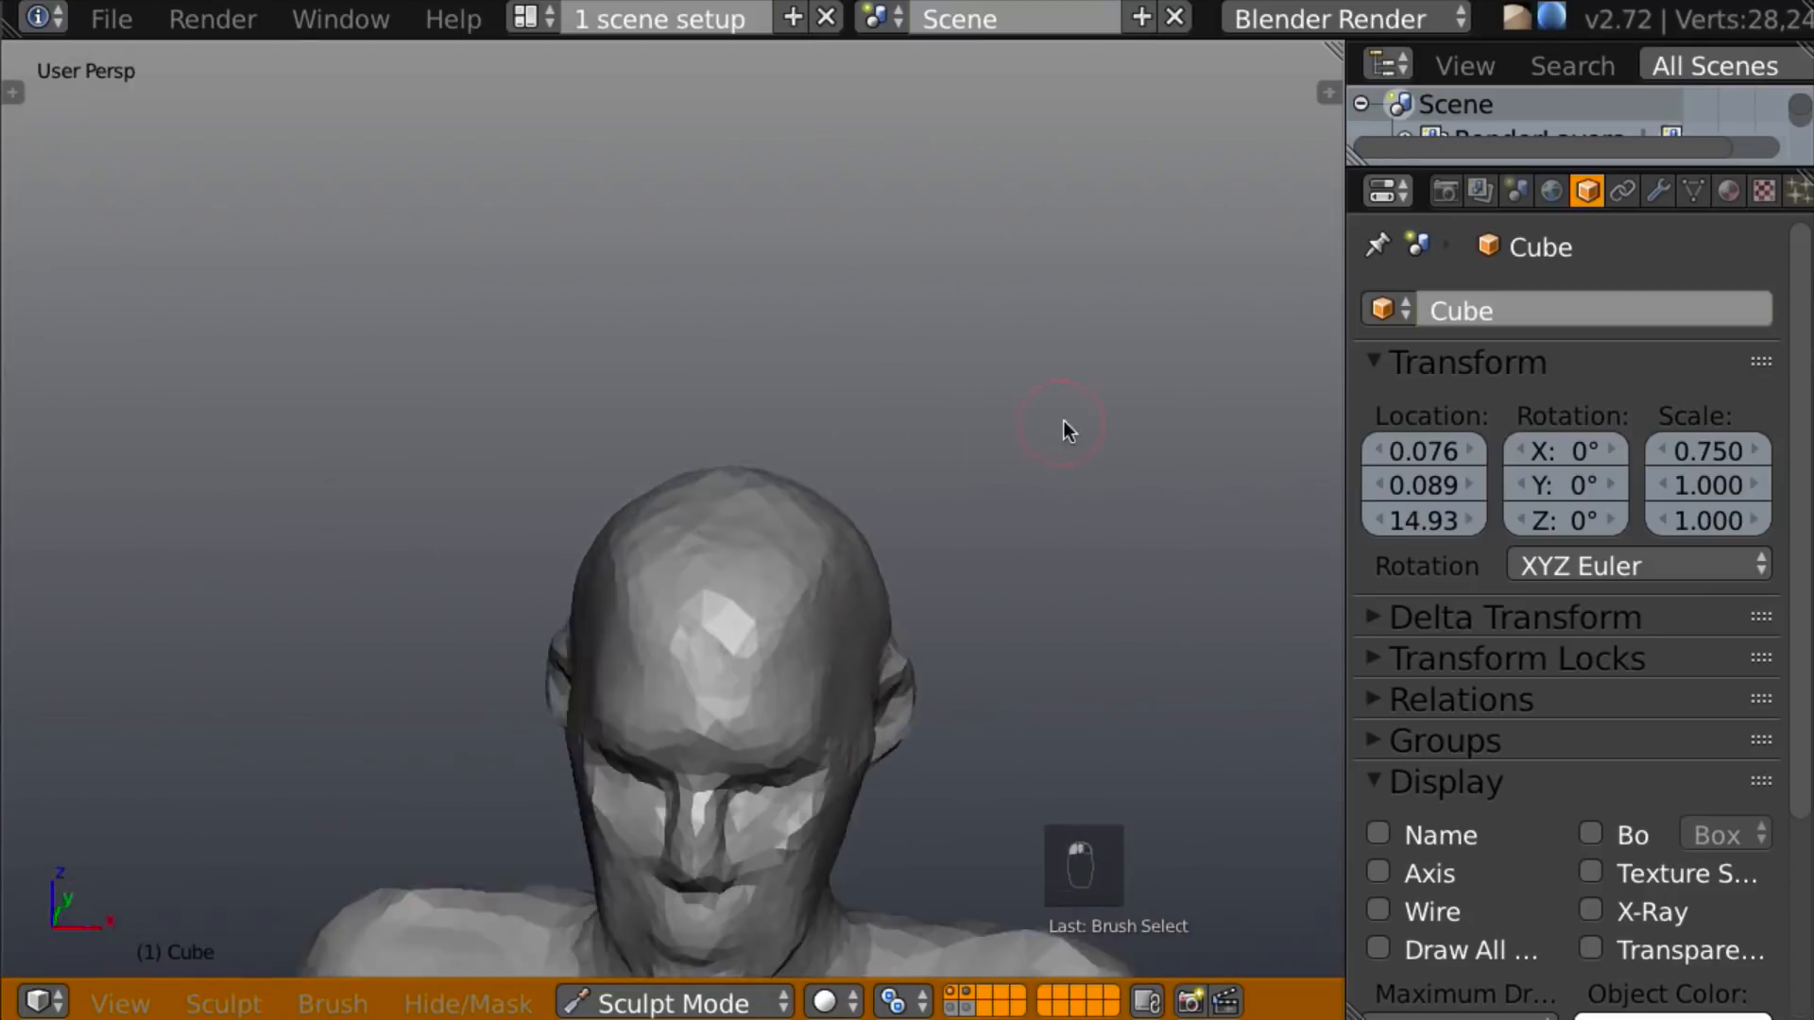
Define the underside of the jaw where it meets the throat with the Clay and Crease brushes.
{"action": "middle_click_drag", "start_coordinate": [787, 589], "coordinate": [897, 736]}
{"action": "mouse_move", "coordinate": [898, 735]}
{"action": "left_mouse_down"}
{"action": "mouse_move", "coordinate": [854, 735]}
{"action": "mouse_move", "coordinate": [881, 705]}
{"action": "left_mouse_up"}
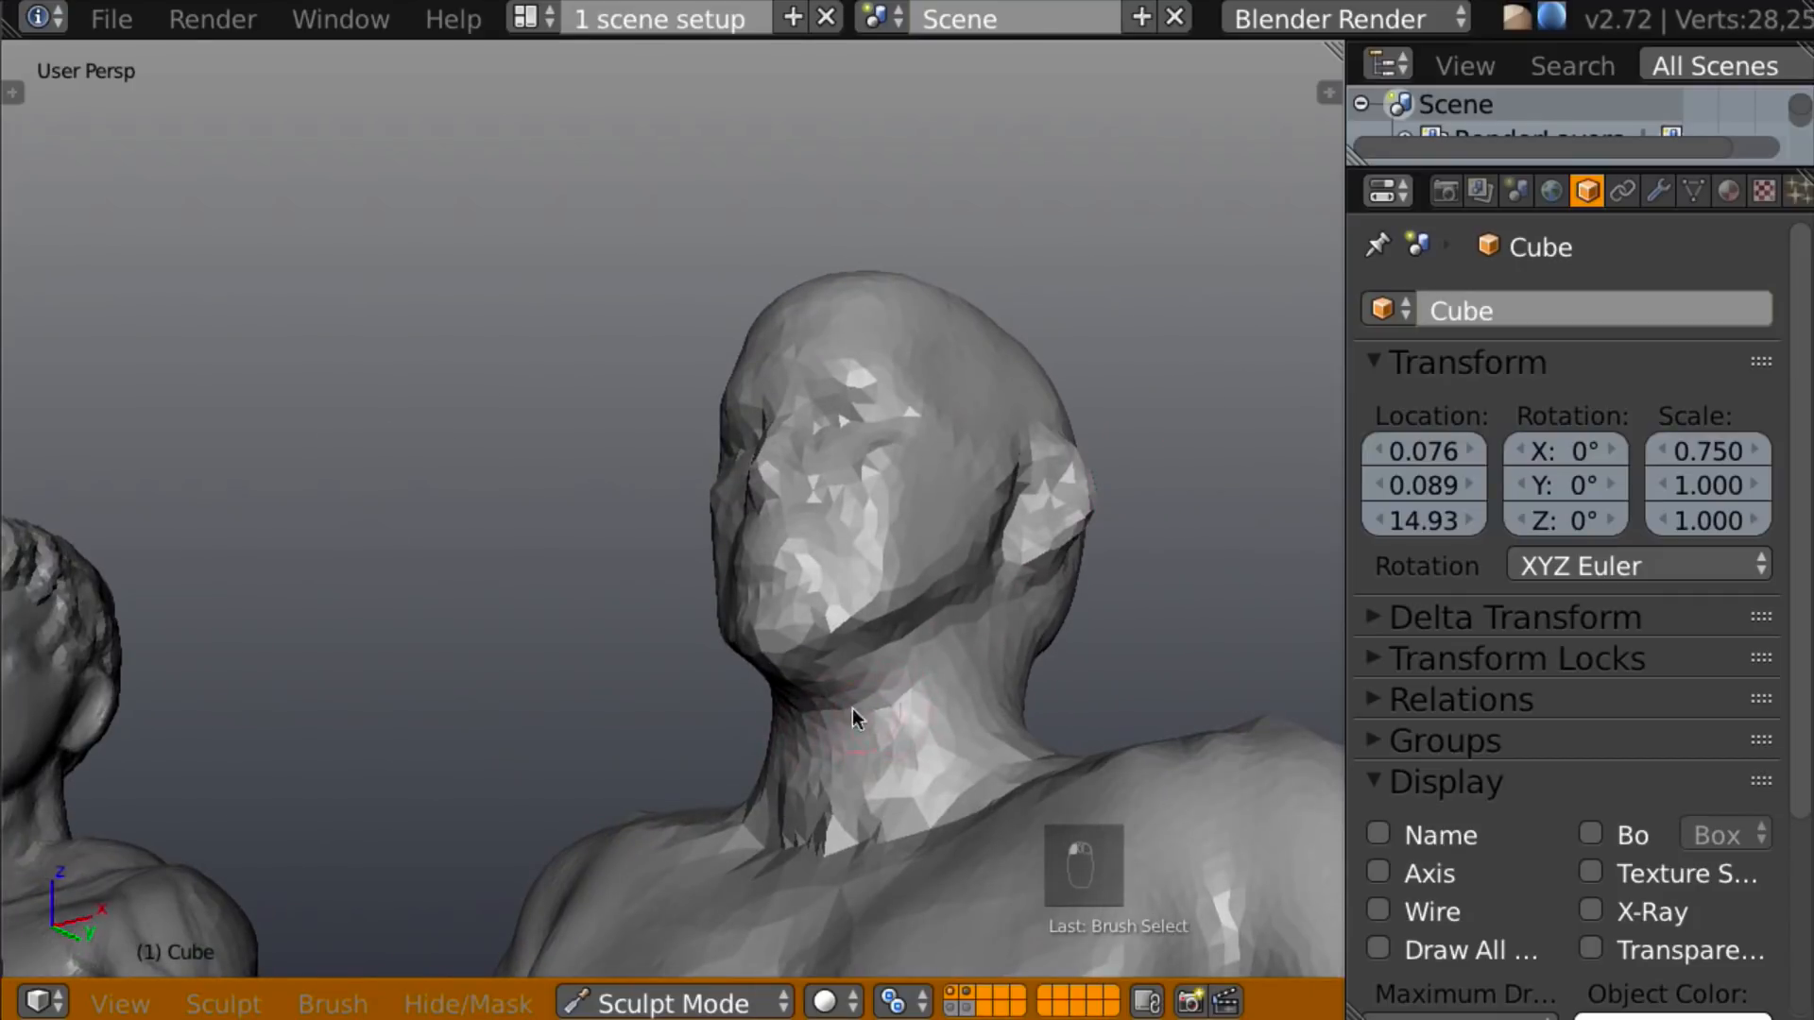
{"action": "mouse_move", "coordinate": [868, 678]}
{"action": "middle_mouse_down"}
{"action": "mouse_move", "coordinate": [641, 722]}
{"action": "mouse_move", "coordinate": [930, 684]}
{"action": "mouse_move", "coordinate": [846, 695]}
{"action": "middle_mouse_up"}
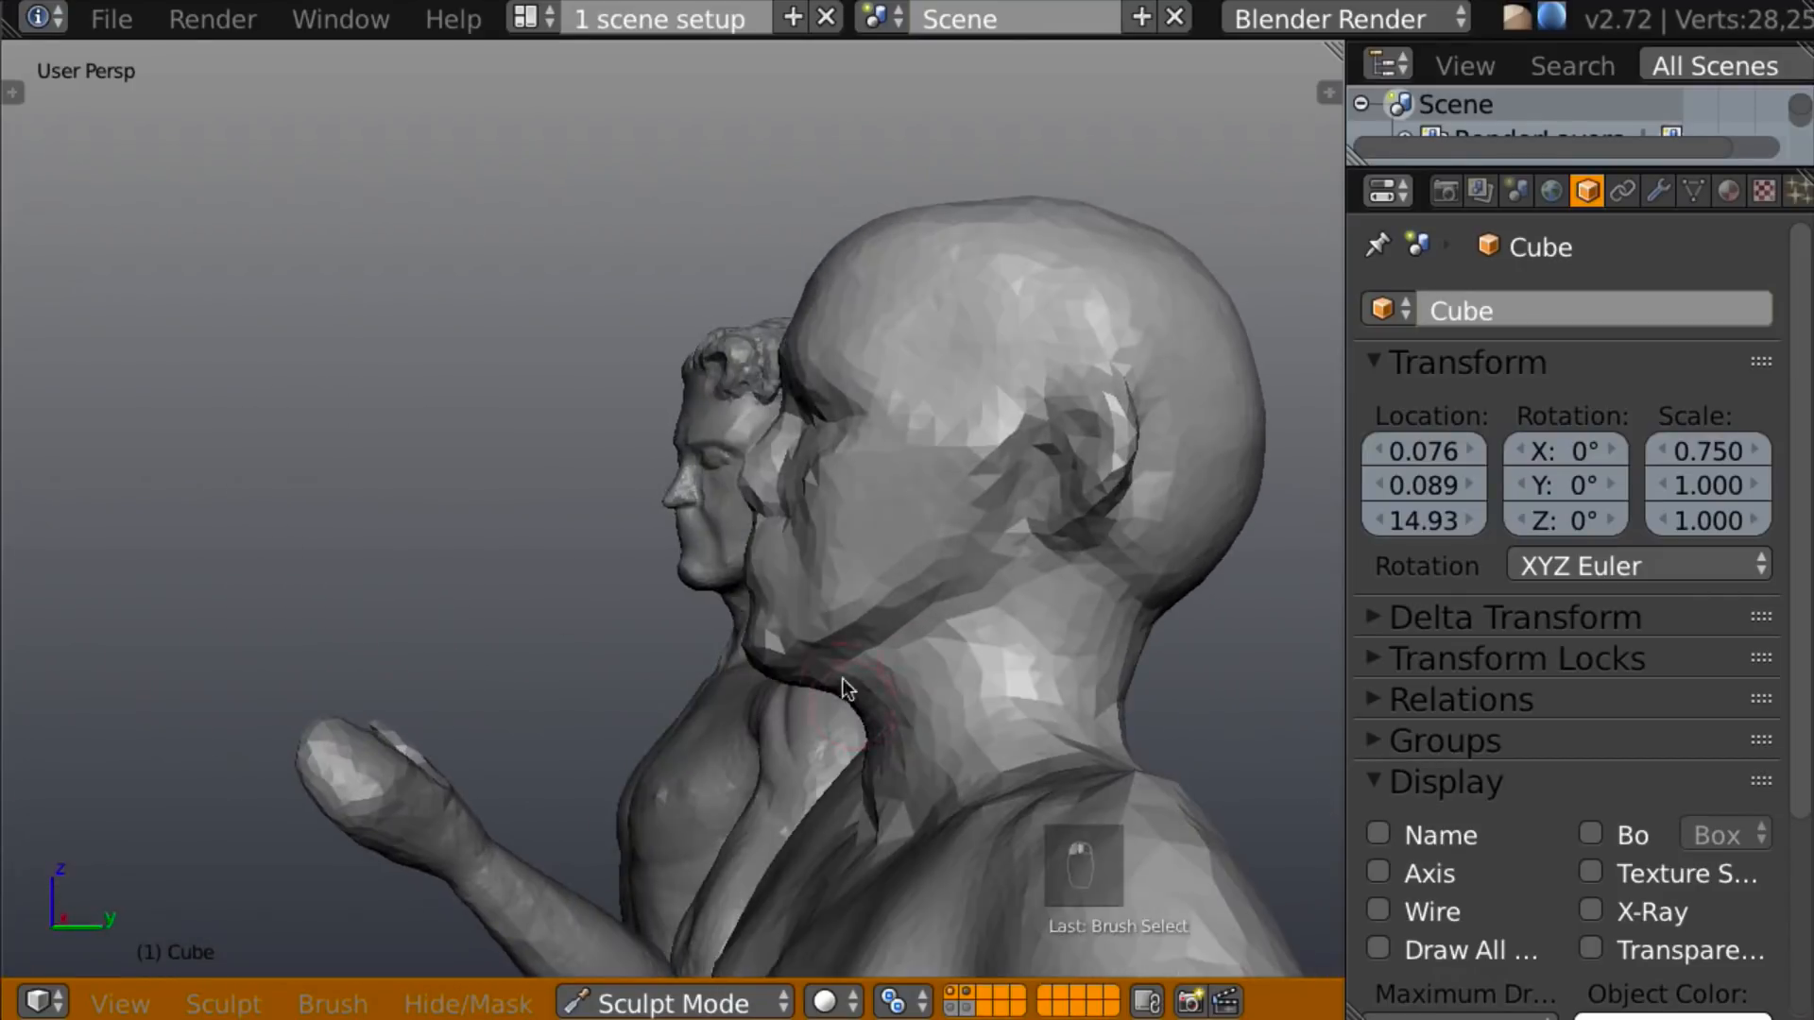
{"action": "key", "text": "shift+c"}
{"action": "middle_click_drag", "start_coordinate": [931, 642], "coordinate": [864, 686]}
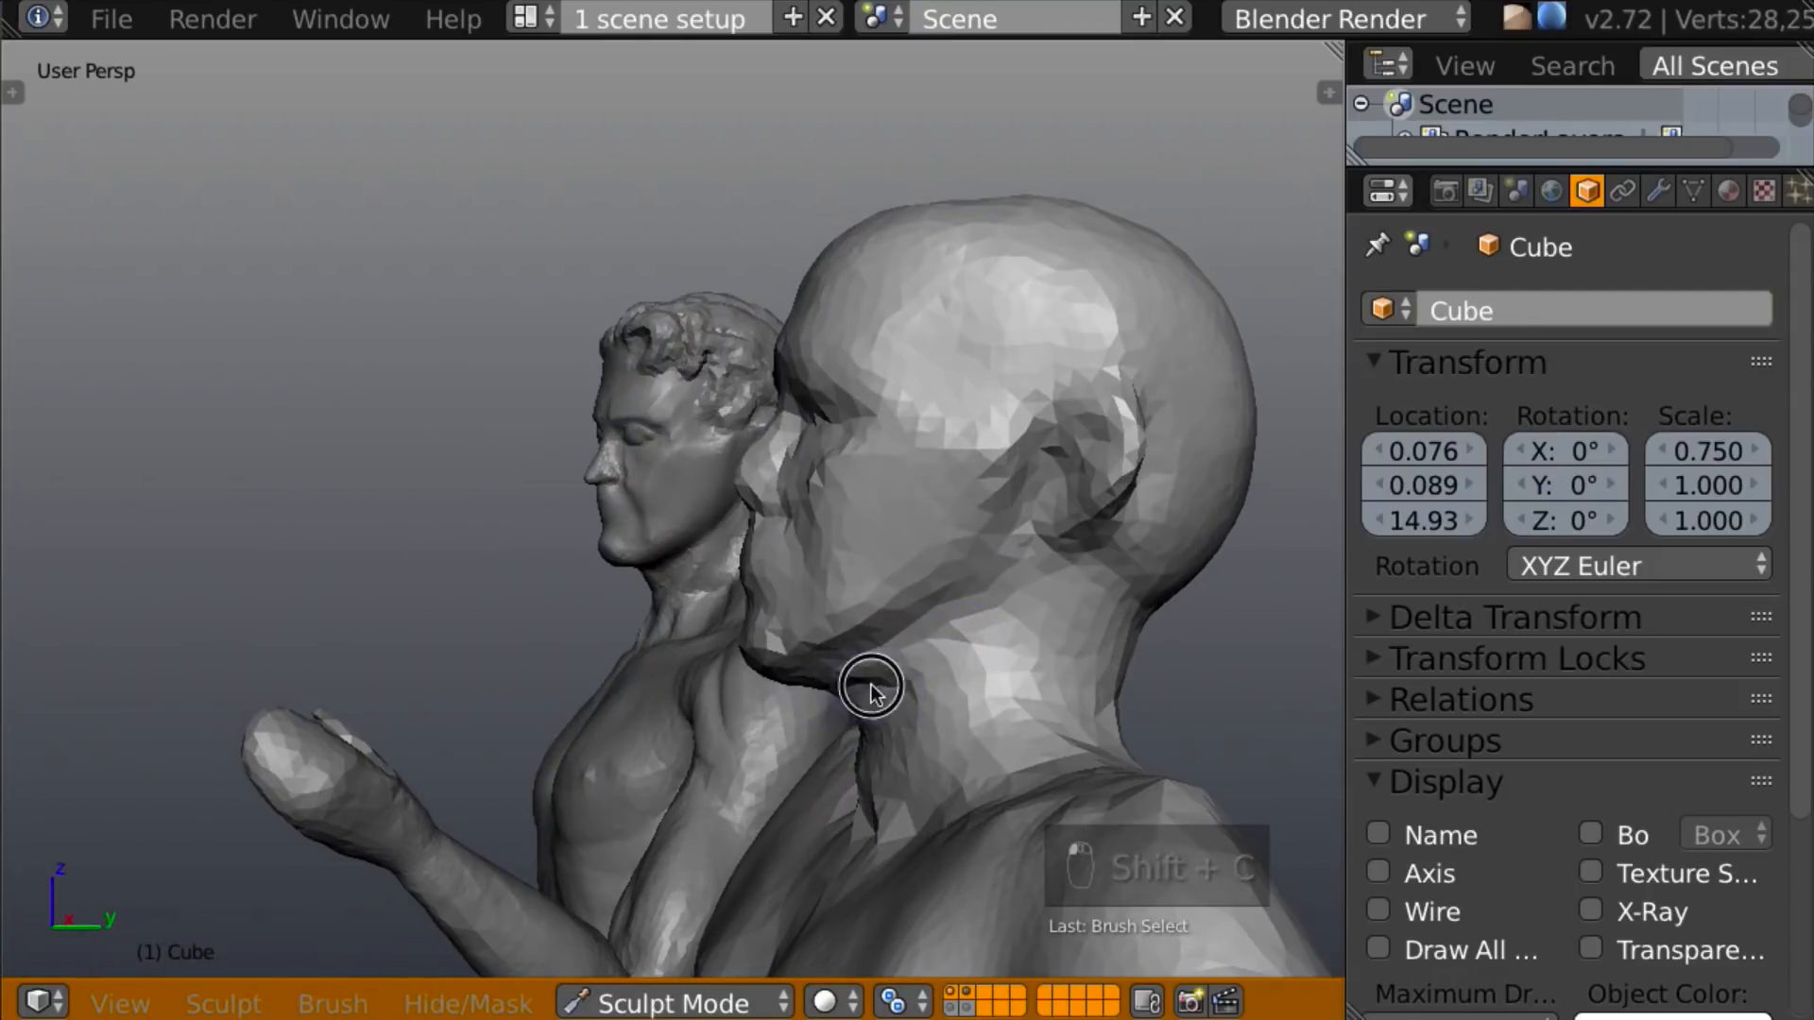
{"action": "mouse_move", "coordinate": [859, 729]}
{"action": "middle_mouse_down"}
{"action": "mouse_move", "coordinate": [832, 680]}
{"action": "mouse_move", "coordinate": [865, 676]}
{"action": "mouse_move", "coordinate": [917, 581]}
{"action": "mouse_move", "coordinate": [1175, 573]}
{"action": "middle_mouse_up"}
Build up the throat and the sides of the neck down to the collarbones with the Clay brush.
{"action": "key", "text": "c"}
{"action": "mouse_move", "coordinate": [872, 712]}
{"action": "left_mouse_down"}
{"action": "mouse_move", "coordinate": [863, 773]}
{"action": "mouse_move", "coordinate": [907, 741]}
{"action": "left_mouse_up"}
{"action": "mouse_move", "coordinate": [907, 741]}
{"action": "middle_mouse_down"}
{"action": "mouse_move", "coordinate": [898, 709]}
{"action": "mouse_move", "coordinate": [997, 647]}
{"action": "middle_mouse_up"}
{"action": "mouse_move", "coordinate": [939, 677]}
{"action": "left_mouse_down"}
{"action": "mouse_move", "coordinate": [955, 717]}
{"action": "mouse_move", "coordinate": [942, 770]}
{"action": "left_mouse_up"}
{"action": "middle_click_drag", "start_coordinate": [992, 676], "coordinate": [1053, 603]}
{"action": "mouse_move", "coordinate": [1054, 605]}
{"action": "left_mouse_down"}
{"action": "mouse_move", "coordinate": [1019, 605]}
{"action": "mouse_move", "coordinate": [973, 762]}
{"action": "mouse_move", "coordinate": [1021, 741]}
{"action": "mouse_move", "coordinate": [1012, 649]}
{"action": "mouse_move", "coordinate": [931, 798]}
{"action": "left_mouse_up"}
{"action": "mouse_move", "coordinate": [932, 798]}
{"action": "middle_mouse_down"}
{"action": "mouse_move", "coordinate": [1117, 707]}
{"action": "mouse_move", "coordinate": [1138, 628]}
{"action": "mouse_move", "coordinate": [1024, 599]}
{"action": "middle_mouse_up"}
Carve the line of the collarbones and the notch at the base of the throat with the Crease brush.
{"action": "scroll", "coordinate": [1024, 599], "scroll_direction": "up", "scroll_amount": 2}
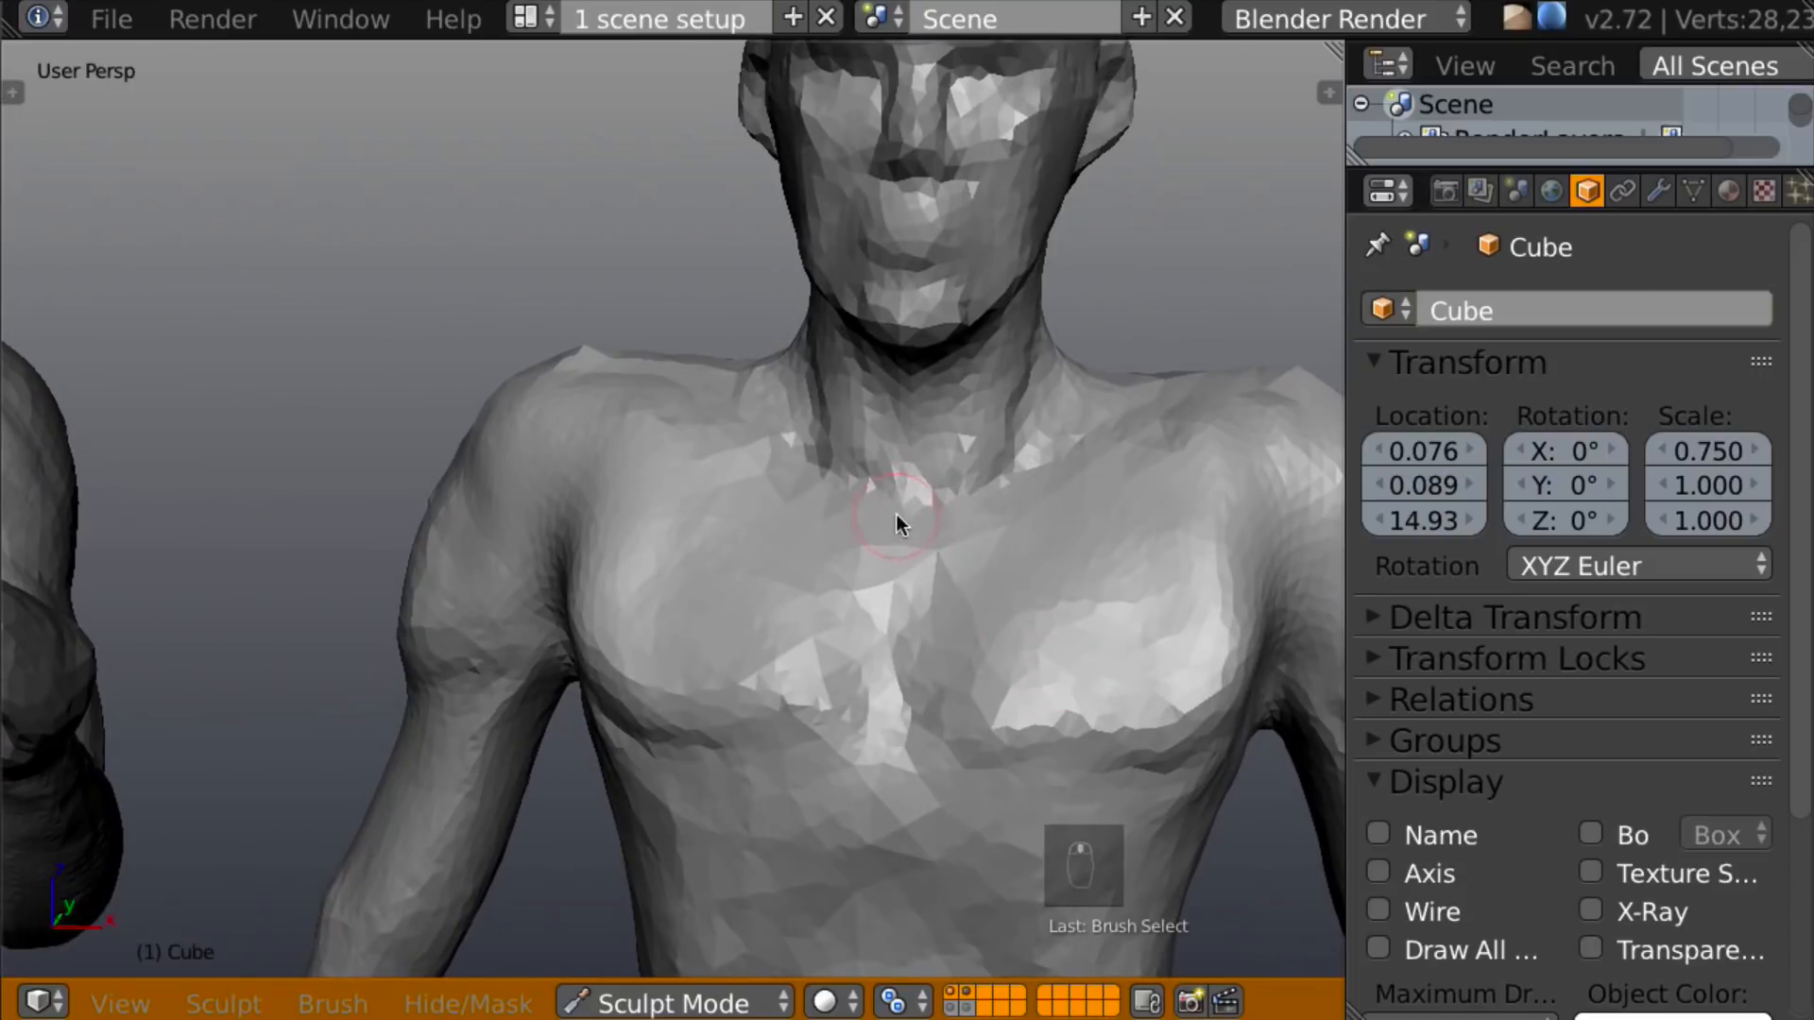
{"action": "key", "text": "shift+c"}
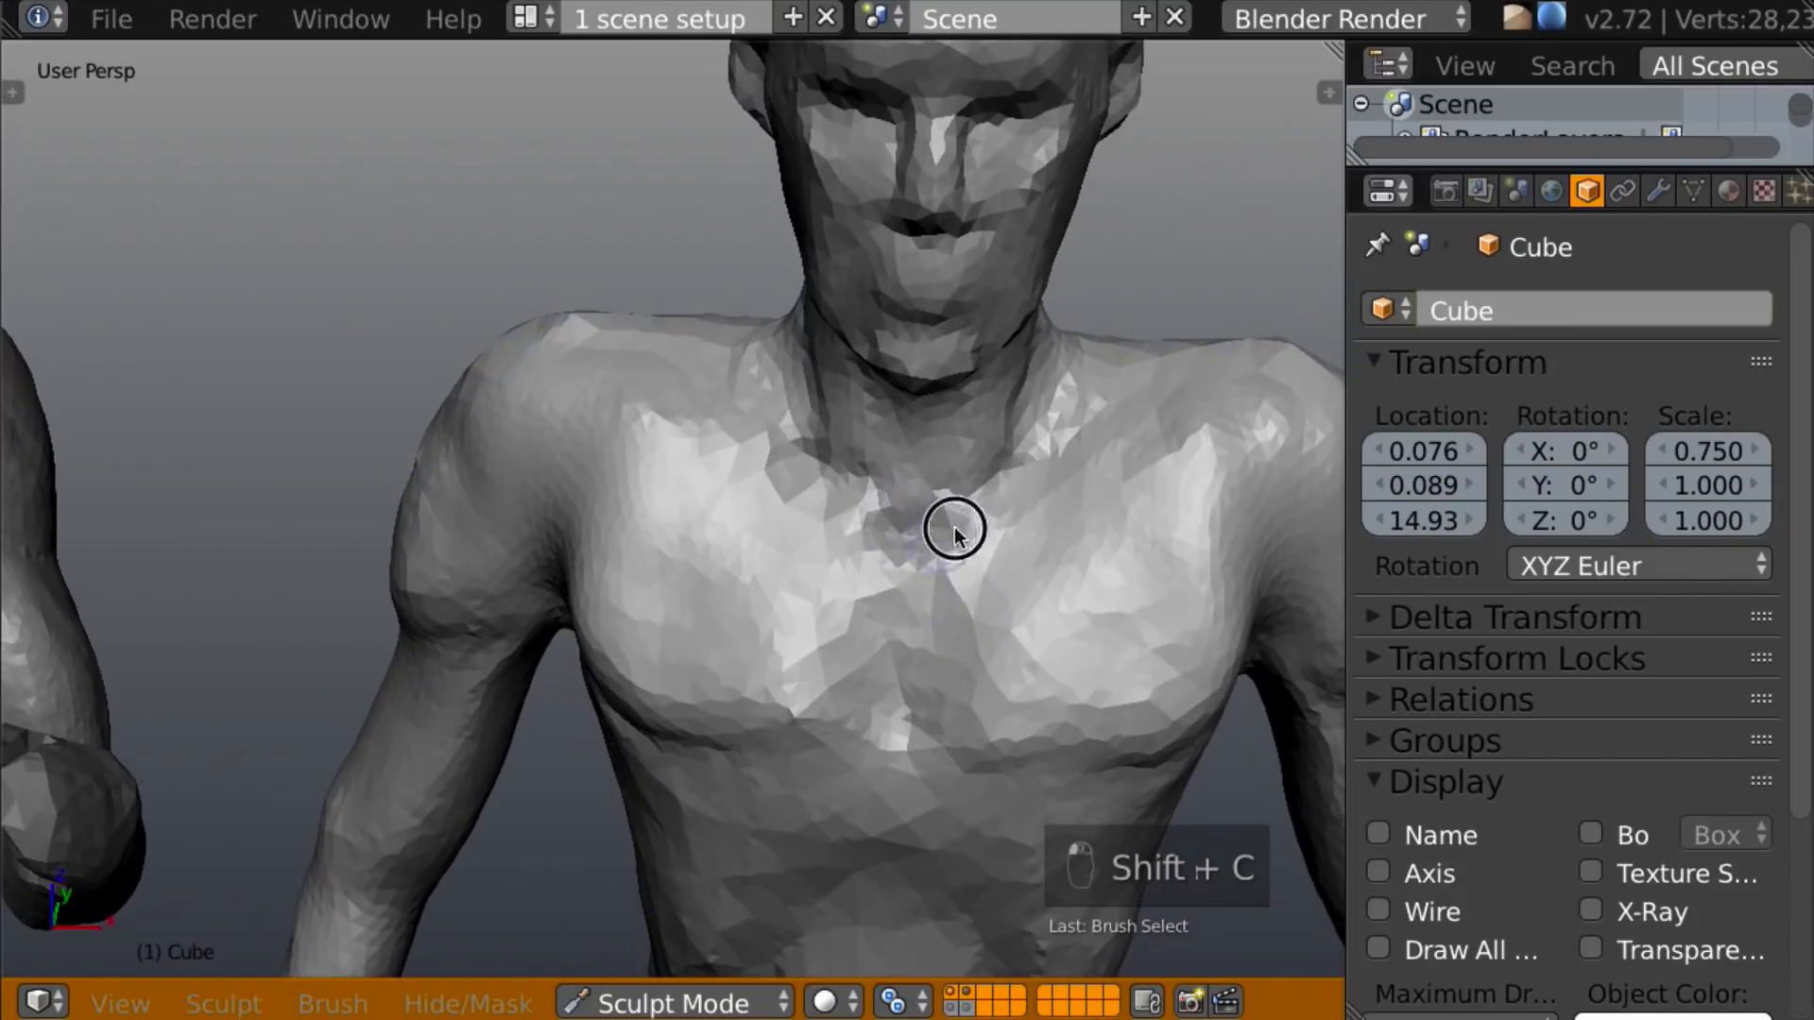
{"action": "middle_click_drag", "start_coordinate": [936, 535], "coordinate": [1045, 542]}
{"action": "mouse_move", "coordinate": [1066, 461]}
{"action": "left_mouse_down"}
{"action": "mouse_move", "coordinate": [987, 503]}
{"action": "mouse_move", "coordinate": [1043, 461]}
{"action": "left_mouse_up"}
{"action": "middle_click_drag", "start_coordinate": [1064, 438], "coordinate": [1022, 525]}
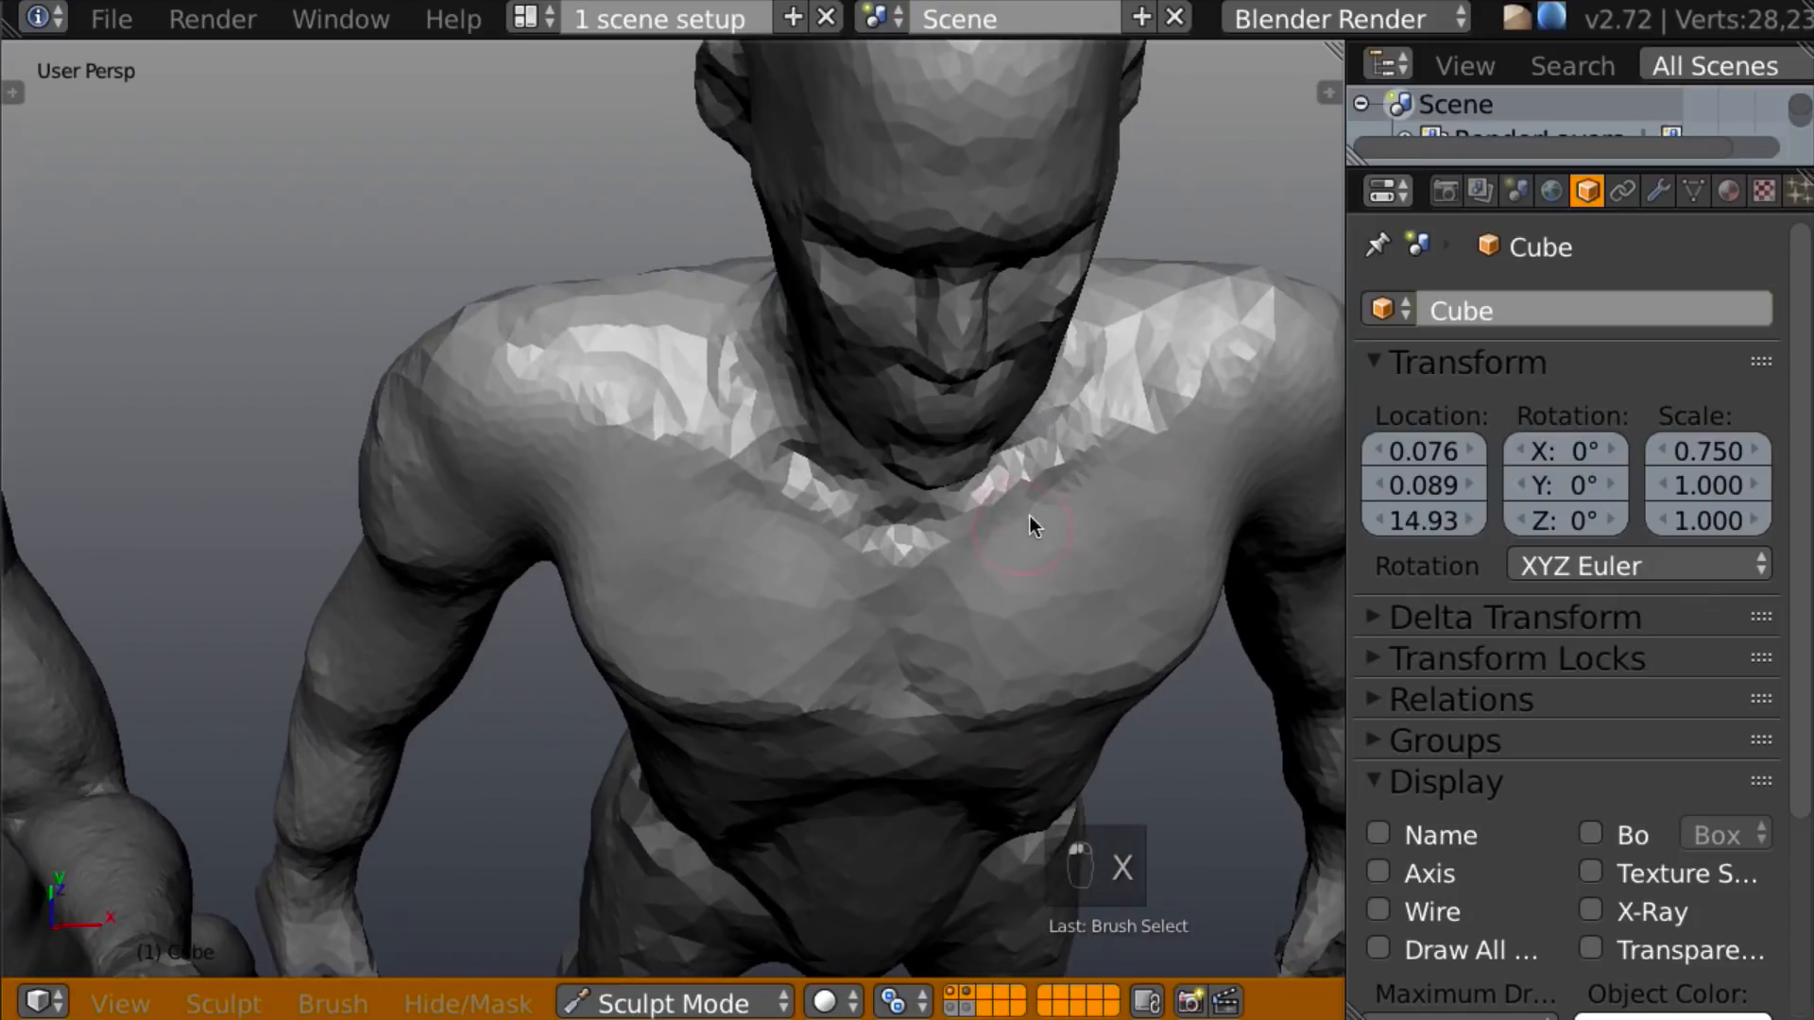
{"action": "mouse_move", "coordinate": [966, 525]}
{"action": "left_mouse_down"}
{"action": "mouse_move", "coordinate": [1203, 388]}
{"action": "mouse_move", "coordinate": [1233, 348]}
{"action": "mouse_move", "coordinate": [973, 502]}
{"action": "mouse_move", "coordinate": [915, 558]}
{"action": "left_mouse_up"}
{"action": "middle_click_drag", "start_coordinate": [915, 557], "coordinate": [1181, 509]}
Build up the collarbones with the Clay brush and cut in the area just beneath them.
{"action": "key", "text": "c"}
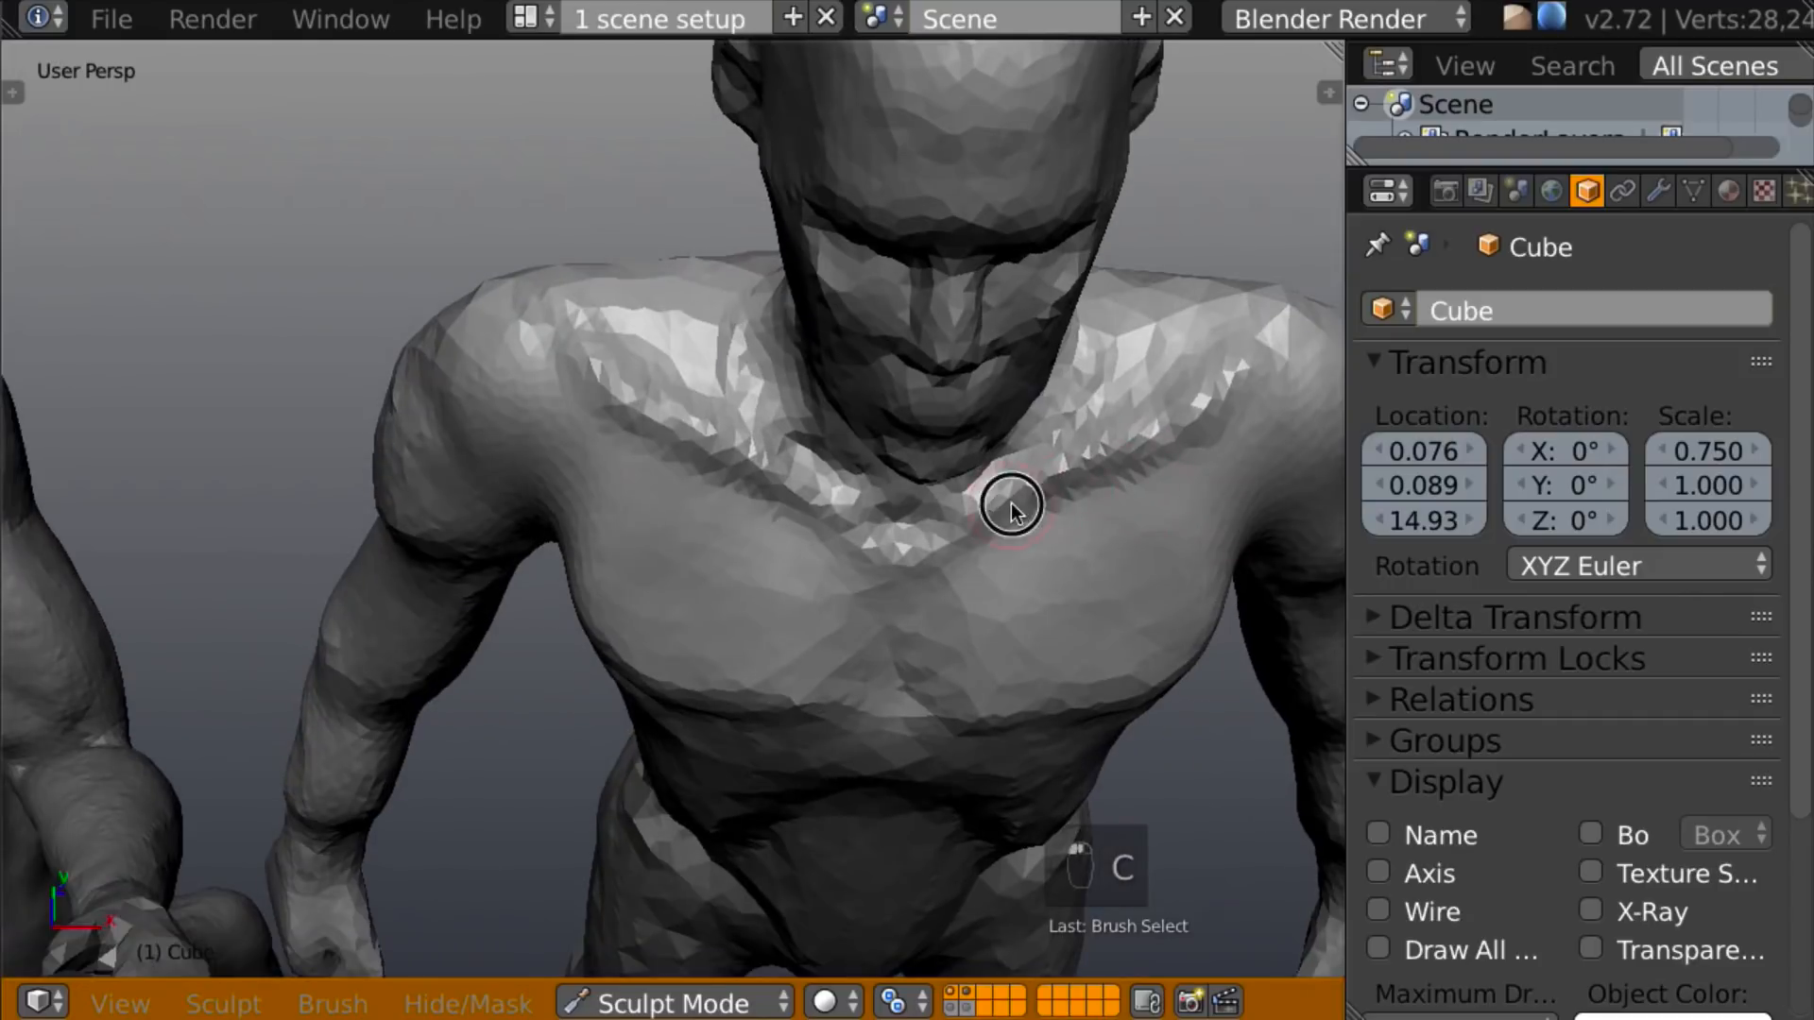
{"action": "mouse_move", "coordinate": [1111, 448]}
{"action": "left_mouse_down"}
{"action": "mouse_move", "coordinate": [1239, 368]}
{"action": "mouse_move", "coordinate": [939, 530]}
{"action": "left_mouse_up"}
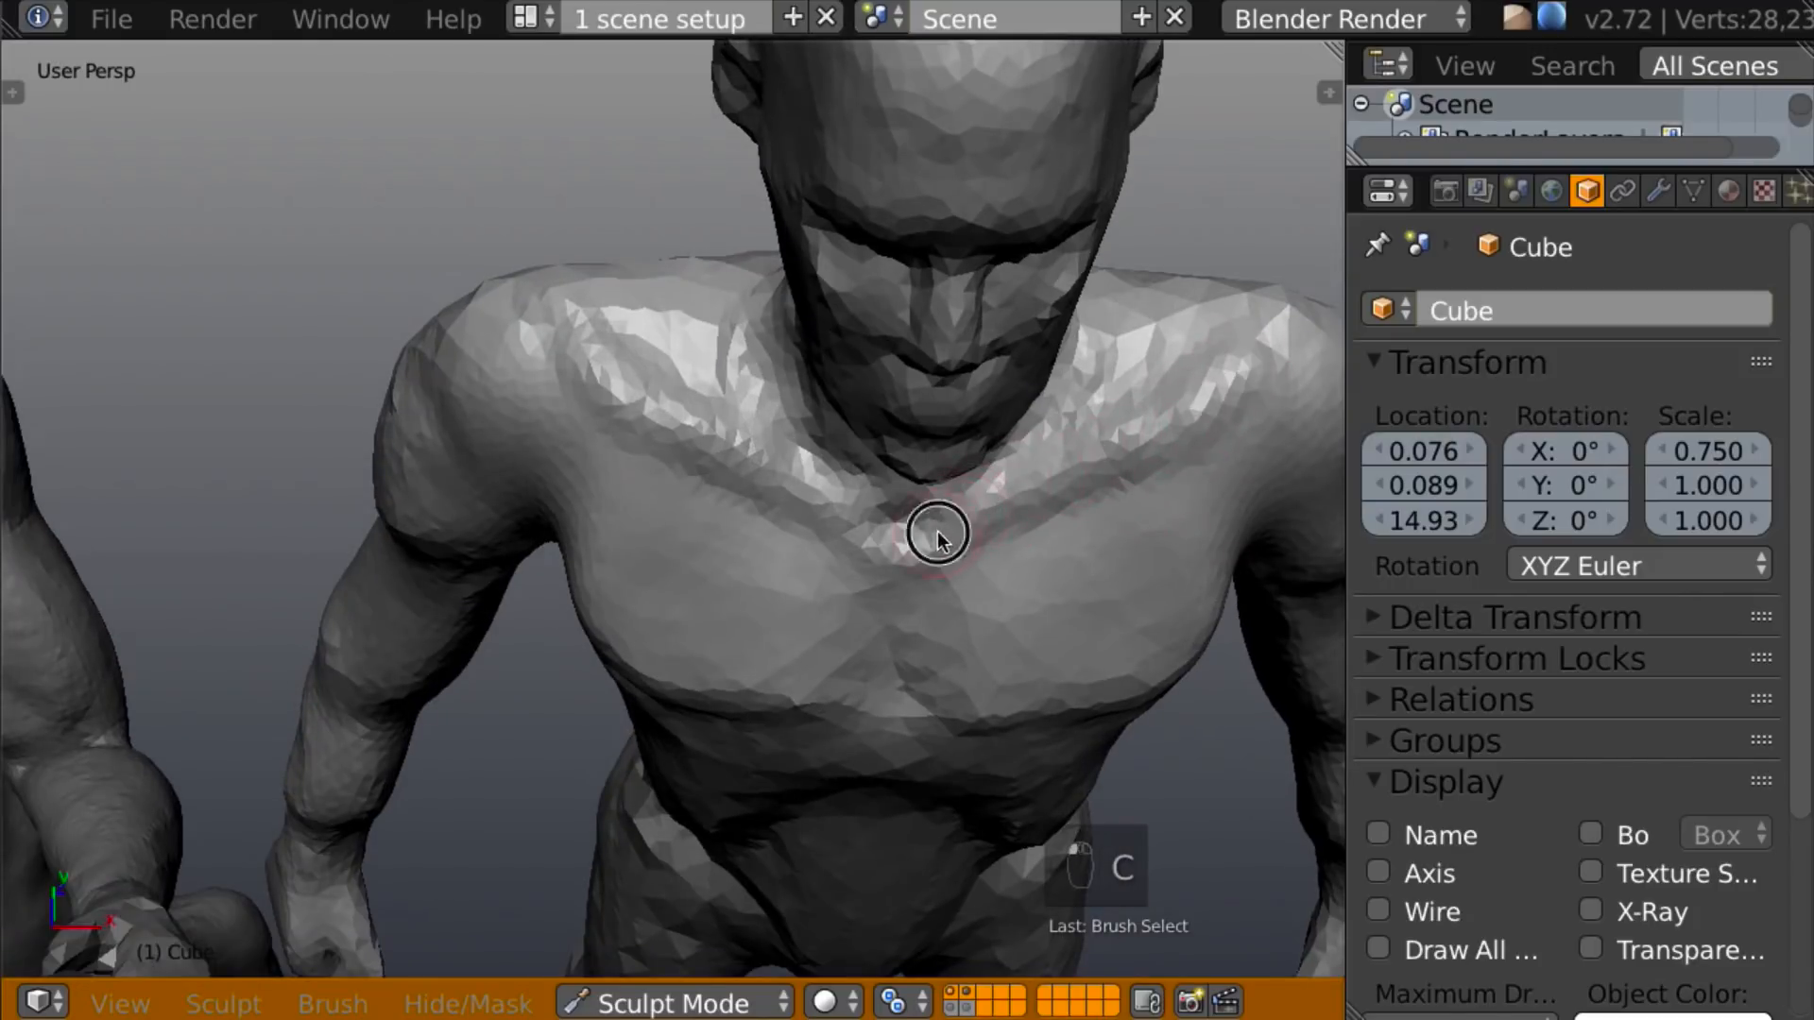
{"action": "middle_click_drag", "start_coordinate": [939, 530], "coordinate": [1070, 394]}
{"action": "mouse_move", "coordinate": [1143, 490]}
{"action": "left_mouse_down", "text": "ctrl"}
{"action": "mouse_move", "coordinate": [980, 567]}
{"action": "mouse_move", "coordinate": [987, 581]}
{"action": "left_mouse_up", "text": "ctrl"}
Shape the breastbone and the inner edges of the pectorals with the Clay brush.
{"action": "mouse_move", "coordinate": [1243, 494]}
{"action": "middle_mouse_down"}
{"action": "mouse_move", "coordinate": [1264, 421]}
{"action": "mouse_move", "coordinate": [1247, 454]}
{"action": "middle_mouse_up"}
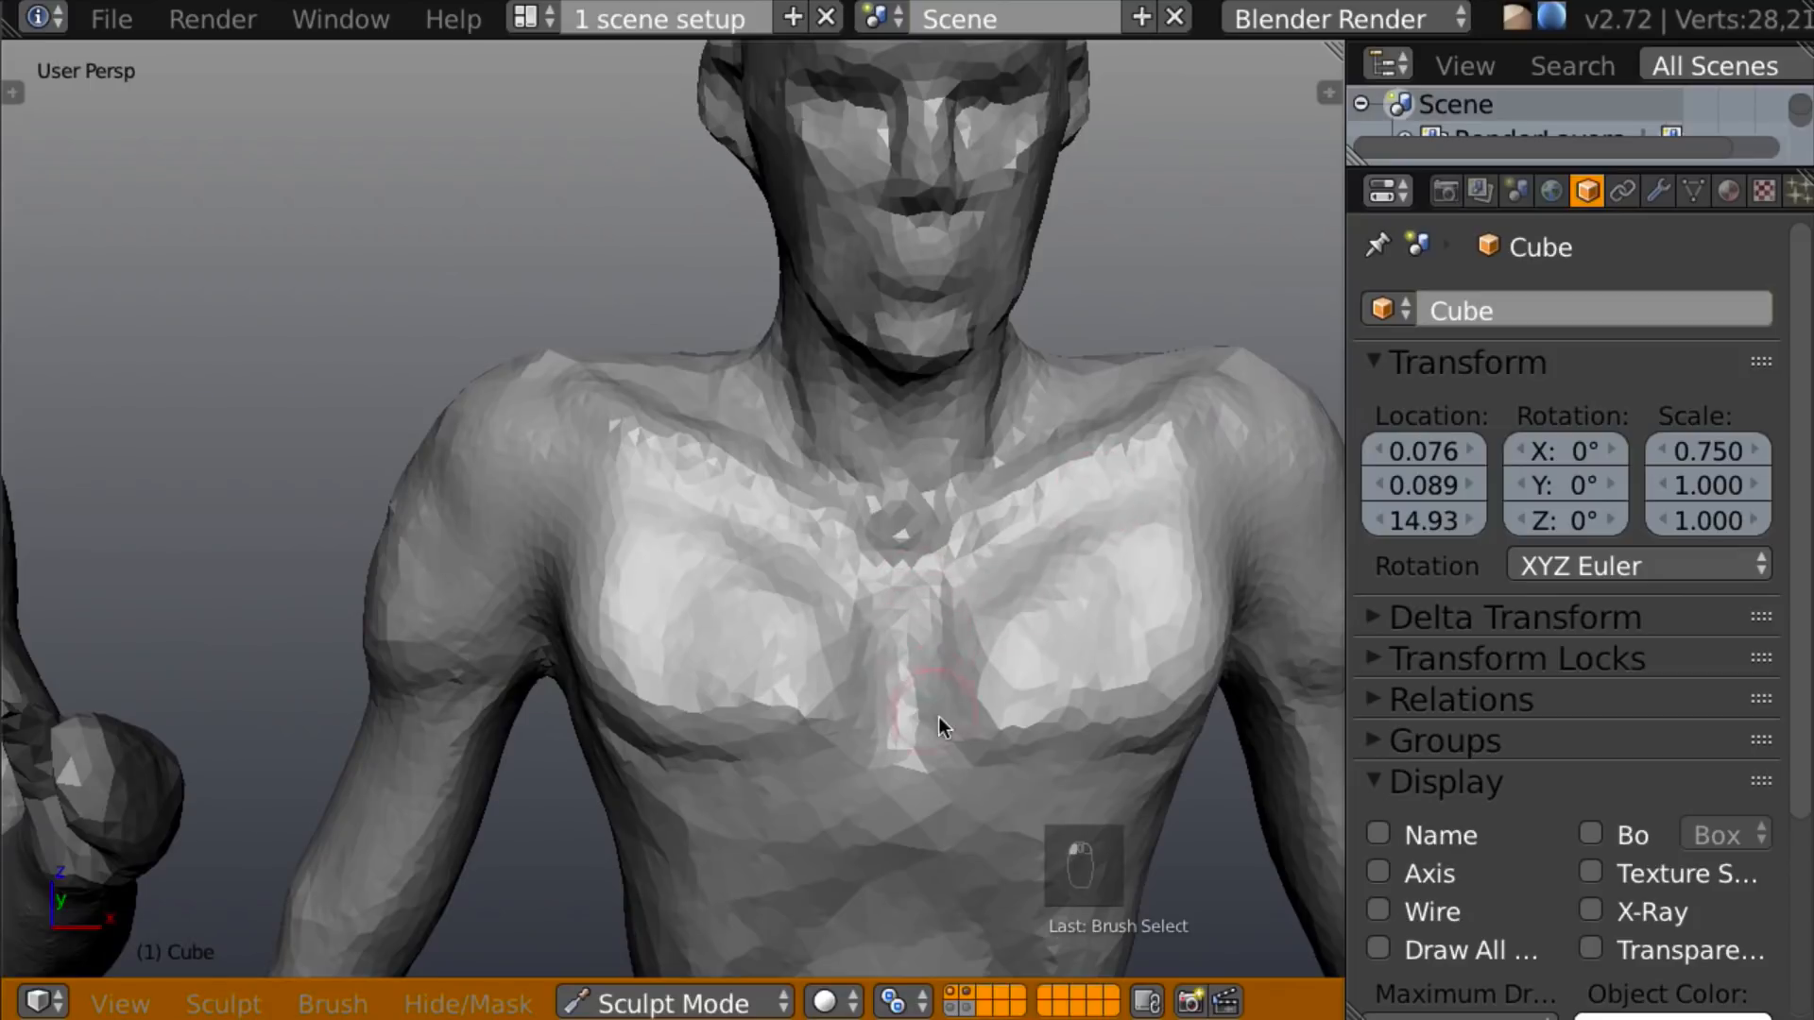
{"action": "middle_click_drag", "start_coordinate": [951, 609], "coordinate": [1045, 628]}
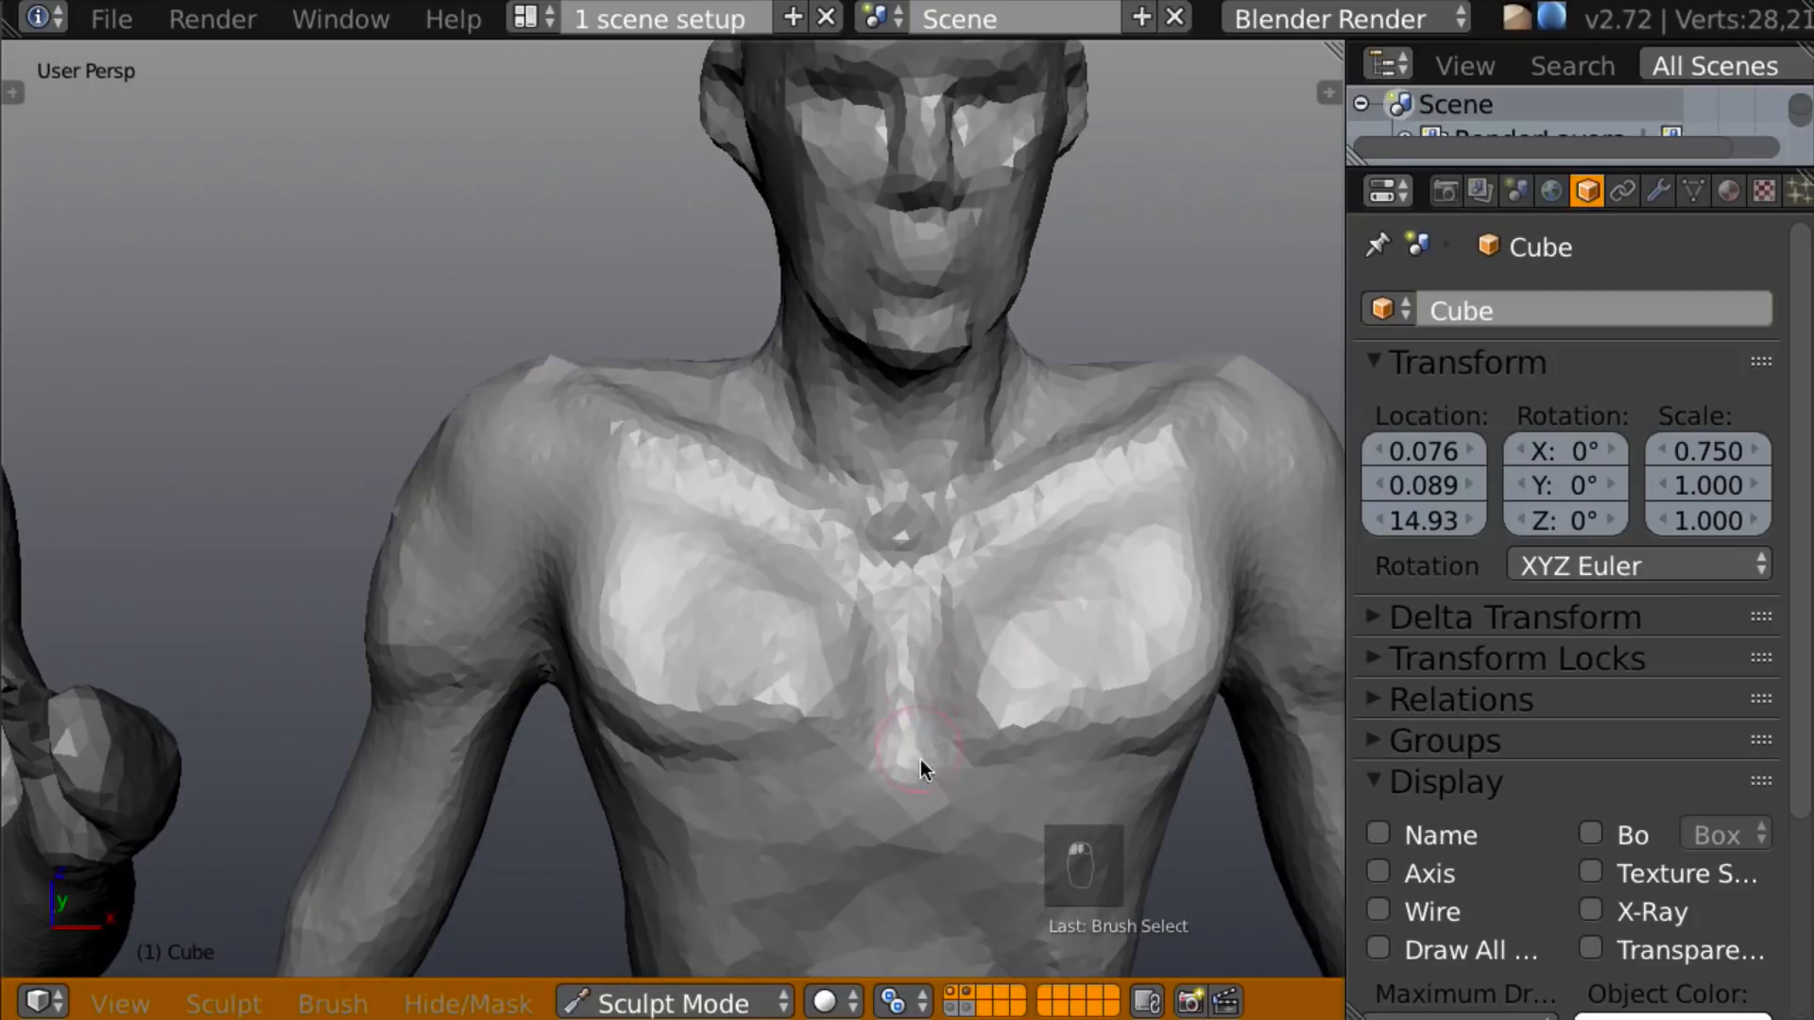
{"action": "mouse_move", "coordinate": [957, 643]}
{"action": "left_mouse_down"}
{"action": "mouse_move", "coordinate": [944, 591]}
{"action": "mouse_move", "coordinate": [976, 725]}
{"action": "left_mouse_up"}
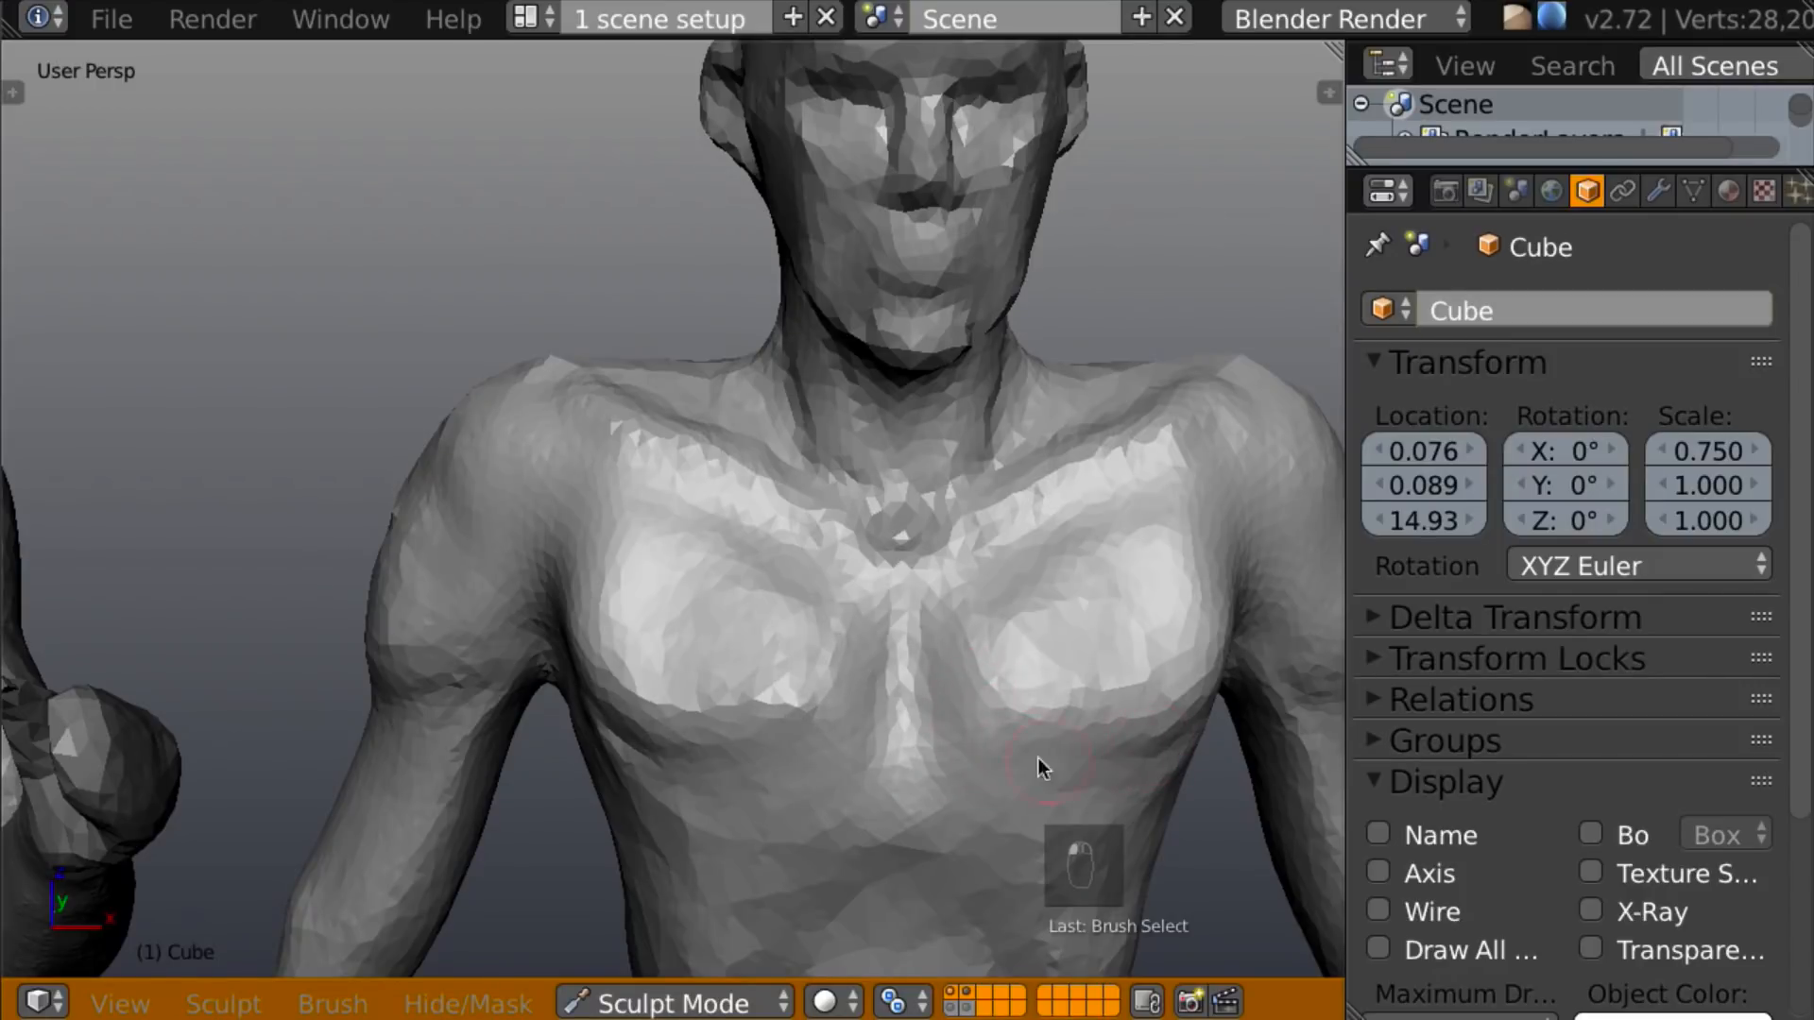
Fill out the pectorals from beneath the collarbones to their lower edge with the Clay brush.
{"action": "middle_click_drag", "start_coordinate": [1148, 727], "coordinate": [1232, 312]}
{"action": "mouse_move", "coordinate": [1111, 541]}
{"action": "left_mouse_down"}
{"action": "mouse_move", "coordinate": [1040, 543]}
{"action": "mouse_move", "coordinate": [996, 579]}
{"action": "mouse_move", "coordinate": [1068, 478]}
{"action": "mouse_move", "coordinate": [1030, 491]}
{"action": "mouse_move", "coordinate": [1083, 484]}
{"action": "mouse_move", "coordinate": [1045, 412]}
{"action": "mouse_move", "coordinate": [1098, 410]}
{"action": "mouse_move", "coordinate": [1033, 565]}
{"action": "mouse_move", "coordinate": [1073, 506]}
{"action": "mouse_move", "coordinate": [1071, 573]}
{"action": "mouse_move", "coordinate": [984, 570]}
{"action": "mouse_move", "coordinate": [983, 520]}
{"action": "left_mouse_up"}
{"action": "mouse_move", "coordinate": [1066, 415]}
{"action": "middle_mouse_down"}
{"action": "mouse_move", "coordinate": [1114, 376]}
{"action": "mouse_move", "coordinate": [1203, 207]}
{"action": "mouse_move", "coordinate": [1073, 560]}
{"action": "middle_mouse_up"}
{"action": "mouse_move", "coordinate": [966, 472]}
{"action": "left_mouse_down"}
{"action": "mouse_move", "coordinate": [1041, 437]}
{"action": "mouse_move", "coordinate": [927, 455]}
{"action": "mouse_move", "coordinate": [924, 479]}
{"action": "mouse_move", "coordinate": [1004, 512]}
{"action": "mouse_move", "coordinate": [1032, 487]}
{"action": "left_mouse_up"}
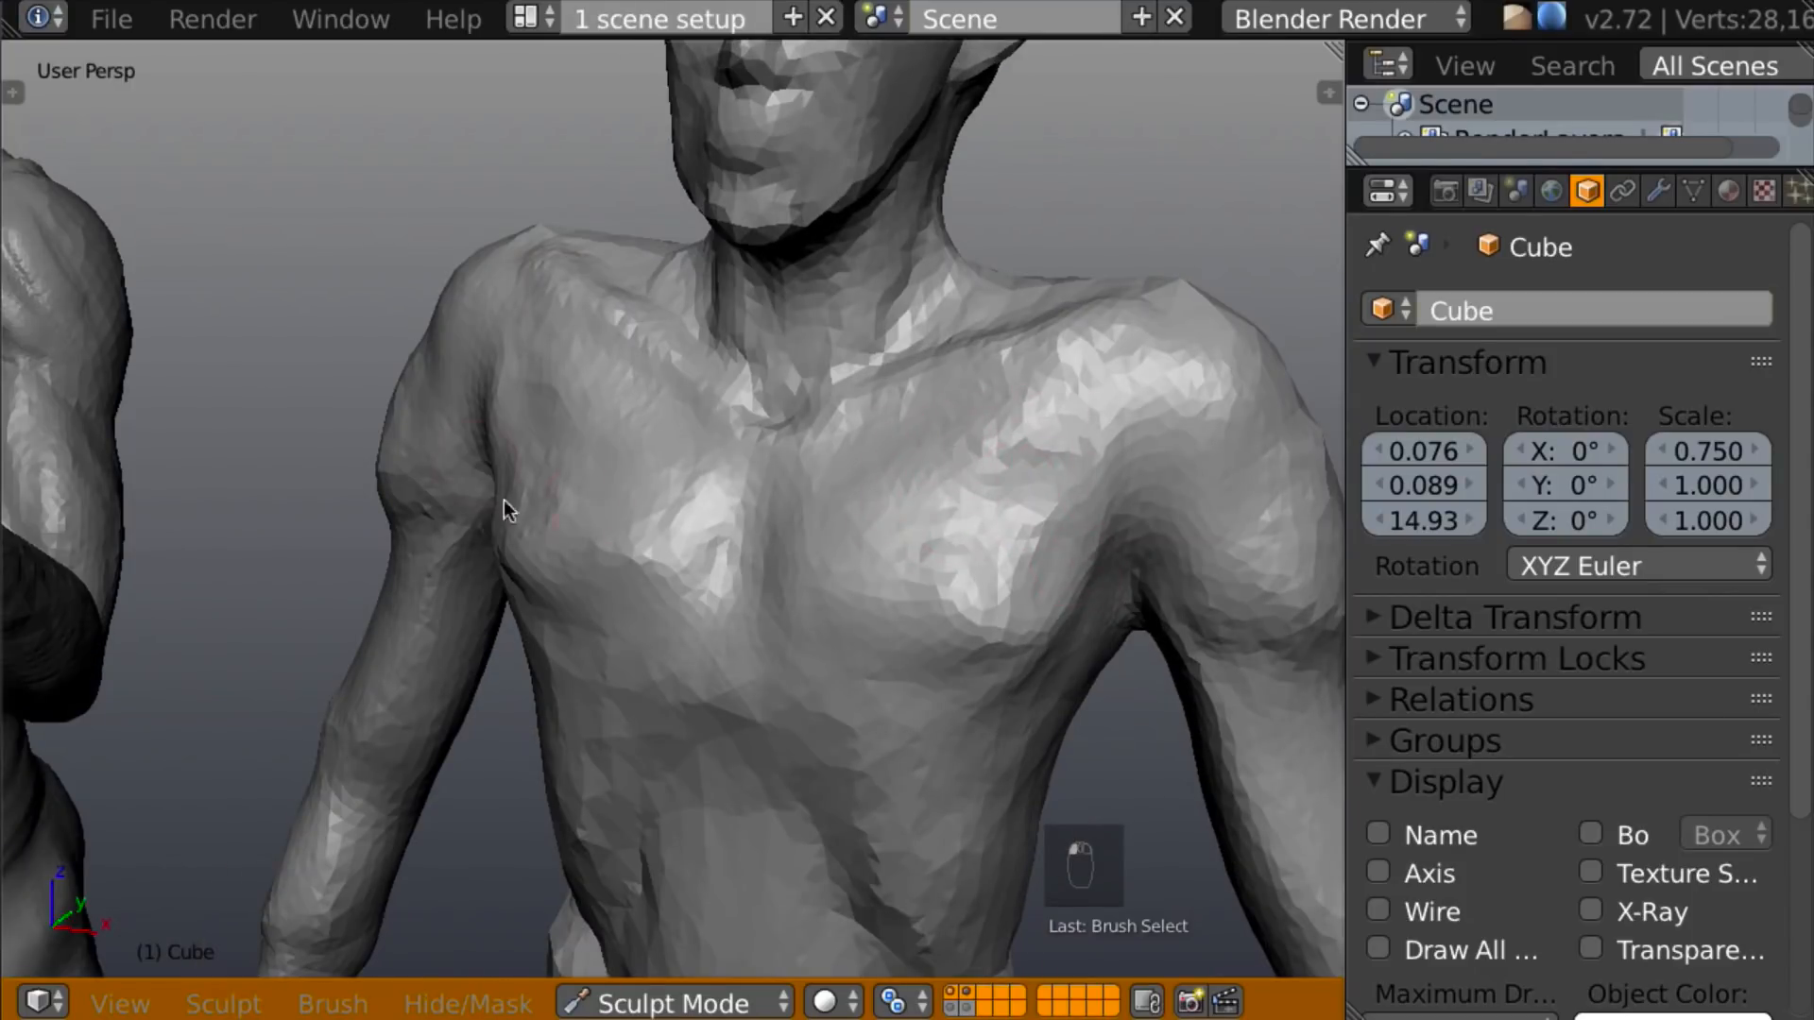
{"action": "left_click_drag", "start_coordinate": [998, 564], "coordinate": [976, 632]}
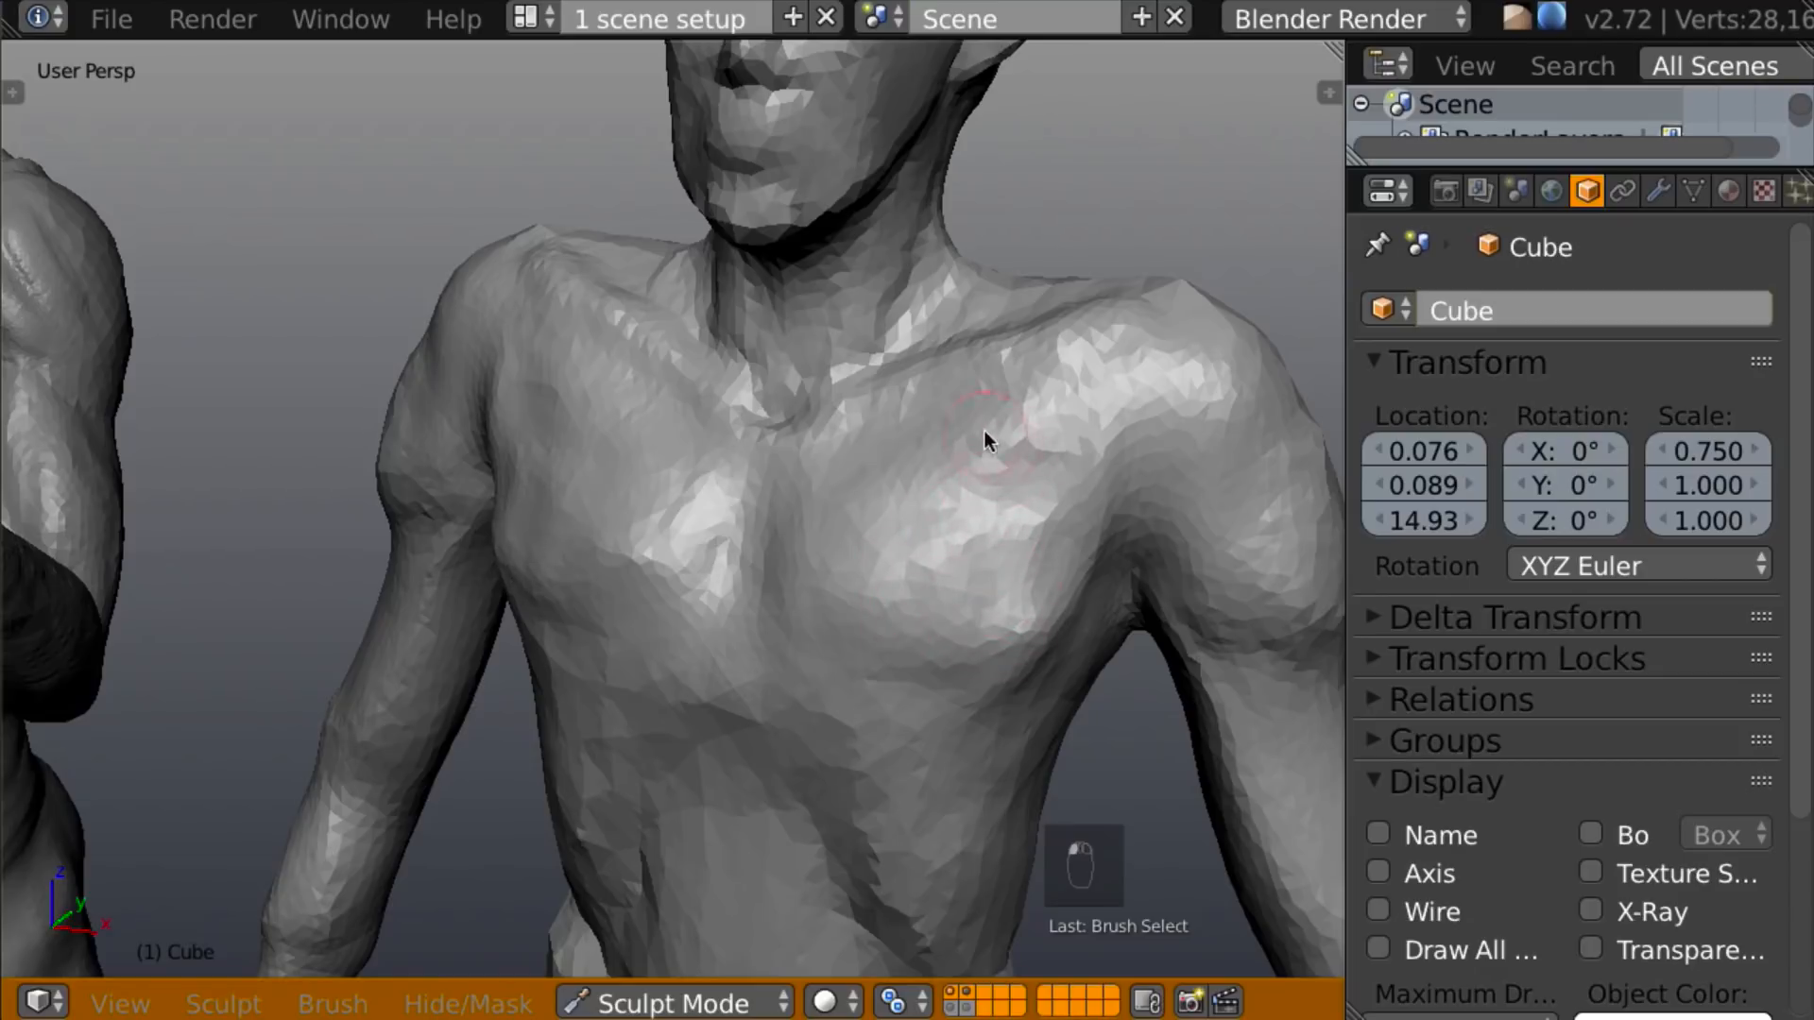
{"action": "middle_click_drag", "start_coordinate": [894, 864], "coordinate": [1064, 461]}
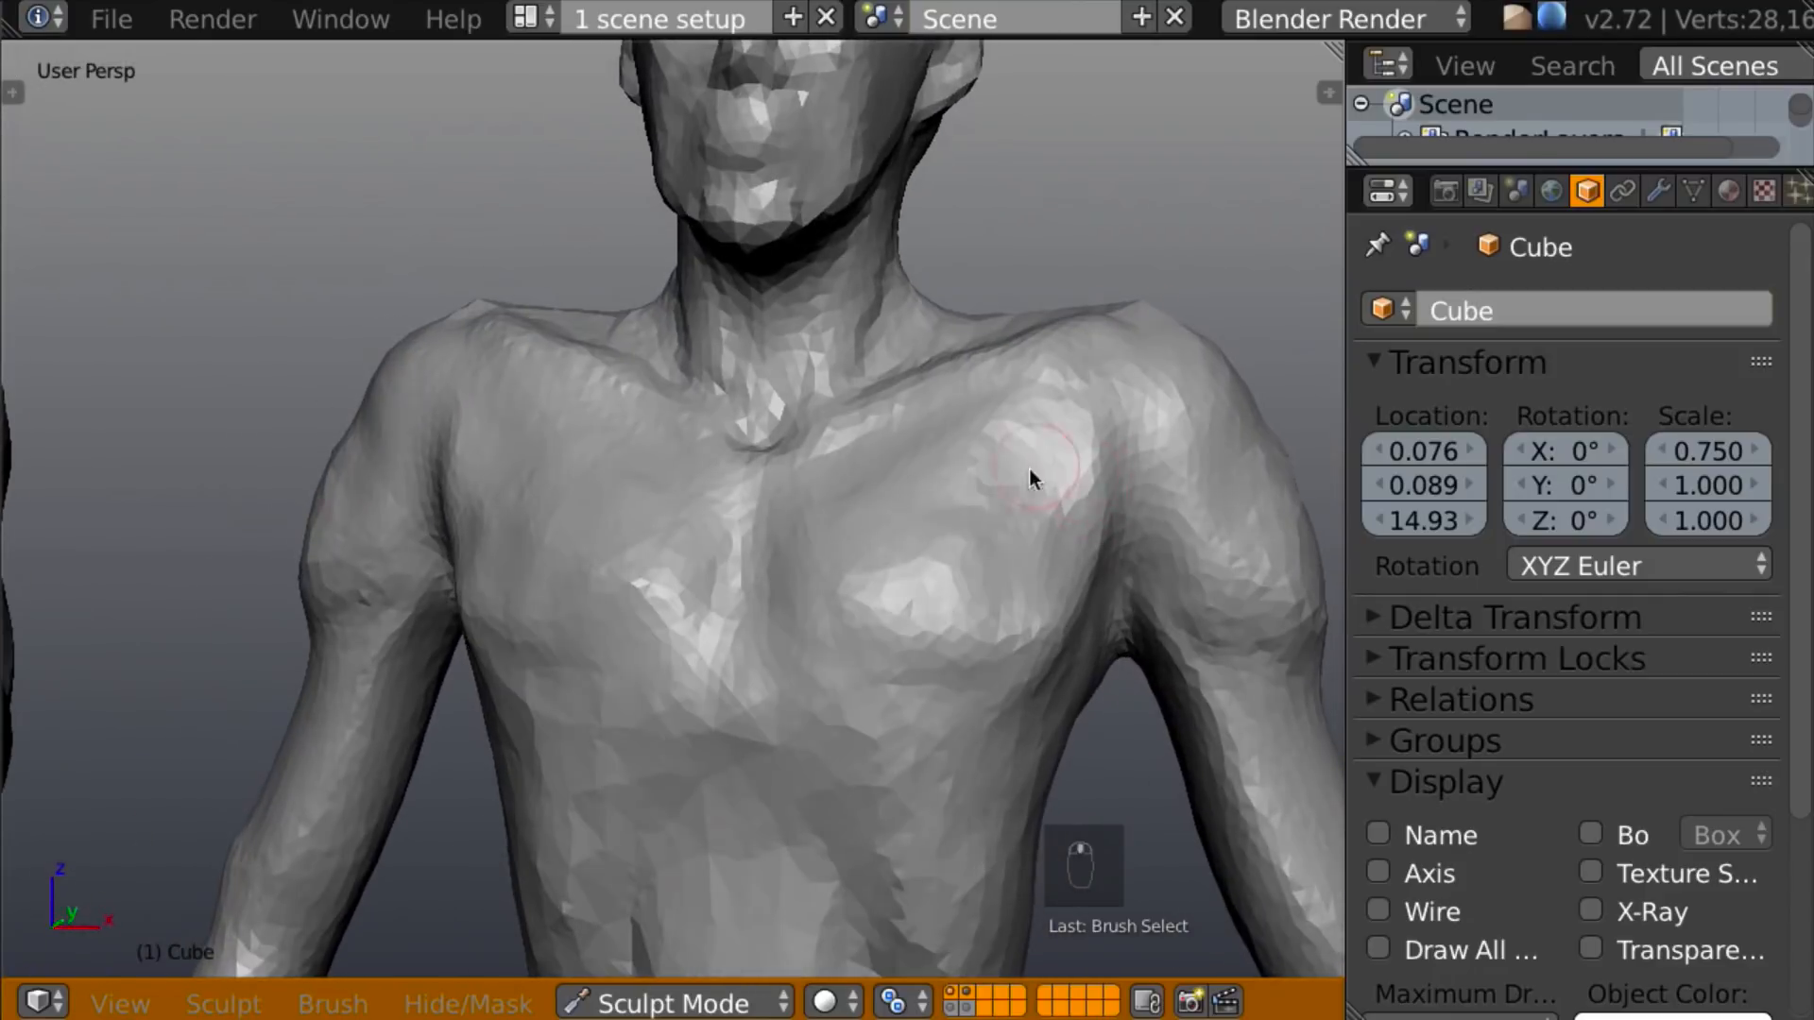
{"action": "mouse_move", "coordinate": [881, 487]}
{"action": "left_mouse_down"}
{"action": "mouse_move", "coordinate": [1047, 465]}
{"action": "mouse_move", "coordinate": [1045, 506]}
{"action": "left_mouse_up"}
{"action": "mouse_move", "coordinate": [975, 560]}
{"action": "left_mouse_down"}
{"action": "mouse_move", "coordinate": [864, 579]}
{"action": "mouse_move", "coordinate": [984, 583]}
{"action": "mouse_move", "coordinate": [903, 594]}
{"action": "left_mouse_up"}
{"action": "mouse_move", "coordinate": [1020, 587]}
{"action": "left_mouse_down"}
{"action": "mouse_move", "coordinate": [911, 582]}
{"action": "mouse_move", "coordinate": [1036, 466]}
{"action": "mouse_move", "coordinate": [1071, 497]}
{"action": "left_mouse_up"}
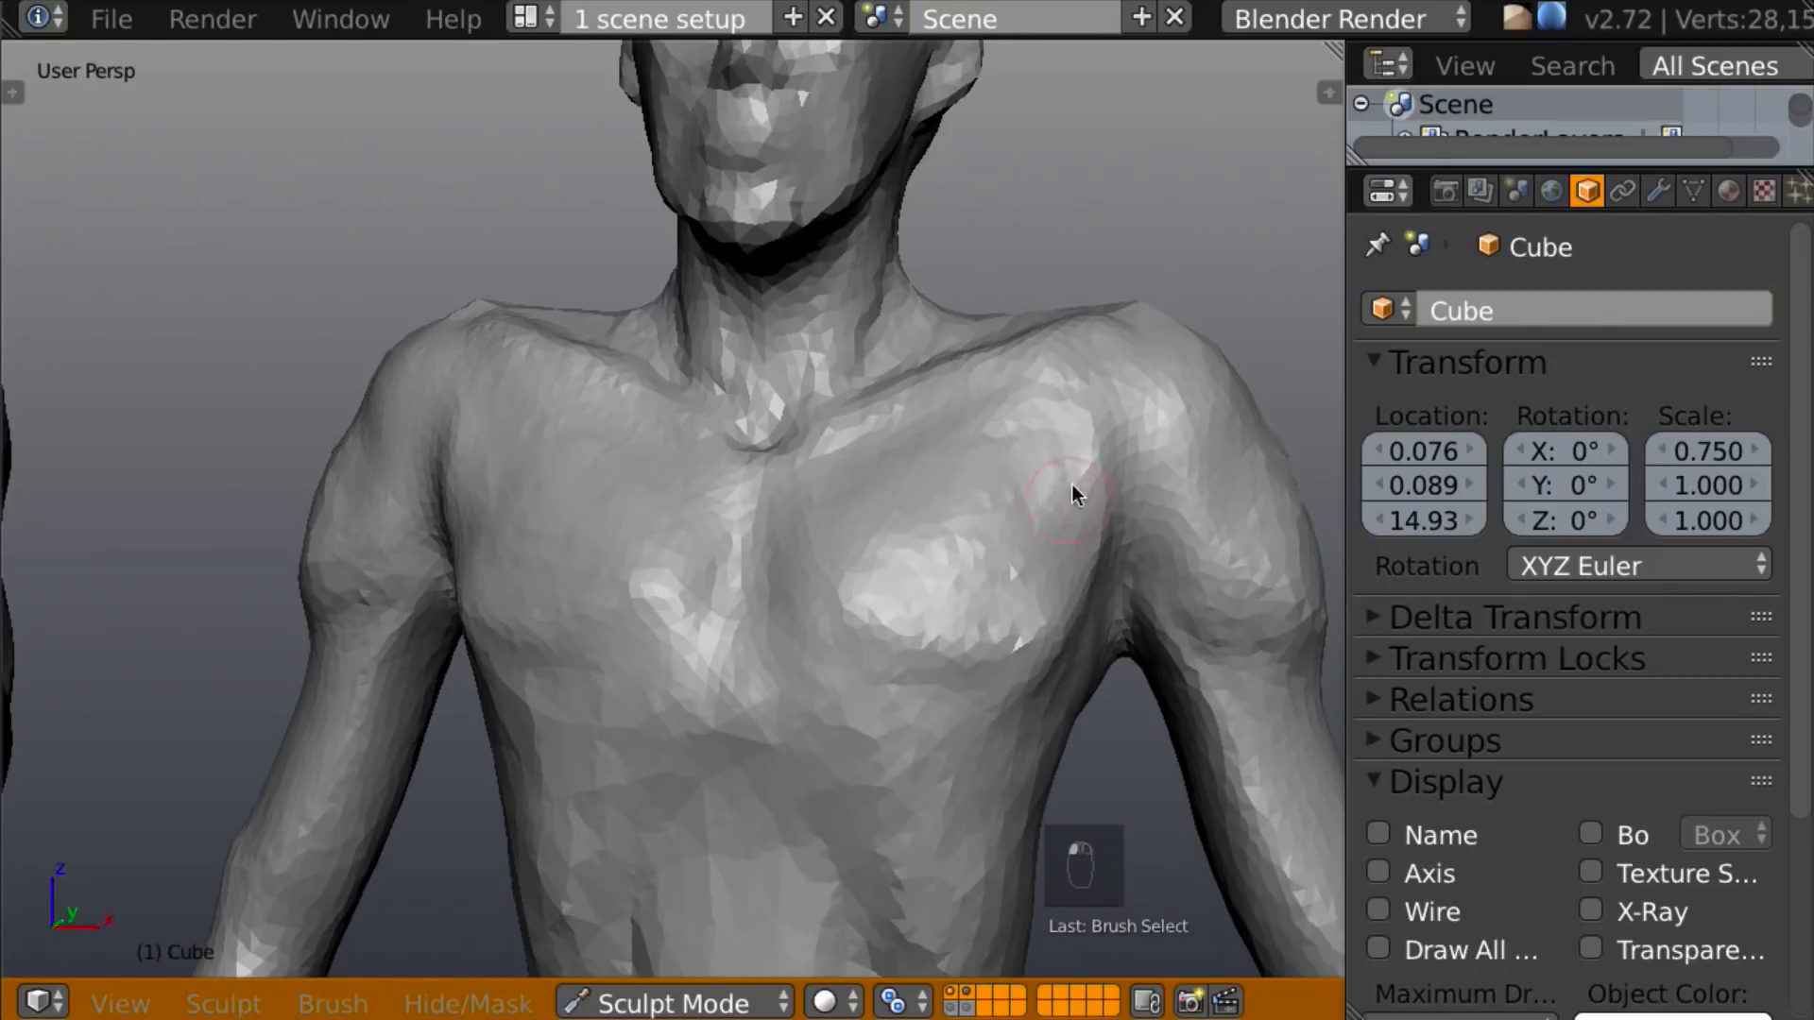
Define the transition between the pectoral and the front of the deltoid, down into the armpit.
{"action": "middle_click_drag", "start_coordinate": [1072, 497], "coordinate": [1034, 486]}
{"action": "mouse_move", "coordinate": [1035, 422]}
{"action": "left_mouse_down"}
{"action": "mouse_move", "coordinate": [1028, 403]}
{"action": "mouse_move", "coordinate": [1086, 411]}
{"action": "mouse_move", "coordinate": [1108, 434]}
{"action": "mouse_move", "coordinate": [1030, 452]}
{"action": "mouse_move", "coordinate": [1092, 478]}
{"action": "left_mouse_up"}
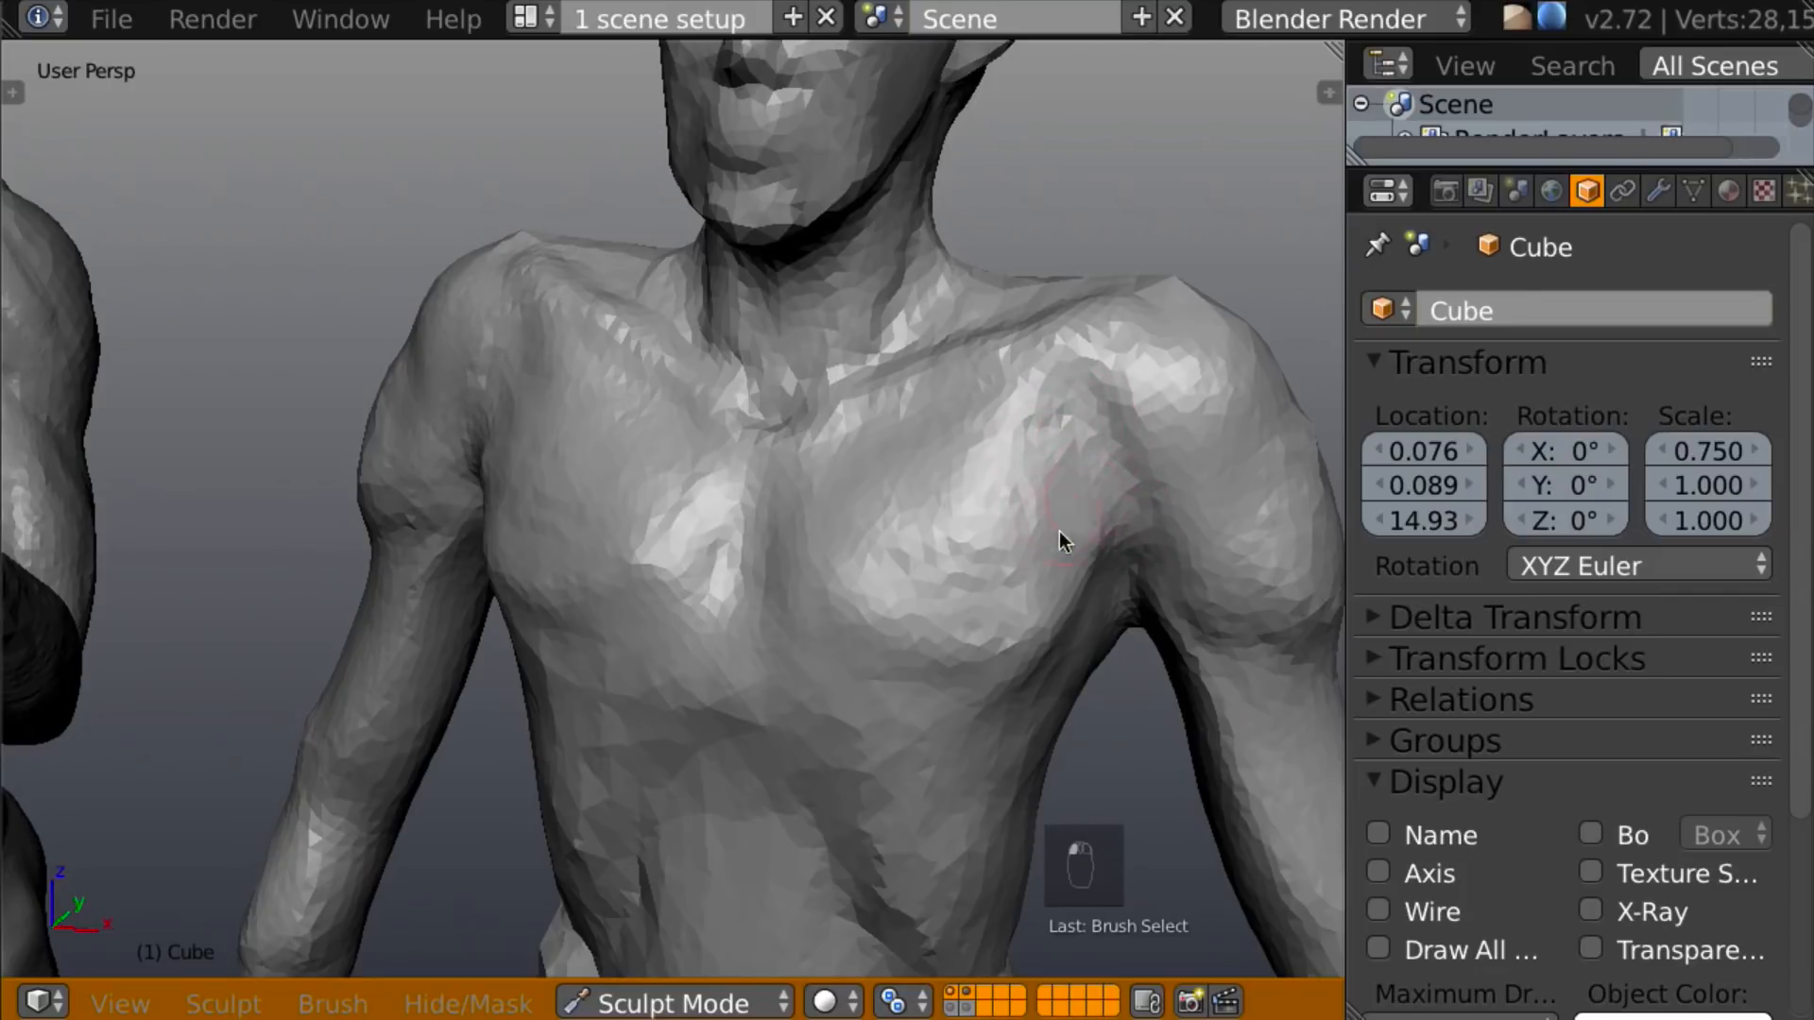
{"action": "mouse_move", "coordinate": [1134, 397]}
{"action": "left_mouse_down"}
{"action": "mouse_move", "coordinate": [1243, 586]}
{"action": "mouse_move", "coordinate": [1187, 591]}
{"action": "left_mouse_up"}
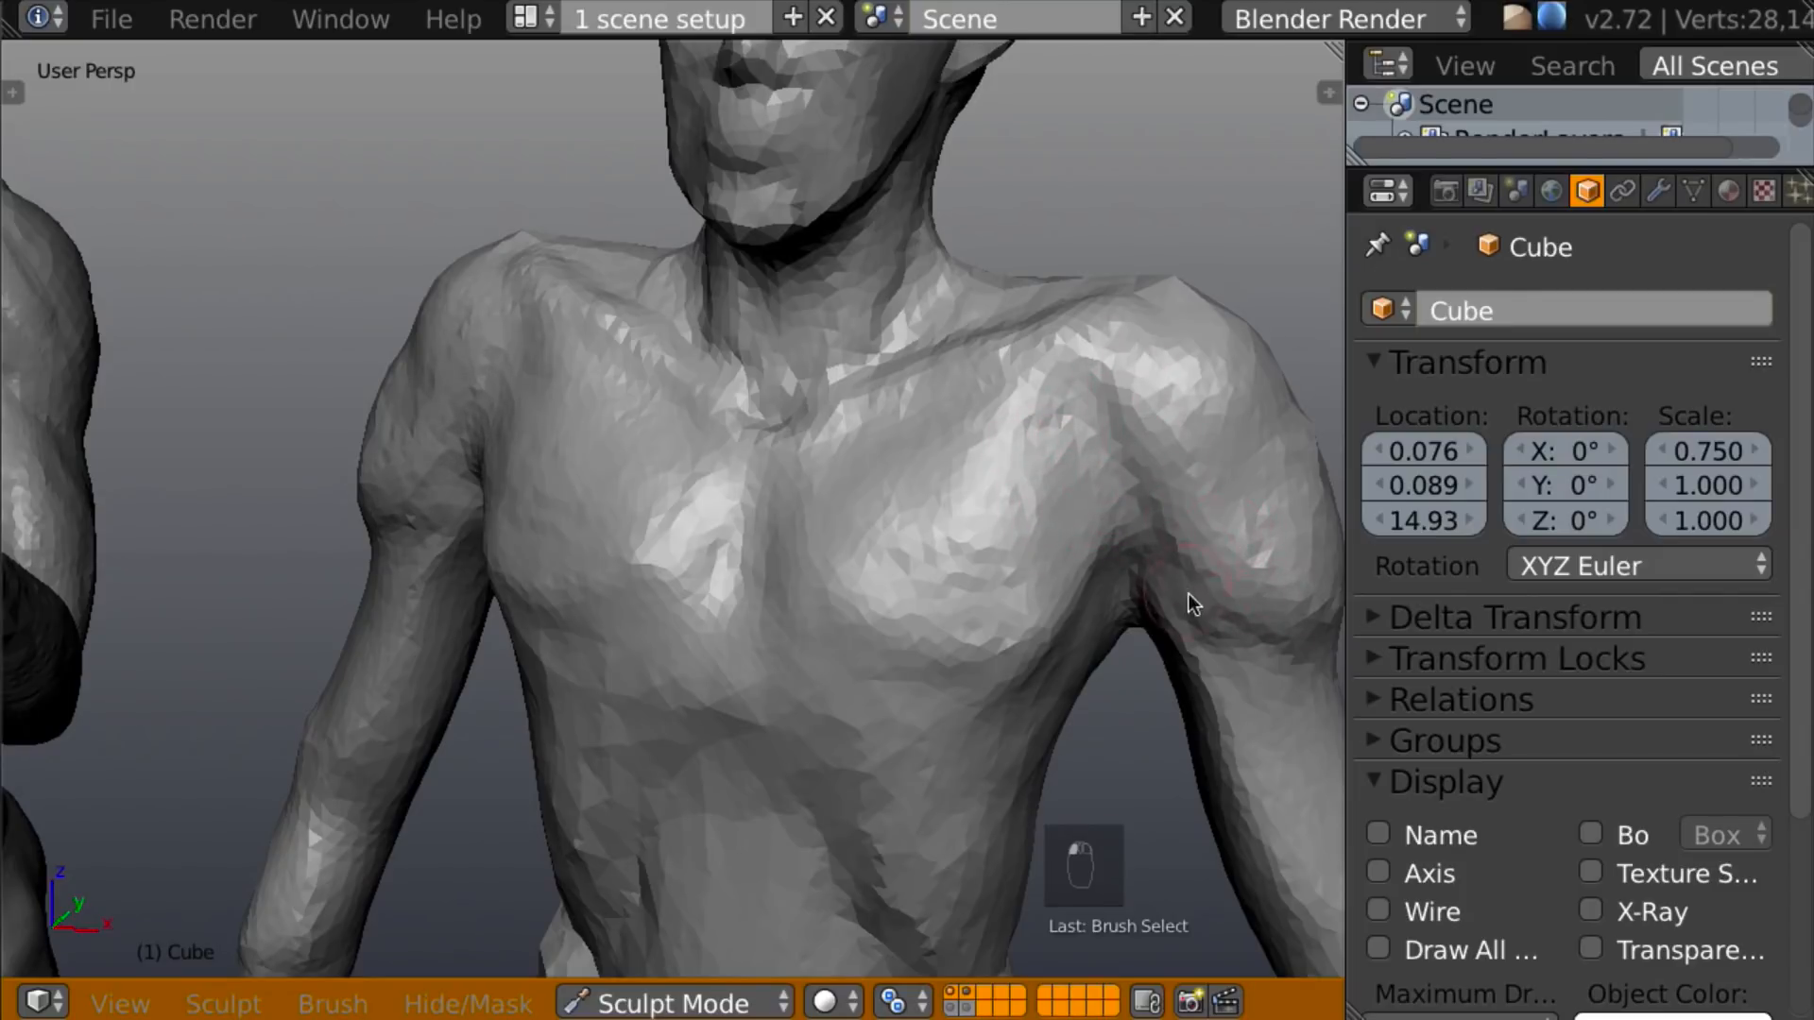
{"action": "middle_click_drag", "start_coordinate": [1176, 582], "coordinate": [1044, 586]}
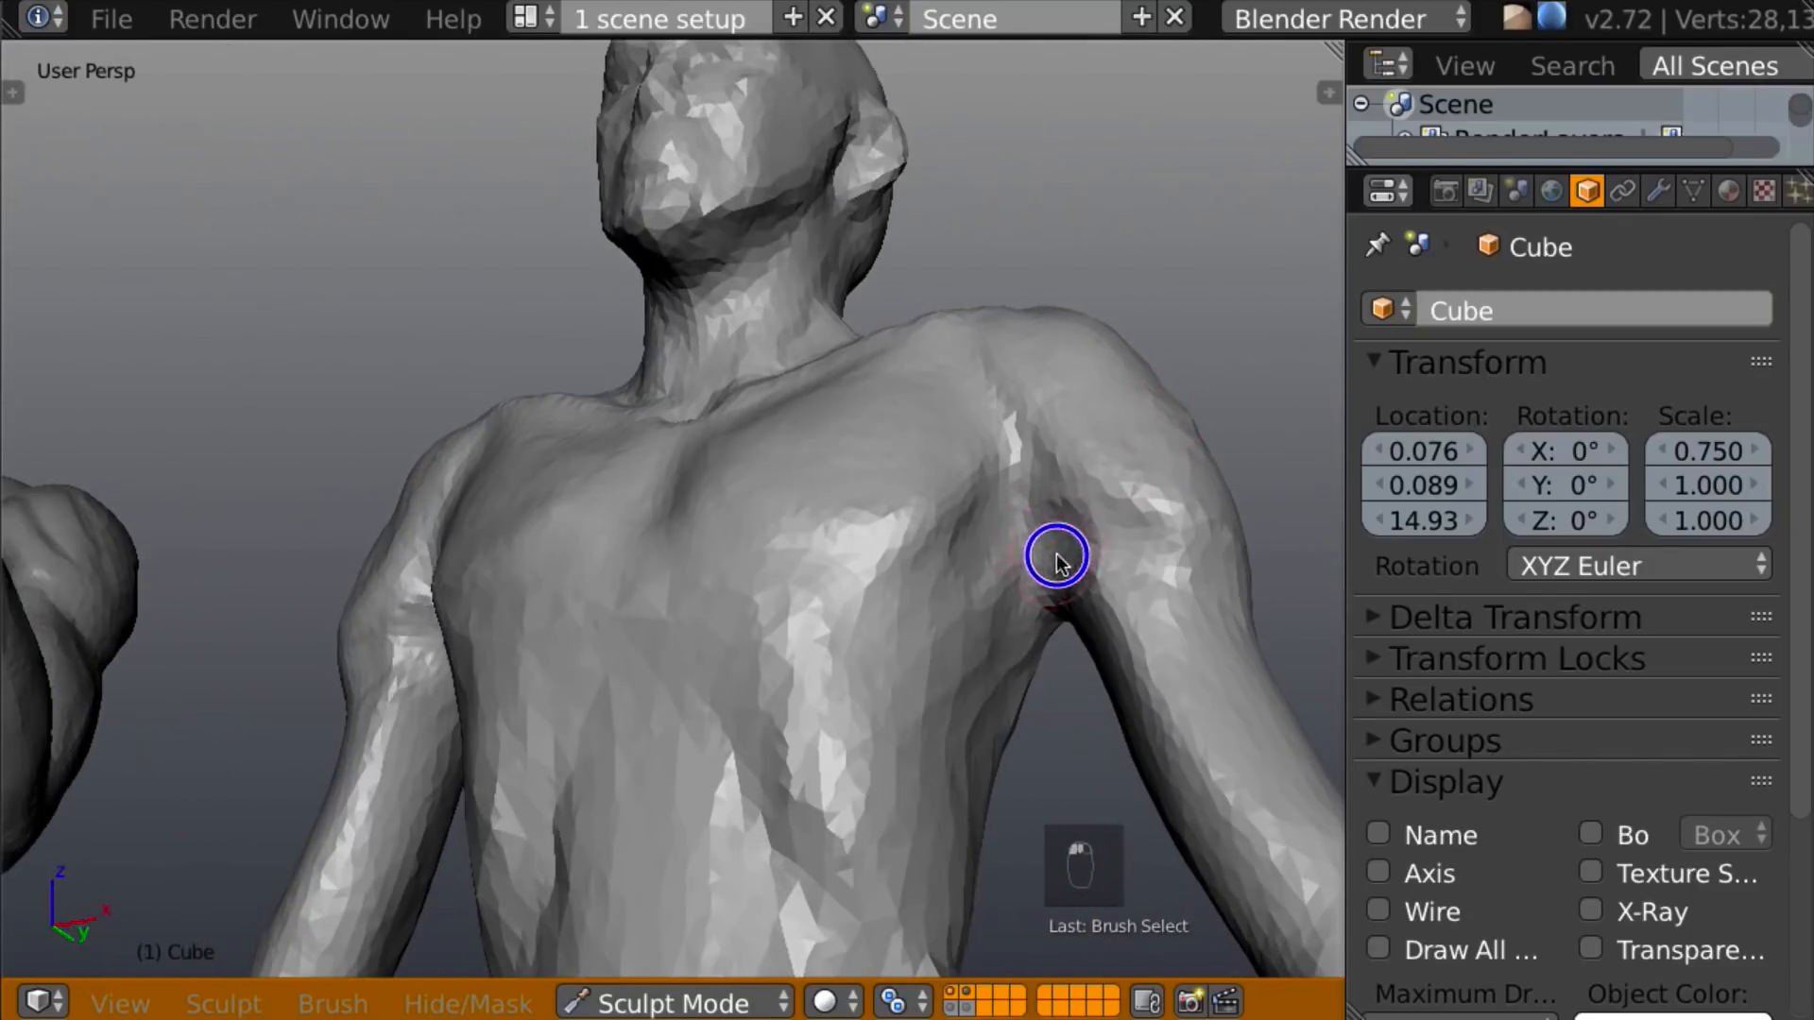
{"action": "middle_click_drag", "start_coordinate": [1020, 538], "coordinate": [1008, 422]}
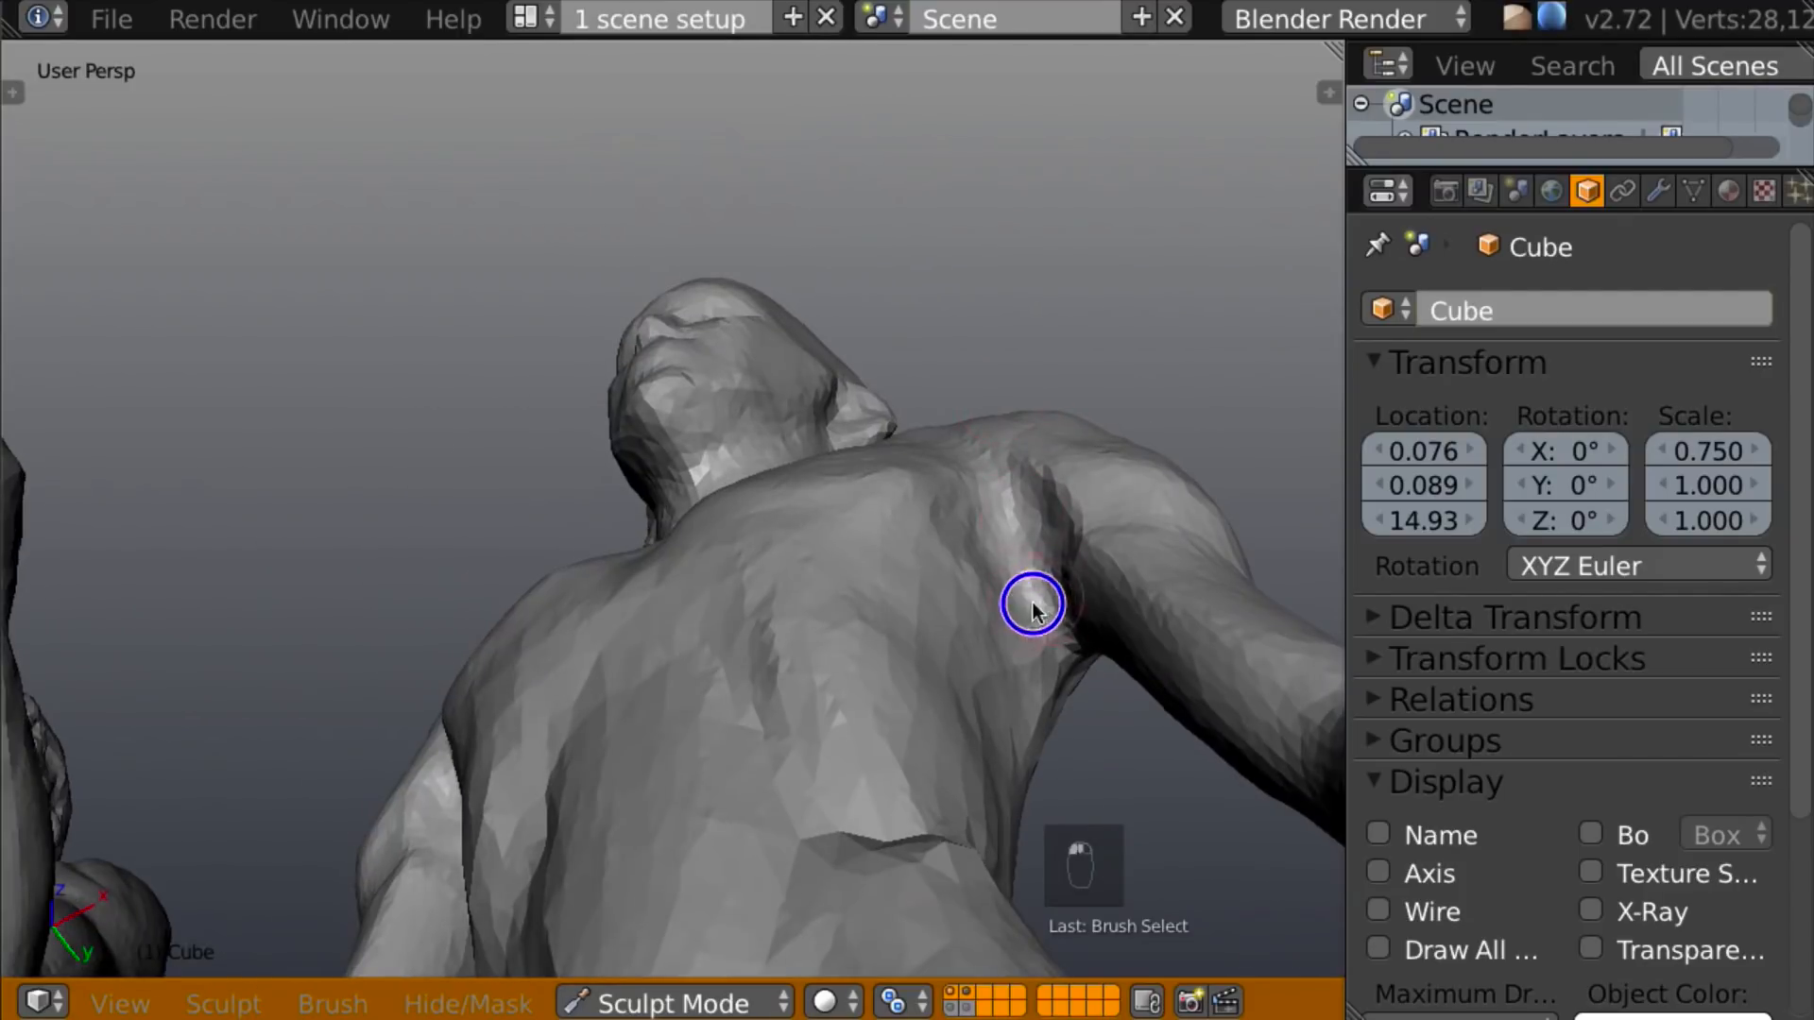
{"action": "mouse_move", "coordinate": [1061, 592]}
{"action": "middle_mouse_down"}
{"action": "mouse_move", "coordinate": [1114, 656]}
{"action": "mouse_move", "coordinate": [1149, 617]}
{"action": "mouse_move", "coordinate": [1147, 660]}
{"action": "middle_mouse_up"}
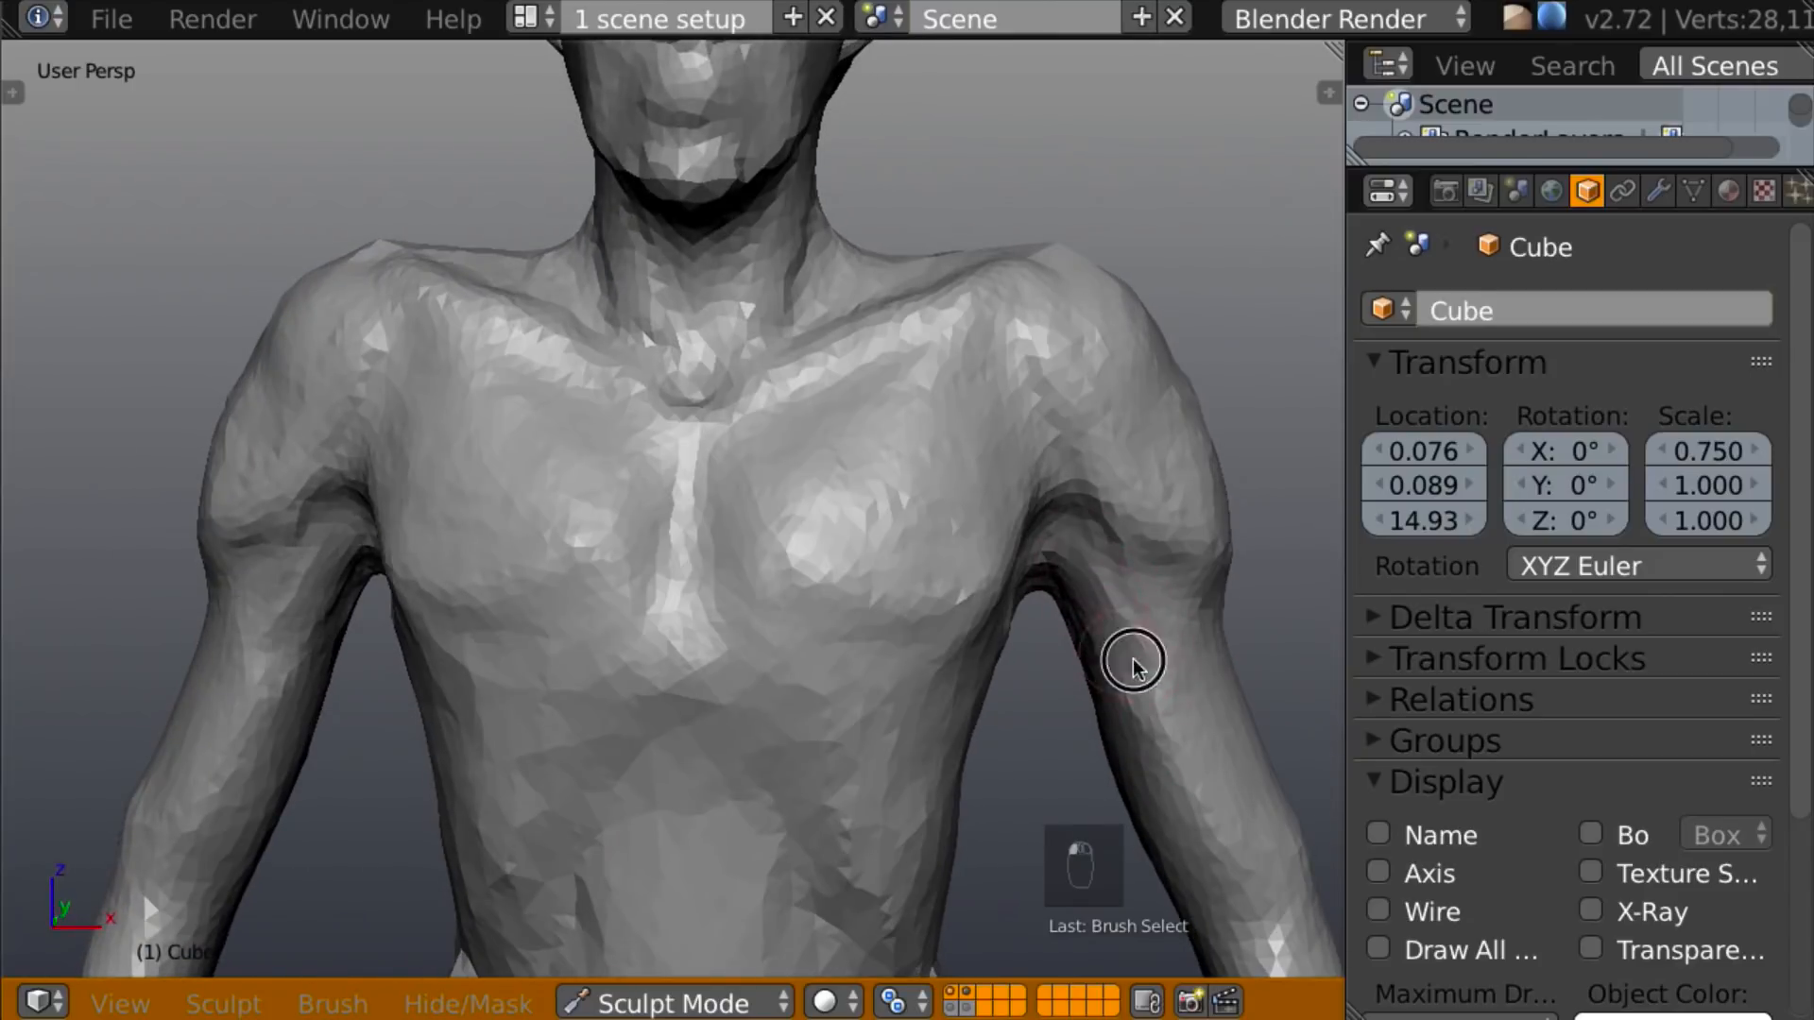
{"action": "mouse_move", "coordinate": [1134, 660]}
{"action": "middle_mouse_down"}
{"action": "mouse_move", "coordinate": [1048, 543]}
{"action": "mouse_move", "coordinate": [1166, 425]}
{"action": "mouse_move", "coordinate": [963, 616]}
{"action": "mouse_move", "coordinate": [991, 648]}
{"action": "mouse_move", "coordinate": [1096, 650]}
{"action": "mouse_move", "coordinate": [1040, 588]}
{"action": "mouse_move", "coordinate": [1102, 661]}
{"action": "mouse_move", "coordinate": [1061, 656]}
{"action": "mouse_move", "coordinate": [1075, 567]}
{"action": "mouse_move", "coordinate": [1062, 584]}
{"action": "mouse_move", "coordinate": [1142, 665]}
{"action": "mouse_move", "coordinate": [999, 632]}
{"action": "mouse_move", "coordinate": [991, 613]}
{"action": "mouse_move", "coordinate": [1074, 599]}
{"action": "mouse_move", "coordinate": [971, 610]}
{"action": "mouse_move", "coordinate": [951, 661]}
{"action": "mouse_move", "coordinate": [1005, 625]}
{"action": "mouse_move", "coordinate": [985, 639]}
{"action": "middle_mouse_up"}
Shape the side of the rib cage from below the pectoral down to the waist with the Clay brush.
{"action": "scroll", "coordinate": [1116, 593], "scroll_direction": "down", "scroll_amount": 4}
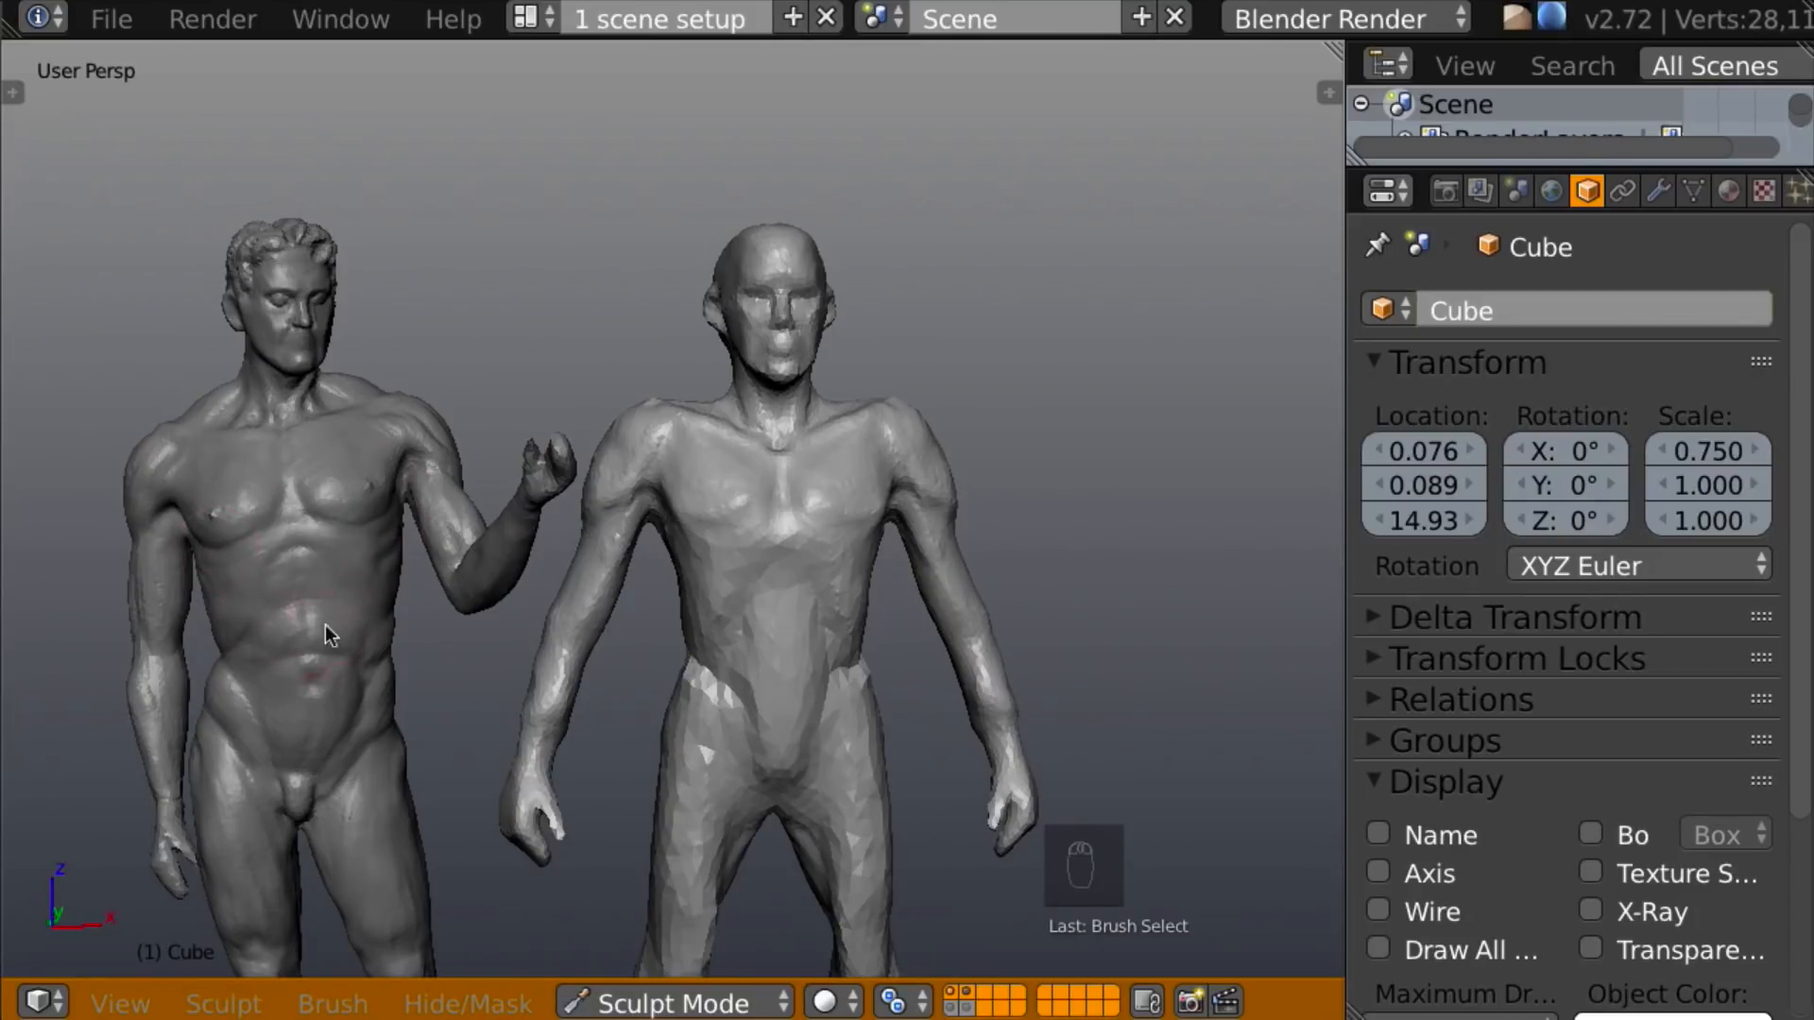
{"action": "mouse_move", "coordinate": [910, 650]}
{"action": "middle_mouse_down"}
{"action": "mouse_move", "coordinate": [863, 693]}
{"action": "mouse_move", "coordinate": [746, 490]}
{"action": "middle_mouse_up"}
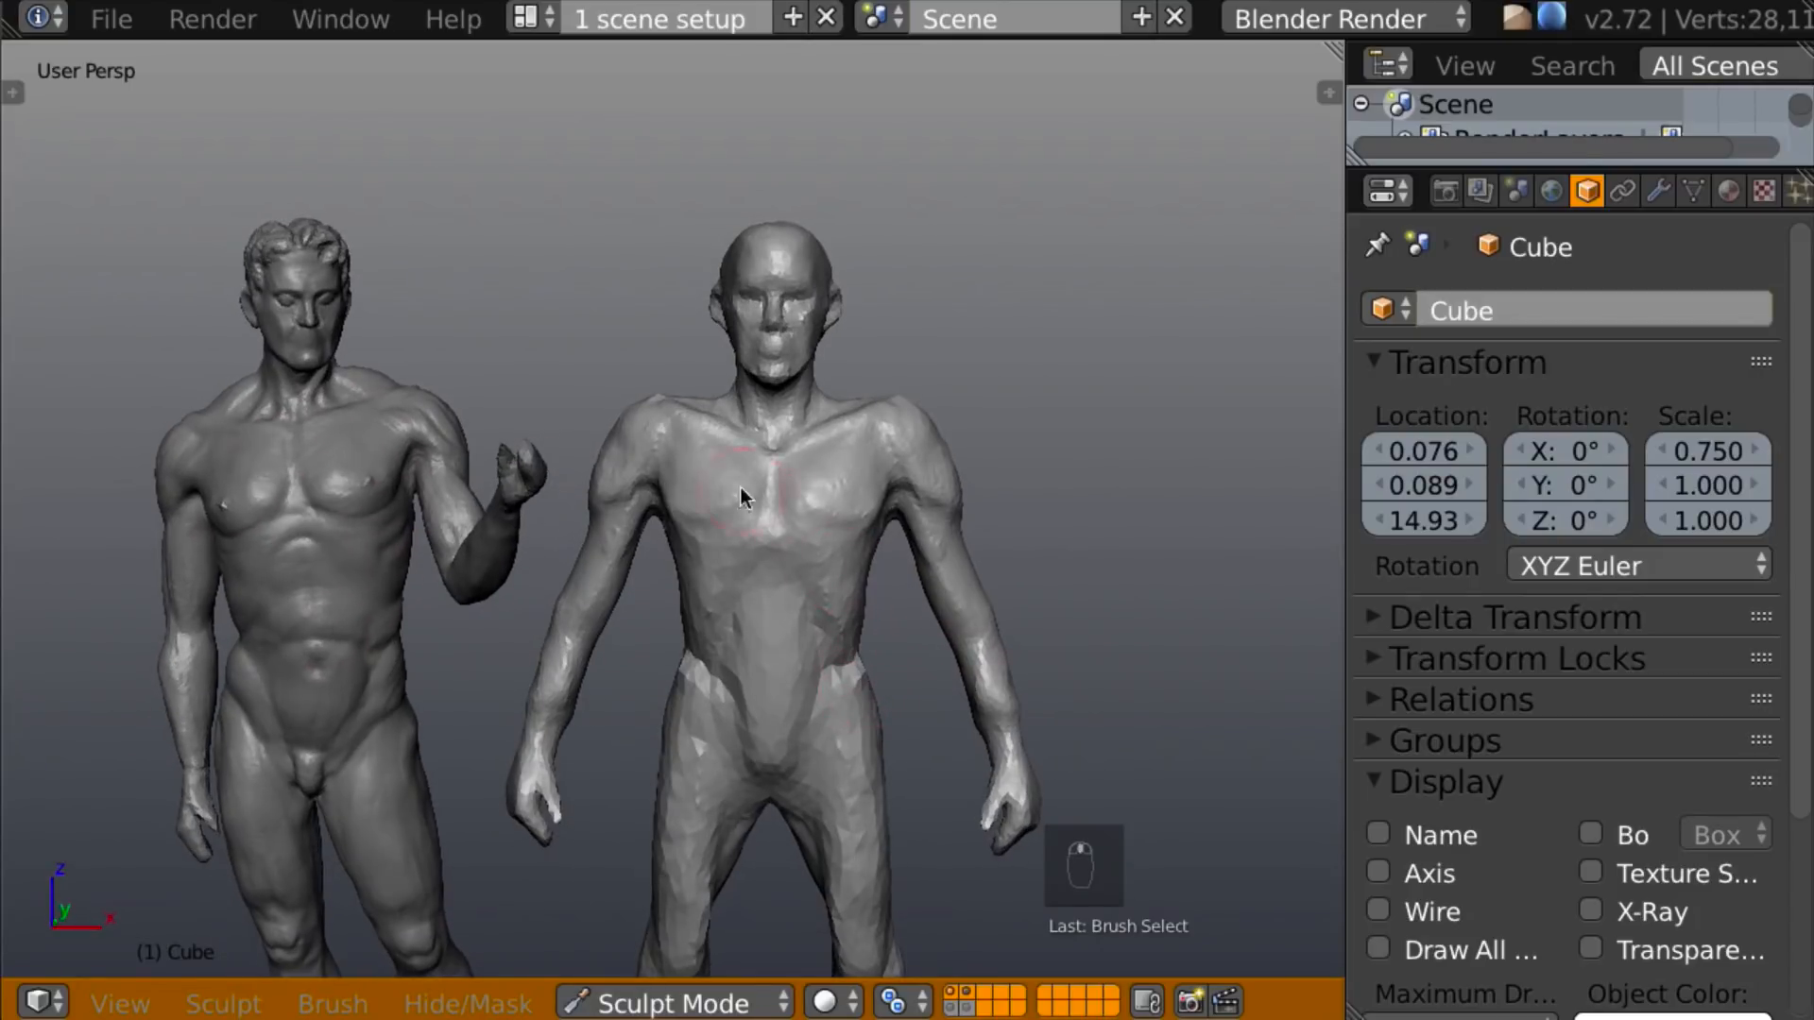
{"action": "mouse_move", "coordinate": [846, 531]}
{"action": "middle_mouse_down"}
{"action": "mouse_move", "coordinate": [756, 567]}
{"action": "mouse_move", "coordinate": [1145, 610]}
{"action": "mouse_move", "coordinate": [1170, 534]}
{"action": "mouse_move", "coordinate": [971, 618]}
{"action": "mouse_move", "coordinate": [983, 627]}
{"action": "middle_mouse_up"}
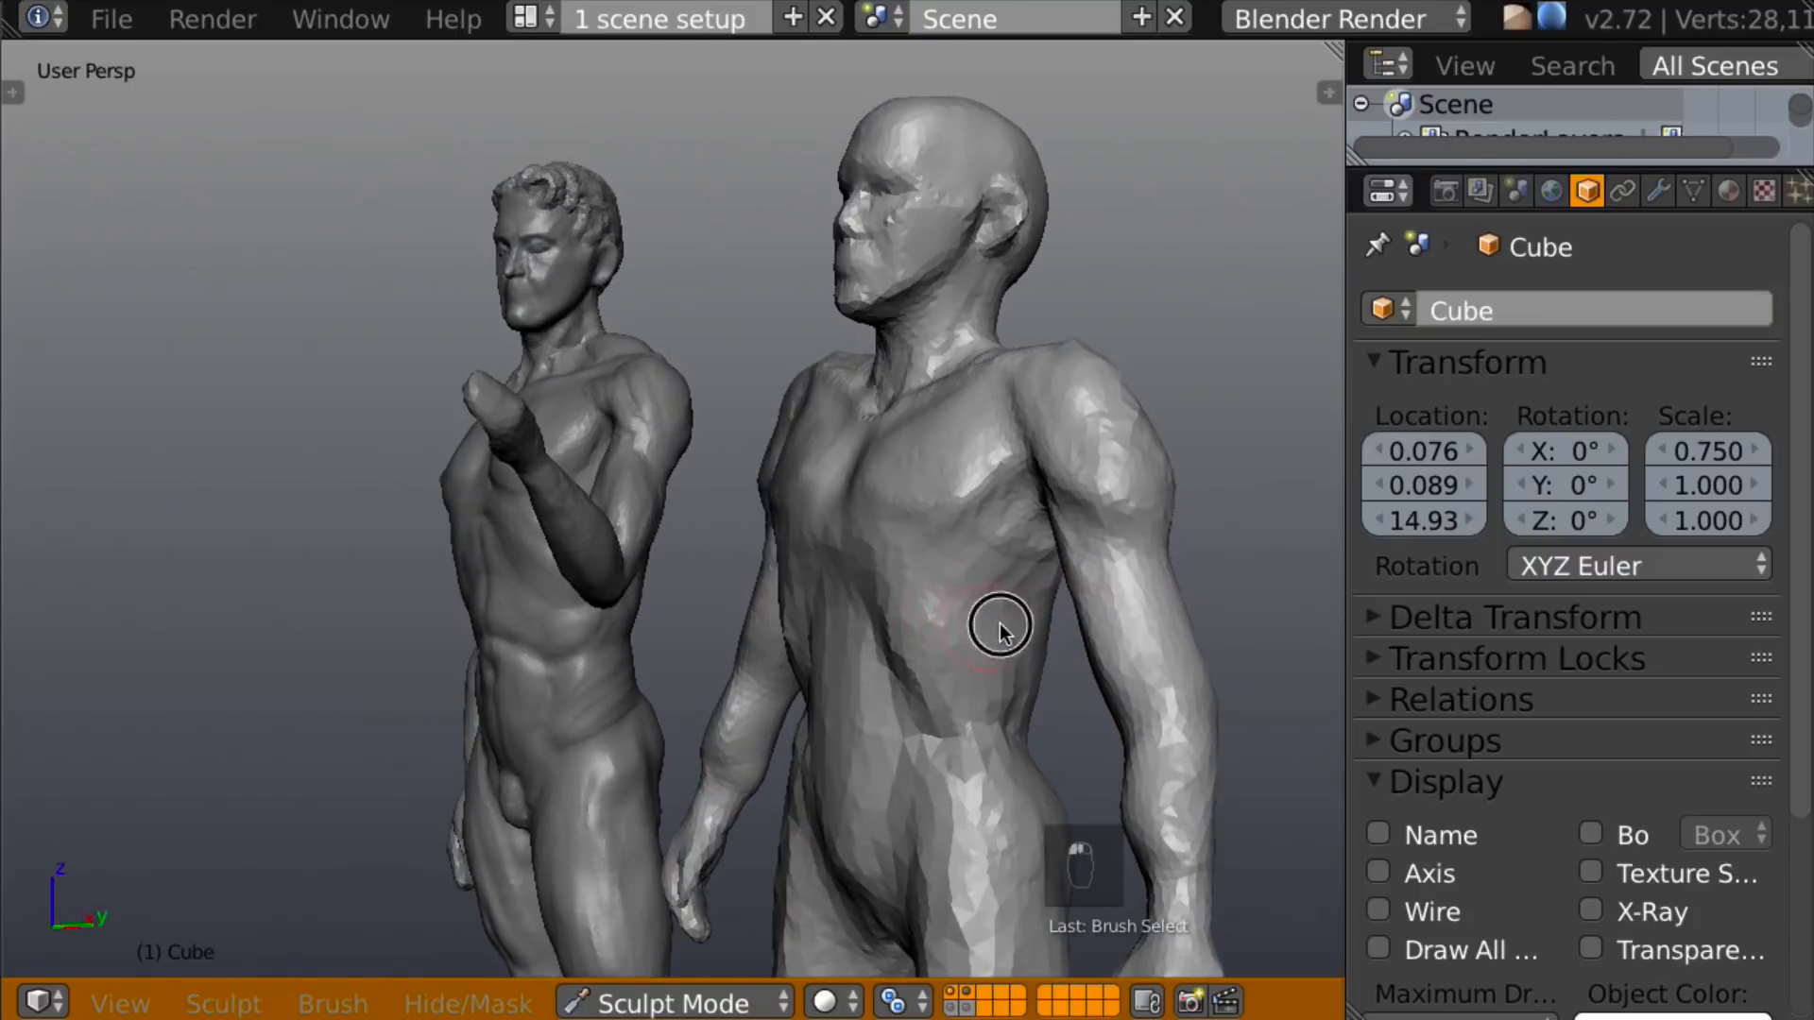
{"action": "mouse_move", "coordinate": [1009, 629]}
{"action": "left_mouse_down"}
{"action": "mouse_move", "coordinate": [981, 628]}
{"action": "mouse_move", "coordinate": [1029, 607]}
{"action": "mouse_move", "coordinate": [994, 592]}
{"action": "left_mouse_up"}
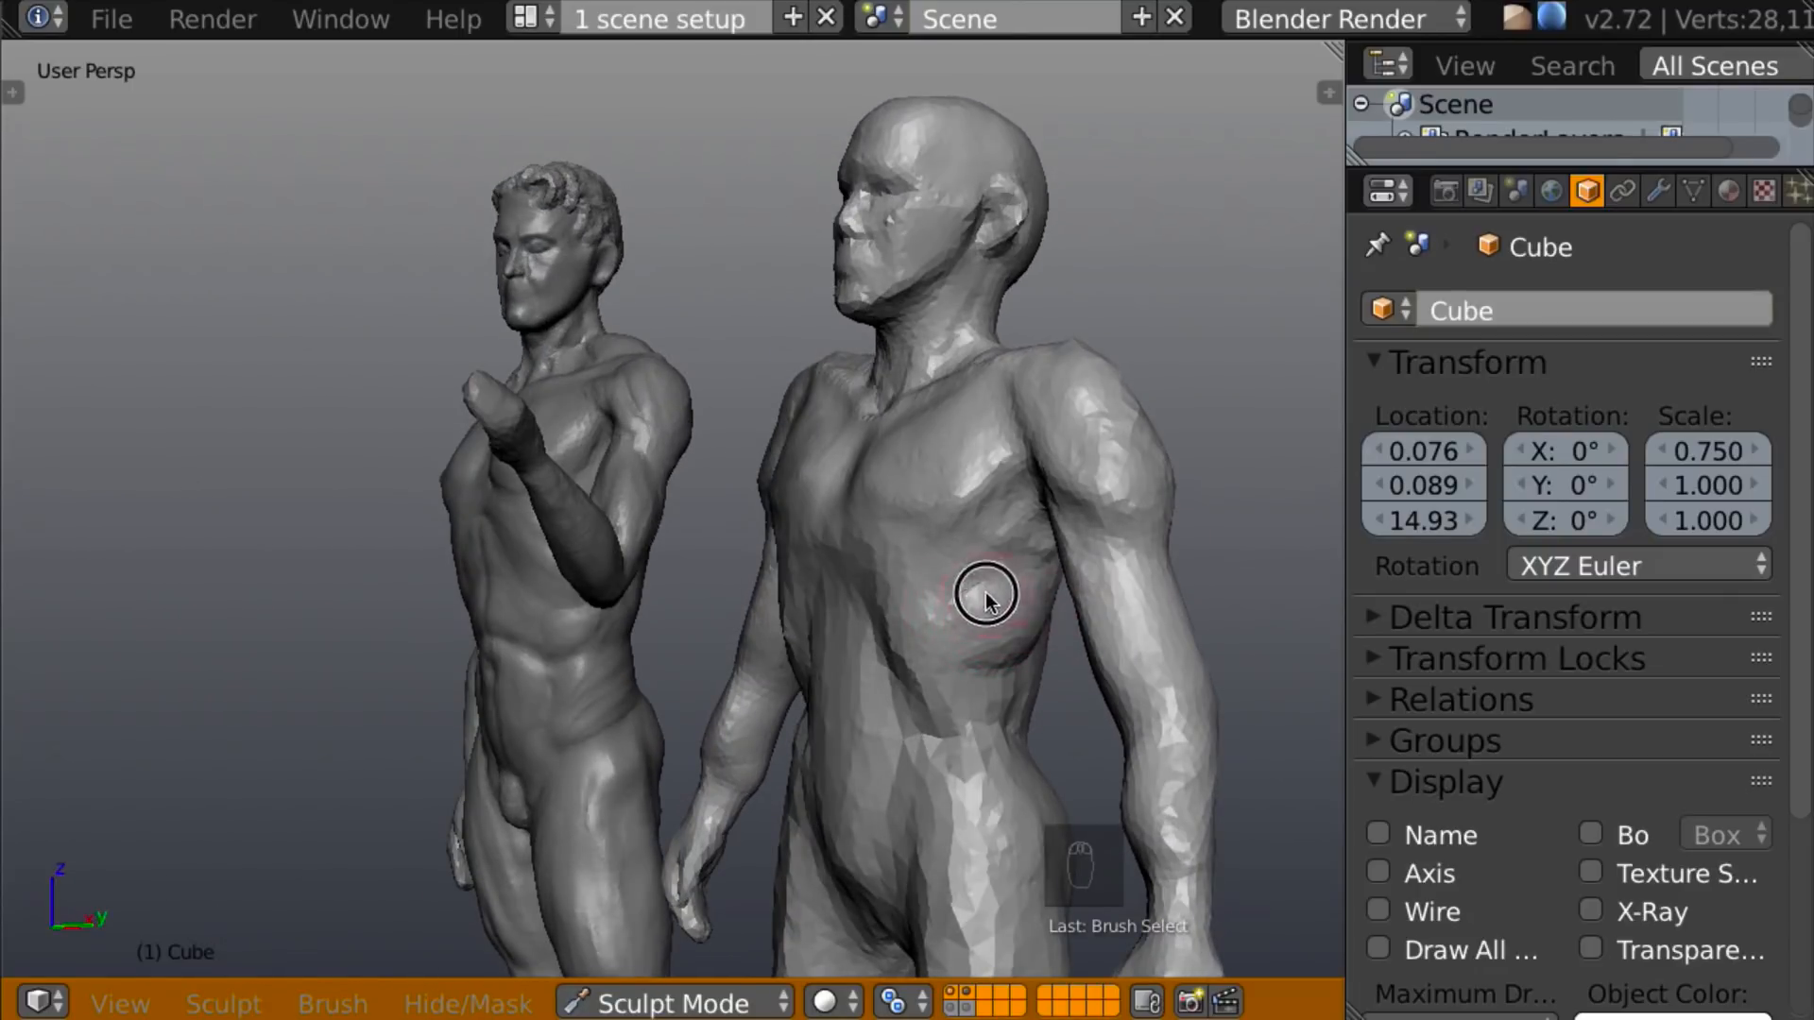
{"action": "mouse_move", "coordinate": [973, 569]}
{"action": "middle_mouse_down"}
{"action": "mouse_move", "coordinate": [1296, 564]}
{"action": "mouse_move", "coordinate": [1019, 593]}
{"action": "middle_mouse_up"}
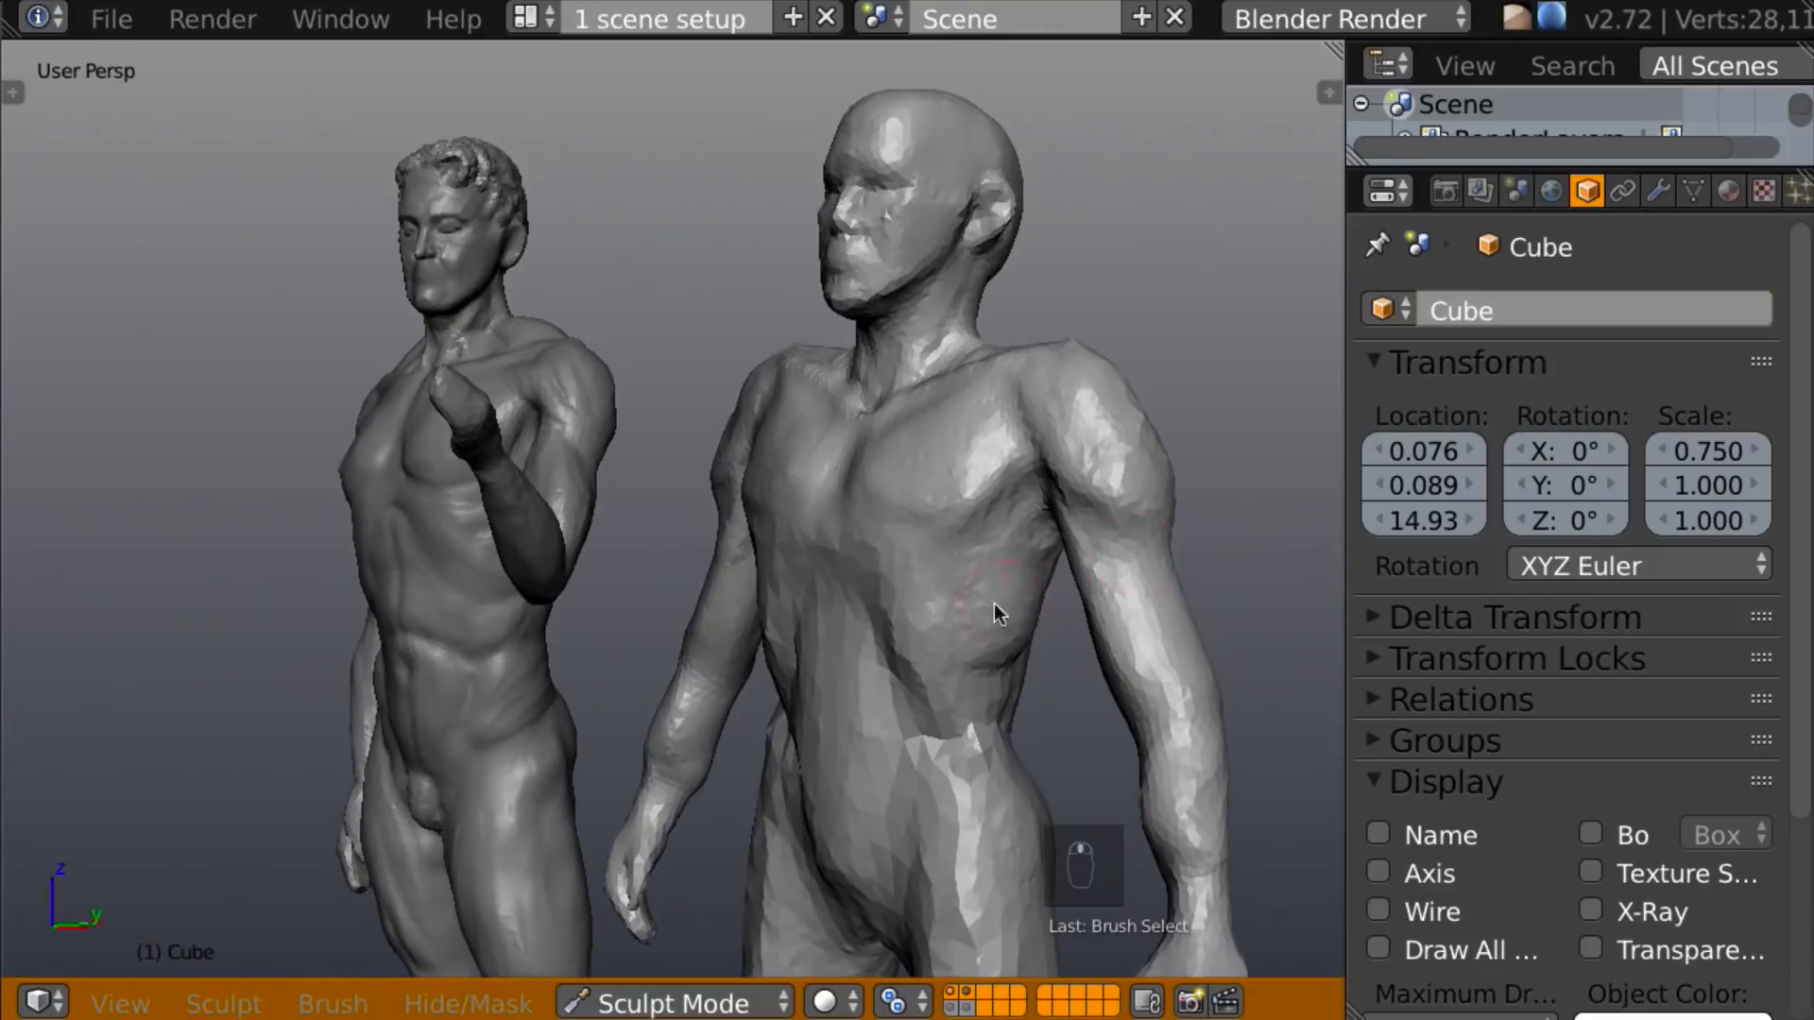
{"action": "left_click_drag", "start_coordinate": [925, 610], "coordinate": [1022, 686]}
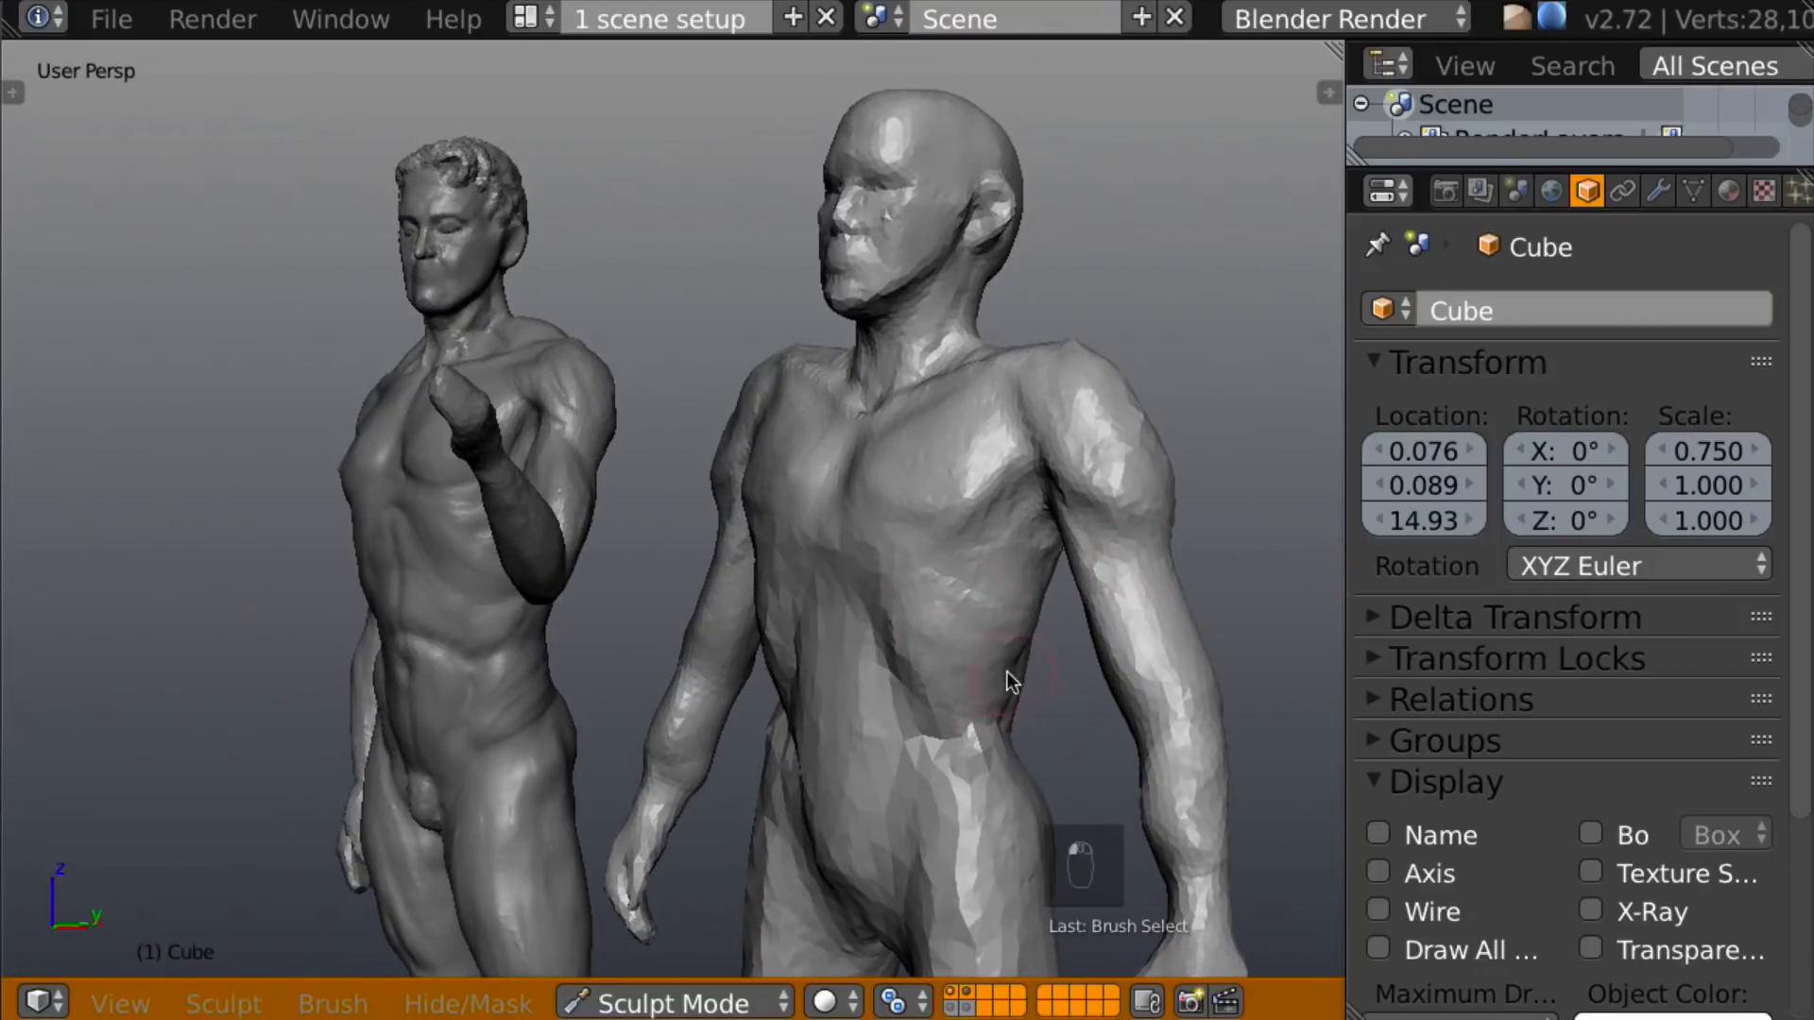
Shape the back of the flank from below the shoulder blade to the waist with the Clay brush.
{"action": "mouse_move", "coordinate": [1011, 564]}
{"action": "middle_mouse_down"}
{"action": "mouse_move", "coordinate": [637, 499]}
{"action": "mouse_move", "coordinate": [915, 552]}
{"action": "middle_mouse_up"}
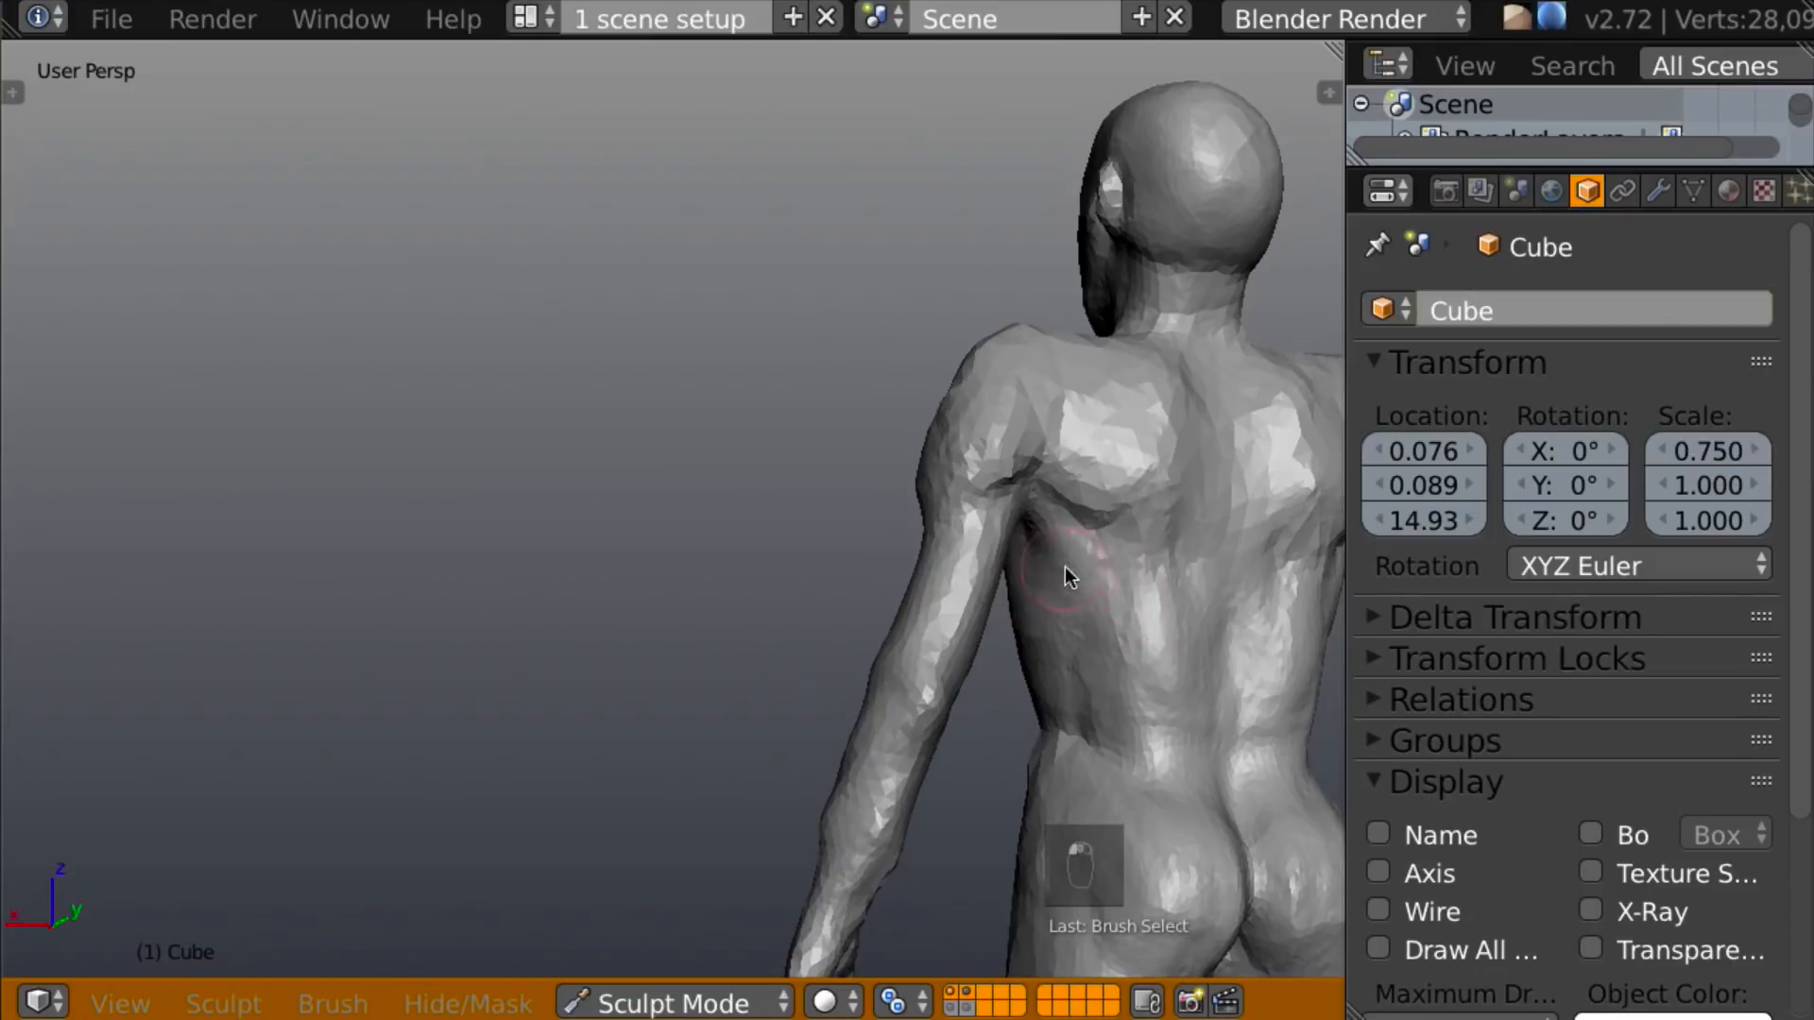
{"action": "mouse_move", "coordinate": [1051, 559]}
{"action": "left_mouse_down"}
{"action": "mouse_move", "coordinate": [1061, 614]}
{"action": "mouse_move", "coordinate": [1099, 656]}
{"action": "mouse_move", "coordinate": [1081, 658]}
{"action": "mouse_move", "coordinate": [1082, 690]}
{"action": "left_mouse_up"}
{"action": "mouse_move", "coordinate": [1081, 690]}
{"action": "middle_mouse_down"}
{"action": "mouse_move", "coordinate": [1330, 682]}
{"action": "mouse_move", "coordinate": [1246, 632]}
{"action": "mouse_move", "coordinate": [1310, 656]}
{"action": "mouse_move", "coordinate": [1235, 654]}
{"action": "mouse_move", "coordinate": [1187, 784]}
{"action": "mouse_move", "coordinate": [1226, 654]}
{"action": "mouse_move", "coordinate": [1183, 640]}
{"action": "mouse_move", "coordinate": [1221, 535]}
{"action": "middle_mouse_up"}
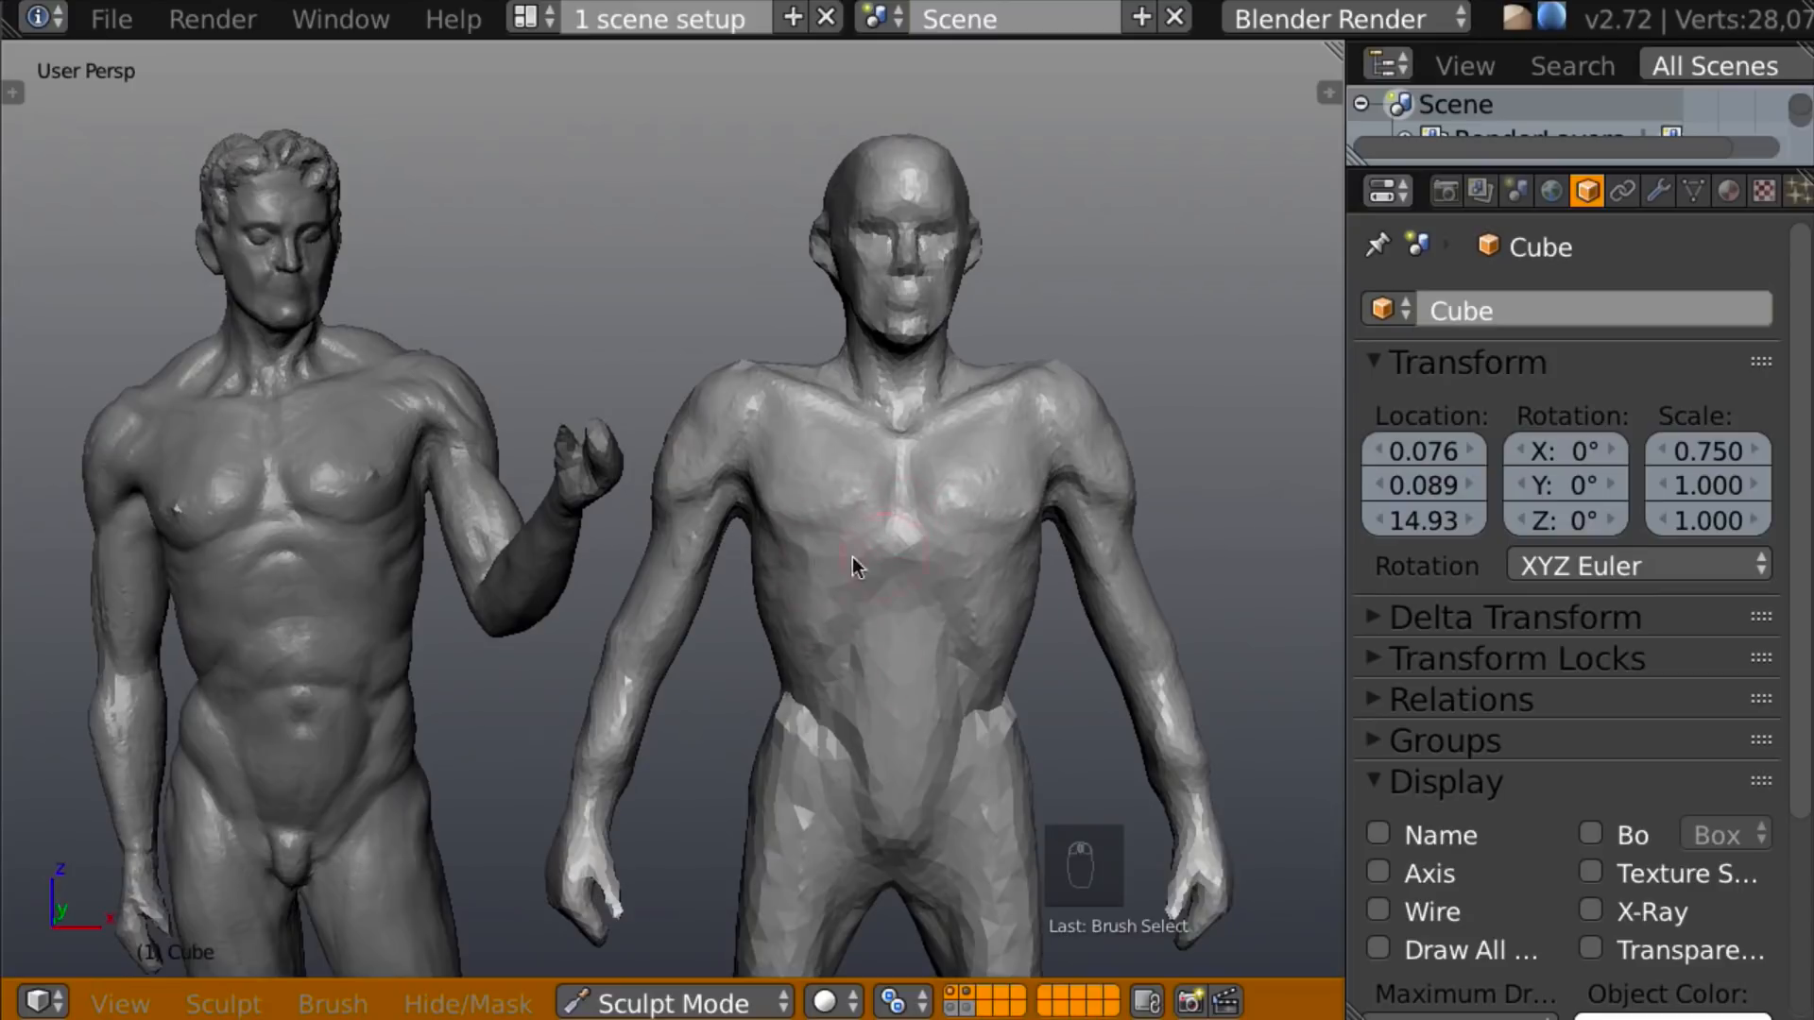
Shape the outer part of the pectoral where it runs toward the armpit and the front of the shoulder.
{"action": "middle_click_drag", "start_coordinate": [1172, 628], "coordinate": [1066, 645]}
{"action": "mouse_move", "coordinate": [1240, 614]}
{"action": "middle_mouse_down", "text": "ctrl"}
{"action": "mouse_move", "coordinate": [1328, 520]}
{"action": "mouse_move", "coordinate": [1154, 526]}
{"action": "mouse_move", "coordinate": [1122, 546]}
{"action": "mouse_move", "coordinate": [900, 491]}
{"action": "middle_mouse_up", "text": "ctrl"}
{"action": "middle_click_drag", "start_coordinate": [1097, 495], "coordinate": [1220, 469]}
{"action": "left_click_drag", "start_coordinate": [1033, 450], "coordinate": [990, 454]}
{"action": "mouse_move", "coordinate": [990, 445]}
{"action": "middle_mouse_down"}
{"action": "mouse_move", "coordinate": [1070, 446]}
{"action": "mouse_move", "coordinate": [937, 450]}
{"action": "mouse_move", "coordinate": [976, 445]}
{"action": "middle_mouse_up"}
{"action": "left_click_drag", "start_coordinate": [904, 486], "coordinate": [973, 446]}
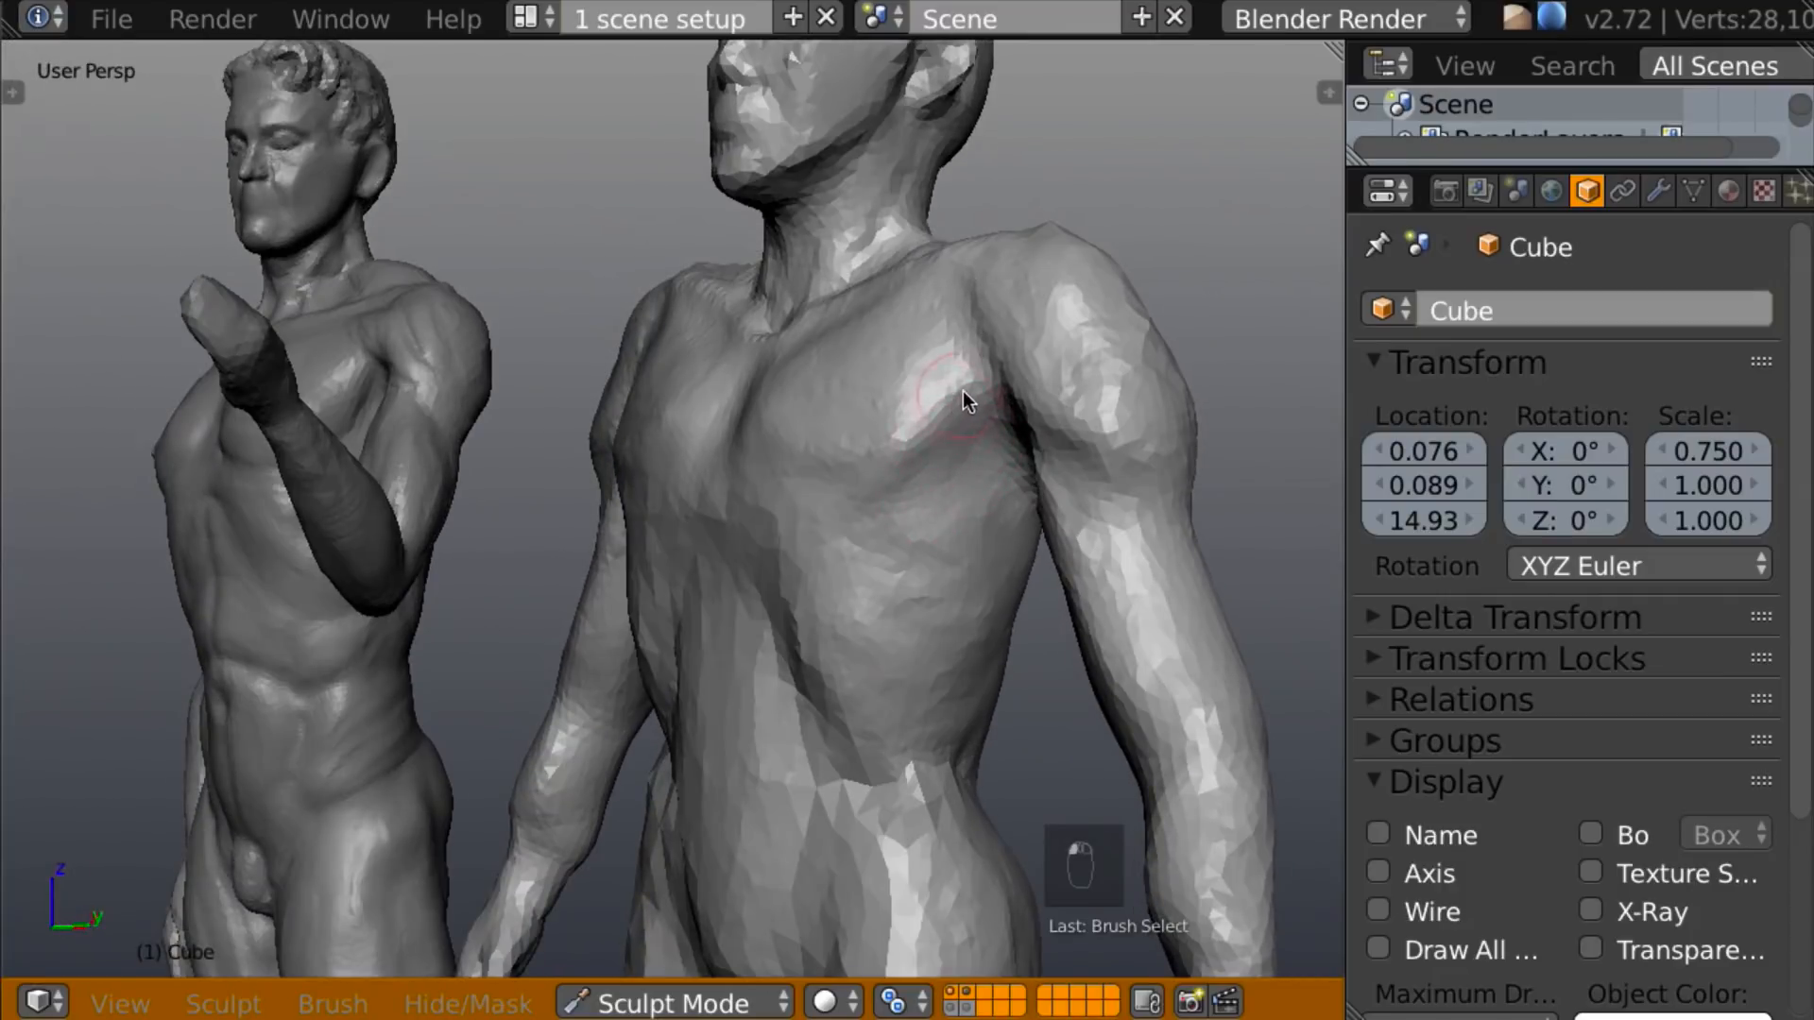
{"action": "middle_click_drag", "start_coordinate": [960, 398], "coordinate": [995, 481]}
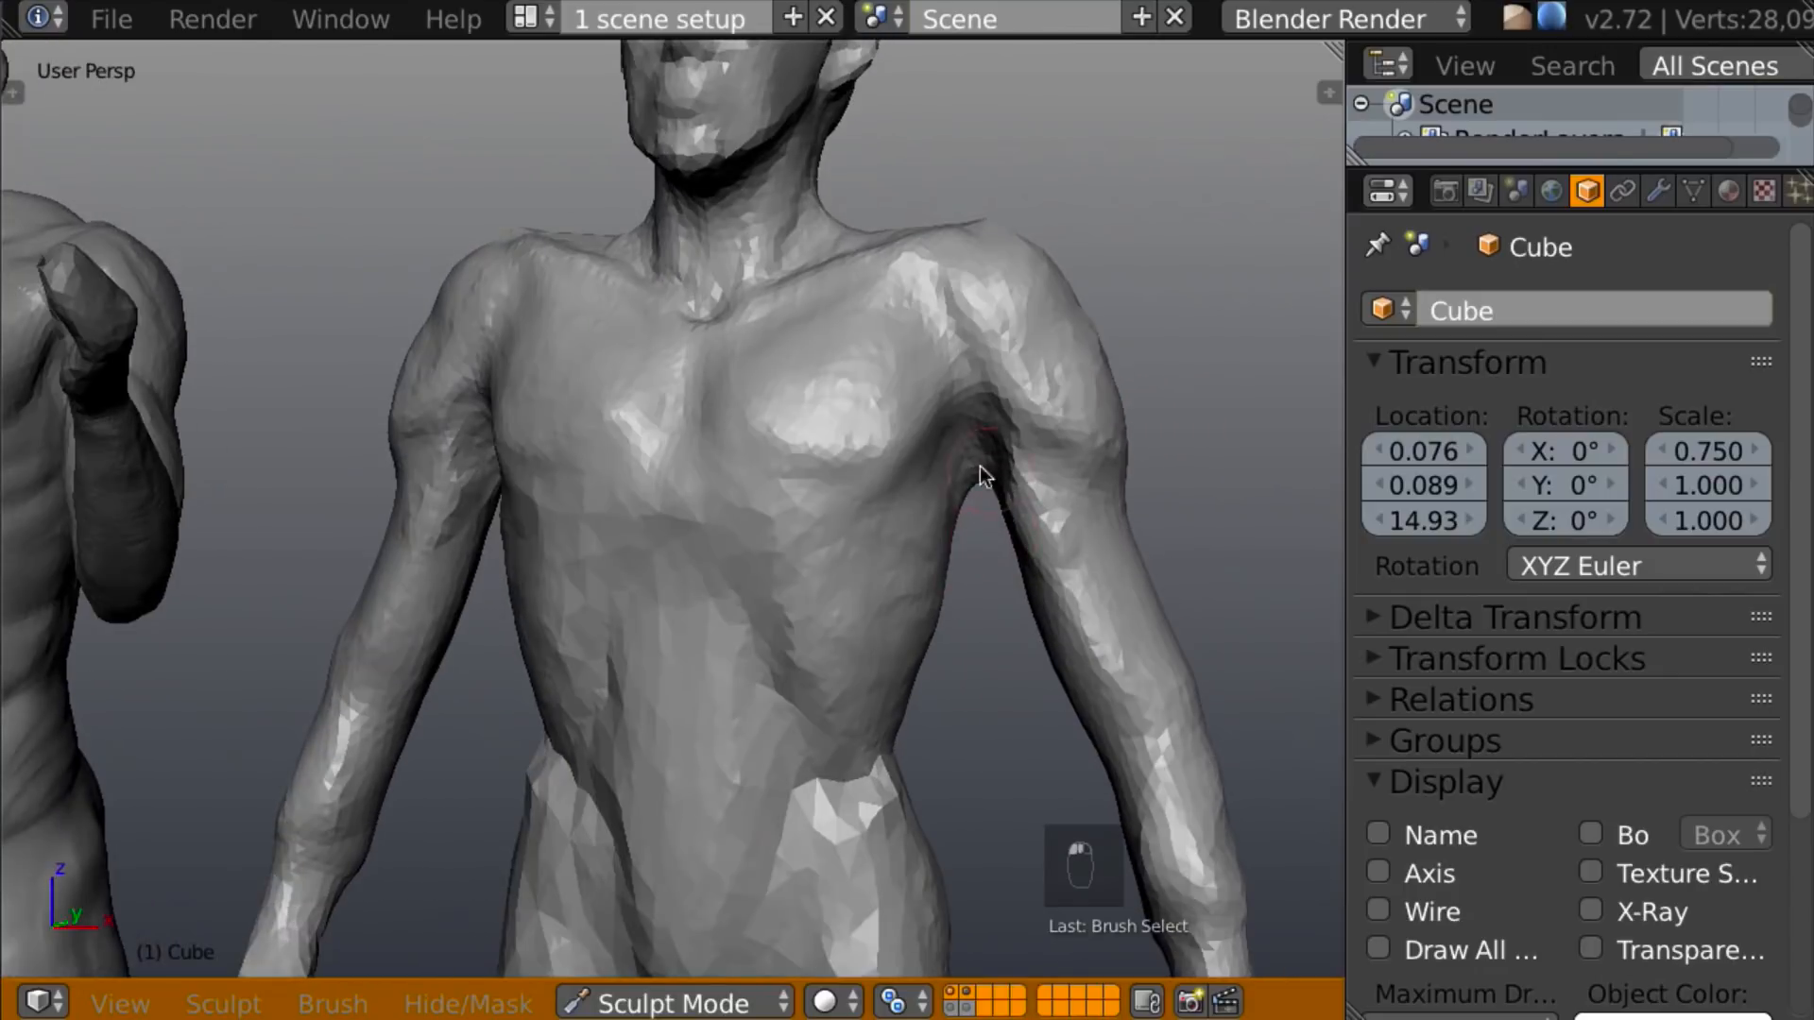
Define the lower edge of the pectorals with the Crease brush and work the area just below the sternum.
{"action": "key", "text": "shift+c"}
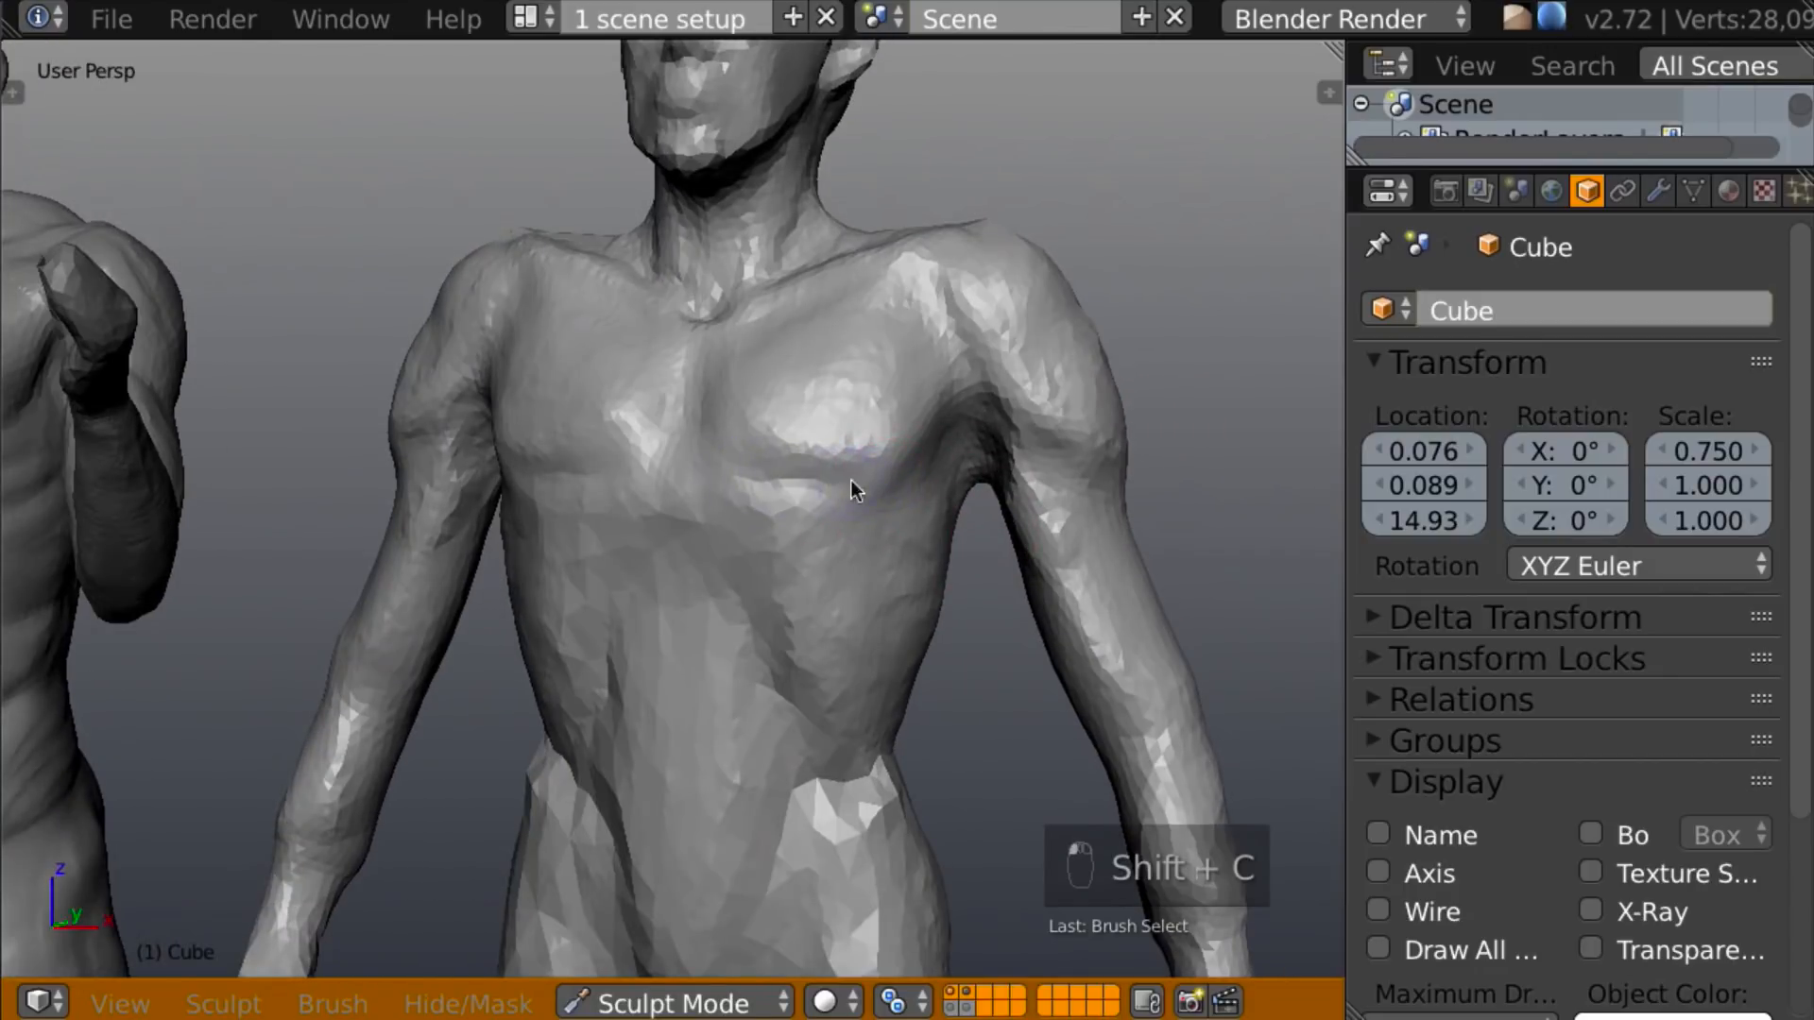
{"action": "mouse_move", "coordinate": [883, 482]}
{"action": "middle_mouse_down"}
{"action": "mouse_move", "coordinate": [1122, 458]}
{"action": "mouse_move", "coordinate": [618, 495]}
{"action": "mouse_move", "coordinate": [748, 506]}
{"action": "mouse_move", "coordinate": [712, 376]}
{"action": "mouse_move", "coordinate": [537, 417]}
{"action": "mouse_move", "coordinate": [582, 417]}
{"action": "mouse_move", "coordinate": [782, 539]}
{"action": "mouse_move", "coordinate": [867, 542]}
{"action": "middle_mouse_up"}
{"action": "mouse_move", "coordinate": [748, 511]}
{"action": "left_mouse_down"}
{"action": "mouse_move", "coordinate": [737, 494]}
{"action": "mouse_move", "coordinate": [680, 576]}
{"action": "mouse_move", "coordinate": [741, 564]}
{"action": "left_mouse_up"}
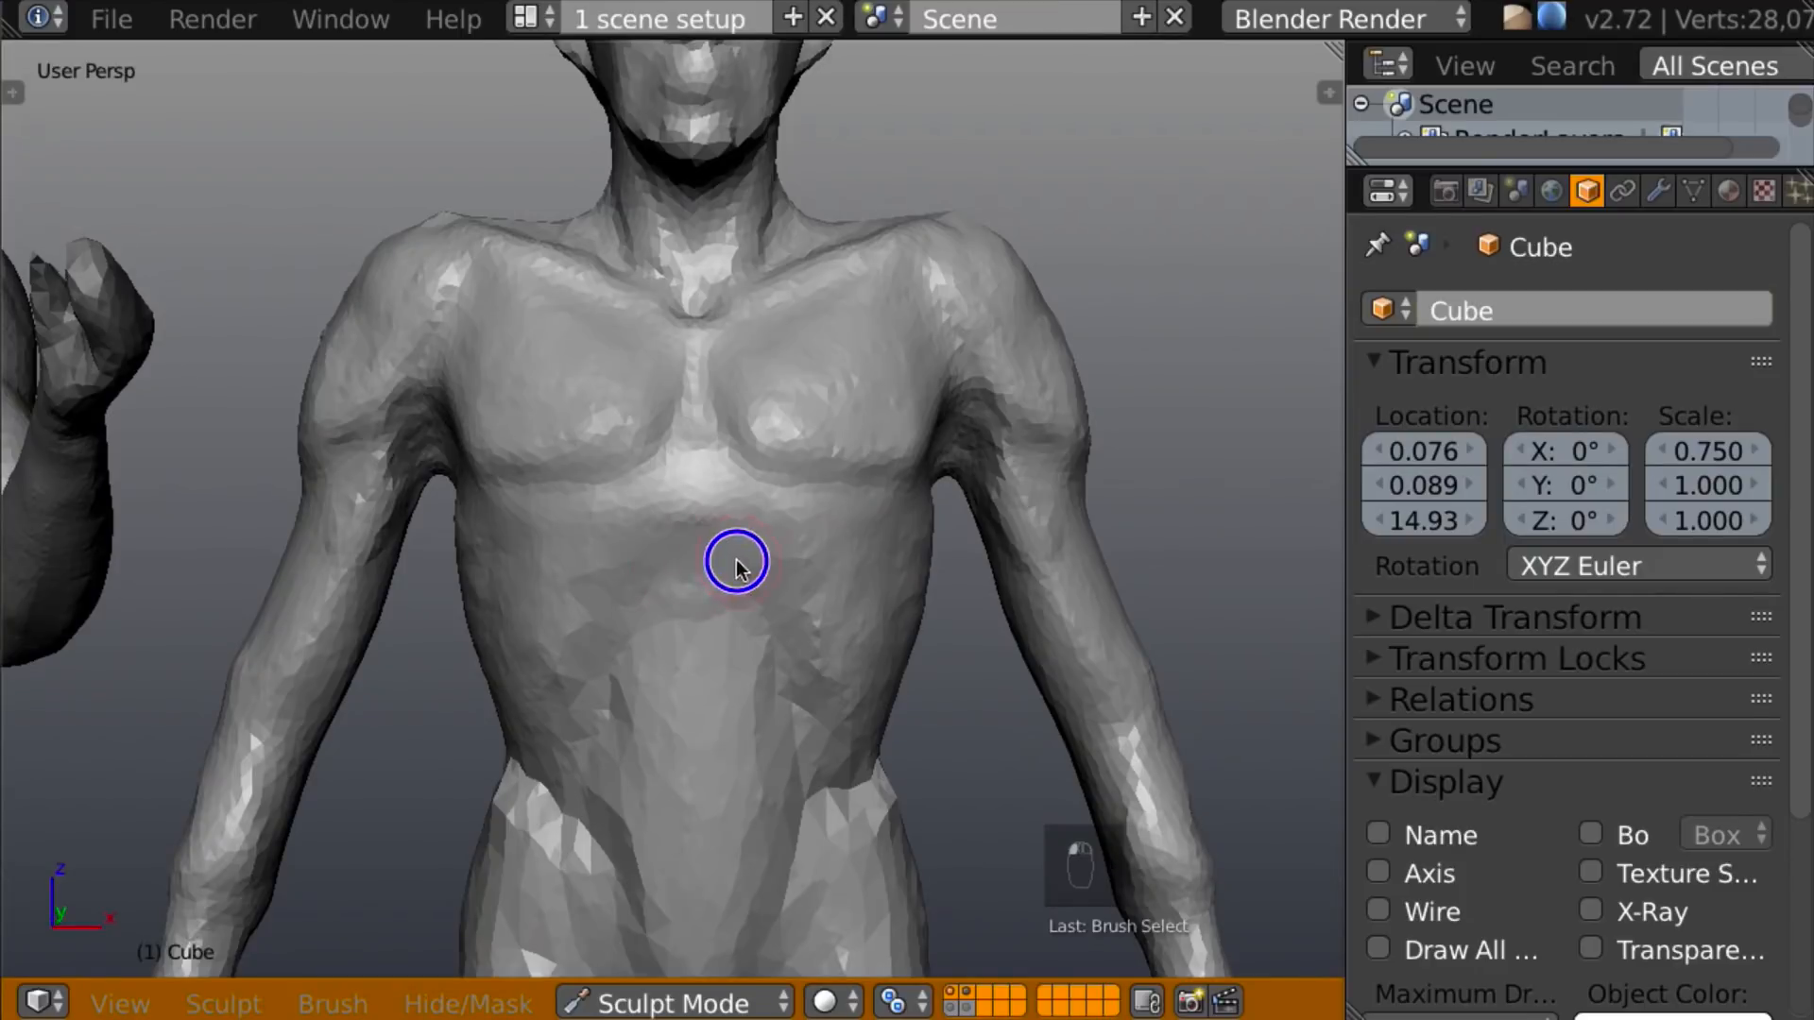
Compare the figure's torso, neck and shoulders with the reference statue from the front and back.
{"action": "scroll", "coordinate": [777, 519], "scroll_direction": "down", "scroll_amount": 5}
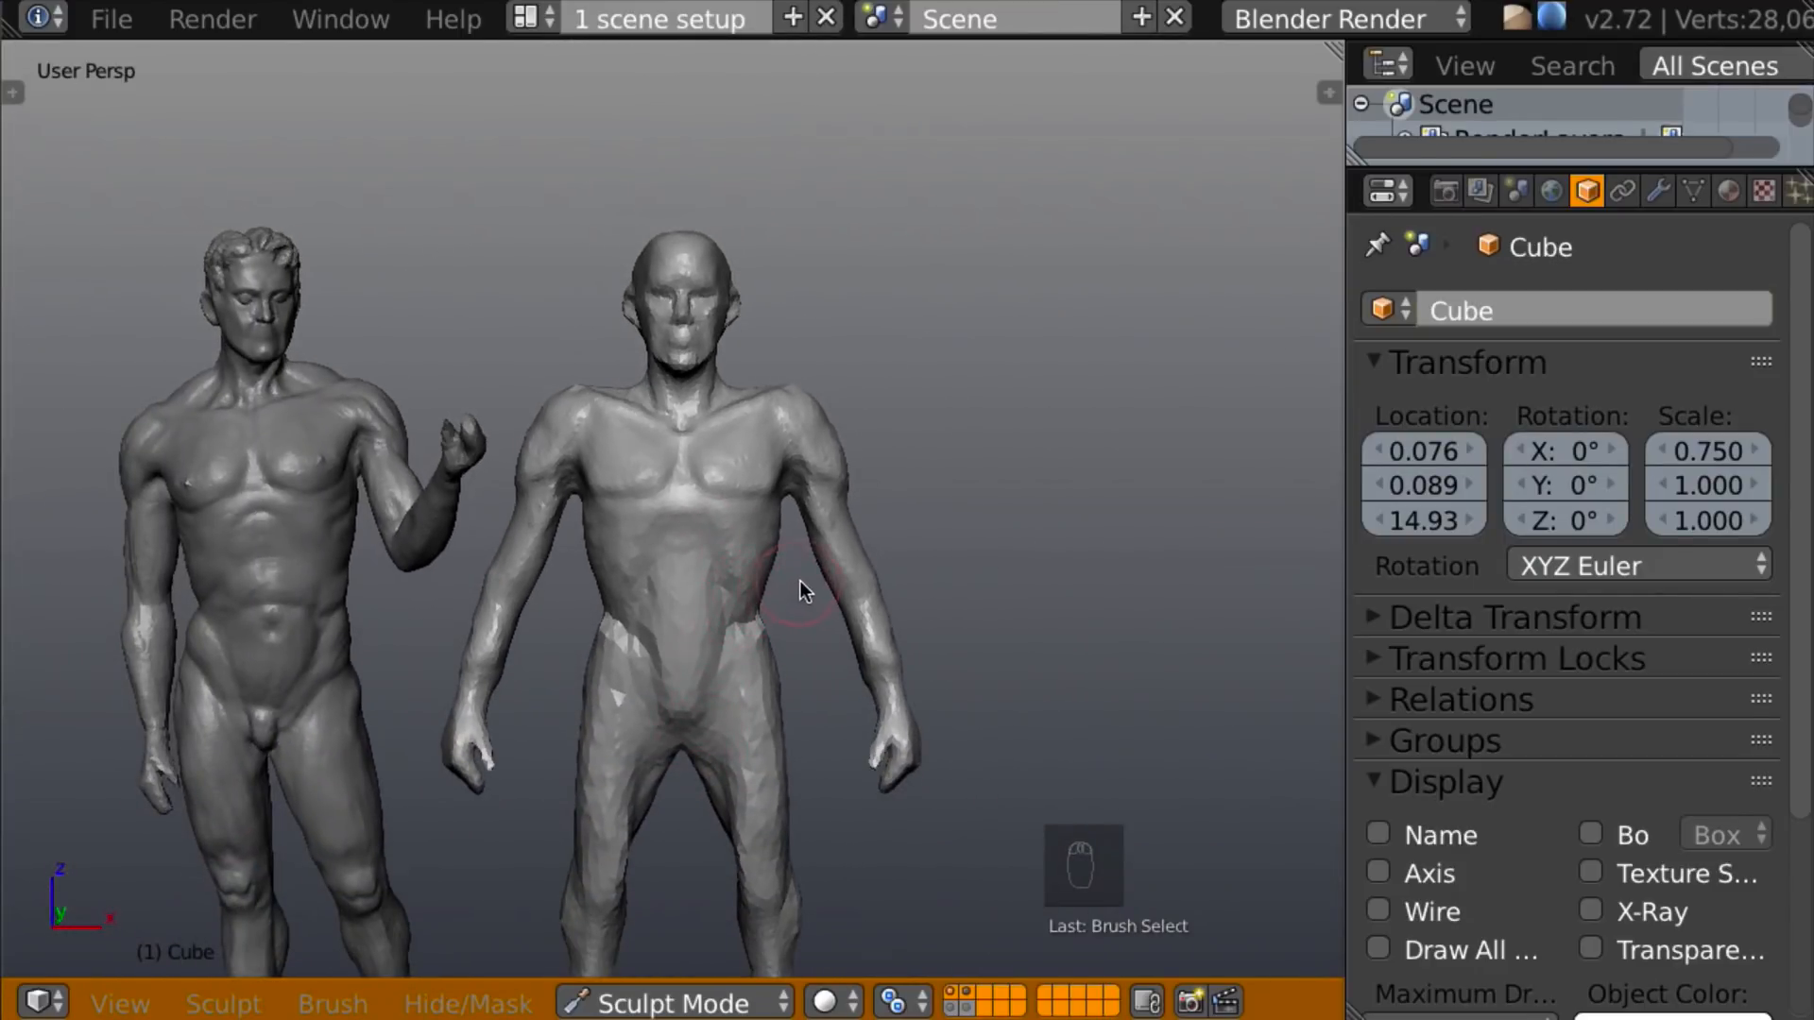
{"action": "scroll", "coordinate": [809, 560], "scroll_direction": "up", "scroll_amount": 2}
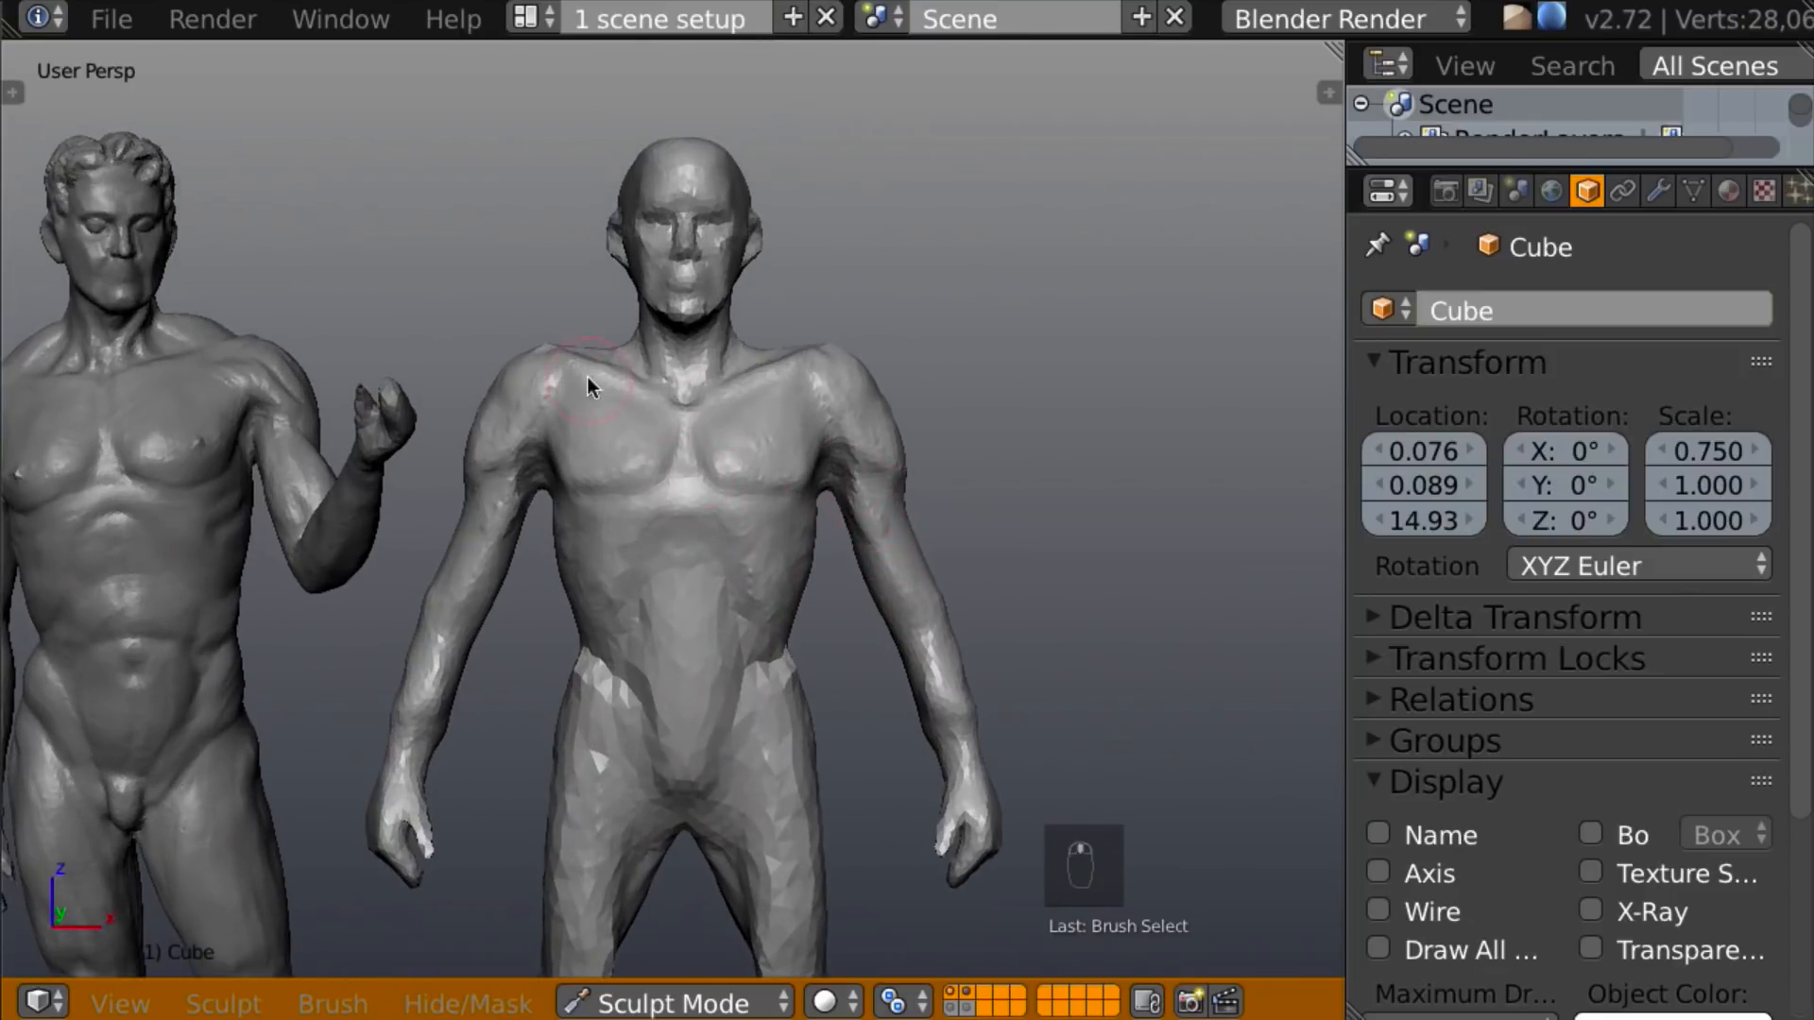
{"action": "mouse_move", "coordinate": [842, 512]}
{"action": "middle_mouse_down"}
{"action": "mouse_move", "coordinate": [1006, 501]}
{"action": "mouse_move", "coordinate": [1051, 470]}
{"action": "mouse_move", "coordinate": [1006, 558]}
{"action": "mouse_move", "coordinate": [1028, 540]}
{"action": "mouse_move", "coordinate": [985, 565]}
{"action": "mouse_move", "coordinate": [948, 684]}
{"action": "mouse_move", "coordinate": [818, 696]}
{"action": "mouse_move", "coordinate": [671, 590]}
{"action": "mouse_move", "coordinate": [1028, 537]}
{"action": "mouse_move", "coordinate": [958, 553]}
{"action": "middle_mouse_up"}
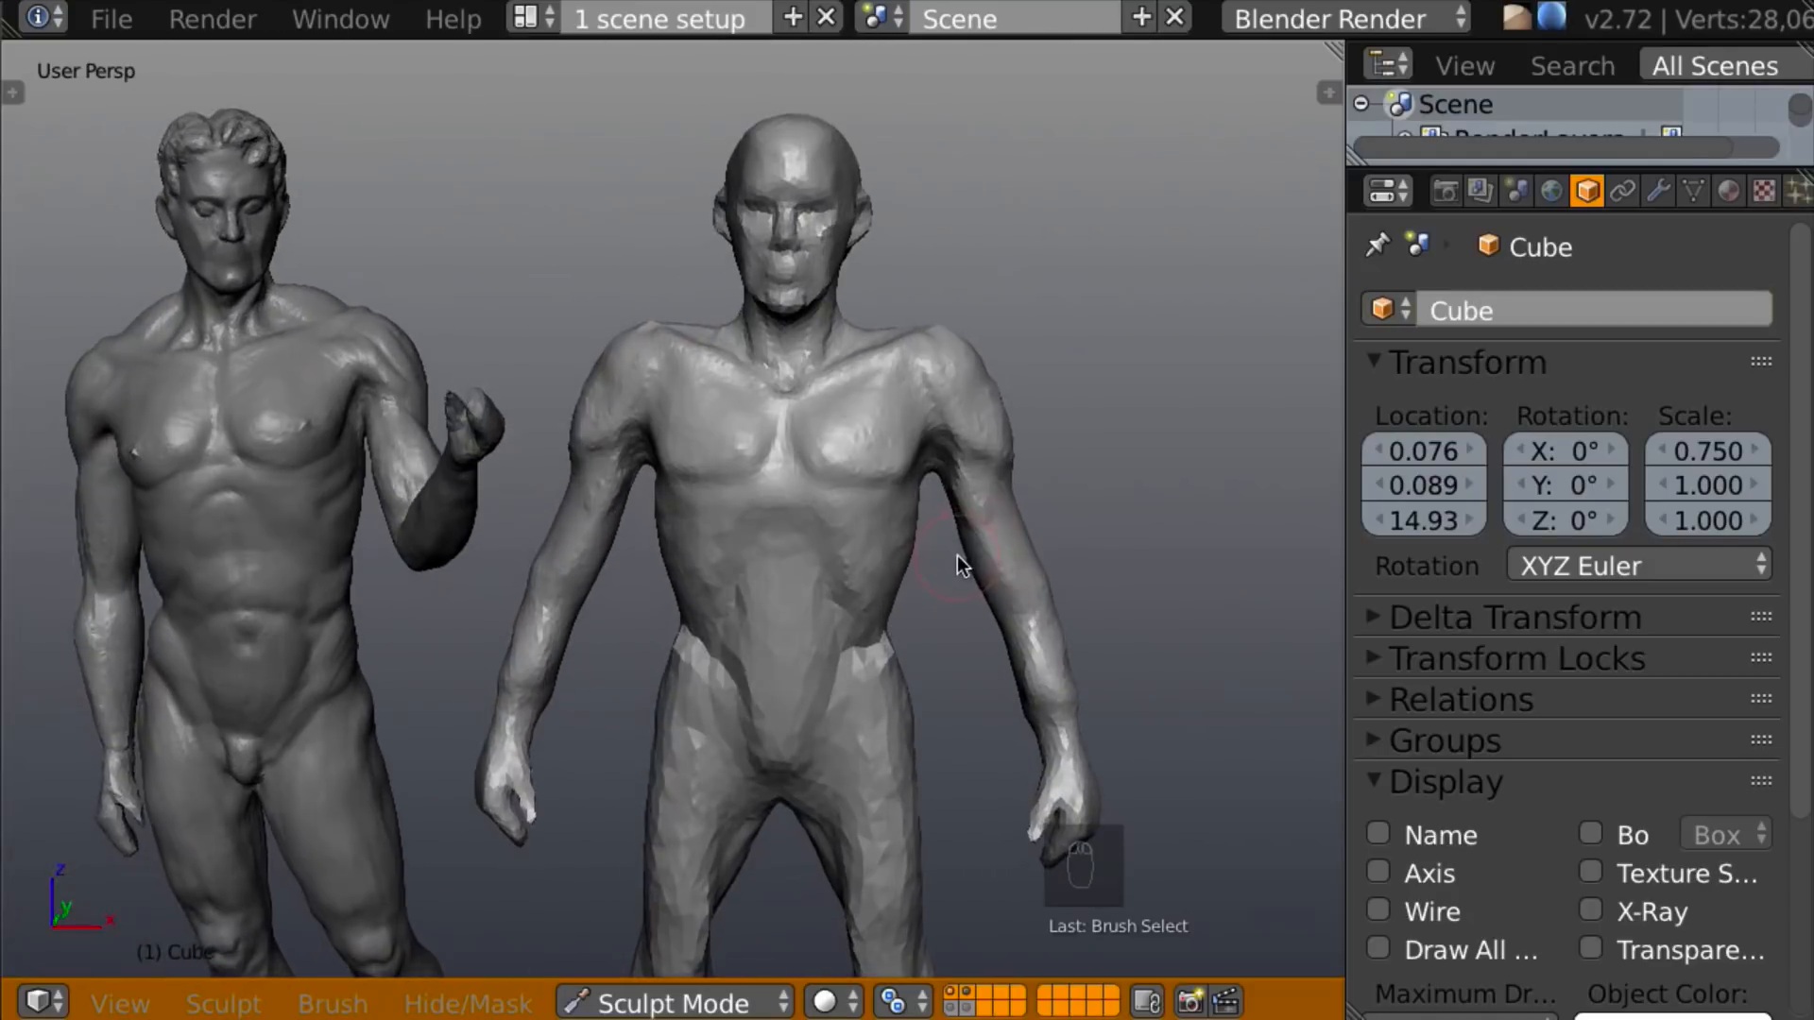
{"action": "scroll", "coordinate": [974, 529], "scroll_direction": "down", "scroll_amount": 2}
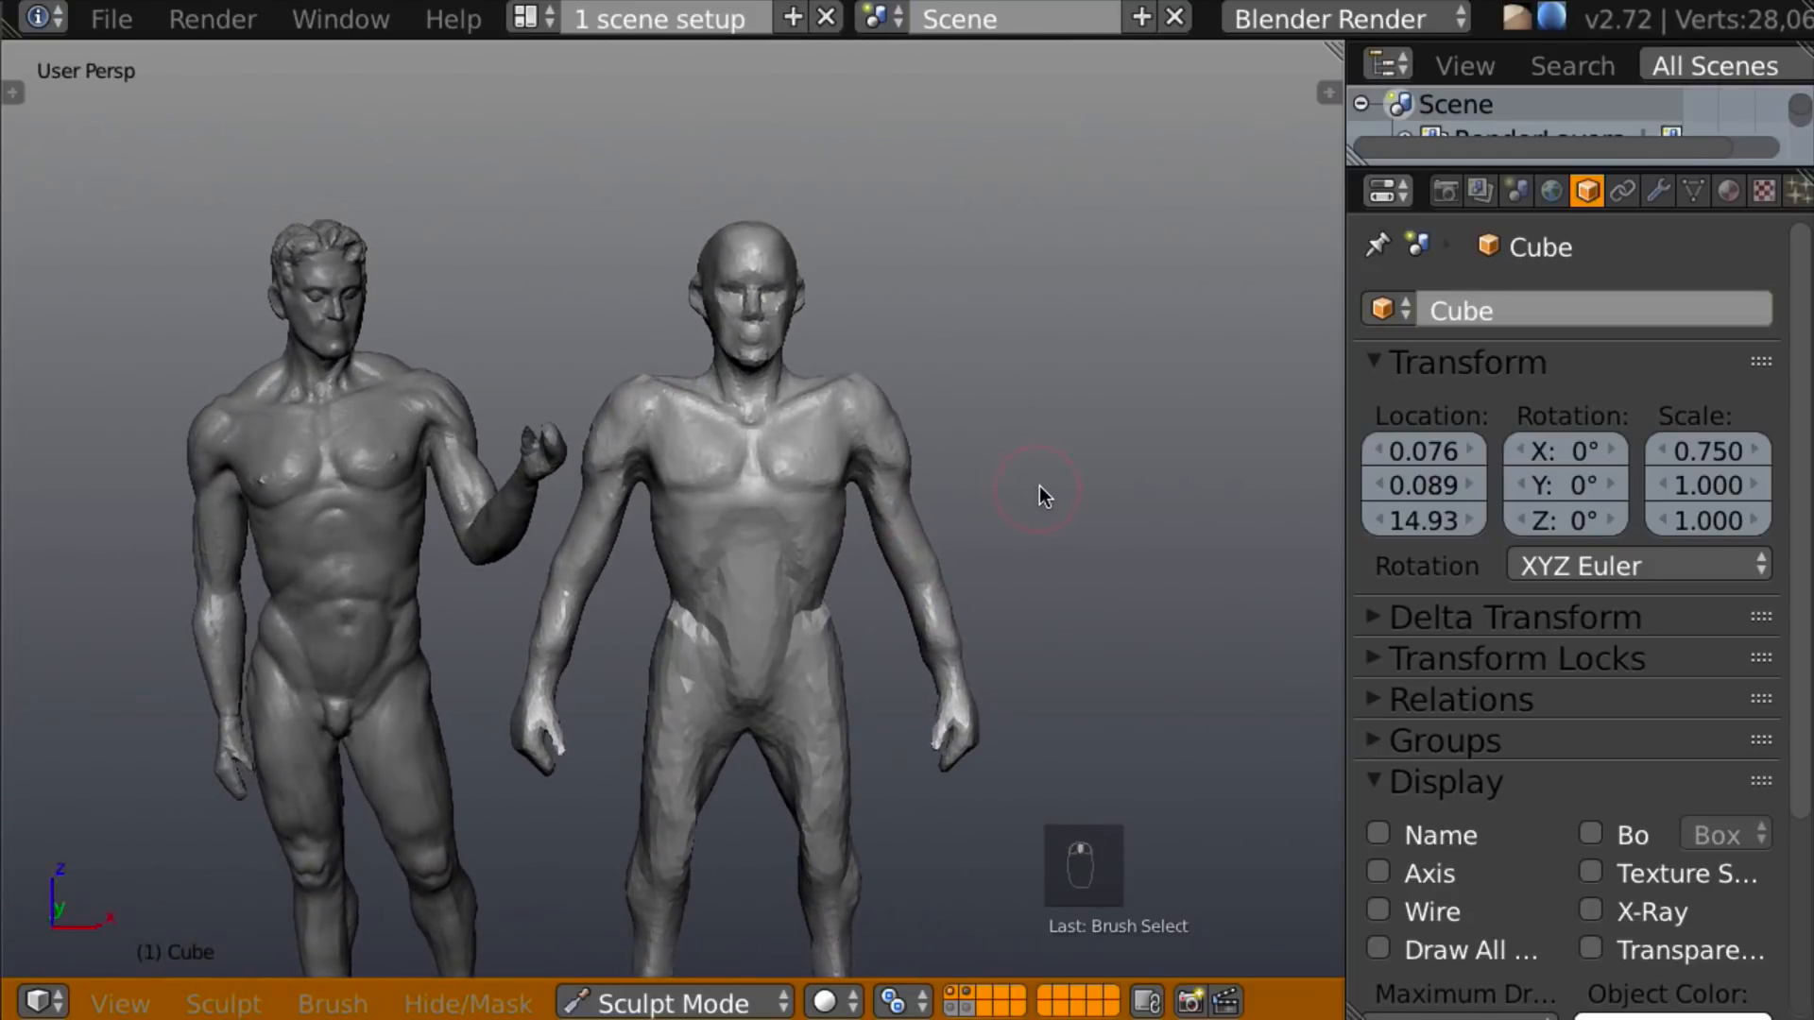
{"action": "mouse_move", "coordinate": [965, 474]}
{"action": "middle_mouse_down"}
{"action": "mouse_move", "coordinate": [944, 563]}
{"action": "mouse_move", "coordinate": [938, 537]}
{"action": "mouse_move", "coordinate": [914, 564]}
{"action": "mouse_move", "coordinate": [934, 542]}
{"action": "mouse_move", "coordinate": [928, 493]}
{"action": "mouse_move", "coordinate": [966, 450]}
{"action": "middle_mouse_up"}
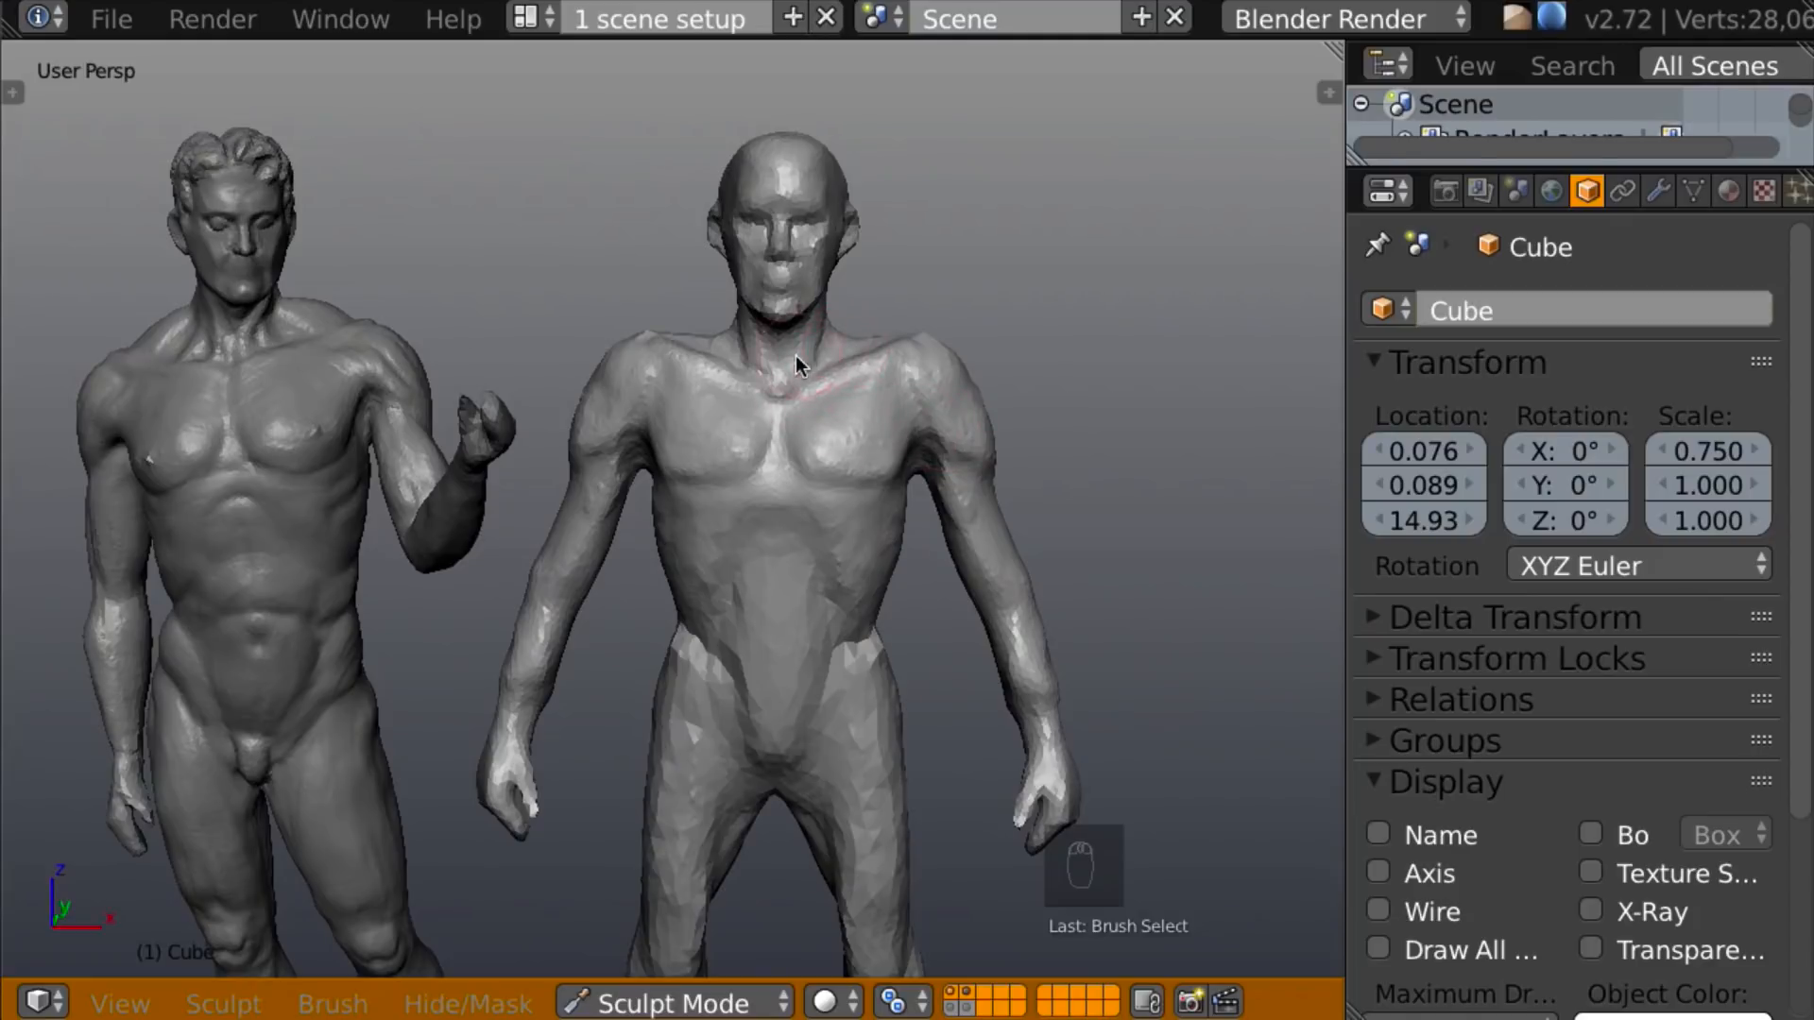
{"action": "mouse_move", "coordinate": [903, 333]}
{"action": "middle_mouse_down"}
{"action": "mouse_move", "coordinate": [794, 473]}
{"action": "mouse_move", "coordinate": [422, 456]}
{"action": "mouse_move", "coordinate": [903, 333]}
{"action": "mouse_move", "coordinate": [854, 325]}
{"action": "middle_mouse_up"}
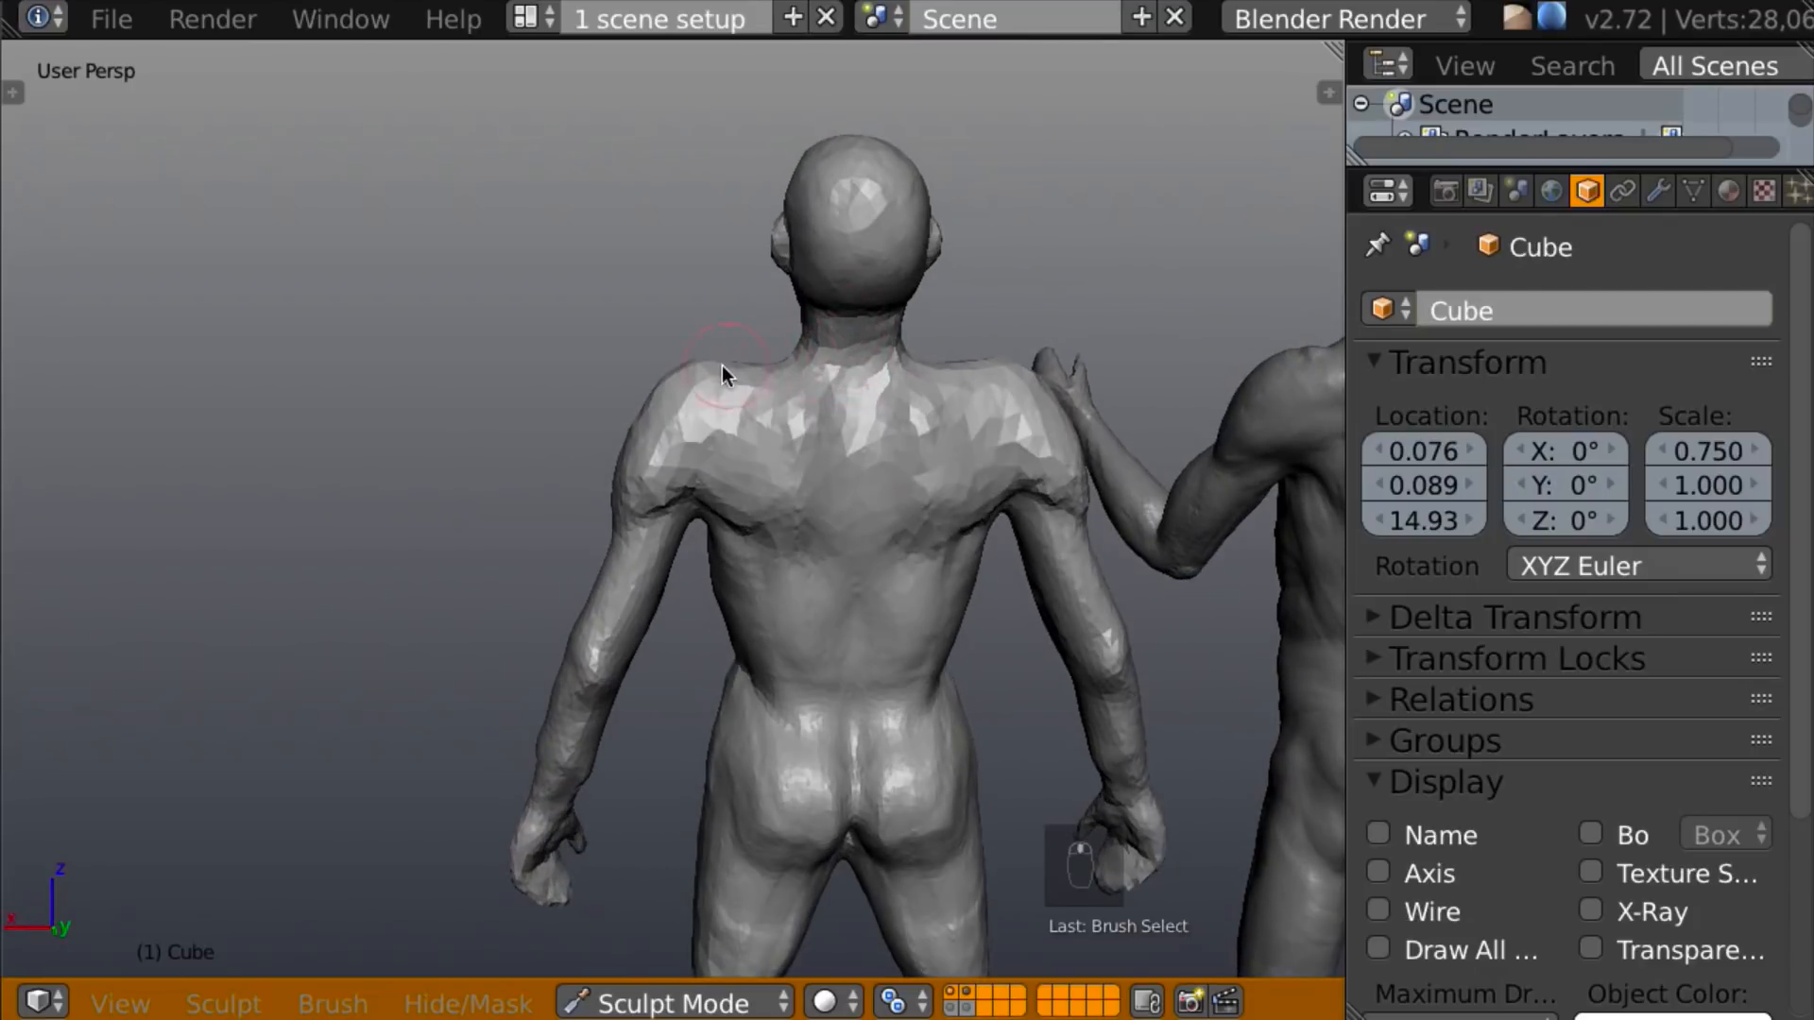
{"action": "mouse_move", "coordinate": [728, 371]}
{"action": "middle_mouse_down"}
{"action": "mouse_move", "coordinate": [858, 473]}
{"action": "mouse_move", "coordinate": [938, 434]}
{"action": "mouse_move", "coordinate": [869, 356]}
{"action": "mouse_move", "coordinate": [758, 419]}
{"action": "mouse_move", "coordinate": [985, 507]}
{"action": "mouse_move", "coordinate": [1266, 387]}
{"action": "middle_mouse_up"}
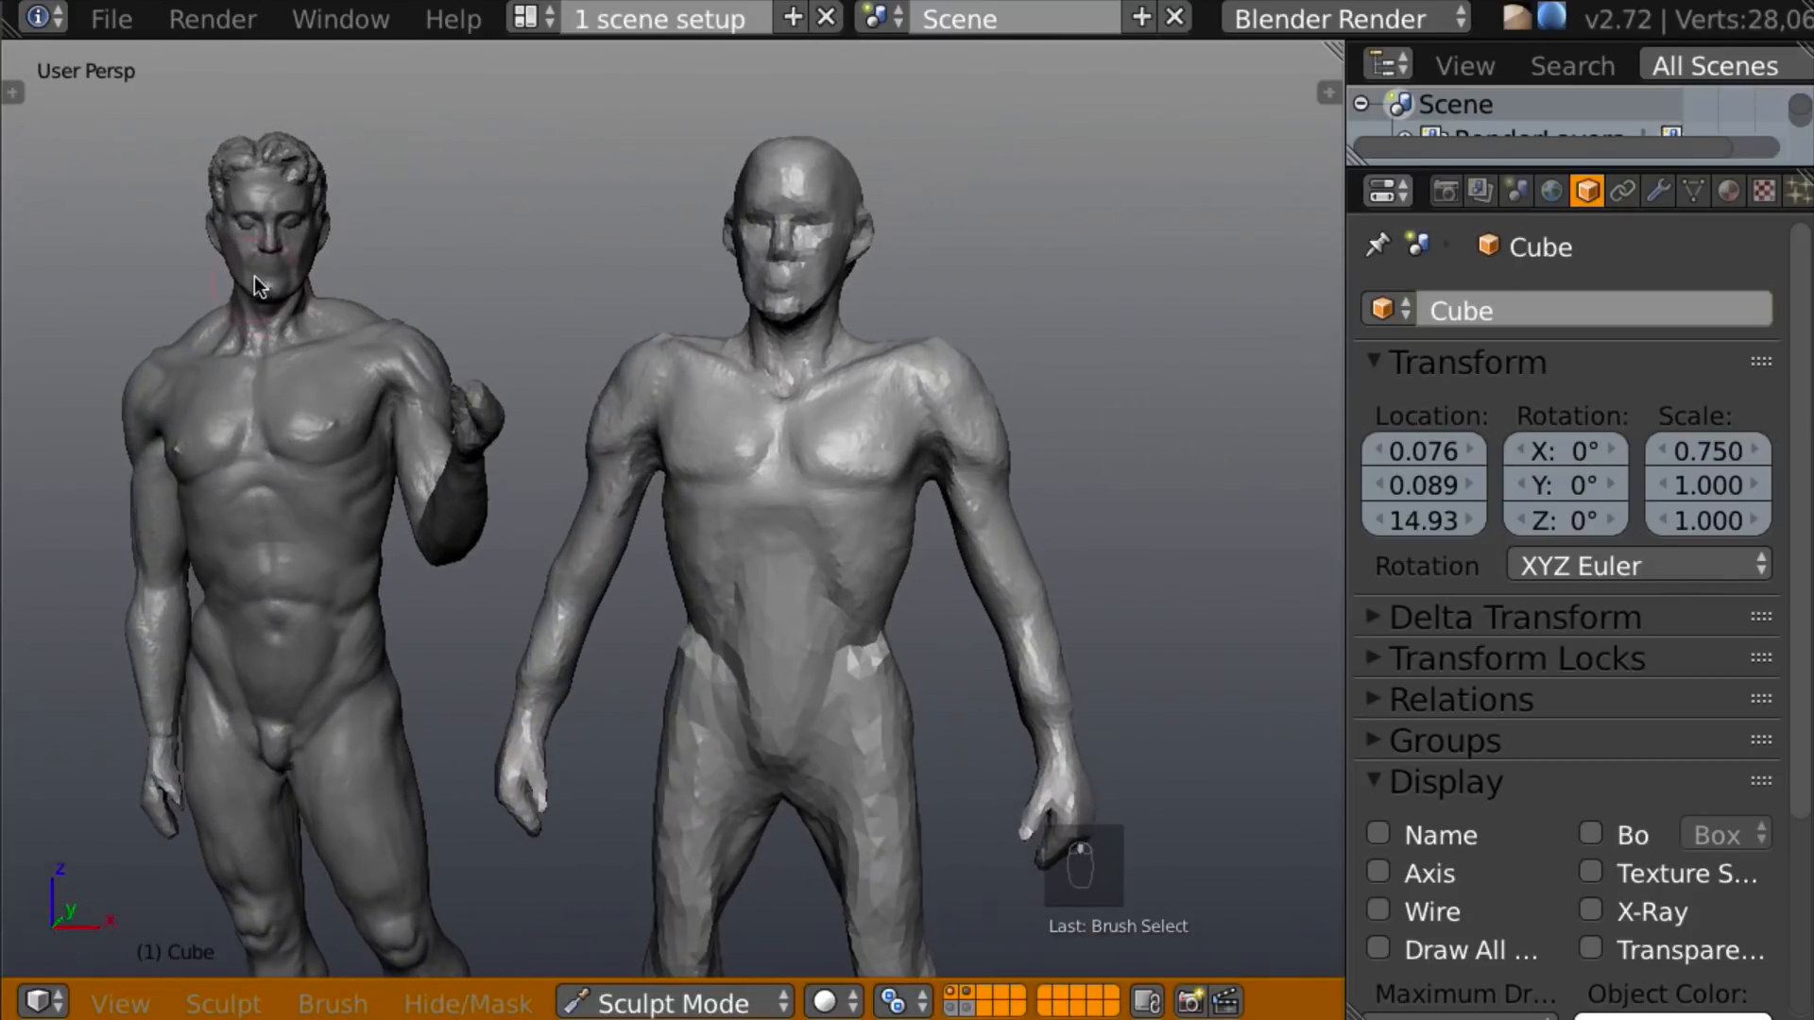
{"action": "mouse_move", "coordinate": [304, 314]}
{"action": "middle_mouse_down"}
{"action": "mouse_move", "coordinate": [230, 507]}
{"action": "mouse_move", "coordinate": [1033, 405]}
{"action": "mouse_move", "coordinate": [774, 485]}
{"action": "mouse_move", "coordinate": [723, 539]}
{"action": "middle_mouse_up"}
{"action": "mouse_move", "coordinate": [1109, 509]}
{"action": "middle_mouse_down"}
{"action": "mouse_move", "coordinate": [963, 534]}
{"action": "mouse_move", "coordinate": [1275, 433]}
{"action": "mouse_move", "coordinate": [948, 494]}
{"action": "mouse_move", "coordinate": [968, 513]}
{"action": "mouse_move", "coordinate": [569, 435]}
{"action": "middle_mouse_up"}
{"action": "middle_click_drag", "start_coordinate": [711, 416], "coordinate": [1052, 501]}
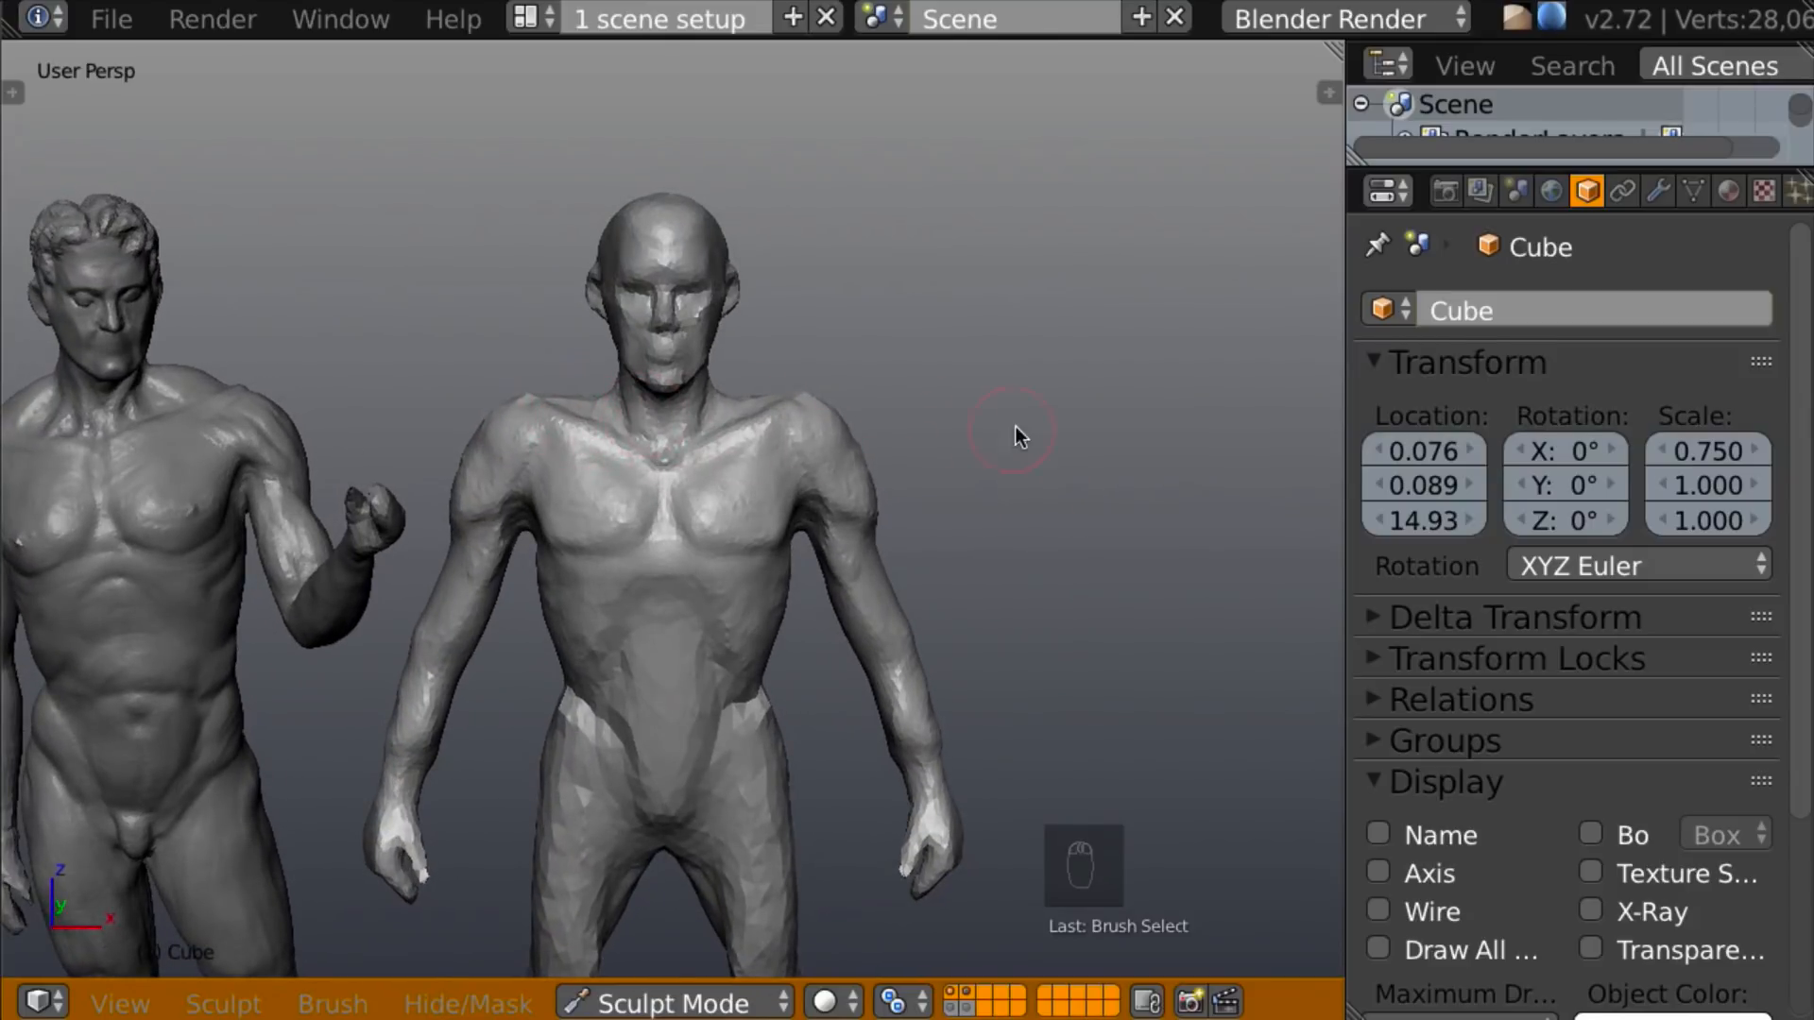
Shape the top of the shoulder between the neck and the deltoid.
{"action": "mouse_move", "coordinate": [1058, 447]}
{"action": "middle_mouse_down"}
{"action": "mouse_move", "coordinate": [996, 520]}
{"action": "mouse_move", "coordinate": [957, 504]}
{"action": "mouse_move", "coordinate": [859, 562]}
{"action": "mouse_move", "coordinate": [1054, 537]}
{"action": "mouse_move", "coordinate": [1085, 429]}
{"action": "mouse_move", "coordinate": [972, 405]}
{"action": "mouse_move", "coordinate": [990, 321]}
{"action": "middle_mouse_up"}
{"action": "middle_click_drag", "start_coordinate": [888, 288], "coordinate": [960, 352]}
{"action": "mouse_move", "coordinate": [868, 283]}
{"action": "left_mouse_down"}
{"action": "mouse_move", "coordinate": [790, 391]}
{"action": "mouse_move", "coordinate": [838, 332]}
{"action": "left_mouse_up"}
{"action": "mouse_move", "coordinate": [838, 331]}
{"action": "middle_mouse_down"}
{"action": "mouse_move", "coordinate": [1016, 434]}
{"action": "mouse_move", "coordinate": [713, 452]}
{"action": "middle_mouse_up"}
{"action": "mouse_move", "coordinate": [822, 417]}
{"action": "middle_mouse_down"}
{"action": "mouse_move", "coordinate": [928, 462]}
{"action": "mouse_move", "coordinate": [886, 455]}
{"action": "middle_mouse_up"}
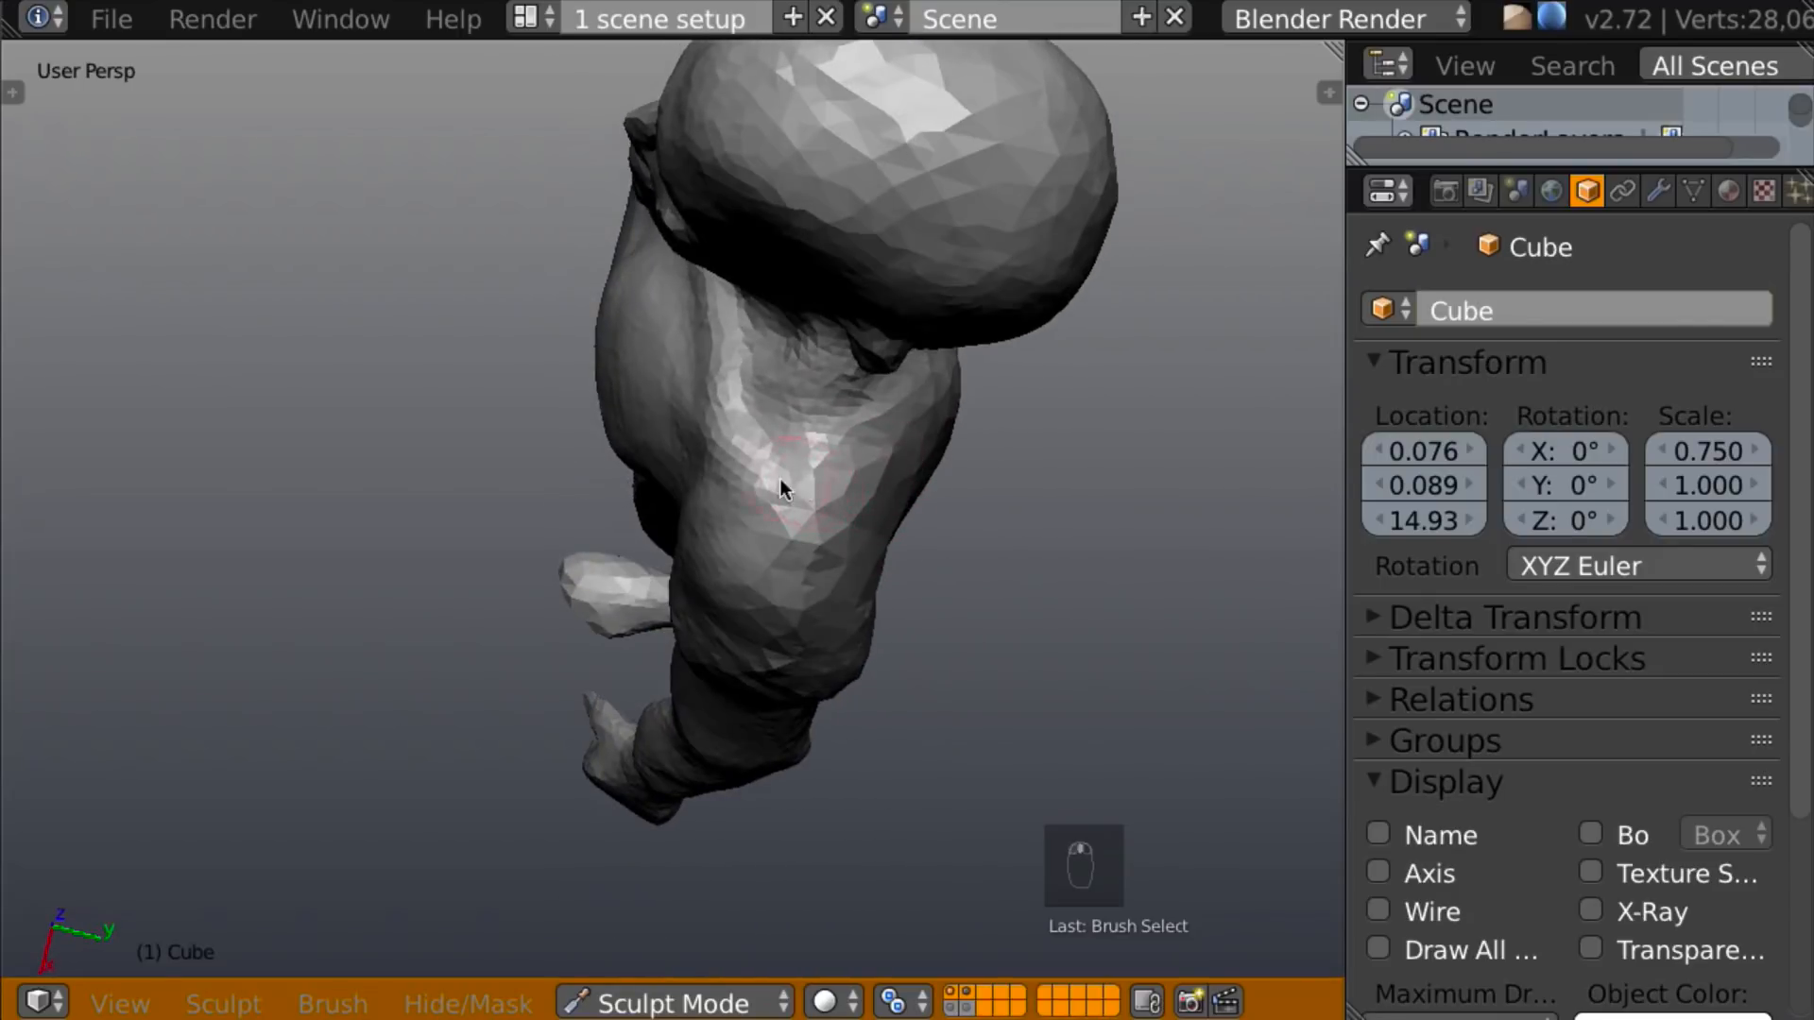
{"action": "key", "text": "x"}
{"action": "mouse_move", "coordinate": [775, 501]}
{"action": "middle_mouse_down"}
{"action": "mouse_move", "coordinate": [1032, 365]}
{"action": "mouse_move", "coordinate": [899, 349]}
{"action": "mouse_move", "coordinate": [859, 478]}
{"action": "mouse_move", "coordinate": [735, 549]}
{"action": "mouse_move", "coordinate": [699, 472]}
{"action": "middle_mouse_up"}
Build up the upper back at the base of the neck and the nape with the Clay brush.
{"action": "key", "text": "c"}
{"action": "mouse_move", "coordinate": [798, 413]}
{"action": "middle_mouse_down"}
{"action": "mouse_move", "coordinate": [793, 559]}
{"action": "mouse_move", "coordinate": [757, 437]}
{"action": "mouse_move", "coordinate": [827, 412]}
{"action": "mouse_move", "coordinate": [913, 429]}
{"action": "mouse_move", "coordinate": [924, 285]}
{"action": "middle_mouse_up"}
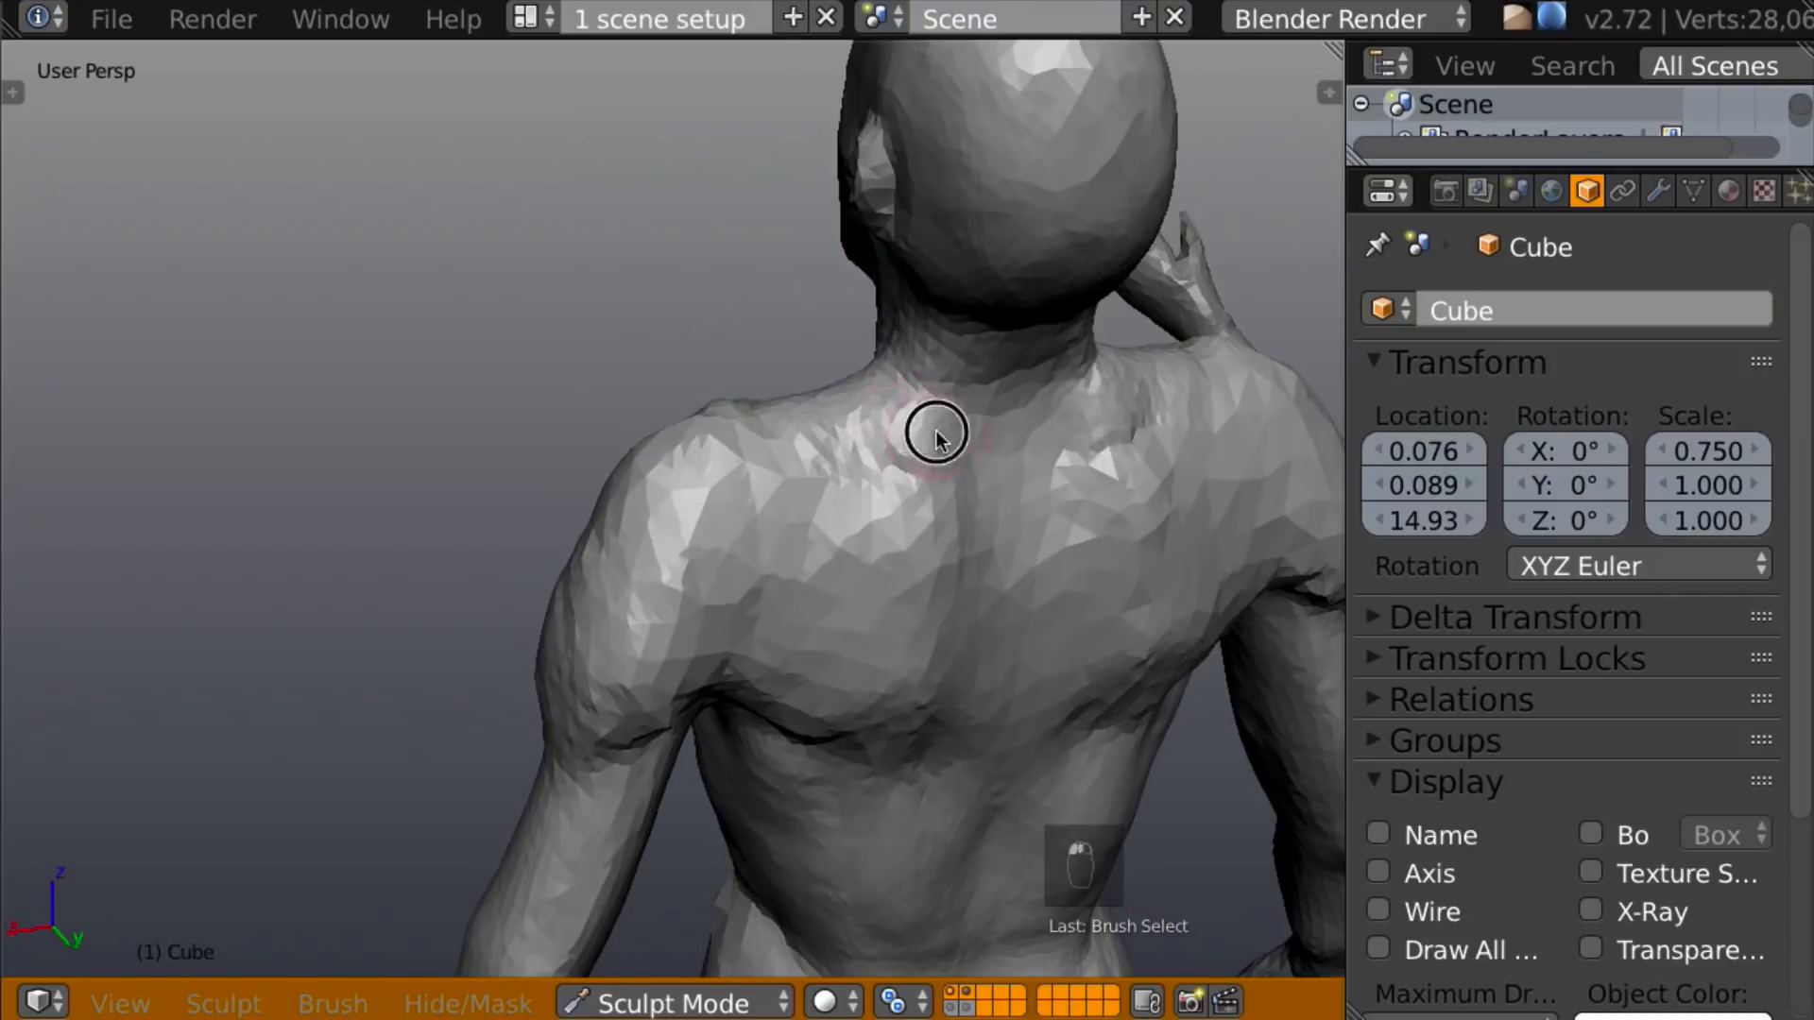
{"action": "middle_click_drag", "start_coordinate": [948, 428], "coordinate": [872, 312]}
{"action": "mouse_move", "coordinate": [982, 347]}
{"action": "middle_mouse_down"}
{"action": "mouse_move", "coordinate": [1278, 387]}
{"action": "mouse_move", "coordinate": [1096, 403]}
{"action": "middle_mouse_up"}
{"action": "key", "text": "c"}
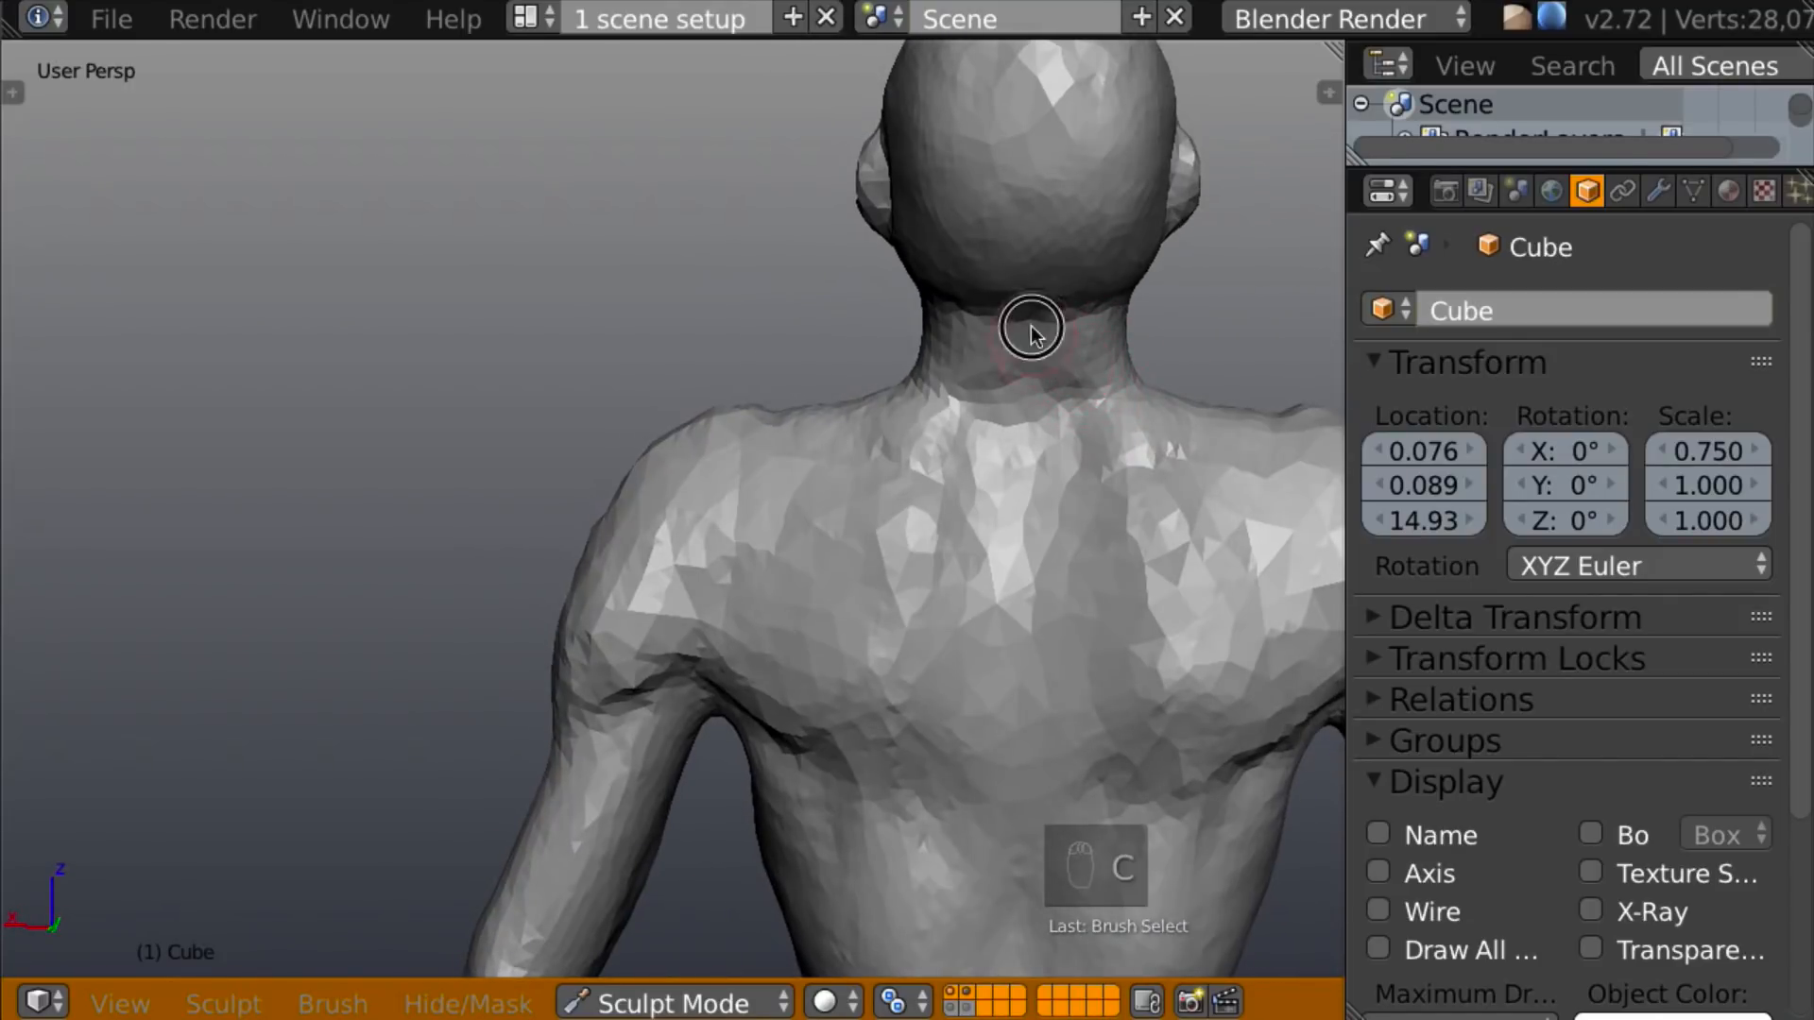
{"action": "left_click_drag", "start_coordinate": [1037, 336], "coordinate": [1030, 348]}
Carve the spine groove from the nape down to between the shoulder blades with the Crease brush.
{"action": "key", "text": "shift+c"}
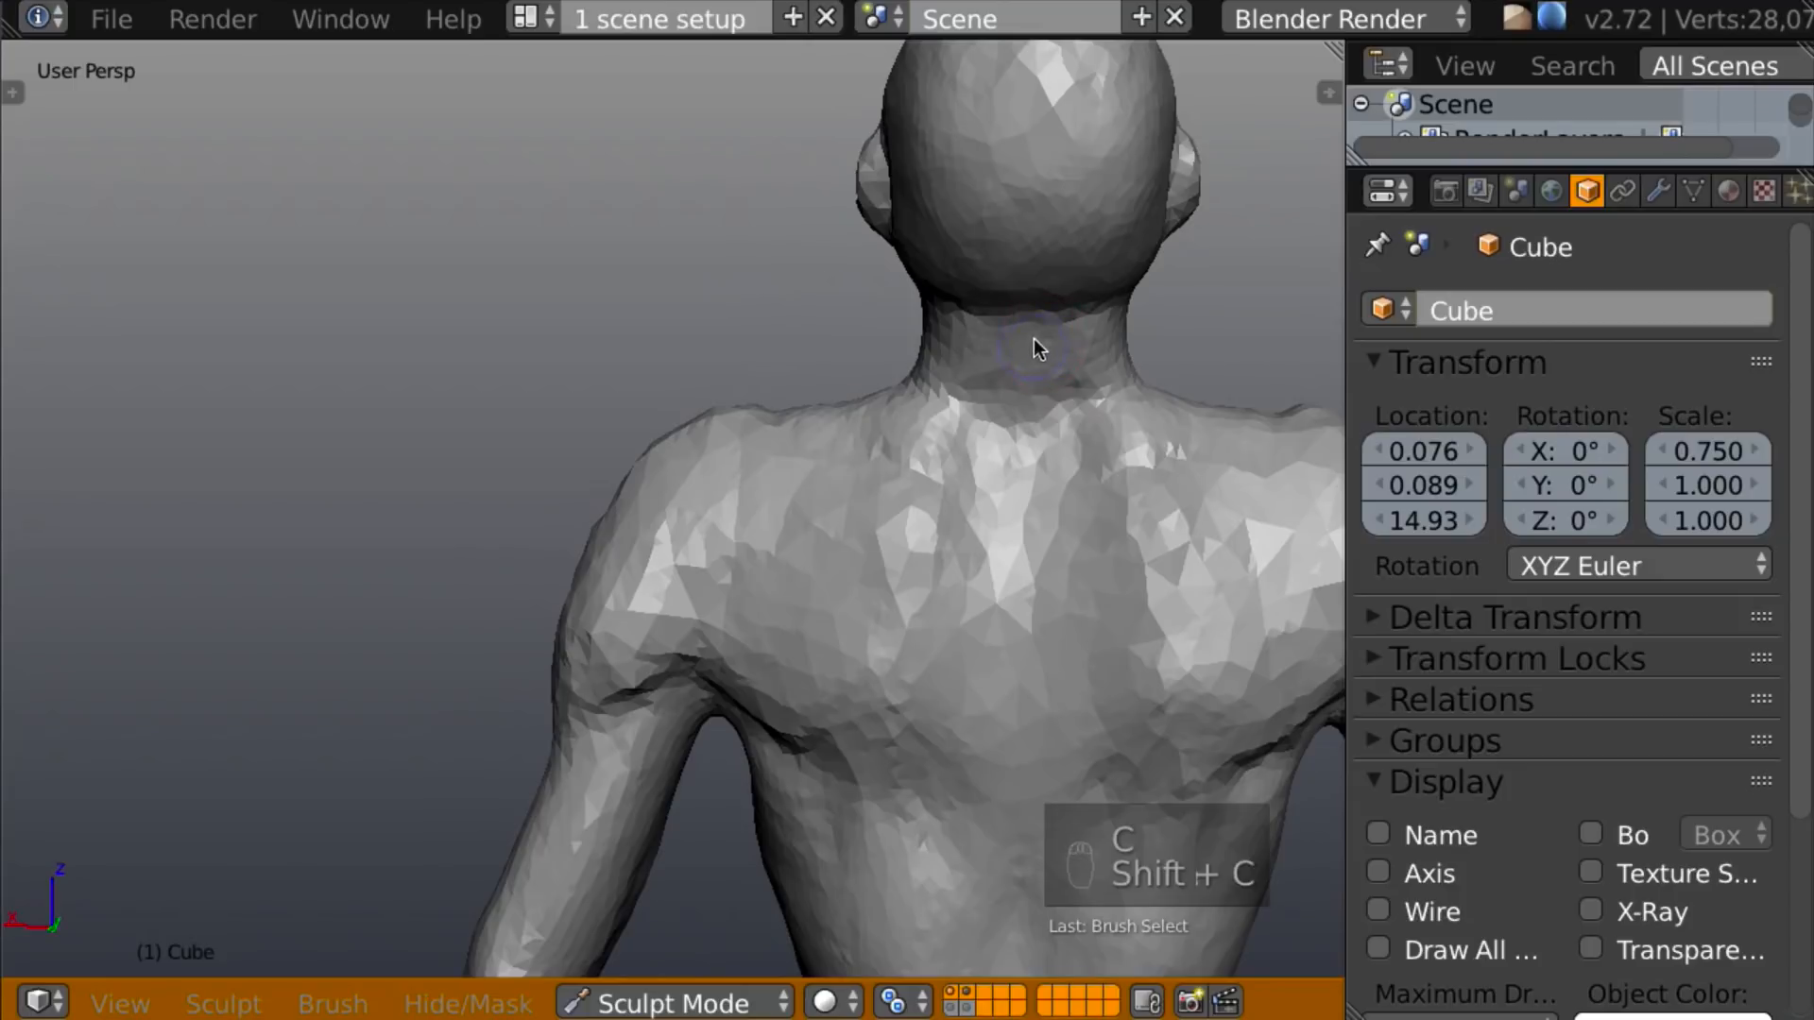
{"action": "mouse_move", "coordinate": [1012, 331]}
{"action": "left_mouse_down"}
{"action": "mouse_move", "coordinate": [1026, 452]}
{"action": "mouse_move", "coordinate": [1007, 633]}
{"action": "left_mouse_up"}
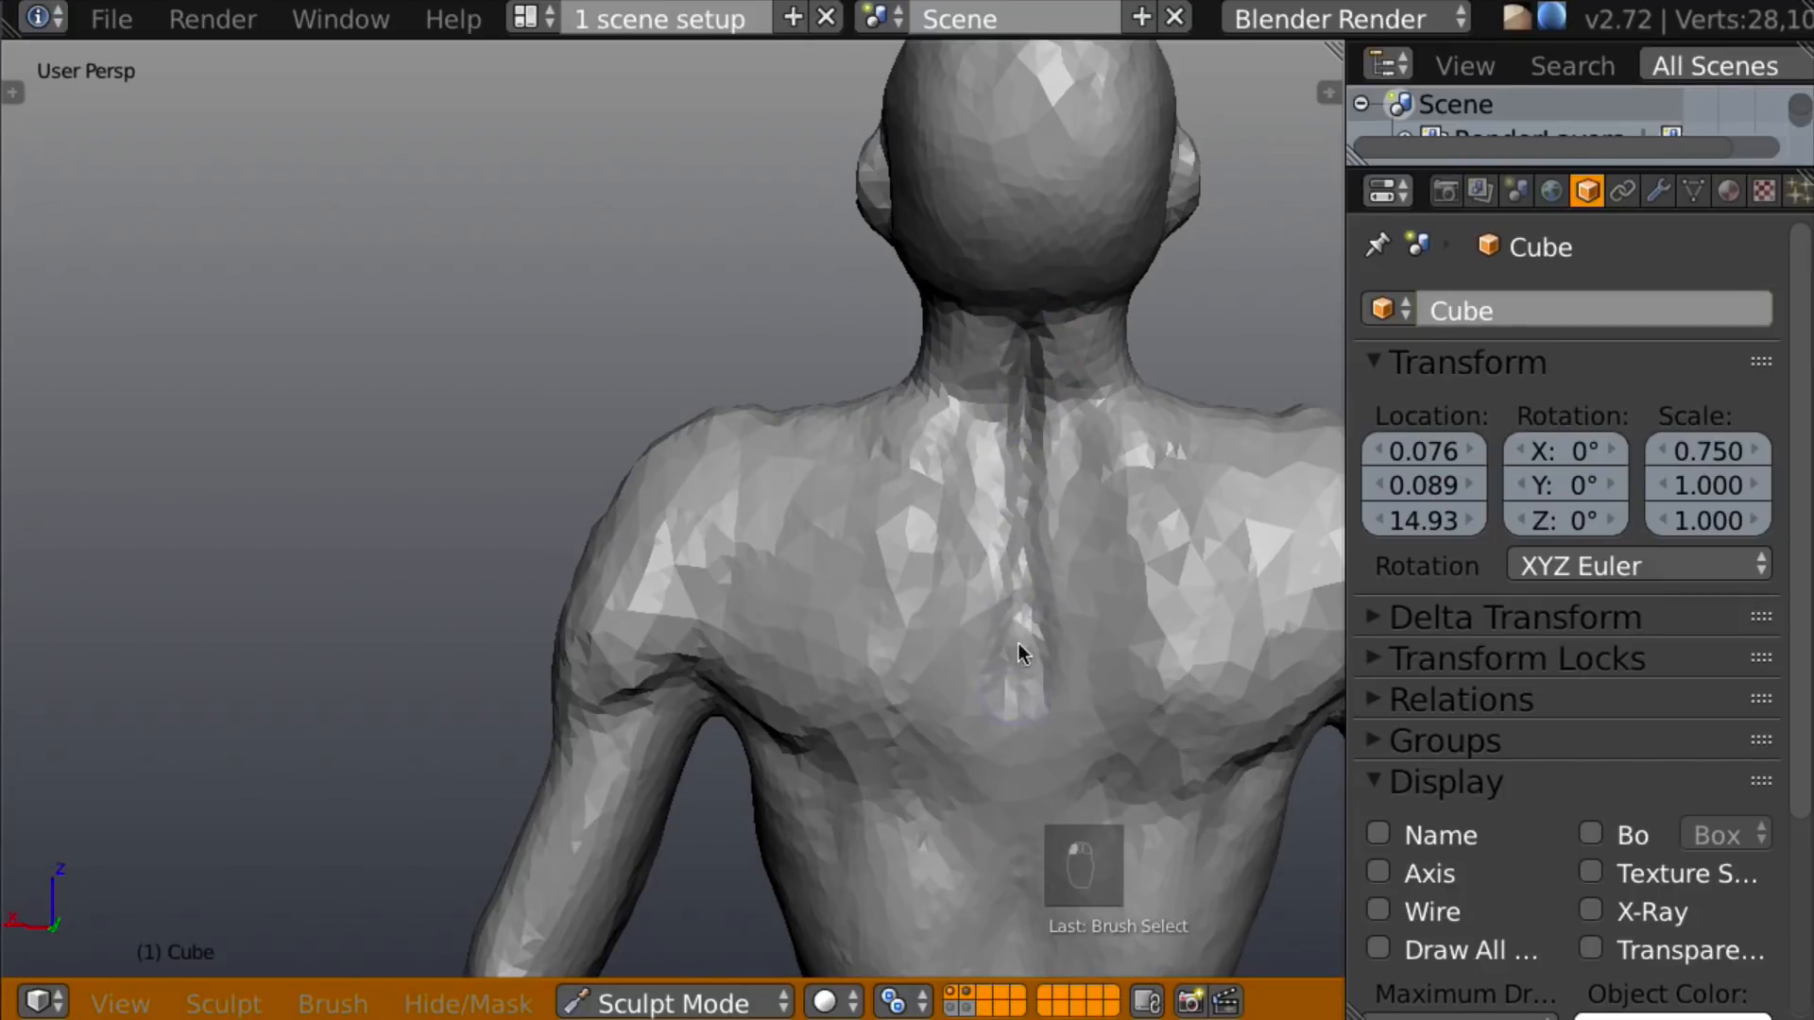
{"action": "mouse_move", "coordinate": [1016, 415]}
{"action": "left_mouse_down"}
{"action": "mouse_move", "coordinate": [1000, 401]}
{"action": "mouse_move", "coordinate": [992, 437]}
{"action": "mouse_move", "coordinate": [1021, 506]}
{"action": "left_mouse_up"}
{"action": "mouse_move", "coordinate": [1130, 416]}
{"action": "middle_mouse_down"}
{"action": "mouse_move", "coordinate": [1170, 468]}
{"action": "mouse_move", "coordinate": [1142, 419]}
{"action": "middle_mouse_up"}
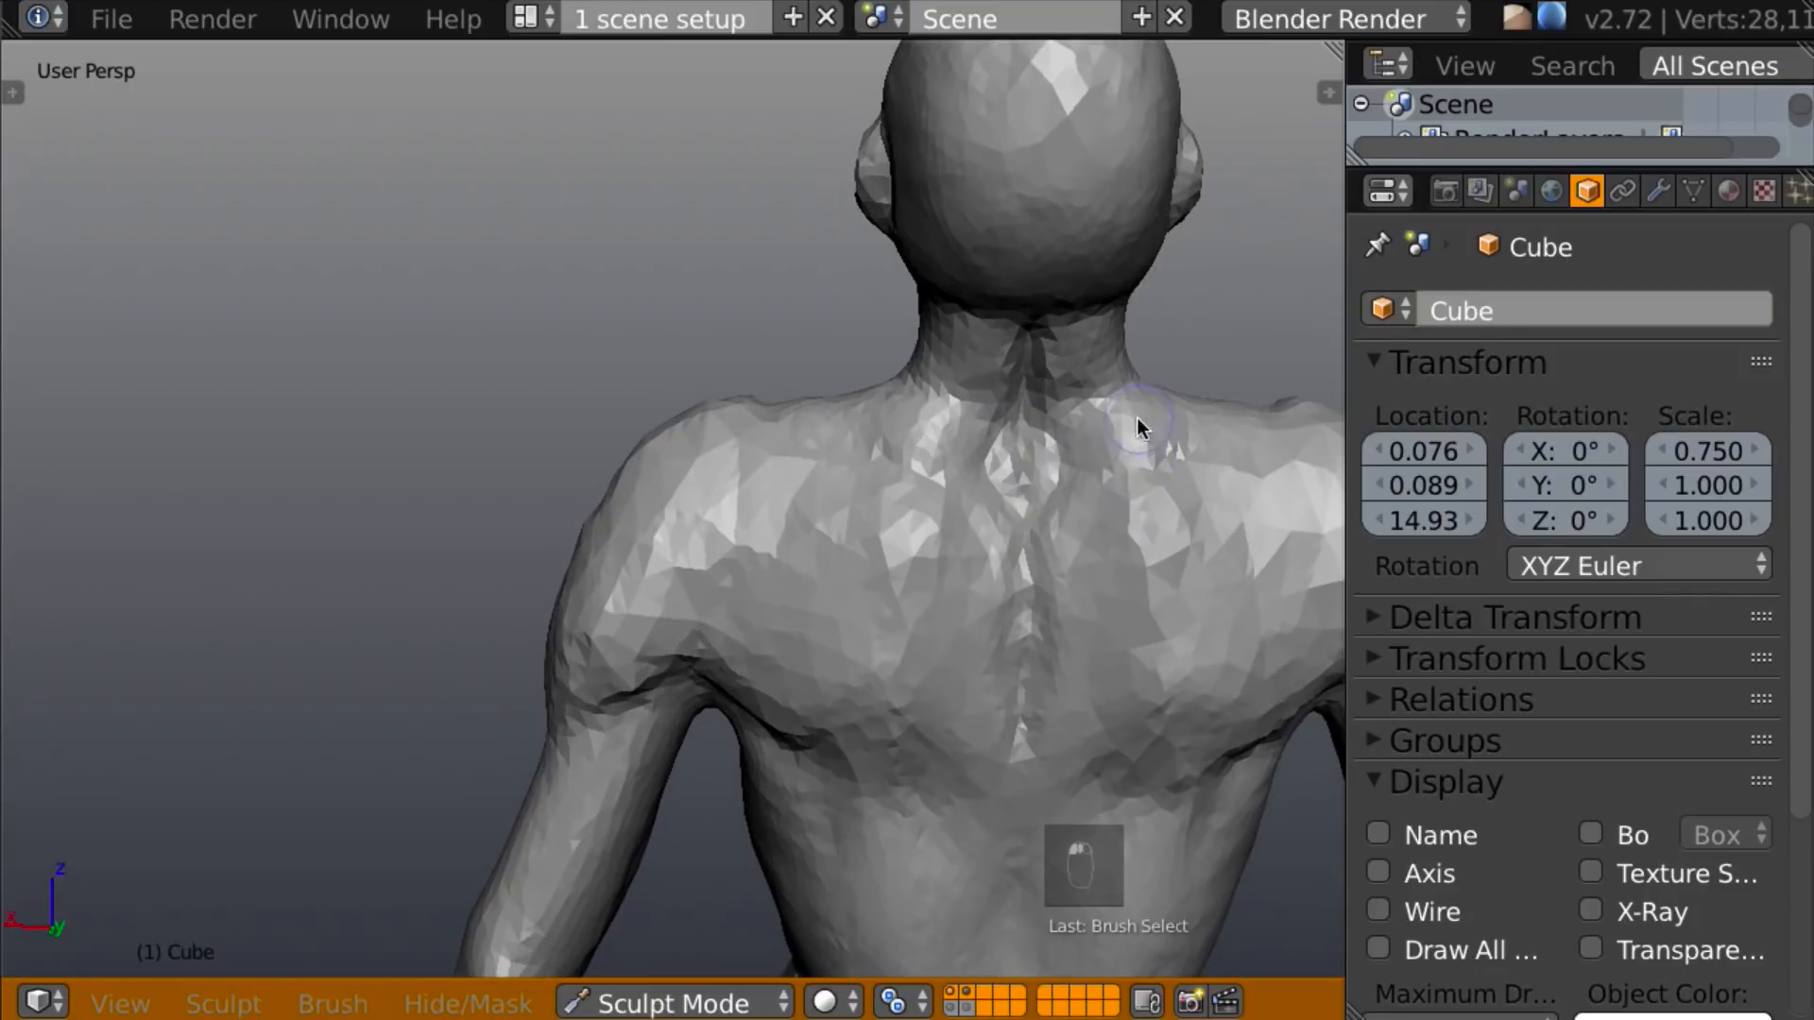
{"action": "left_click_drag", "start_coordinate": [1027, 461], "coordinate": [1029, 438]}
{"action": "mouse_move", "coordinate": [1029, 437]}
{"action": "middle_mouse_down"}
{"action": "mouse_move", "coordinate": [1335, 396]}
{"action": "mouse_move", "coordinate": [1118, 406]}
{"action": "mouse_move", "coordinate": [1020, 475]}
{"action": "mouse_move", "coordinate": [1012, 399]}
{"action": "middle_mouse_up"}
Build up the muscles beside the nape and the vertebra bump at the base of the neck with the Clay brush.
{"action": "key", "text": "c"}
{"action": "mouse_move", "coordinate": [1004, 346]}
{"action": "left_mouse_down"}
{"action": "mouse_move", "coordinate": [998, 371]}
{"action": "mouse_move", "coordinate": [991, 324]}
{"action": "mouse_move", "coordinate": [971, 381]}
{"action": "left_mouse_up"}
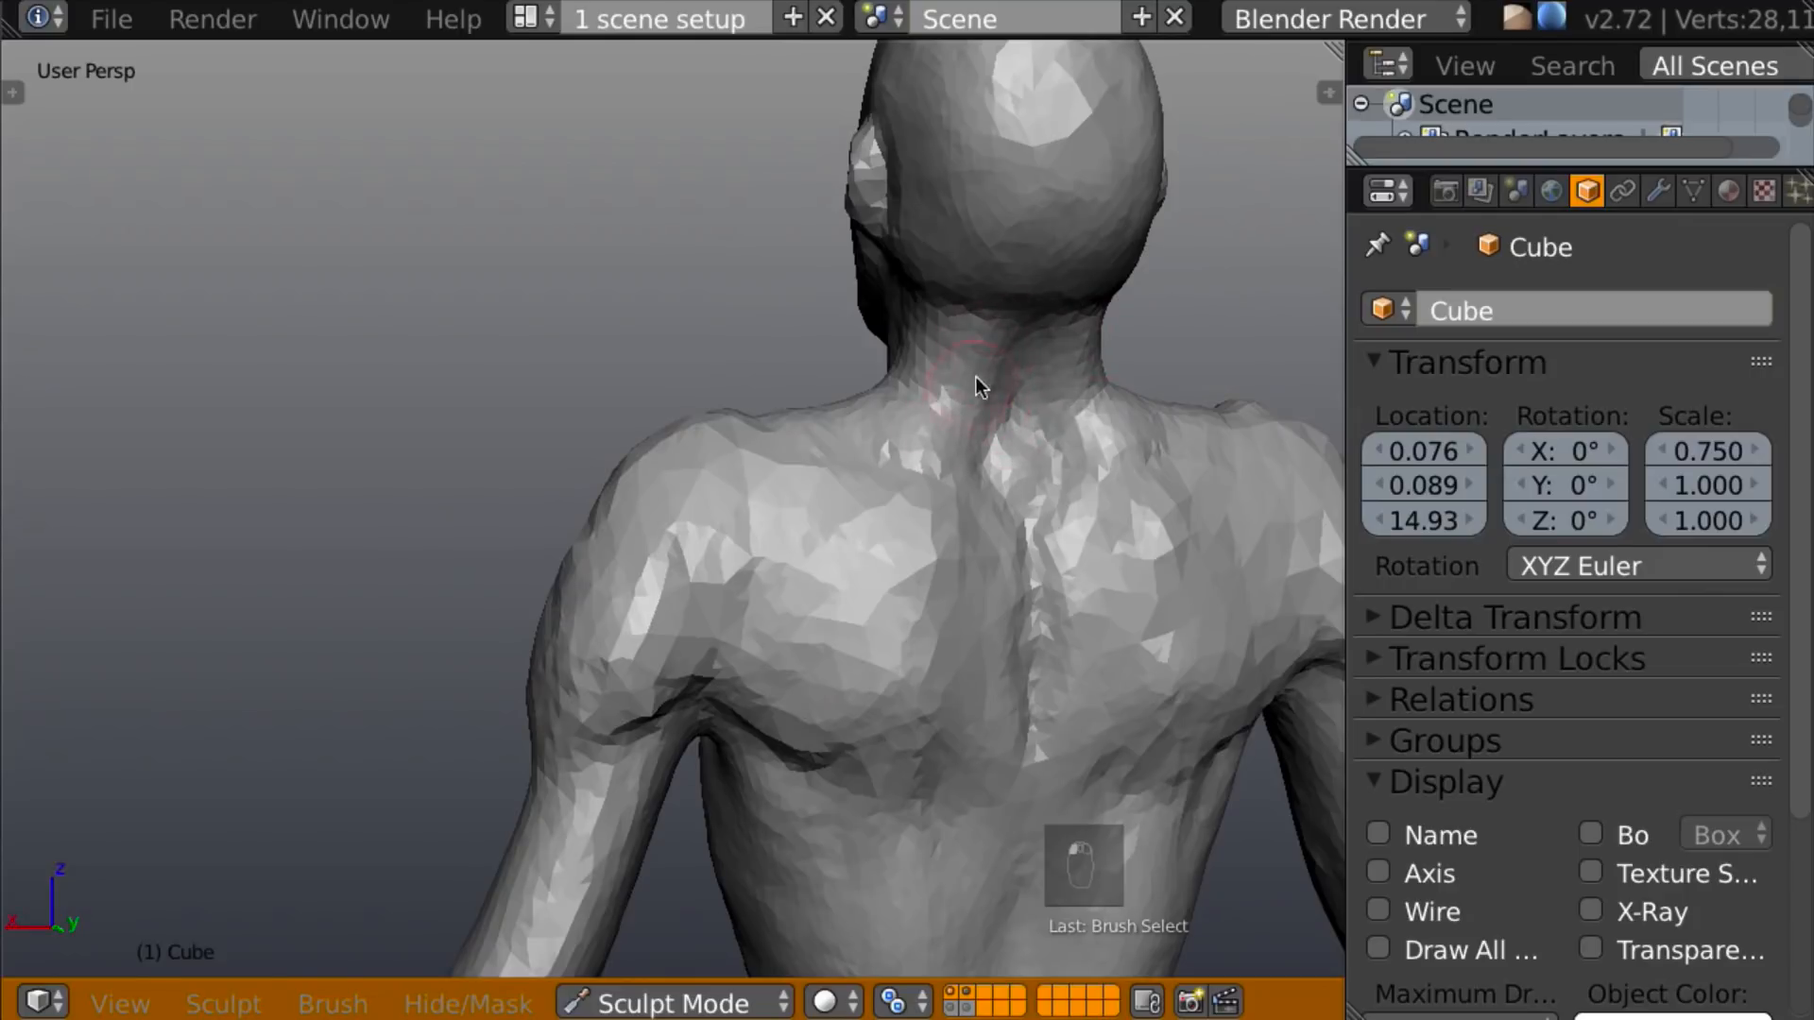
{"action": "middle_click_drag", "start_coordinate": [972, 382], "coordinate": [974, 376]}
{"action": "left_click_drag", "start_coordinate": [973, 376], "coordinate": [972, 452]}
{"action": "mouse_move", "coordinate": [971, 452]}
{"action": "middle_mouse_down"}
{"action": "mouse_move", "coordinate": [944, 427]}
{"action": "mouse_move", "coordinate": [877, 427]}
{"action": "mouse_move", "coordinate": [900, 334]}
{"action": "mouse_move", "coordinate": [839, 421]}
{"action": "mouse_move", "coordinate": [964, 425]}
{"action": "mouse_move", "coordinate": [952, 384]}
{"action": "mouse_move", "coordinate": [875, 409]}
{"action": "mouse_move", "coordinate": [968, 421]}
{"action": "middle_mouse_up"}
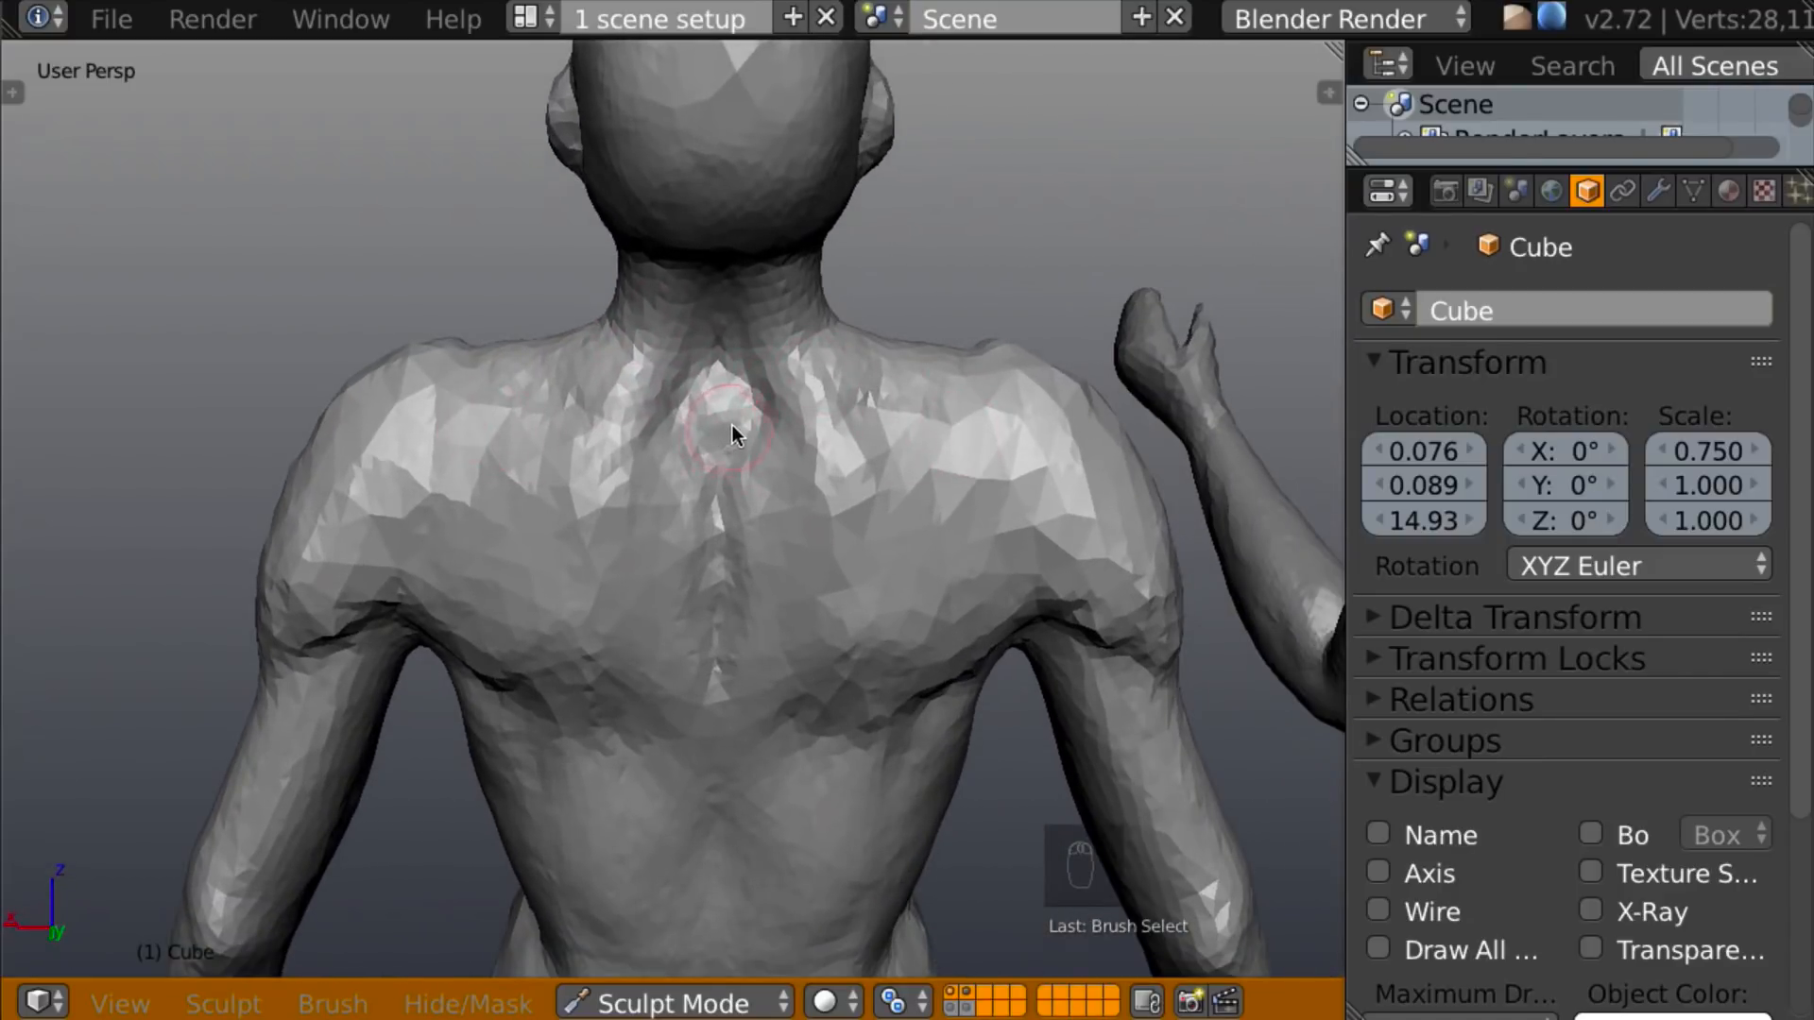
Mark the upper ridge and inner border of the shoulder blade with the Crease brush.
{"action": "key", "text": "shift+c"}
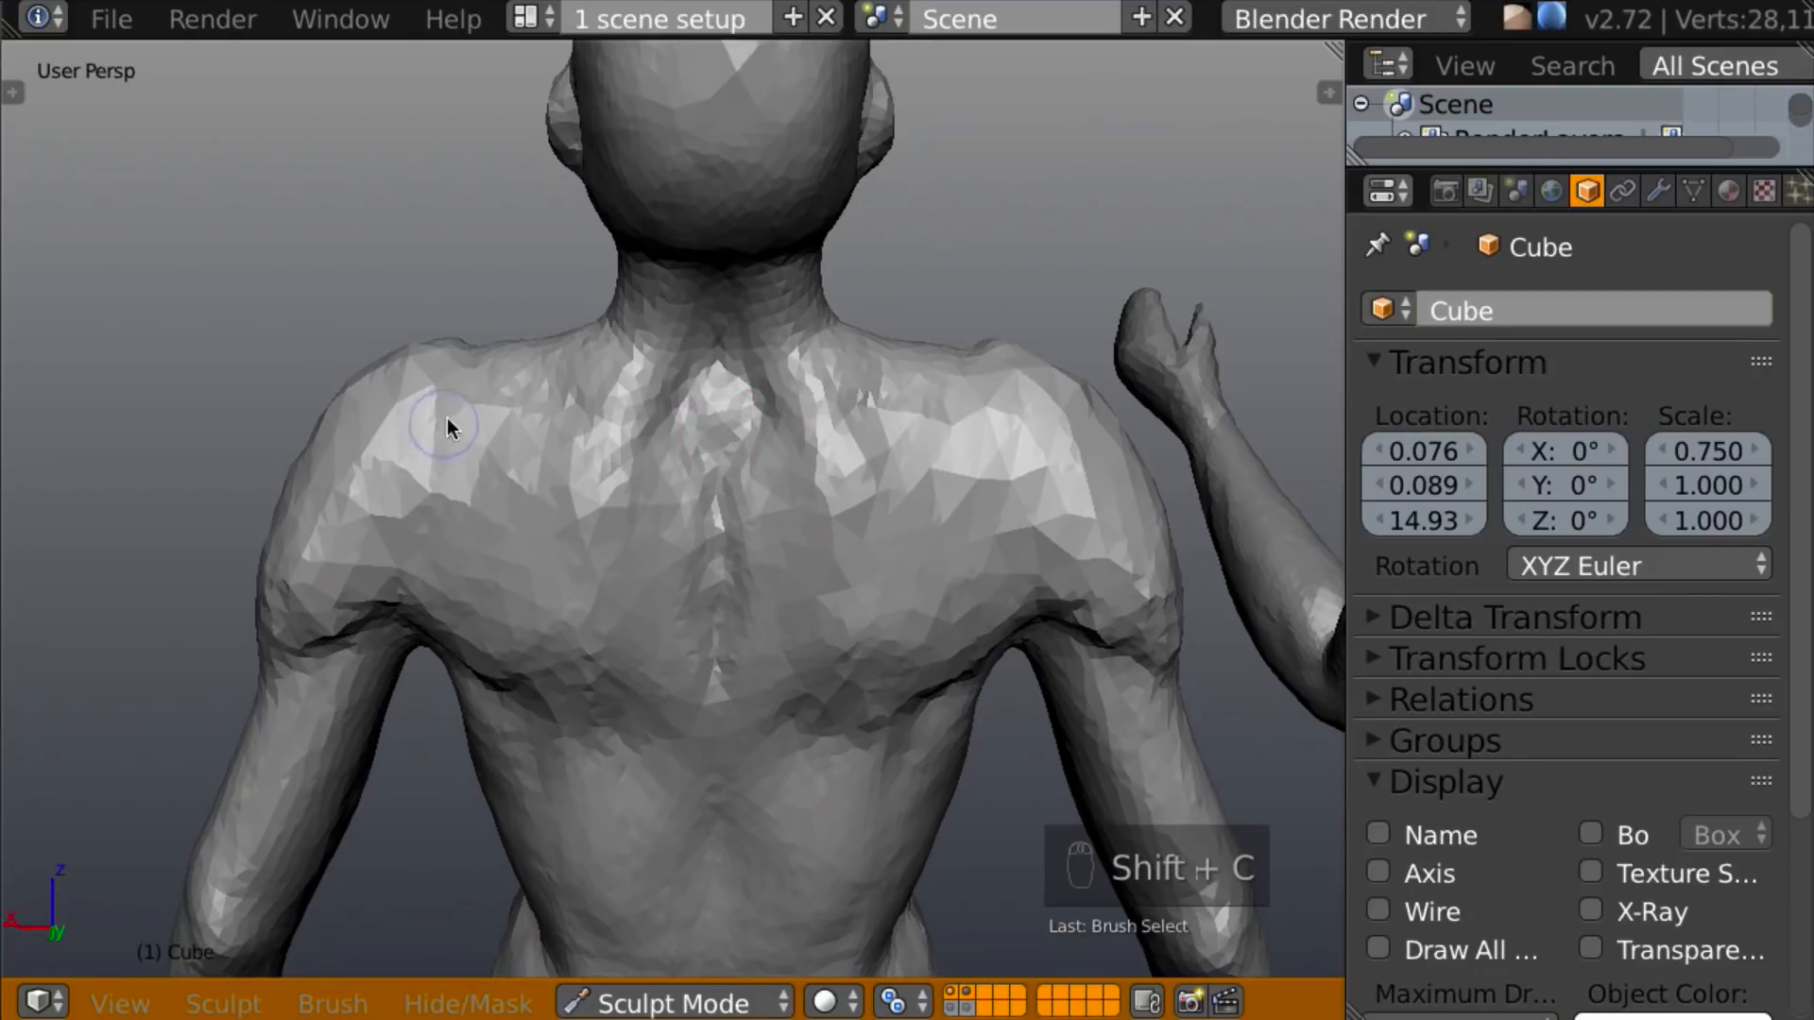
{"action": "mouse_move", "coordinate": [455, 398]}
{"action": "left_mouse_down"}
{"action": "mouse_move", "coordinate": [559, 474]}
{"action": "mouse_move", "coordinate": [648, 442]}
{"action": "left_mouse_up"}
{"action": "mouse_move", "coordinate": [648, 442]}
{"action": "middle_mouse_down"}
{"action": "mouse_move", "coordinate": [678, 478]}
{"action": "mouse_move", "coordinate": [518, 416]}
{"action": "middle_mouse_up"}
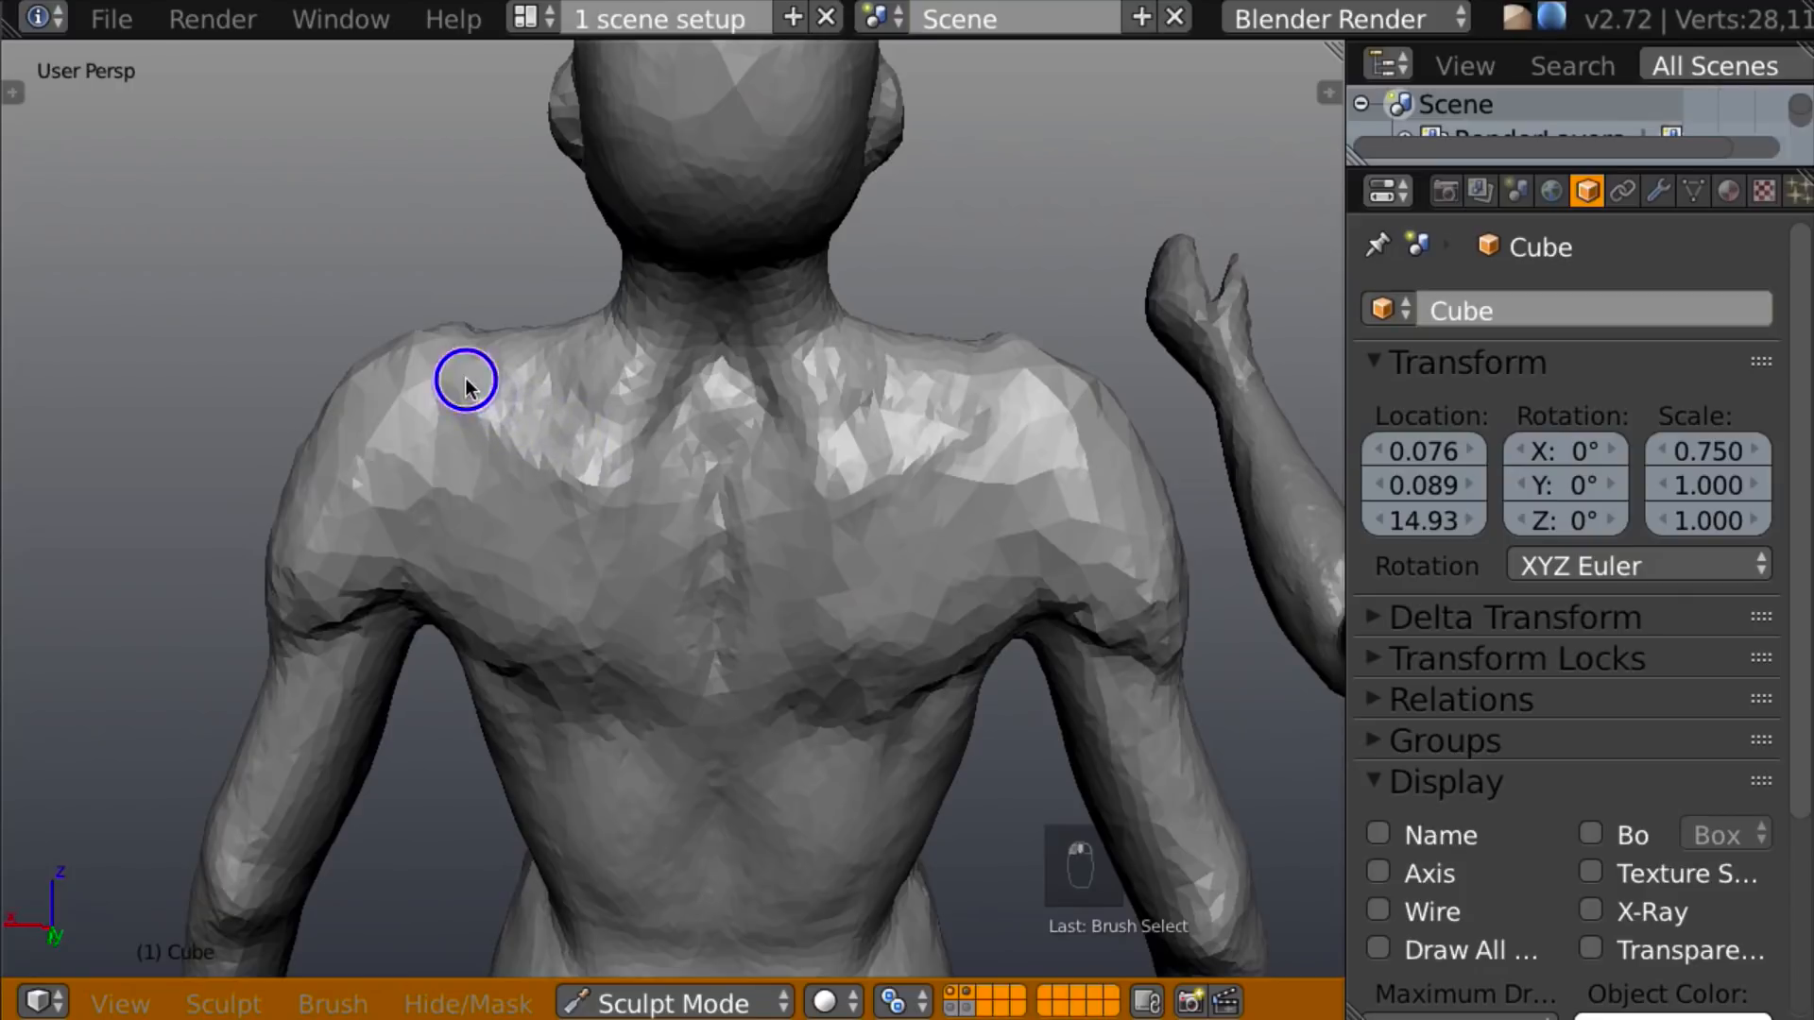
{"action": "left_click_drag", "start_coordinate": [466, 380], "coordinate": [542, 473]}
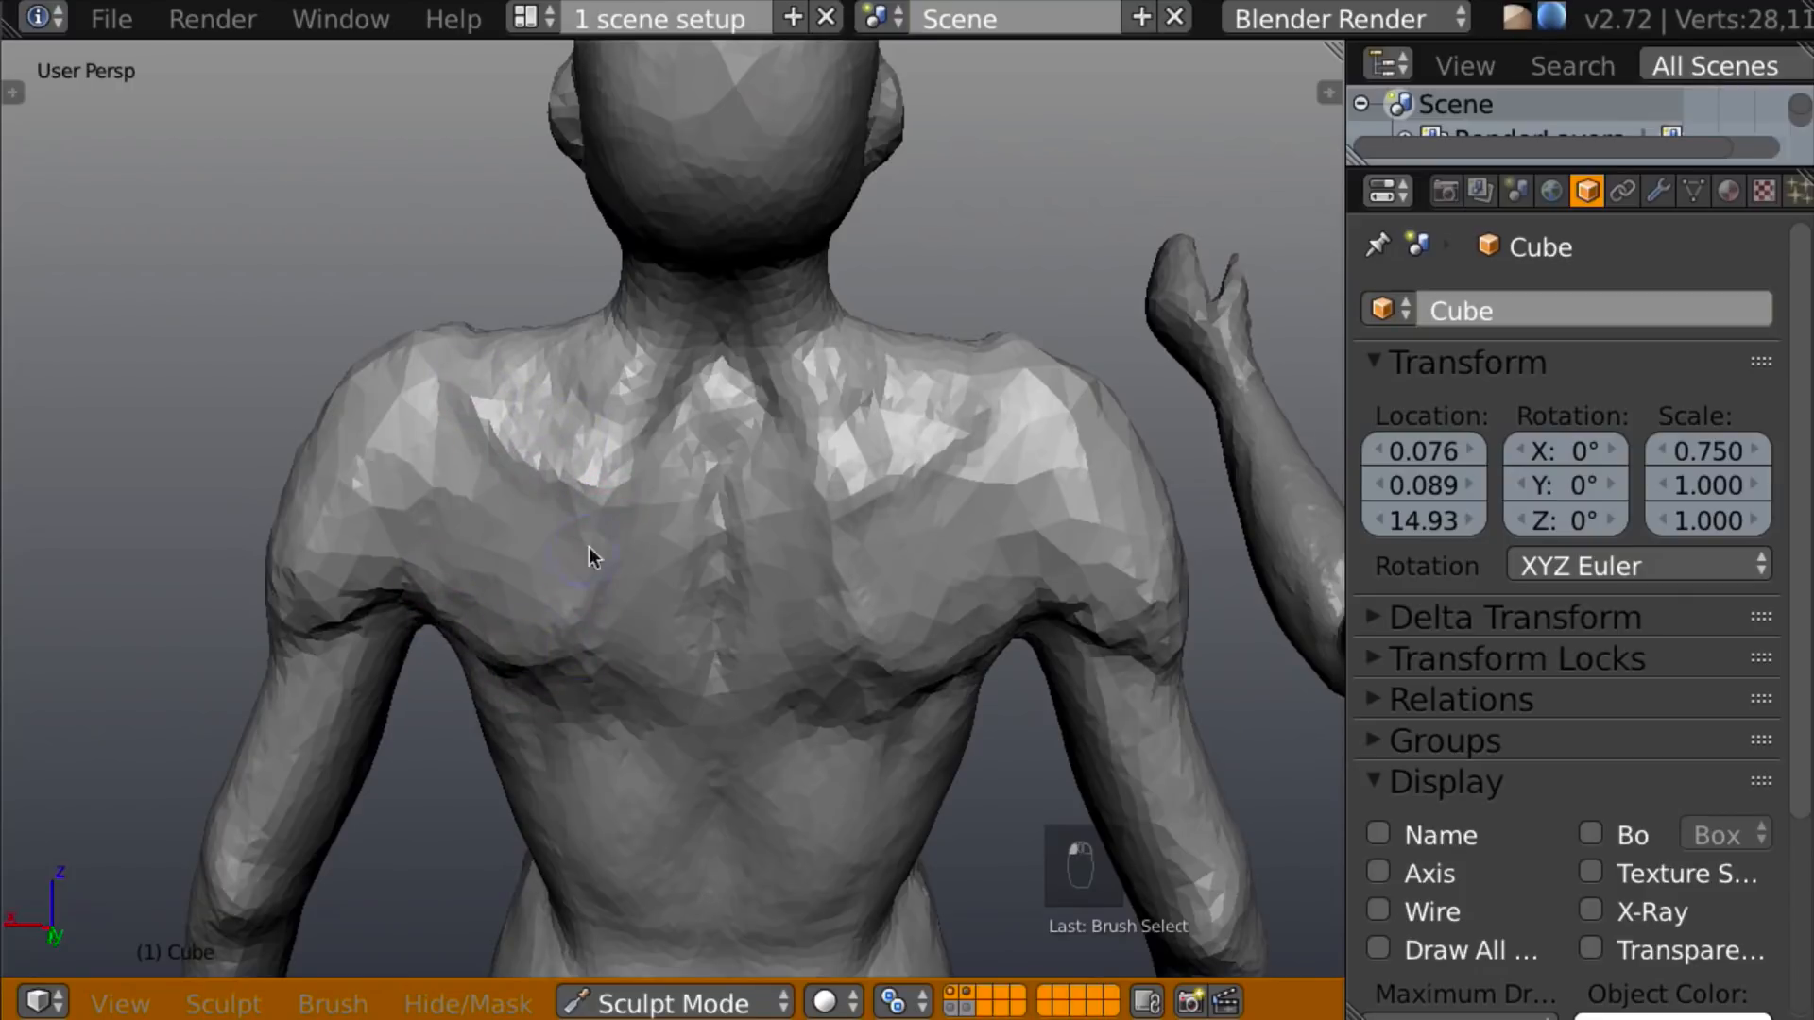
Fill out the upper trapezius between the spine and the top of the shoulder with the Clay brush.
{"action": "key", "text": "c"}
{"action": "middle_click_drag", "start_coordinate": [642, 451], "coordinate": [638, 473]}
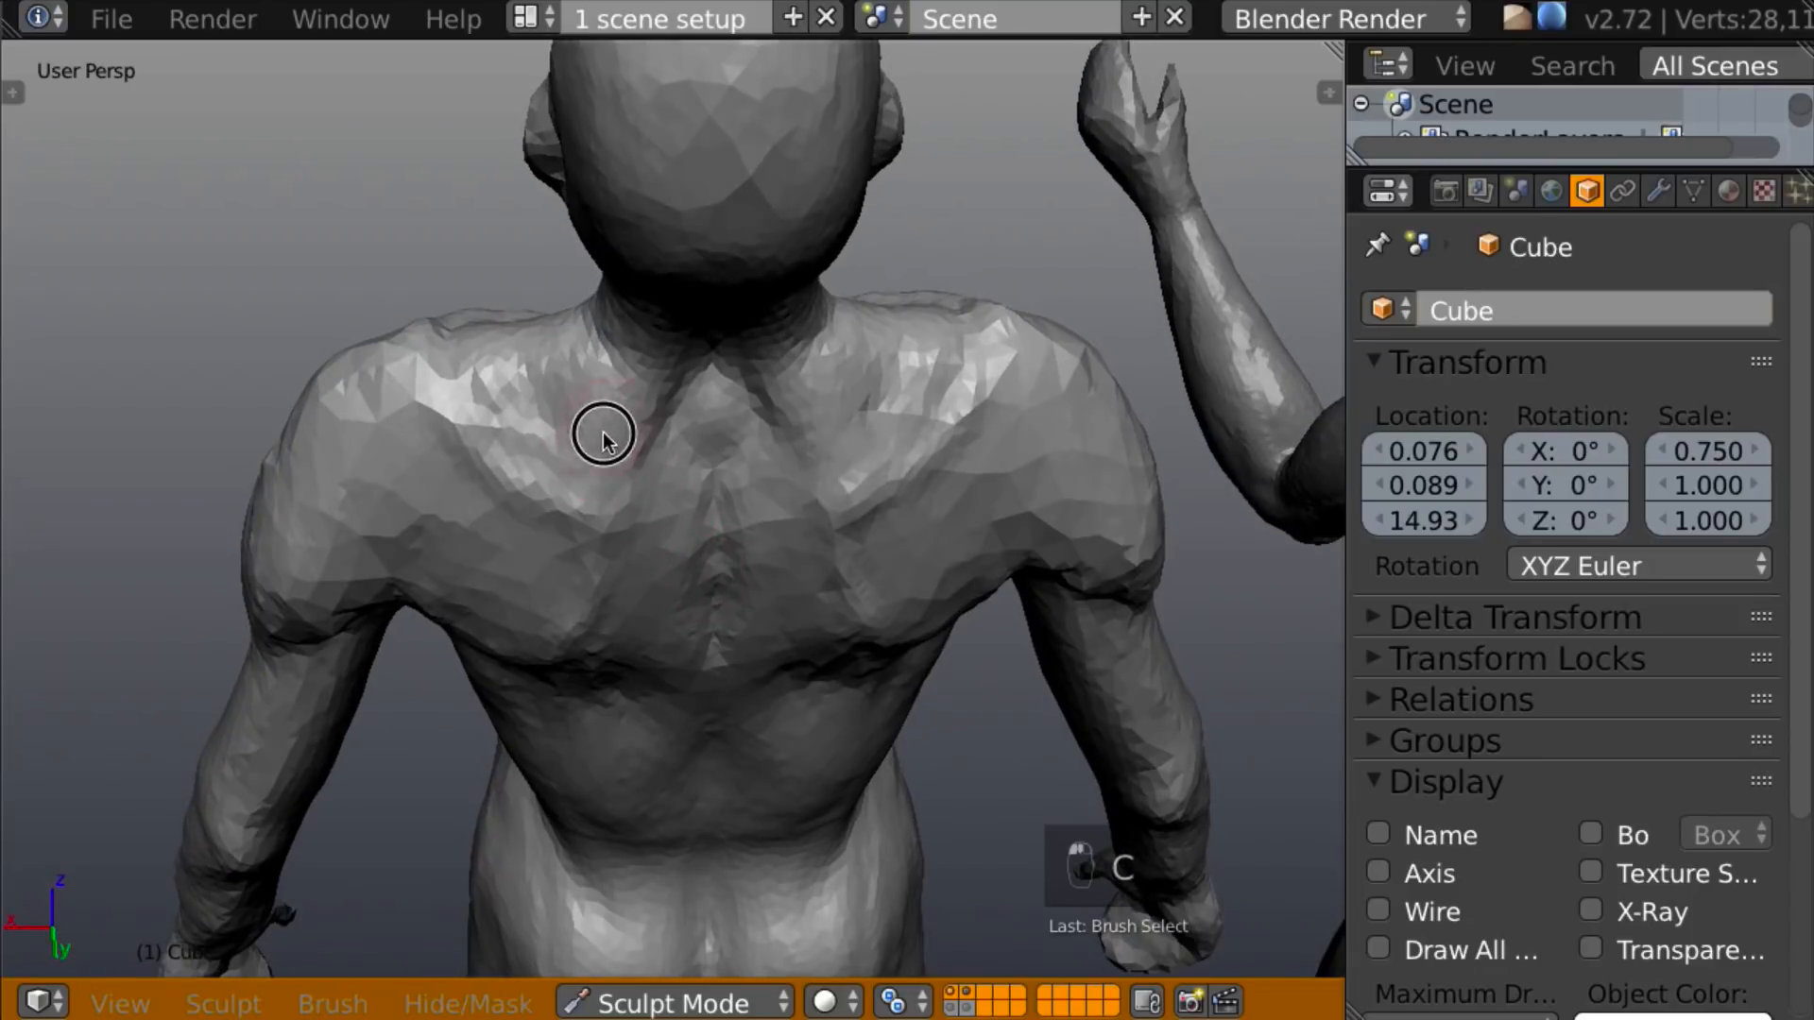
{"action": "left_click_drag", "start_coordinate": [597, 430], "coordinate": [514, 380]}
{"action": "middle_click_drag", "start_coordinate": [529, 380], "coordinate": [776, 380]}
{"action": "mouse_move", "coordinate": [514, 344]}
{"action": "left_mouse_down"}
{"action": "mouse_move", "coordinate": [445, 356]}
{"action": "mouse_move", "coordinate": [551, 349]}
{"action": "mouse_move", "coordinate": [571, 384]}
{"action": "left_mouse_up"}
Blend the trapezius into the side of the neck behind the collarbone with the Clay brush.
{"action": "mouse_move", "coordinate": [571, 385]}
{"action": "middle_mouse_down"}
{"action": "mouse_move", "coordinate": [1033, 336]}
{"action": "mouse_move", "coordinate": [1056, 234]}
{"action": "mouse_move", "coordinate": [954, 303]}
{"action": "mouse_move", "coordinate": [553, 467]}
{"action": "middle_mouse_up"}
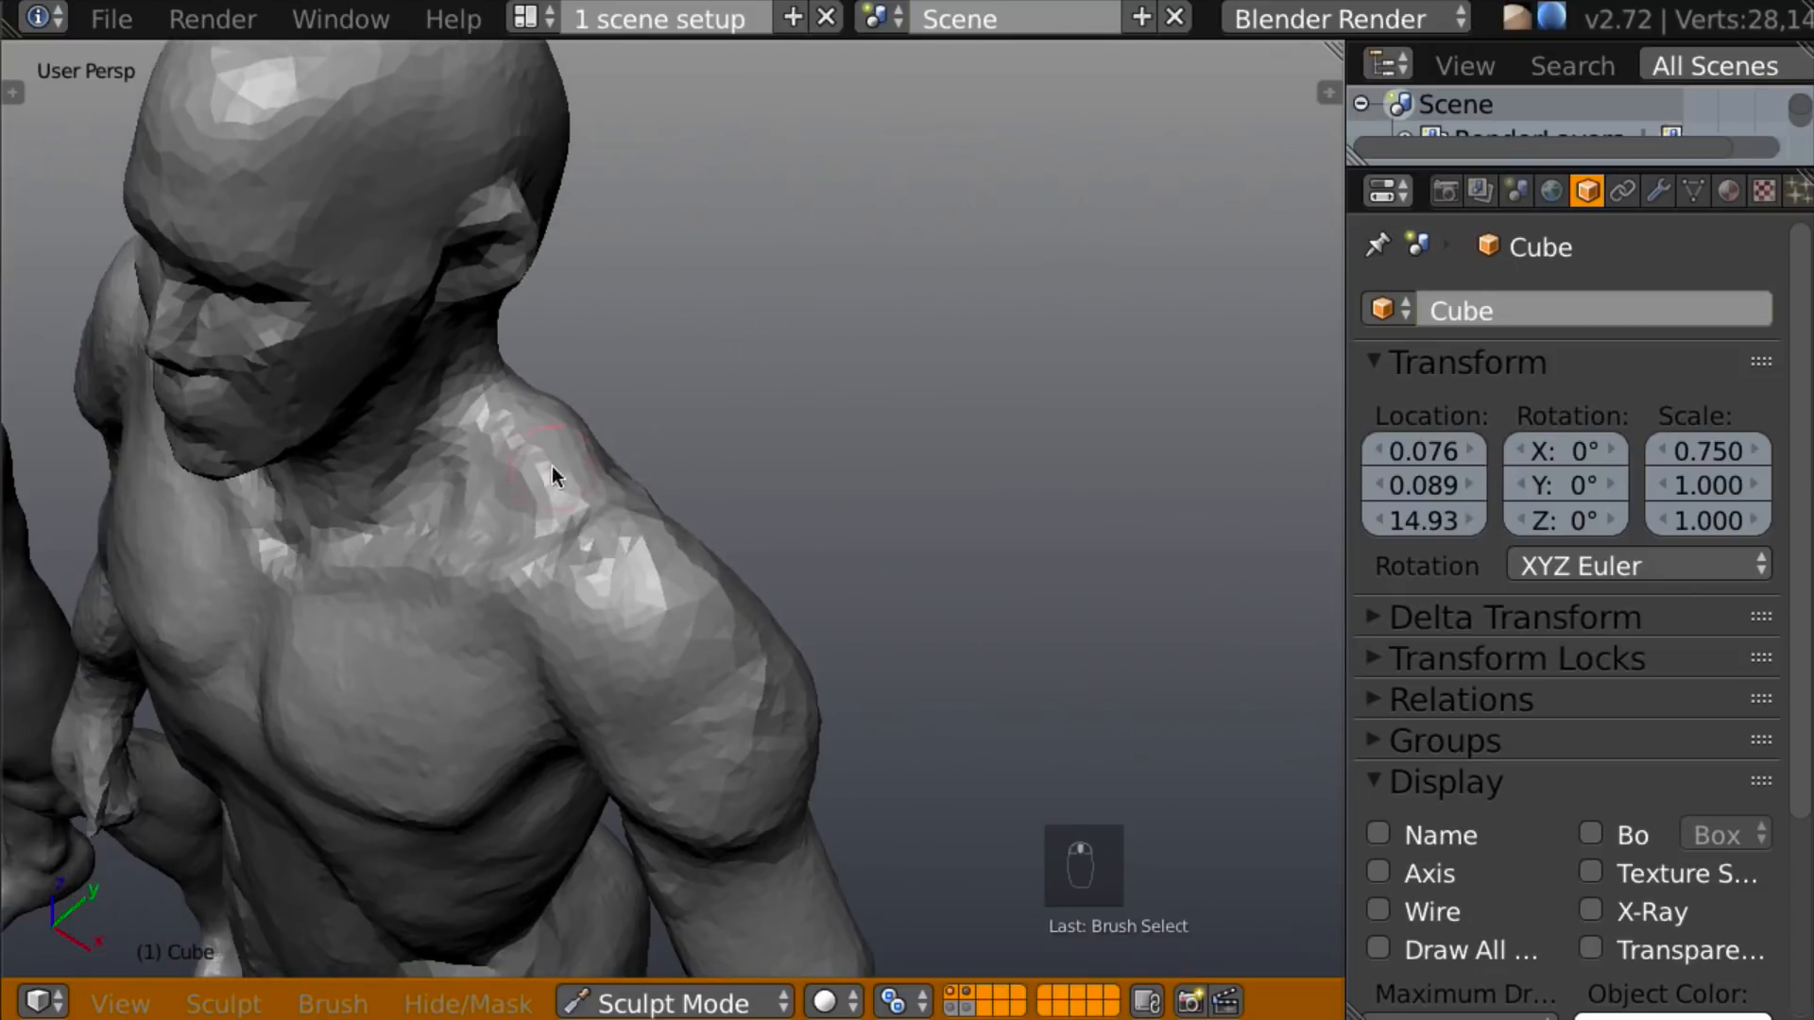
{"action": "mouse_move", "coordinate": [501, 449]}
{"action": "left_mouse_down"}
{"action": "mouse_move", "coordinate": [473, 519]}
{"action": "mouse_move", "coordinate": [555, 518]}
{"action": "mouse_move", "coordinate": [473, 473]}
{"action": "left_mouse_up"}
{"action": "mouse_move", "coordinate": [472, 473]}
{"action": "middle_mouse_down"}
{"action": "mouse_move", "coordinate": [463, 361]}
{"action": "mouse_move", "coordinate": [461, 448]}
{"action": "middle_mouse_up"}
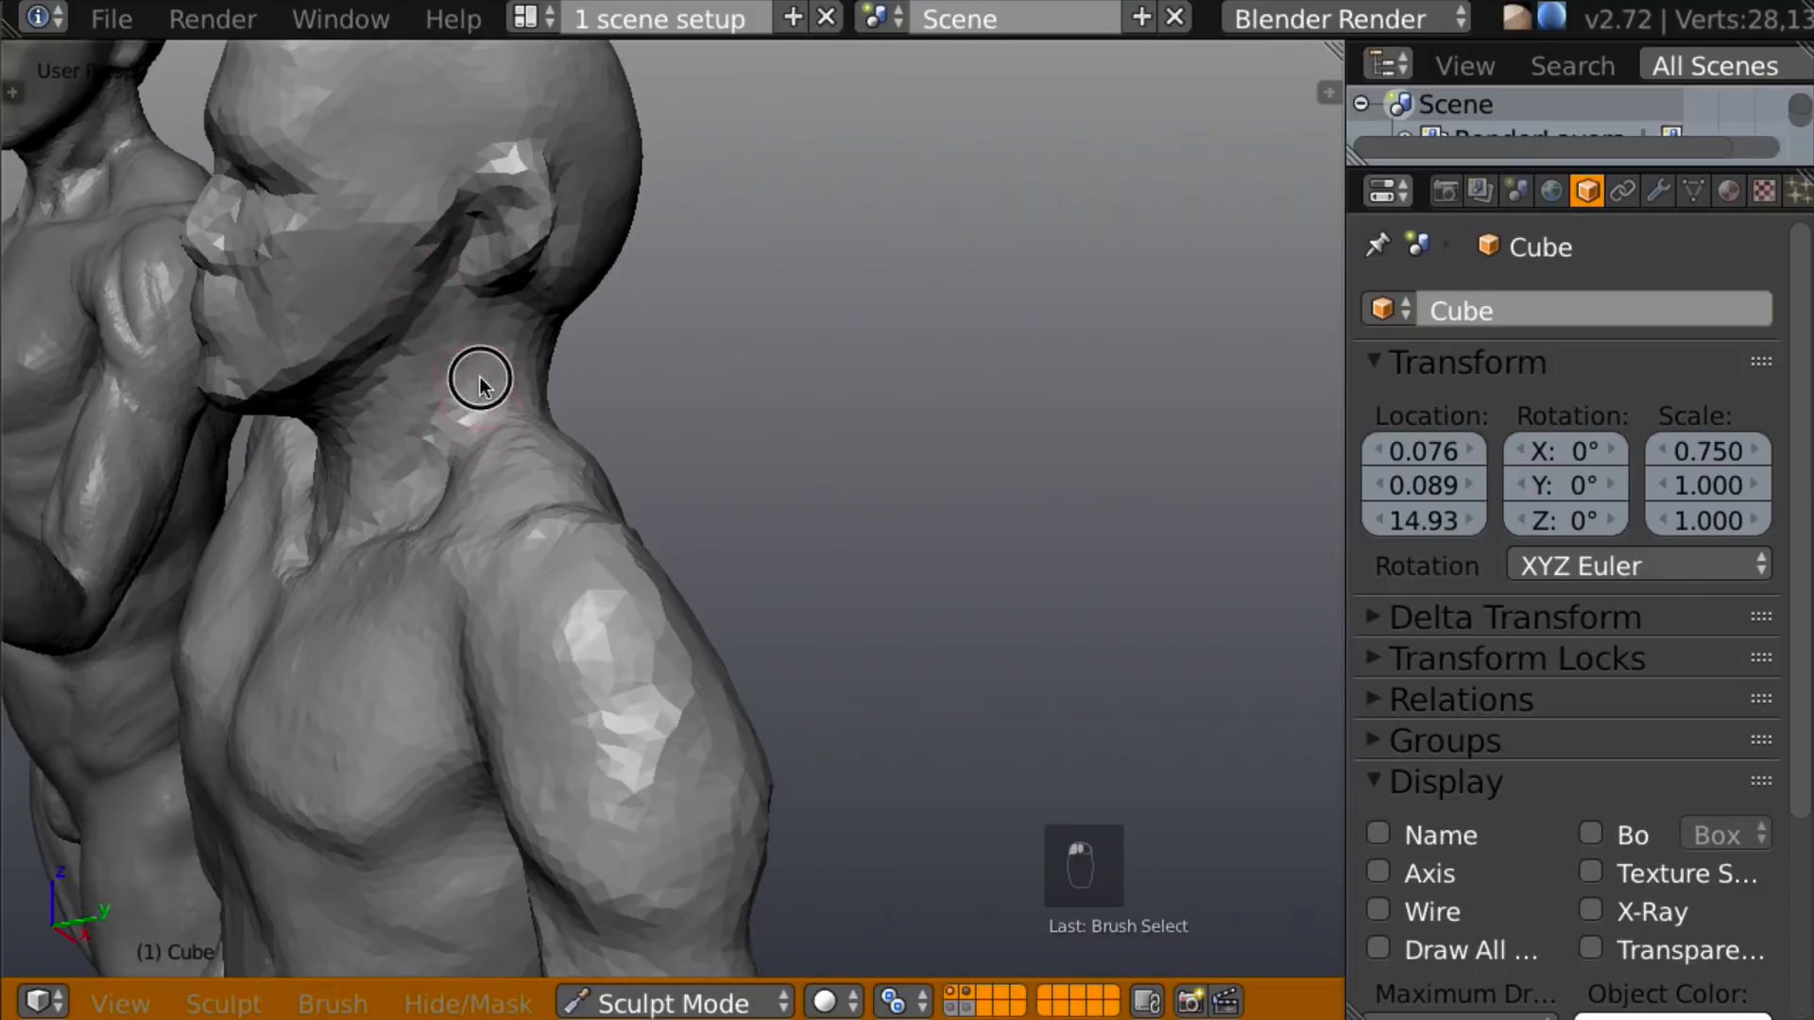
{"action": "middle_click_drag", "start_coordinate": [474, 372], "coordinate": [507, 404]}
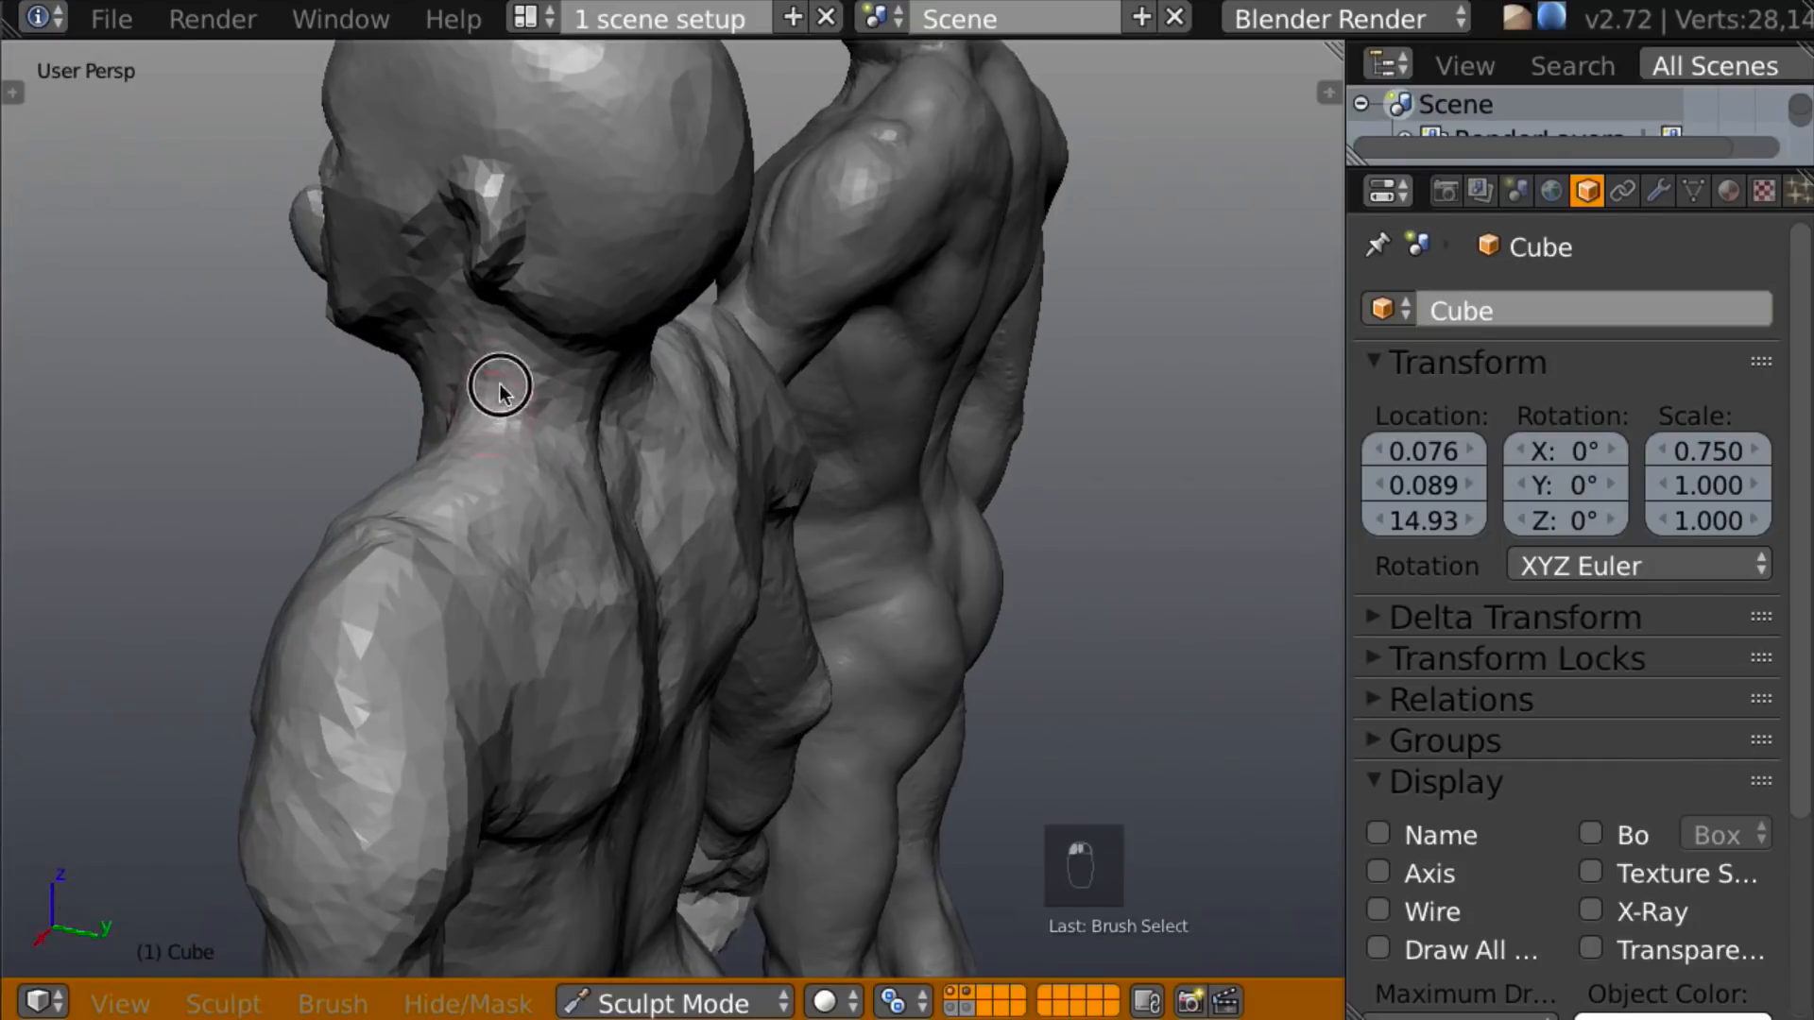
{"action": "middle_click_drag", "start_coordinate": [565, 463], "coordinate": [950, 344]}
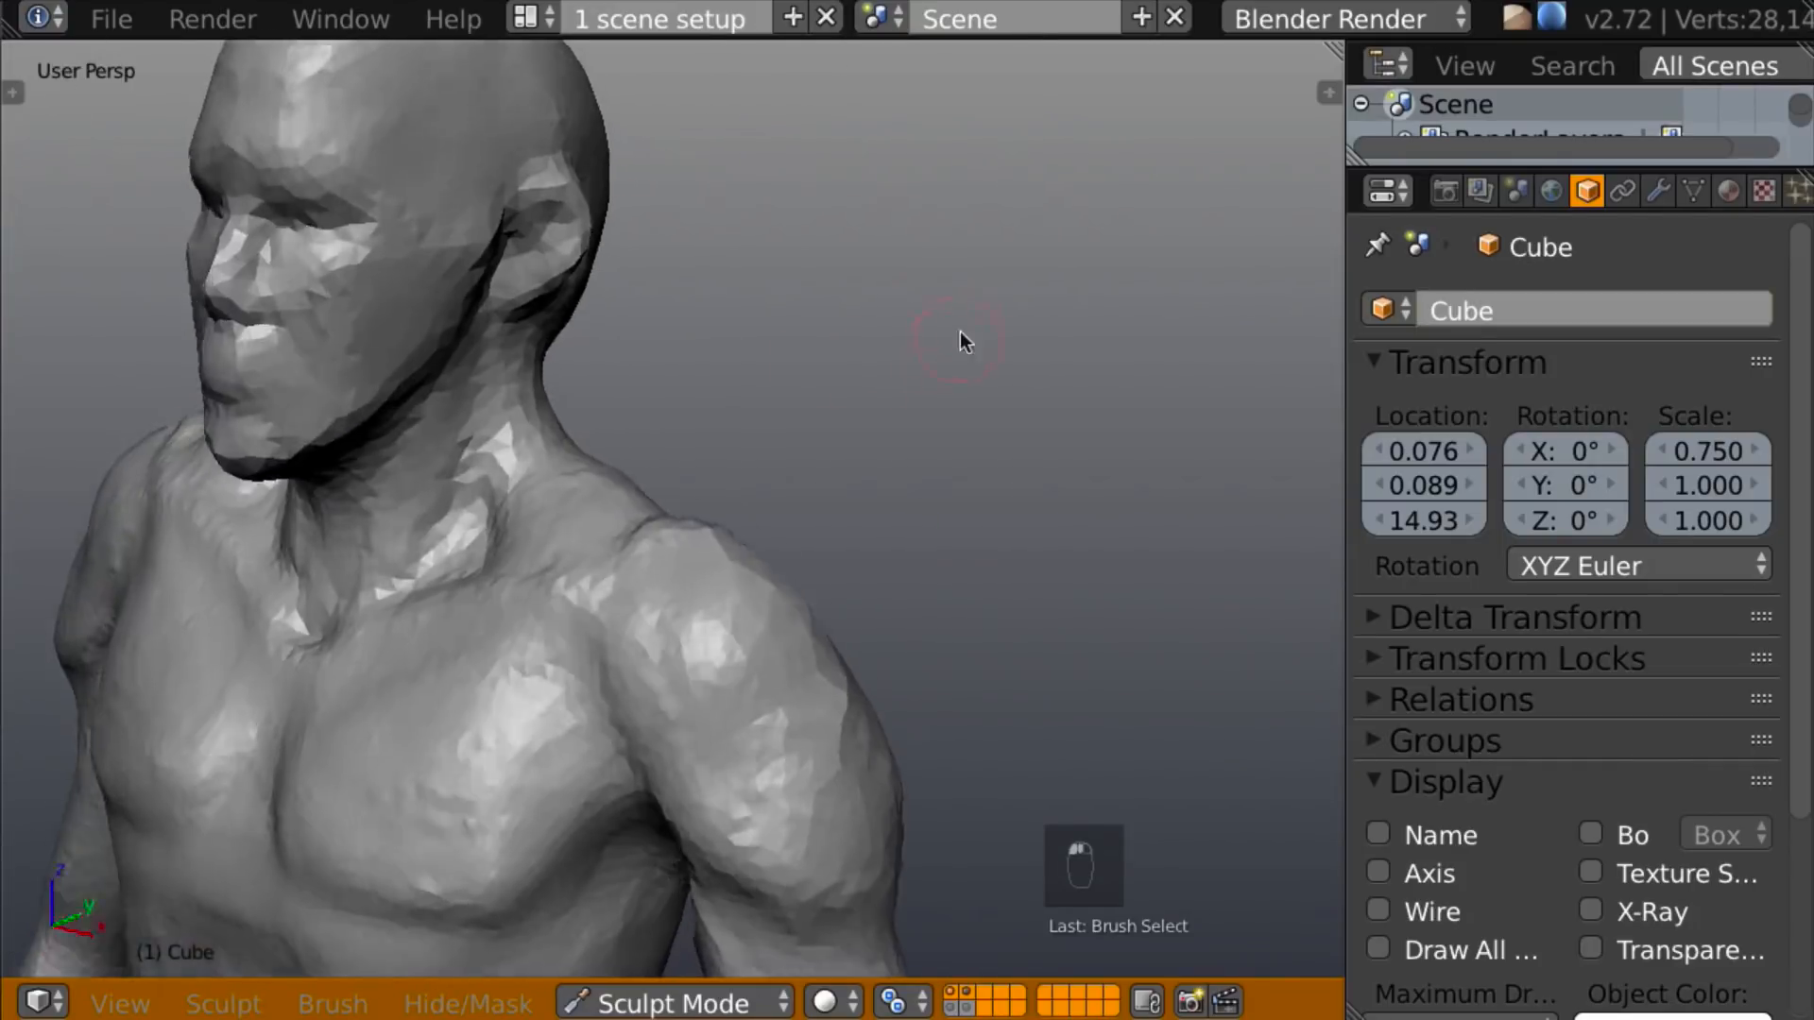
Refine the tip of the shoulder where the collarbone, trapezius and deltoid meet.
{"action": "scroll", "coordinate": [945, 344], "scroll_direction": "up", "scroll_amount": 2}
{"action": "scroll", "coordinate": [926, 359], "scroll_direction": "down", "scroll_amount": 6}
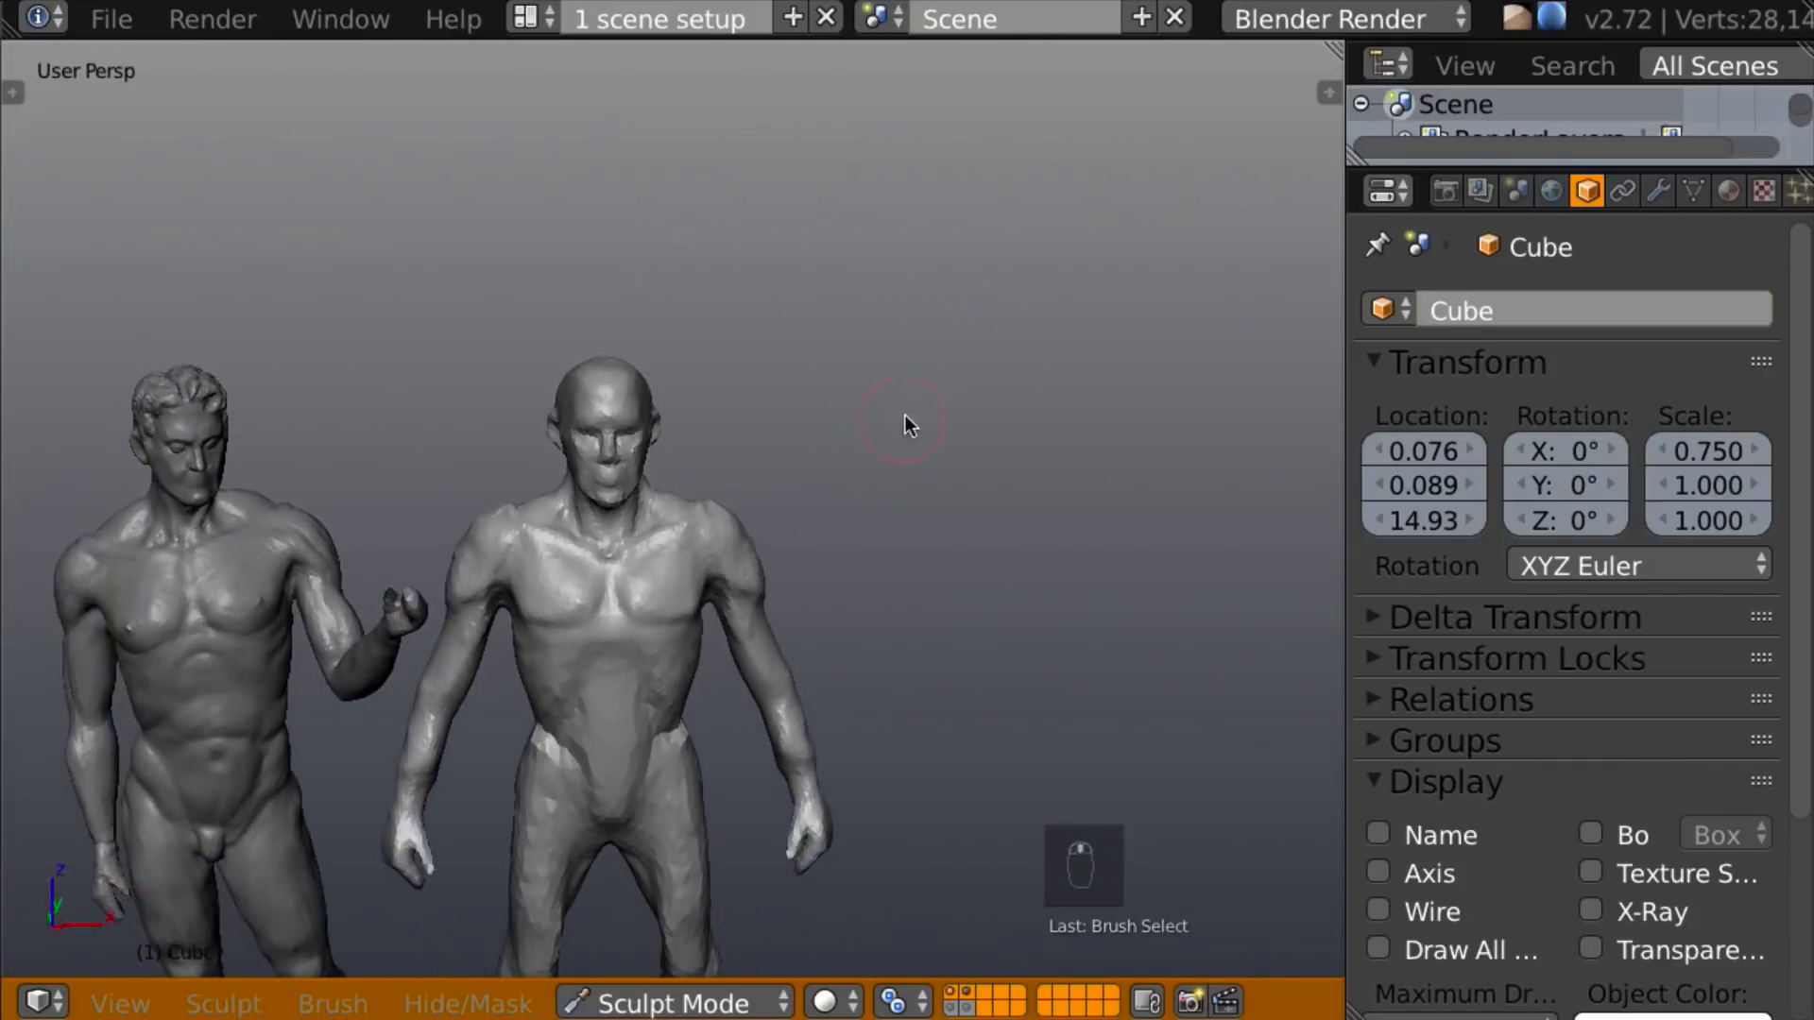
{"action": "scroll", "coordinate": [888, 373], "scroll_direction": "up", "scroll_amount": 7}
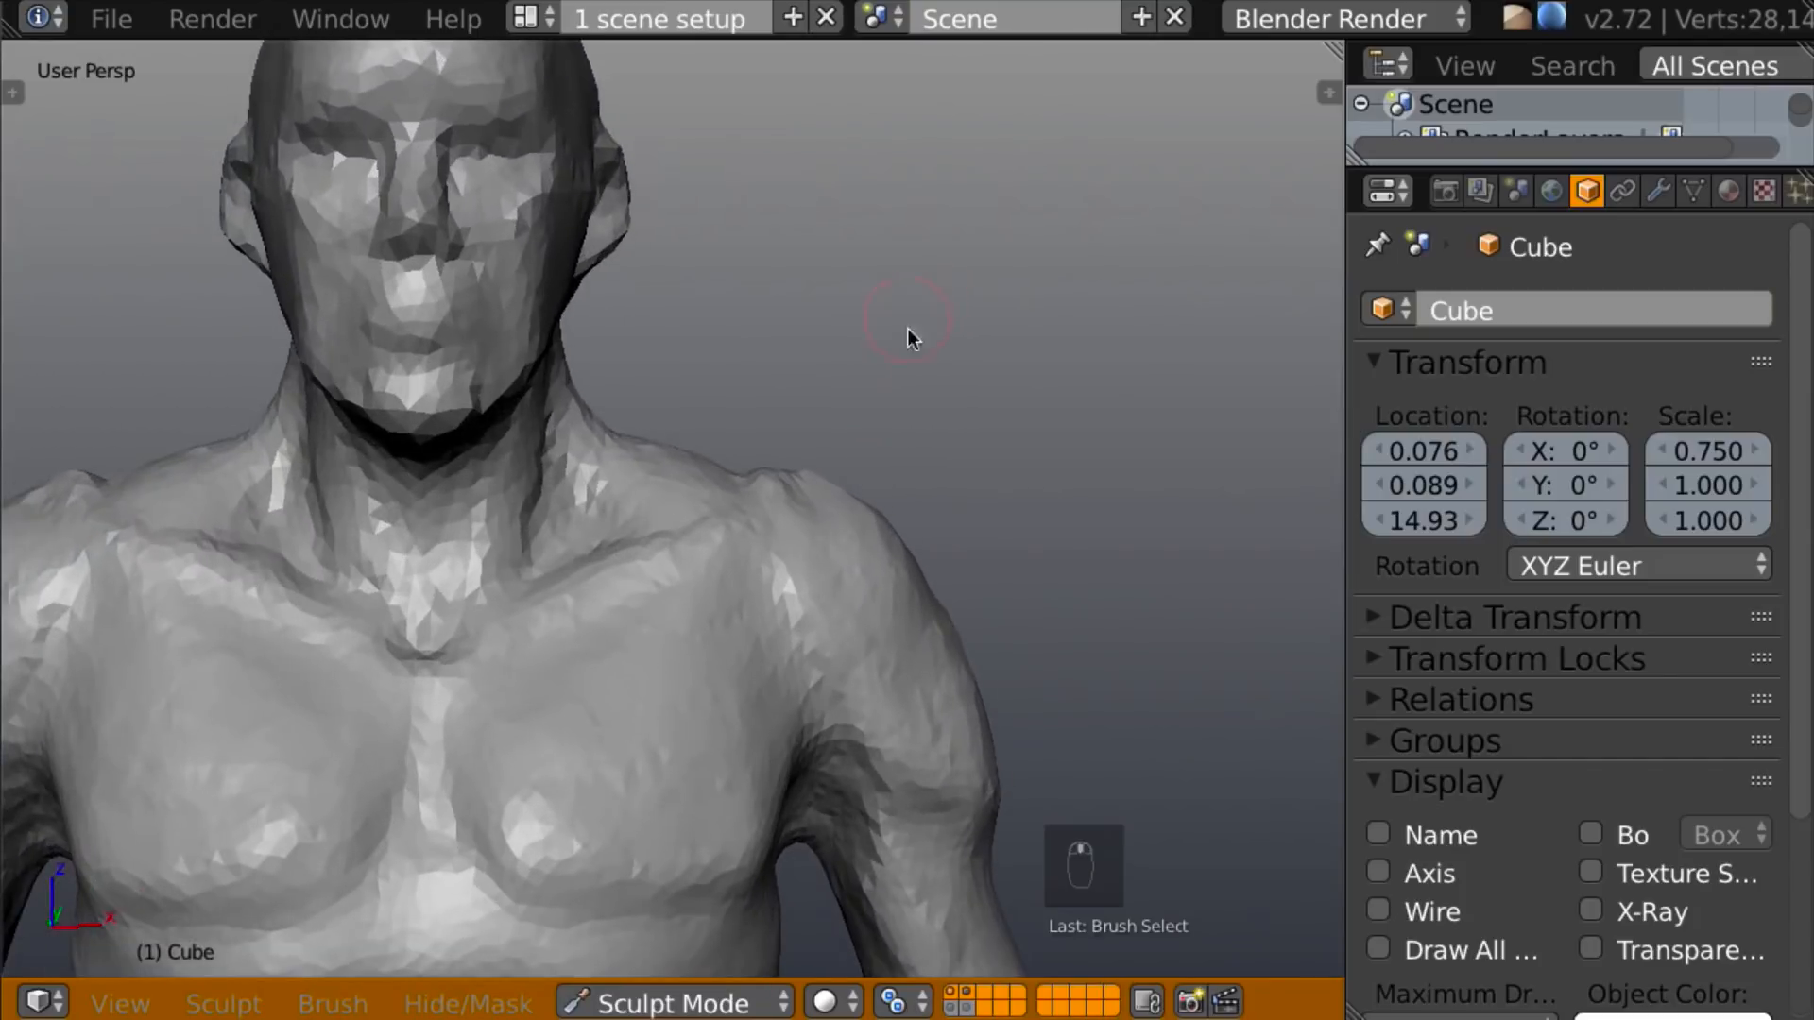
{"action": "mouse_move", "coordinate": [907, 327]}
{"action": "middle_mouse_down"}
{"action": "mouse_move", "coordinate": [841, 588]}
{"action": "mouse_move", "coordinate": [737, 627]}
{"action": "mouse_move", "coordinate": [712, 567]}
{"action": "middle_mouse_up"}
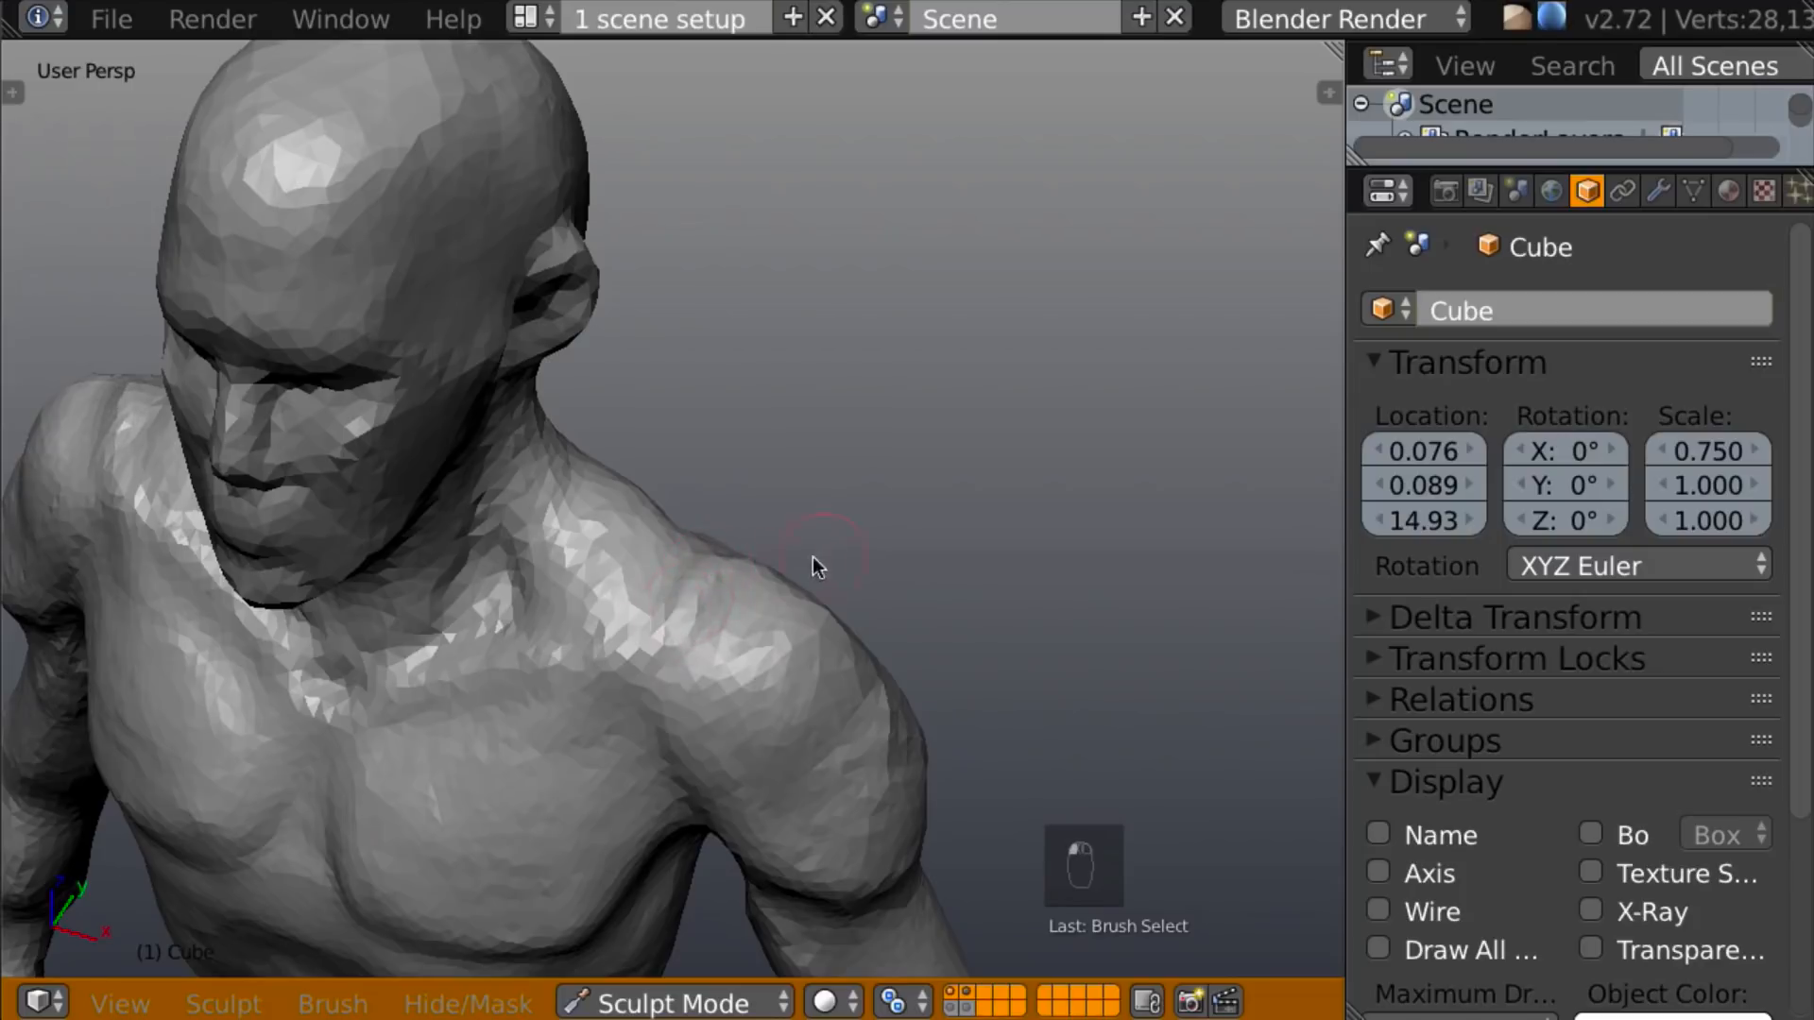
{"action": "middle_click_drag", "start_coordinate": [831, 558], "coordinate": [822, 610]}
{"action": "left_click_drag", "start_coordinate": [747, 635], "coordinate": [770, 613]}
{"action": "middle_click_drag", "start_coordinate": [805, 588], "coordinate": [645, 570]}
{"action": "left_click_drag", "start_coordinate": [756, 642], "coordinate": [775, 648]}
{"action": "mouse_move", "coordinate": [763, 587]}
{"action": "middle_mouse_down"}
{"action": "mouse_move", "coordinate": [818, 556]}
{"action": "mouse_move", "coordinate": [754, 434]}
{"action": "mouse_move", "coordinate": [769, 376]}
{"action": "mouse_move", "coordinate": [833, 652]}
{"action": "middle_mouse_up"}
Build up the trapezius from the shoulder and neck down along the spine to the middle of the back.
{"action": "middle_click_drag", "start_coordinate": [1057, 514], "coordinate": [764, 443], "text": "shift"}
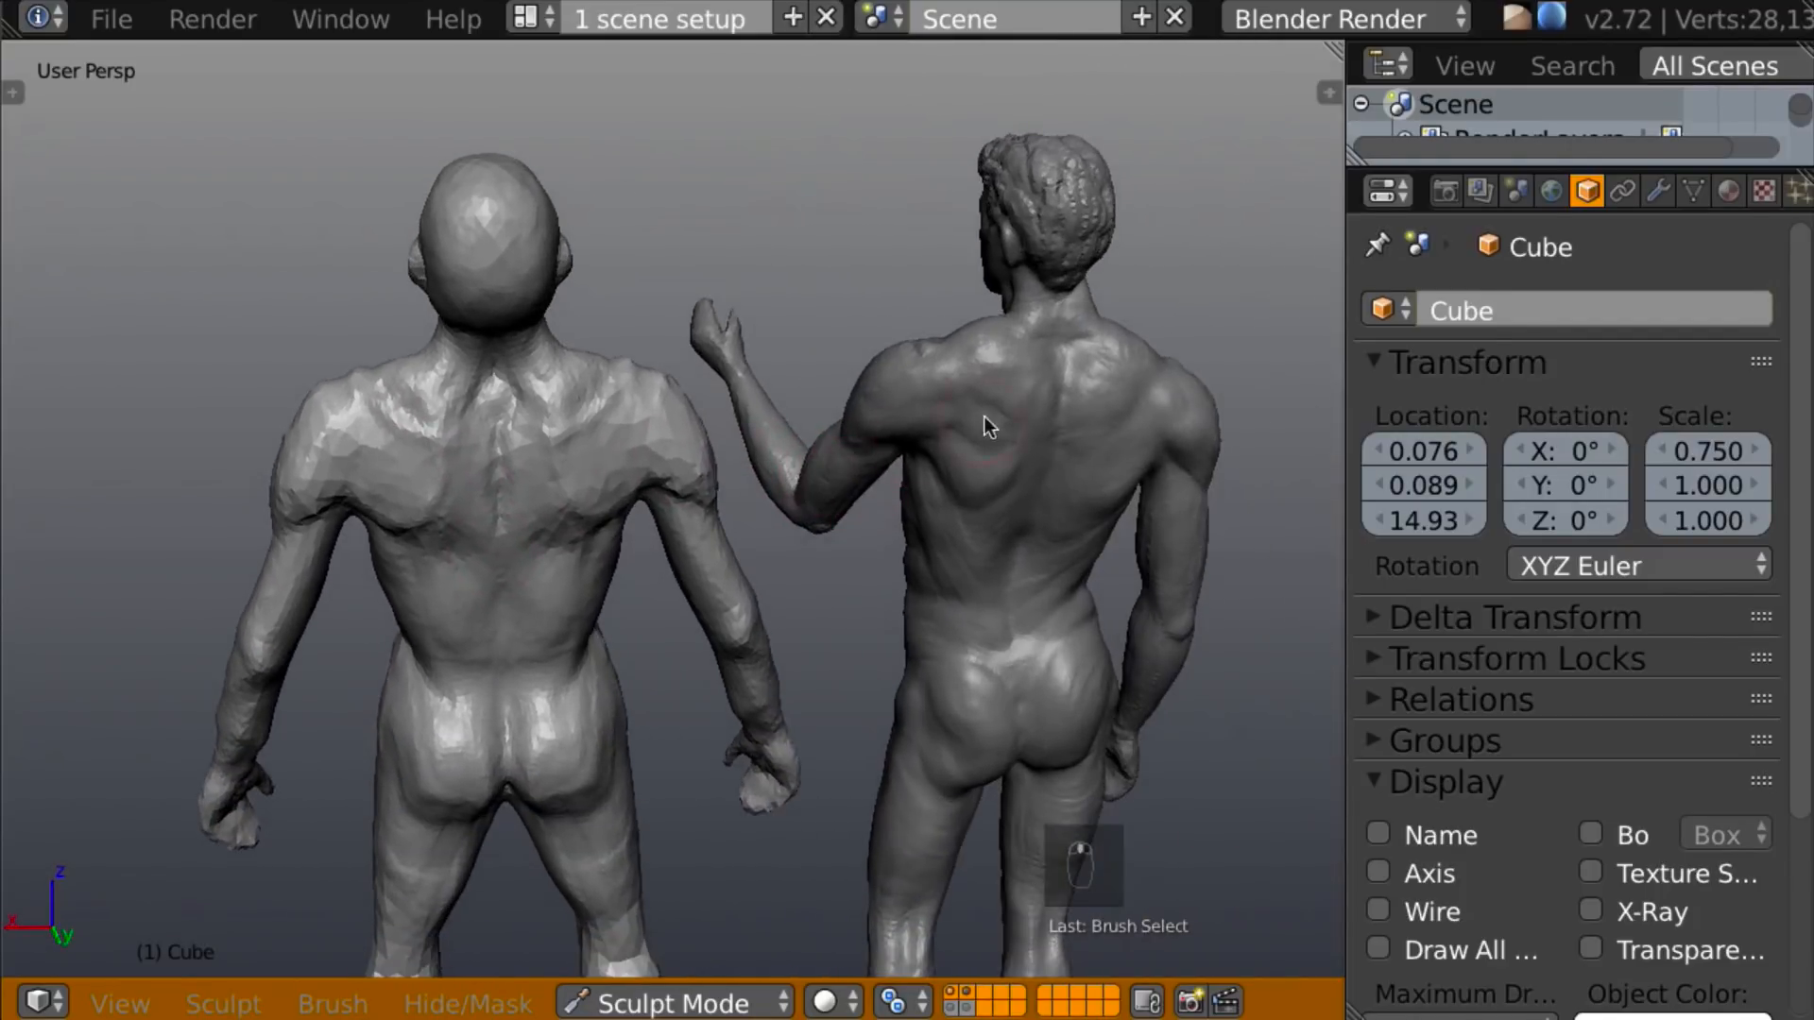
{"action": "middle_click_drag", "start_coordinate": [853, 610], "coordinate": [1075, 625], "text": "shift"}
{"action": "middle_click_drag", "start_coordinate": [922, 603], "coordinate": [888, 430], "text": "ctrl"}
{"action": "mouse_move", "coordinate": [537, 334]}
{"action": "left_mouse_down"}
{"action": "mouse_move", "coordinate": [618, 385]}
{"action": "mouse_move", "coordinate": [610, 300]}
{"action": "mouse_move", "coordinate": [522, 304]}
{"action": "mouse_move", "coordinate": [678, 358]}
{"action": "left_mouse_up"}
{"action": "middle_click_drag", "start_coordinate": [701, 331], "coordinate": [677, 269]}
{"action": "mouse_move", "coordinate": [753, 316]}
{"action": "left_mouse_down"}
{"action": "mouse_move", "coordinate": [770, 345]}
{"action": "mouse_move", "coordinate": [682, 395]}
{"action": "mouse_move", "coordinate": [733, 462]}
{"action": "mouse_move", "coordinate": [696, 530]}
{"action": "mouse_move", "coordinate": [721, 628]}
{"action": "left_mouse_up"}
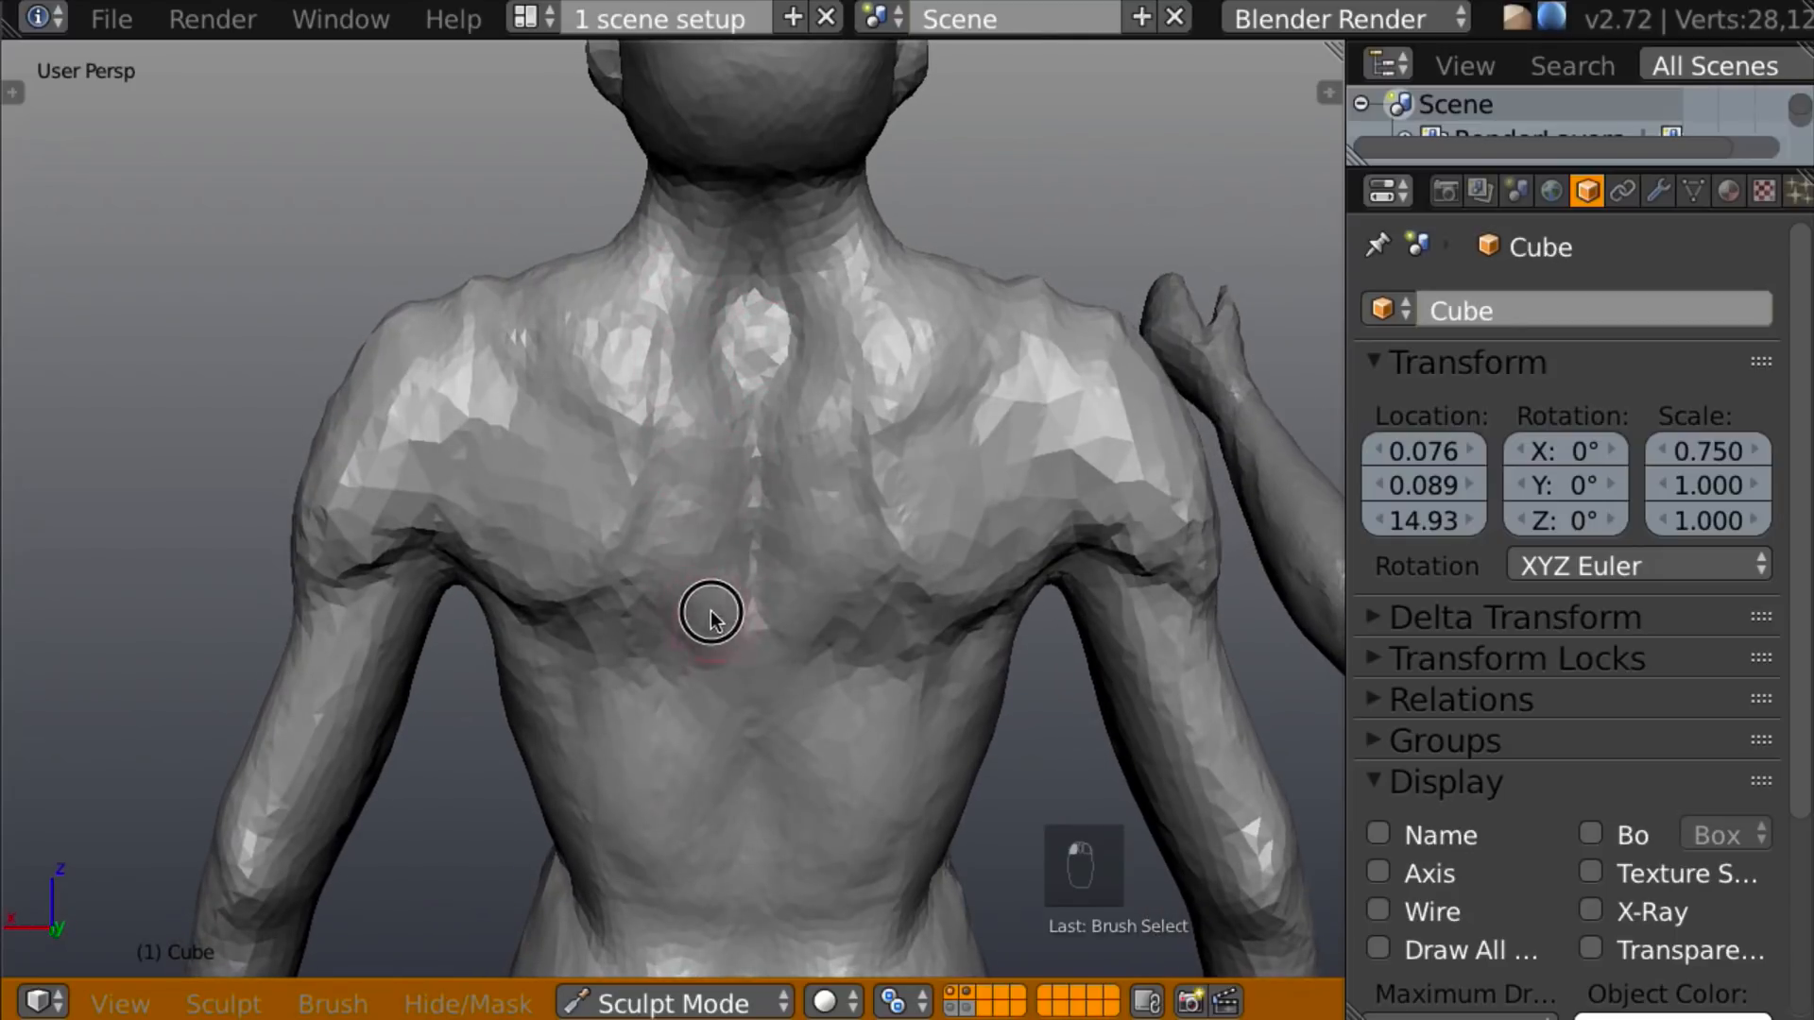
Sculpt the muscle mass over the shoulder blade, down toward its lower edge.
{"action": "mouse_move", "coordinate": [854, 522]}
{"action": "middle_mouse_down"}
{"action": "mouse_move", "coordinate": [882, 508]}
{"action": "mouse_move", "coordinate": [737, 479]}
{"action": "middle_mouse_up"}
{"action": "mouse_move", "coordinate": [572, 492]}
{"action": "left_mouse_down"}
{"action": "mouse_move", "coordinate": [530, 466]}
{"action": "mouse_move", "coordinate": [550, 517]}
{"action": "mouse_move", "coordinate": [558, 463]}
{"action": "mouse_move", "coordinate": [526, 469]}
{"action": "mouse_move", "coordinate": [584, 485]}
{"action": "left_mouse_up"}
{"action": "middle_click_drag", "start_coordinate": [584, 485], "coordinate": [518, 576]}
{"action": "mouse_move", "coordinate": [518, 571]}
{"action": "left_mouse_down"}
{"action": "mouse_move", "coordinate": [514, 591]}
{"action": "mouse_move", "coordinate": [576, 624]}
{"action": "left_mouse_up"}
{"action": "middle_click_drag", "start_coordinate": [576, 624], "coordinate": [635, 502]}
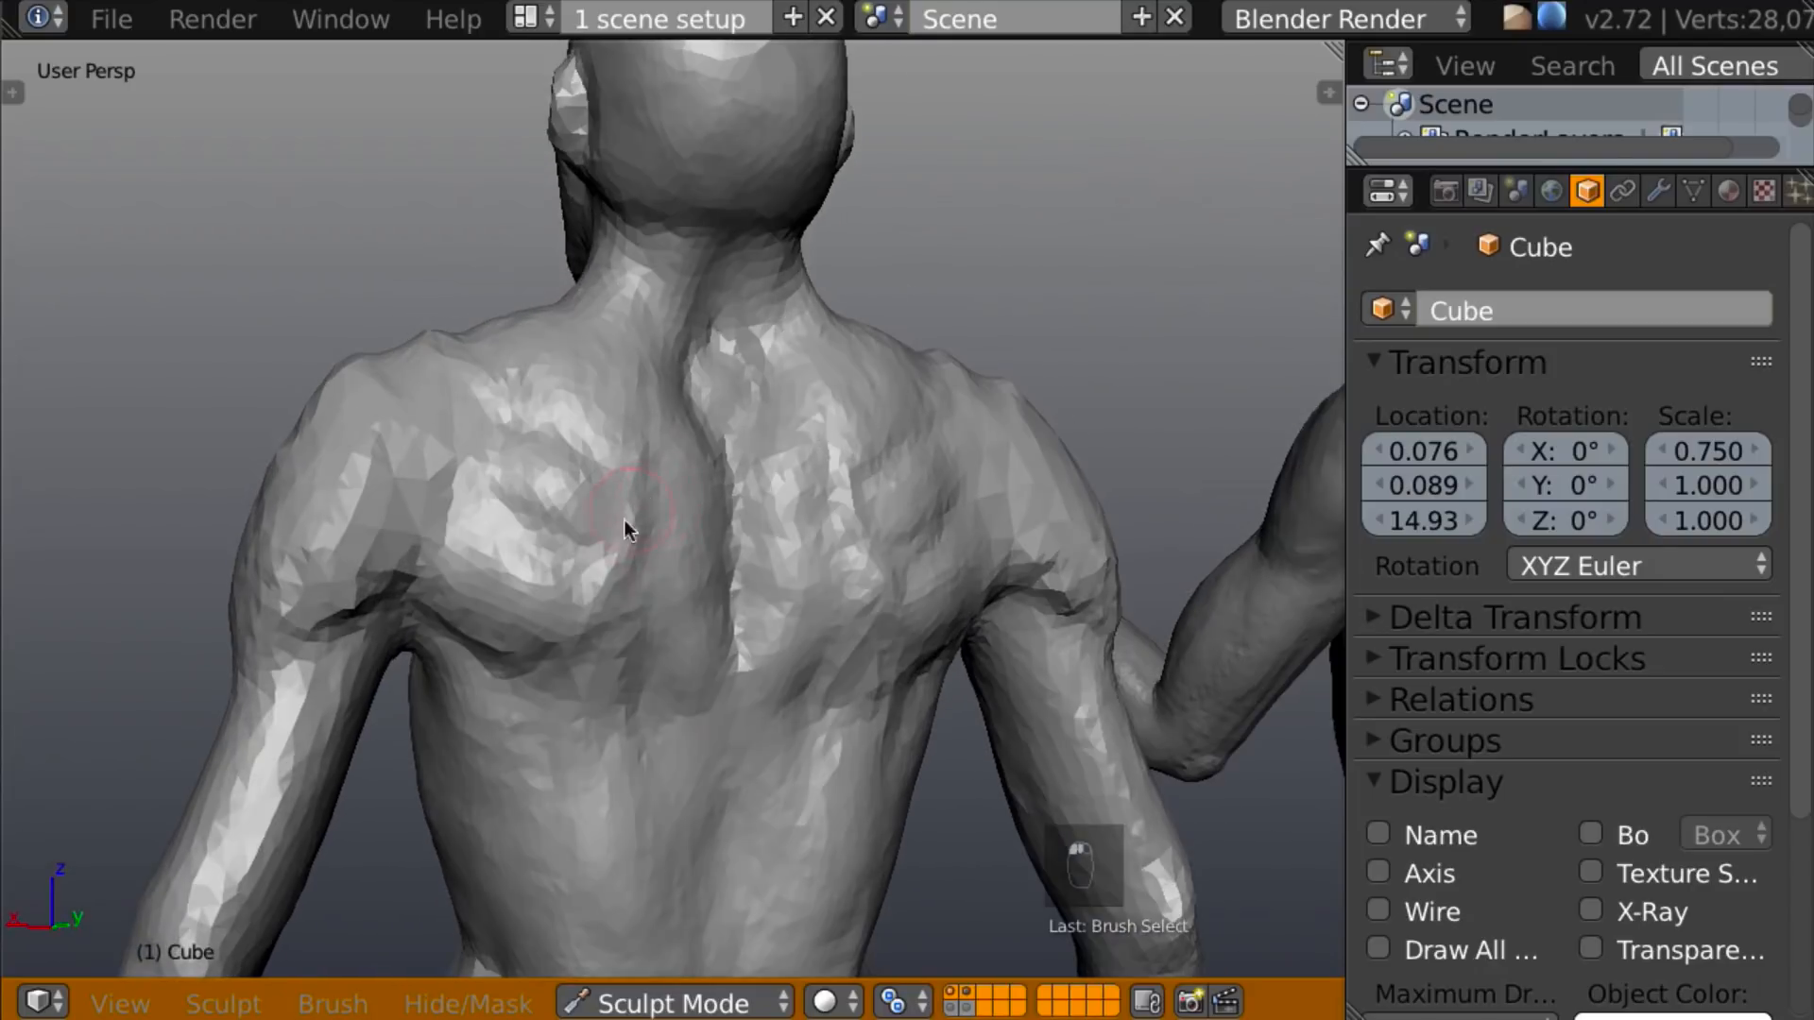
Shape the inner and lower edge of the shoulder blade and blend it into the middle back.
{"action": "mouse_move", "coordinate": [639, 526]}
{"action": "left_mouse_down"}
{"action": "mouse_move", "coordinate": [649, 567]}
{"action": "mouse_move", "coordinate": [615, 642]}
{"action": "mouse_move", "coordinate": [615, 575]}
{"action": "left_mouse_up"}
{"action": "mouse_move", "coordinate": [559, 599]}
{"action": "middle_mouse_down"}
{"action": "mouse_move", "coordinate": [671, 586]}
{"action": "mouse_move", "coordinate": [699, 638]}
{"action": "middle_mouse_up"}
{"action": "left_click_drag", "start_coordinate": [699, 638], "coordinate": [659, 651]}
{"action": "mouse_move", "coordinate": [660, 651]}
{"action": "middle_mouse_down"}
{"action": "mouse_move", "coordinate": [660, 667]}
{"action": "mouse_move", "coordinate": [757, 650]}
{"action": "middle_mouse_up"}
{"action": "scroll", "coordinate": [757, 650], "scroll_direction": "down", "scroll_amount": 5}
{"action": "middle_click_drag", "start_coordinate": [862, 621], "coordinate": [924, 524]}
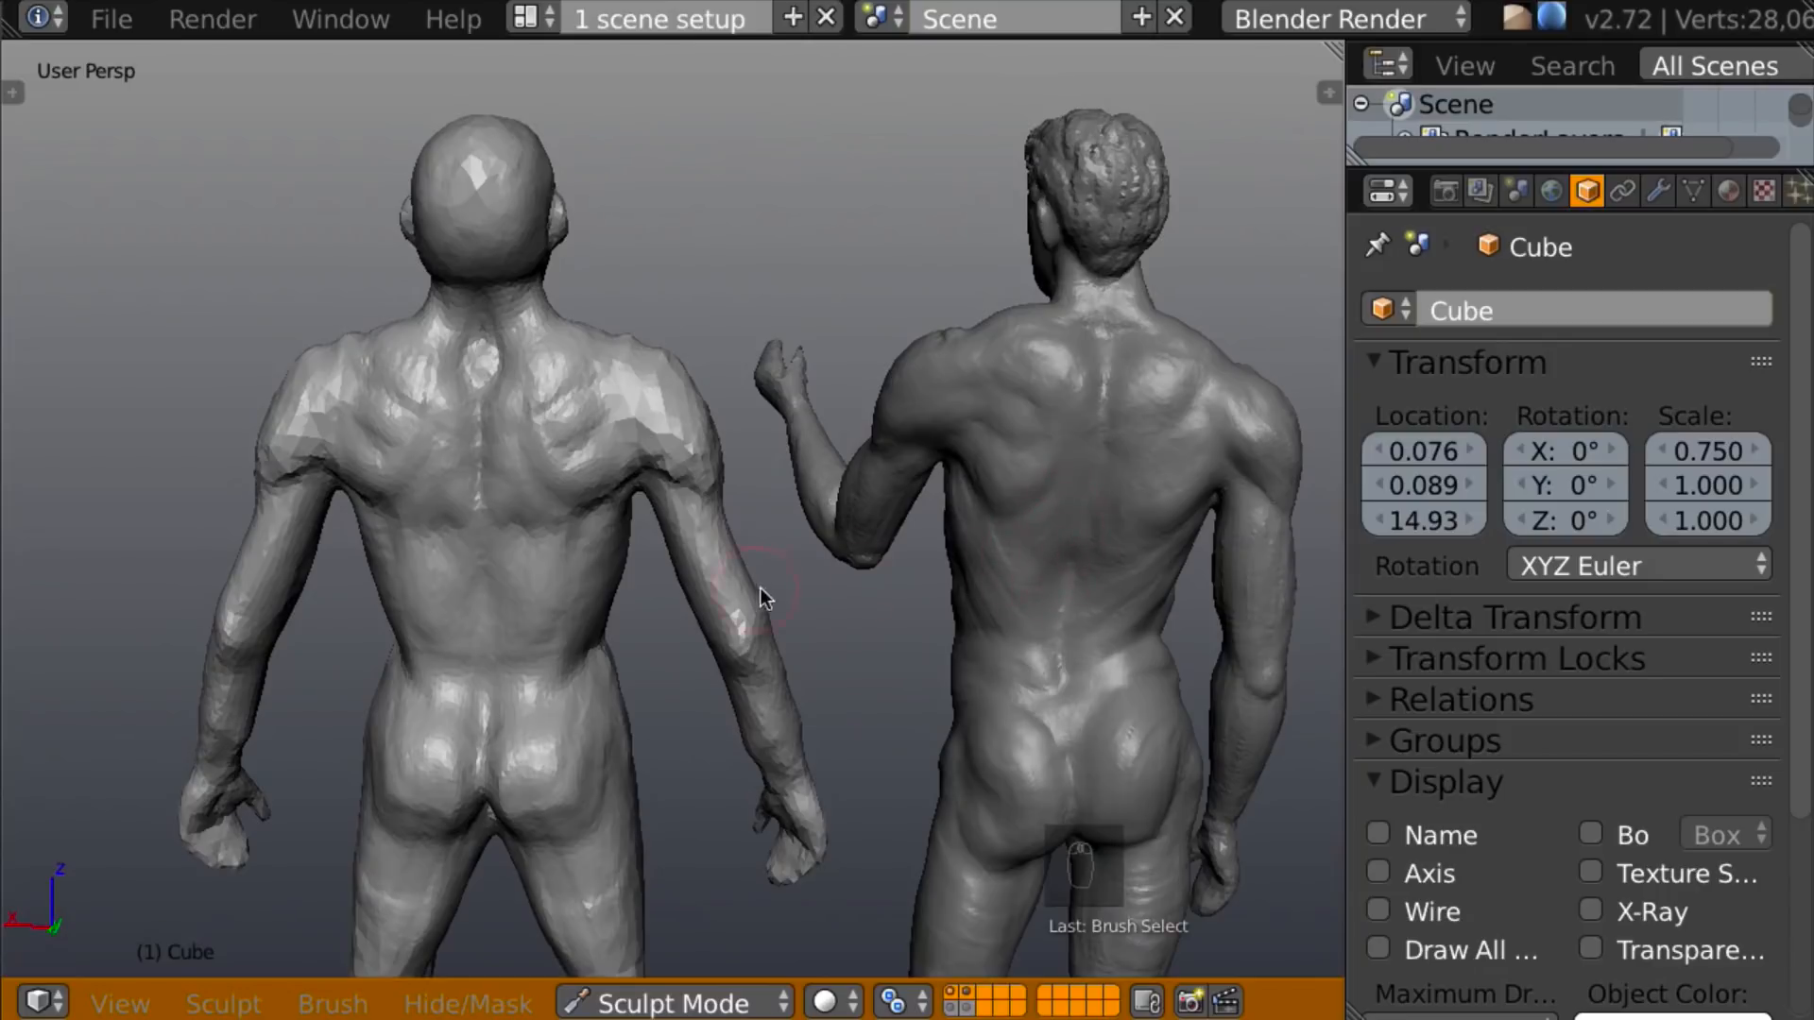
Sculpt the long muscles along both sides of the spine and define the groove between them down to the lower back.
{"action": "scroll", "coordinate": [757, 586], "scroll_direction": "up", "scroll_amount": 6}
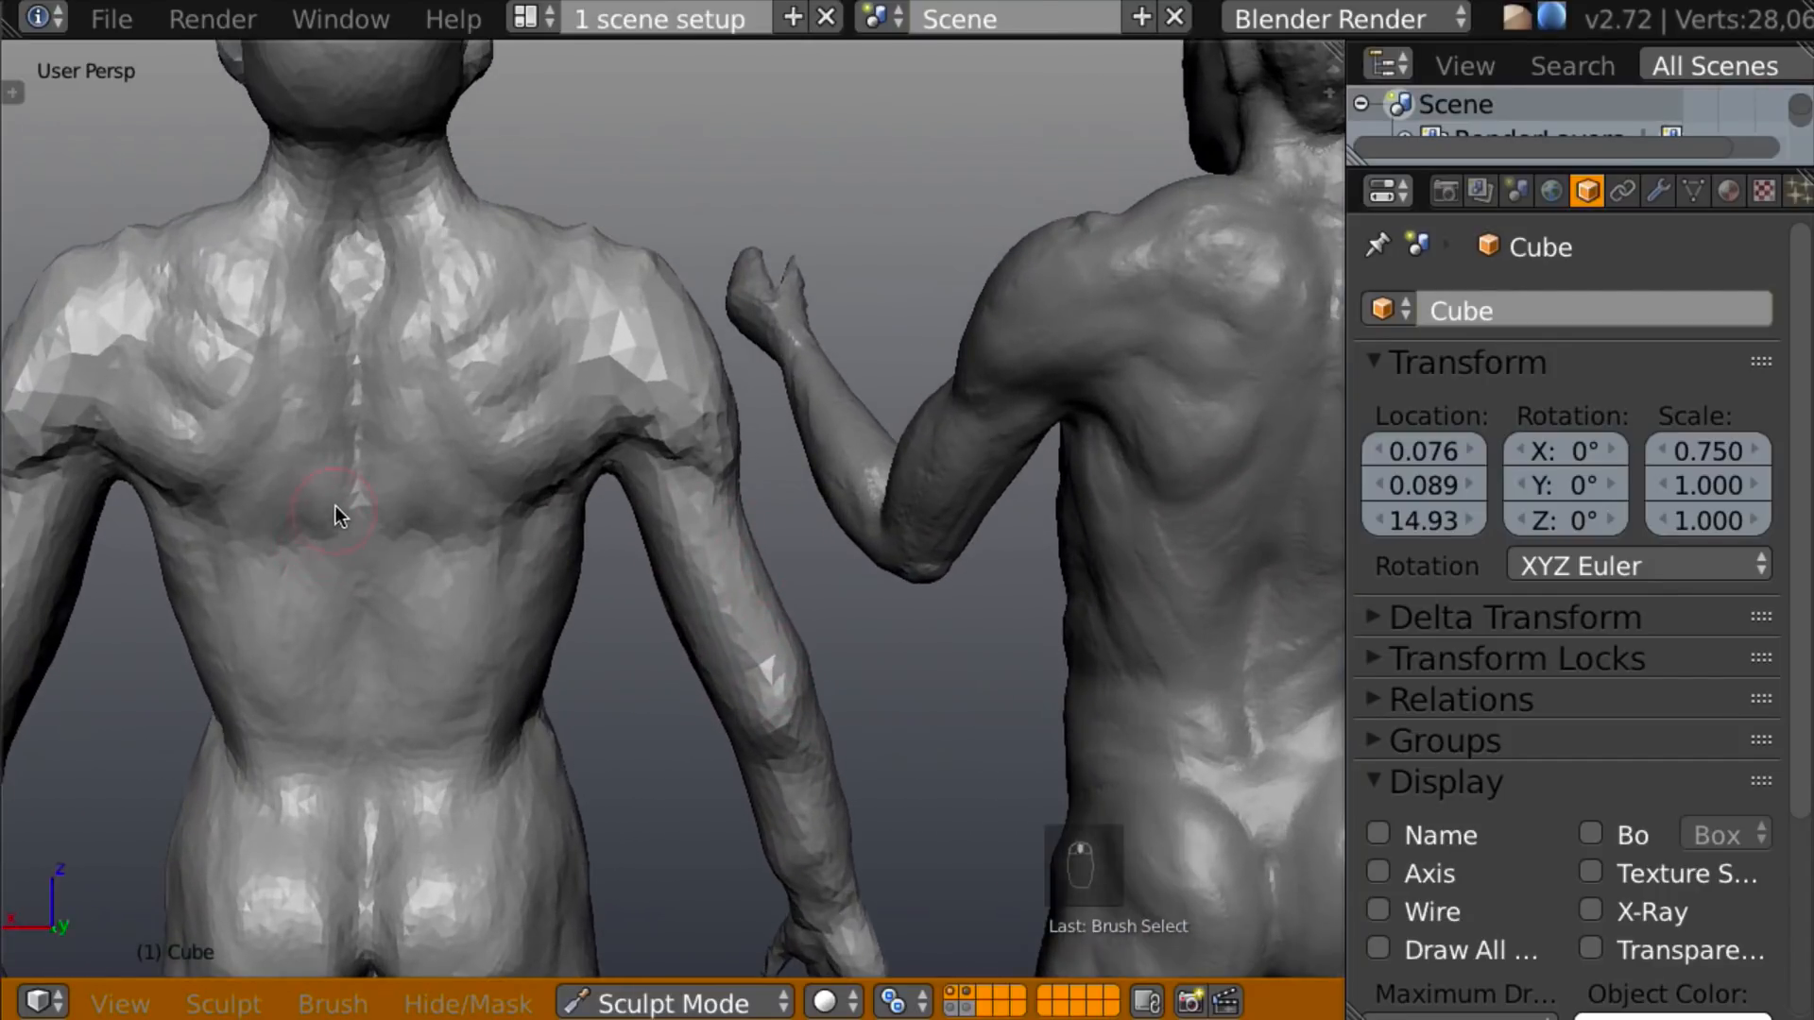
{"action": "mouse_move", "coordinate": [335, 506]}
{"action": "left_mouse_down"}
{"action": "mouse_move", "coordinate": [293, 531]}
{"action": "mouse_move", "coordinate": [305, 581]}
{"action": "left_mouse_up"}
{"action": "middle_click_drag", "start_coordinate": [305, 586], "coordinate": [418, 440]}
{"action": "middle_click_drag", "start_coordinate": [506, 558], "coordinate": [463, 514]}
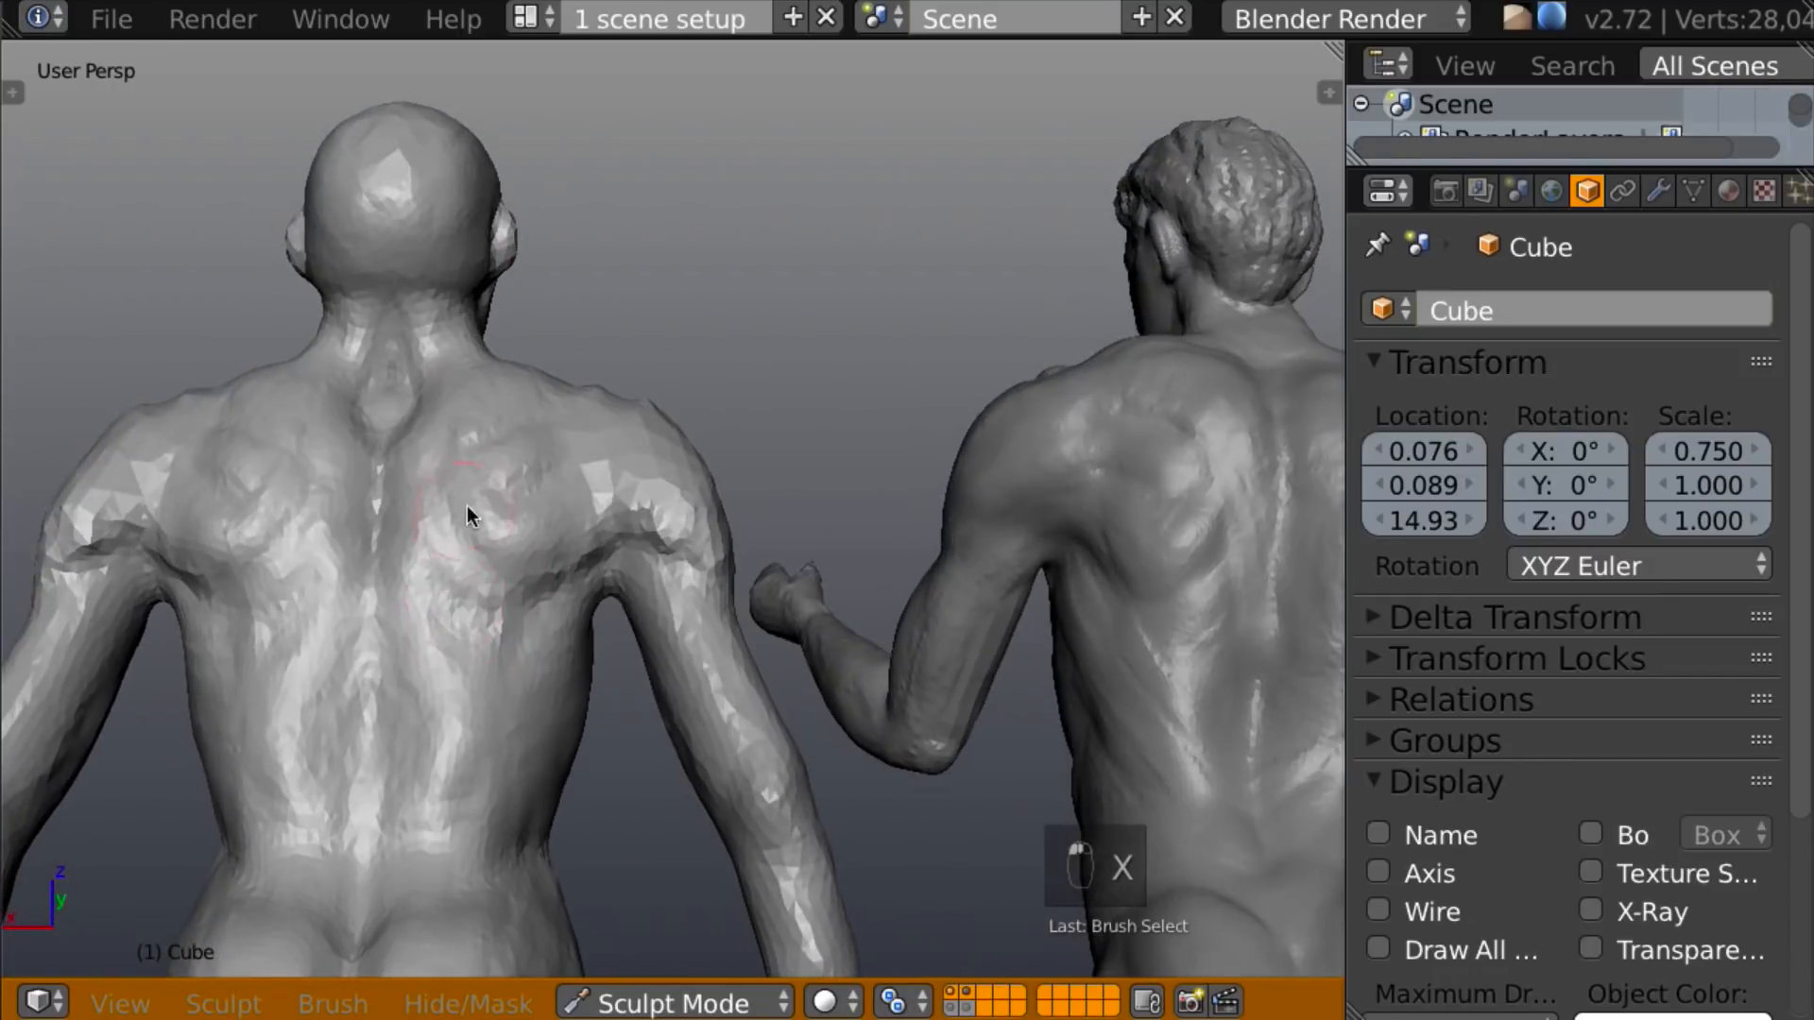
{"action": "left_click_drag", "start_coordinate": [365, 461], "coordinate": [366, 750]}
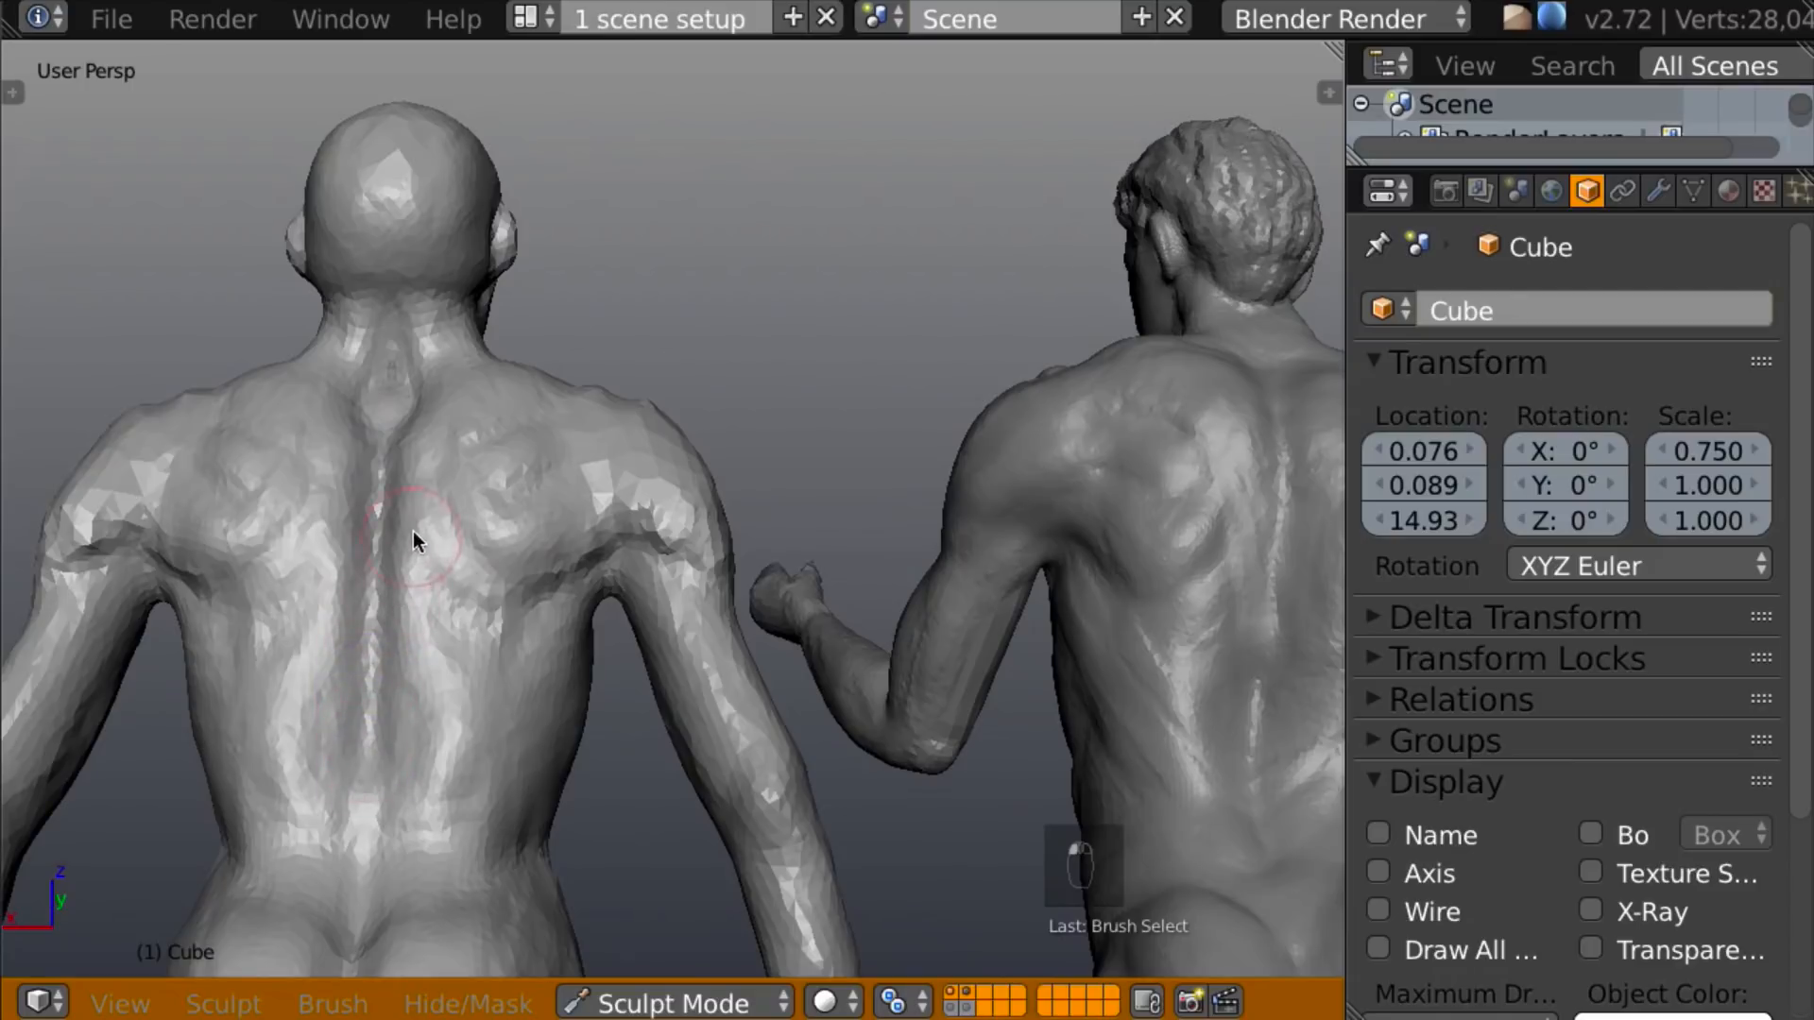
Fill in the area between the spine and the shoulder blade with clay strokes running down to the middle back.
{"action": "key", "text": "c"}
{"action": "middle_click_drag", "start_coordinate": [515, 550], "coordinate": [614, 571], "text": "shift"}
{"action": "middle_click_drag", "start_coordinate": [605, 567], "coordinate": [552, 493], "text": "ctrl"}
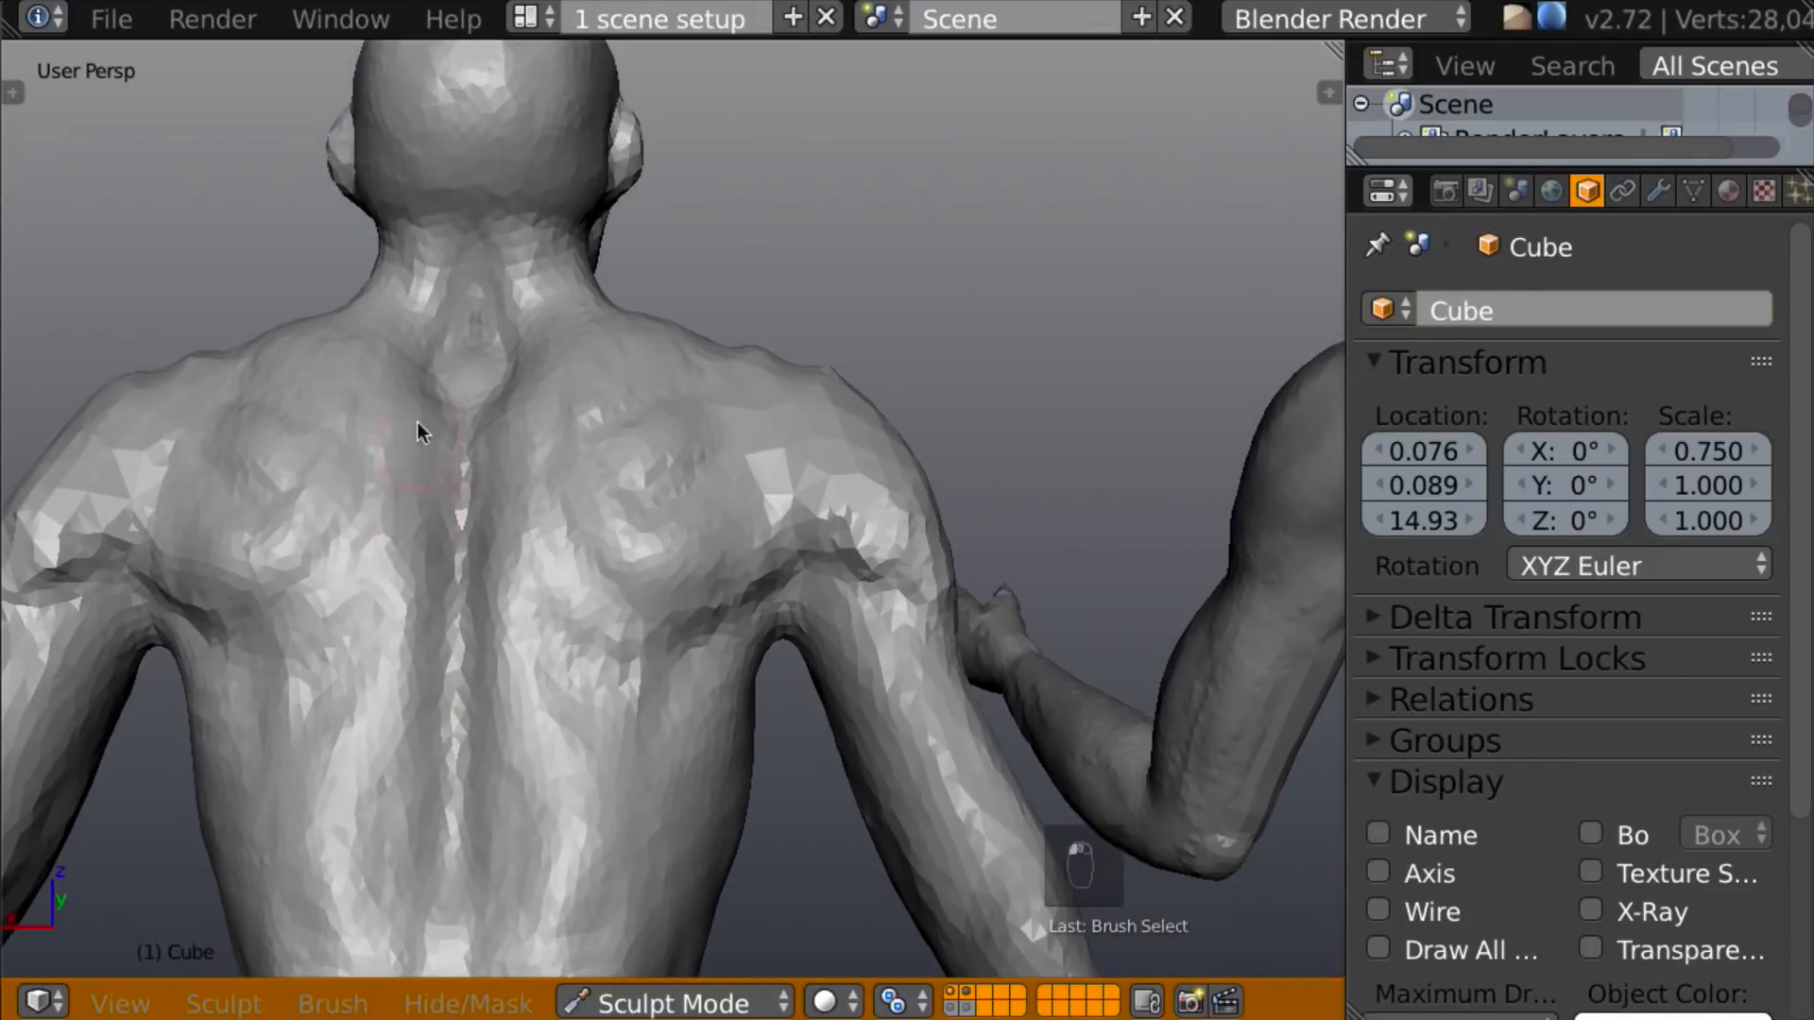
{"action": "mouse_move", "coordinate": [396, 449]}
{"action": "left_mouse_down"}
{"action": "mouse_move", "coordinate": [426, 567]}
{"action": "mouse_move", "coordinate": [407, 688]}
{"action": "left_mouse_up"}
{"action": "left_click_drag", "start_coordinate": [410, 617], "coordinate": [411, 752]}
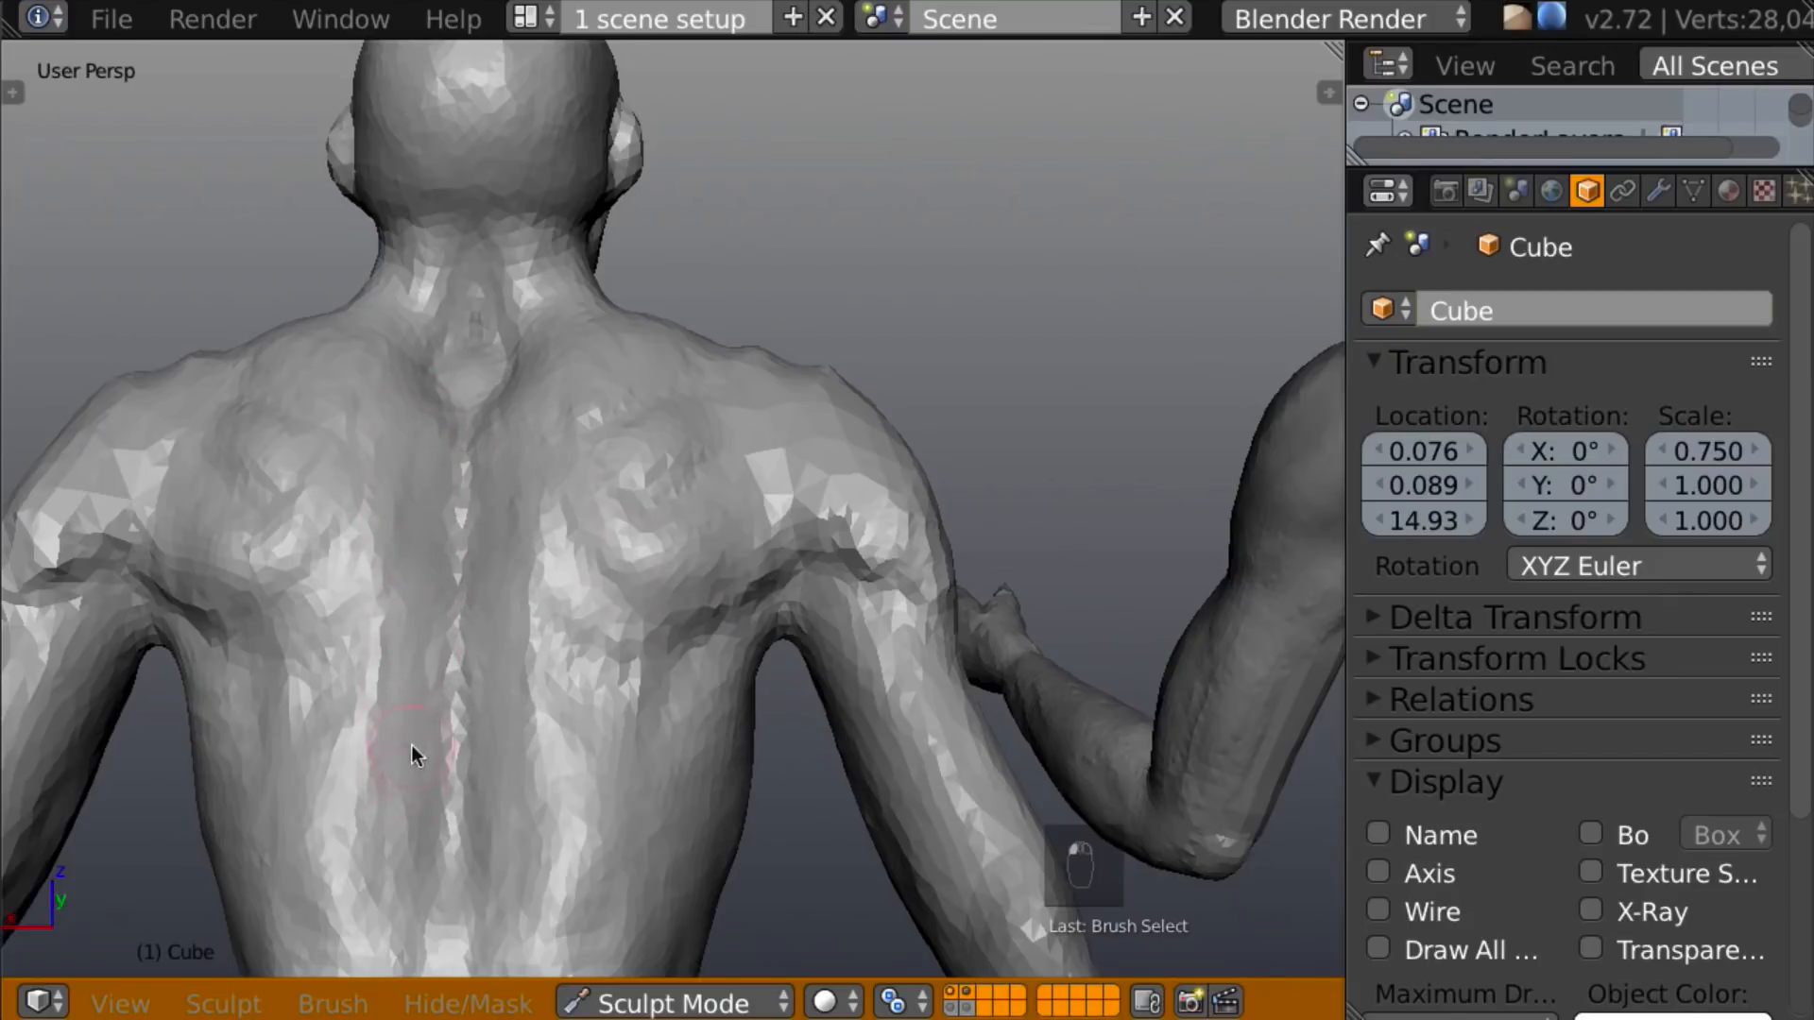
{"action": "left_click_drag", "start_coordinate": [441, 458], "coordinate": [421, 758]}
Shape the middle back below the shoulder blade and blend it into the muscles beside the spine.
{"action": "mouse_move", "coordinate": [422, 758]}
{"action": "middle_mouse_down"}
{"action": "mouse_move", "coordinate": [457, 852]}
{"action": "mouse_move", "coordinate": [616, 751]}
{"action": "mouse_move", "coordinate": [602, 715]}
{"action": "mouse_move", "coordinate": [671, 522]}
{"action": "mouse_move", "coordinate": [670, 436]}
{"action": "mouse_move", "coordinate": [620, 592]}
{"action": "mouse_move", "coordinate": [579, 542]}
{"action": "mouse_move", "coordinate": [680, 535]}
{"action": "mouse_move", "coordinate": [684, 429]}
{"action": "mouse_move", "coordinate": [746, 431]}
{"action": "middle_mouse_up"}
{"action": "mouse_move", "coordinate": [576, 348]}
{"action": "left_mouse_down"}
{"action": "mouse_move", "coordinate": [565, 310]}
{"action": "mouse_move", "coordinate": [502, 355]}
{"action": "mouse_move", "coordinate": [508, 391]}
{"action": "left_mouse_up"}
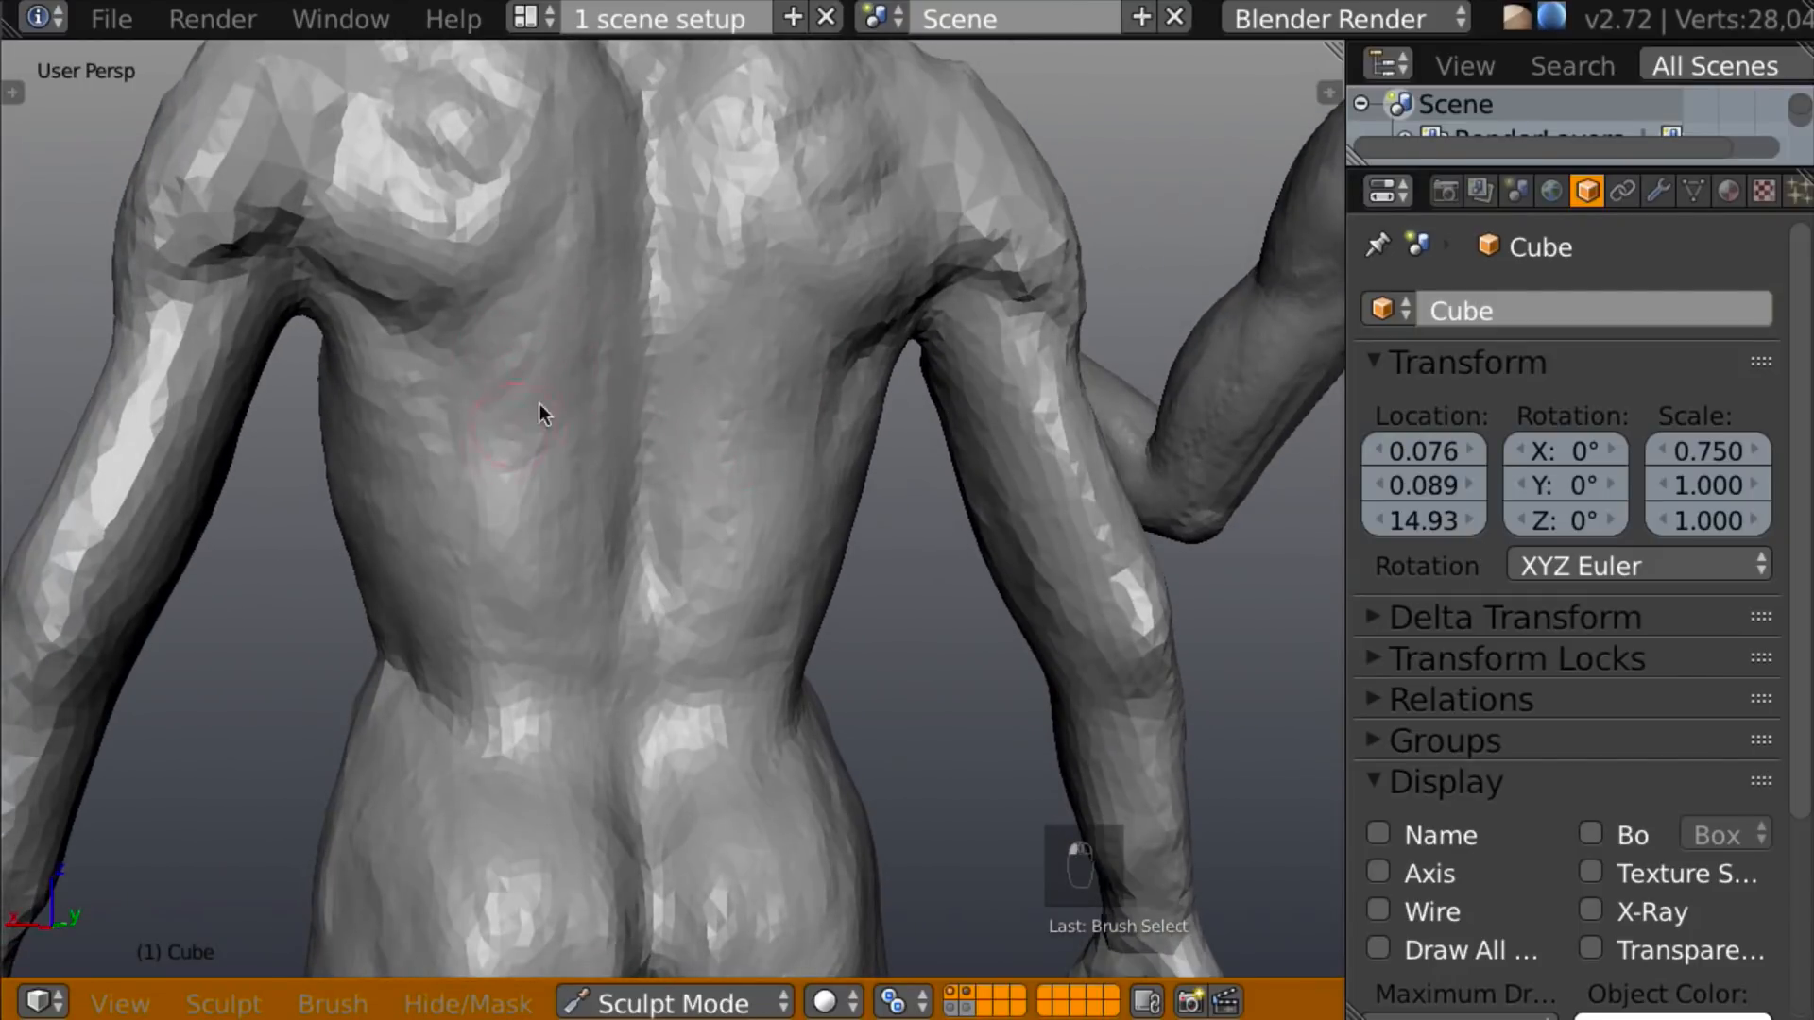
{"action": "middle_click_drag", "start_coordinate": [573, 398], "coordinate": [610, 314]}
{"action": "left_click_drag", "start_coordinate": [609, 314], "coordinate": [586, 487]}
{"action": "mouse_move", "coordinate": [586, 486]}
{"action": "middle_mouse_down"}
{"action": "mouse_move", "coordinate": [759, 395]}
{"action": "mouse_move", "coordinate": [876, 393]}
{"action": "mouse_move", "coordinate": [813, 348]}
{"action": "mouse_move", "coordinate": [729, 402]}
{"action": "mouse_move", "coordinate": [758, 415]}
{"action": "mouse_move", "coordinate": [737, 541]}
{"action": "mouse_move", "coordinate": [693, 527]}
{"action": "mouse_move", "coordinate": [754, 450]}
{"action": "mouse_move", "coordinate": [678, 486]}
{"action": "mouse_move", "coordinate": [709, 458]}
{"action": "mouse_move", "coordinate": [673, 497]}
{"action": "mouse_move", "coordinate": [756, 514]}
{"action": "mouse_move", "coordinate": [682, 395]}
{"action": "mouse_move", "coordinate": [739, 520]}
{"action": "mouse_move", "coordinate": [787, 554]}
{"action": "middle_mouse_up"}
{"action": "mouse_move", "coordinate": [545, 310]}
{"action": "left_mouse_down"}
{"action": "mouse_move", "coordinate": [466, 453]}
{"action": "mouse_move", "coordinate": [507, 347]}
{"action": "mouse_move", "coordinate": [445, 438]}
{"action": "mouse_move", "coordinate": [478, 416]}
{"action": "left_mouse_up"}
Build up the latissimus along the side of the back below the armpit.
{"action": "mouse_move", "coordinate": [479, 417]}
{"action": "middle_mouse_down"}
{"action": "mouse_move", "coordinate": [616, 428]}
{"action": "mouse_move", "coordinate": [486, 321]}
{"action": "middle_mouse_up"}
{"action": "left_click_drag", "start_coordinate": [457, 324], "coordinate": [467, 438]}
{"action": "middle_click_drag", "start_coordinate": [468, 438], "coordinate": [490, 257]}
{"action": "left_click_drag", "start_coordinate": [454, 285], "coordinate": [417, 372]}
{"action": "mouse_move", "coordinate": [417, 373]}
{"action": "middle_mouse_down"}
{"action": "mouse_move", "coordinate": [514, 292]}
{"action": "mouse_move", "coordinate": [482, 340]}
{"action": "middle_mouse_up"}
Refine the outer and rear surface of the deltoid, checking the back against the reference figure.
{"action": "middle_click_drag", "start_coordinate": [411, 467], "coordinate": [809, 331]}
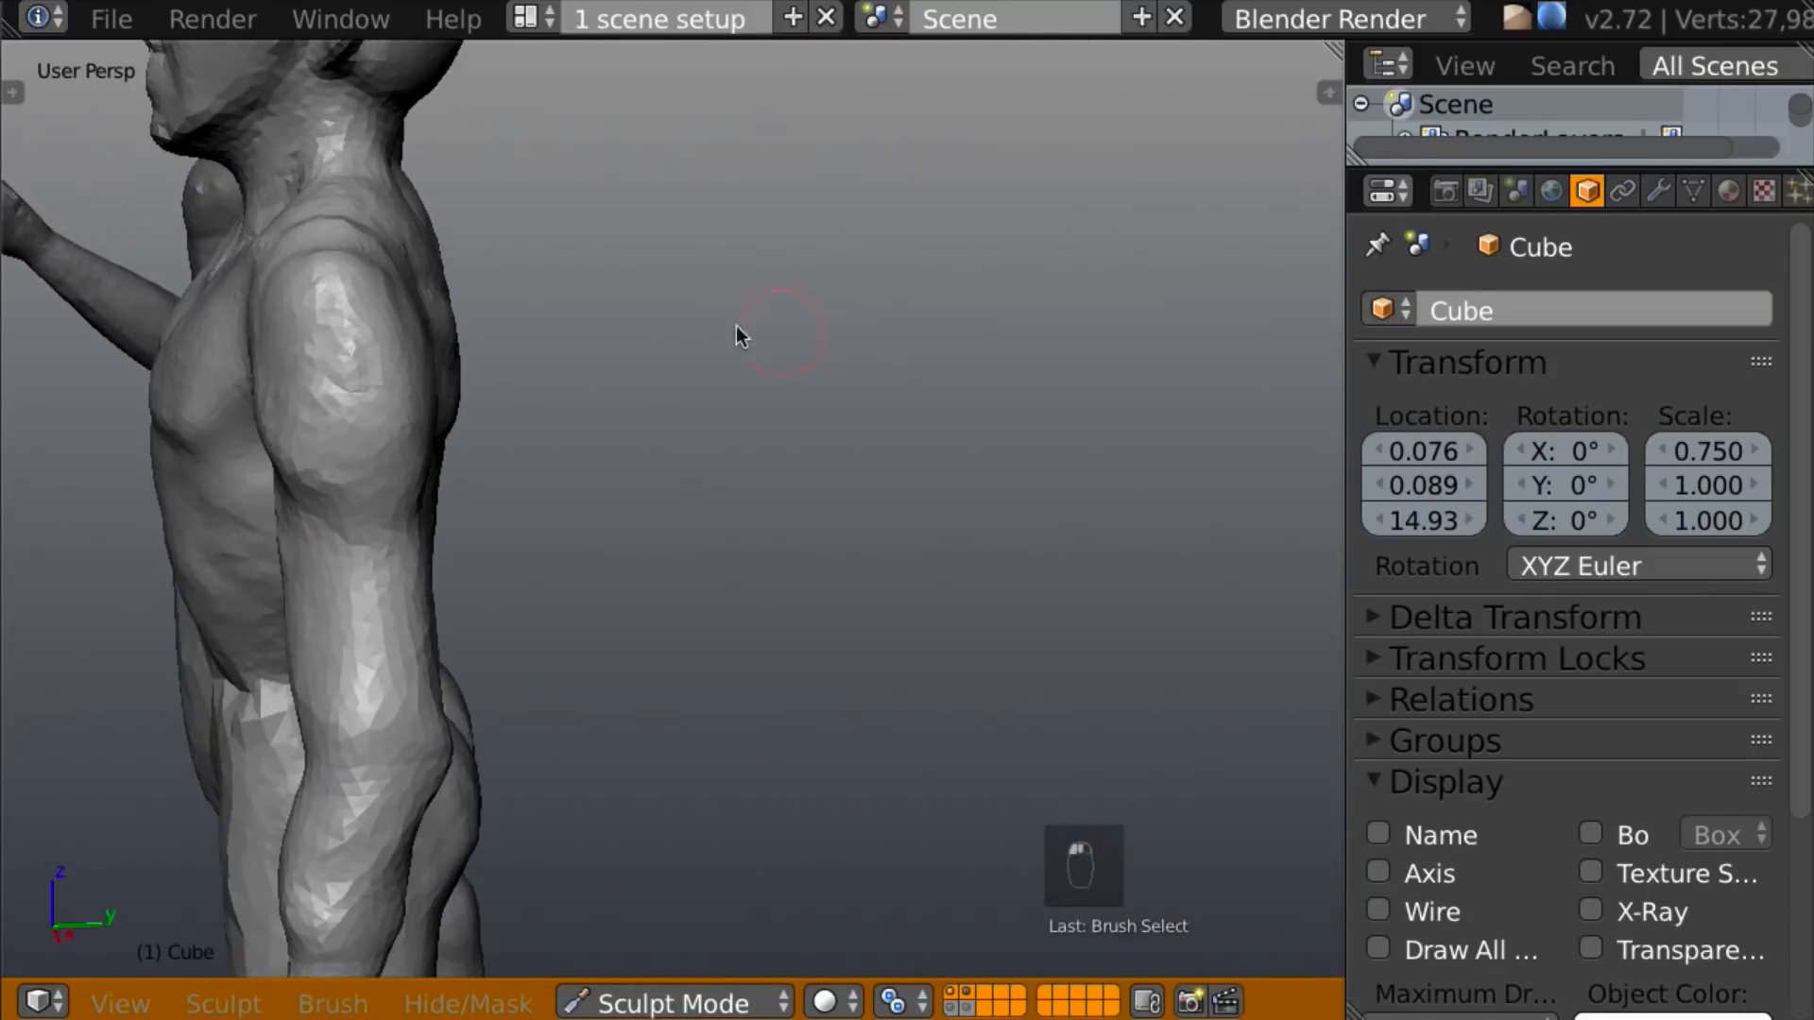
{"action": "left_click_drag", "start_coordinate": [382, 416], "coordinate": [279, 337]}
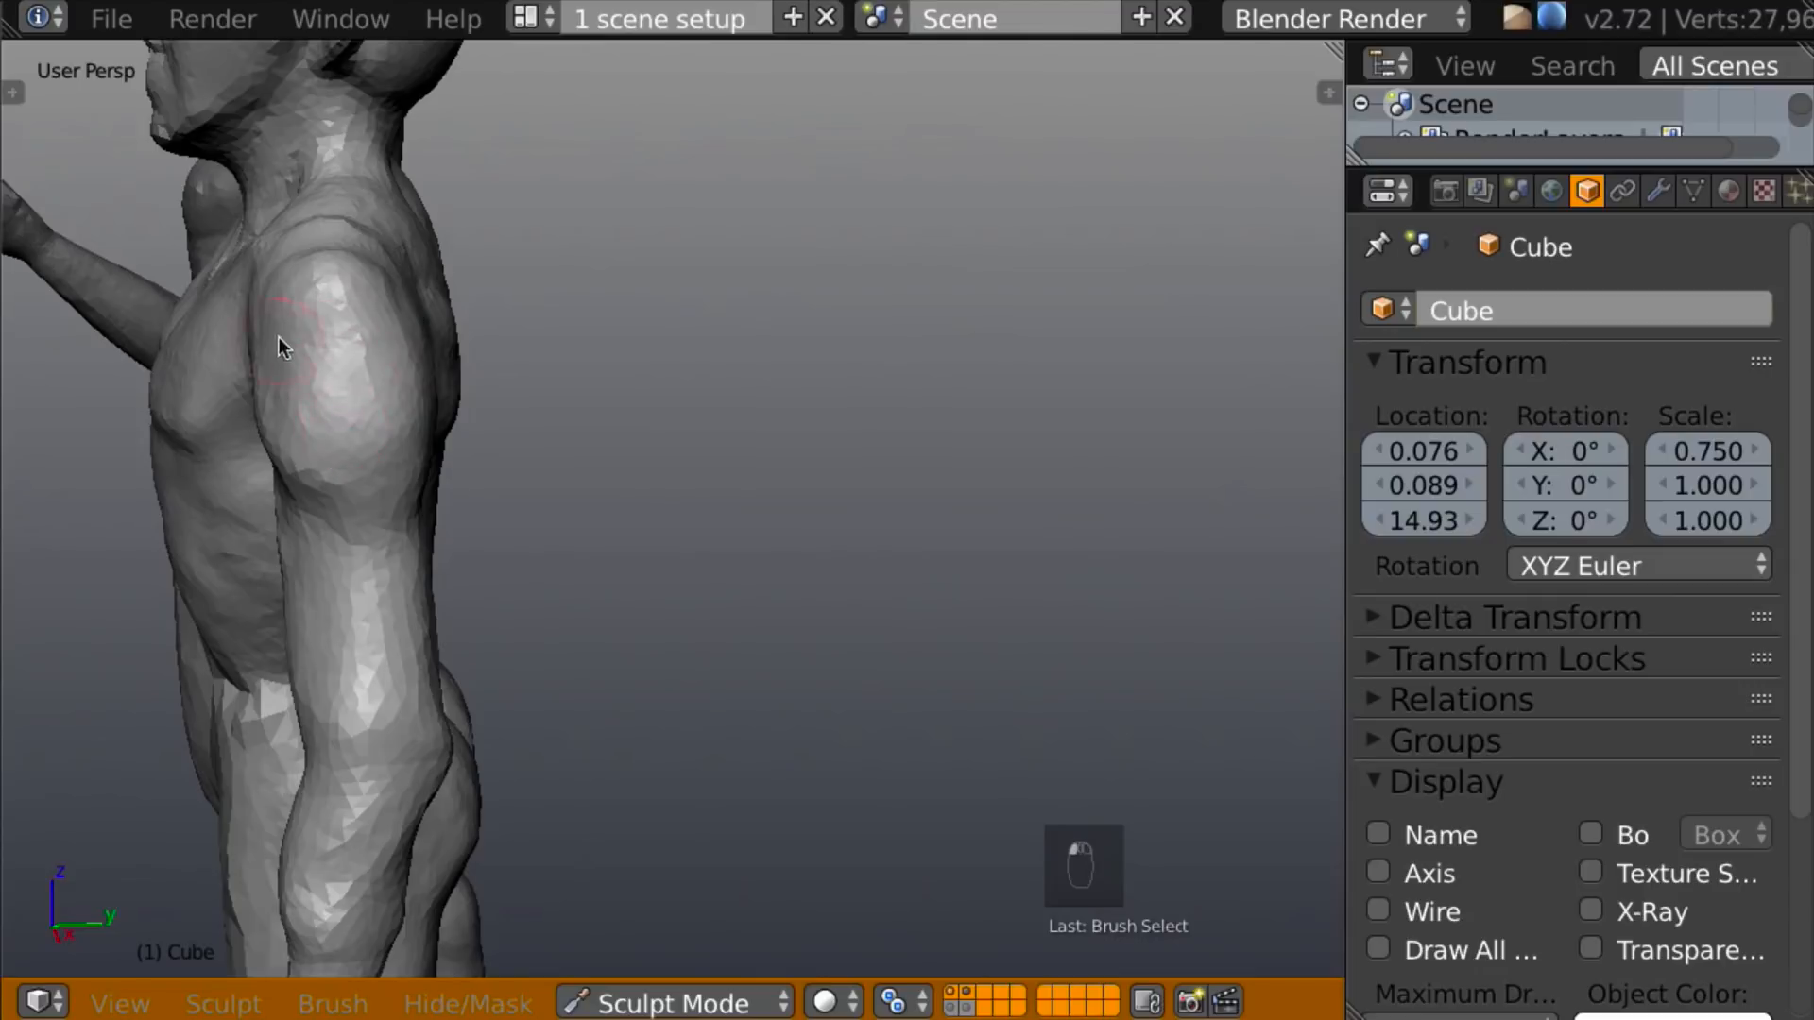
{"action": "key", "text": "shift+c"}
{"action": "scroll", "coordinate": [295, 445], "scroll_direction": "up", "scroll_amount": 5}
{"action": "middle_click_drag", "start_coordinate": [372, 523], "coordinate": [586, 451]}
{"action": "scroll", "coordinate": [686, 427], "scroll_direction": "down", "scroll_amount": 3}
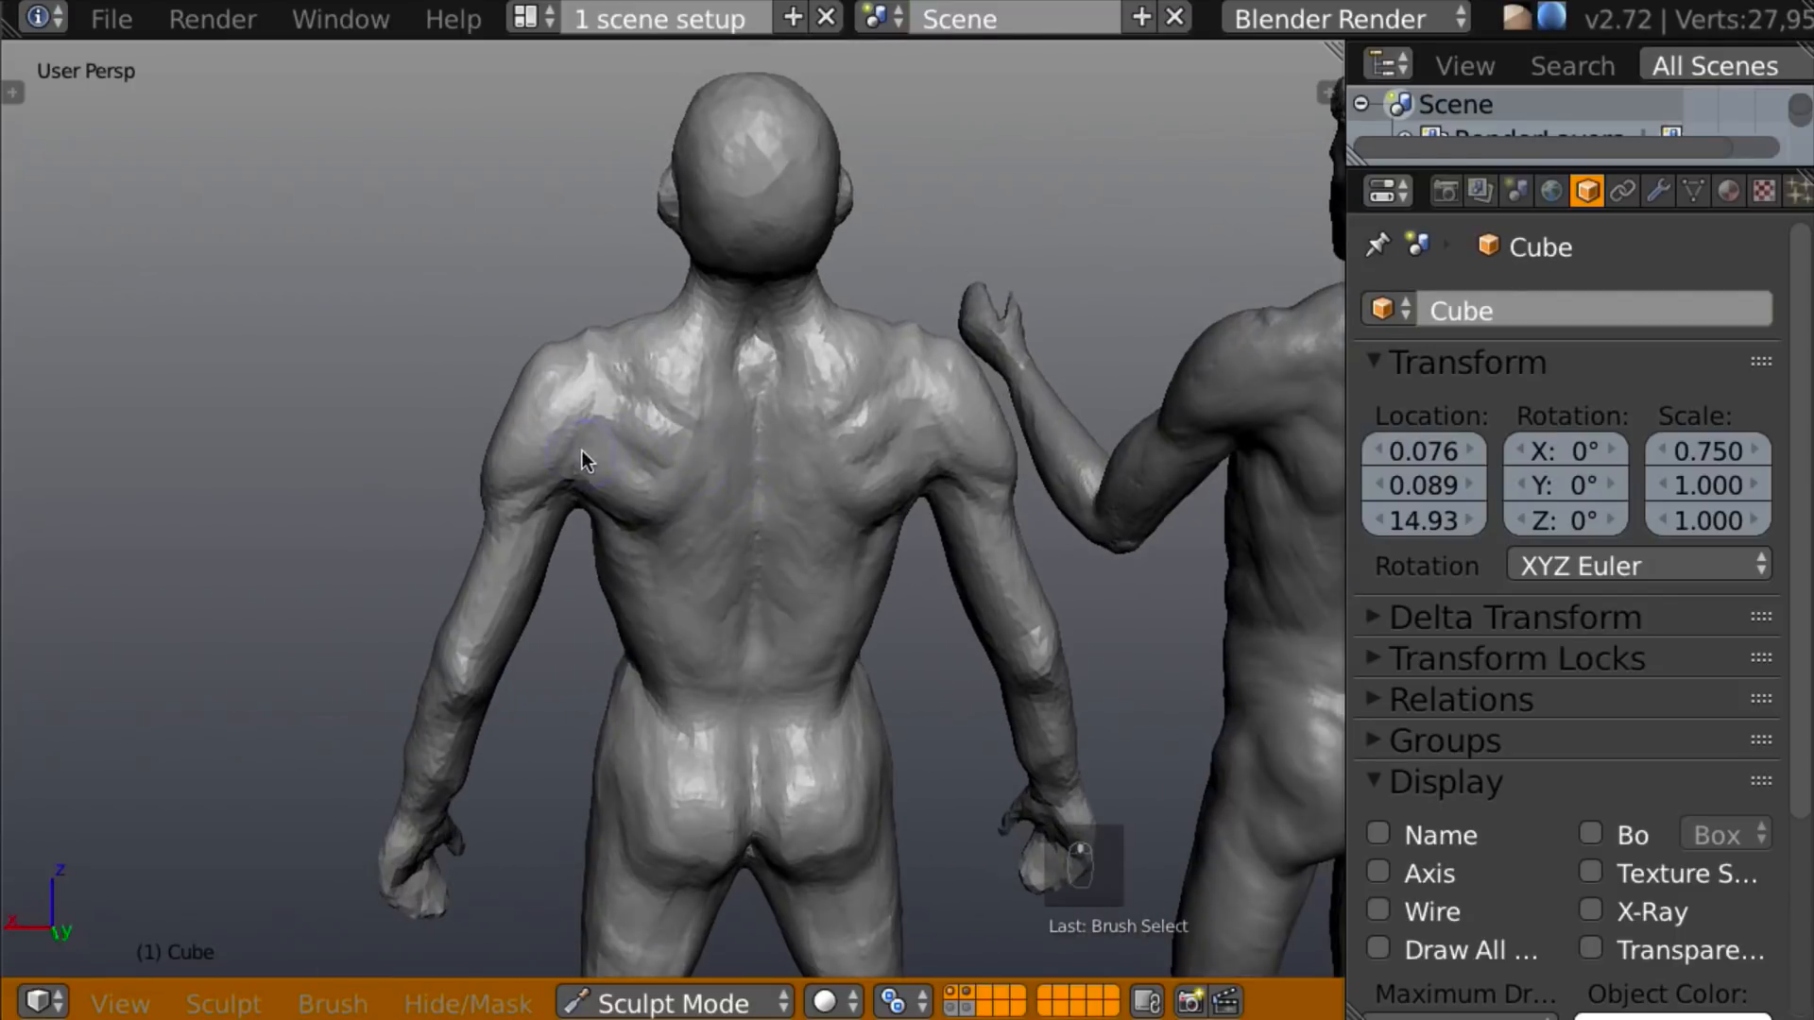
{"action": "middle_click_drag", "start_coordinate": [748, 417], "coordinate": [444, 472], "text": "shift"}
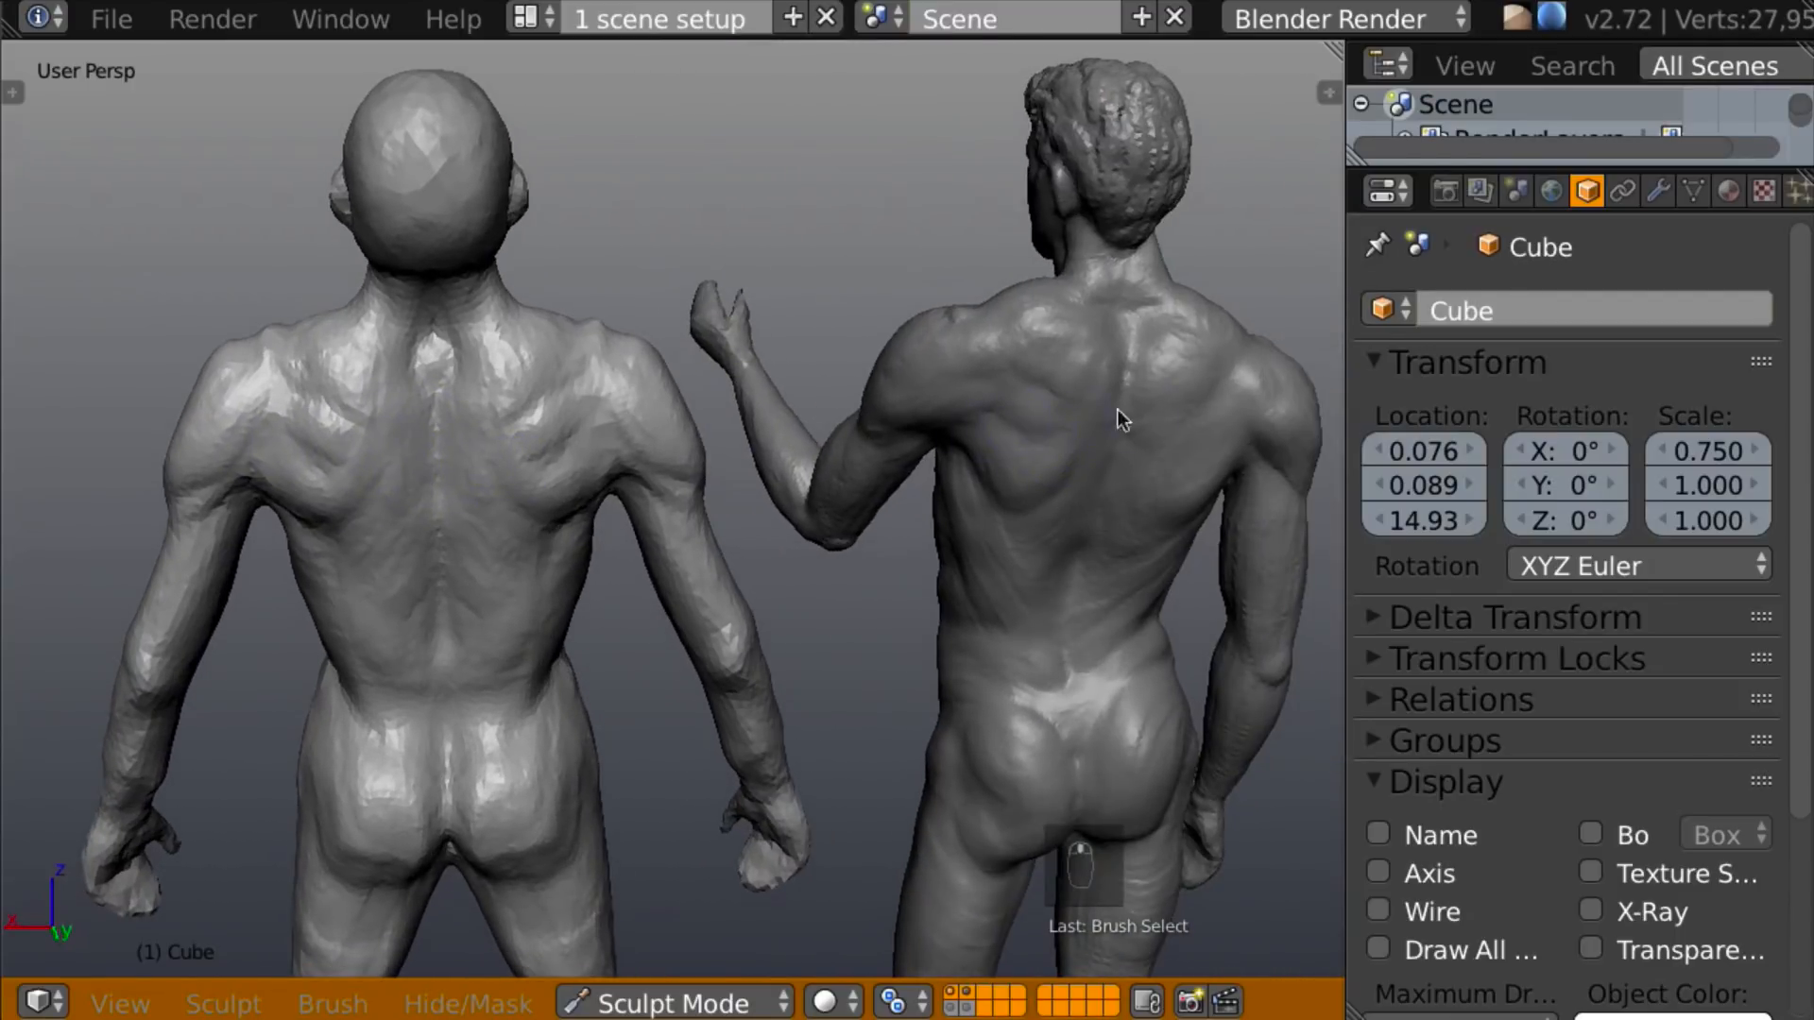
{"action": "scroll", "coordinate": [577, 577], "scroll_direction": "down", "scroll_amount": 5, "text": "ctrl"}
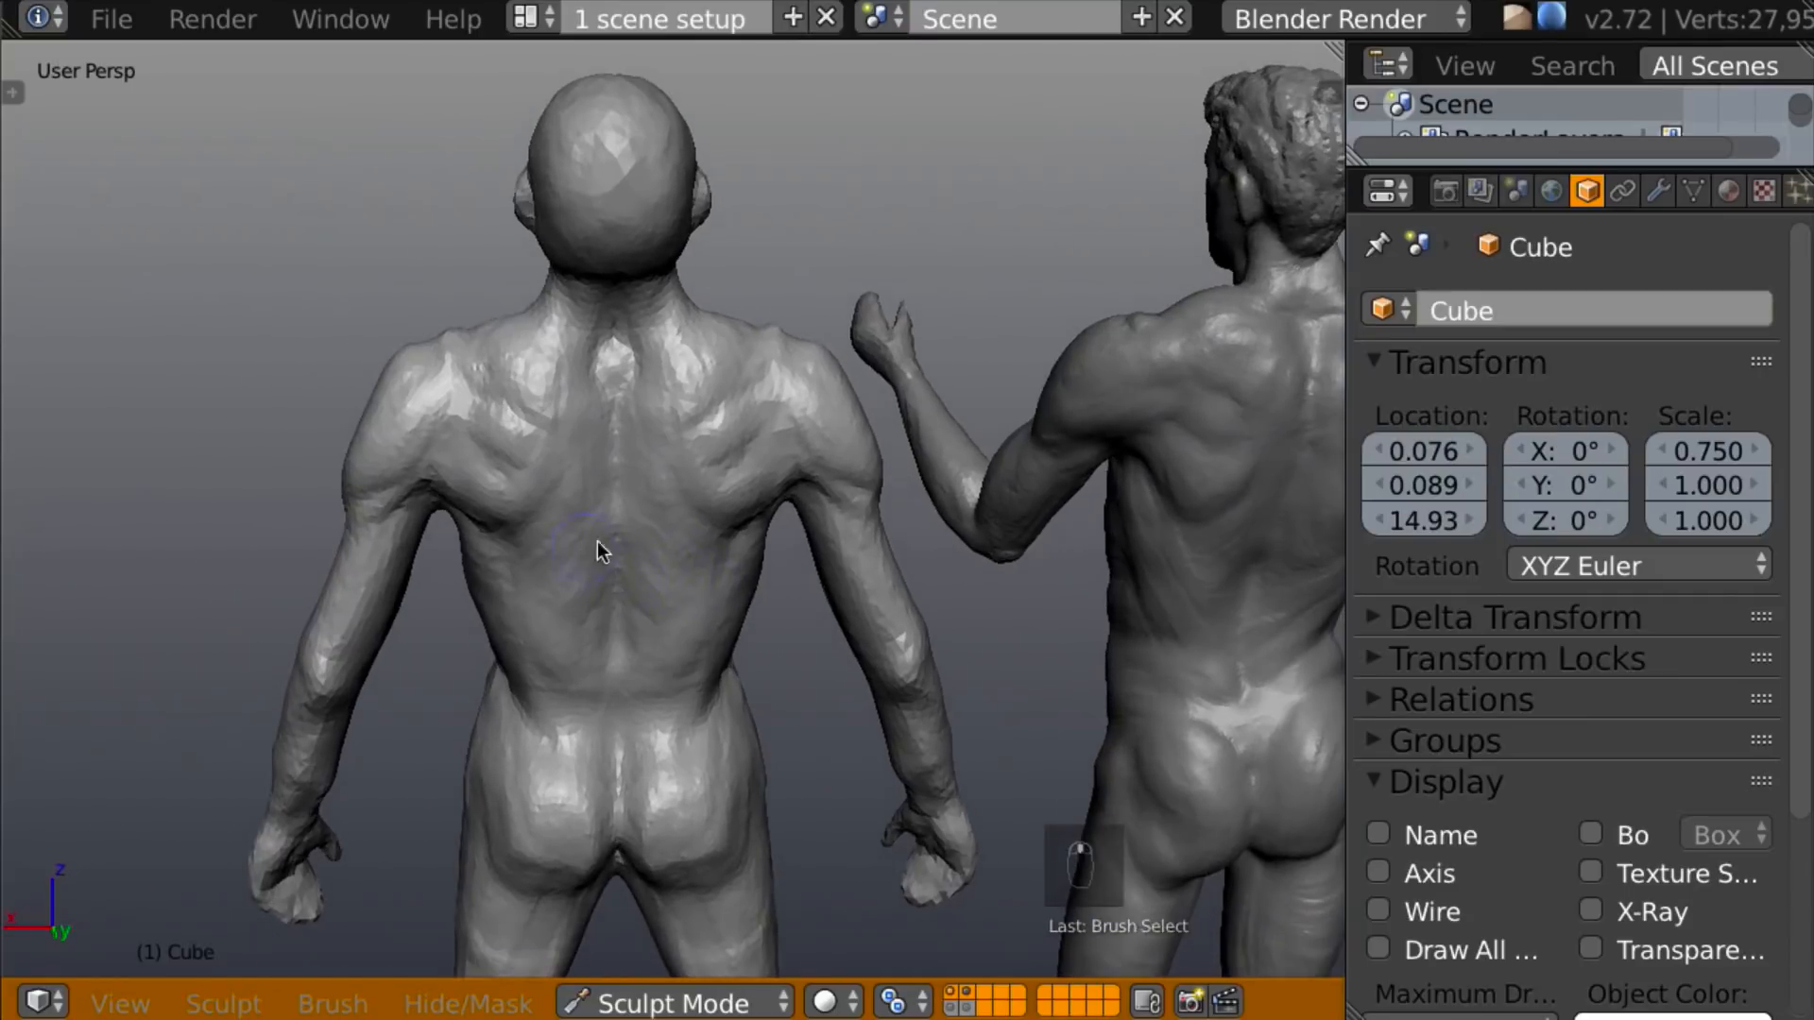
{"action": "scroll", "coordinate": [586, 558], "scroll_direction": "up", "scroll_amount": 2}
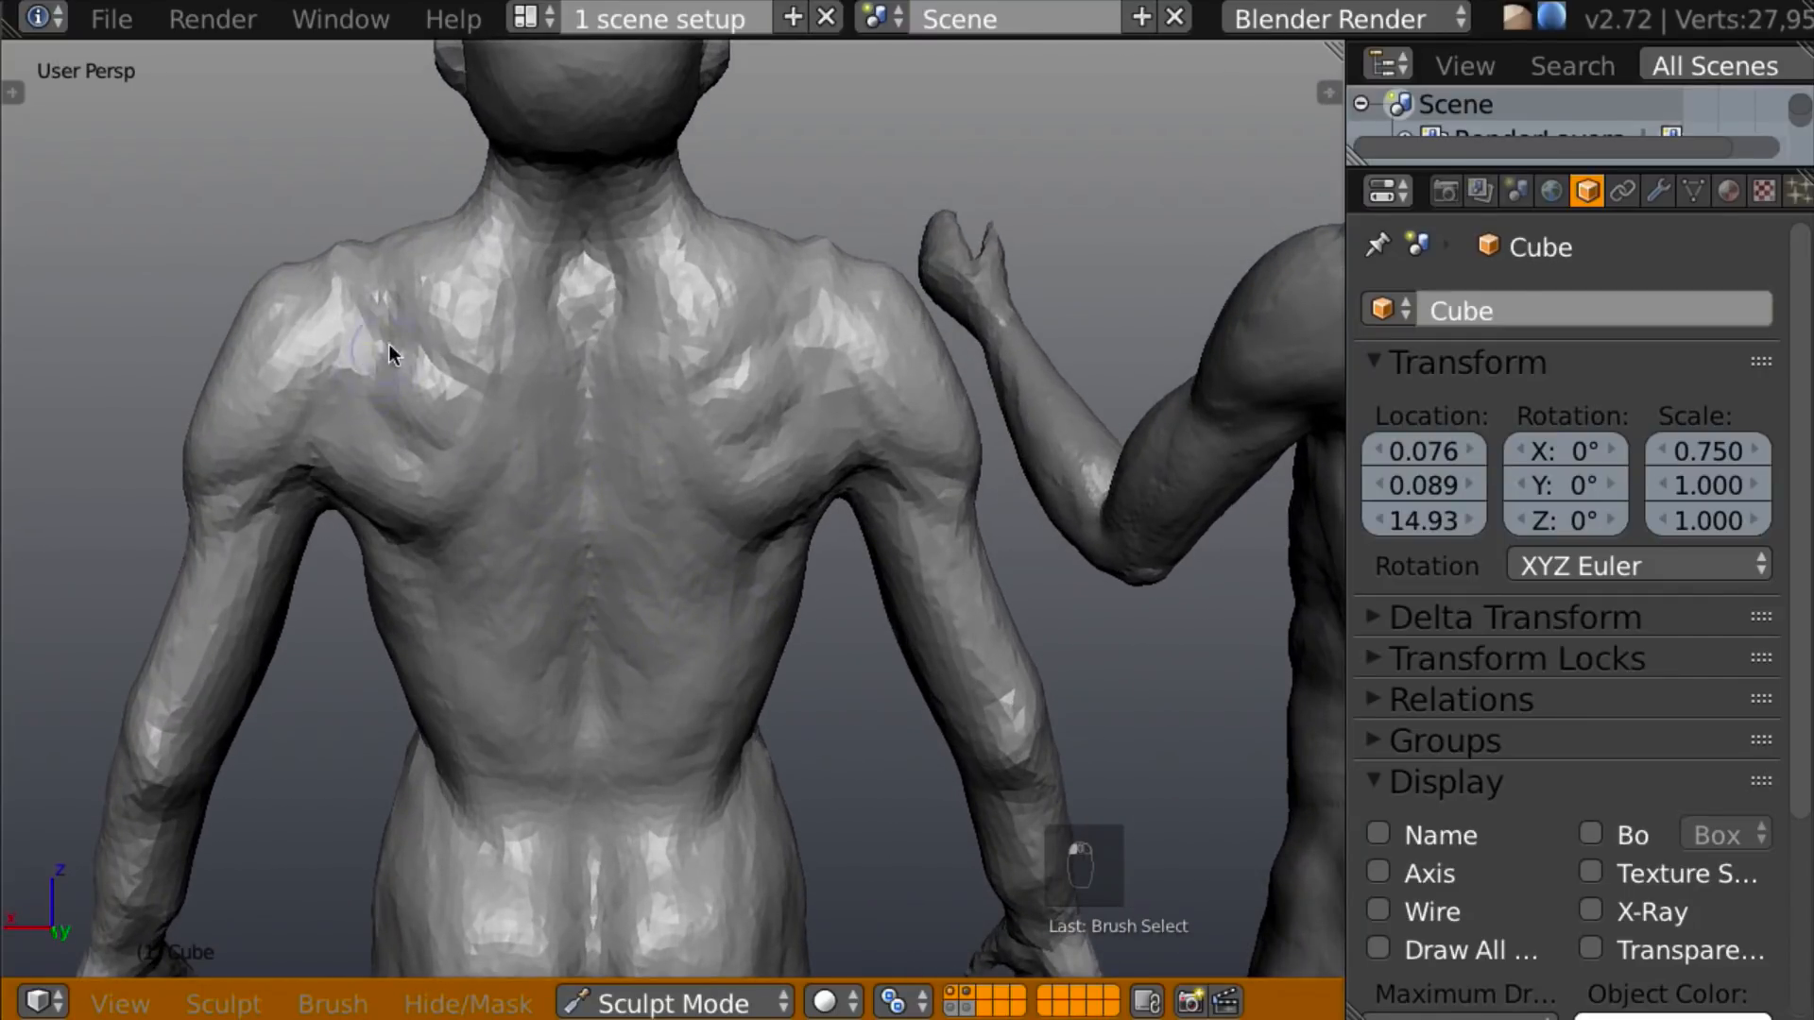
Add volume to the rear of the deltoid toward the top of the shoulder with the Clay brush.
{"action": "mouse_move", "coordinate": [296, 429]}
{"action": "middle_mouse_down"}
{"action": "mouse_move", "coordinate": [404, 374]}
{"action": "mouse_move", "coordinate": [598, 429]}
{"action": "mouse_move", "coordinate": [530, 425]}
{"action": "middle_mouse_up"}
{"action": "key", "text": "c"}
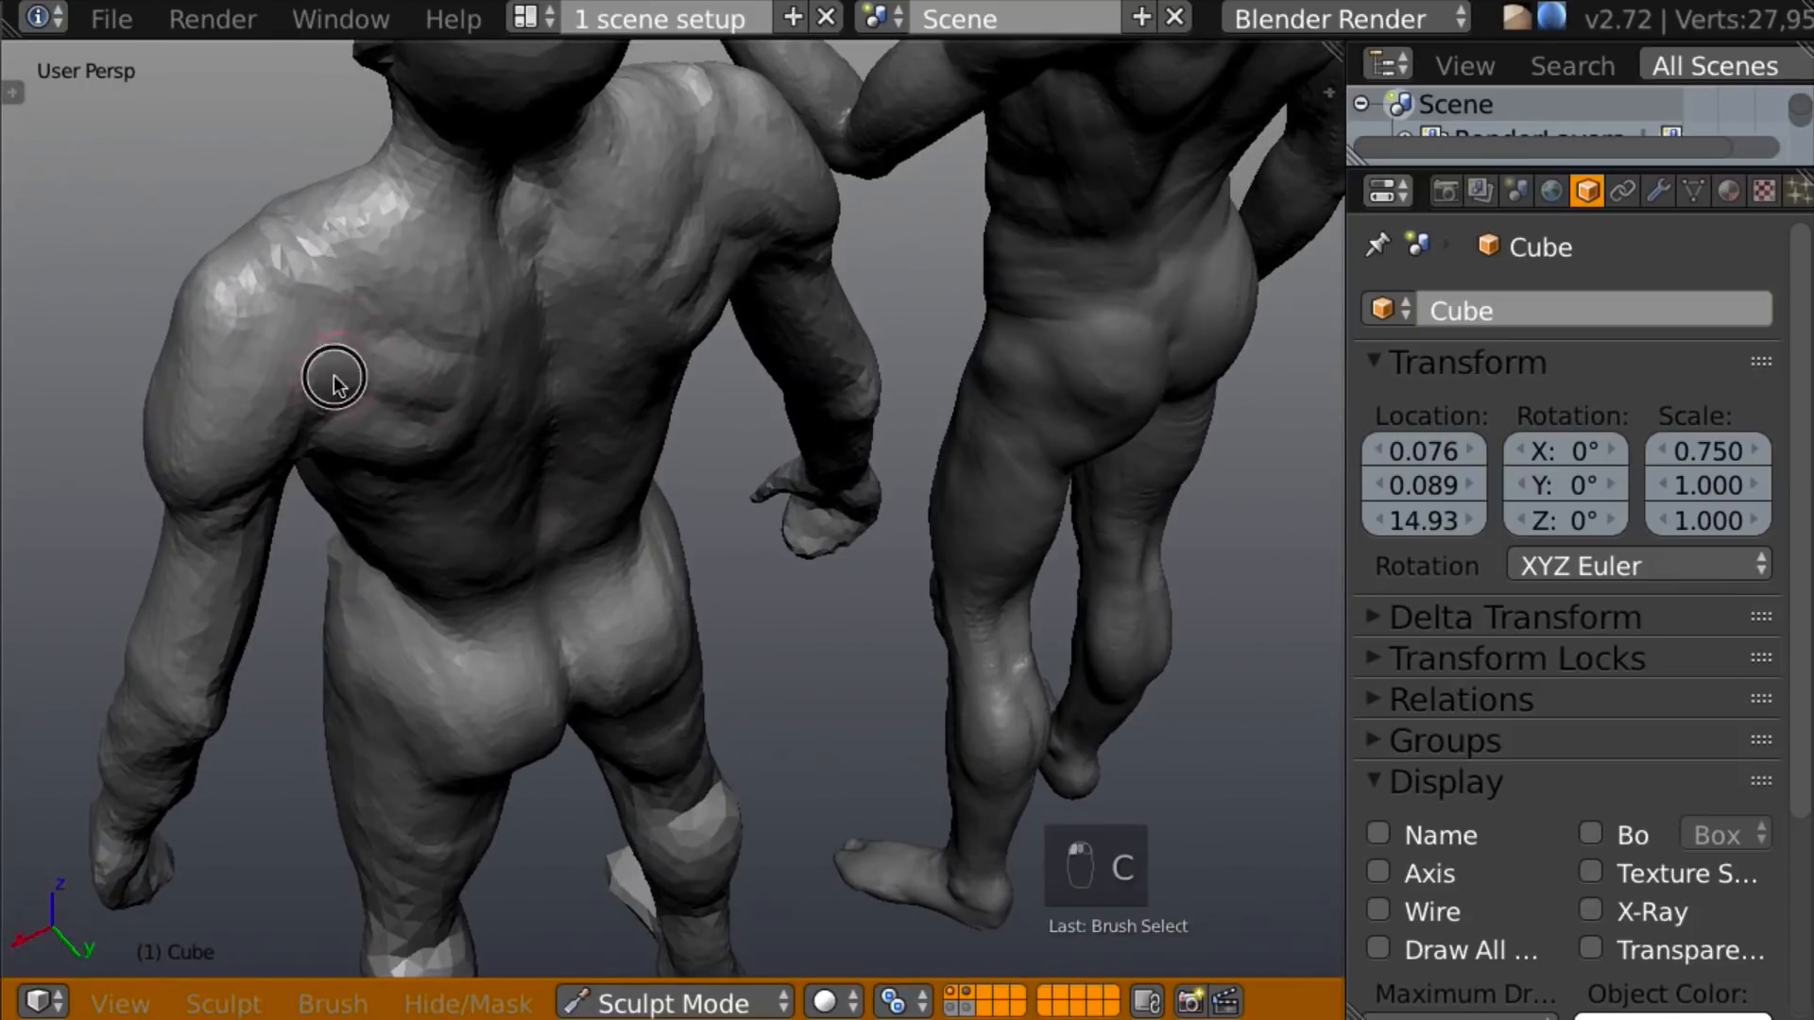
{"action": "mouse_move", "coordinate": [275, 359]}
{"action": "middle_mouse_down"}
{"action": "mouse_move", "coordinate": [610, 227]}
{"action": "mouse_move", "coordinate": [293, 360]}
{"action": "middle_mouse_up"}
{"action": "left_click_drag", "start_coordinate": [223, 315], "coordinate": [228, 342]}
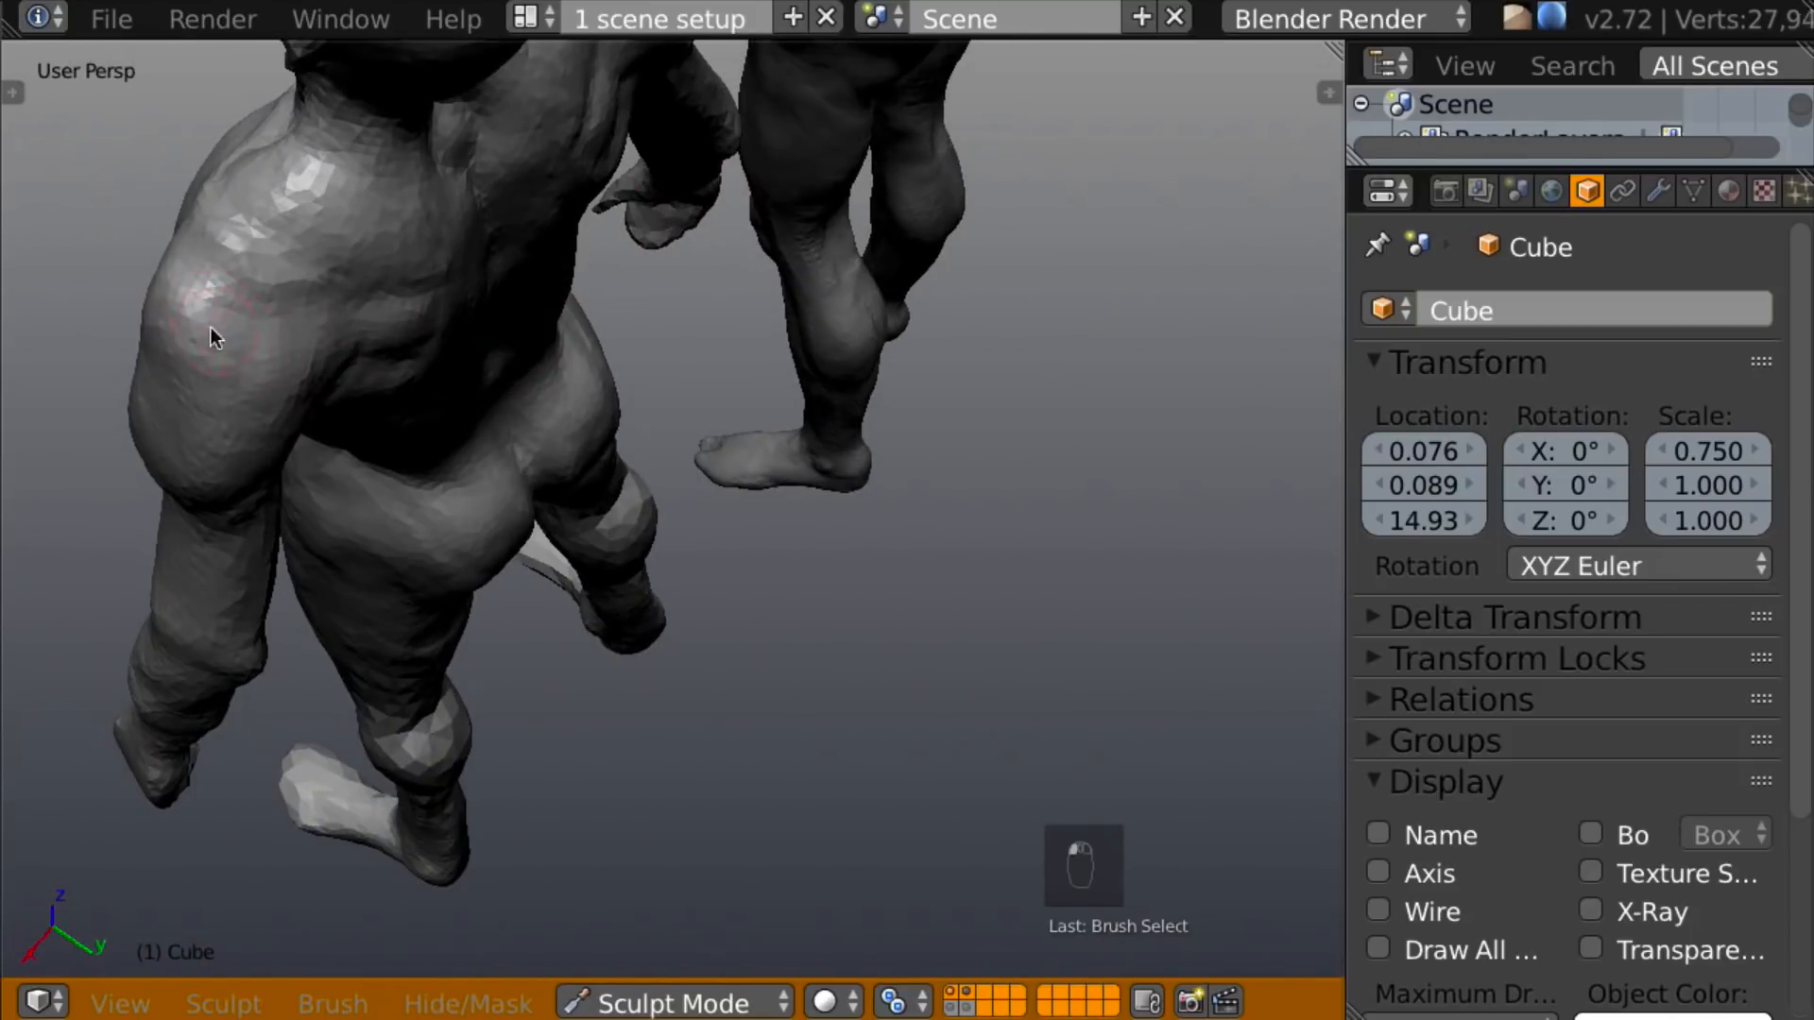
{"action": "middle_click_drag", "start_coordinate": [259, 365], "coordinate": [763, 376]}
Shape the front of the deltoid where it meets the chest and upper arm.
{"action": "scroll", "coordinate": [763, 376], "scroll_direction": "down", "scroll_amount": 4}
{"action": "middle_click_drag", "start_coordinate": [662, 346], "coordinate": [926, 480]}
{"action": "scroll", "coordinate": [924, 473], "scroll_direction": "up", "scroll_amount": 3}
{"action": "mouse_move", "coordinate": [932, 463]}
{"action": "middle_mouse_down"}
{"action": "mouse_move", "coordinate": [674, 516]}
{"action": "mouse_move", "coordinate": [802, 449]}
{"action": "middle_mouse_up"}
{"action": "left_click_drag", "start_coordinate": [395, 624], "coordinate": [416, 597]}
{"action": "left_click_drag", "start_coordinate": [395, 670], "coordinate": [395, 683]}
{"action": "left_click_drag", "start_coordinate": [431, 612], "coordinate": [448, 635]}
{"action": "mouse_move", "coordinate": [453, 645]}
{"action": "middle_mouse_down"}
{"action": "mouse_move", "coordinate": [388, 703]}
{"action": "mouse_move", "coordinate": [492, 544]}
{"action": "mouse_move", "coordinate": [439, 665]}
{"action": "mouse_move", "coordinate": [909, 315]}
{"action": "mouse_move", "coordinate": [820, 371]}
{"action": "mouse_move", "coordinate": [854, 356]}
{"action": "mouse_move", "coordinate": [721, 393]}
{"action": "mouse_move", "coordinate": [846, 507]}
{"action": "mouse_move", "coordinate": [475, 762]}
{"action": "middle_mouse_up"}
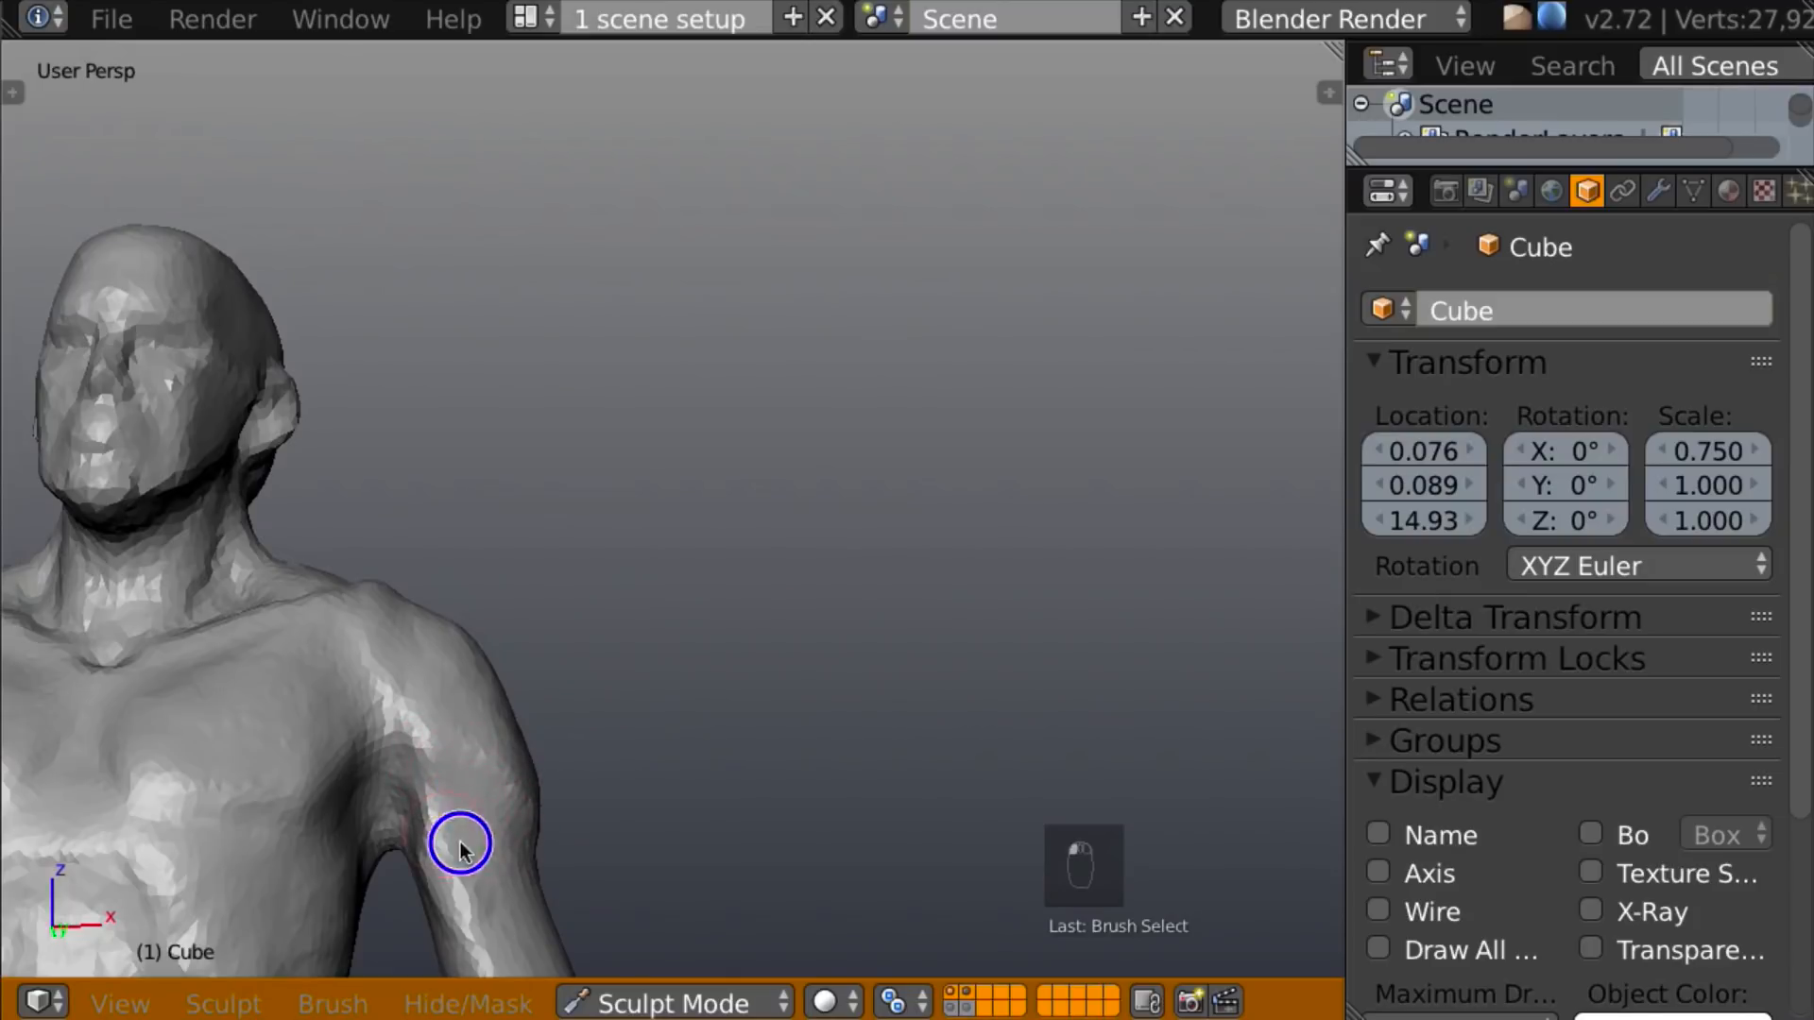
Refine the transition from the deltoid and armpit into the upper arm, from front and back.
{"action": "middle_click_drag", "start_coordinate": [503, 784], "coordinate": [695, 601]}
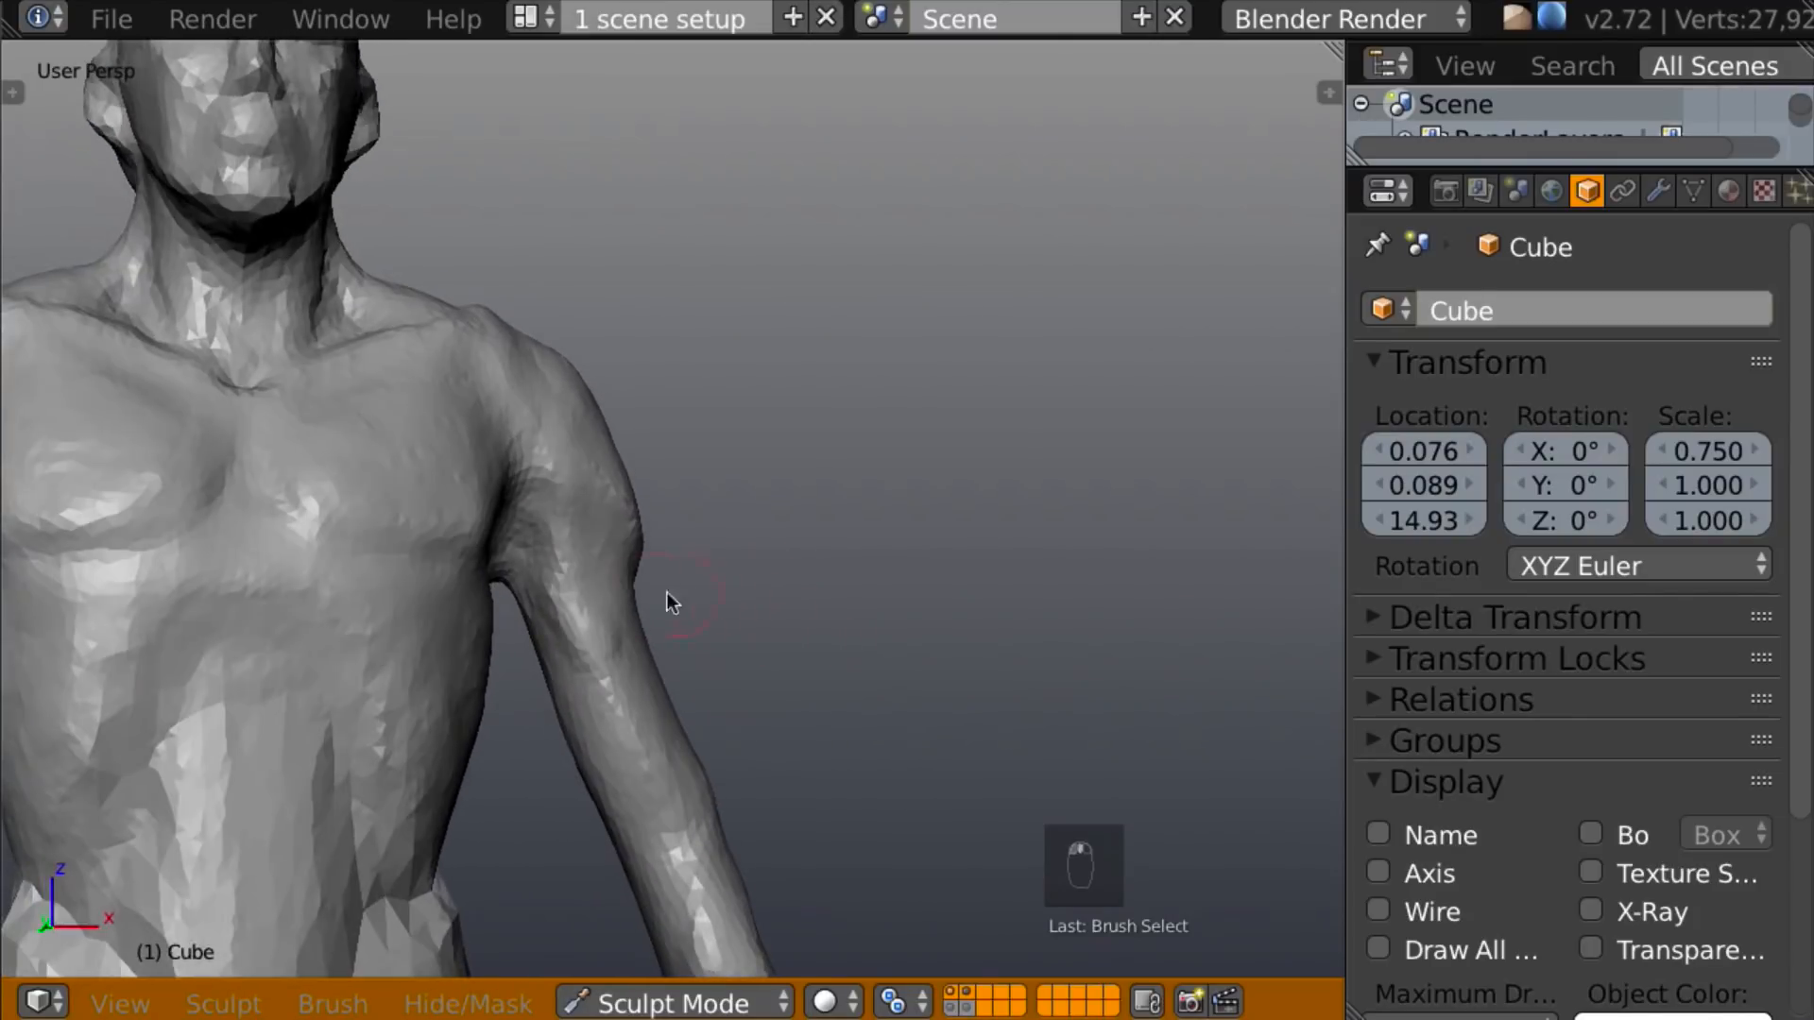
{"action": "left_click_drag", "start_coordinate": [547, 578], "coordinate": [550, 584]}
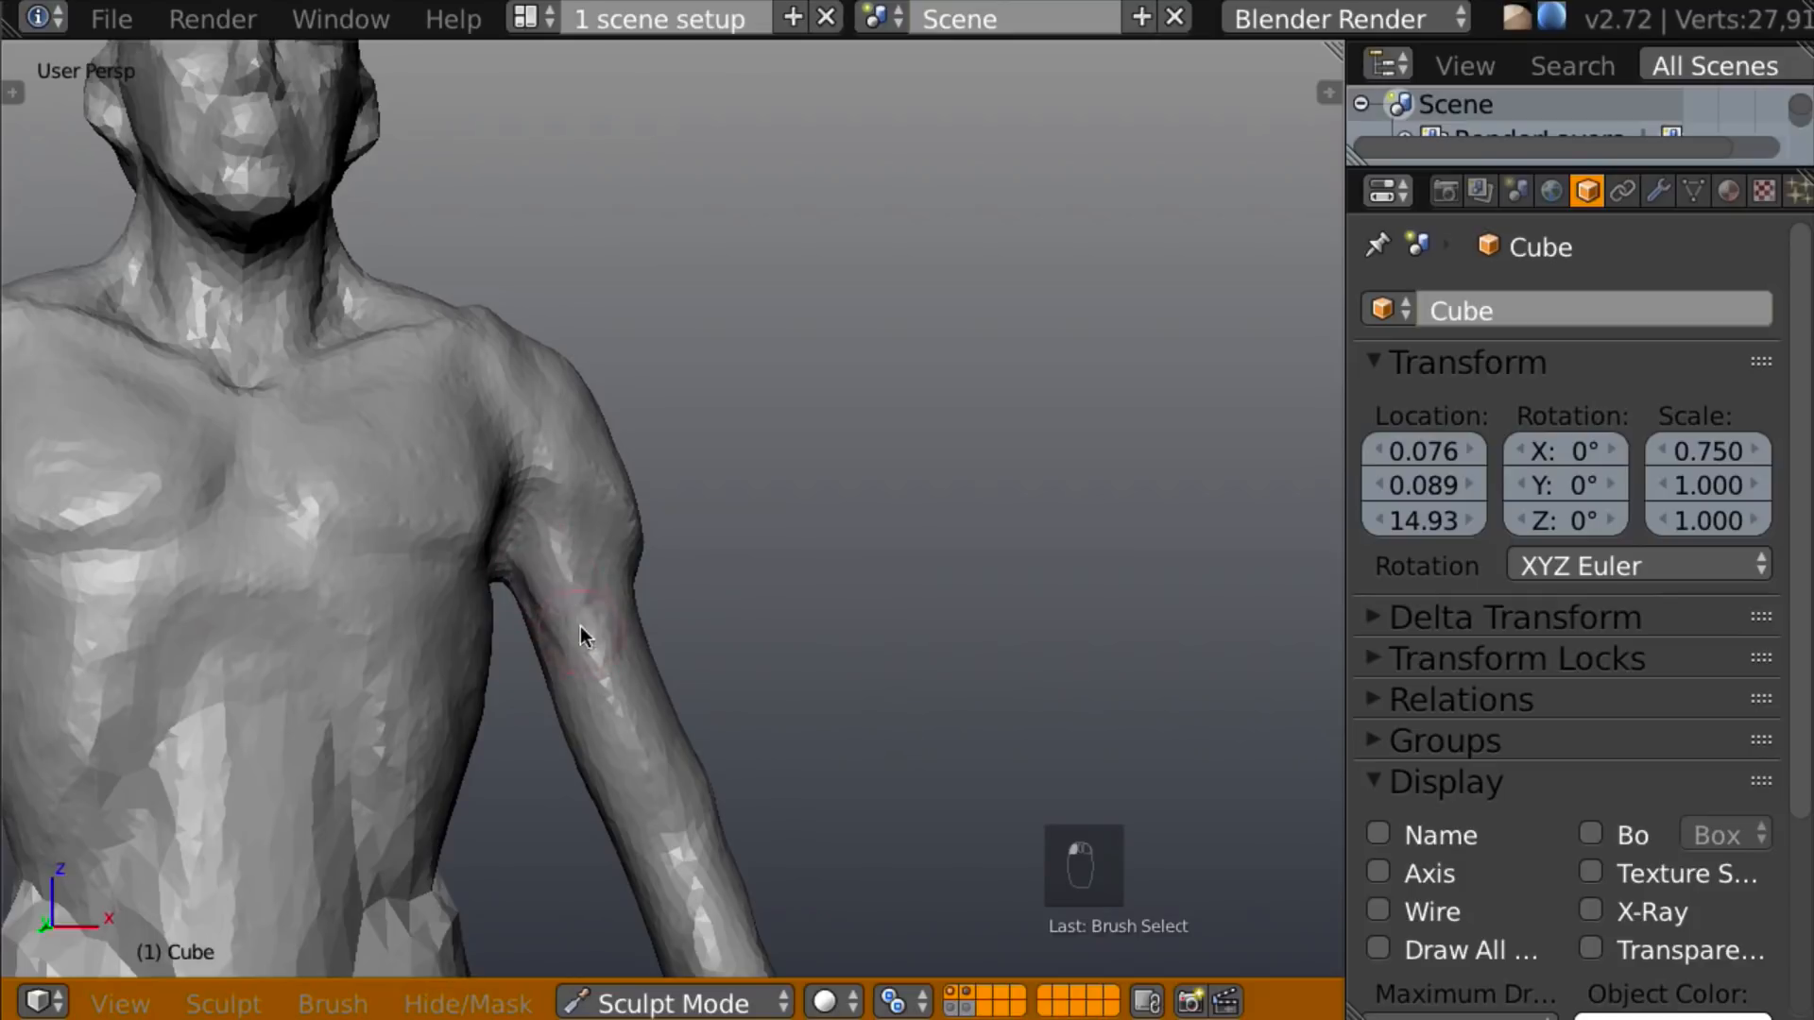
{"action": "middle_click_drag", "start_coordinate": [610, 602], "coordinate": [564, 631]}
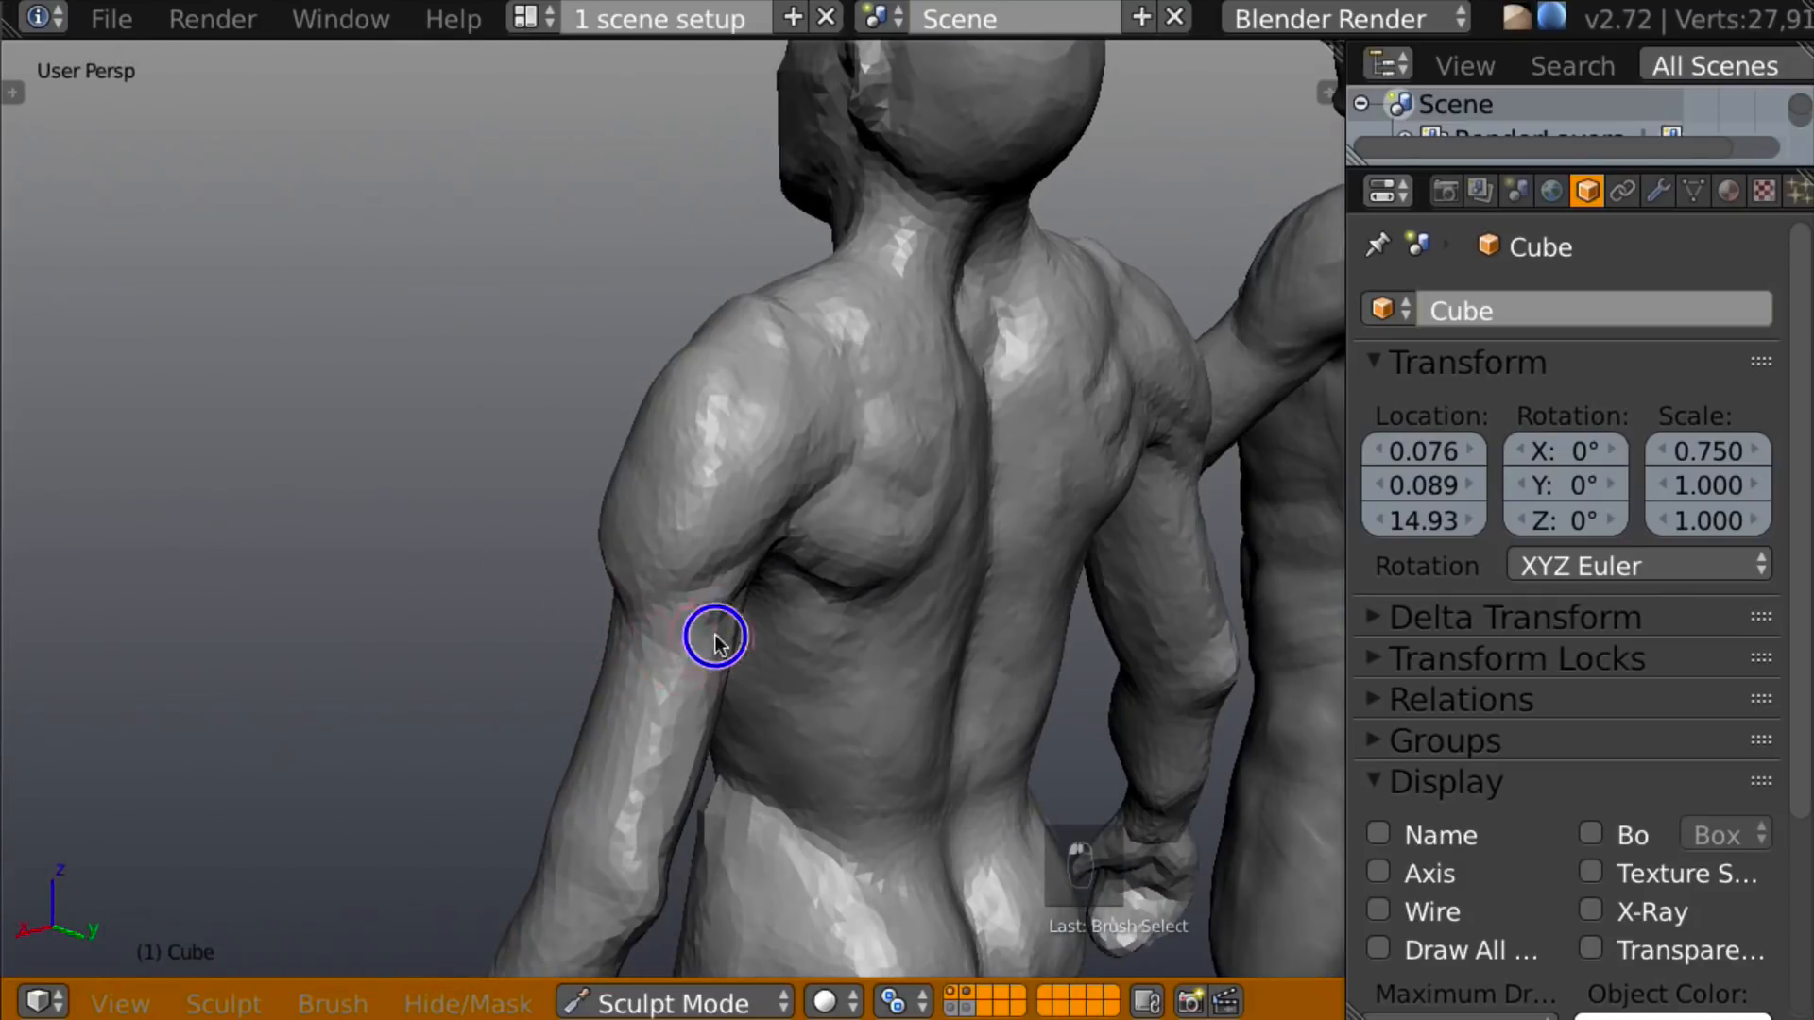
{"action": "middle_click_drag", "start_coordinate": [698, 623], "coordinate": [820, 481]}
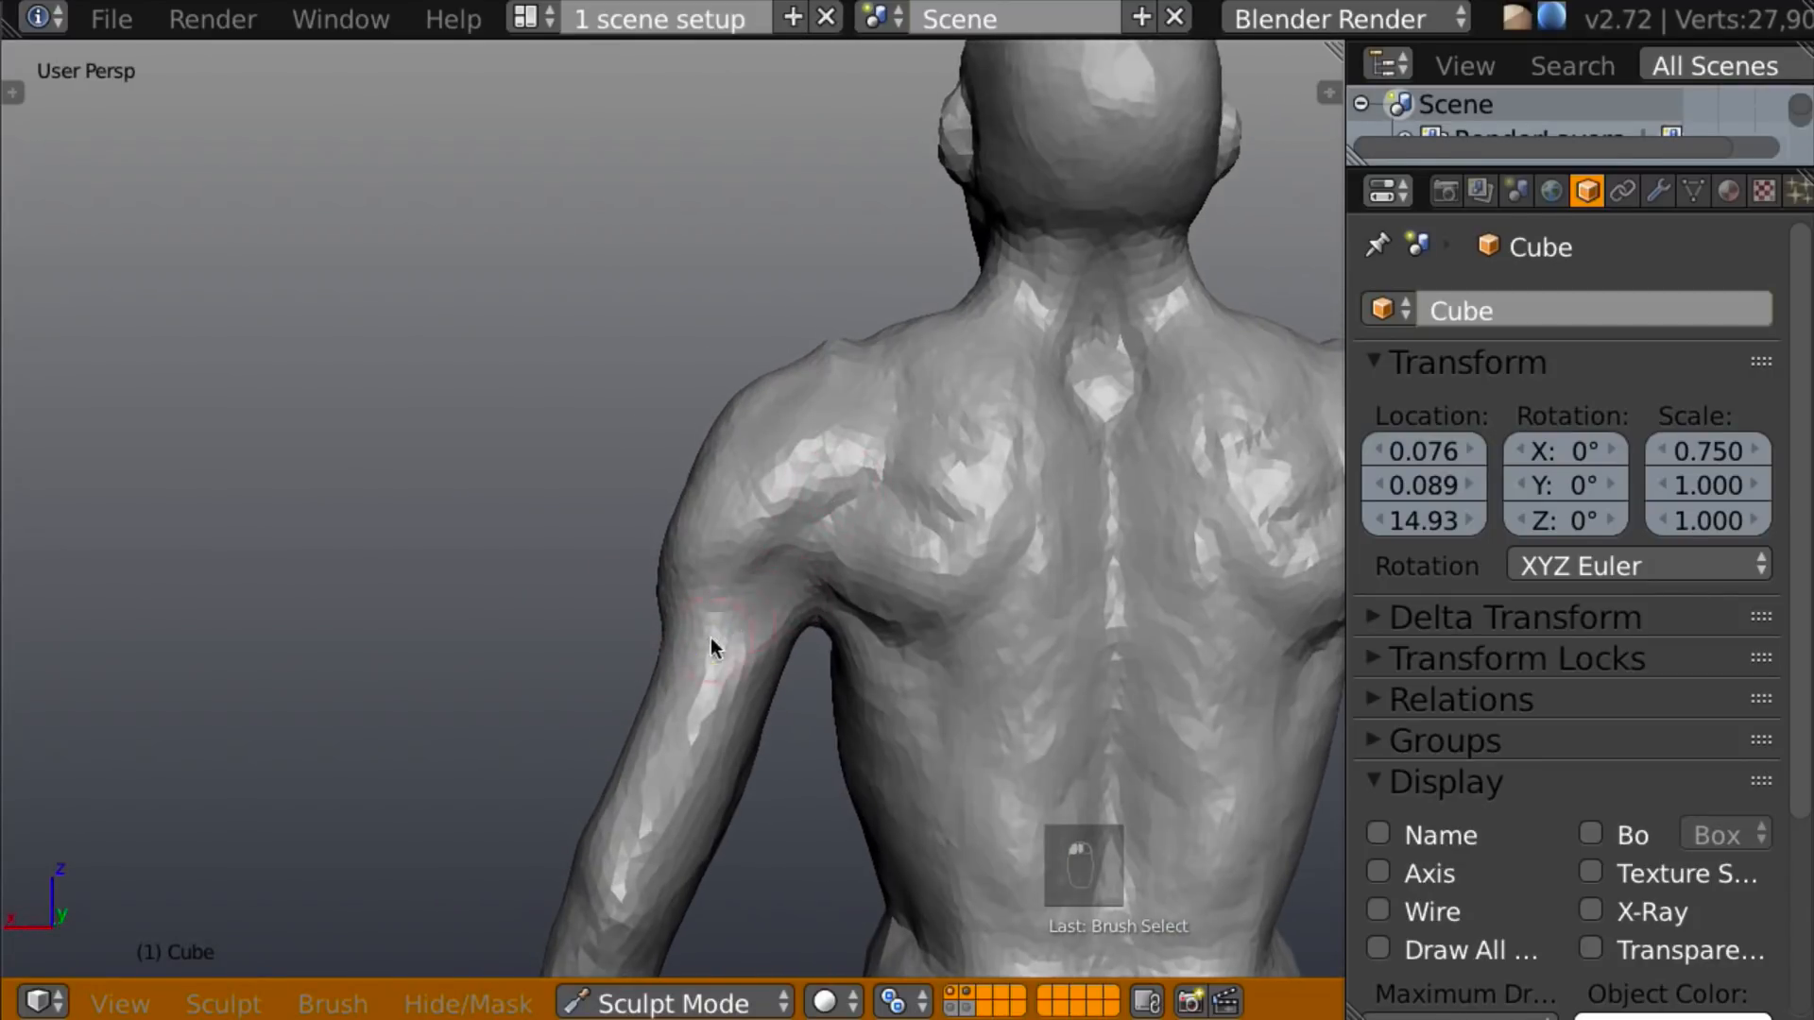
{"action": "mouse_move", "coordinate": [709, 650]}
{"action": "middle_mouse_down"}
{"action": "mouse_move", "coordinate": [813, 591]}
{"action": "mouse_move", "coordinate": [909, 496]}
{"action": "mouse_move", "coordinate": [811, 631]}
{"action": "mouse_move", "coordinate": [844, 675]}
{"action": "middle_mouse_up"}
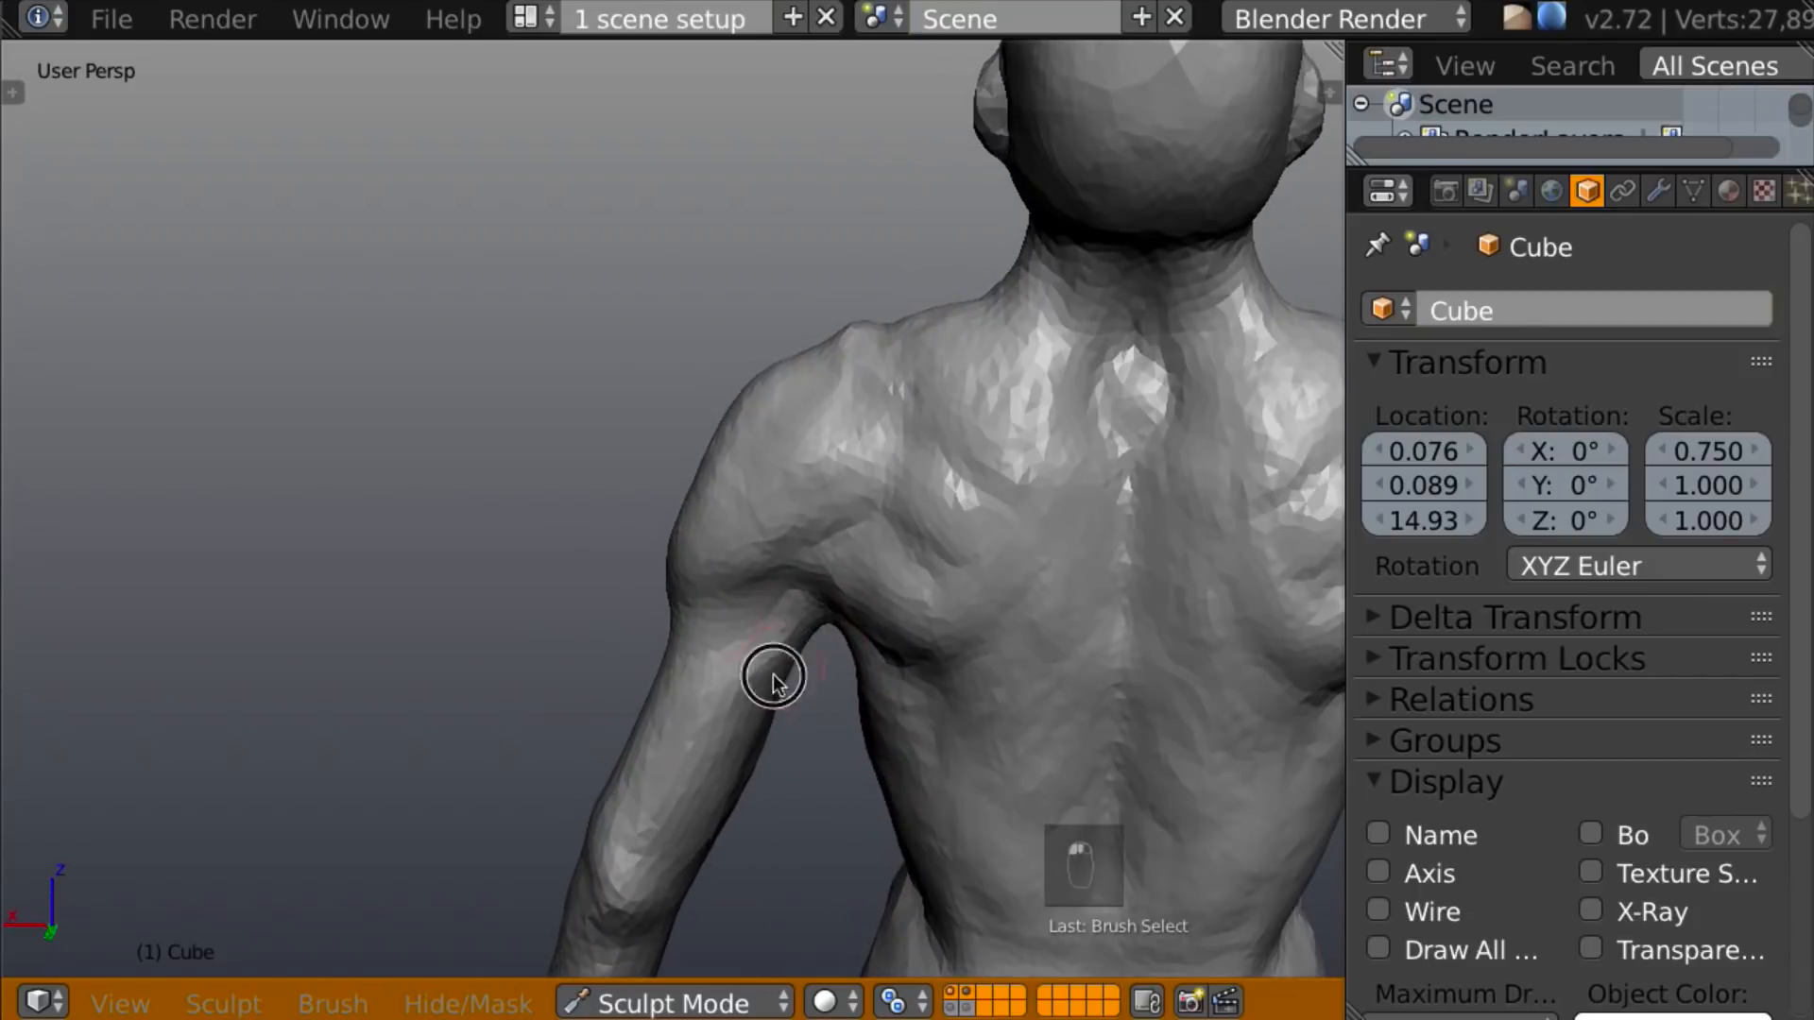
{"action": "mouse_move", "coordinate": [761, 629]}
{"action": "middle_mouse_down"}
{"action": "mouse_move", "coordinate": [753, 684]}
{"action": "mouse_move", "coordinate": [969, 740]}
{"action": "mouse_move", "coordinate": [993, 633]}
{"action": "mouse_move", "coordinate": [974, 531]}
{"action": "mouse_move", "coordinate": [948, 546]}
{"action": "mouse_move", "coordinate": [825, 501]}
{"action": "mouse_move", "coordinate": [775, 459]}
{"action": "middle_mouse_up"}
Sculpt the upper arm muscles from below the deltoid down toward the elbow.
{"action": "mouse_move", "coordinate": [510, 530]}
{"action": "middle_mouse_down"}
{"action": "mouse_move", "coordinate": [604, 750]}
{"action": "mouse_move", "coordinate": [828, 710]}
{"action": "mouse_move", "coordinate": [877, 665]}
{"action": "mouse_move", "coordinate": [1170, 559]}
{"action": "mouse_move", "coordinate": [945, 527]}
{"action": "middle_mouse_up"}
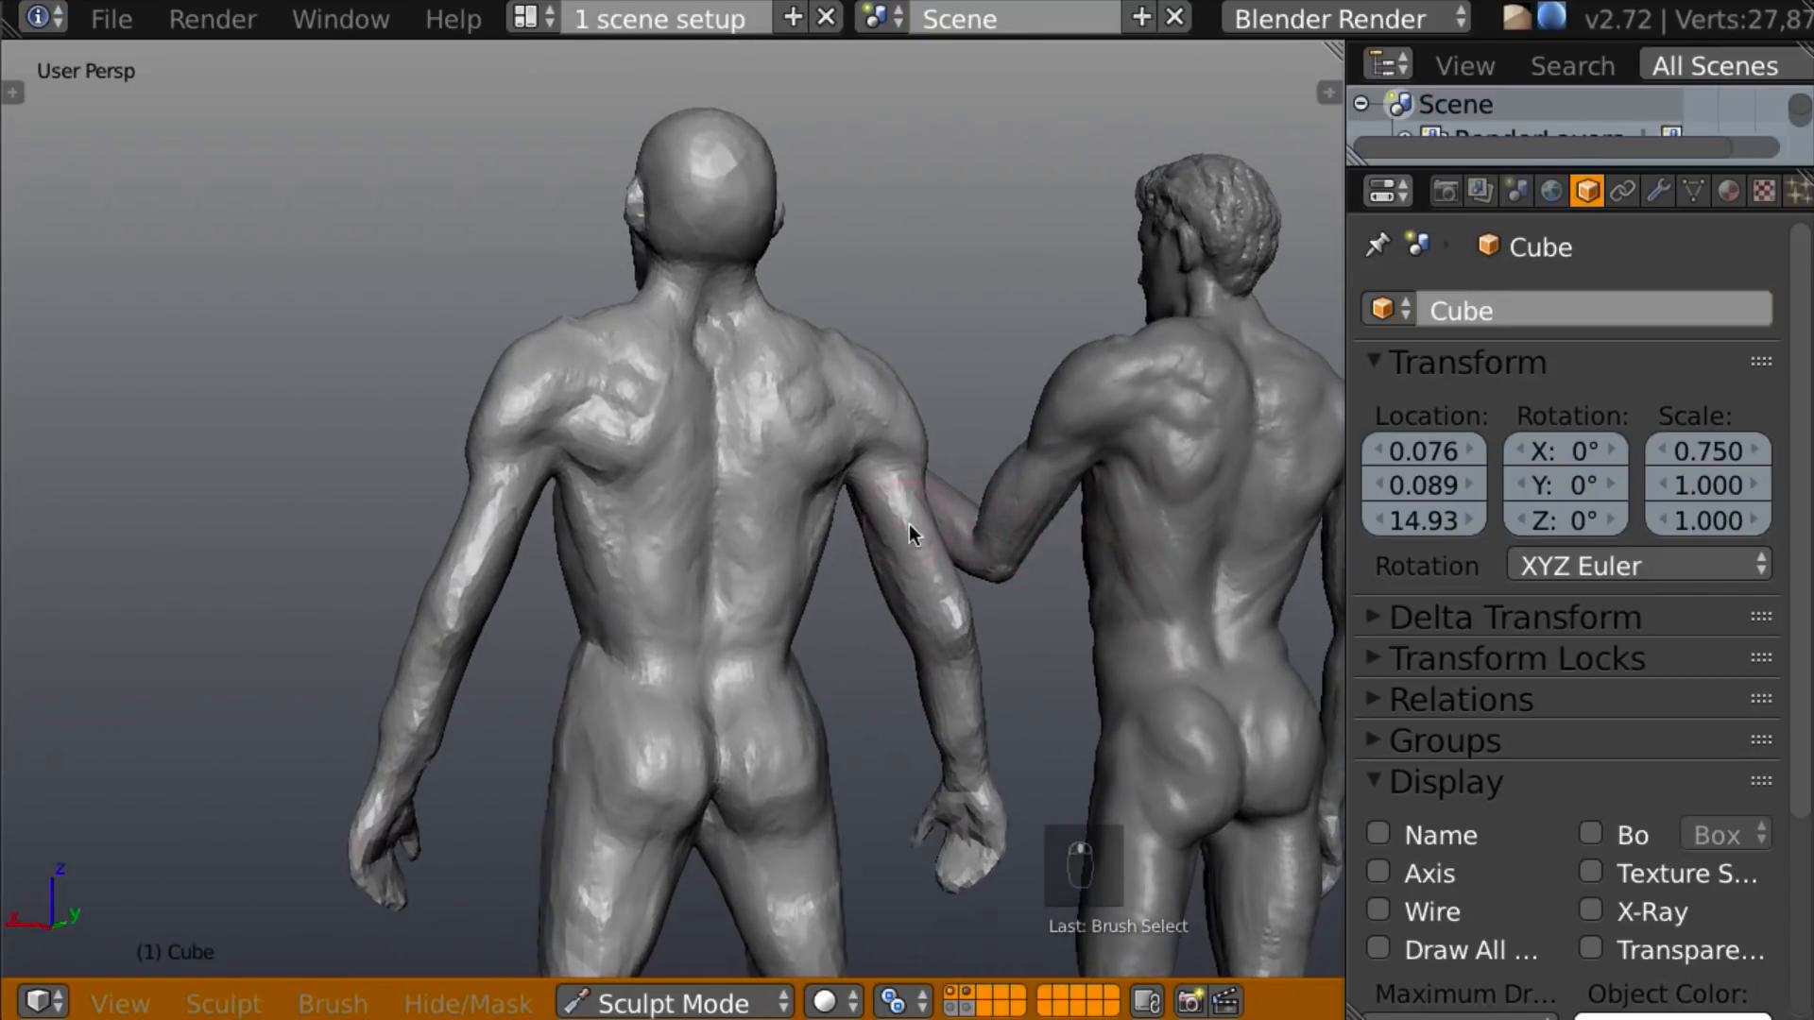
{"action": "scroll", "coordinate": [909, 511], "scroll_direction": "up", "scroll_amount": 3}
{"action": "middle_click_drag", "start_coordinate": [927, 458], "coordinate": [886, 397]}
{"action": "left_click_drag", "start_coordinate": [464, 474], "coordinate": [565, 704]}
{"action": "mouse_move", "coordinate": [614, 685]}
{"action": "middle_mouse_down"}
{"action": "mouse_move", "coordinate": [791, 640]}
{"action": "mouse_move", "coordinate": [1085, 608]}
{"action": "middle_mouse_up"}
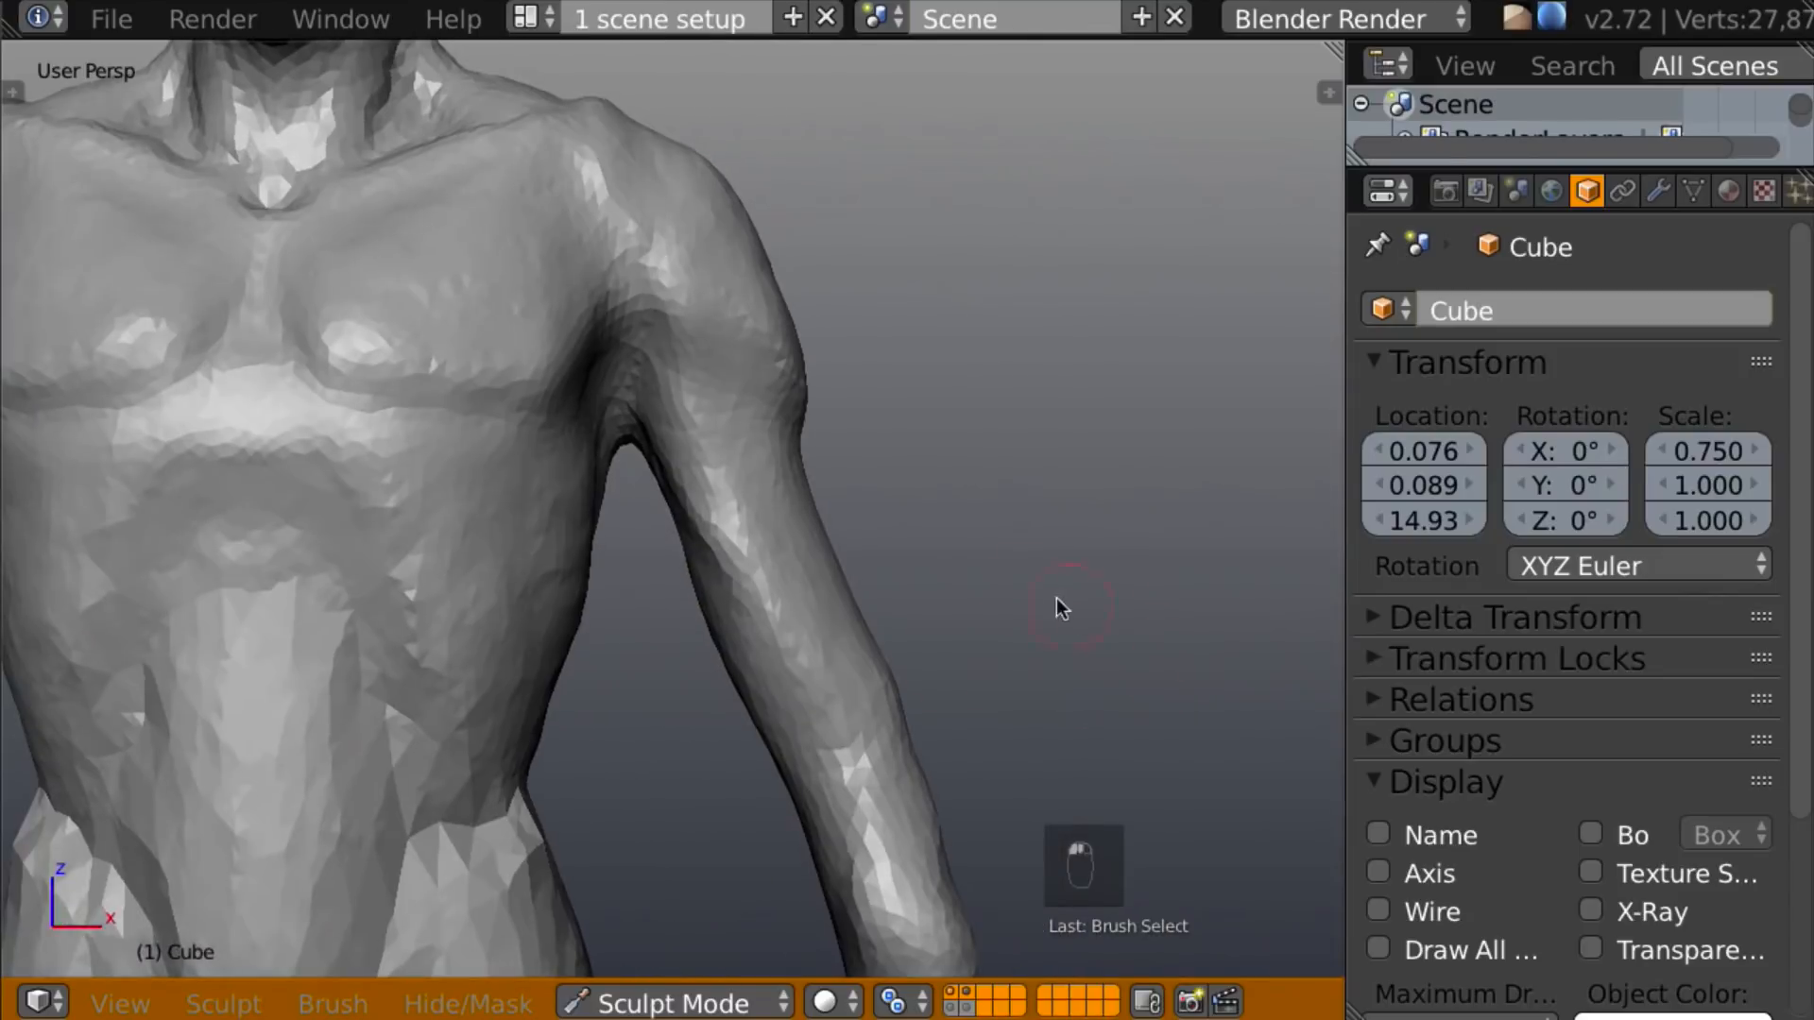
{"action": "scroll", "coordinate": [956, 716], "scroll_direction": "down", "scroll_amount": 6}
{"action": "middle_click_drag", "start_coordinate": [894, 620], "coordinate": [832, 581]}
{"action": "mouse_move", "coordinate": [514, 525]}
{"action": "middle_mouse_down"}
{"action": "mouse_move", "coordinate": [349, 549]}
{"action": "mouse_move", "coordinate": [224, 541]}
{"action": "mouse_move", "coordinate": [655, 557]}
{"action": "mouse_move", "coordinate": [688, 474]}
{"action": "mouse_move", "coordinate": [831, 508]}
{"action": "mouse_move", "coordinate": [849, 569]}
{"action": "mouse_move", "coordinate": [677, 581]}
{"action": "mouse_move", "coordinate": [1199, 616]}
{"action": "mouse_move", "coordinate": [797, 614]}
{"action": "mouse_move", "coordinate": [1007, 622]}
{"action": "mouse_move", "coordinate": [1024, 554]}
{"action": "mouse_move", "coordinate": [753, 526]}
{"action": "mouse_move", "coordinate": [785, 574]}
{"action": "mouse_move", "coordinate": [629, 501]}
{"action": "middle_mouse_up"}
{"action": "mouse_move", "coordinate": [445, 516]}
{"action": "left_mouse_down"}
{"action": "mouse_move", "coordinate": [413, 495]}
{"action": "mouse_move", "coordinate": [514, 539]}
{"action": "mouse_move", "coordinate": [480, 578]}
{"action": "mouse_move", "coordinate": [511, 652]}
{"action": "mouse_move", "coordinate": [425, 466]}
{"action": "mouse_move", "coordinate": [473, 502]}
{"action": "mouse_move", "coordinate": [452, 495]}
{"action": "mouse_move", "coordinate": [526, 661]}
{"action": "mouse_move", "coordinate": [592, 709]}
{"action": "mouse_move", "coordinate": [588, 643]}
{"action": "left_mouse_up"}
{"action": "middle_click_drag", "start_coordinate": [588, 643], "coordinate": [635, 656]}
{"action": "middle_click_drag", "start_coordinate": [579, 756], "coordinate": [571, 669]}
Examine the back and sides of the head and neck against the reference figure.
{"action": "scroll", "coordinate": [822, 693], "scroll_direction": "down", "scroll_amount": 4}
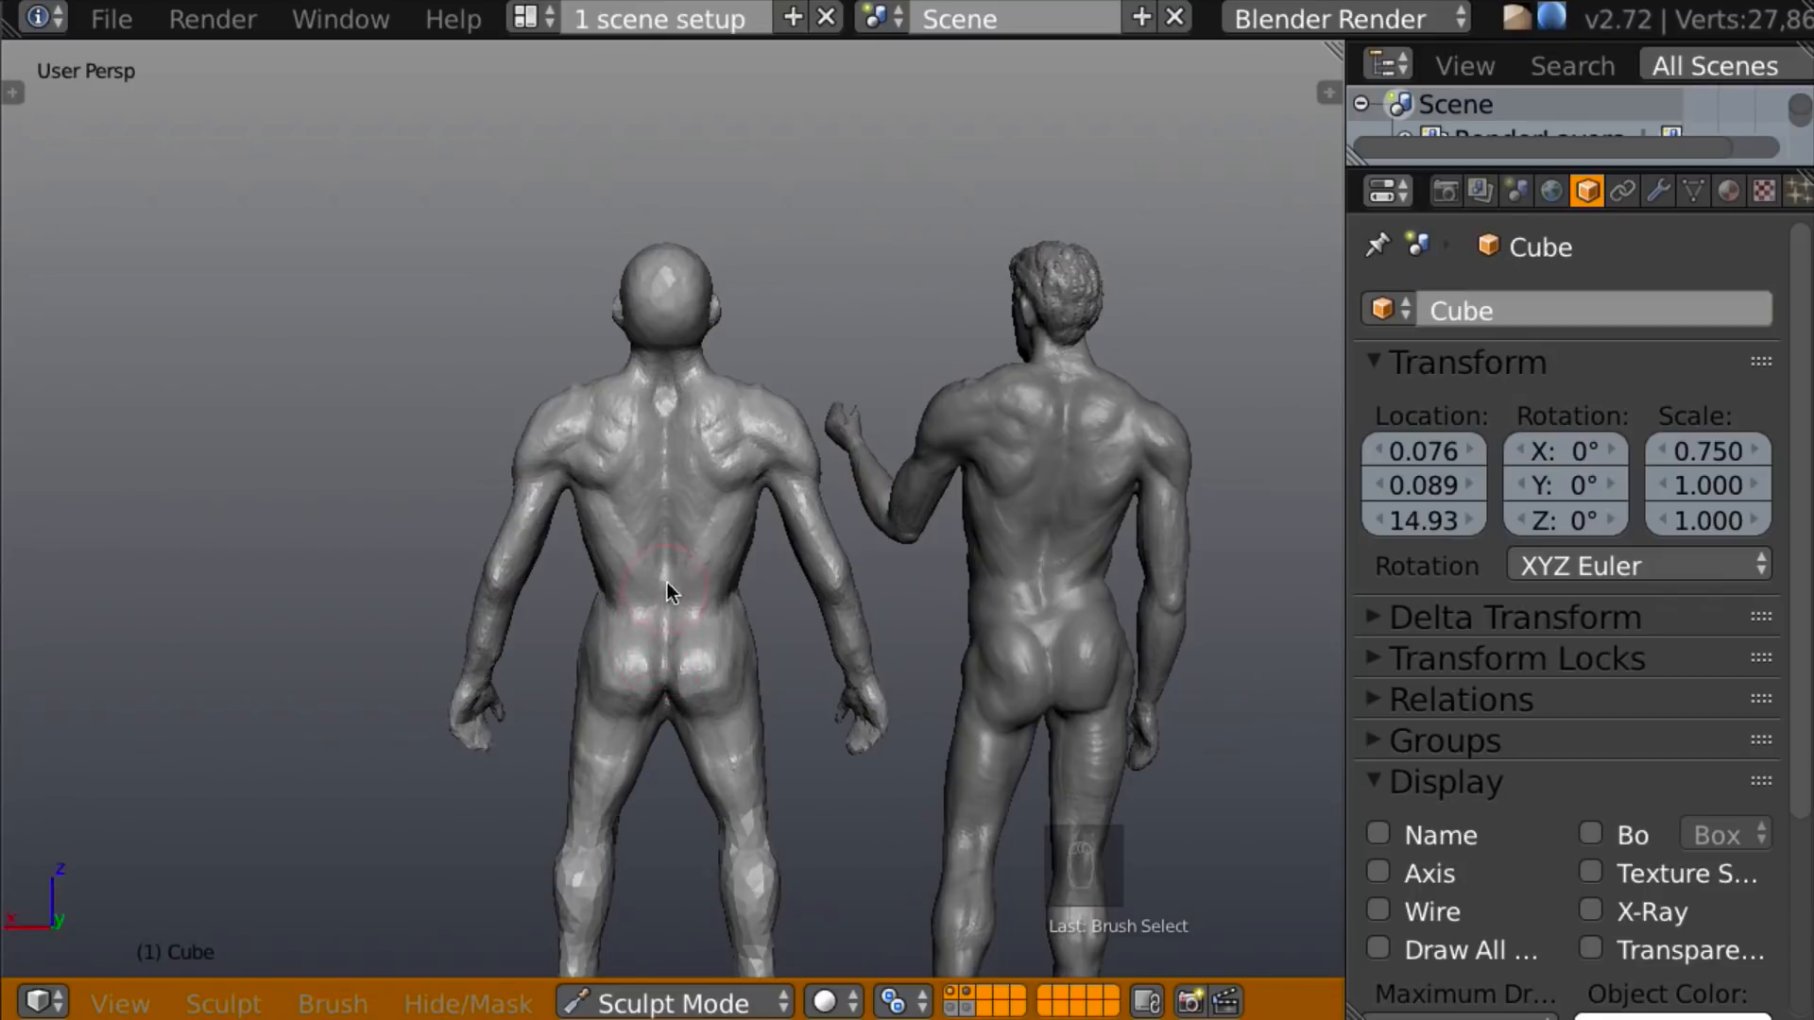
{"action": "scroll", "coordinate": [881, 450], "scroll_direction": "up", "scroll_amount": 3}
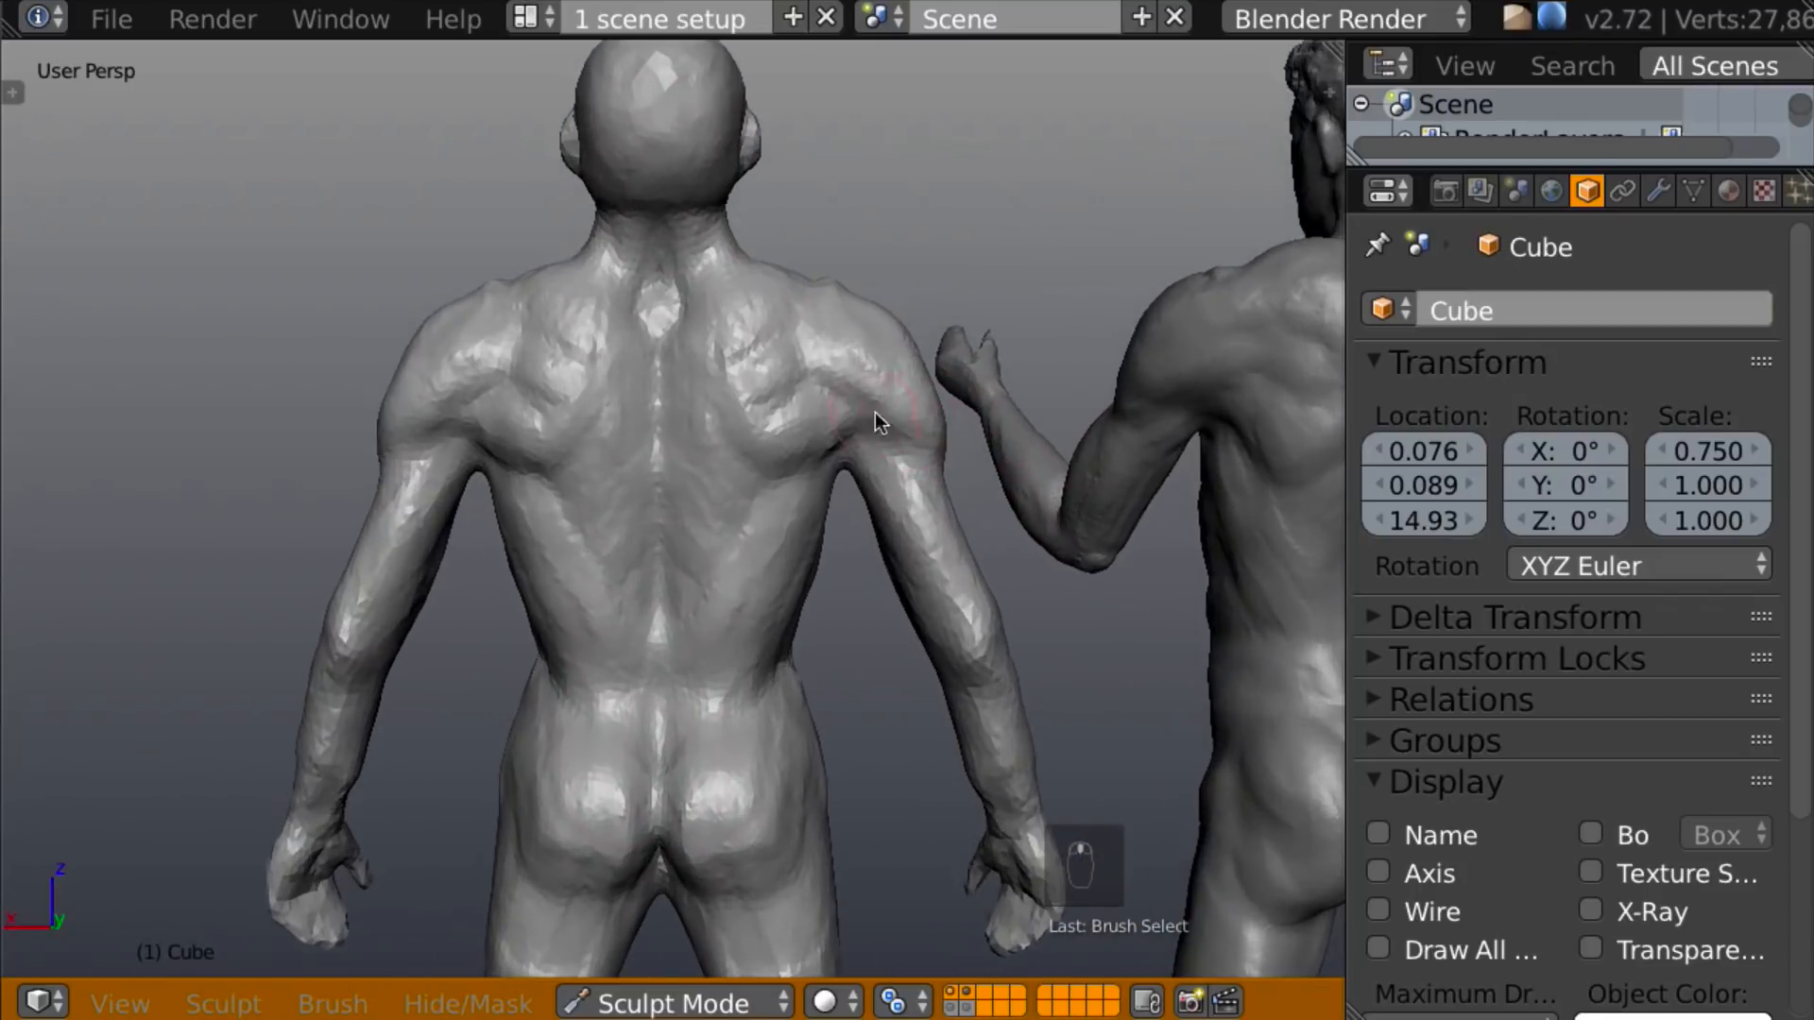
{"action": "middle_click_drag", "start_coordinate": [843, 484], "coordinate": [763, 770], "text": "shift"}
{"action": "scroll", "coordinate": [767, 553], "scroll_direction": "up", "scroll_amount": 5}
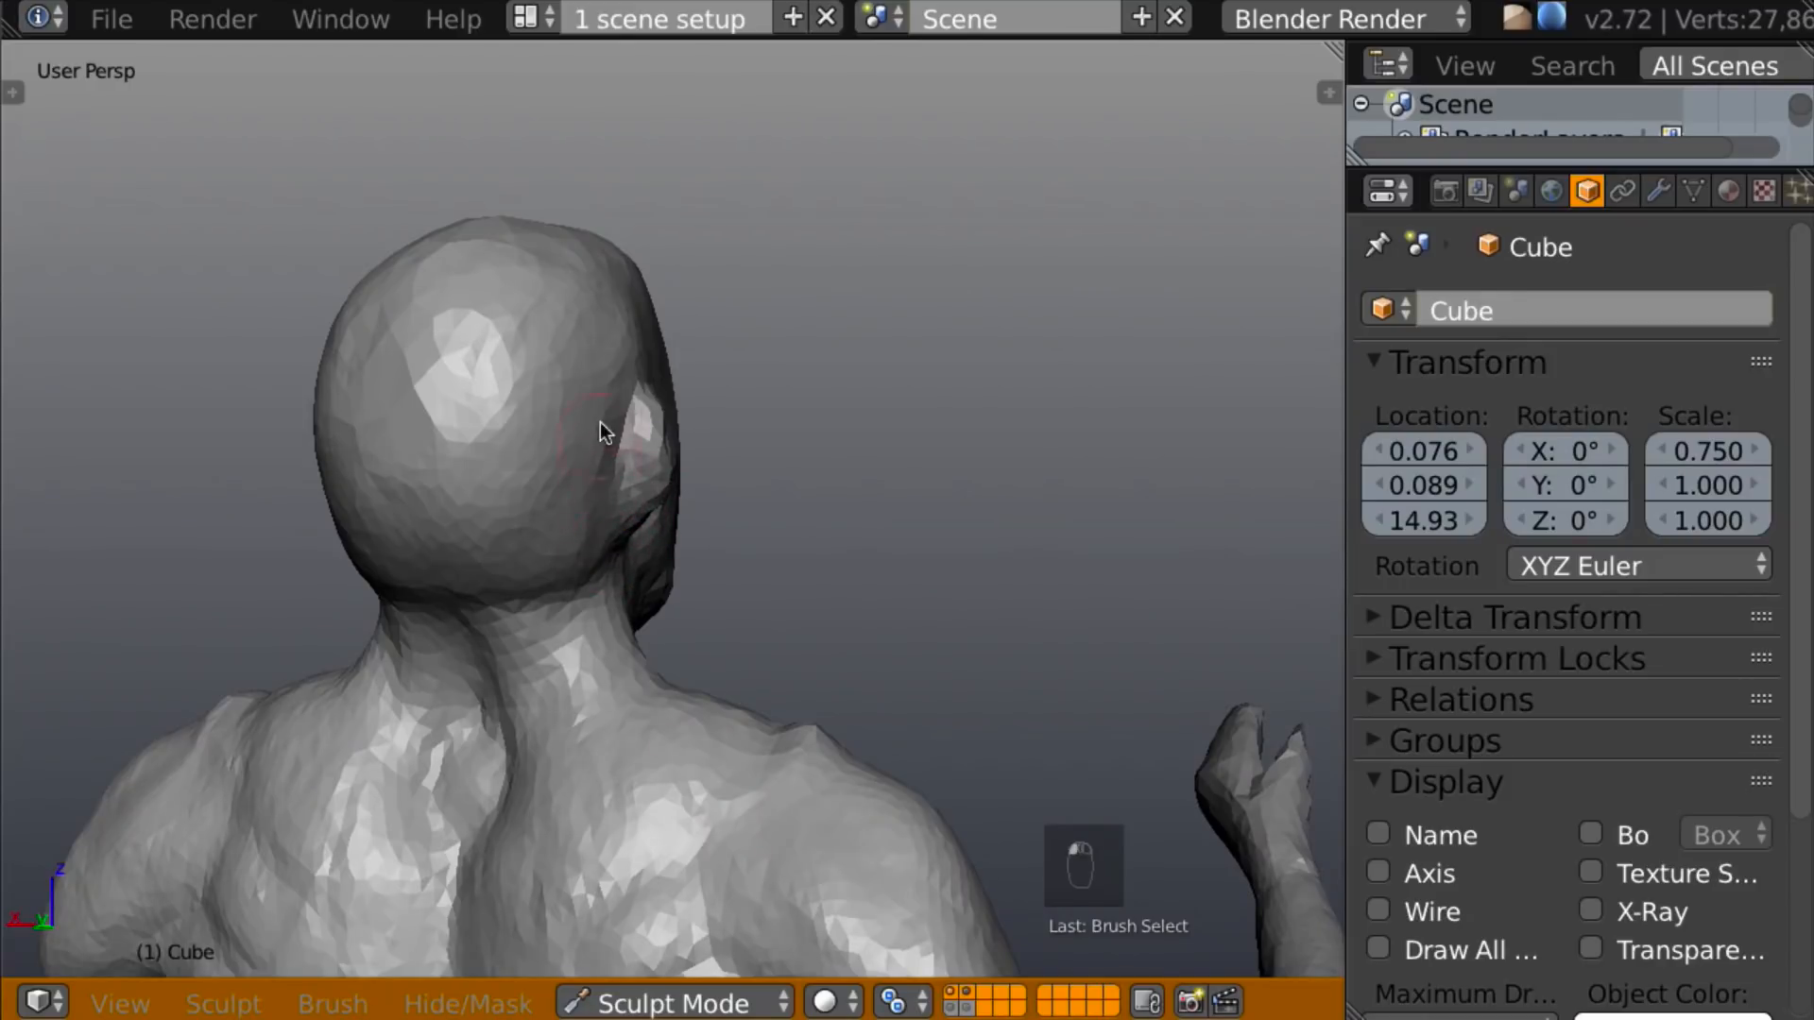
{"action": "mouse_move", "coordinate": [635, 353]}
{"action": "middle_mouse_down"}
{"action": "mouse_move", "coordinate": [429, 574]}
{"action": "mouse_move", "coordinate": [644, 348]}
{"action": "middle_mouse_up"}
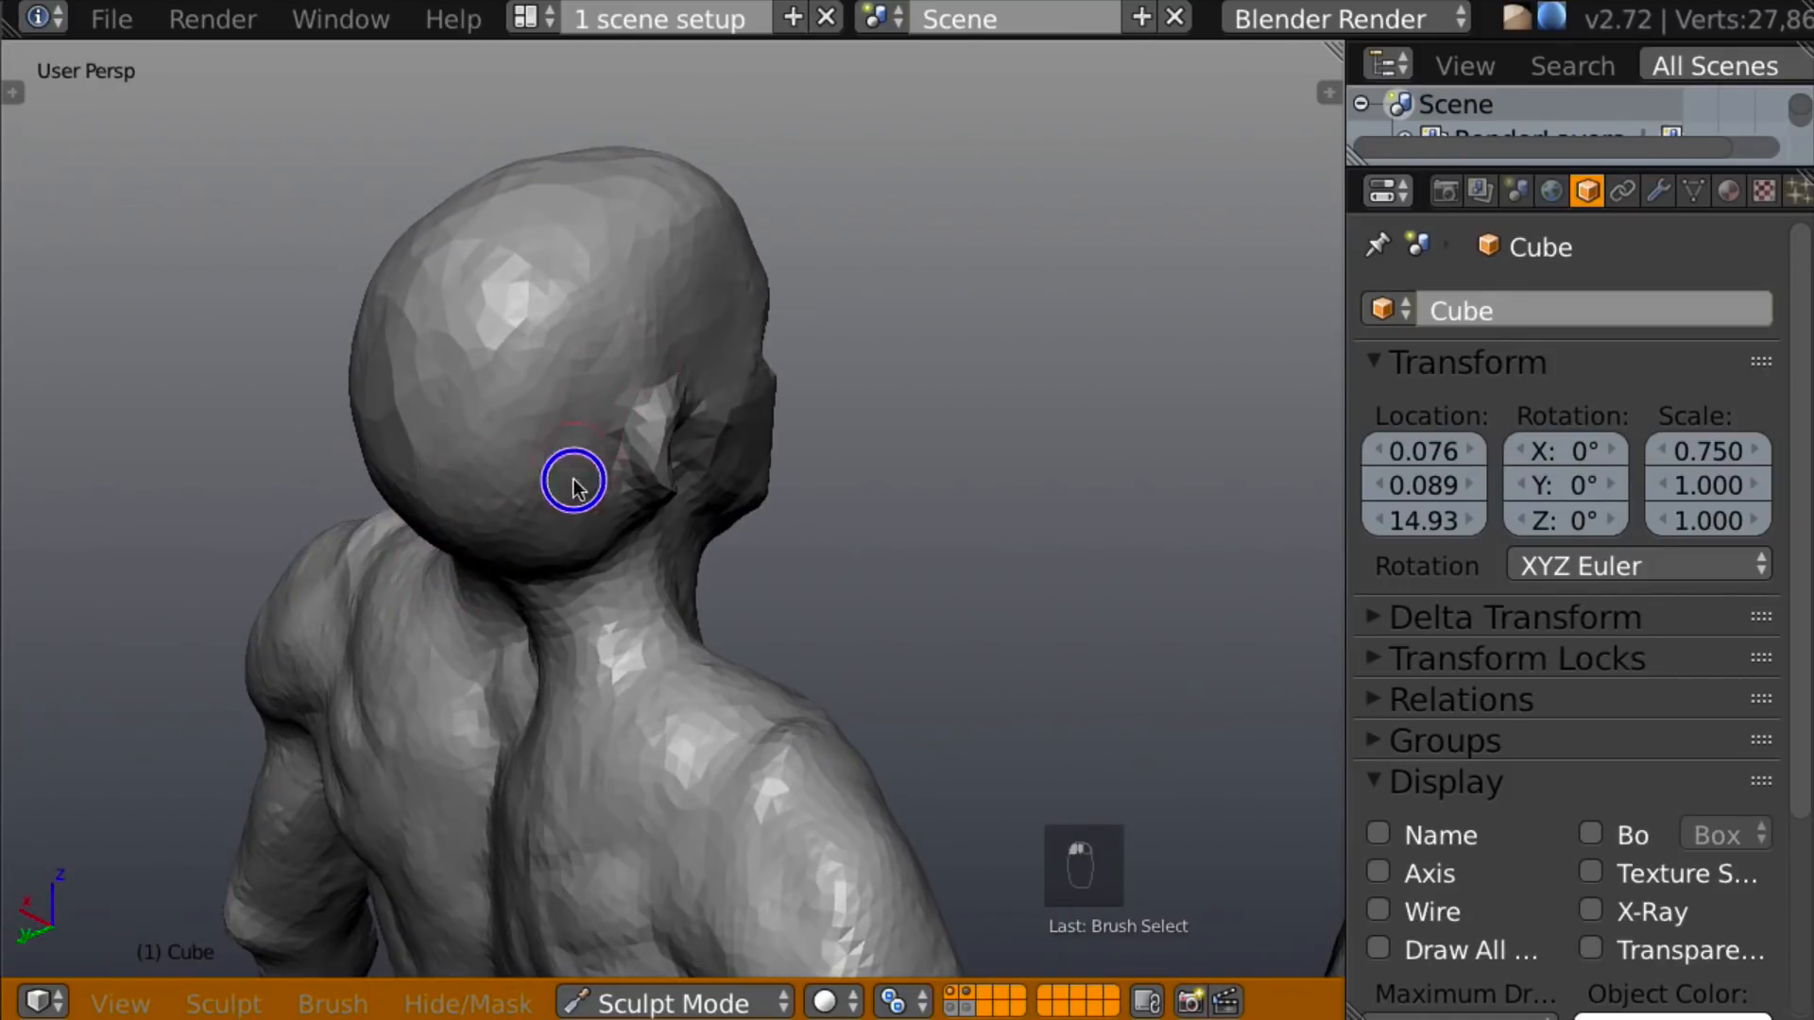
{"action": "middle_click_drag", "start_coordinate": [588, 515], "coordinate": [660, 356]}
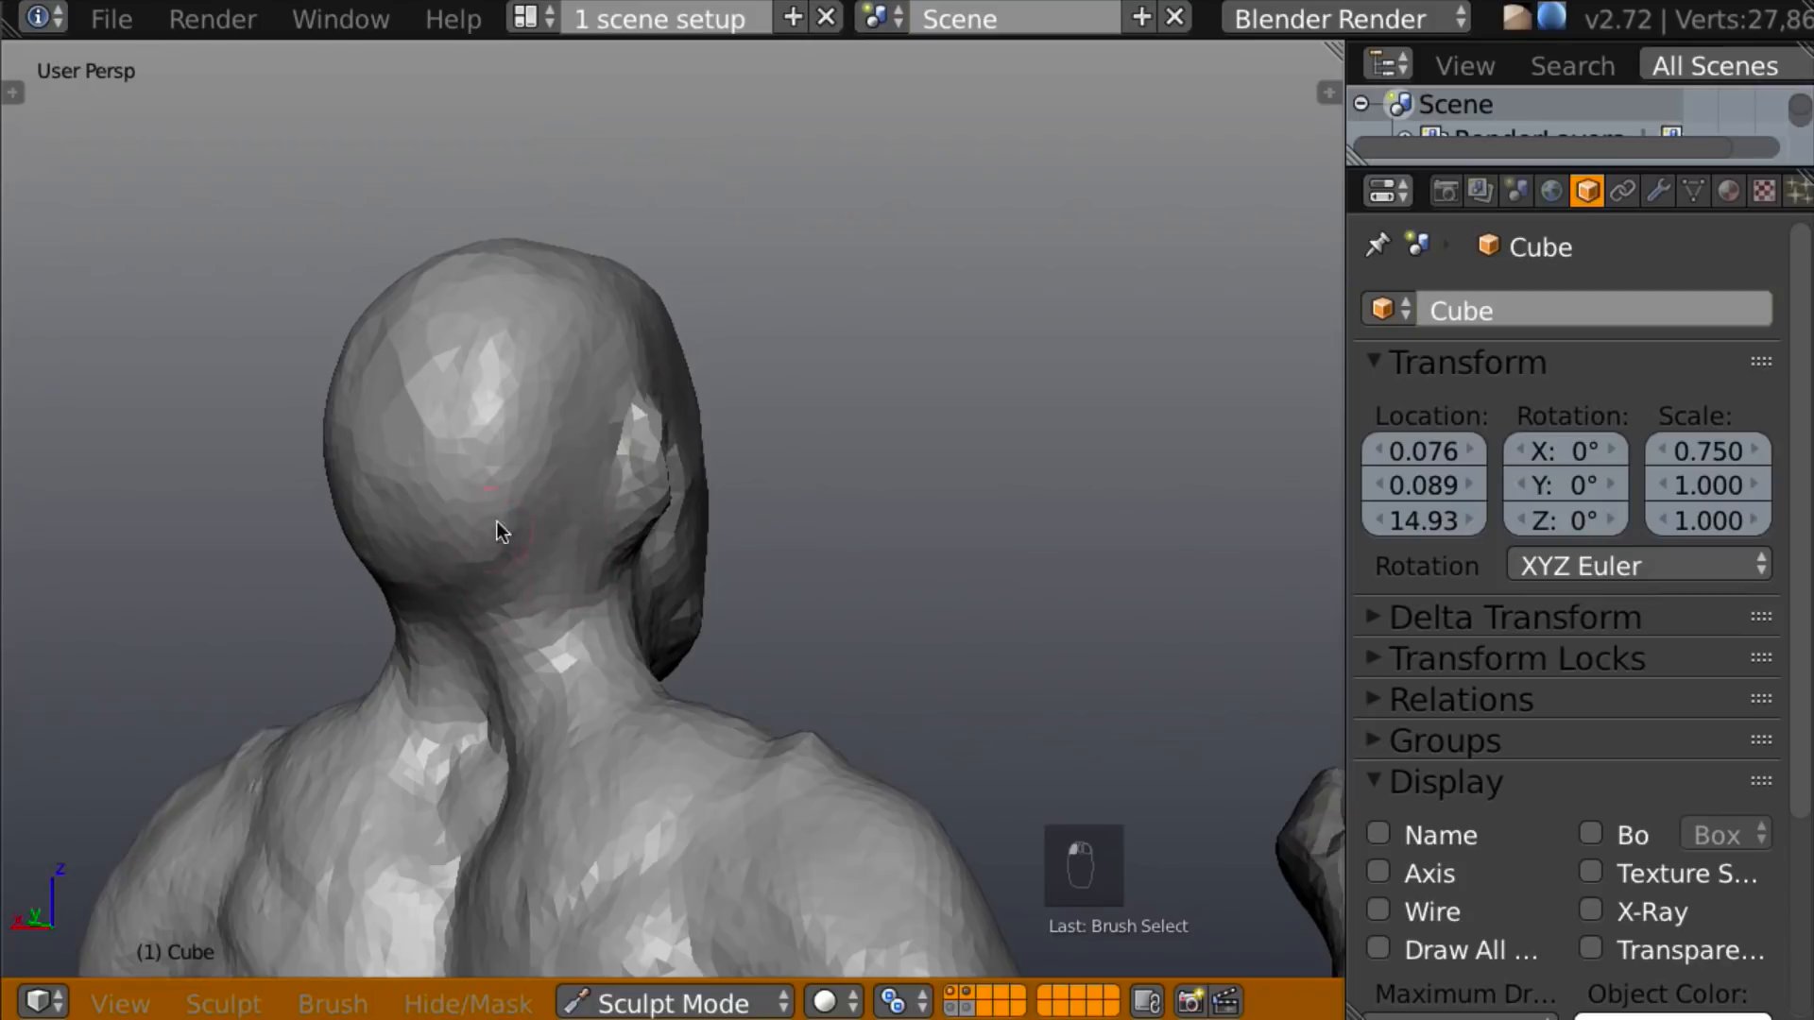
{"action": "middle_click_drag", "start_coordinate": [481, 553], "coordinate": [700, 495]}
{"action": "middle_click_drag", "start_coordinate": [365, 571], "coordinate": [547, 518]}
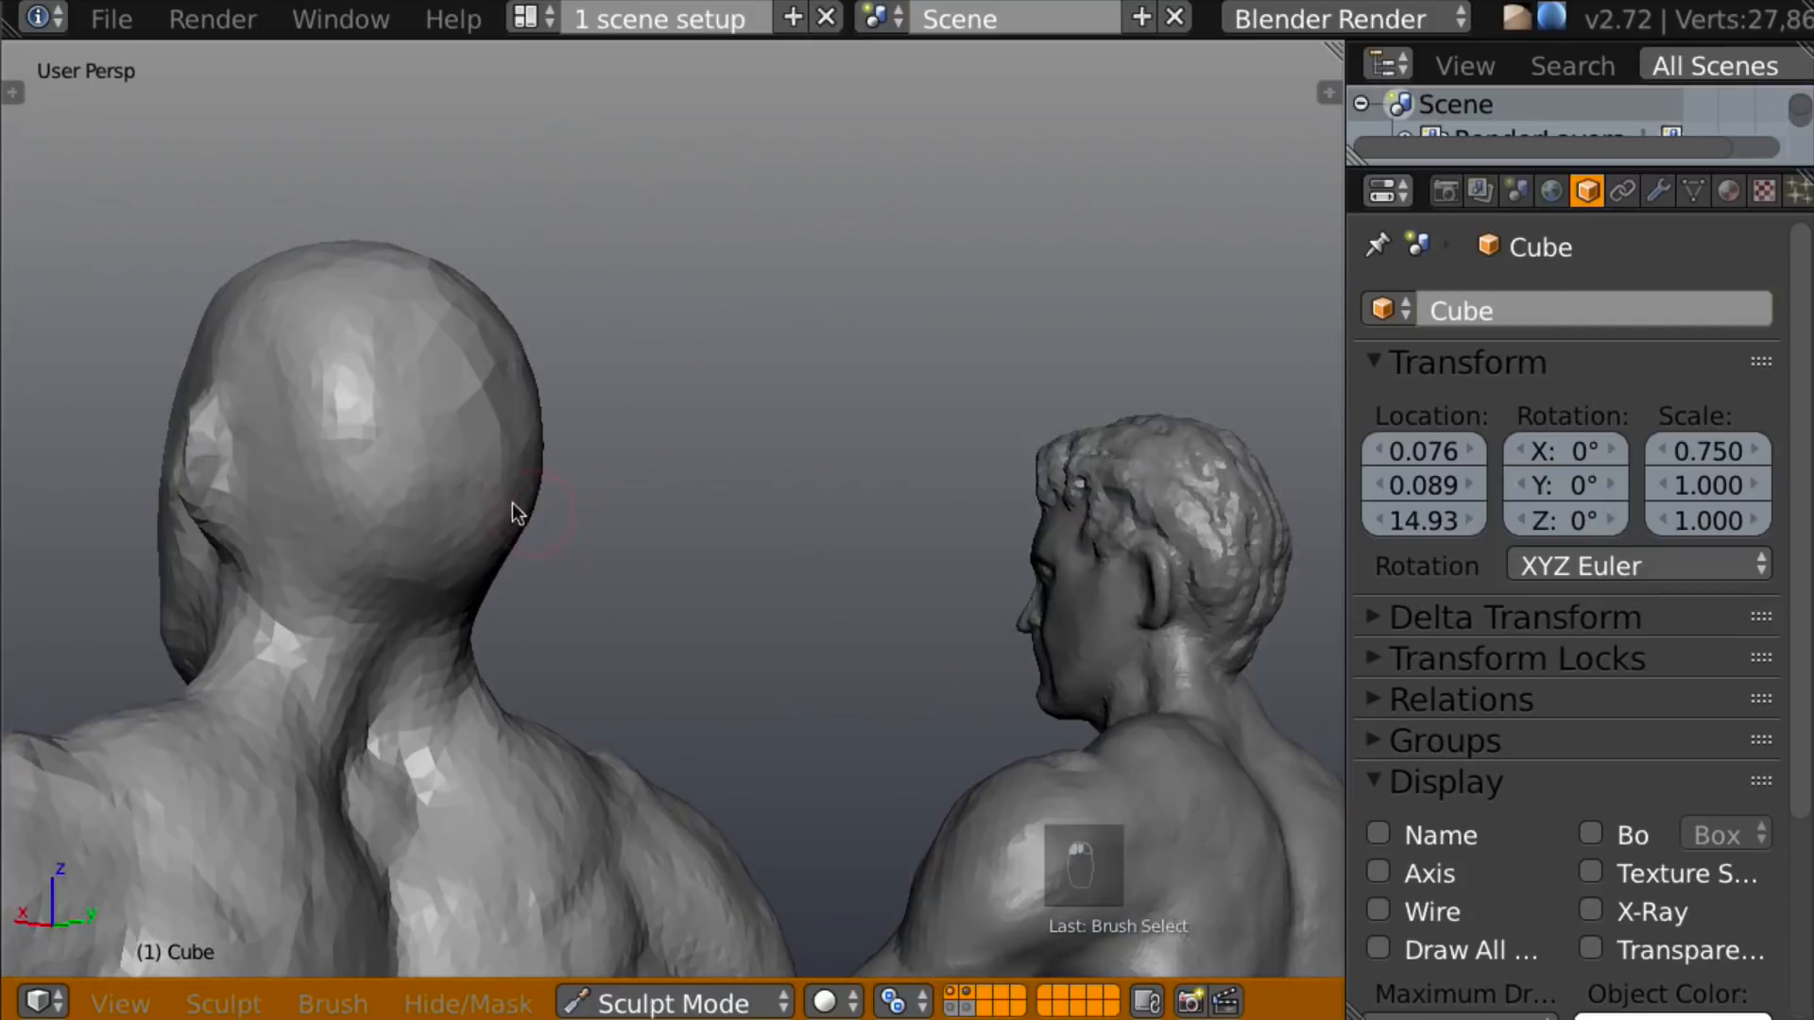
{"action": "middle_click_drag", "start_coordinate": [409, 565], "coordinate": [896, 504]}
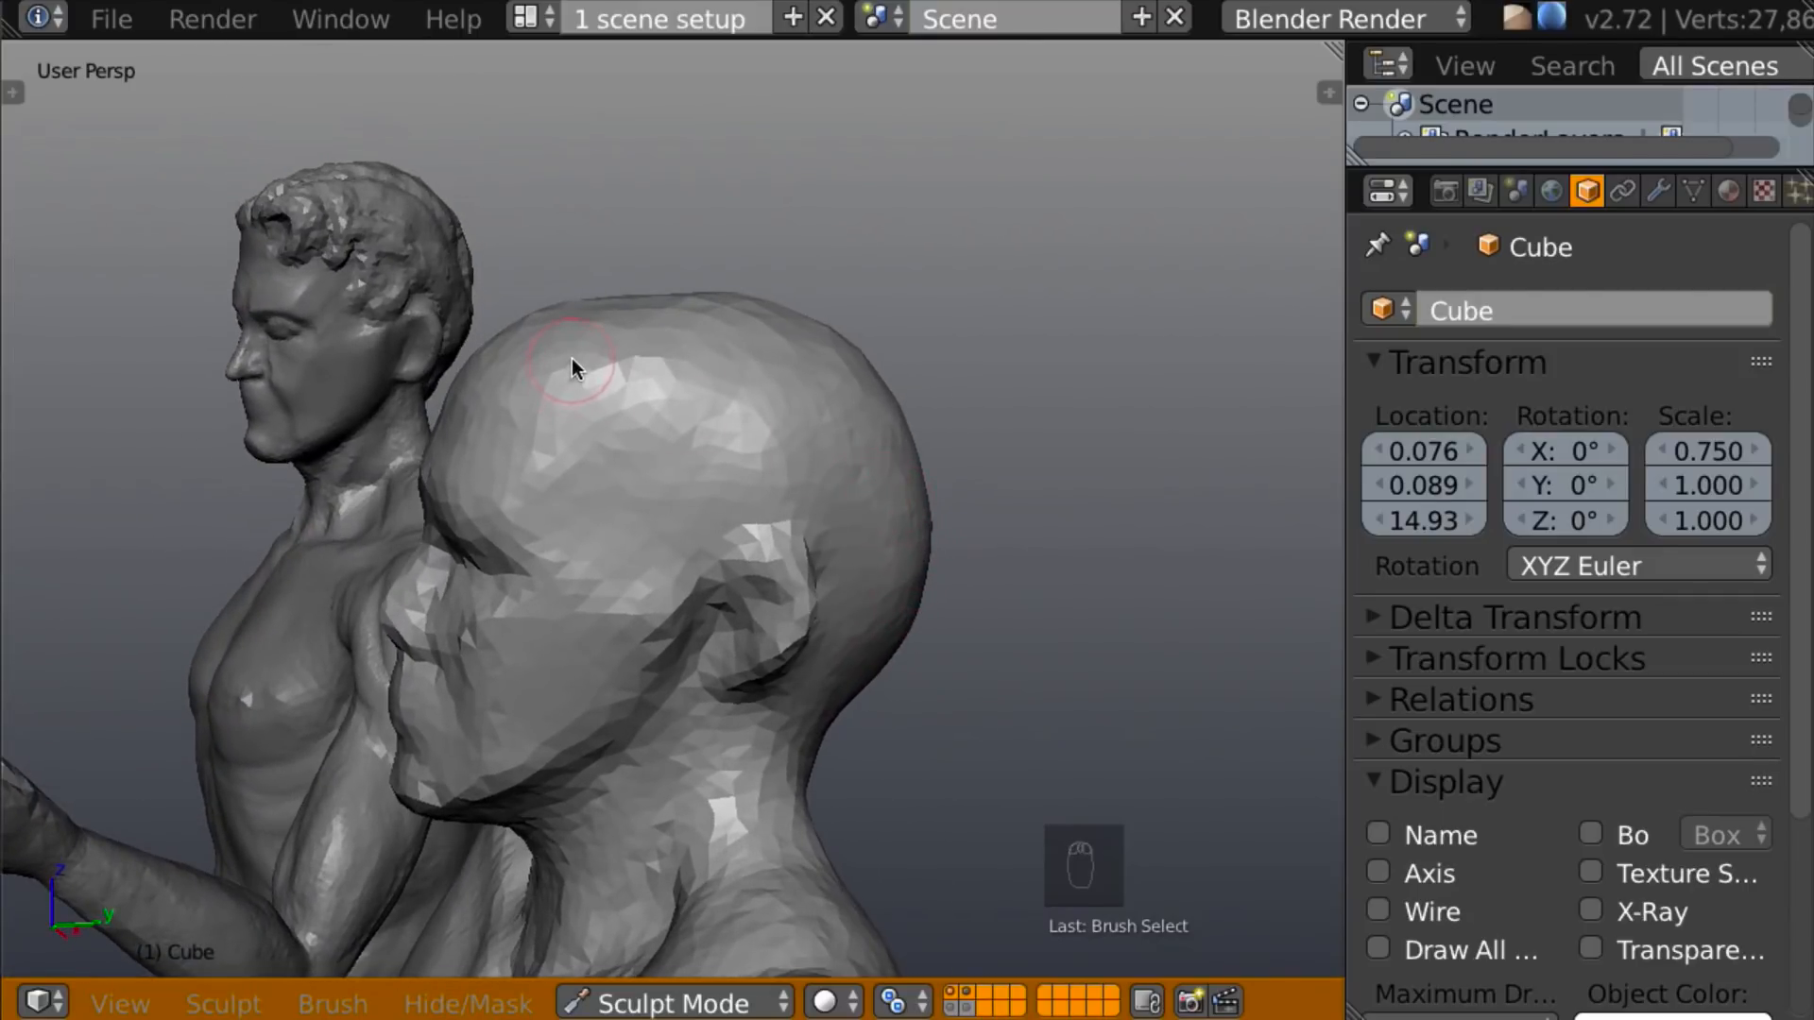
Adjust the strength of the Clay brush.
{"action": "key", "text": "t"}
{"action": "left_click_drag", "start_coordinate": [410, 390], "coordinate": [420, 83]}
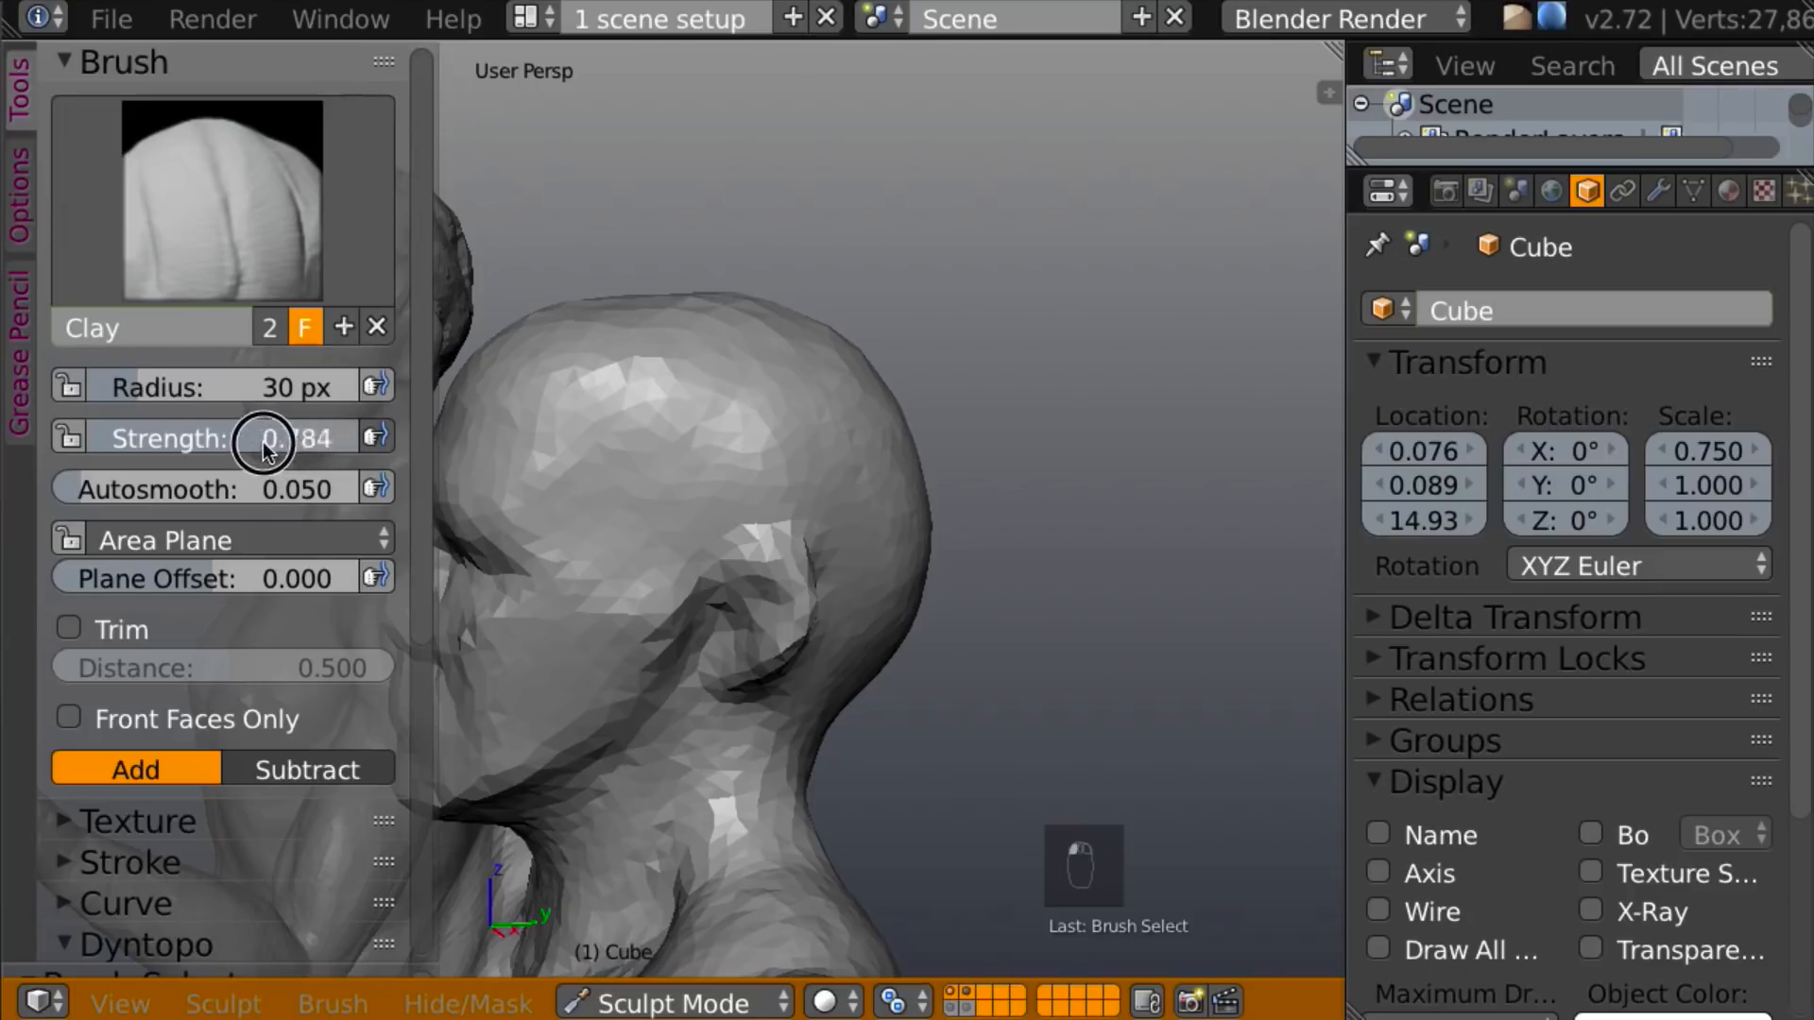
{"action": "left_click_drag", "start_coordinate": [267, 451], "coordinate": [271, 444]}
{"action": "key", "text": "t"}
Build up a rough hair mass with clay strokes from the forehead hairline over the side of the head.
{"action": "mouse_move", "coordinate": [870, 355]}
{"action": "middle_mouse_down"}
{"action": "mouse_move", "coordinate": [817, 442]}
{"action": "mouse_move", "coordinate": [877, 516]}
{"action": "mouse_move", "coordinate": [950, 438]}
{"action": "mouse_move", "coordinate": [716, 446]}
{"action": "middle_mouse_up"}
{"action": "mouse_move", "coordinate": [716, 446]}
{"action": "left_mouse_down"}
{"action": "mouse_move", "coordinate": [733, 435]}
{"action": "mouse_move", "coordinate": [794, 466]}
{"action": "mouse_move", "coordinate": [739, 429]}
{"action": "left_mouse_up"}
{"action": "middle_click_drag", "start_coordinate": [738, 429], "coordinate": [830, 441]}
{"action": "mouse_move", "coordinate": [821, 492]}
{"action": "left_mouse_down"}
{"action": "mouse_move", "coordinate": [838, 567]}
{"action": "mouse_move", "coordinate": [769, 607]}
{"action": "mouse_move", "coordinate": [802, 635]}
{"action": "mouse_move", "coordinate": [867, 554]}
{"action": "mouse_move", "coordinate": [972, 575]}
{"action": "left_mouse_up"}
{"action": "middle_click_drag", "start_coordinate": [972, 581], "coordinate": [870, 409]}
{"action": "mouse_move", "coordinate": [870, 409]}
{"action": "left_mouse_down"}
{"action": "mouse_move", "coordinate": [782, 385]}
{"action": "mouse_move", "coordinate": [705, 393]}
{"action": "mouse_move", "coordinate": [893, 407]}
{"action": "mouse_move", "coordinate": [944, 433]}
{"action": "mouse_move", "coordinate": [1025, 548]}
{"action": "left_mouse_up"}
{"action": "middle_click_drag", "start_coordinate": [978, 437], "coordinate": [956, 364]}
{"action": "mouse_move", "coordinate": [938, 600]}
{"action": "left_mouse_down"}
{"action": "mouse_move", "coordinate": [1053, 618]}
{"action": "mouse_move", "coordinate": [1030, 710]}
{"action": "left_mouse_up"}
Extend the hair mass behind the ear and down to the hairline at the nape.
{"action": "mouse_move", "coordinate": [979, 446]}
{"action": "middle_mouse_down"}
{"action": "mouse_move", "coordinate": [822, 439]}
{"action": "mouse_move", "coordinate": [712, 325]}
{"action": "middle_mouse_up"}
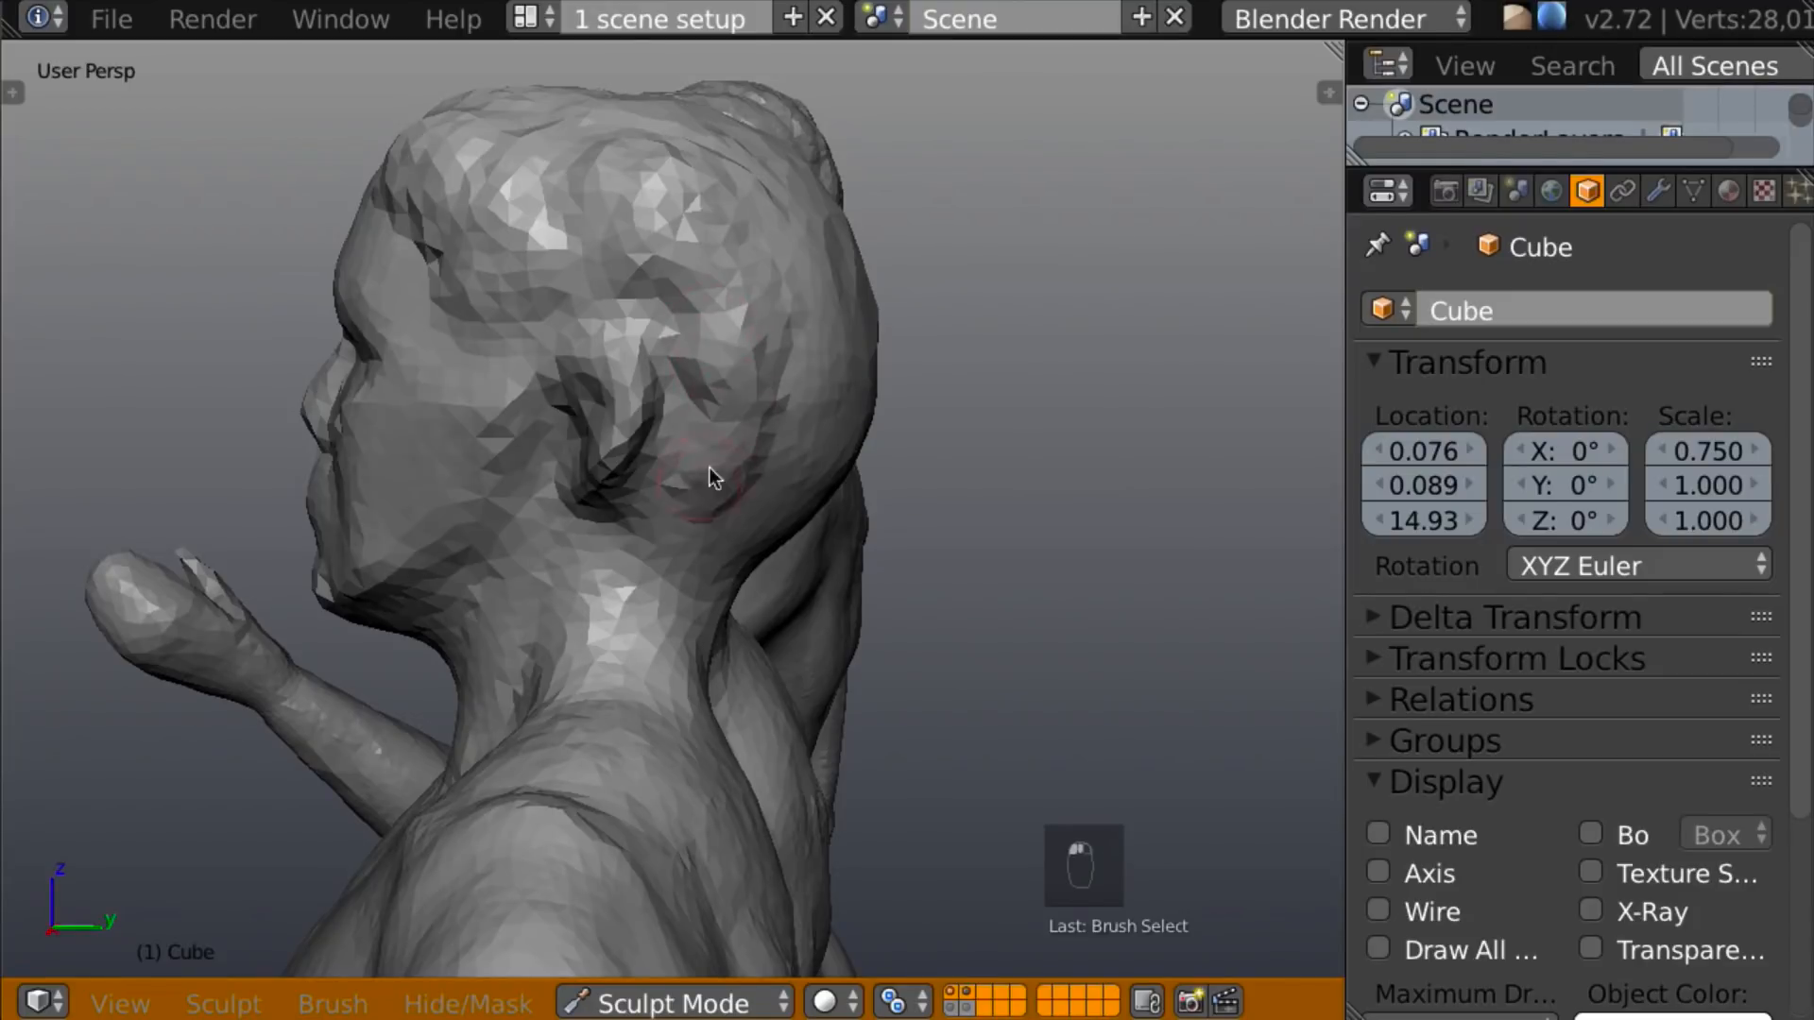
{"action": "middle_click_drag", "start_coordinate": [729, 451], "coordinate": [770, 401]}
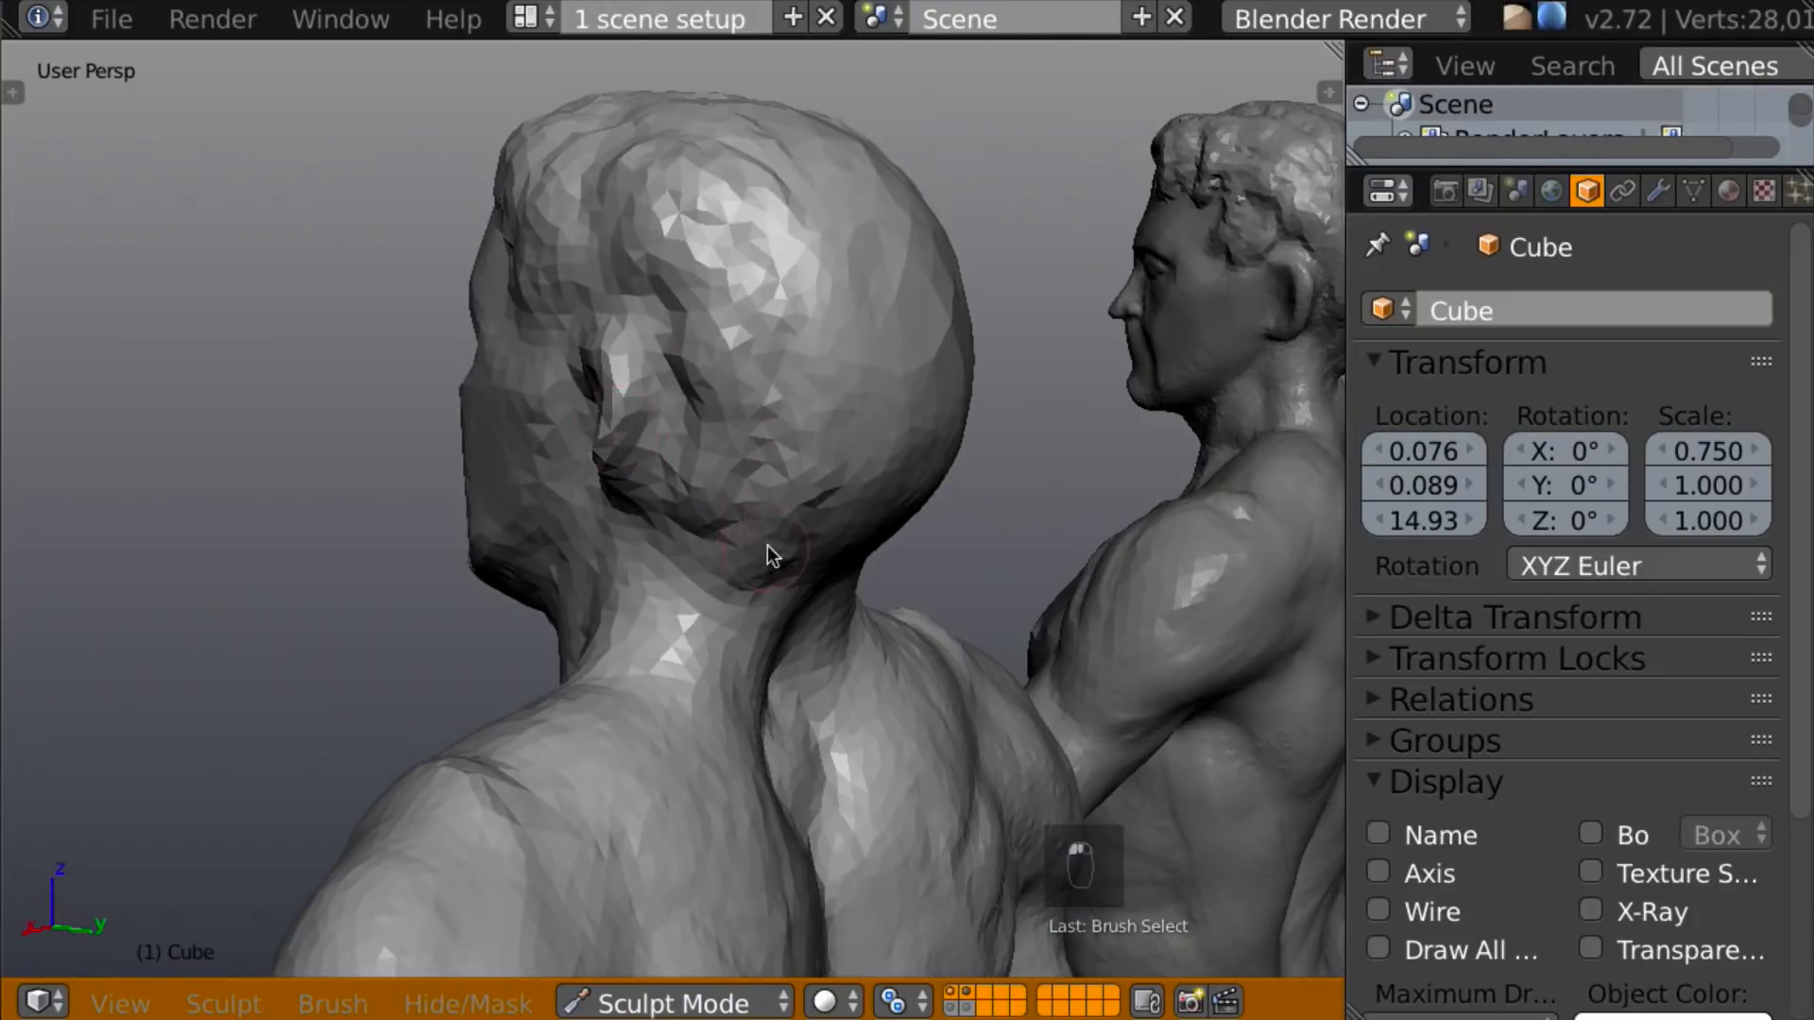
{"action": "middle_click_drag", "start_coordinate": [752, 565], "coordinate": [819, 472]}
{"action": "mouse_move", "coordinate": [819, 472]}
{"action": "left_mouse_down"}
{"action": "mouse_move", "coordinate": [828, 552]}
{"action": "mouse_move", "coordinate": [862, 552]}
{"action": "left_mouse_up"}
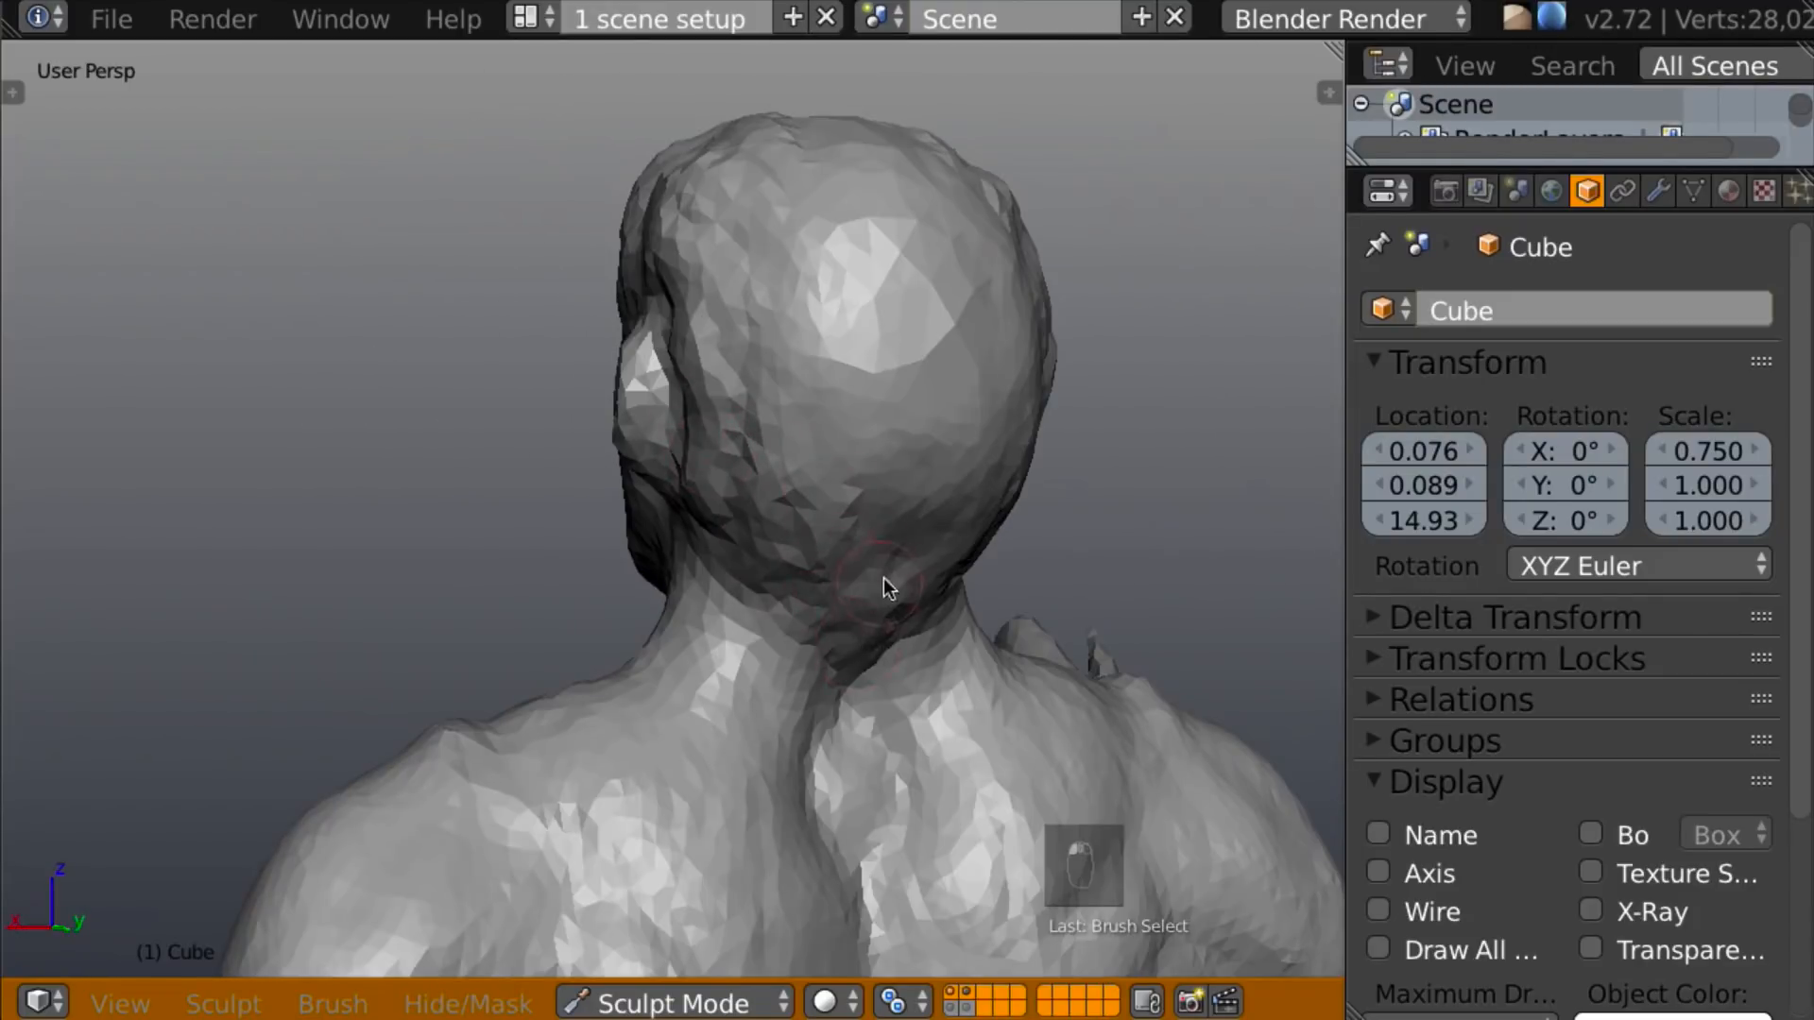
{"action": "middle_click_drag", "start_coordinate": [960, 524], "coordinate": [926, 429]}
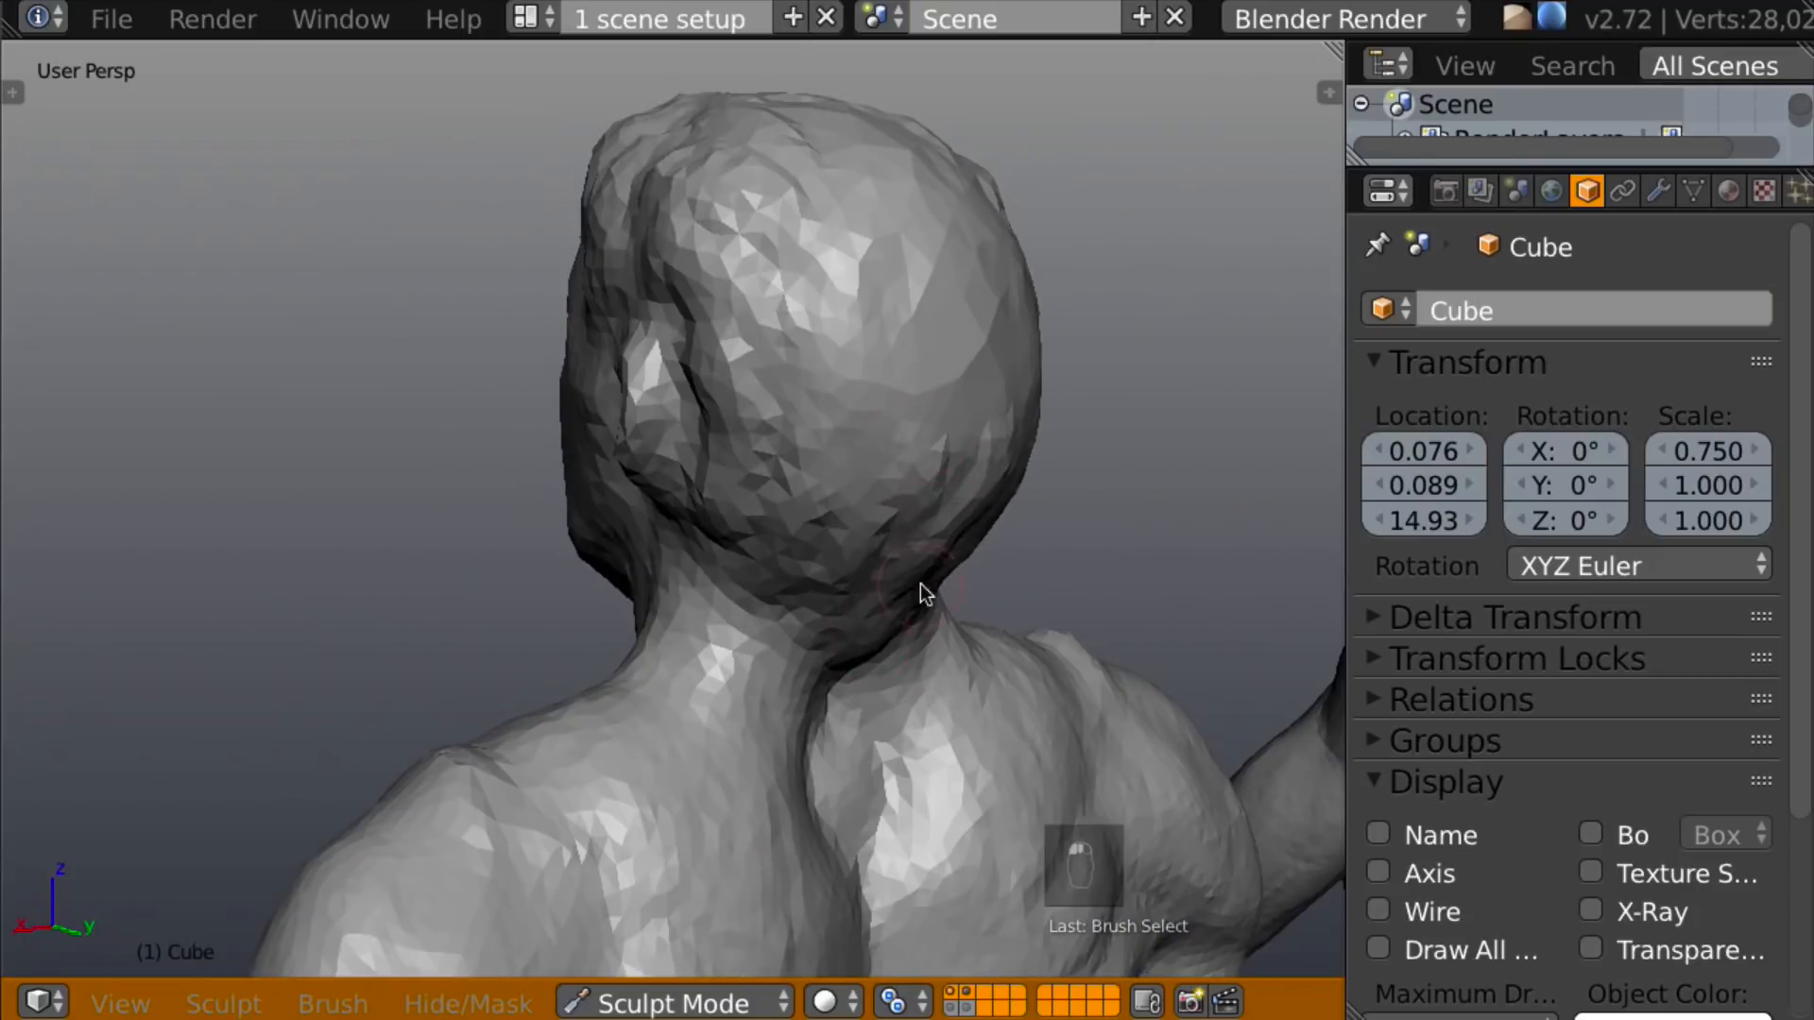
Add hair volume over the back of the head and forward above the ear to the temple.
{"action": "middle_click_drag", "start_coordinate": [964, 284], "coordinate": [915, 366]}
{"action": "left_click_drag", "start_coordinate": [914, 366], "coordinate": [960, 438]}
{"action": "left_click_drag", "start_coordinate": [899, 308], "coordinate": [824, 406]}
{"action": "middle_click_drag", "start_coordinate": [787, 299], "coordinate": [624, 312]}
{"action": "left_click_drag", "start_coordinate": [661, 386], "coordinate": [697, 388]}
{"action": "left_click_drag", "start_coordinate": [595, 413], "coordinate": [737, 401]}
{"action": "mouse_move", "coordinate": [751, 415]}
{"action": "middle_mouse_down"}
{"action": "mouse_move", "coordinate": [986, 392]}
{"action": "mouse_move", "coordinate": [539, 458]}
{"action": "middle_mouse_up"}
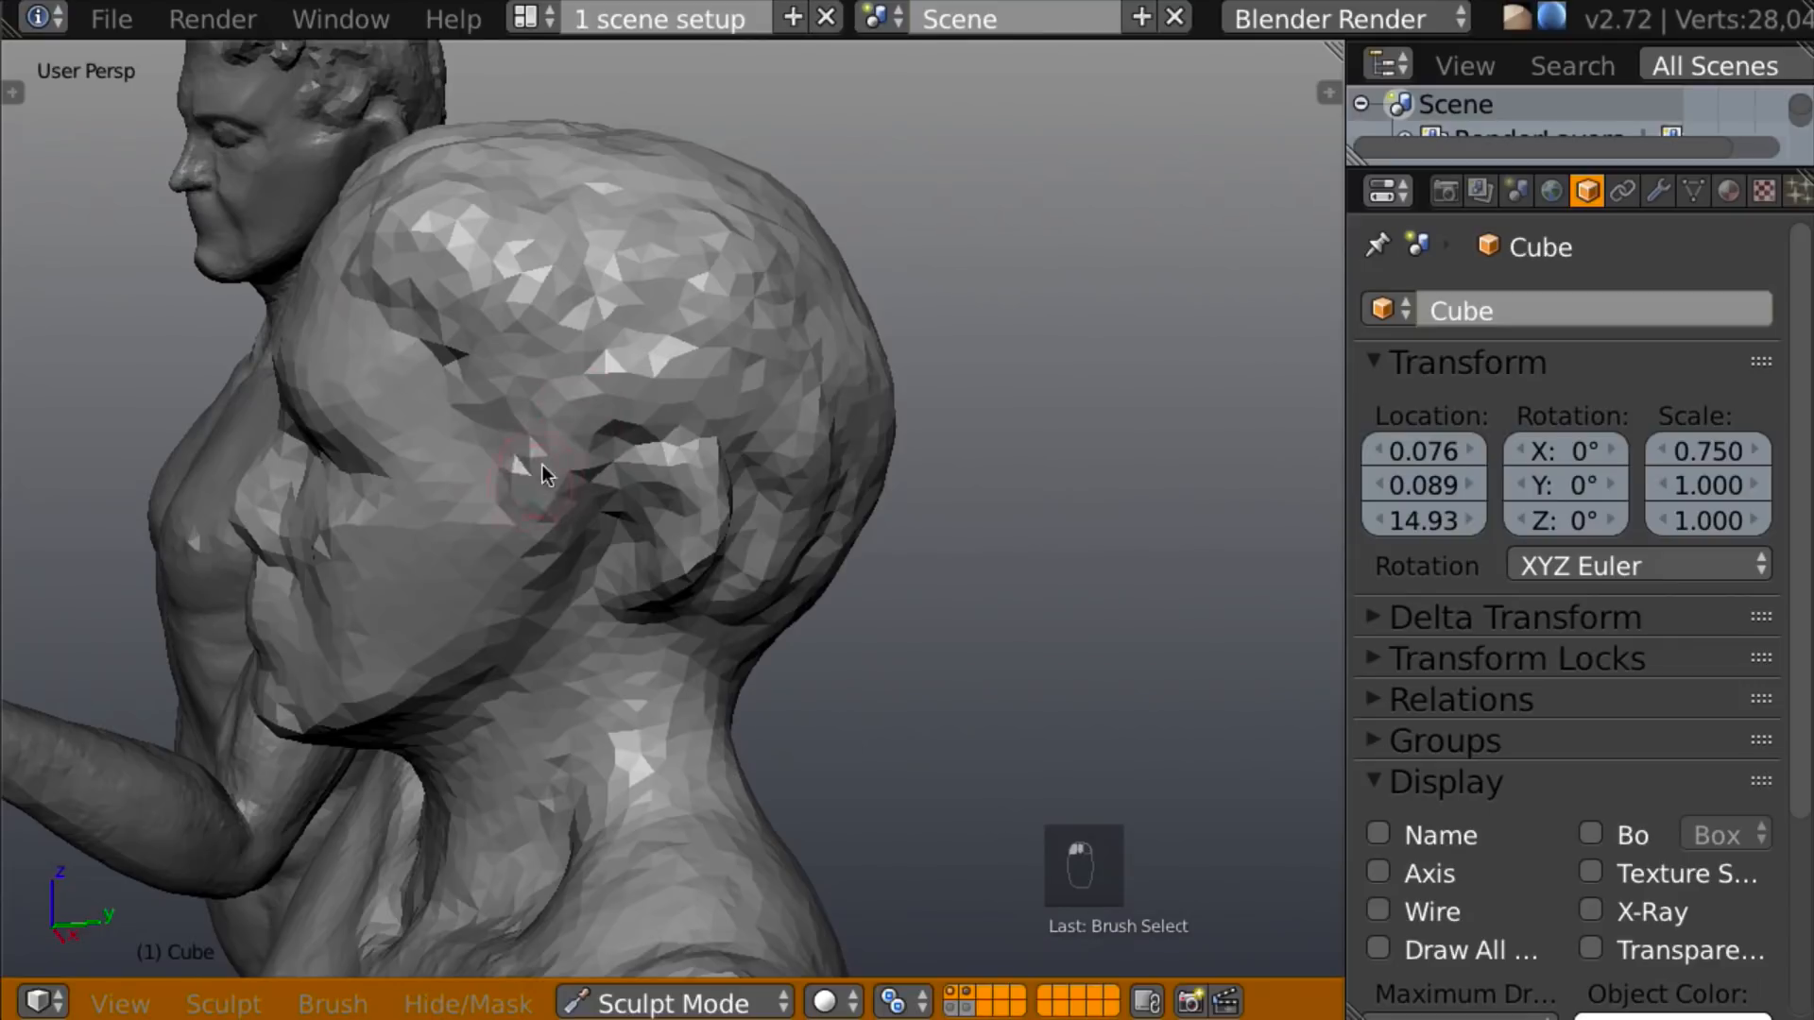
Add further clay strokes to the hair mass on the head to fill out its rough shape.
{"action": "middle_click_drag", "start_coordinate": [610, 346], "coordinate": [702, 409]}
{"action": "mouse_move", "coordinate": [255, 337]}
{"action": "left_mouse_down"}
{"action": "mouse_move", "coordinate": [195, 291]}
{"action": "mouse_move", "coordinate": [142, 291]}
{"action": "mouse_move", "coordinate": [206, 152]}
{"action": "left_mouse_up"}
{"action": "middle_click_drag", "start_coordinate": [206, 151], "coordinate": [110, 288]}
{"action": "mouse_move", "coordinate": [358, 309]}
{"action": "left_mouse_down"}
{"action": "mouse_move", "coordinate": [490, 388]}
{"action": "mouse_move", "coordinate": [469, 299]}
{"action": "mouse_move", "coordinate": [616, 454]}
{"action": "left_mouse_up"}
Examine the whole sculpted figure from the front and back, comparing its proportions and muscle forms with the reference figure beside it.
{"action": "middle_click_drag", "start_coordinate": [424, 455], "coordinate": [626, 437]}
{"action": "mouse_move", "coordinate": [714, 487]}
{"action": "middle_mouse_down"}
{"action": "mouse_move", "coordinate": [887, 321]}
{"action": "mouse_move", "coordinate": [1011, 355]}
{"action": "mouse_move", "coordinate": [902, 502]}
{"action": "mouse_move", "coordinate": [798, 576]}
{"action": "mouse_move", "coordinate": [1081, 605]}
{"action": "mouse_move", "coordinate": [1045, 580]}
{"action": "middle_mouse_up"}
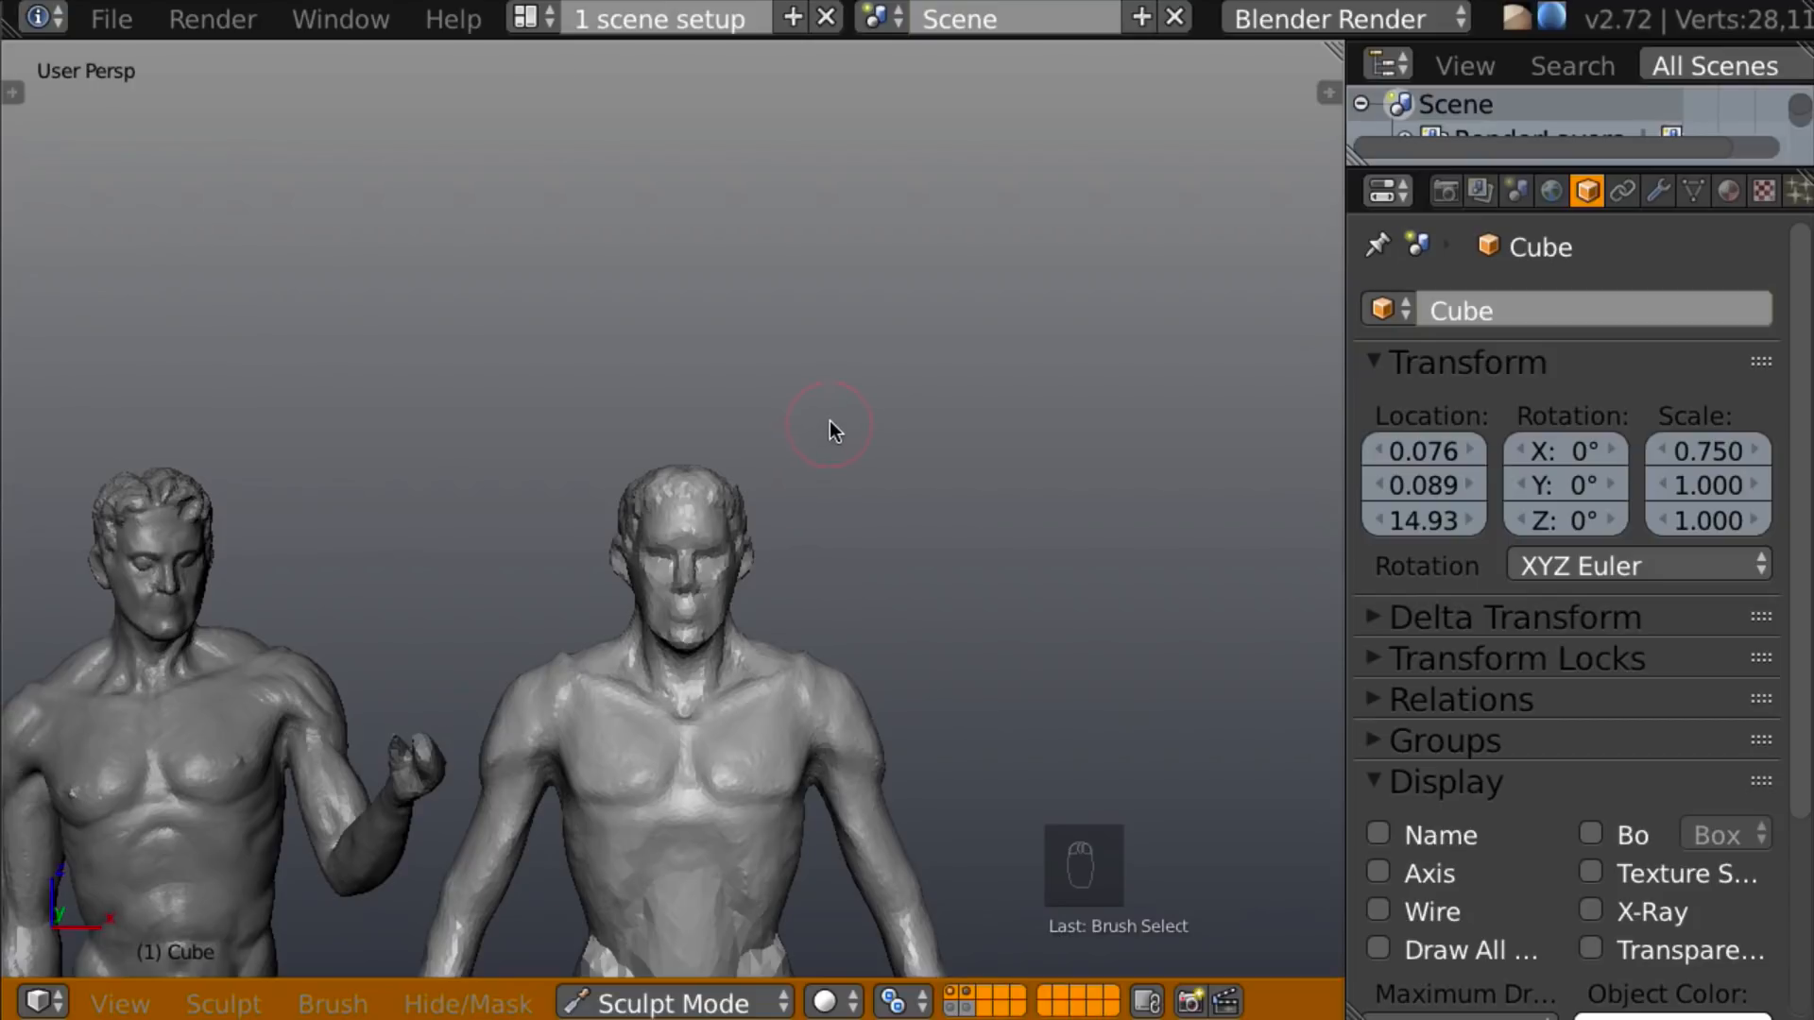
{"action": "key", "text": "t"}
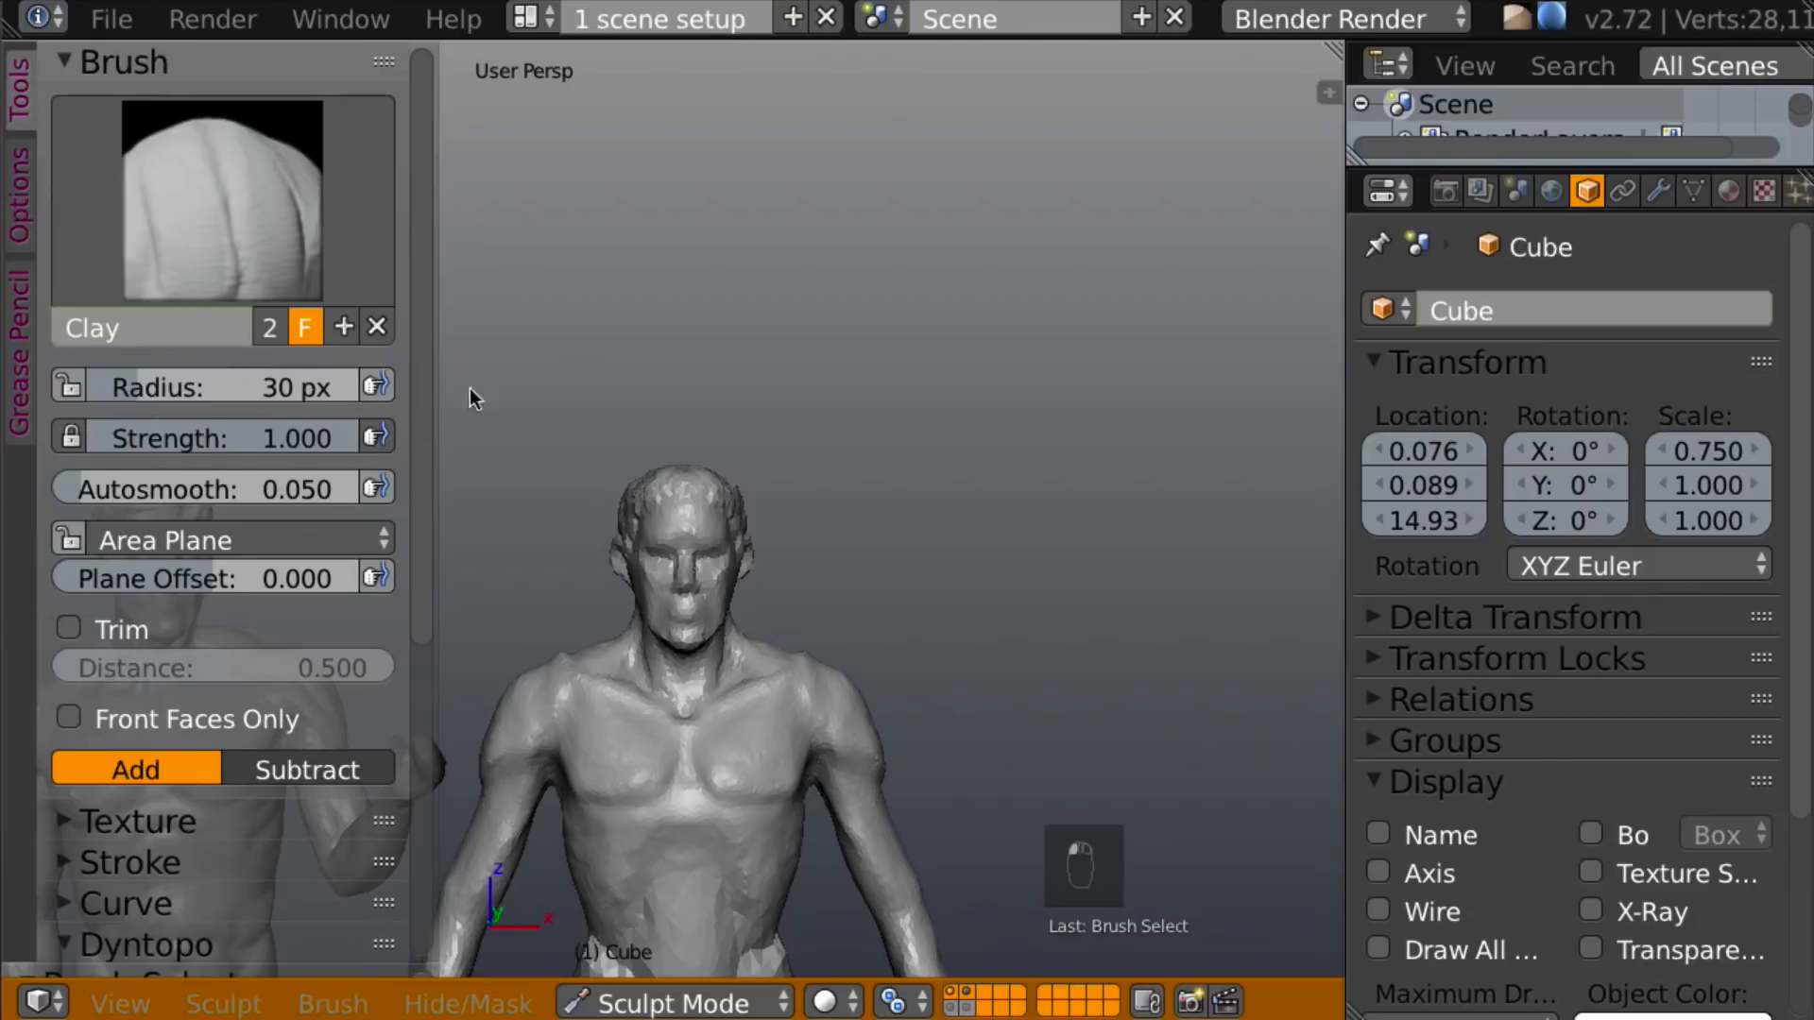
{"action": "key", "text": "t"}
{"action": "middle_click_drag", "start_coordinate": [939, 478], "coordinate": [365, 502]}
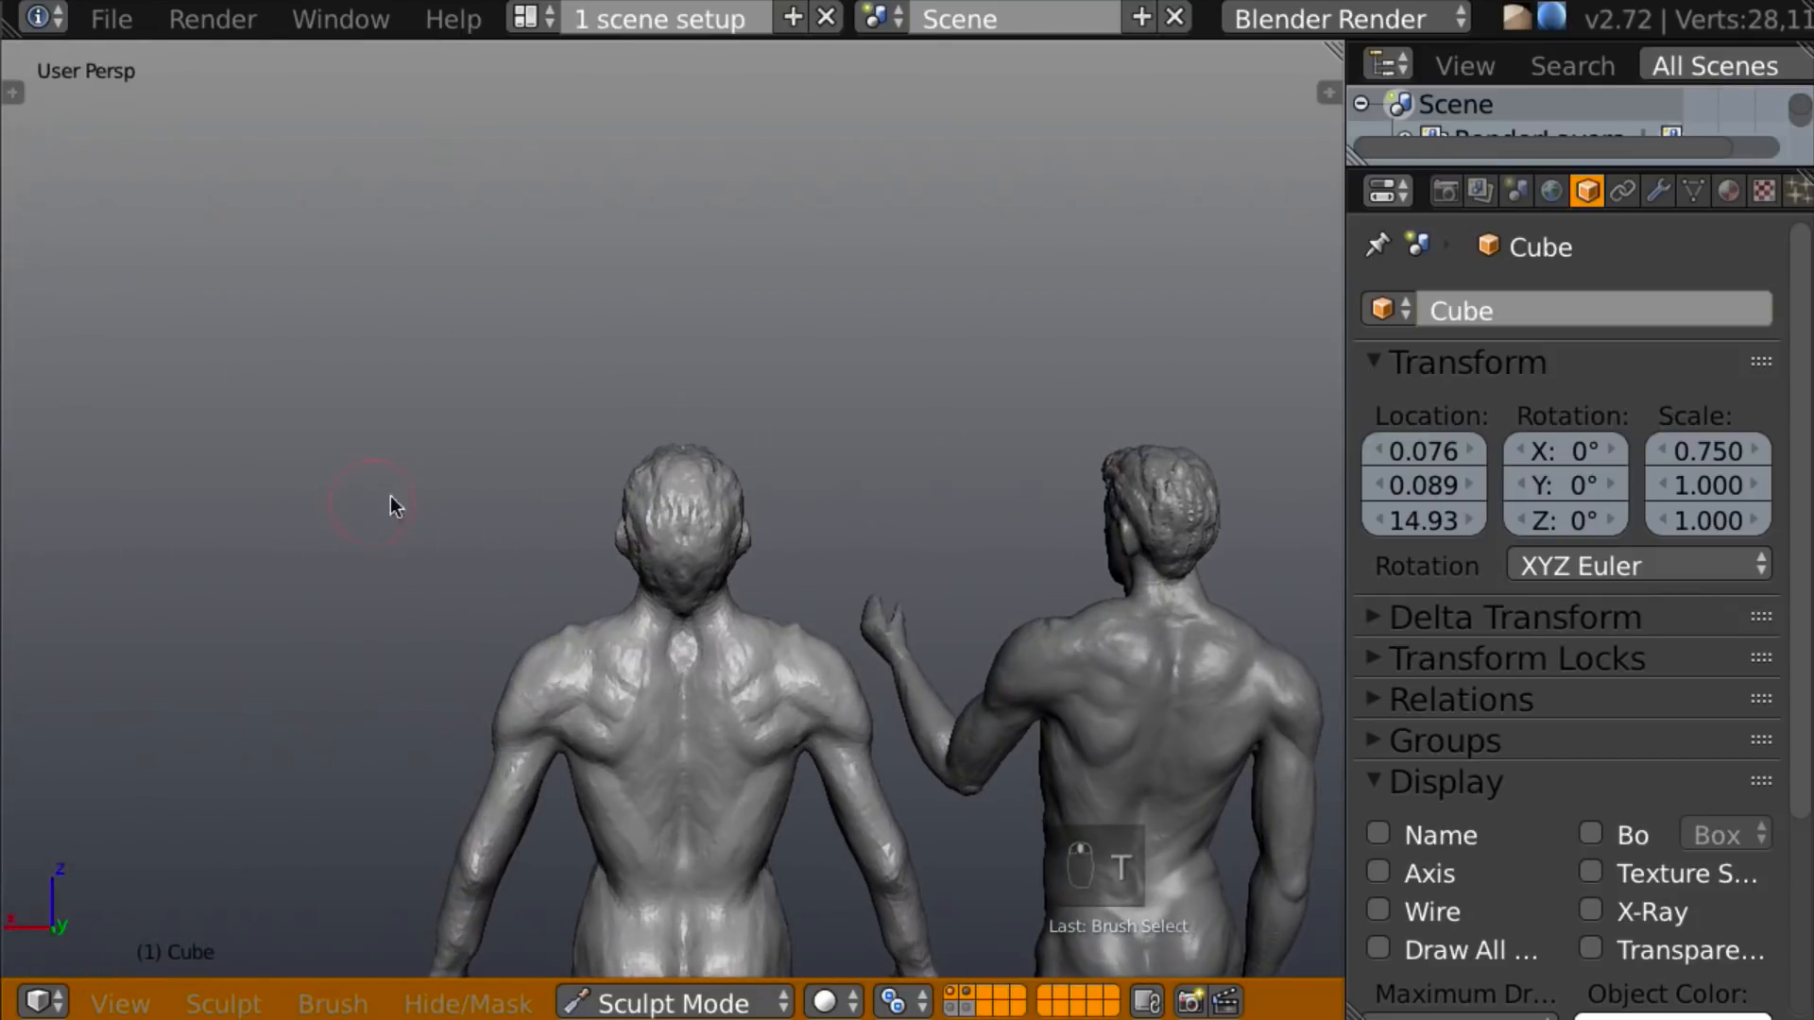
{"action": "mouse_move", "coordinate": [909, 563]}
{"action": "middle_mouse_down"}
{"action": "mouse_move", "coordinate": [904, 423]}
{"action": "mouse_move", "coordinate": [939, 461]}
{"action": "mouse_move", "coordinate": [911, 535]}
{"action": "mouse_move", "coordinate": [853, 507]}
{"action": "mouse_move", "coordinate": [1092, 314]}
{"action": "mouse_move", "coordinate": [948, 483]}
{"action": "mouse_move", "coordinate": [875, 654]}
{"action": "mouse_move", "coordinate": [729, 478]}
{"action": "mouse_move", "coordinate": [931, 251]}
{"action": "middle_mouse_up"}
{"action": "scroll", "coordinate": [816, 446], "scroll_direction": "down", "scroll_amount": 4}
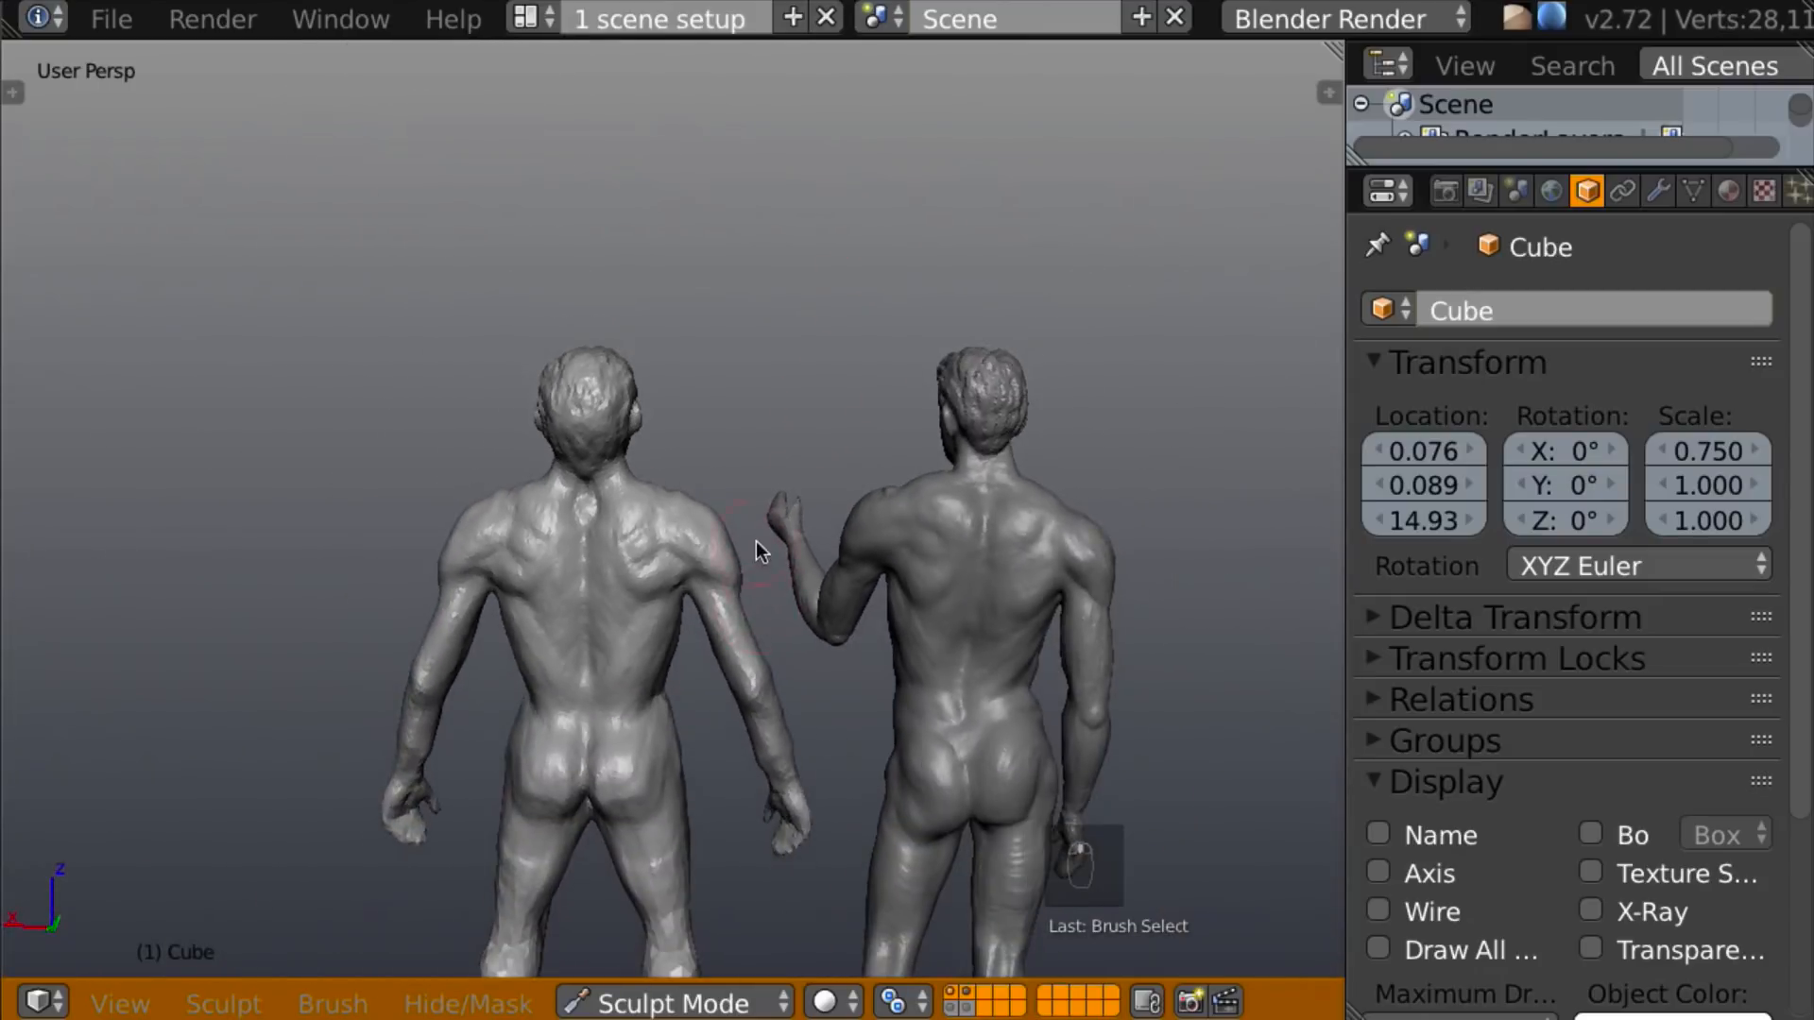
{"action": "middle_click_drag", "start_coordinate": [826, 484], "coordinate": [849, 378], "text": "shift"}
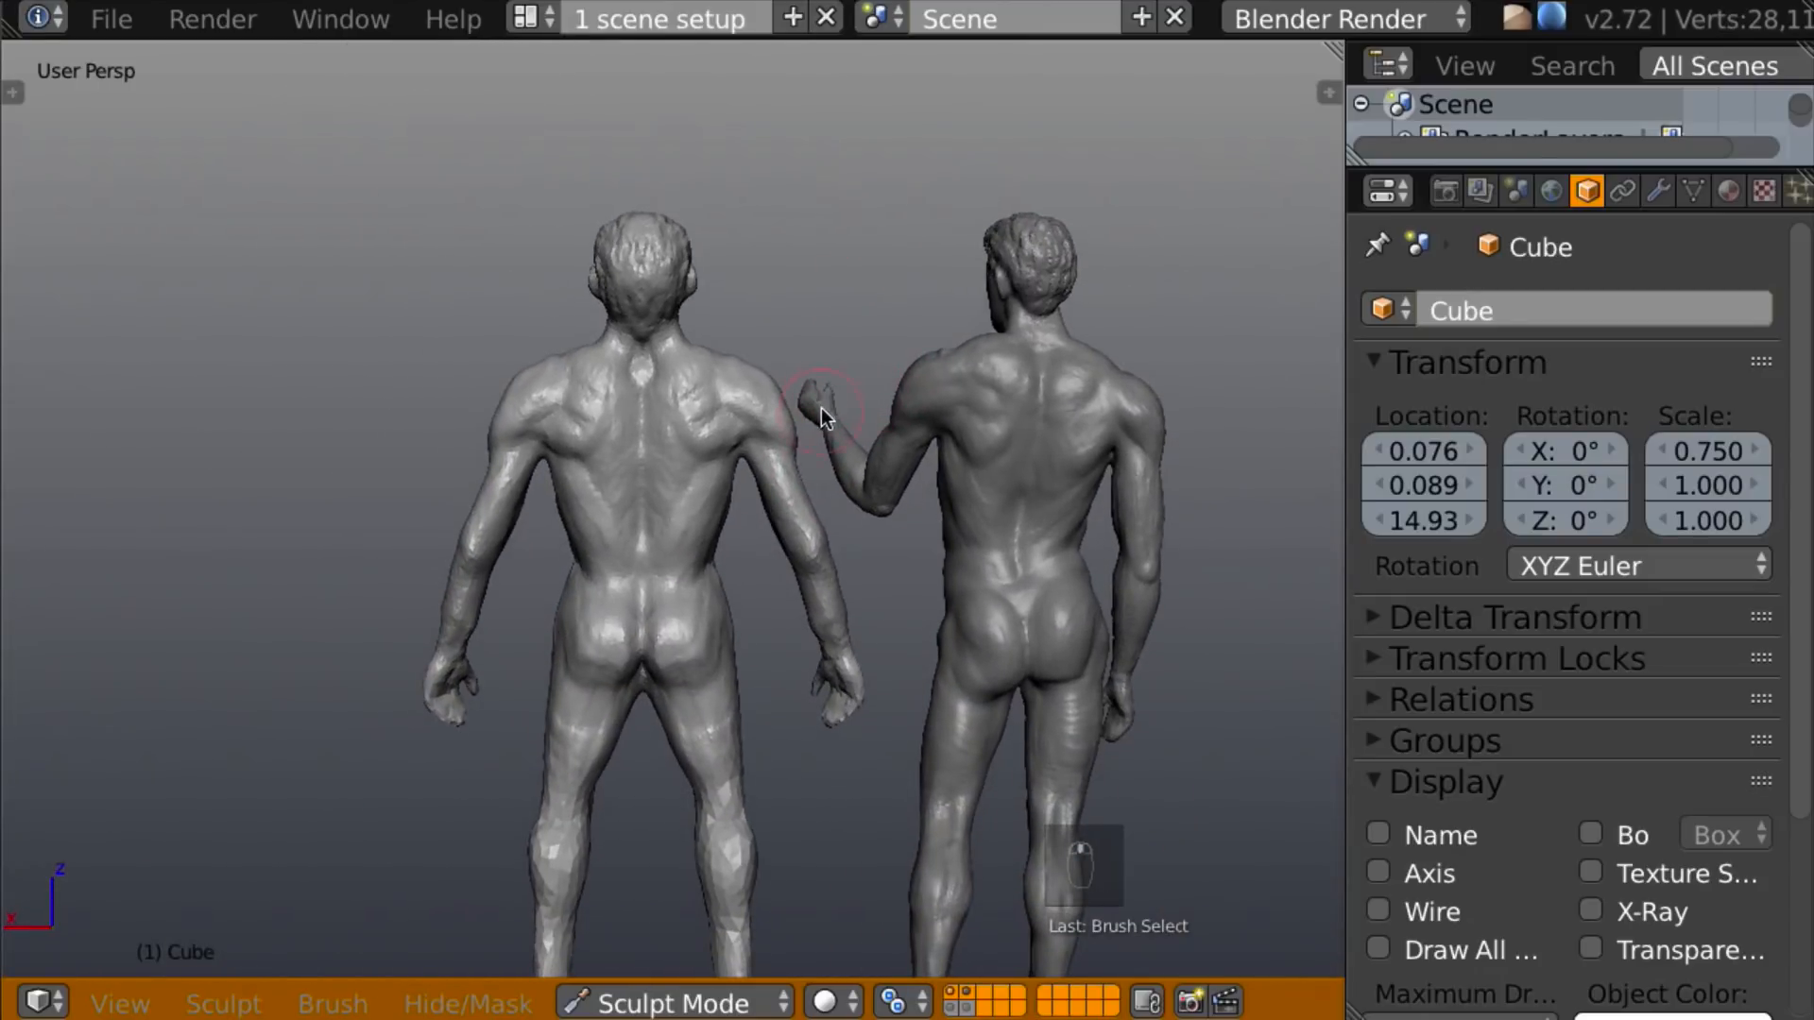
{"action": "mouse_move", "coordinate": [809, 467]}
{"action": "middle_mouse_down", "text": "shift"}
{"action": "mouse_move", "coordinate": [824, 366]}
{"action": "mouse_move", "coordinate": [830, 437]}
{"action": "mouse_move", "coordinate": [696, 433]}
{"action": "mouse_move", "coordinate": [1199, 416]}
{"action": "mouse_move", "coordinate": [1228, 461]}
{"action": "mouse_move", "coordinate": [1079, 514]}
{"action": "mouse_move", "coordinate": [1059, 503]}
{"action": "mouse_move", "coordinate": [1116, 525]}
{"action": "mouse_move", "coordinate": [1085, 478]}
{"action": "middle_mouse_up", "text": "shift"}
{"action": "scroll", "coordinate": [792, 450], "scroll_direction": "up", "scroll_amount": 3}
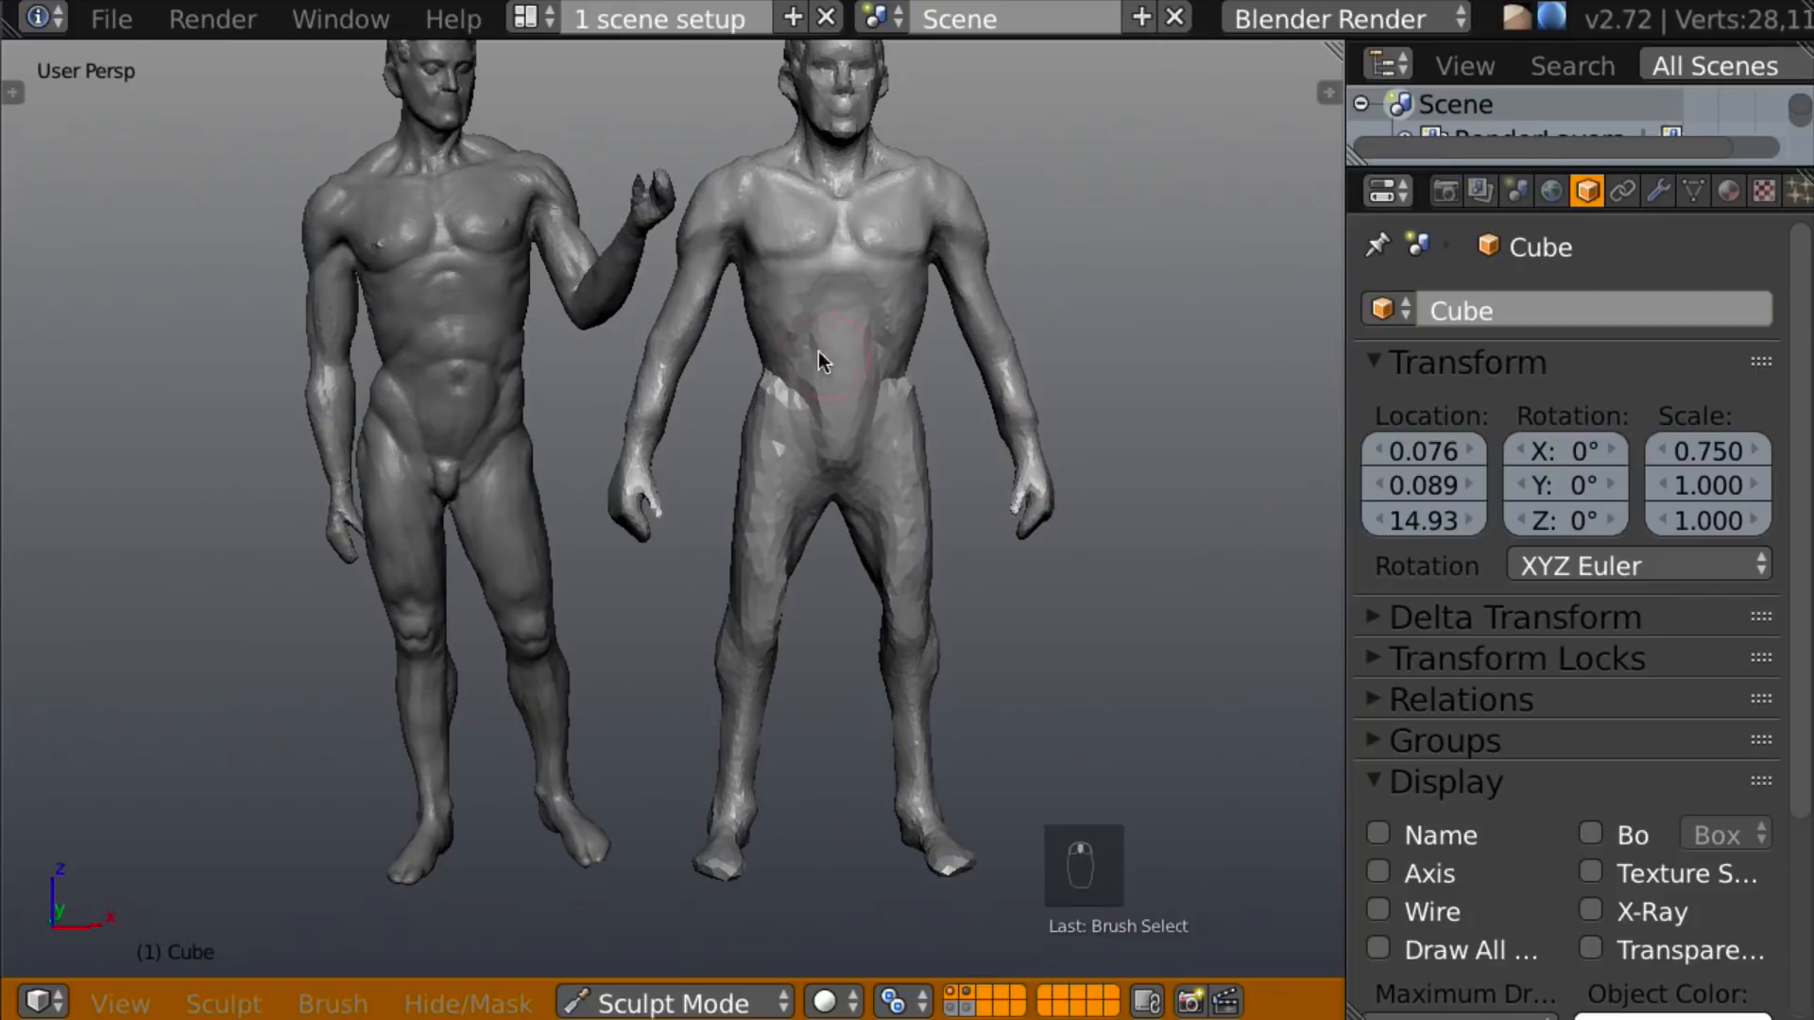
{"action": "mouse_move", "coordinate": [975, 366]}
{"action": "middle_mouse_down"}
{"action": "mouse_move", "coordinate": [910, 397]}
{"action": "mouse_move", "coordinate": [852, 309]}
{"action": "middle_mouse_up"}
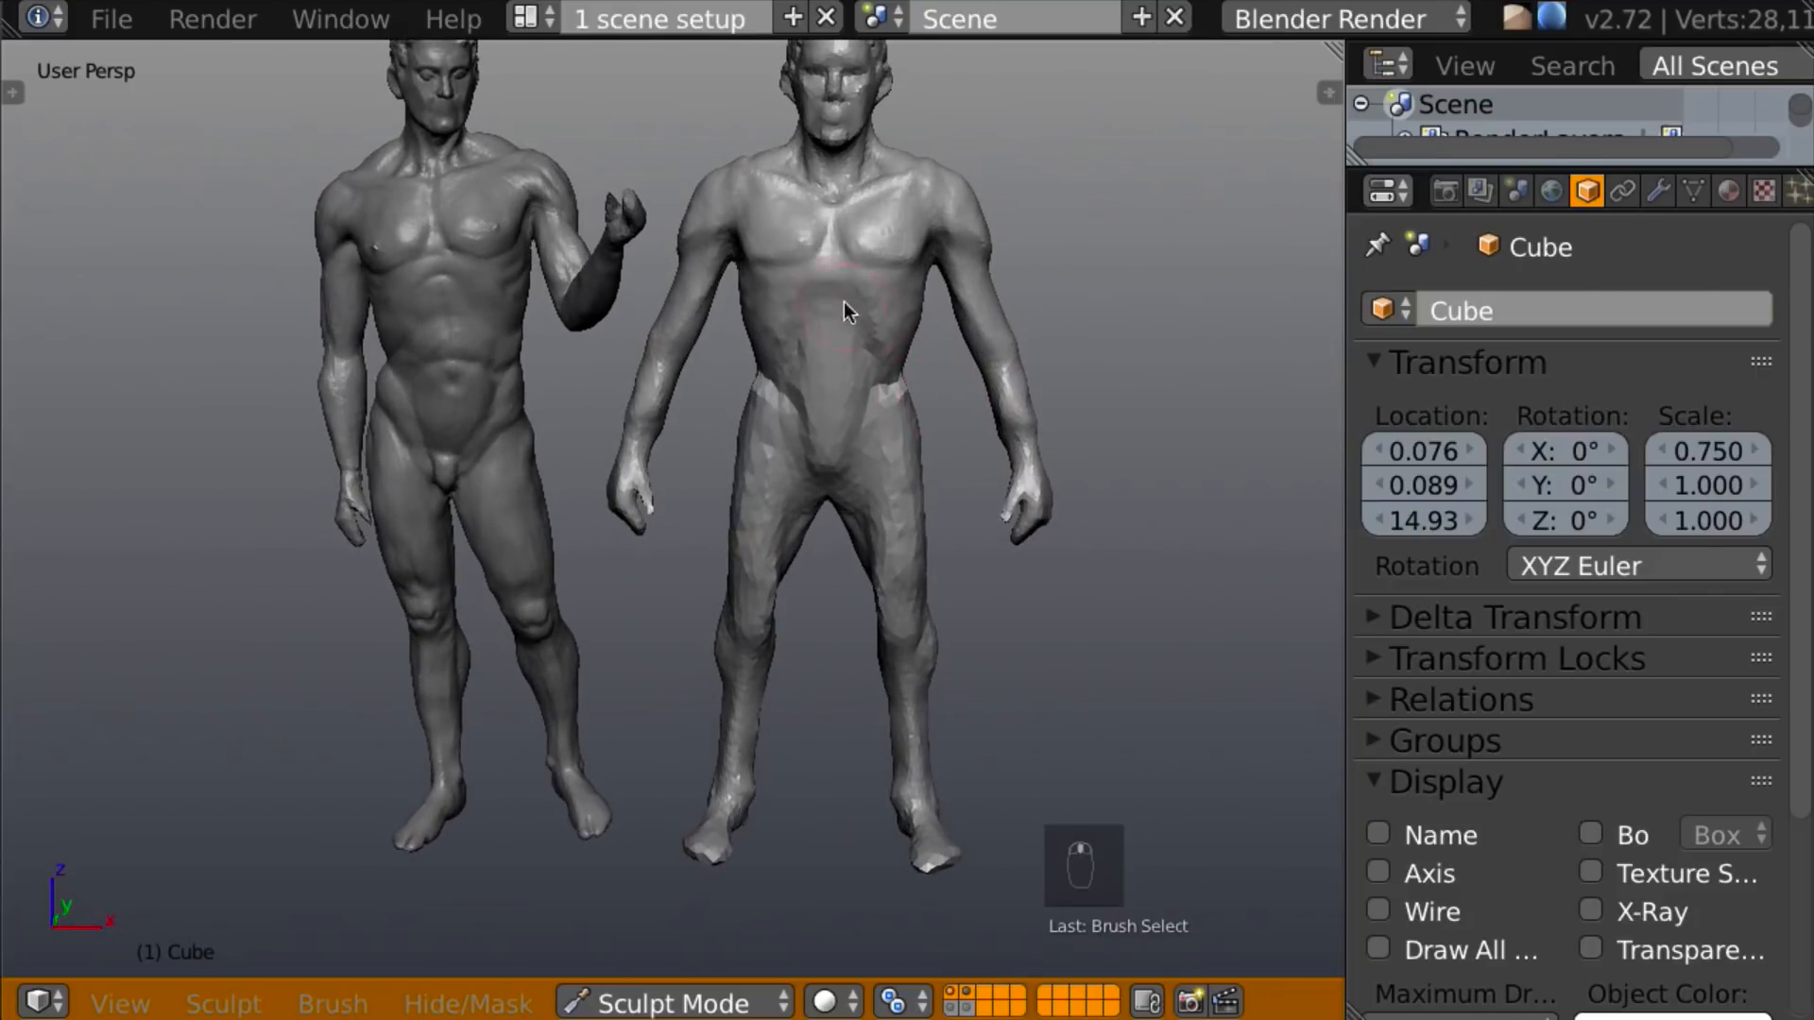
{"action": "mouse_move", "coordinate": [928, 236]}
{"action": "middle_mouse_down"}
{"action": "mouse_move", "coordinate": [940, 395]}
{"action": "mouse_move", "coordinate": [438, 351]}
{"action": "mouse_move", "coordinate": [555, 331]}
{"action": "mouse_move", "coordinate": [763, 514]}
{"action": "mouse_move", "coordinate": [767, 494]}
{"action": "mouse_move", "coordinate": [712, 491]}
{"action": "mouse_move", "coordinate": [752, 484]}
{"action": "mouse_move", "coordinate": [710, 492]}
{"action": "mouse_move", "coordinate": [1161, 501]}
{"action": "mouse_move", "coordinate": [1064, 525]}
{"action": "middle_mouse_up"}
{"action": "mouse_move", "coordinate": [1065, 509]}
{"action": "middle_mouse_down"}
{"action": "mouse_move", "coordinate": [1053, 550]}
{"action": "mouse_move", "coordinate": [966, 489]}
{"action": "mouse_move", "coordinate": [1072, 477]}
{"action": "mouse_move", "coordinate": [843, 410]}
{"action": "middle_mouse_up"}
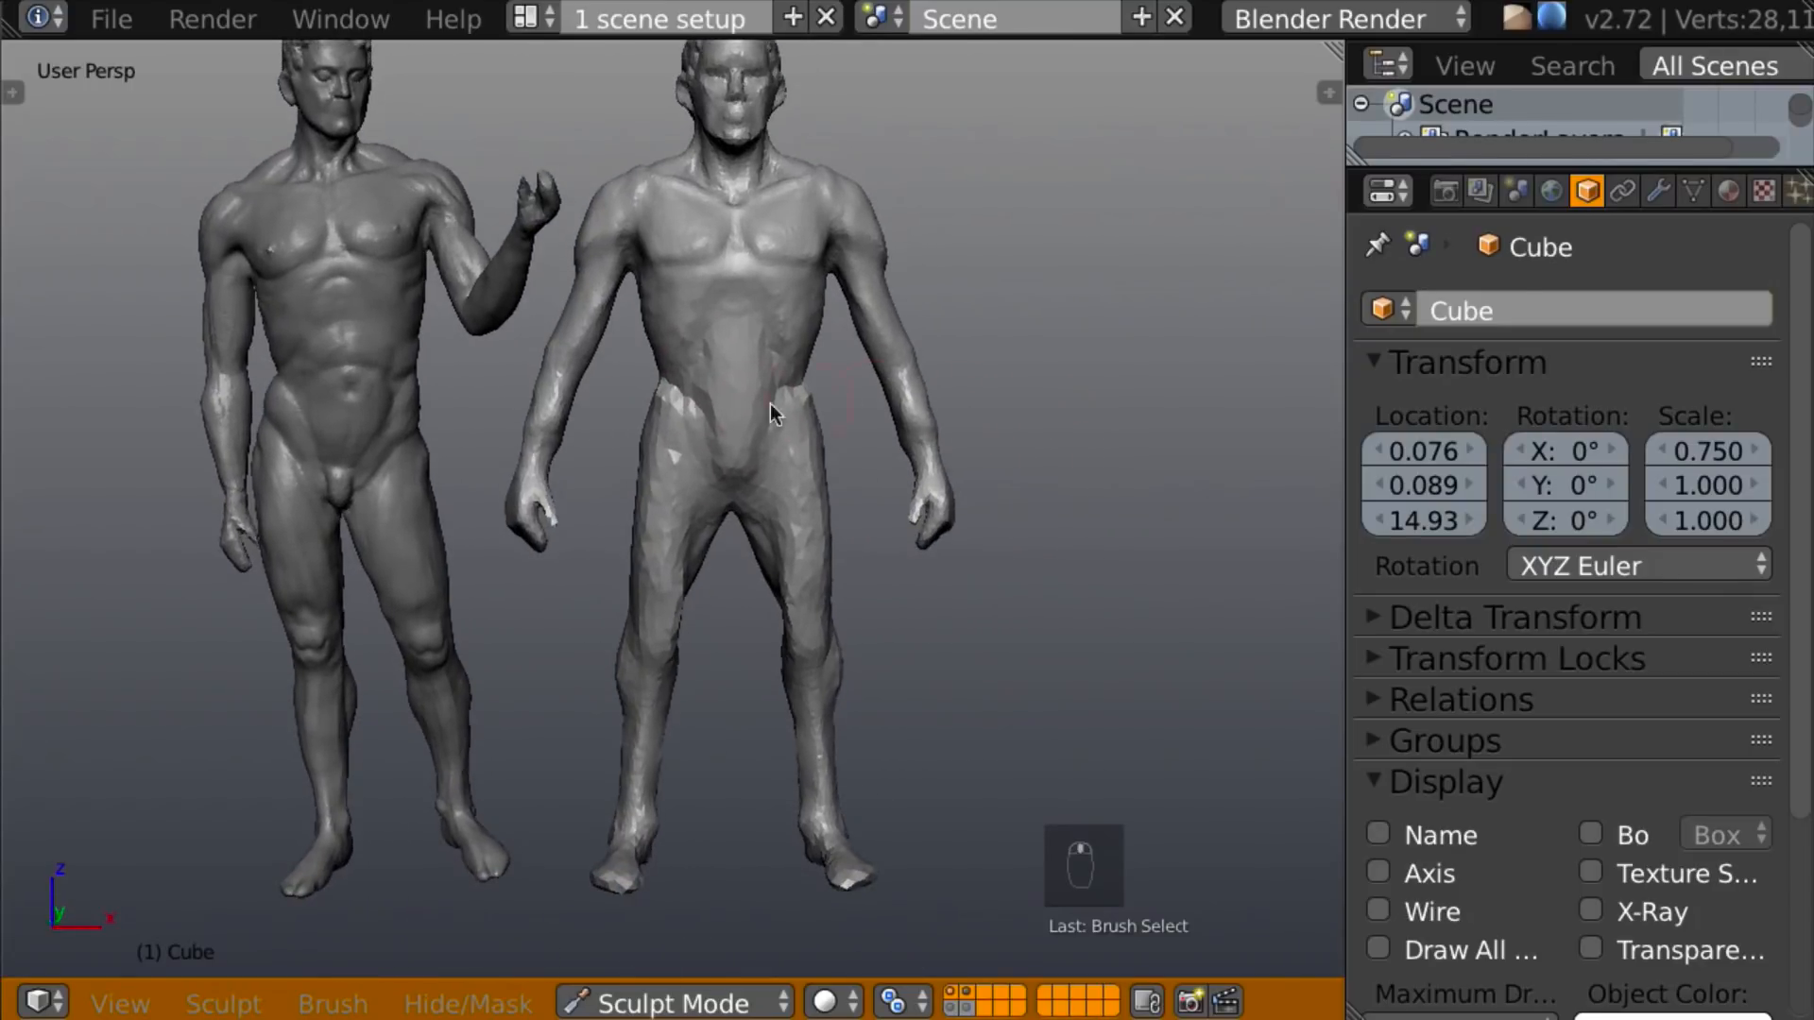